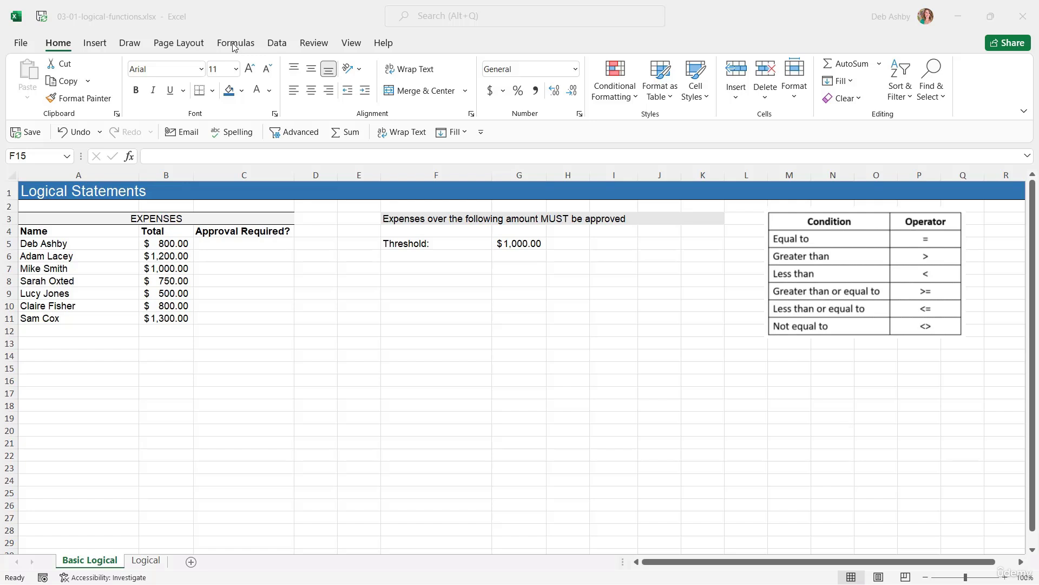
Look through the list of available logical functions and read the description of AND
{"action": "left_click", "coordinate": [236, 45]}
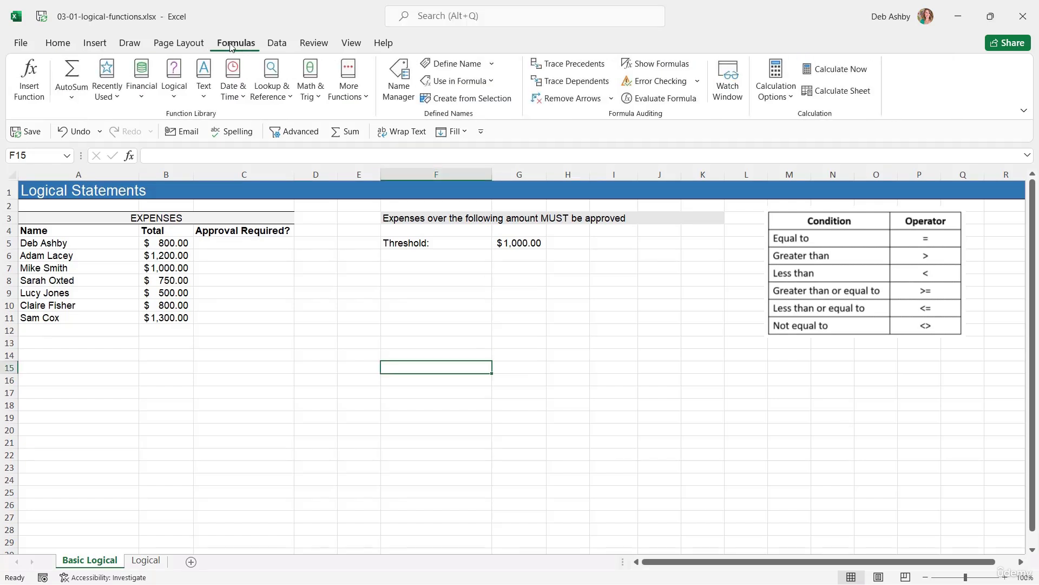
{"action": "left_click", "coordinate": [173, 98]}
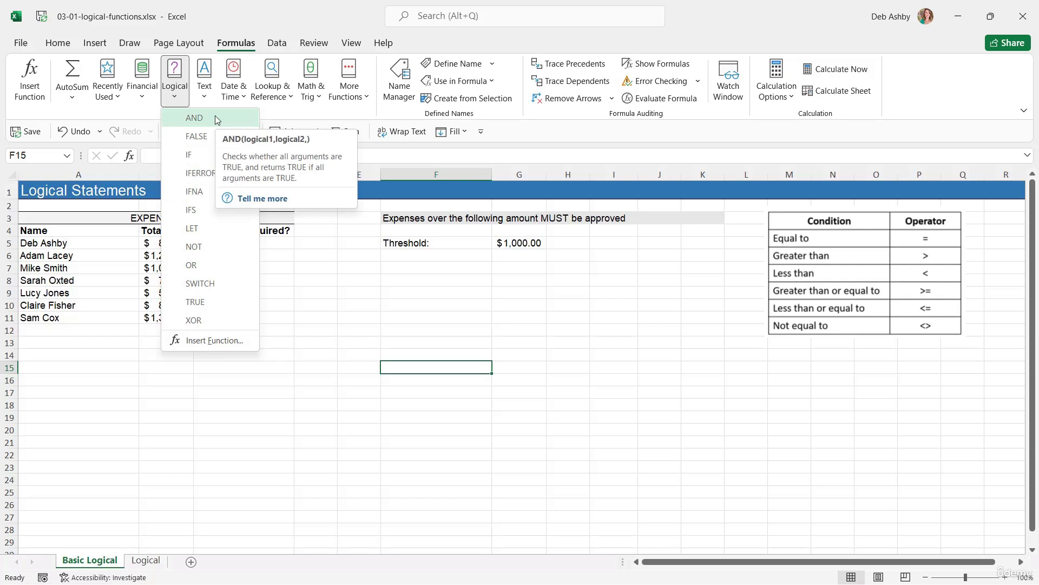
{"action": "left_click", "coordinate": [256, 20]}
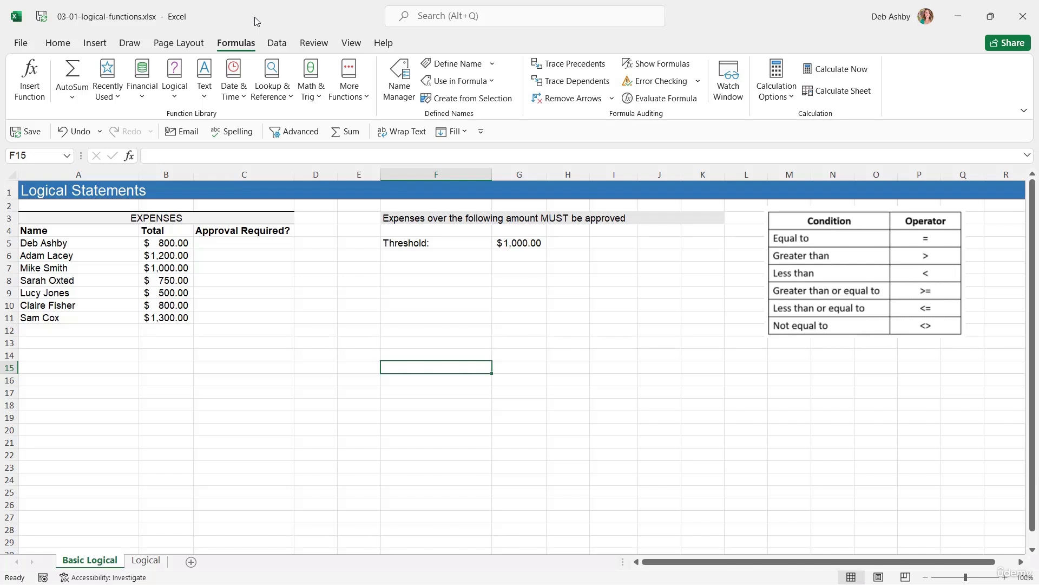
Examine the employee names in A5:A11 and the expense totals listed beside them
{"action": "left_click", "coordinate": [70, 256]}
{"action": "left_click", "coordinate": [81, 241]}
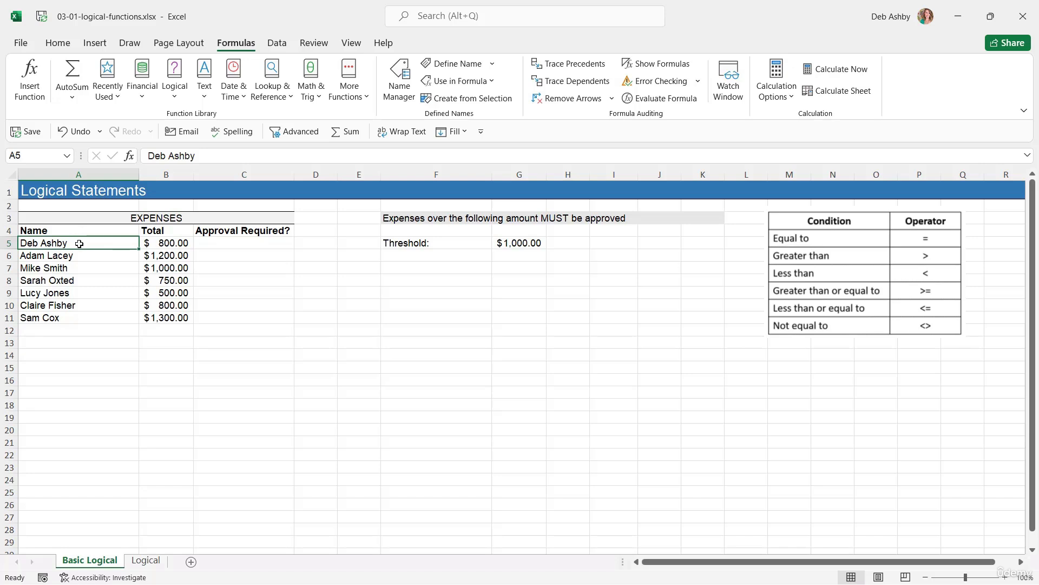
{"action": "left_click_drag", "start_coordinate": [81, 242], "coordinate": [78, 317]}
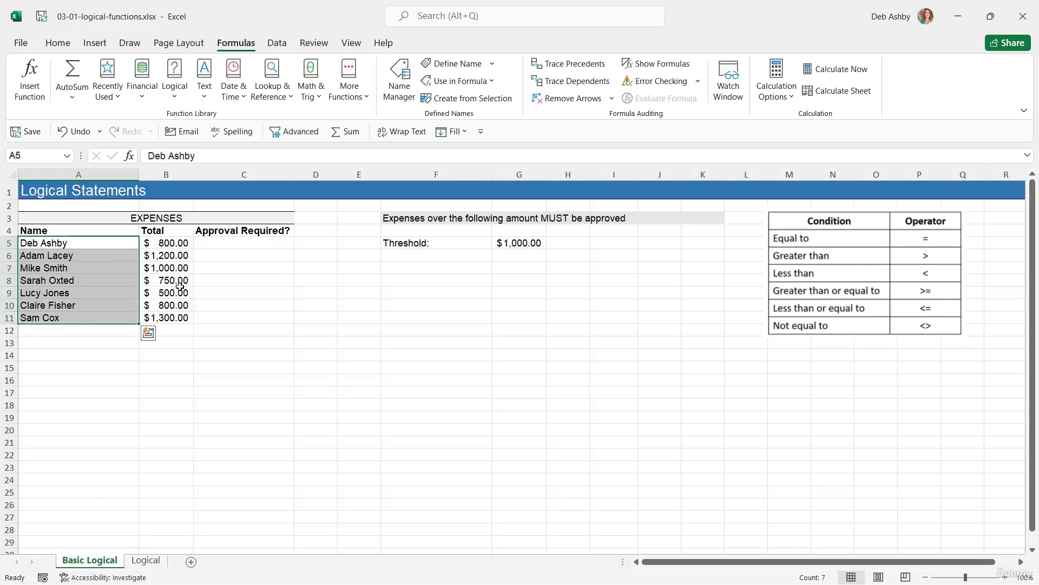
{"action": "left_click", "coordinate": [163, 243]}
{"action": "key", "text": "Down"}
{"action": "key", "text": "Down"}
{"action": "key", "text": "Down"}
{"action": "key", "text": "Down"}
{"action": "key", "text": "Down"}
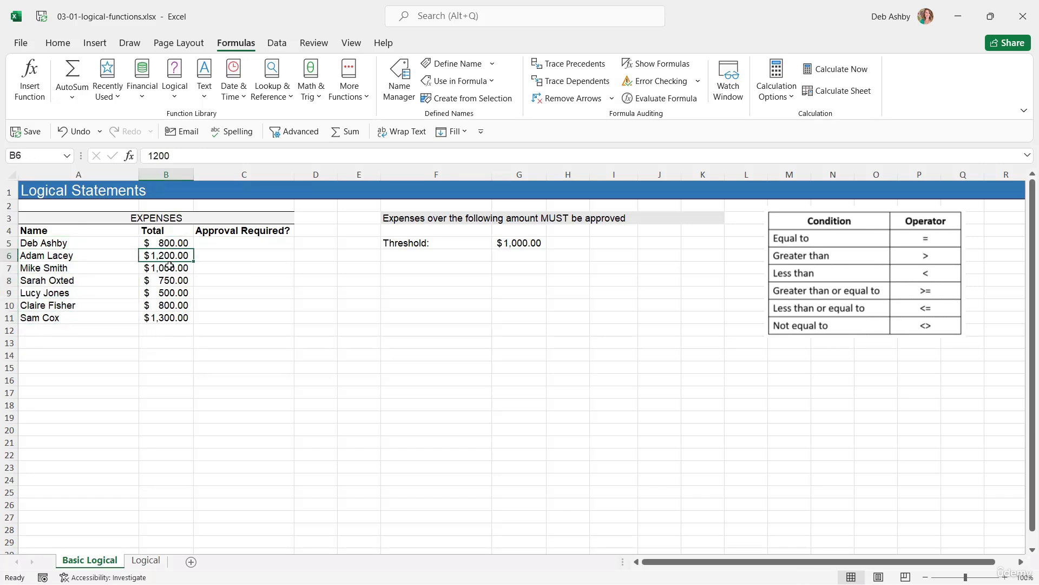
Compare the first expense total in B5 with the approval threshold in G5
{"action": "left_click", "coordinate": [237, 243]}
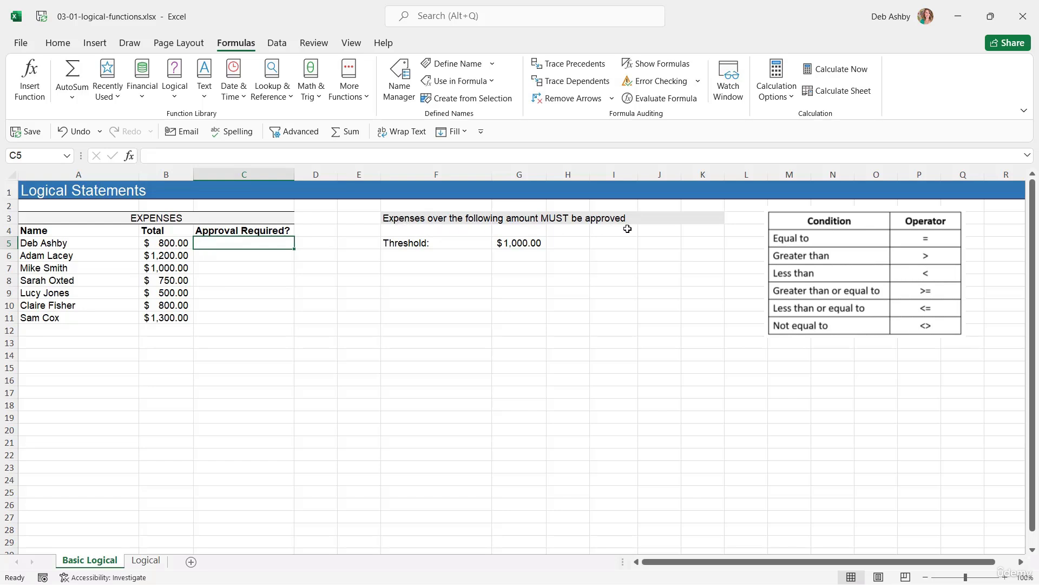
{"action": "left_click", "coordinate": [531, 243]}
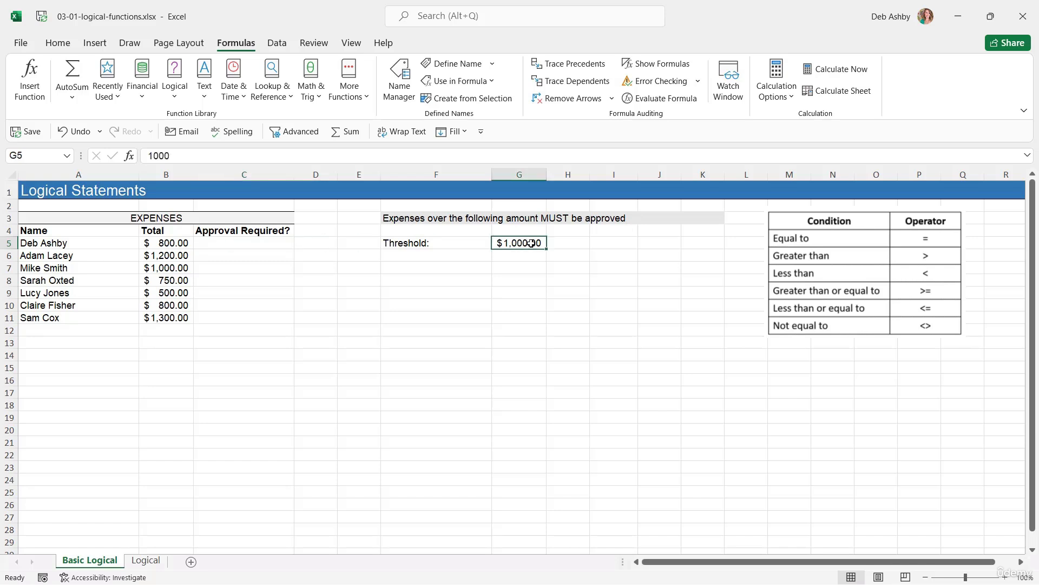
{"action": "left_click", "coordinate": [257, 242]}
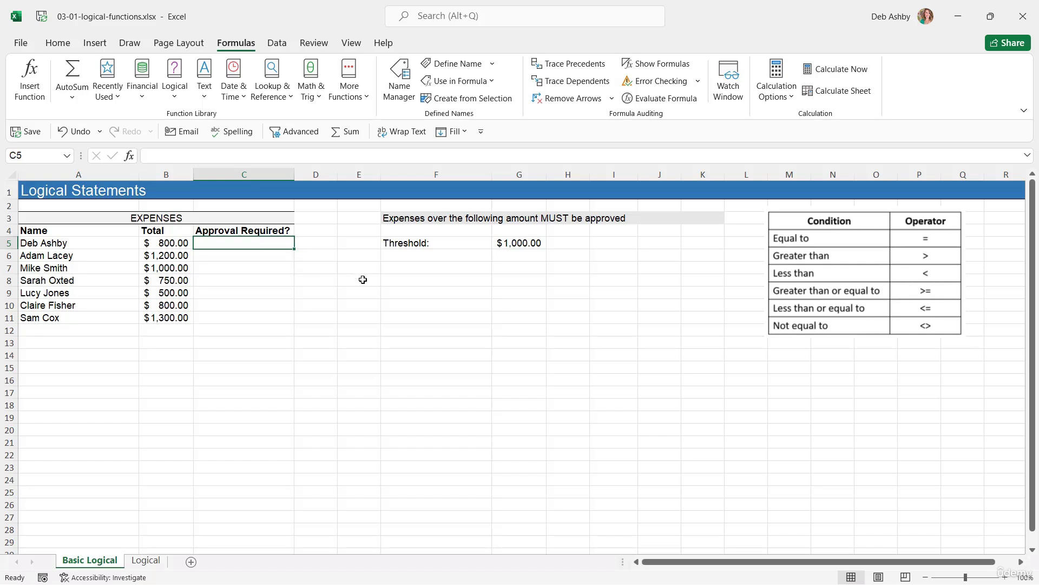
{"action": "left_click", "coordinate": [162, 243]}
{"action": "left_click_drag", "start_coordinate": [40, 243], "coordinate": [170, 243]}
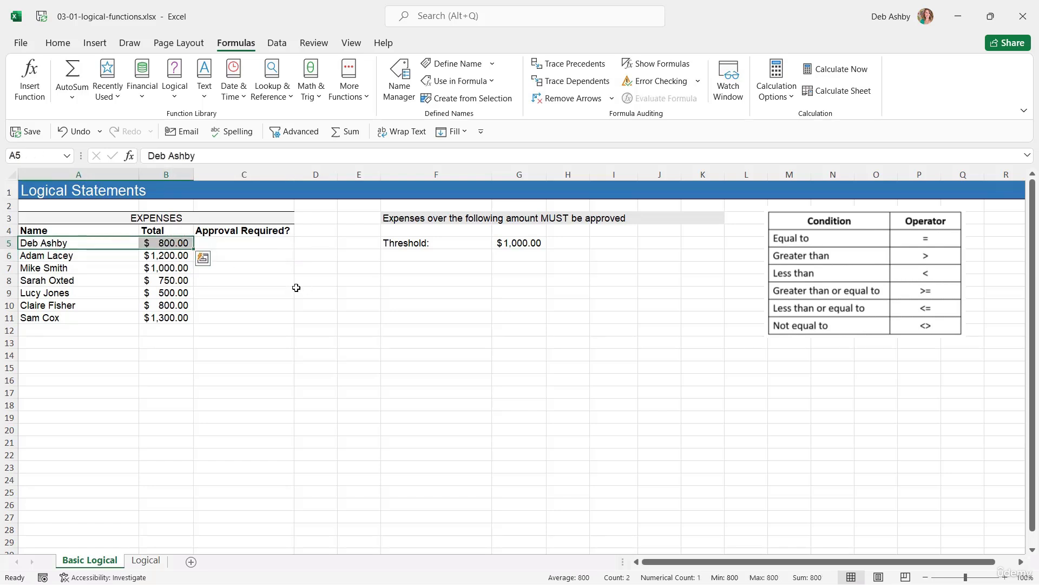
{"action": "left_click", "coordinate": [247, 243]}
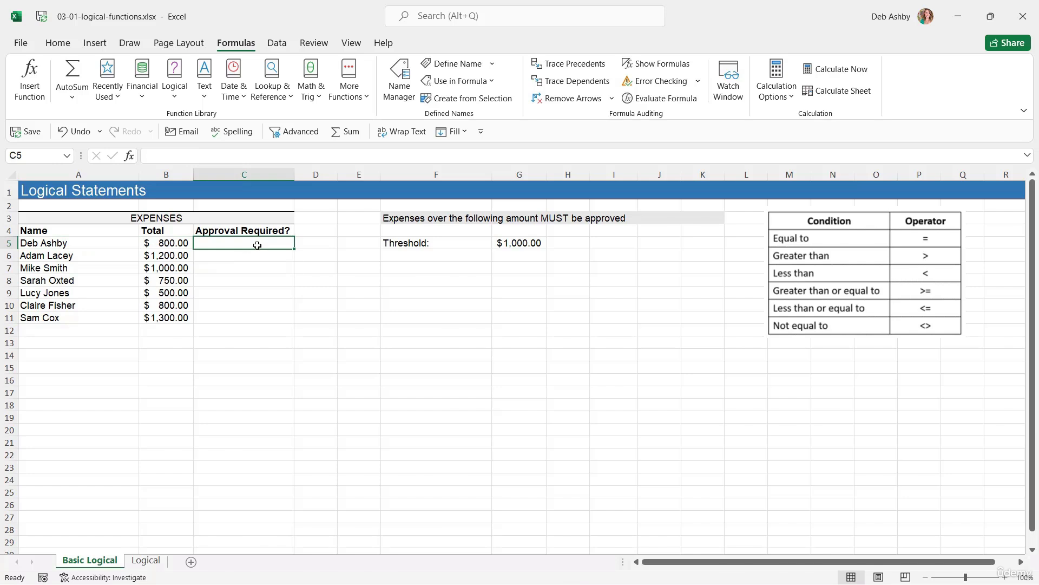
{"action": "left_click", "coordinate": [174, 243]}
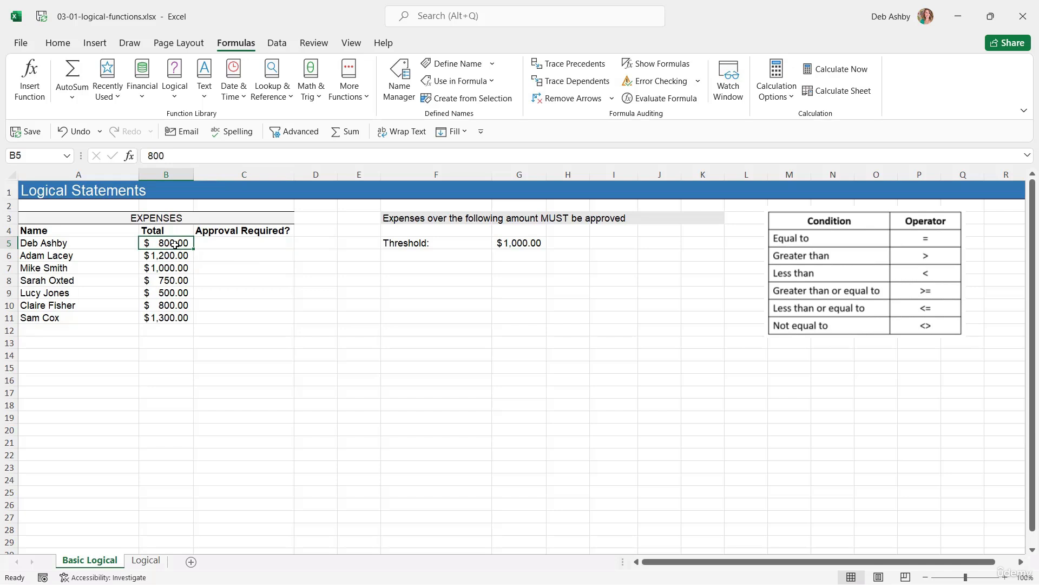
{"action": "left_click", "coordinate": [521, 243]}
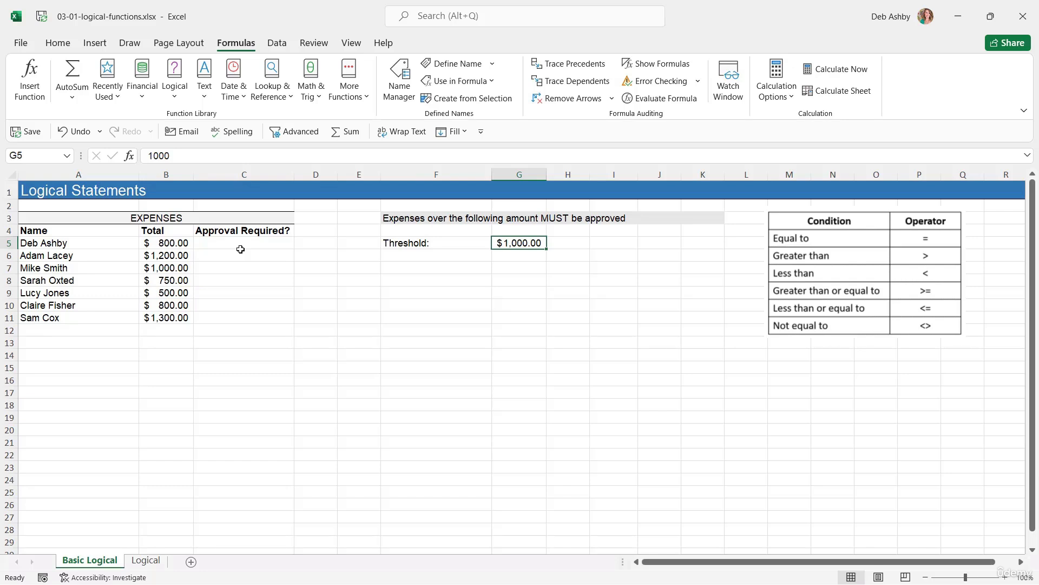
Check the remaining expense totals in B6:B11 one by one, ending back at B5
{"action": "left_click", "coordinate": [181, 256]}
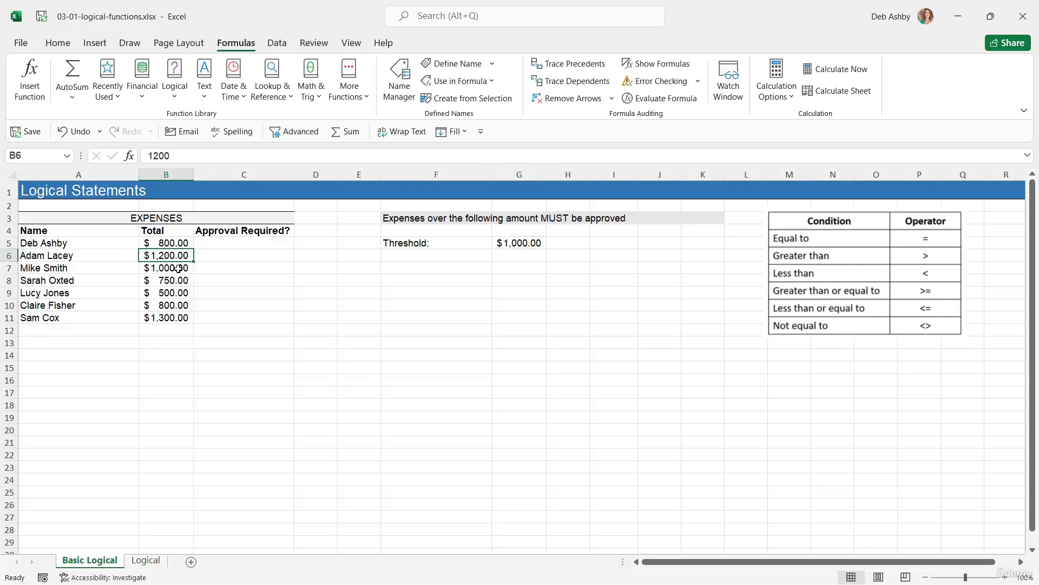
{"action": "left_click", "coordinate": [179, 268]}
{"action": "left_click", "coordinate": [175, 281]}
{"action": "left_click", "coordinate": [175, 293]}
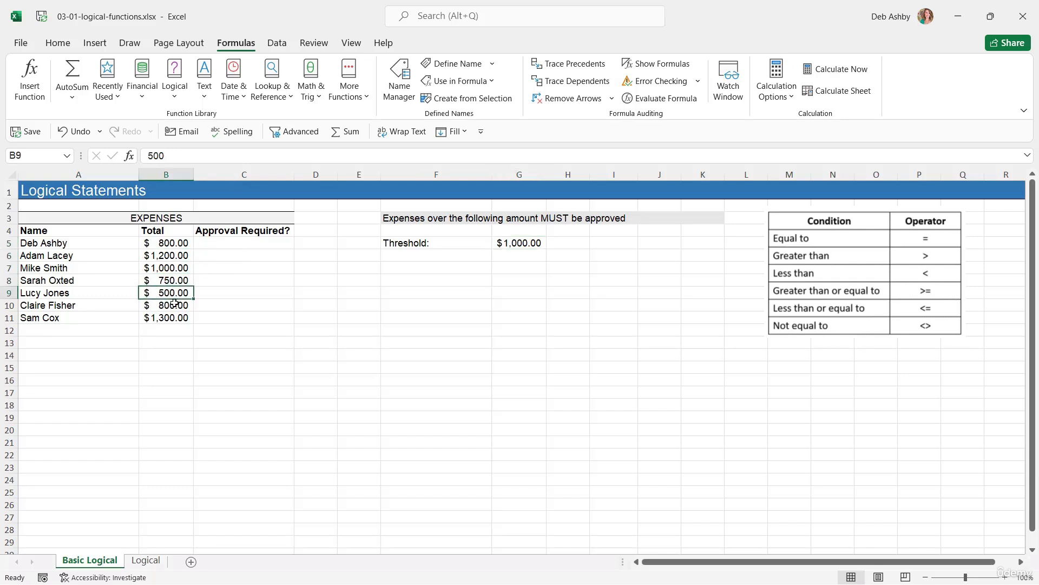
{"action": "left_click", "coordinate": [175, 305]}
{"action": "left_click", "coordinate": [174, 319]}
{"action": "left_click", "coordinate": [178, 249]}
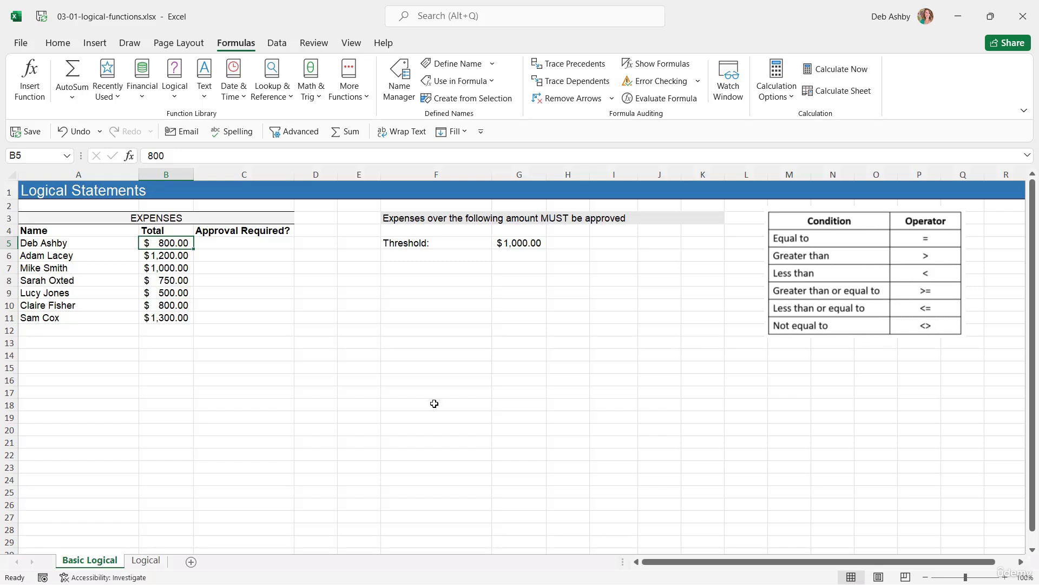
Enter the logical test =B5>=$G$5 in C5 and fill it down through C11
{"action": "left_click", "coordinate": [230, 245]}
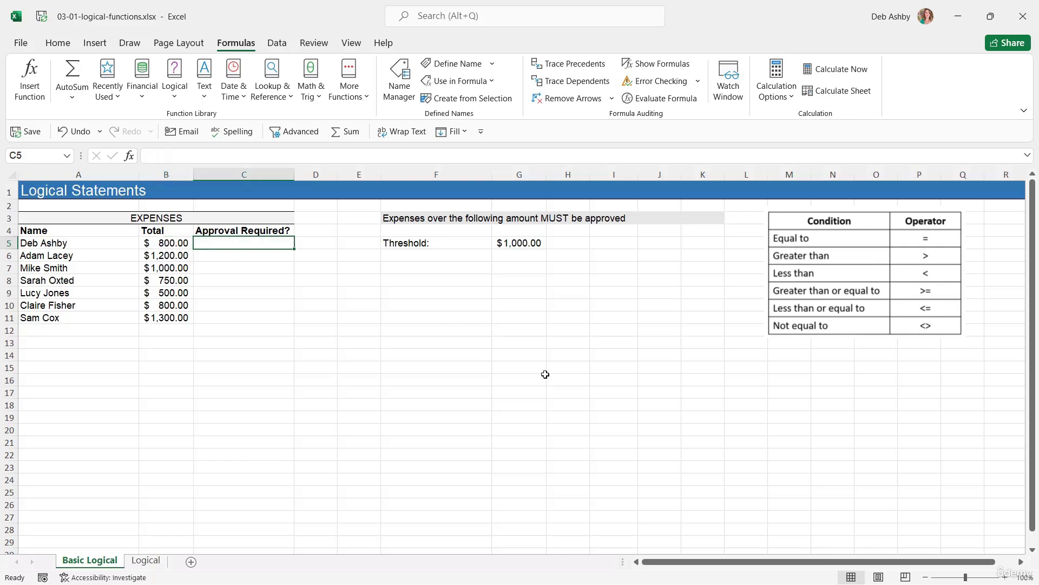
{"action": "type", "text": "="}
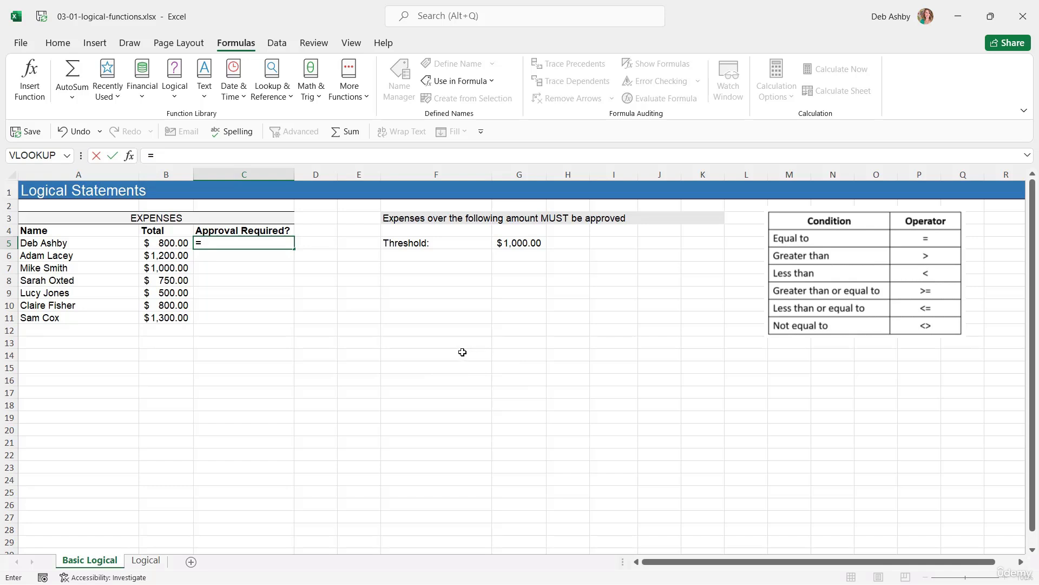
{"action": "left_click", "coordinate": [170, 245]}
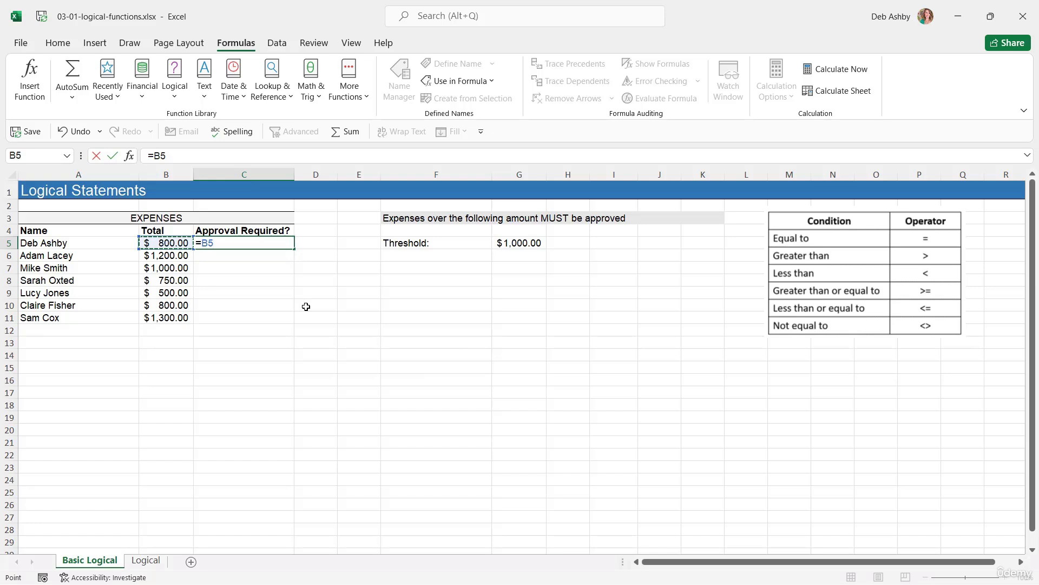
{"action": "type", "text": ">="}
{"action": "left_click", "coordinate": [522, 246]}
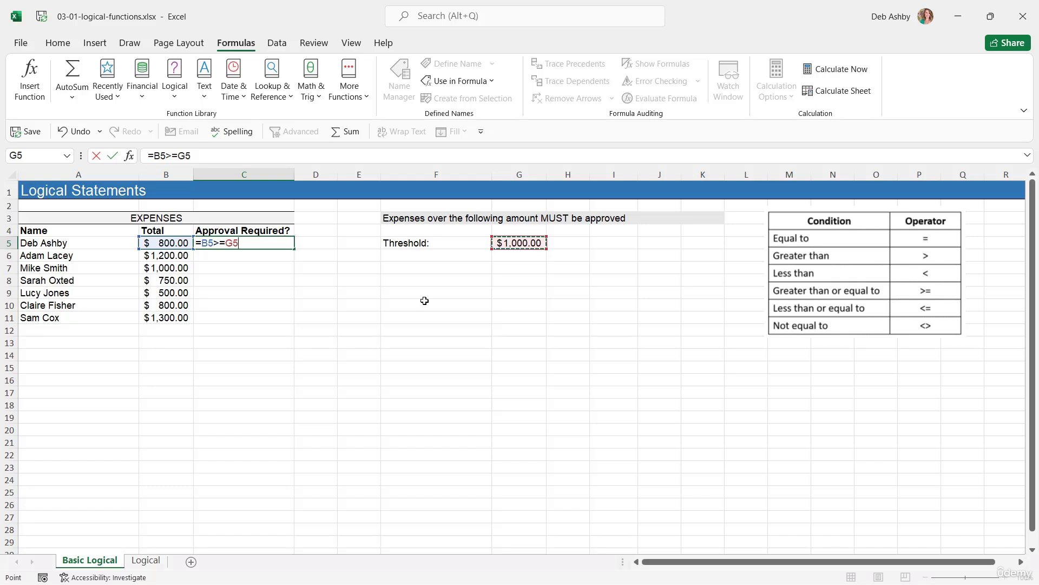
{"action": "key", "text": "F4"}
{"action": "key", "text": "Return"}
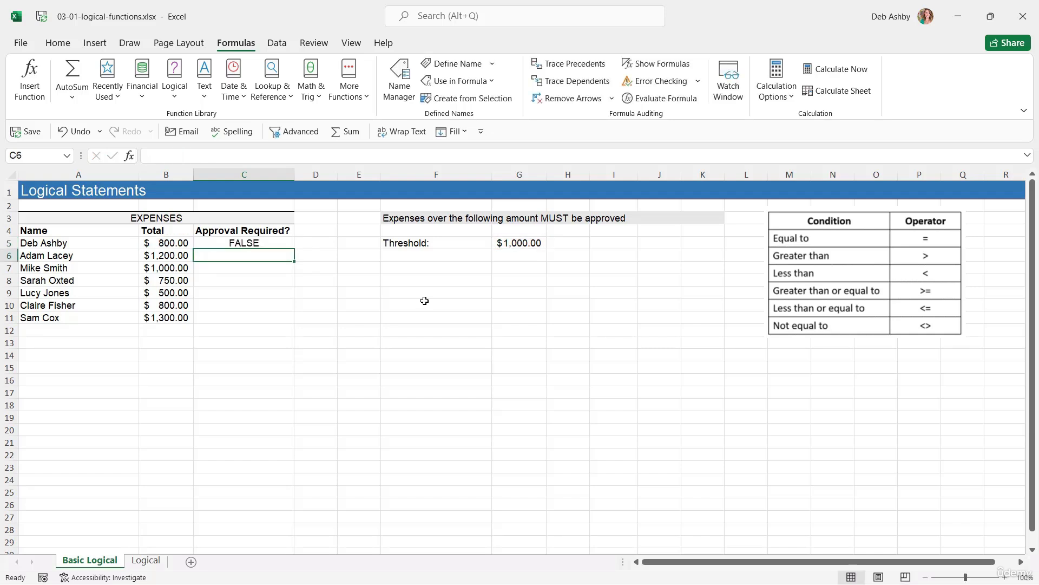
{"action": "left_click", "coordinate": [262, 243]}
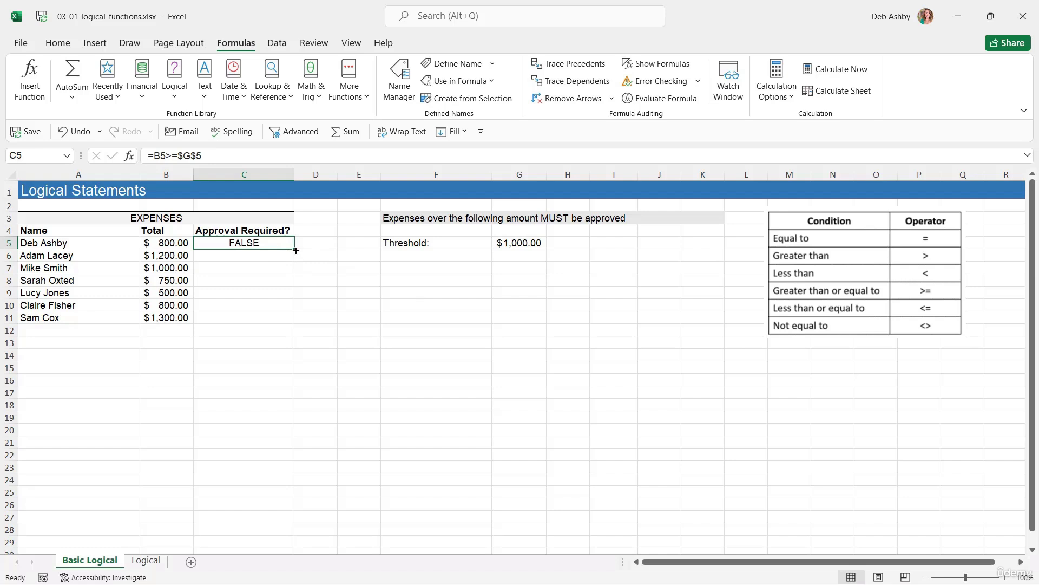
{"action": "left_click_drag", "start_coordinate": [296, 249], "coordinate": [296, 324]}
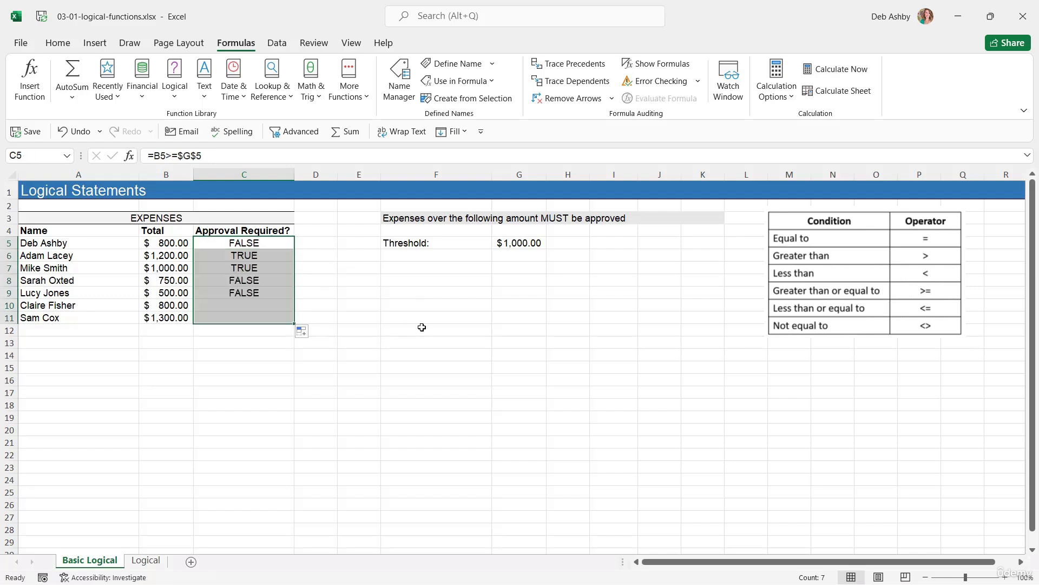
Review the approval results in C6, C7 and C11, and inspect the formula in C5 without changing it
{"action": "left_click", "coordinate": [254, 256]}
{"action": "left_click", "coordinate": [253, 269]}
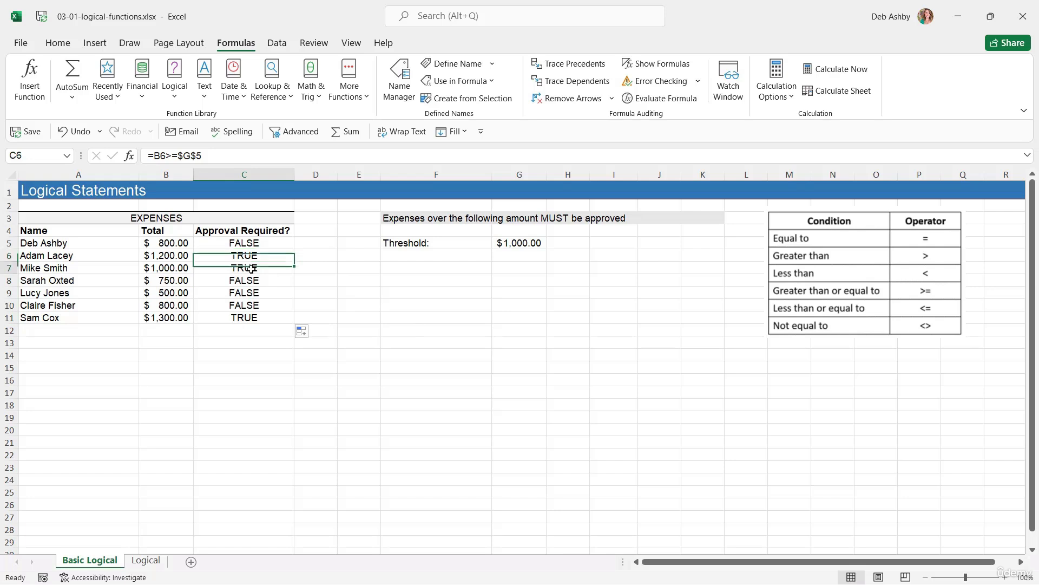
{"action": "left_click", "coordinate": [253, 318]}
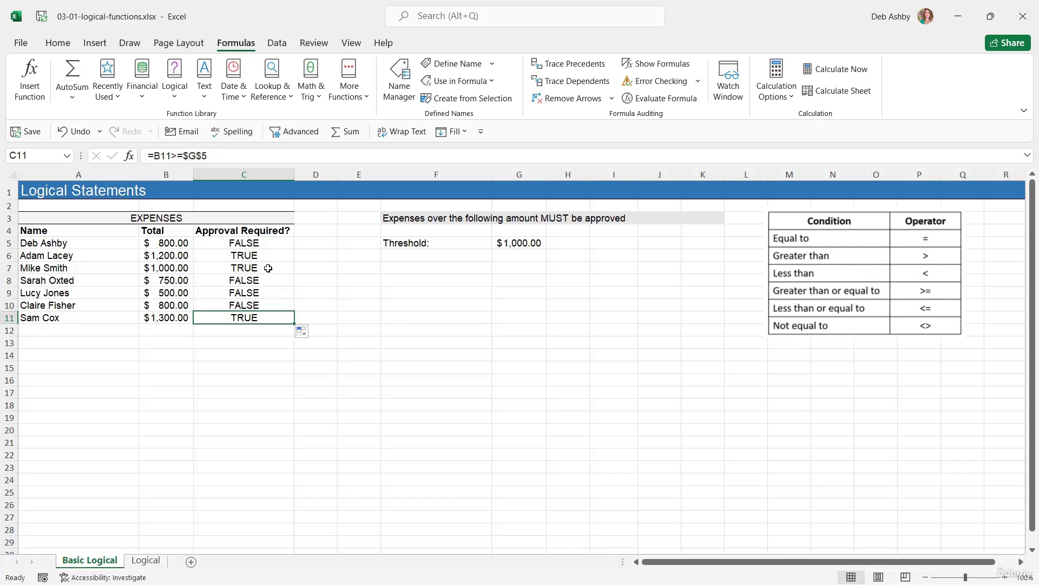
{"action": "left_click", "coordinate": [268, 247]}
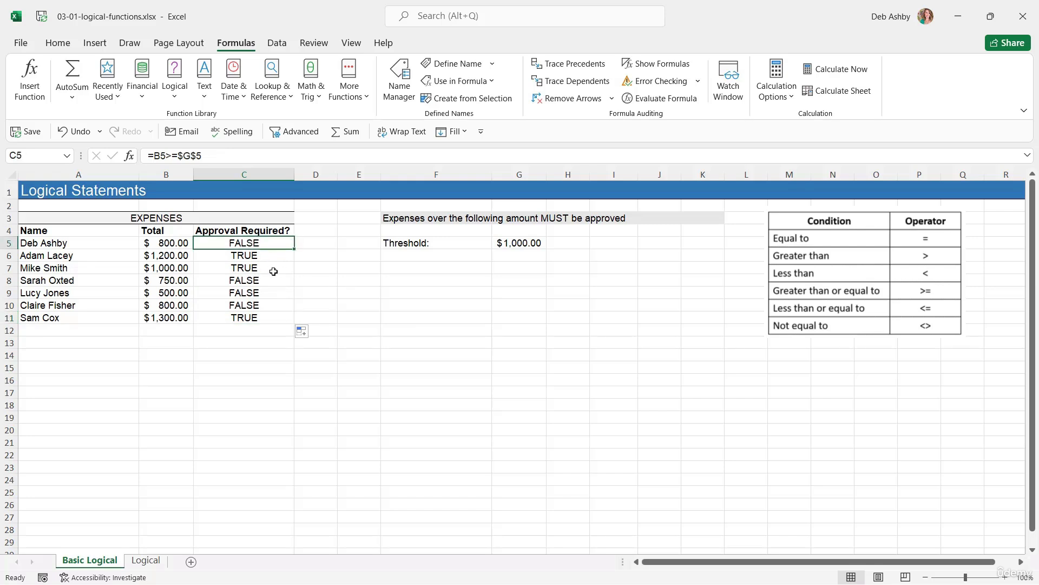
{"action": "left_click", "coordinate": [214, 155]}
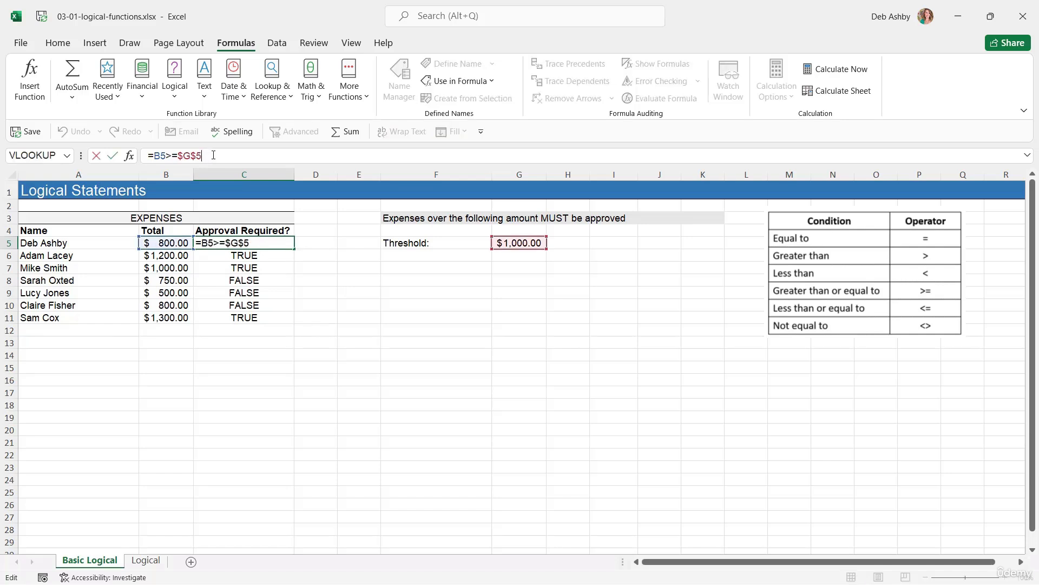
{"action": "left_click_drag", "start_coordinate": [213, 155], "coordinate": [139, 154]}
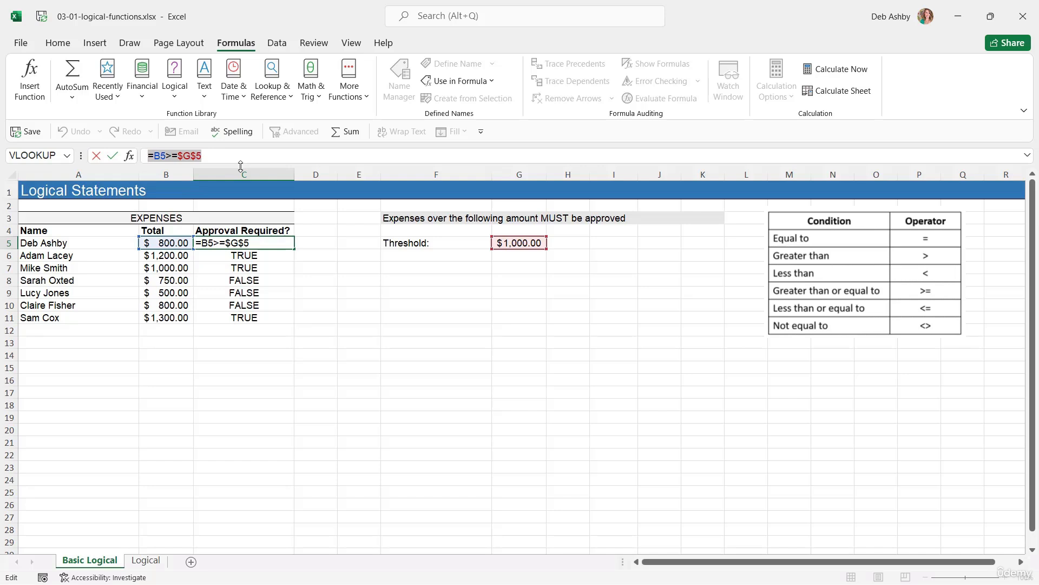
{"action": "key", "text": "Escape"}
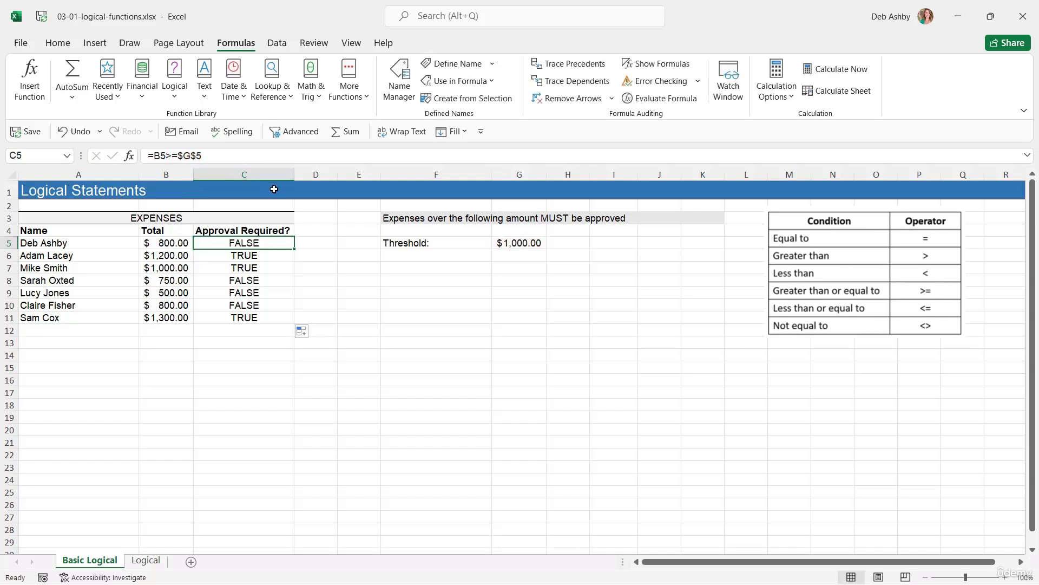
Compare the approval results and their formulas in cells C5 through C7
{"action": "left_click", "coordinate": [264, 255]}
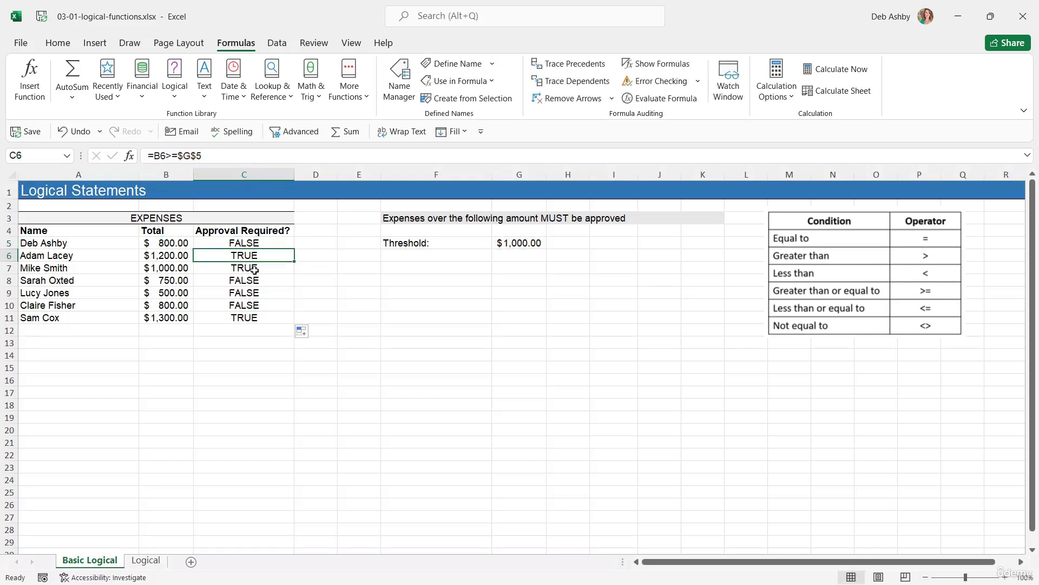
{"action": "left_click", "coordinate": [254, 269]}
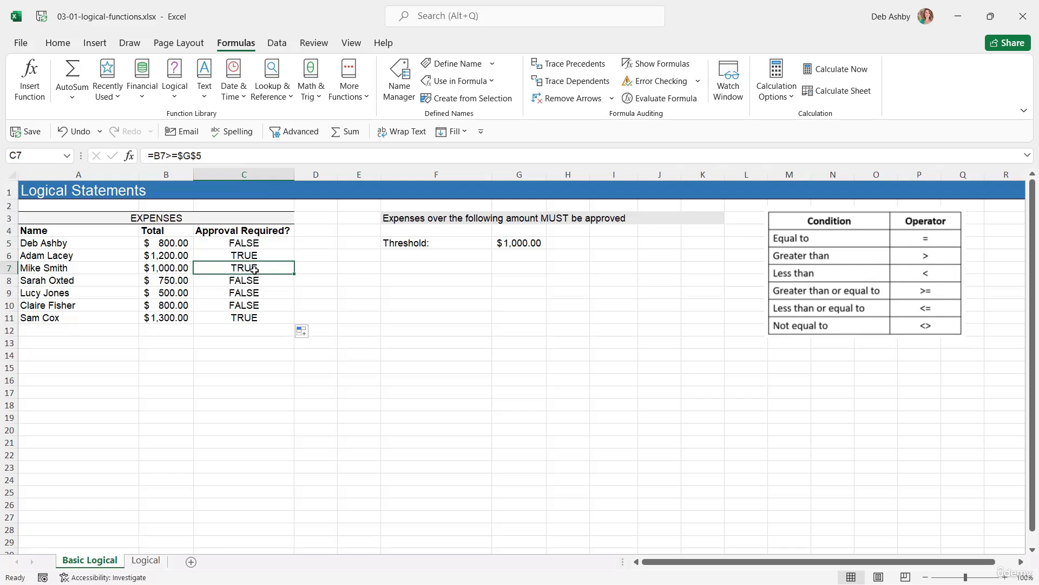
{"action": "left_click", "coordinate": [254, 244]}
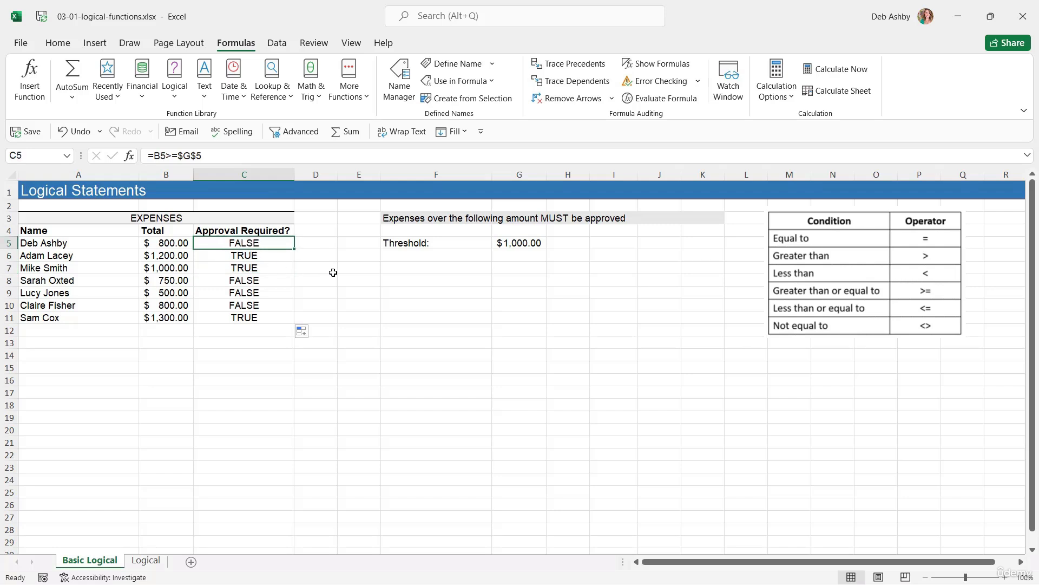
{"action": "left_click", "coordinate": [241, 255]}
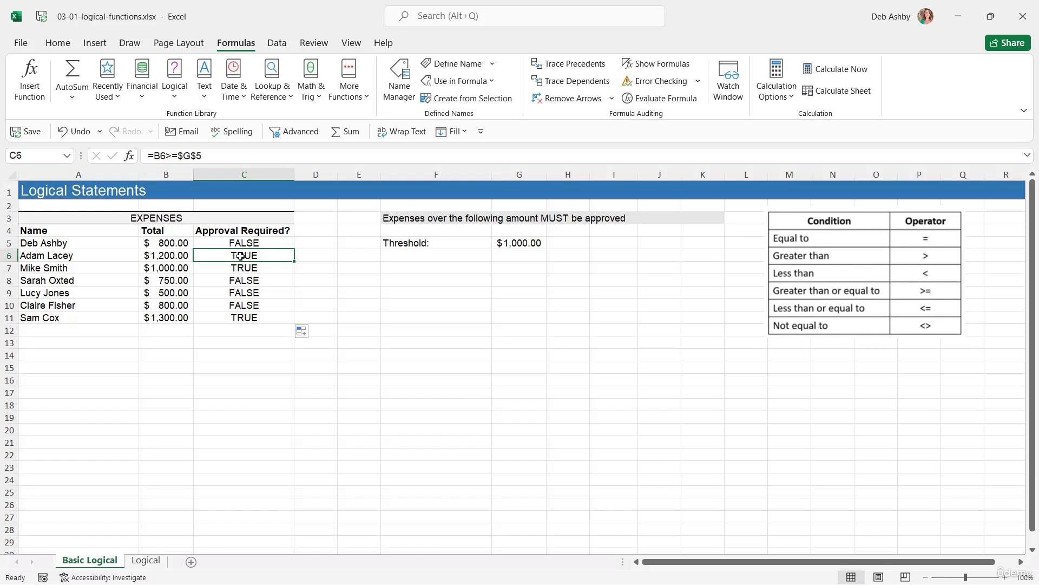
{"action": "left_click", "coordinate": [258, 244]}
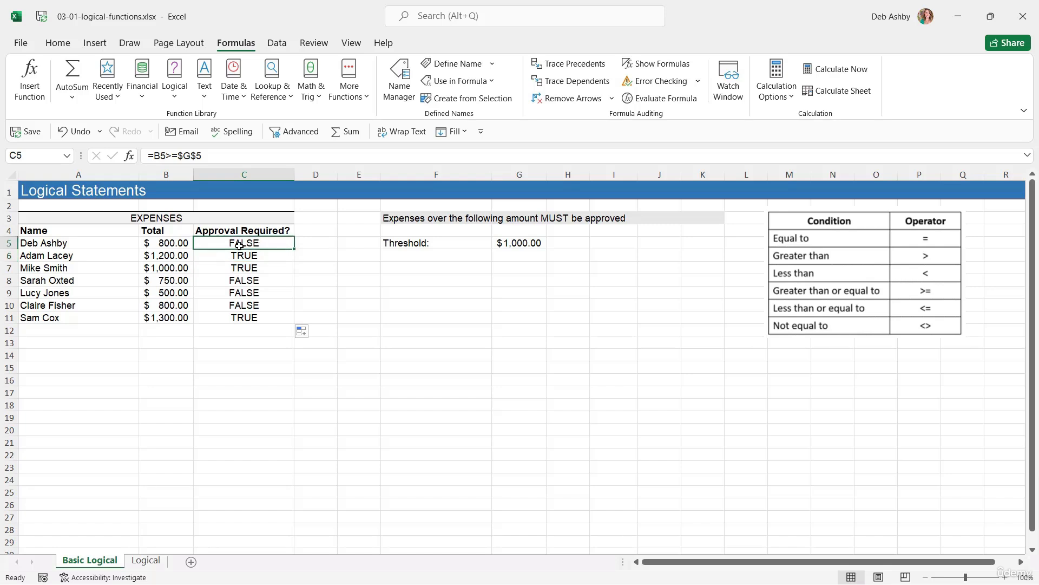
{"action": "left_click", "coordinate": [249, 255]}
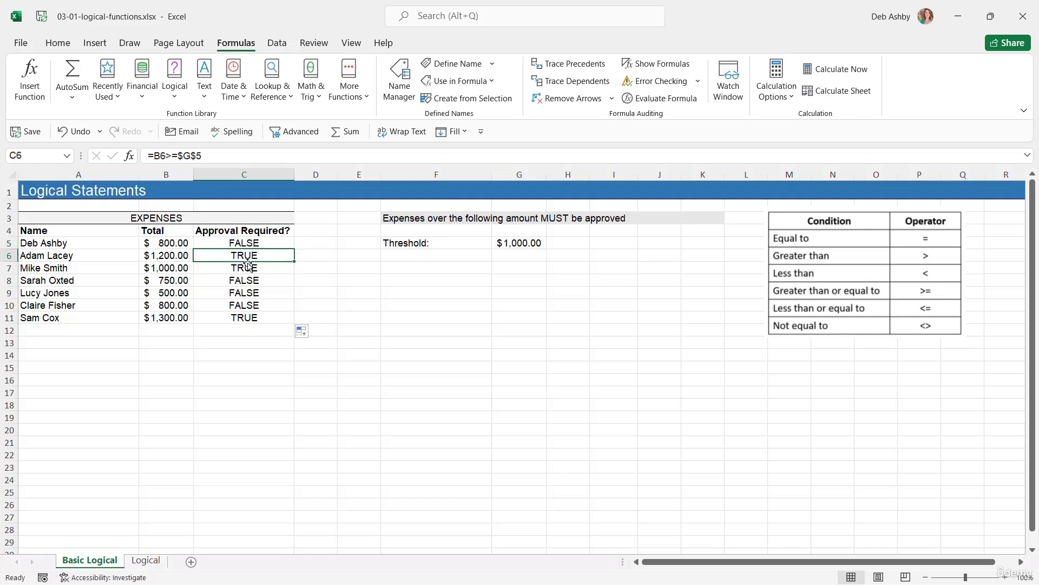
Inspect the approval formulas in C7, C8 and C9, then return to the formula in C5
{"action": "left_click", "coordinate": [246, 268]}
{"action": "left_click", "coordinate": [245, 281]}
{"action": "left_click", "coordinate": [245, 293]}
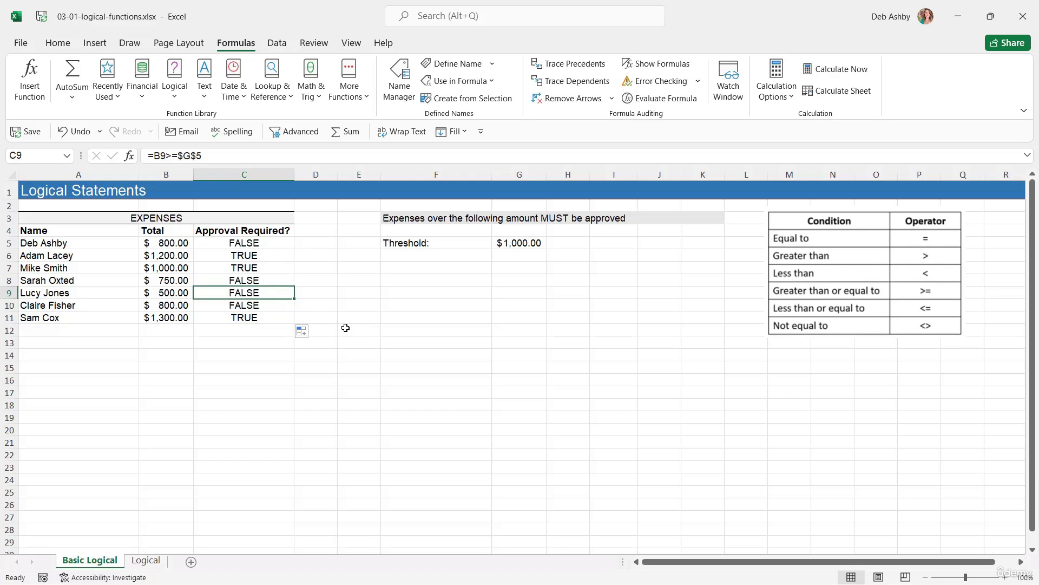
{"action": "left_click", "coordinate": [264, 244]}
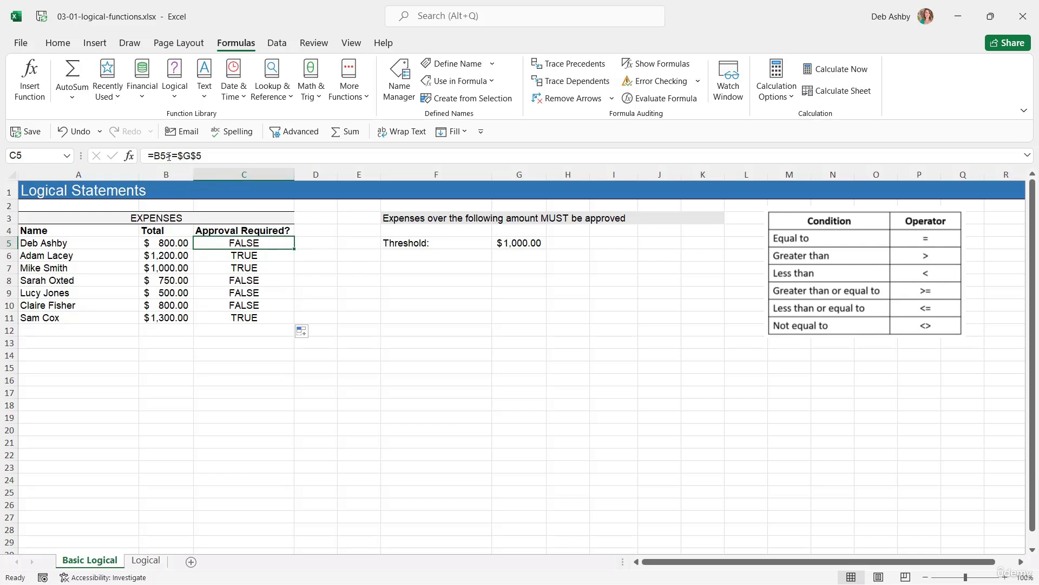
Test the approval results with a threshold of 1200 and then 500 in G5
{"action": "left_click", "coordinate": [515, 244]}
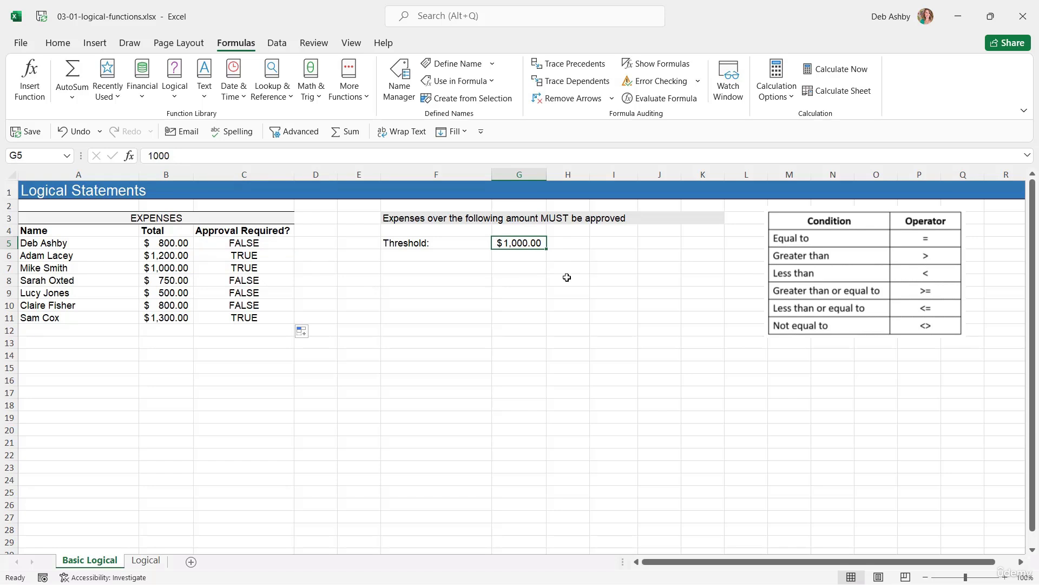
{"action": "type", "text": "1200"}
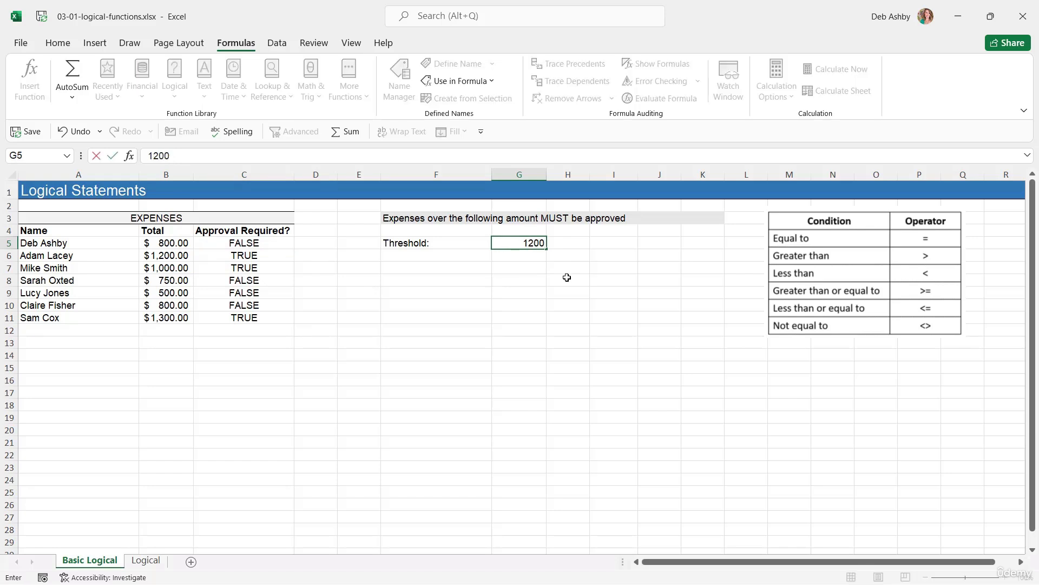
{"action": "key", "text": "Return"}
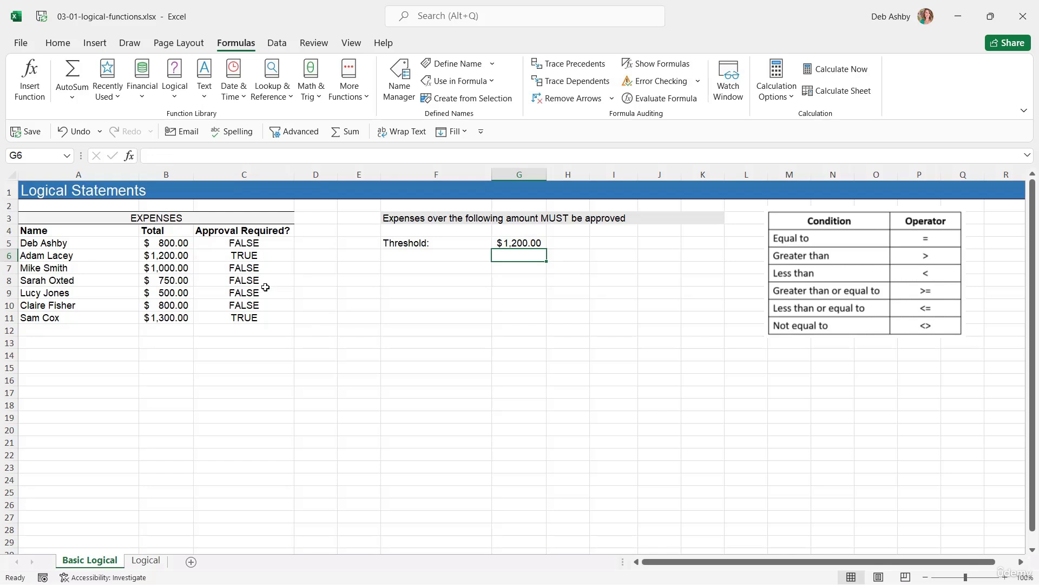
{"action": "left_click", "coordinate": [529, 247]}
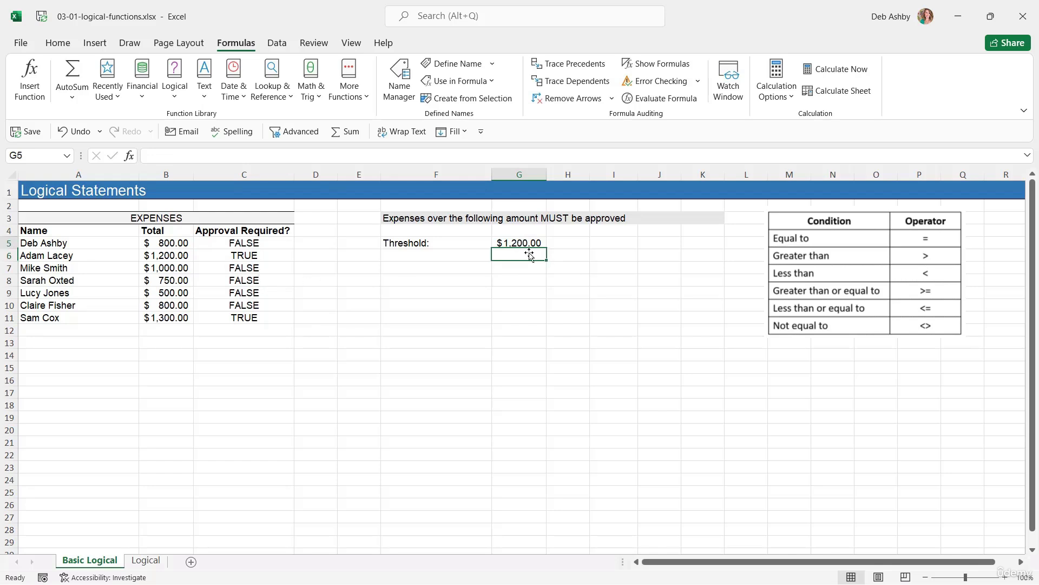
{"action": "type", "text": "500"}
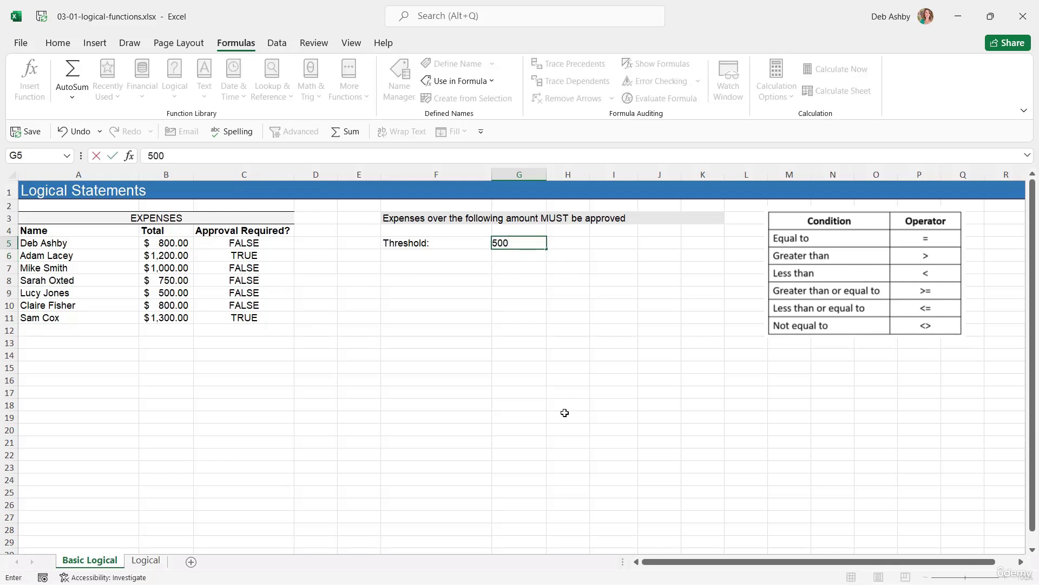
{"action": "key", "text": "Return"}
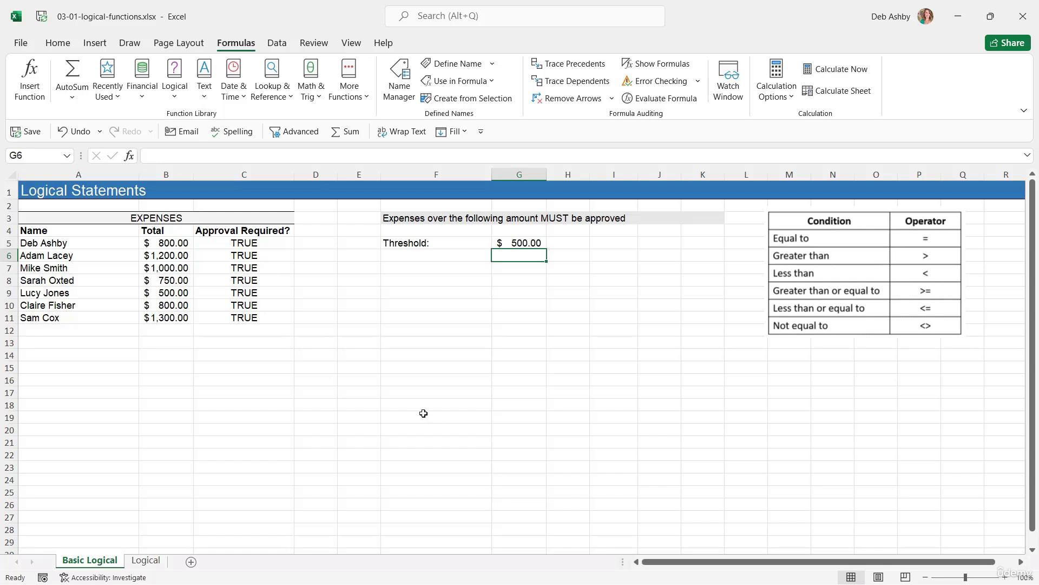
Restore the threshold in G5 to 1,000 and move off to an empty cell
{"action": "left_click", "coordinate": [529, 245]}
{"action": "type", "text": "1"}
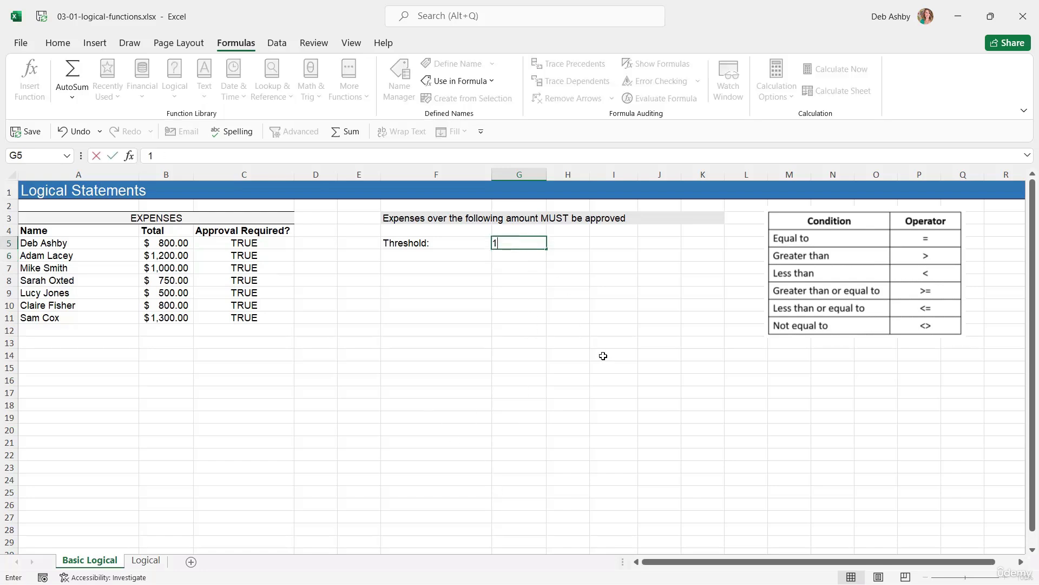
{"action": "type", "text": ",000"}
{"action": "key", "text": "Return"}
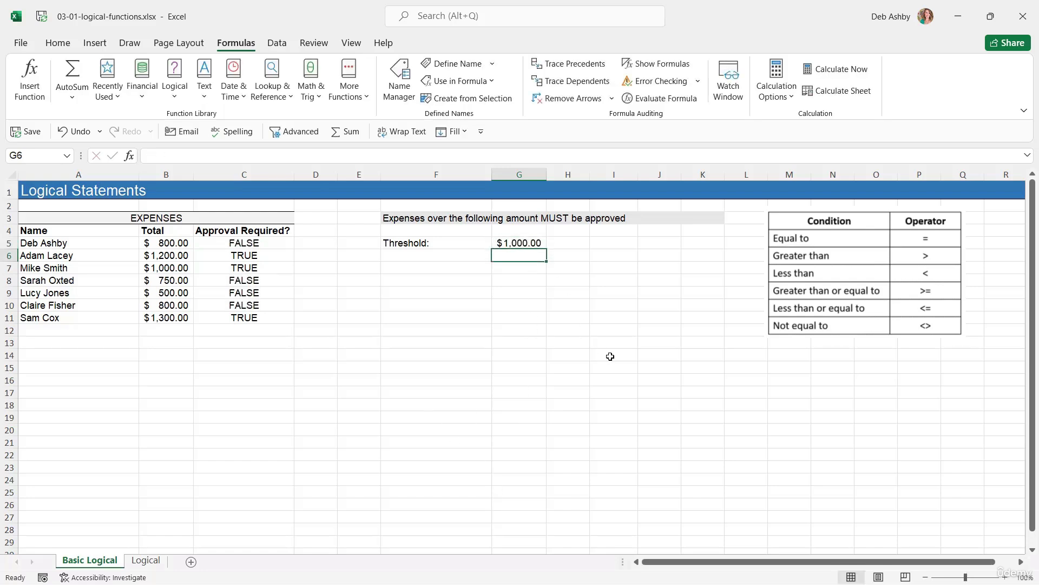
{"action": "left_click", "coordinate": [535, 357]}
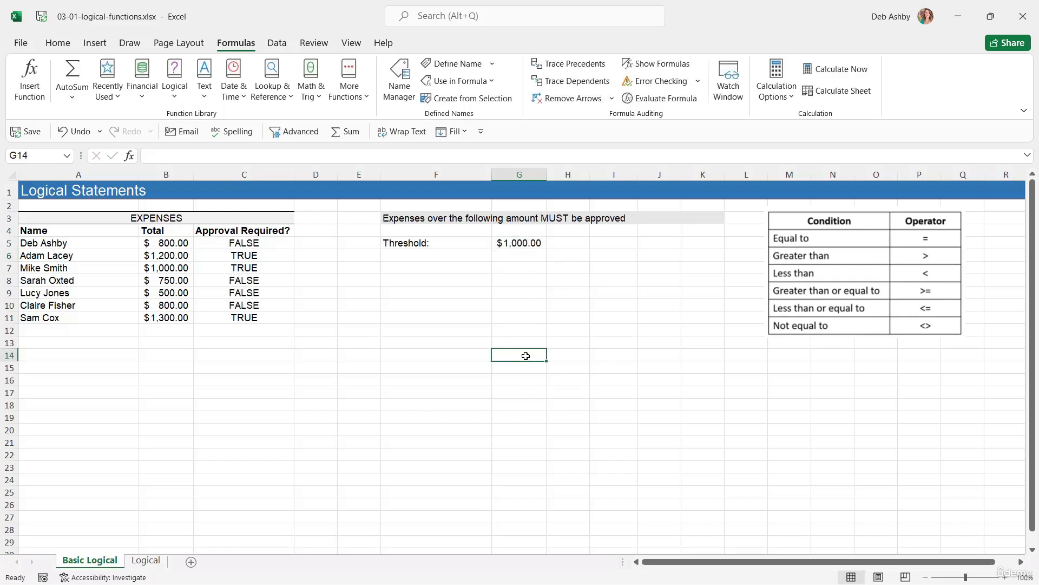
{"action": "left_click", "coordinate": [487, 307]}
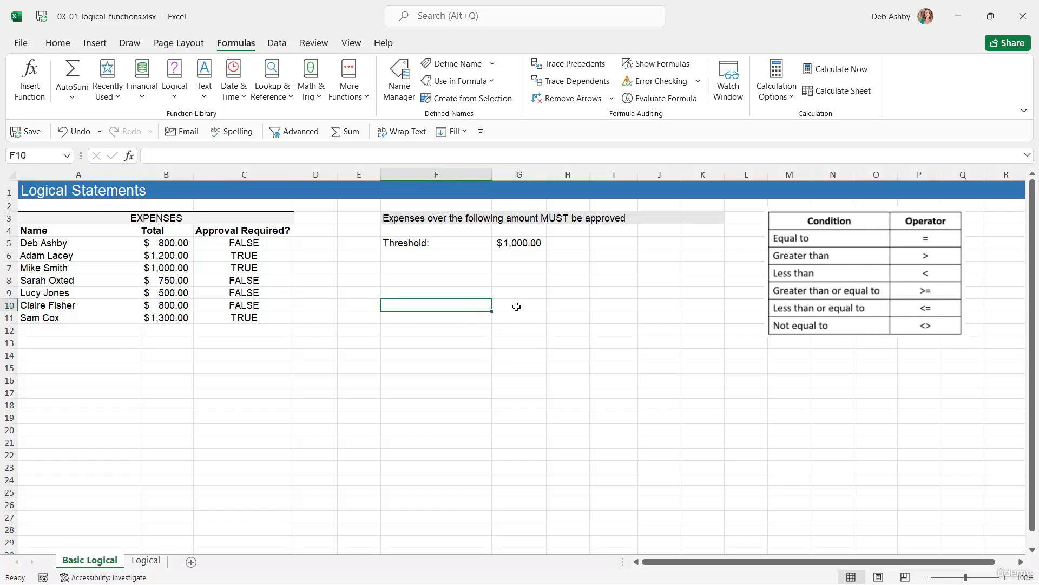
Examine the full logical test formula in C5 without changing it
{"action": "left_click", "coordinate": [258, 242]}
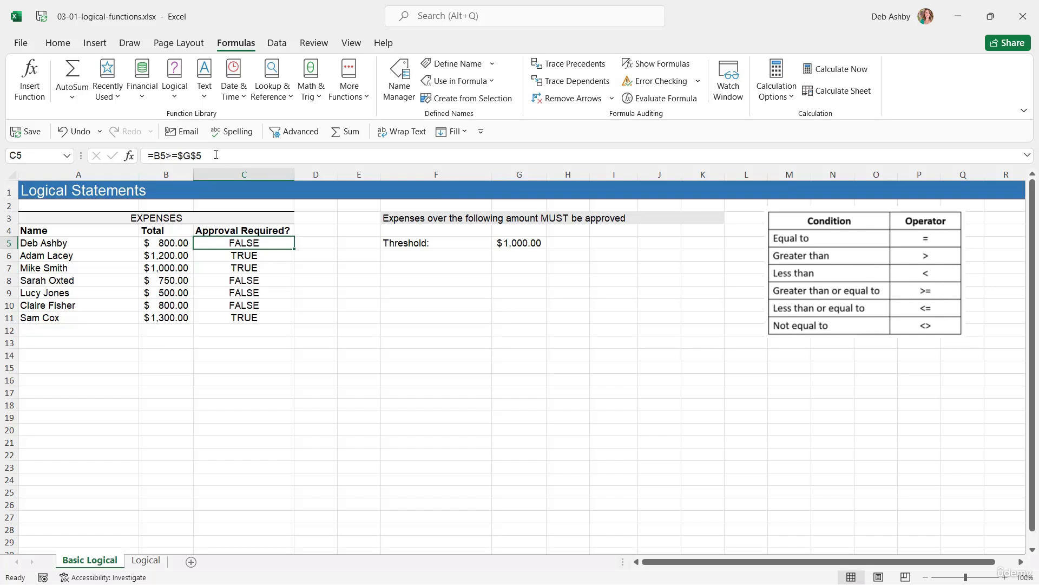
{"action": "left_click_drag", "start_coordinate": [216, 155], "coordinate": [145, 155]}
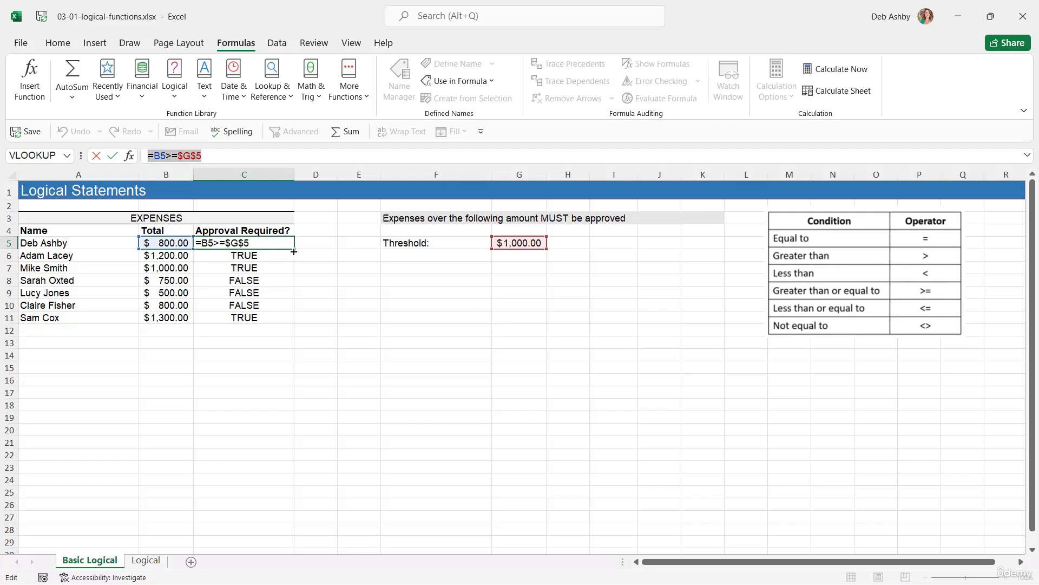
{"action": "key", "text": "Escape"}
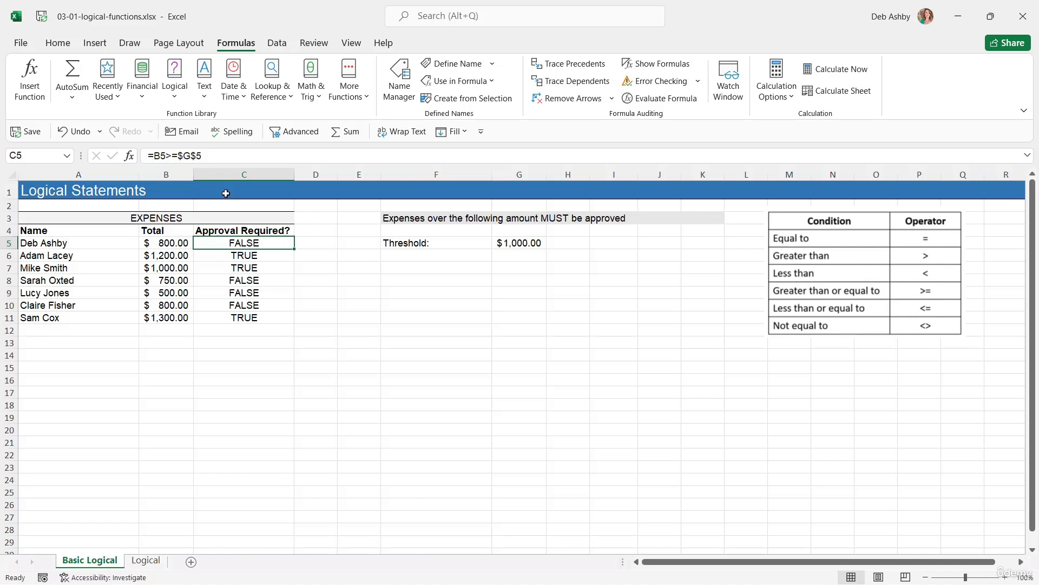
{"action": "left_click_drag", "start_coordinate": [204, 155], "coordinate": [146, 156]}
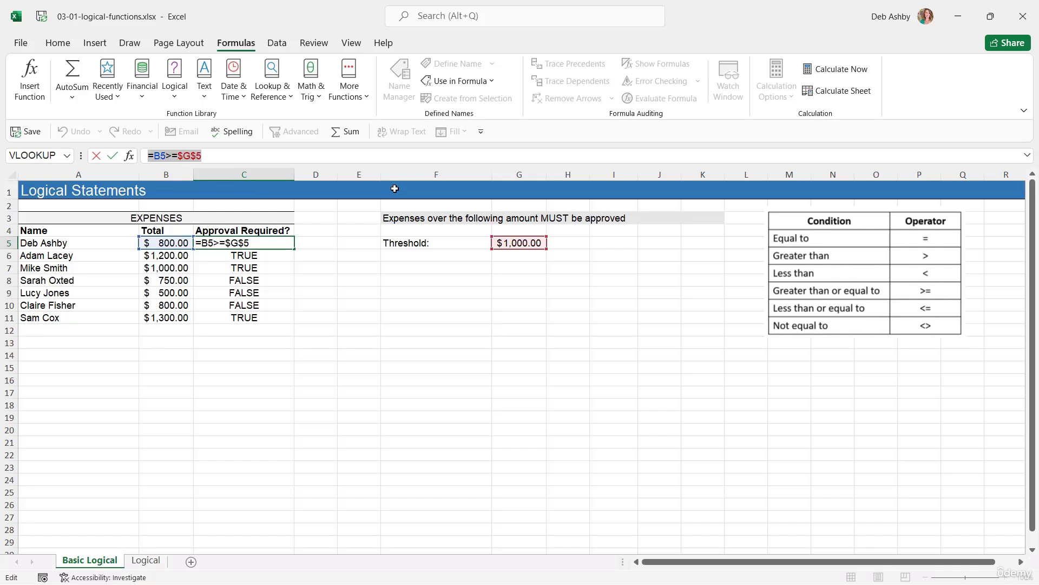
{"action": "key", "text": "Escape"}
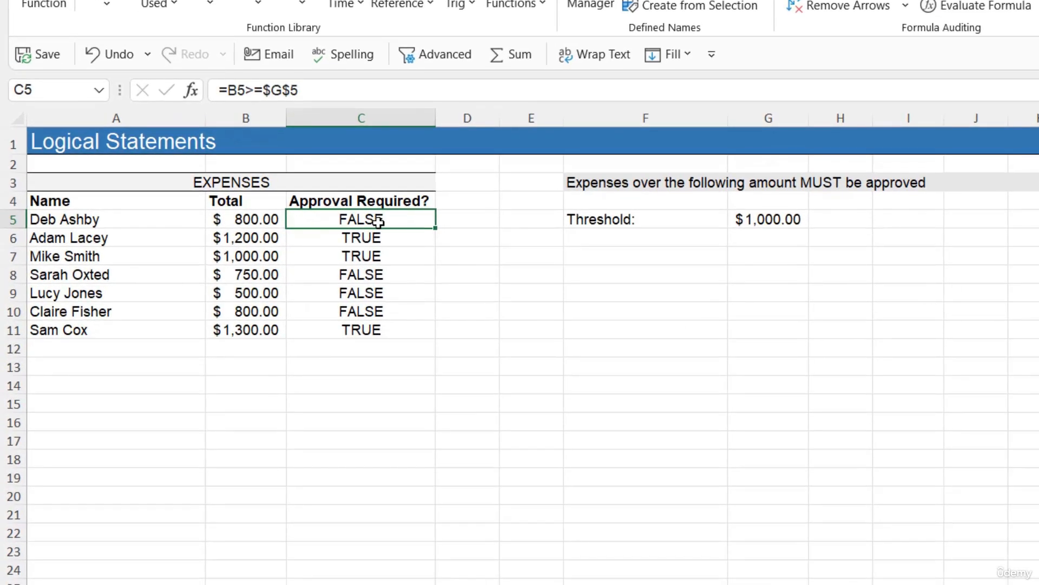
Clear the approval results from C5:C11
{"action": "left_click_drag", "start_coordinate": [379, 222], "coordinate": [378, 328]}
{"action": "key", "text": "Delete"}
{"action": "left_click", "coordinate": [632, 313]}
Begin an IF formula in C5 with the logical test B5>=$G$5, using an absolute reference to the threshold
{"action": "left_click", "coordinate": [341, 217]}
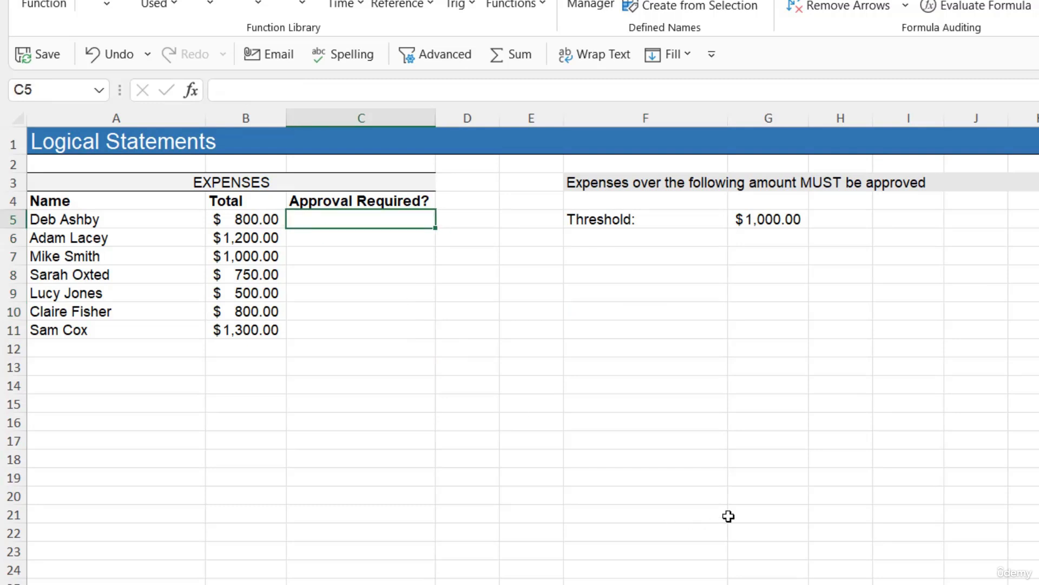
{"action": "type", "text": "=IF"}
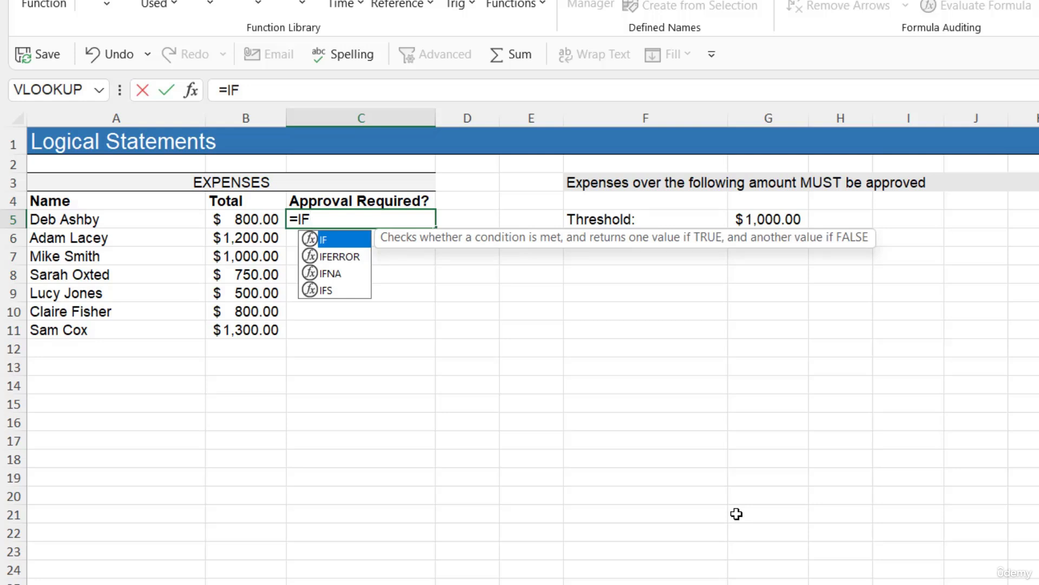
{"action": "type", "text": "("}
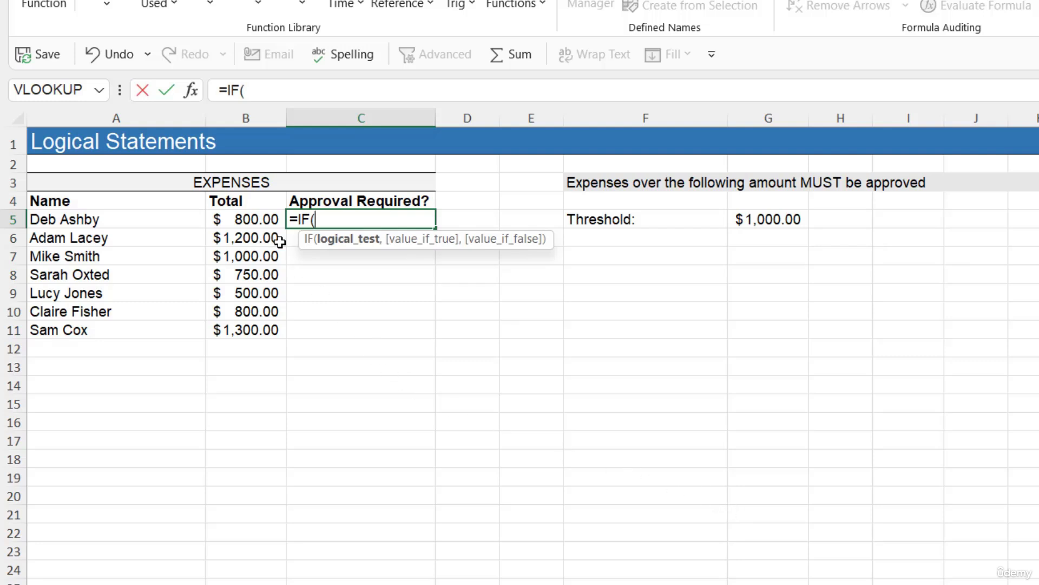
{"action": "left_click", "coordinate": [260, 219]}
{"action": "type", "text": ">"}
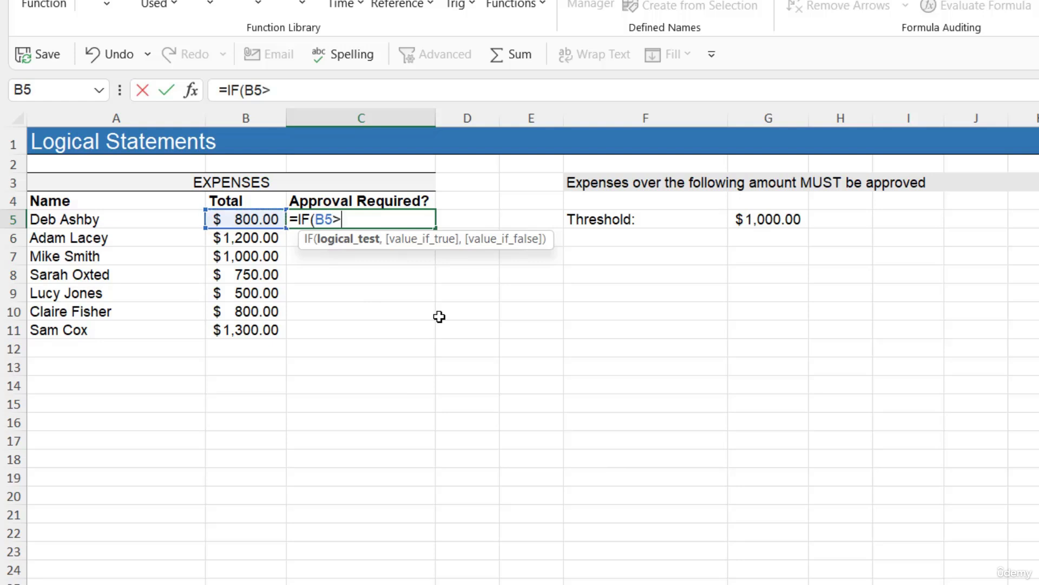
{"action": "type", "text": "="}
{"action": "left_click", "coordinate": [750, 218]}
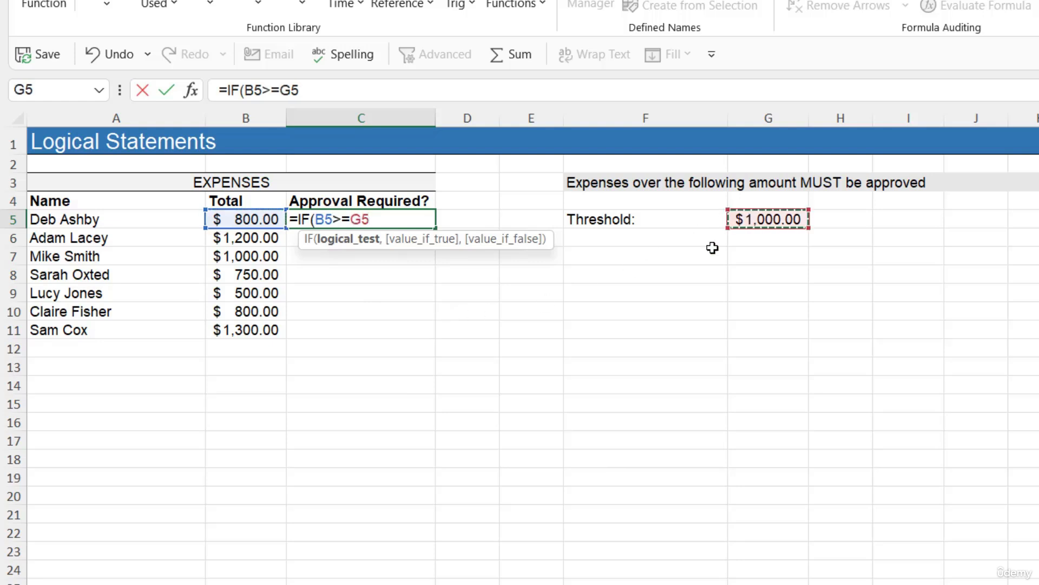
{"action": "key", "text": "F4"}
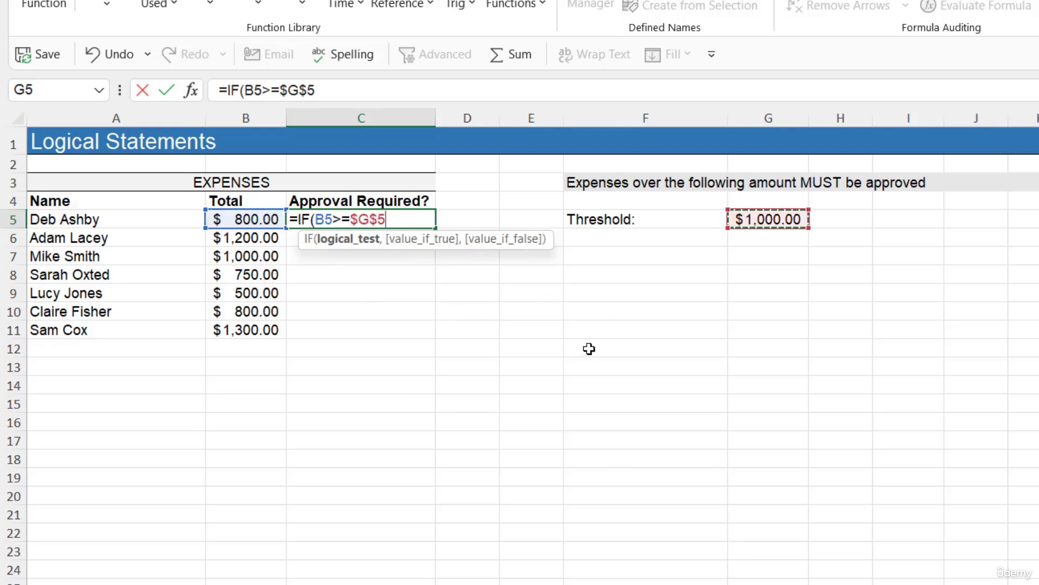
Complete the C5 IF formula with "Approval" if true and "OK" if false, and fill it down through C11
{"action": "type", "text": ","}
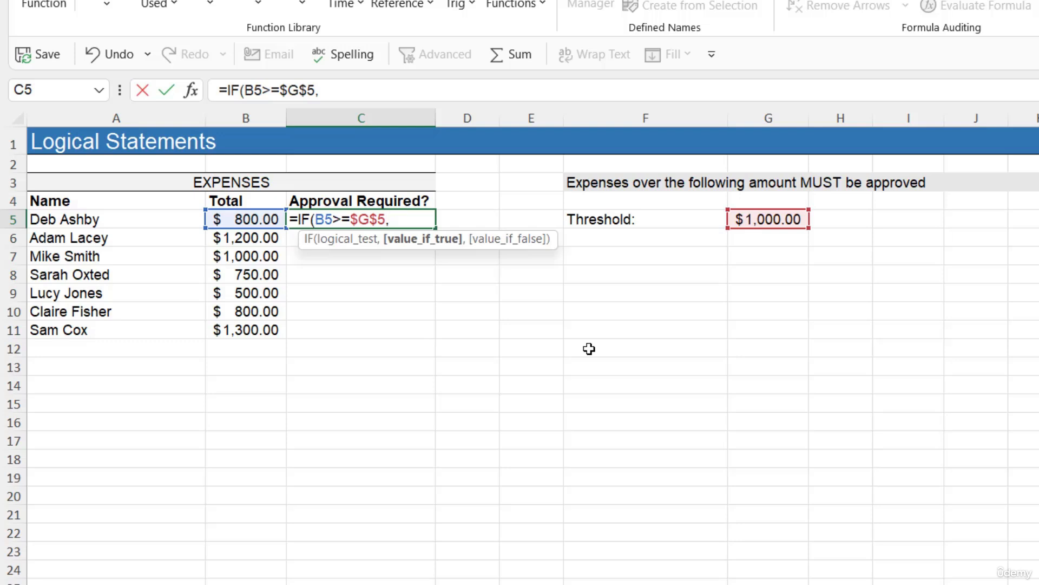
{"action": "type", "text": "\"Appro"}
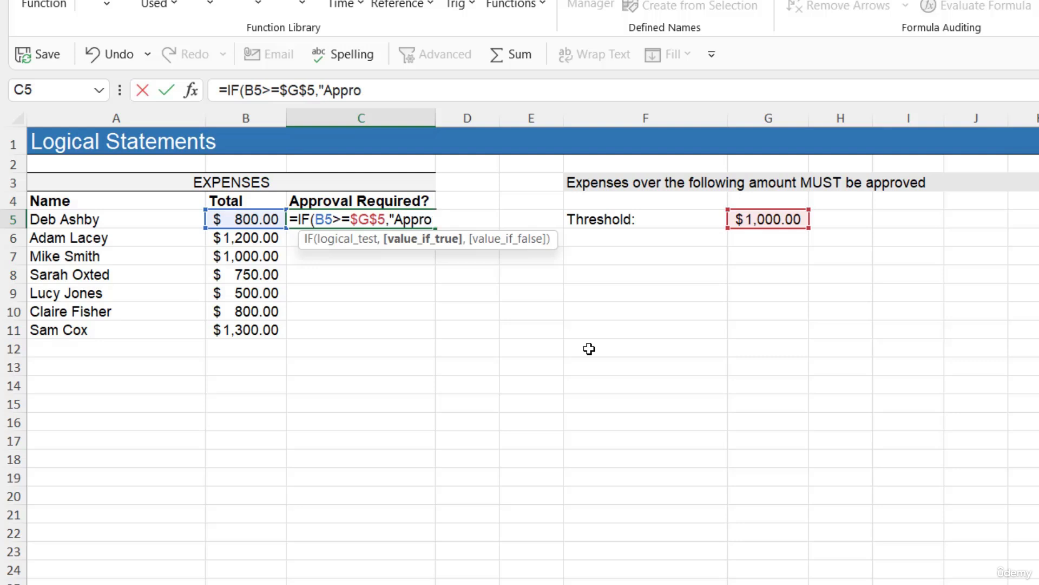
{"action": "type", "text": "val\","}
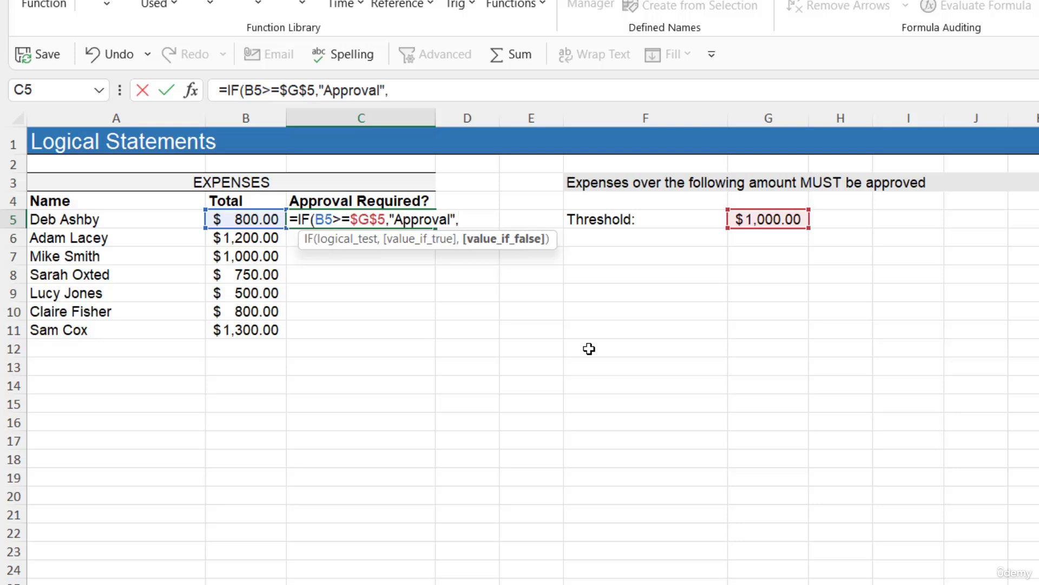
{"action": "type", "text": "\"OK\")"}
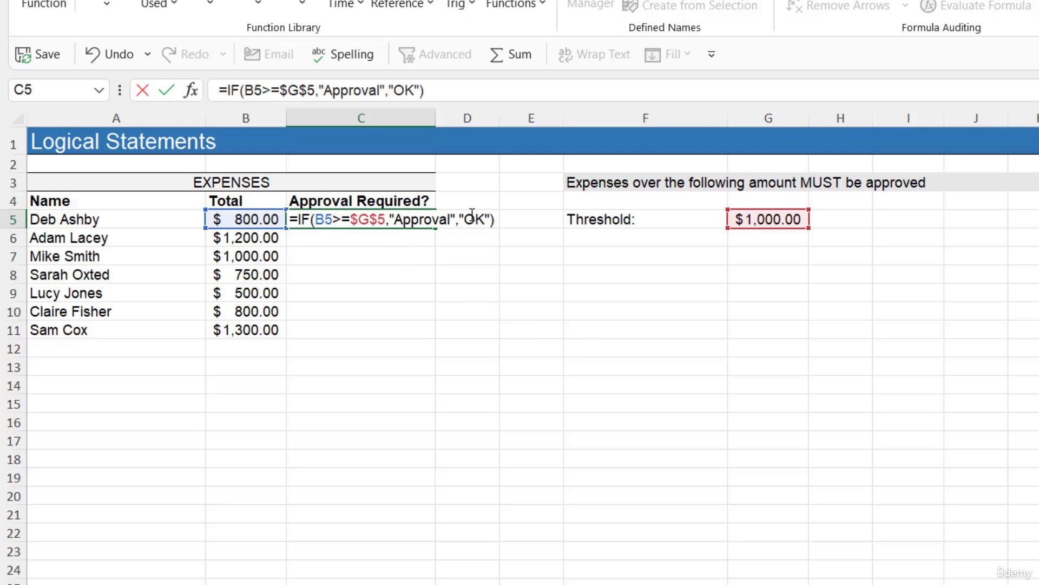
{"action": "key", "text": "Return"}
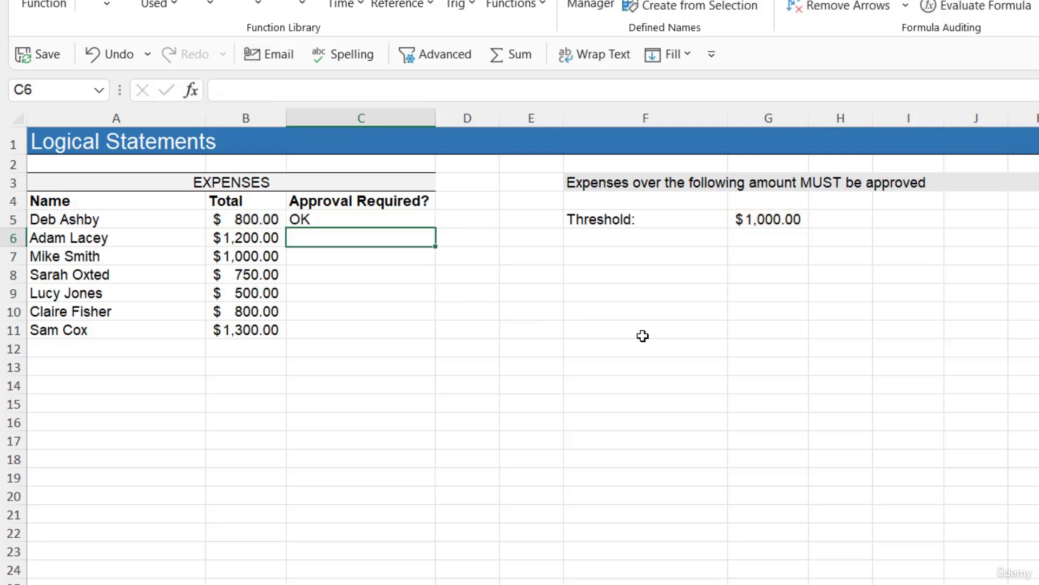
{"action": "left_click", "coordinate": [425, 223]}
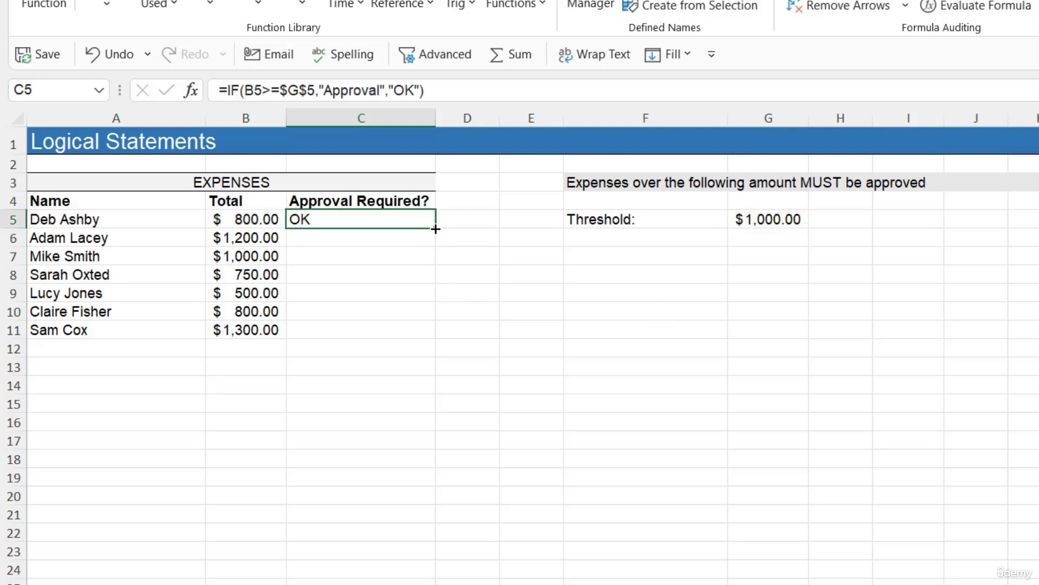
{"action": "double_click", "coordinate": [436, 228]}
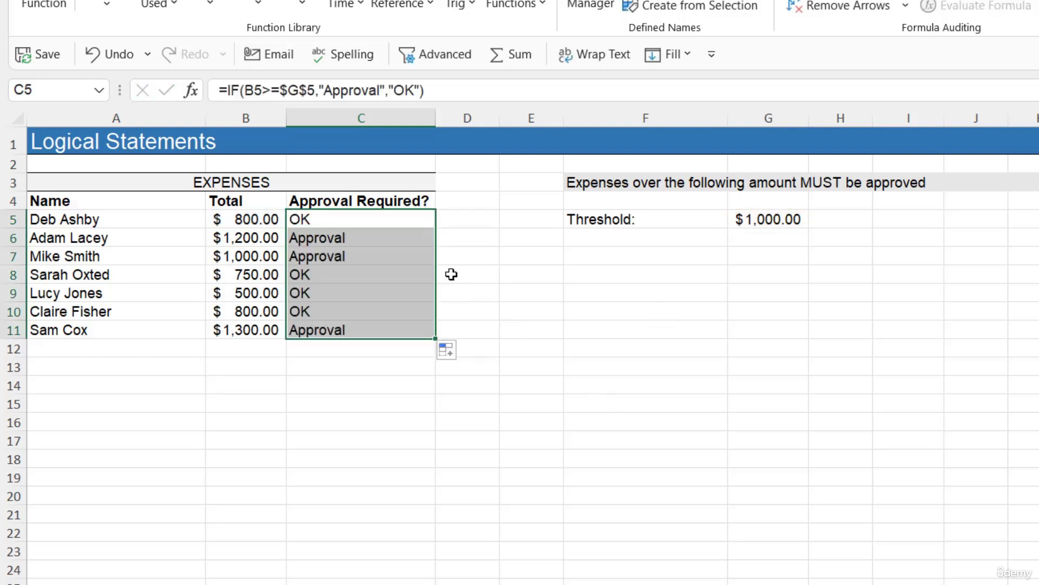
Check the IF results and formulas in C6, C7 and C11
{"action": "left_click", "coordinate": [364, 239]}
{"action": "left_click", "coordinate": [368, 258]}
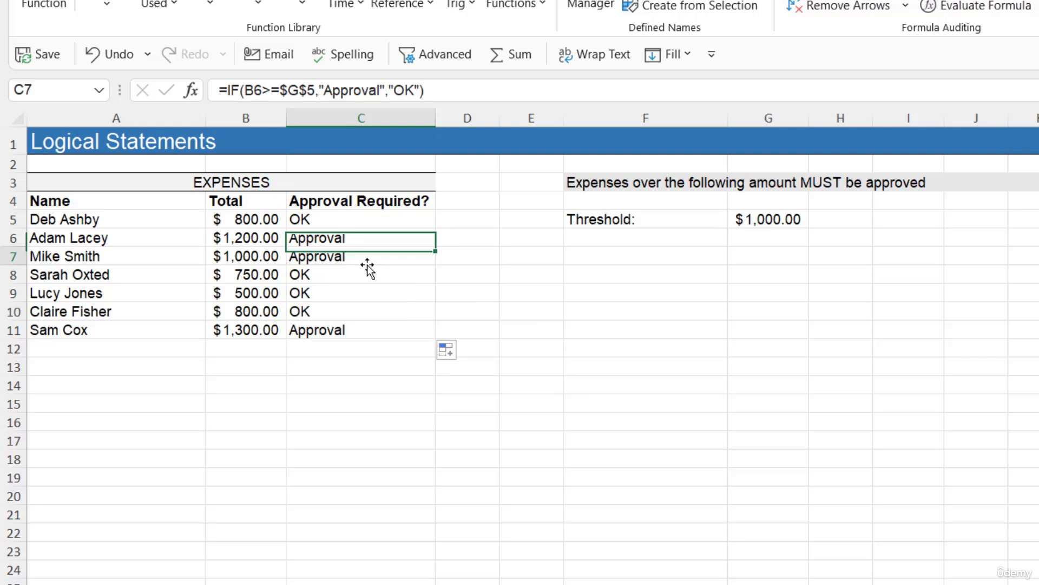
{"action": "left_click", "coordinate": [381, 331]}
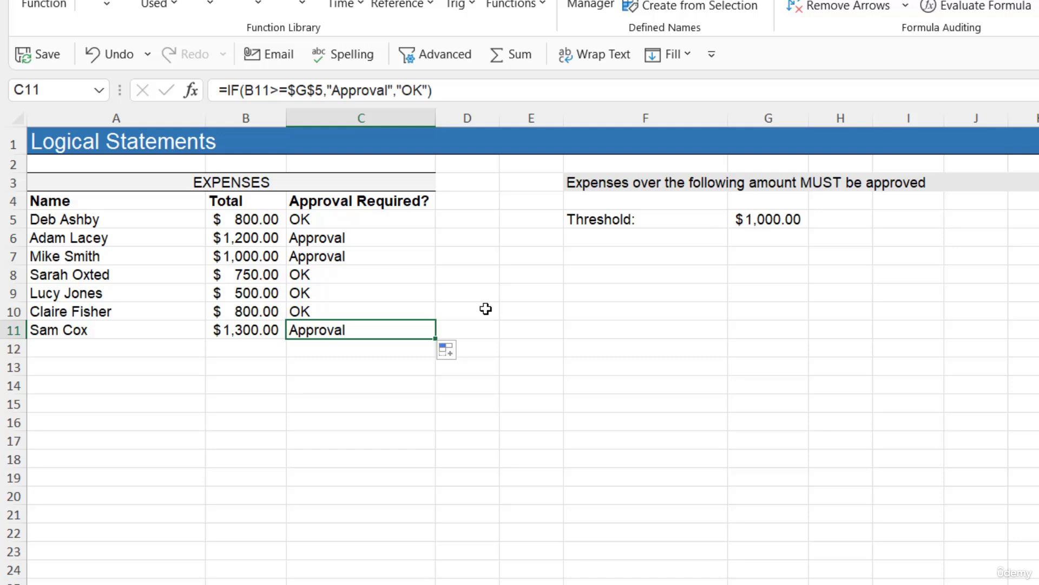
{"action": "left_click", "coordinate": [519, 277]}
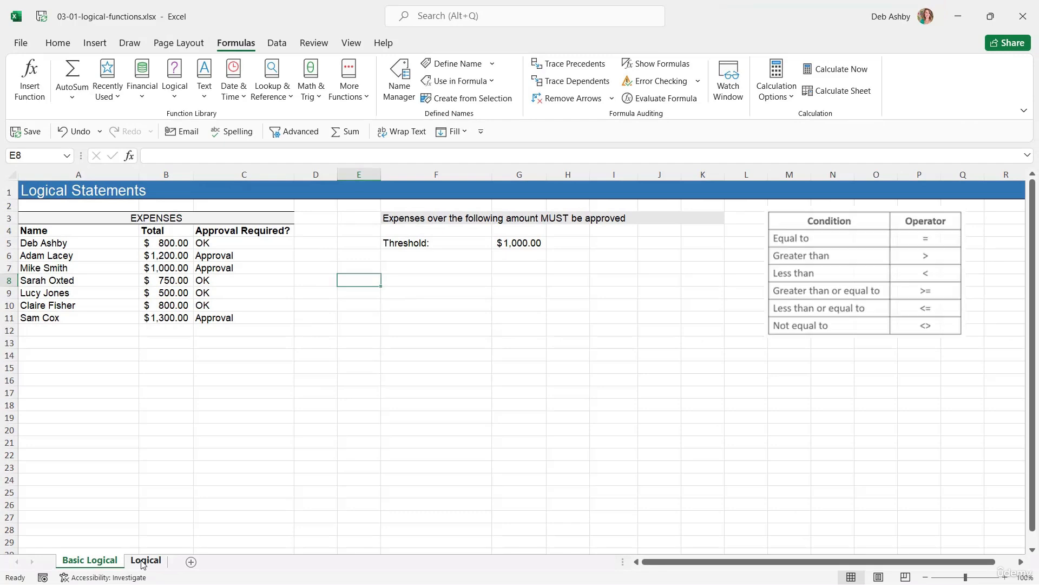
Switch to the Logical worksheet and select the first name, A4, in the IF - Example 1 table
{"action": "left_click", "coordinate": [144, 561]}
{"action": "left_click", "coordinate": [378, 253]}
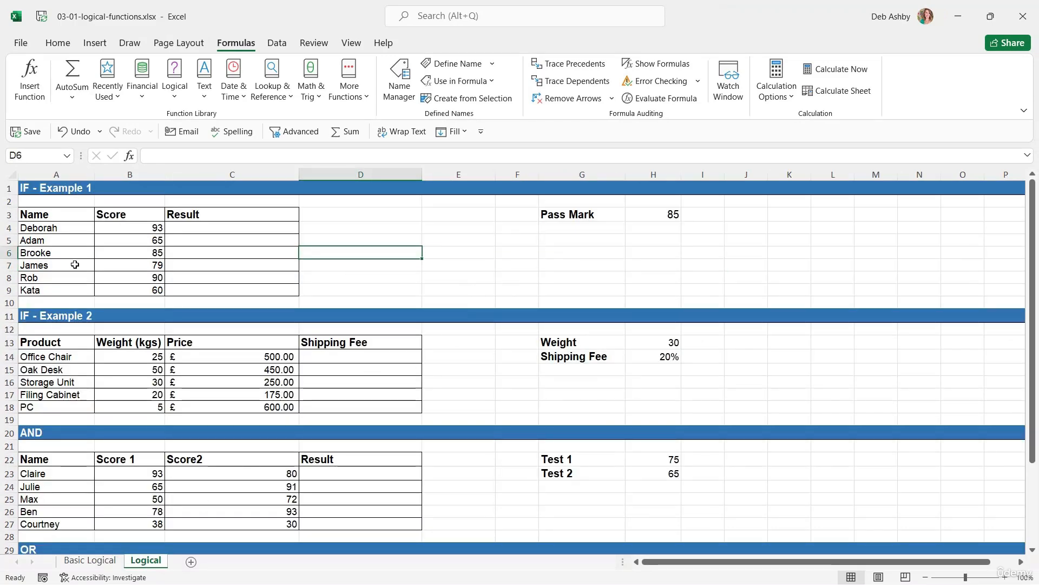
{"action": "left_click", "coordinate": [52, 228]}
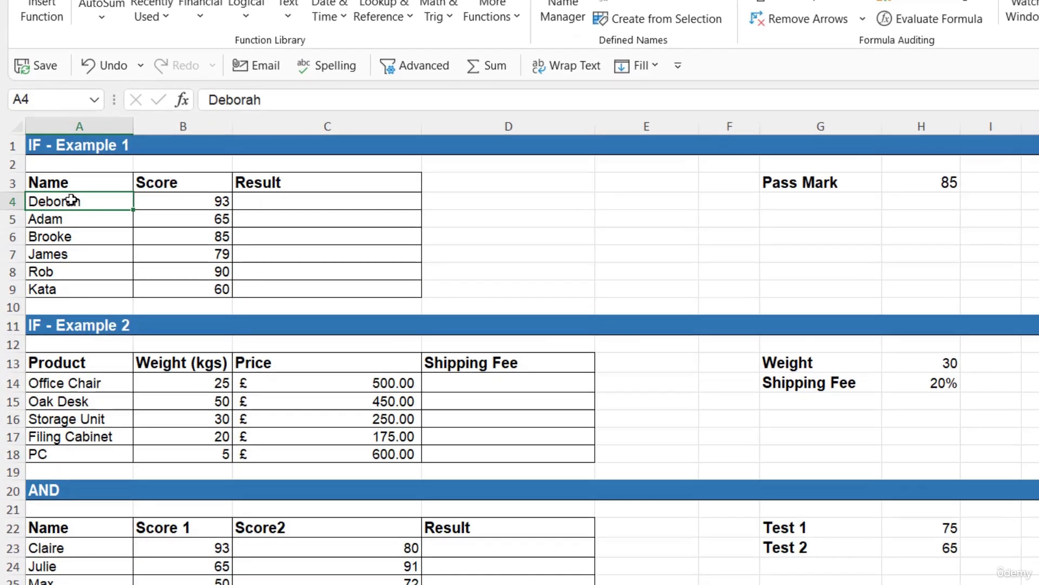
Review the names, the scores and the pass mark in H3 for the IF - Example 1 table
{"action": "left_click_drag", "start_coordinate": [70, 201], "coordinate": [72, 292]}
{"action": "left_click_drag", "start_coordinate": [200, 199], "coordinate": [213, 292]}
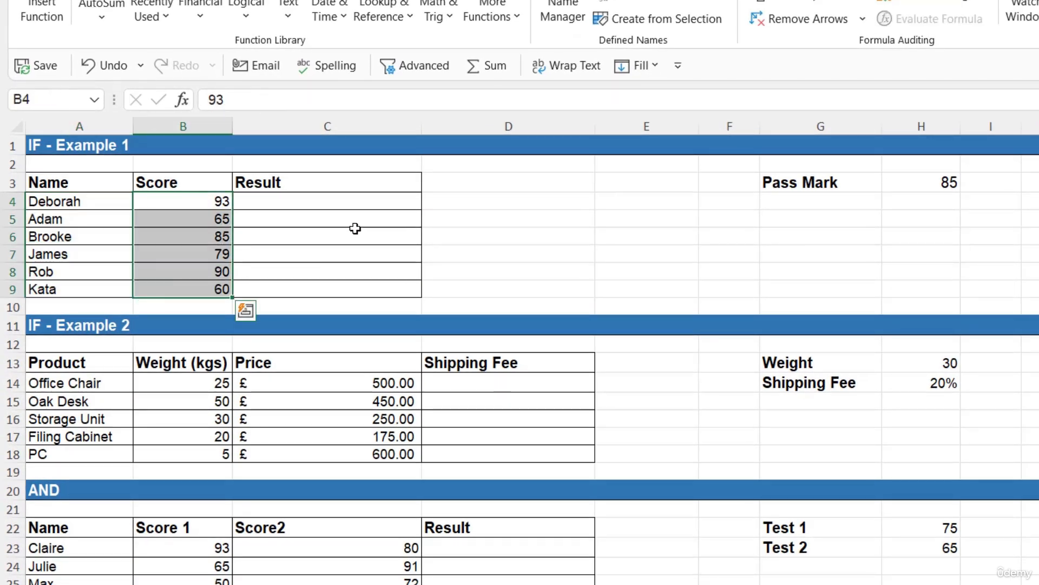
{"action": "left_click", "coordinate": [934, 184]}
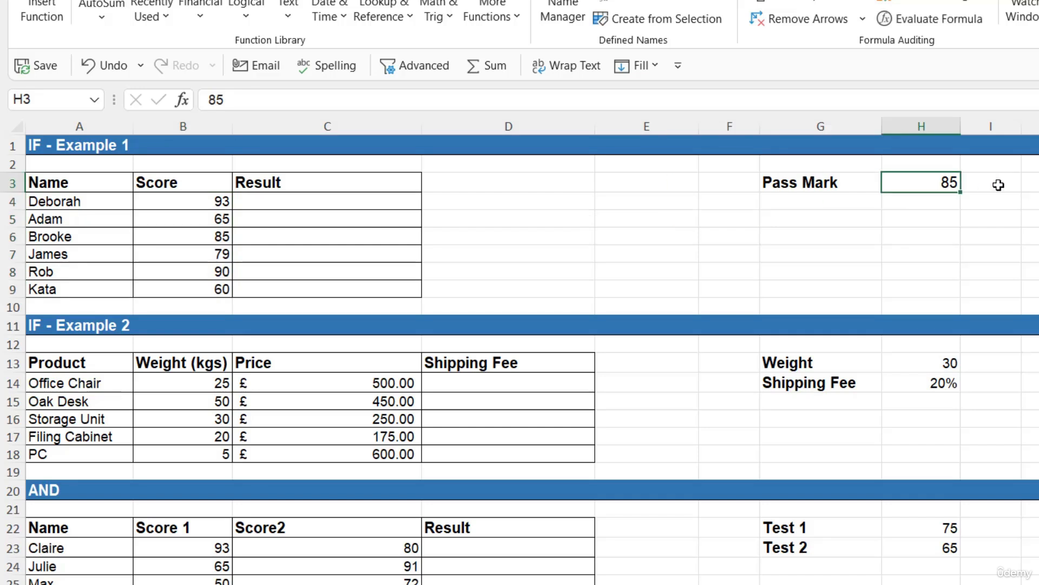
{"action": "left_click", "coordinate": [280, 201]}
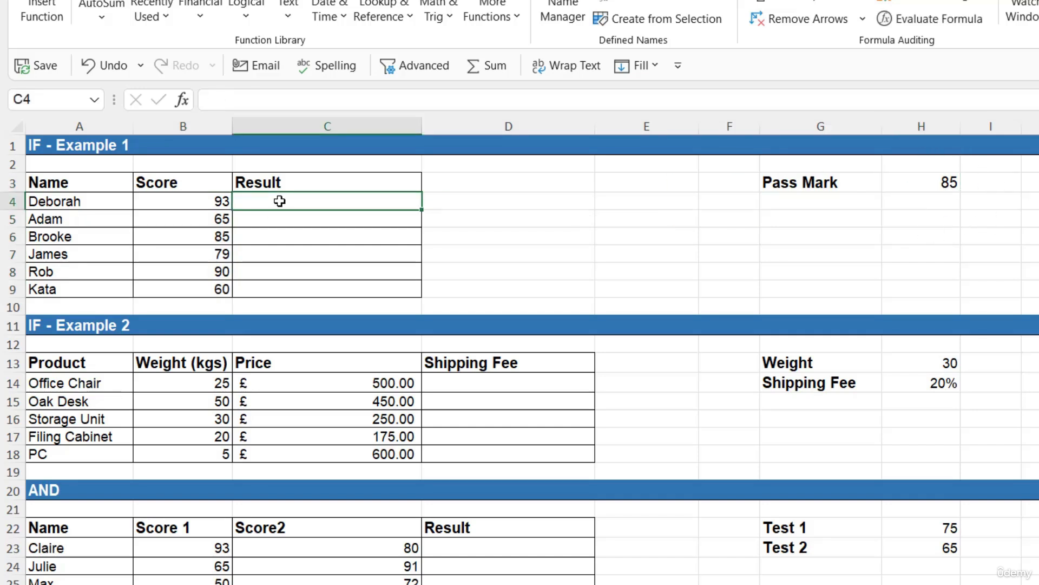
{"action": "left_click", "coordinate": [201, 200]}
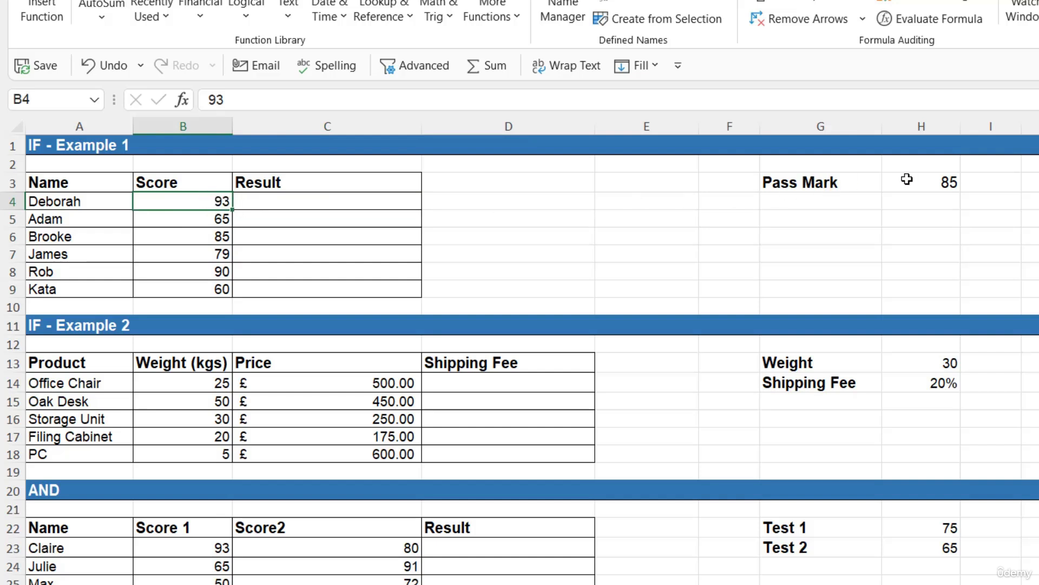
{"action": "left_click", "coordinate": [935, 181]}
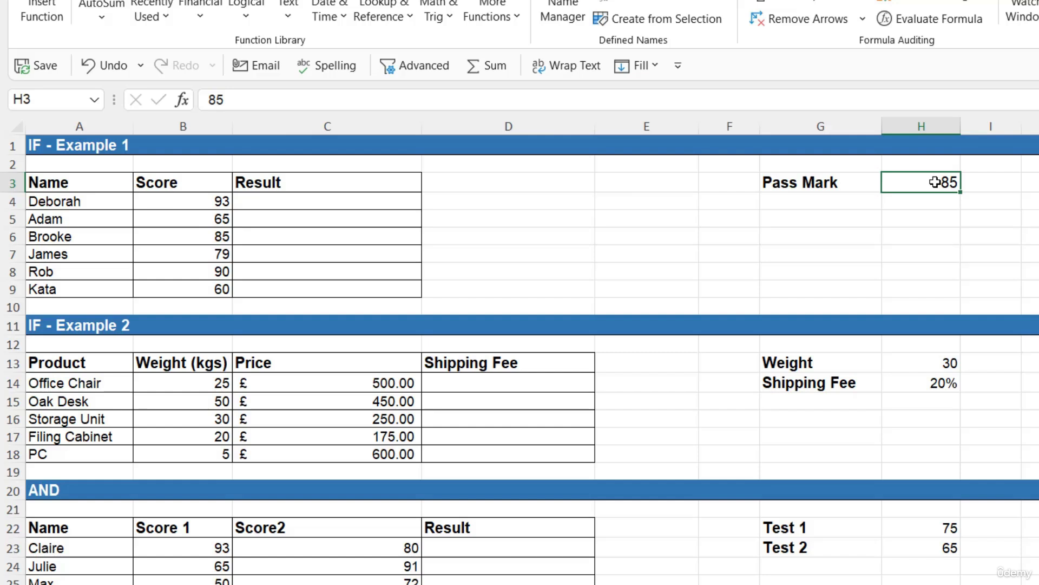
Begin an IF formula in C4 with the logical test B4>=$H$3, using an absolute reference to the pass mark
{"action": "left_click", "coordinate": [361, 198]}
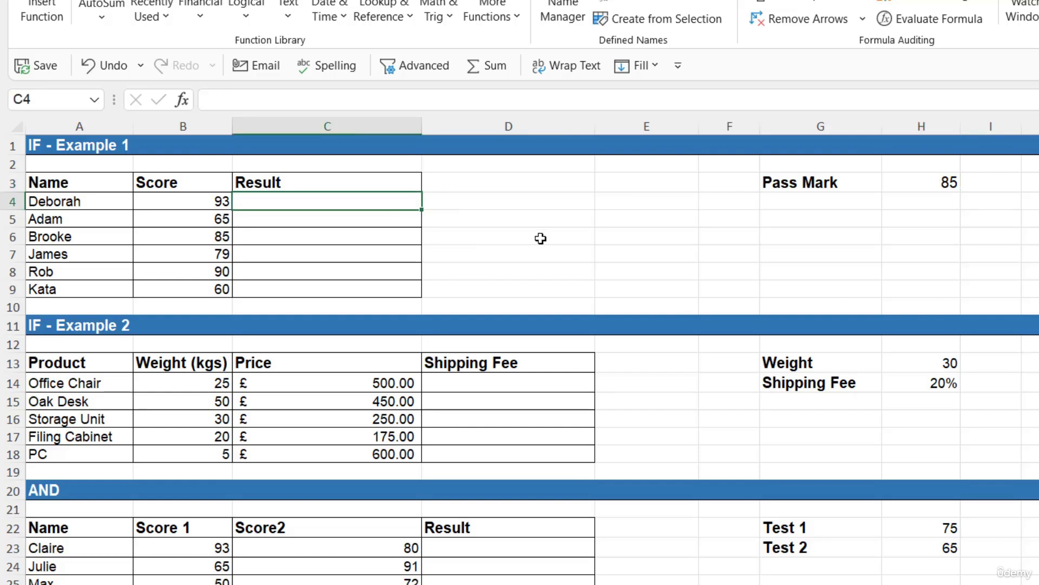
{"action": "type", "text": "=IF("}
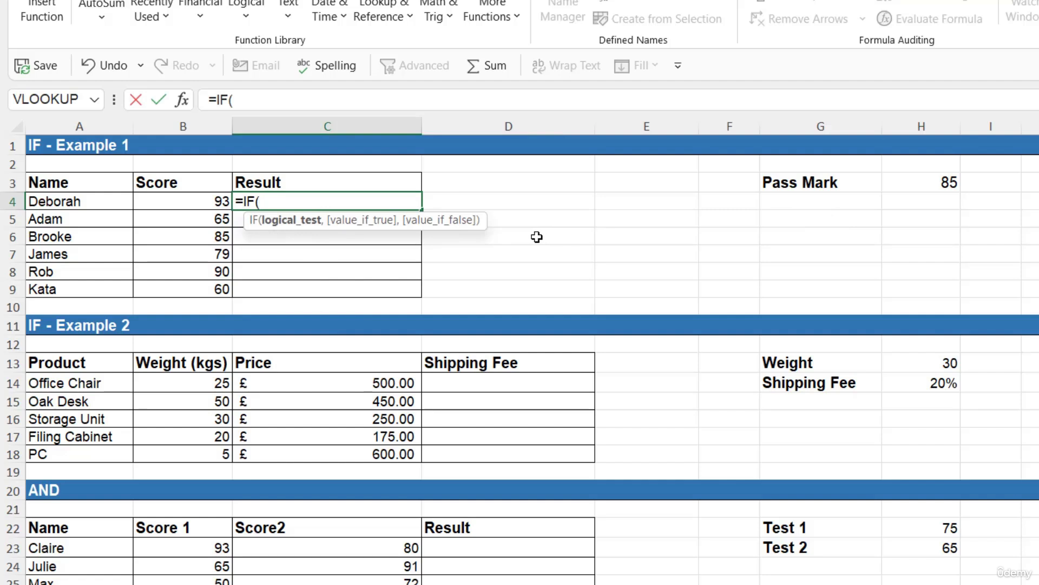
{"action": "left_click", "coordinate": [204, 199]}
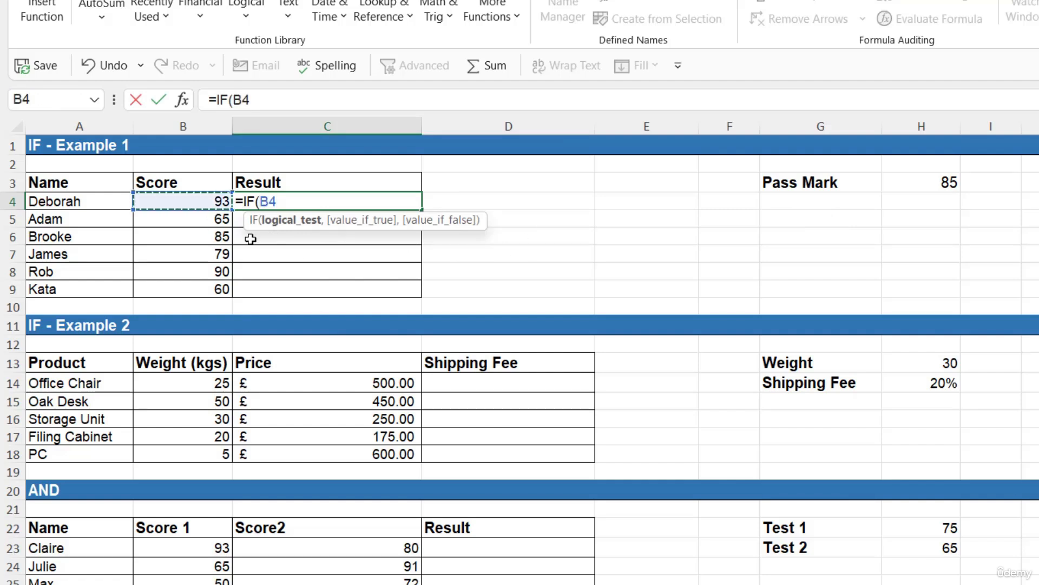
{"action": "type", "text": ">="}
{"action": "left_click", "coordinate": [909, 184]}
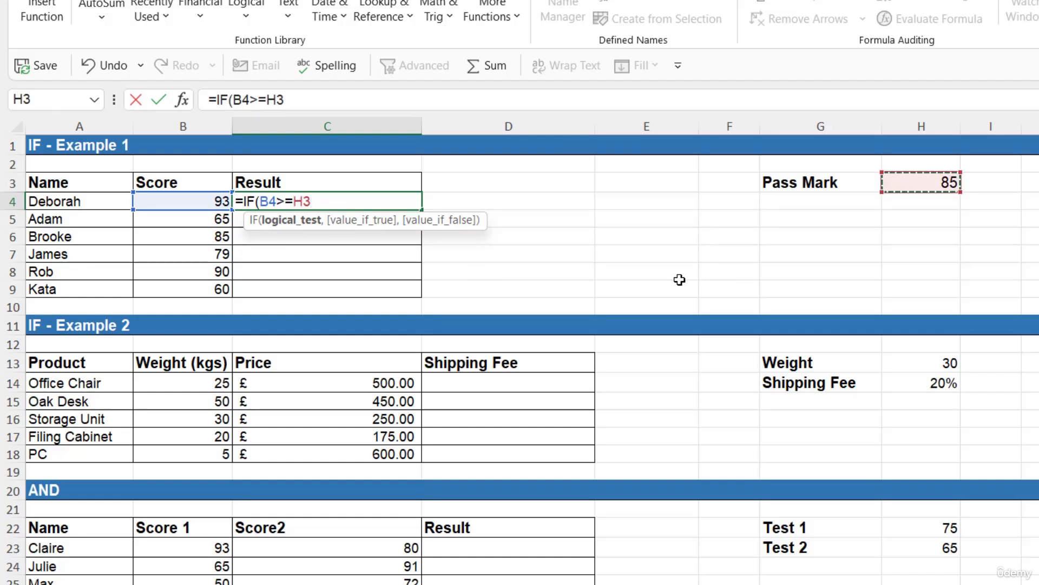
{"action": "key", "text": "F4"}
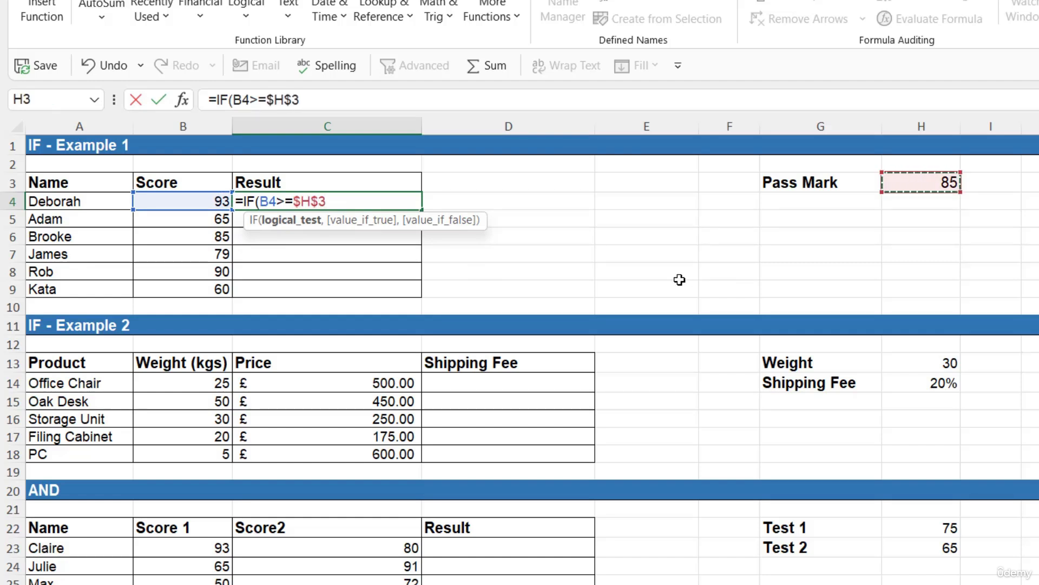
{"action": "type", "text": ","}
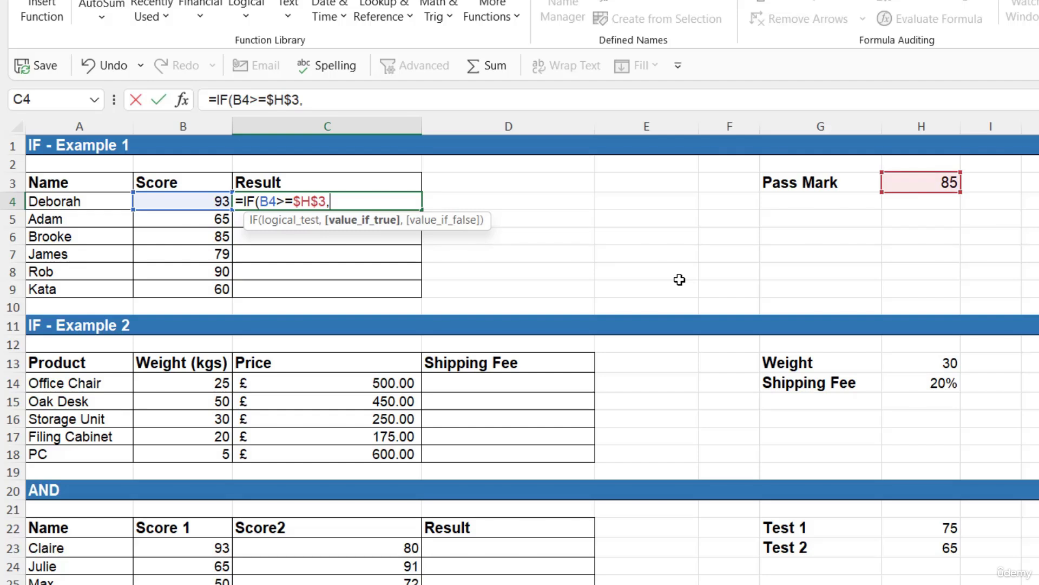
Complete the C4 IF formula with "Pass" if true and "Fail" if false, and fill it down through C9
{"action": "type", "text": "\"Pass"}
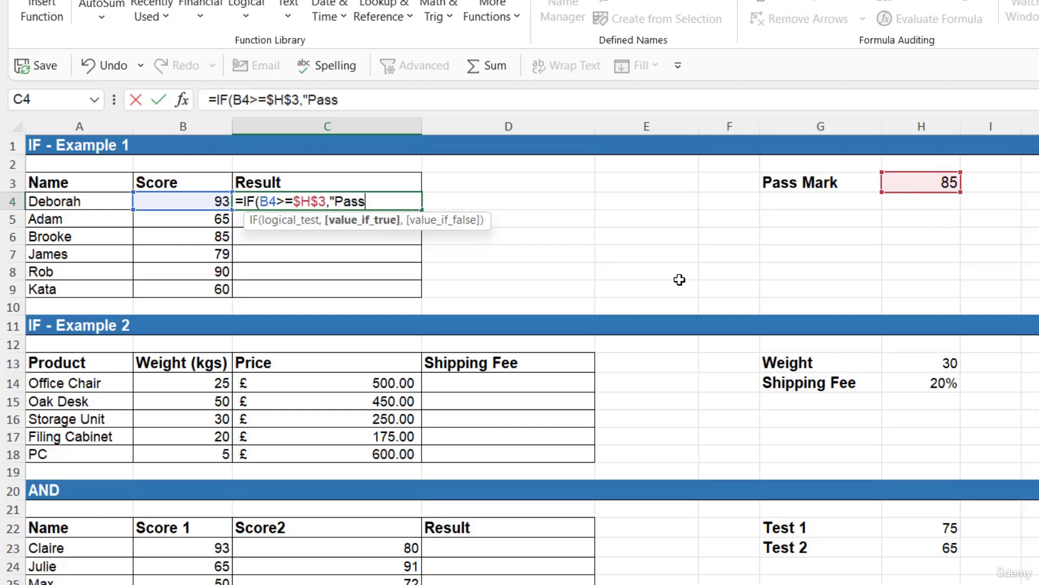
{"action": "type", "text": "\","}
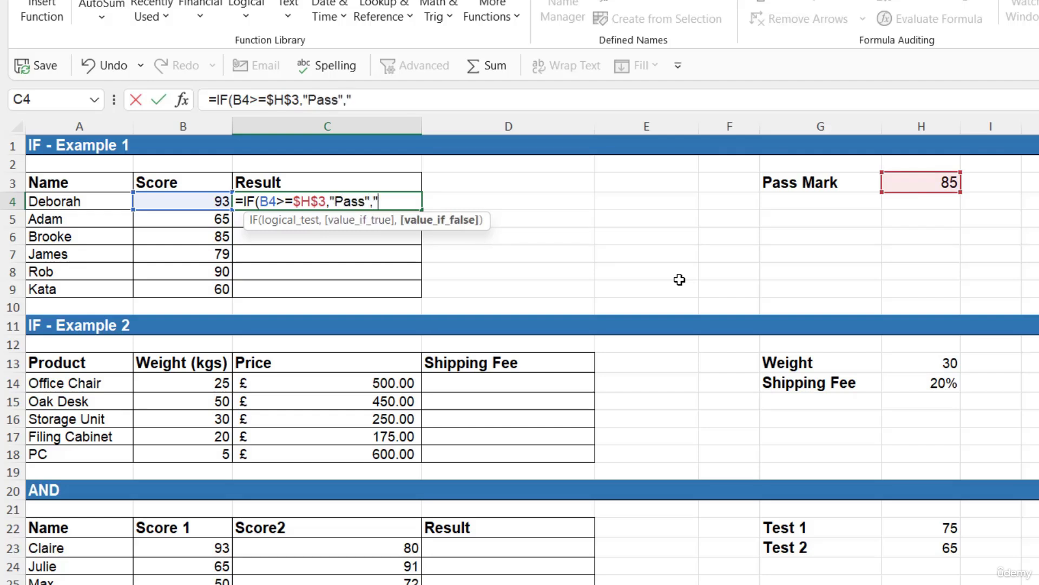
{"action": "type", "text": "\"Fail\")"}
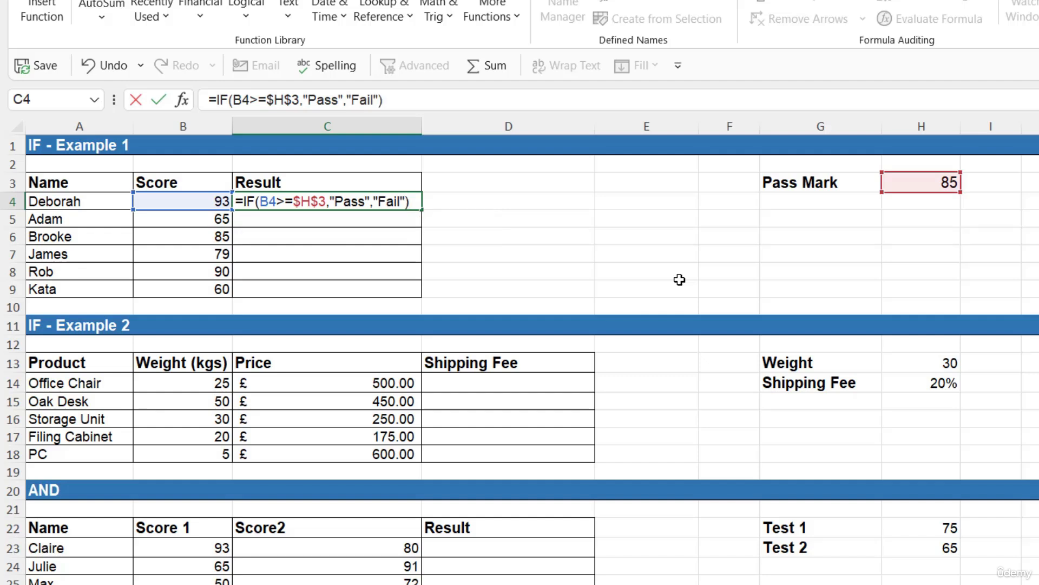
{"action": "key", "text": "ctrl+Return"}
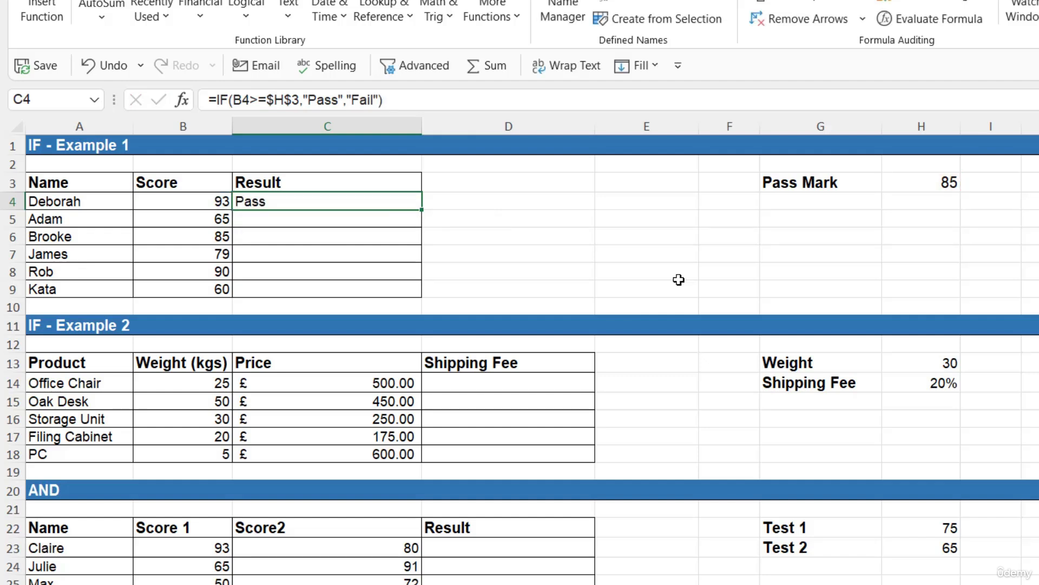
{"action": "double_click", "coordinate": [421, 210]}
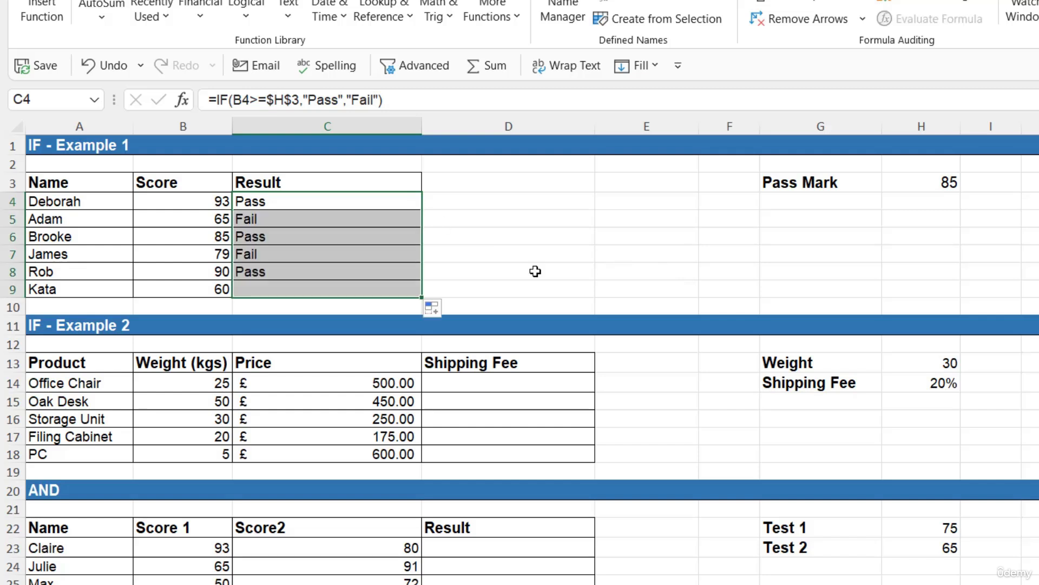
{"action": "left_click", "coordinate": [604, 255]}
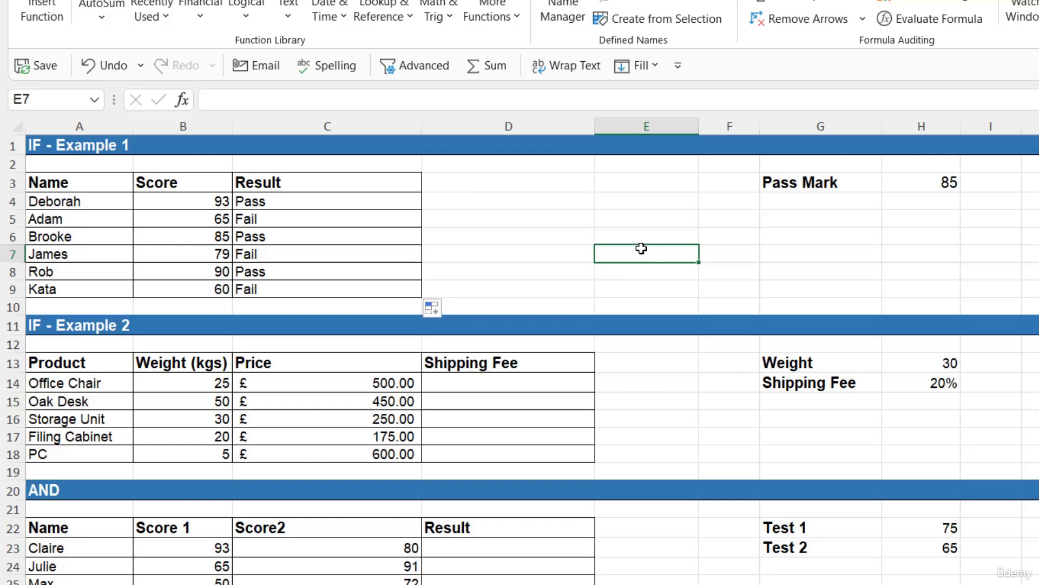
Review the products and their weights in the IF - Example 2 table
{"action": "scroll", "coordinate": [642, 248], "scroll_direction": "down", "scroll_amount": 1}
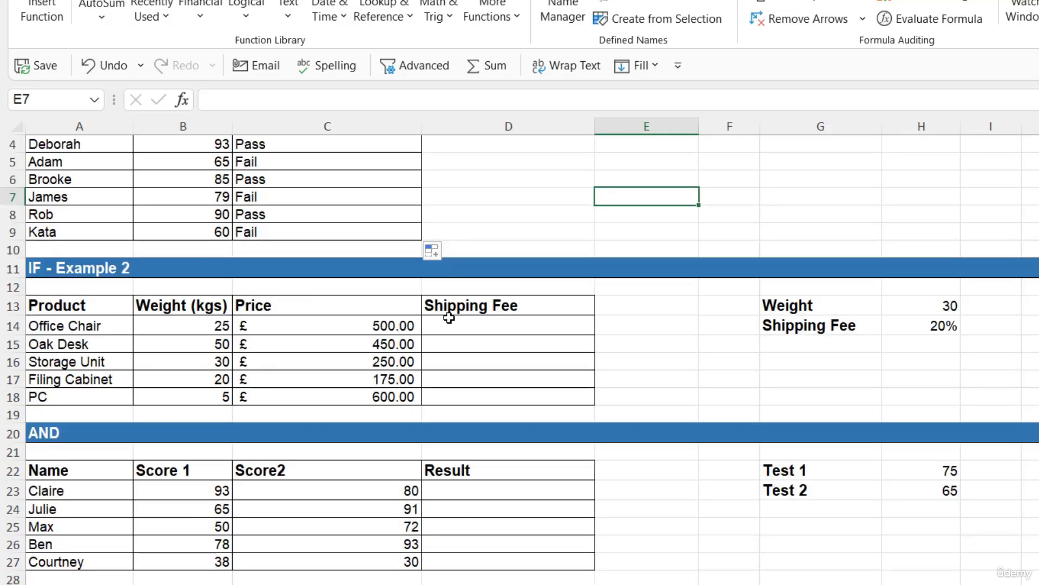
{"action": "left_click", "coordinate": [471, 325]}
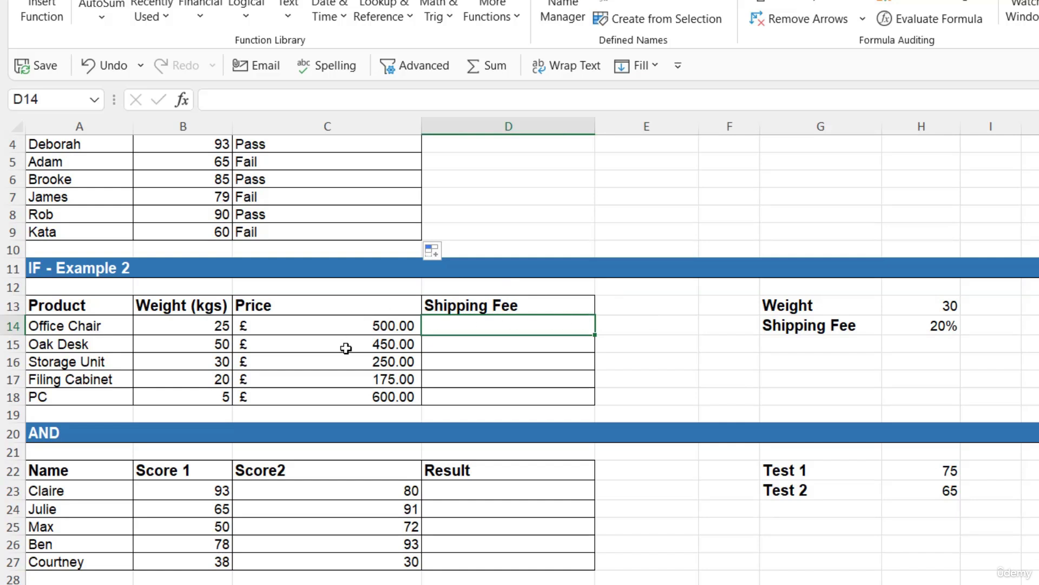
{"action": "left_click", "coordinate": [84, 325]}
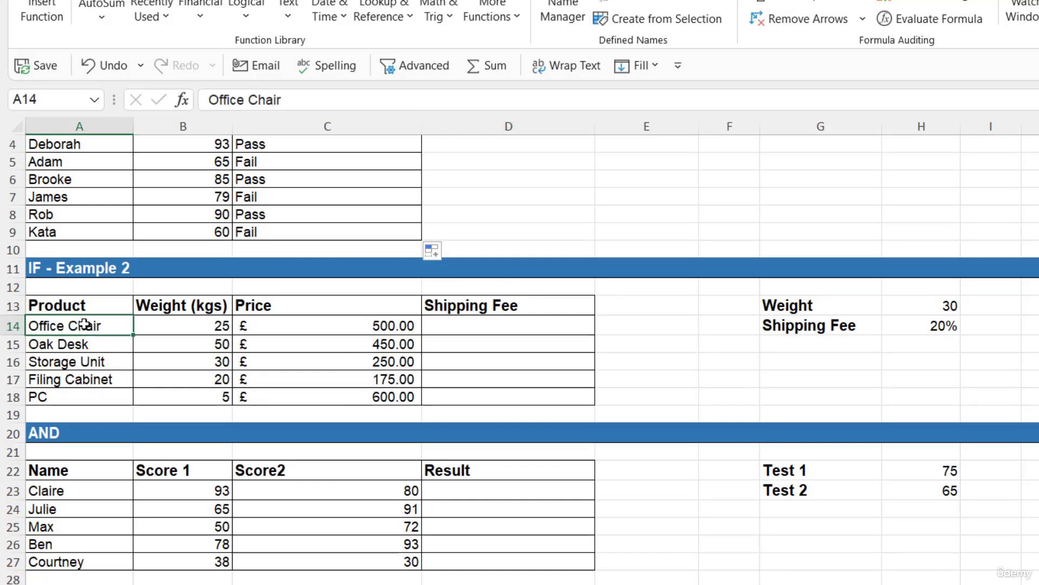
{"action": "left_click_drag", "start_coordinate": [85, 324], "coordinate": [82, 398]}
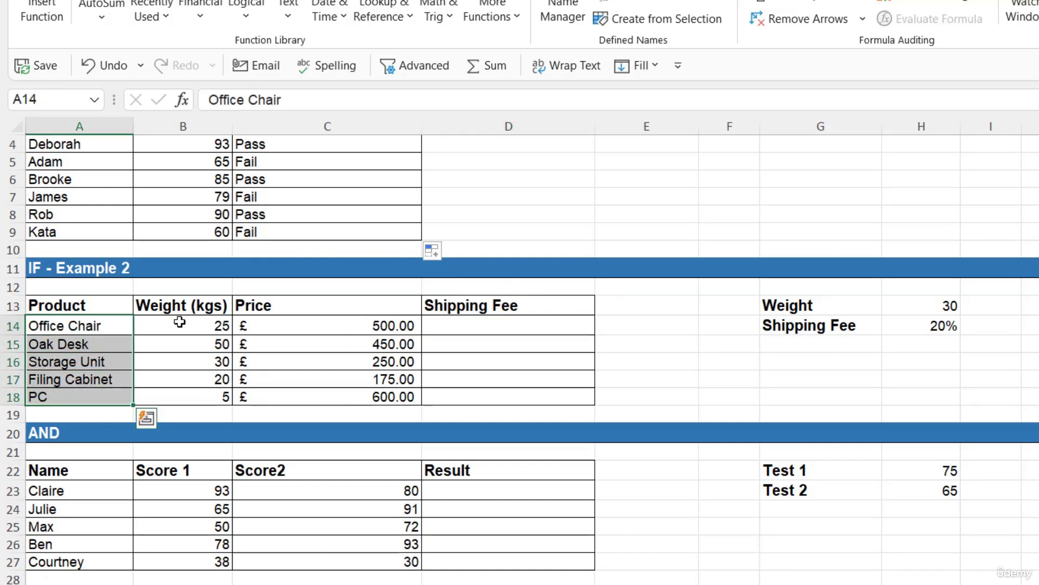
{"action": "left_click_drag", "start_coordinate": [181, 327], "coordinate": [184, 398]}
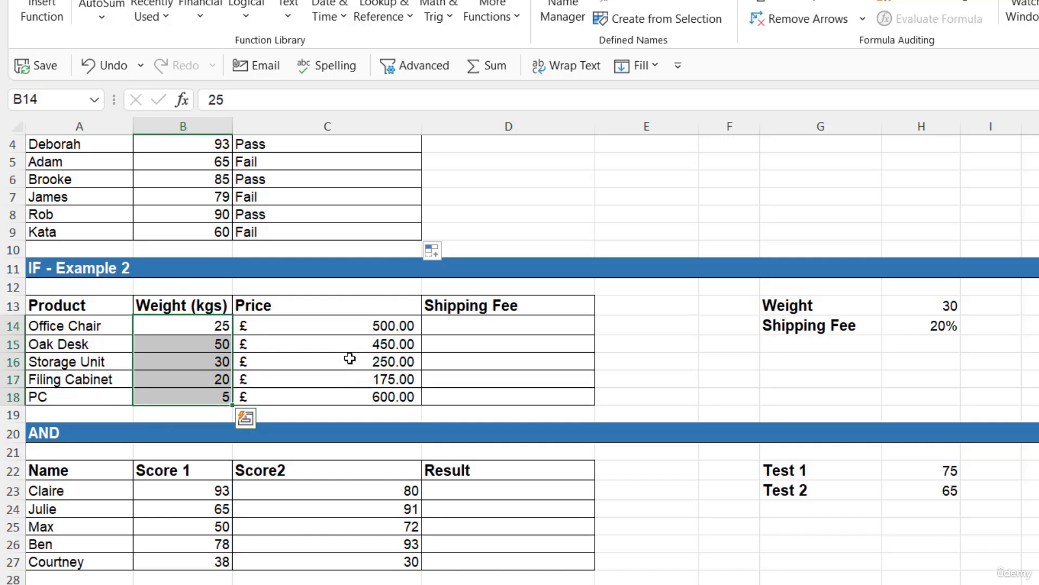
Format the prices in C14:C18 with the dollar accounting format
{"action": "left_click", "coordinate": [349, 328]}
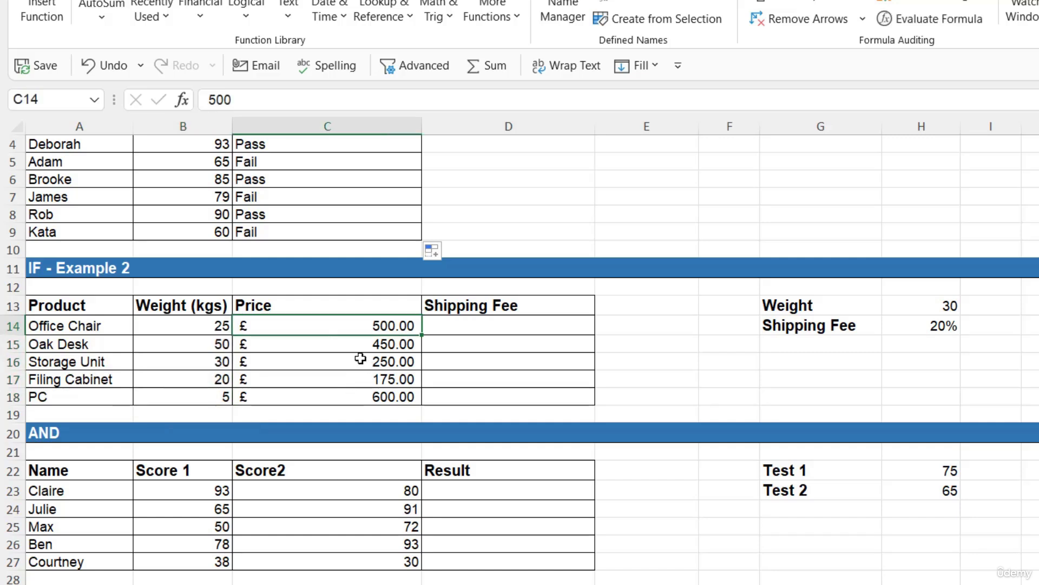
{"action": "left_click_drag", "start_coordinate": [324, 321], "coordinate": [328, 398]}
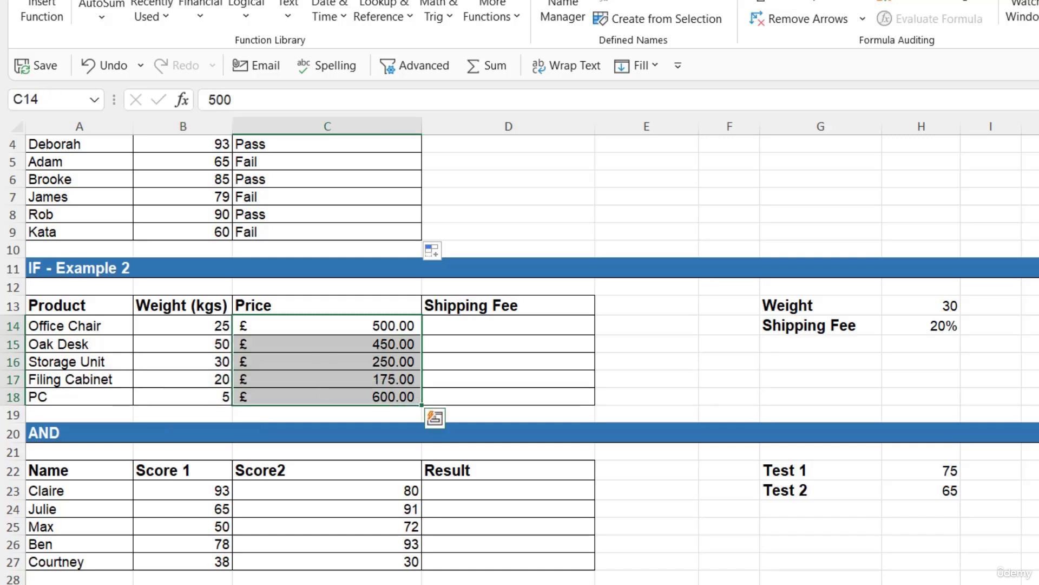
{"action": "left_click", "coordinate": [692, 8]}
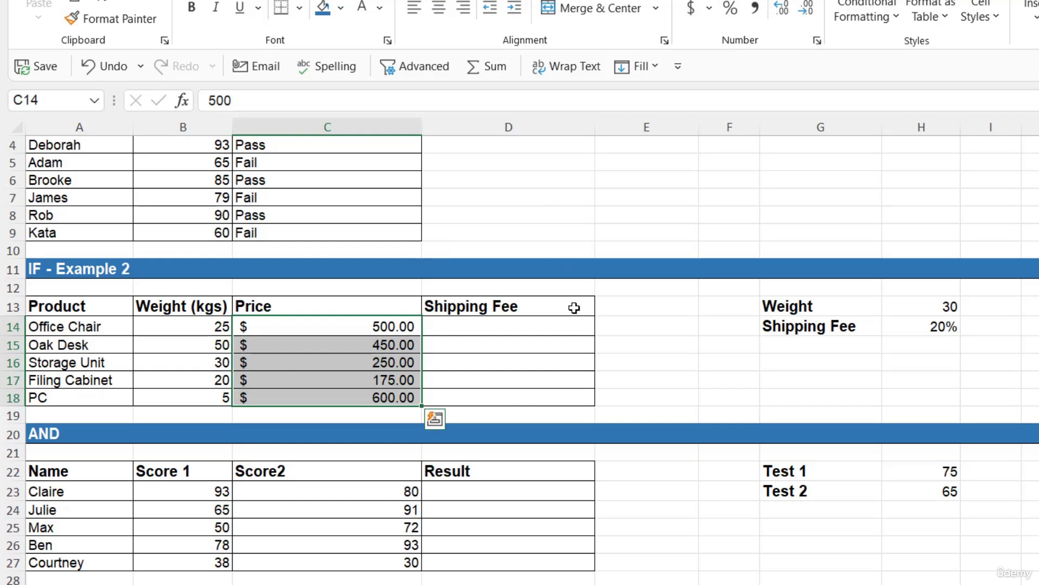
Review the Shipping Fee cell D14, the weight threshold in H13 and the Office Chair price in C14
{"action": "left_click", "coordinate": [542, 325]}
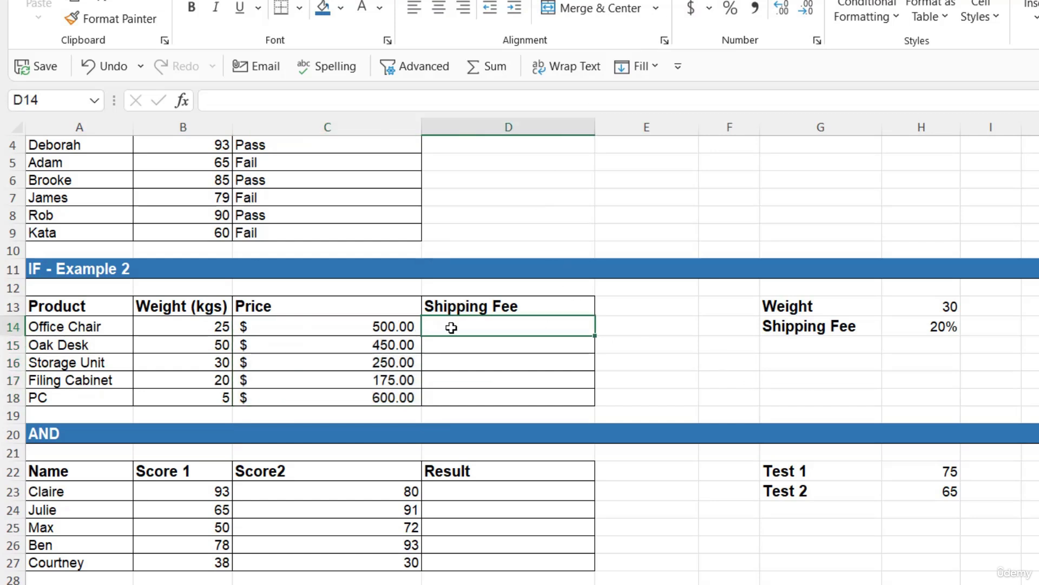
{"action": "left_click", "coordinate": [910, 305]}
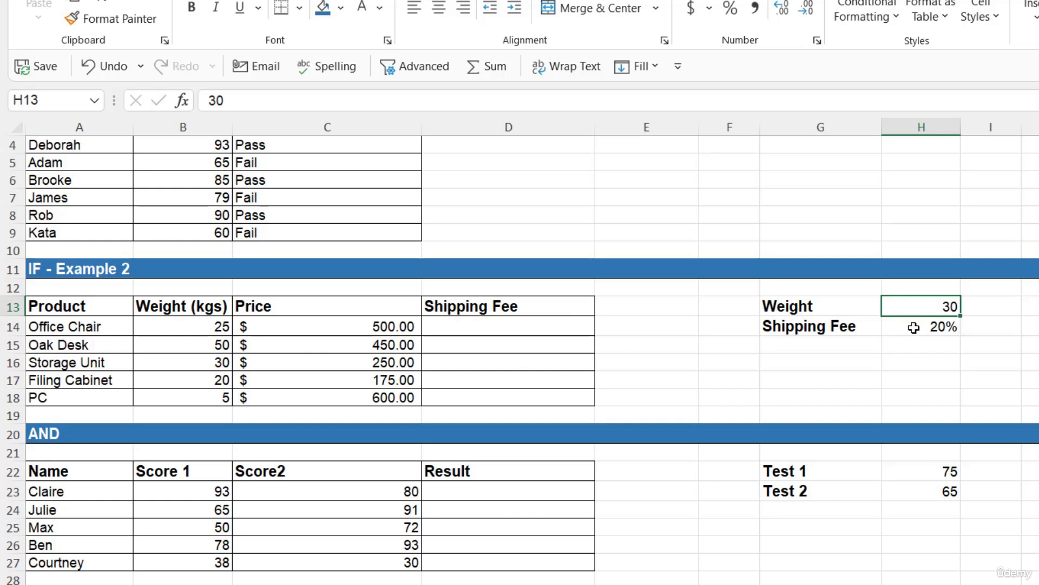
{"action": "left_click", "coordinate": [362, 327]}
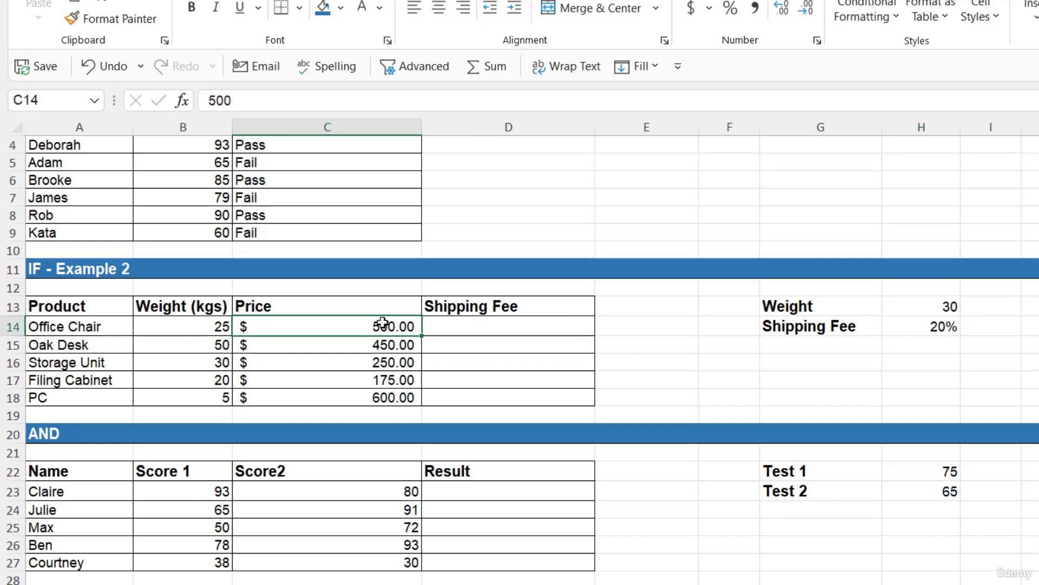
Start an IF formula in D14 with the logical test B14>=$H$13, keeping the weight threshold reference absolute
{"action": "key", "text": "Right"}
{"action": "type", "text": "=IF"}
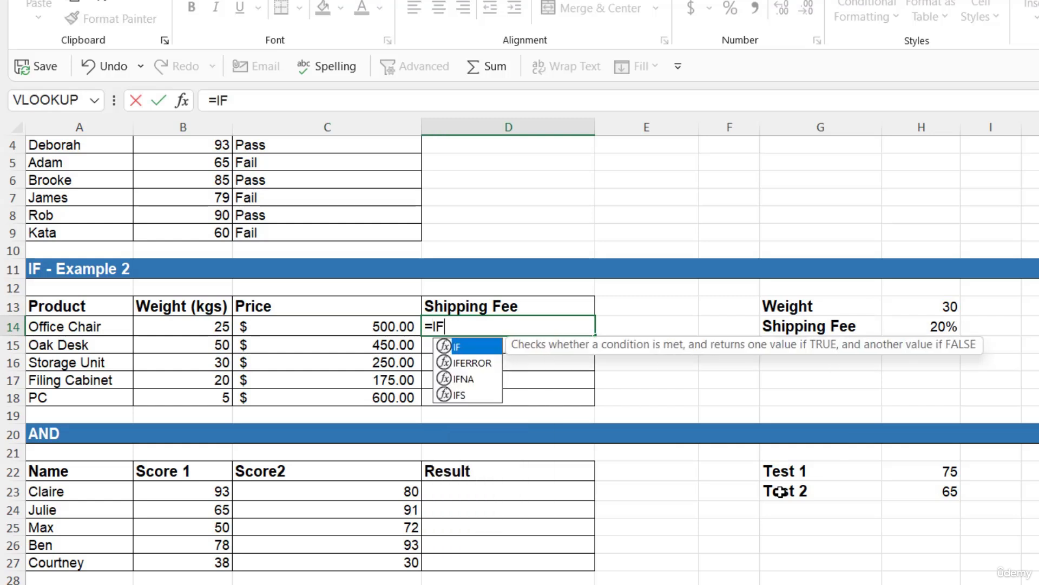
{"action": "type", "text": "("}
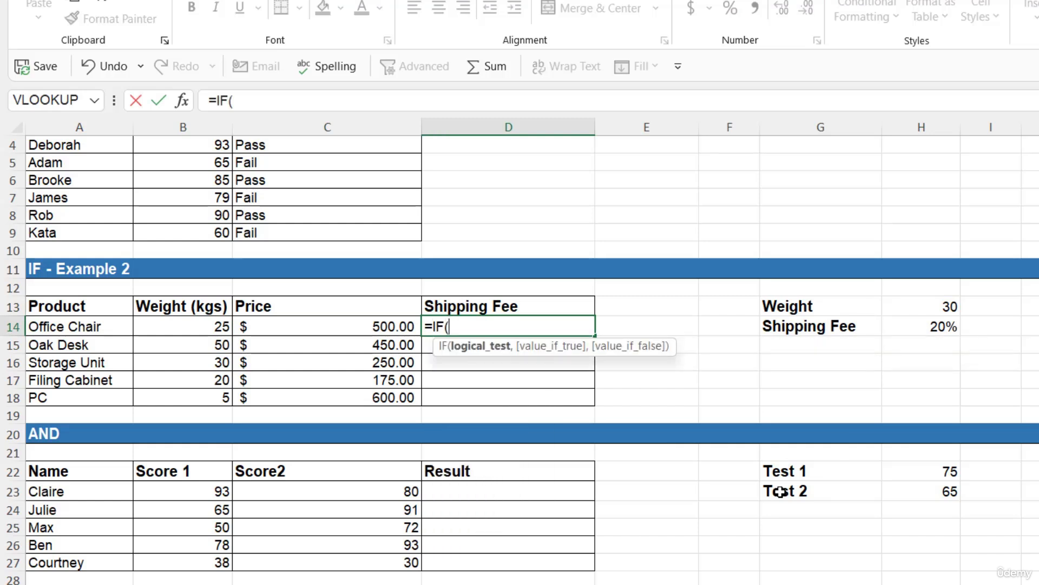
{"action": "left_click", "coordinate": [184, 326]}
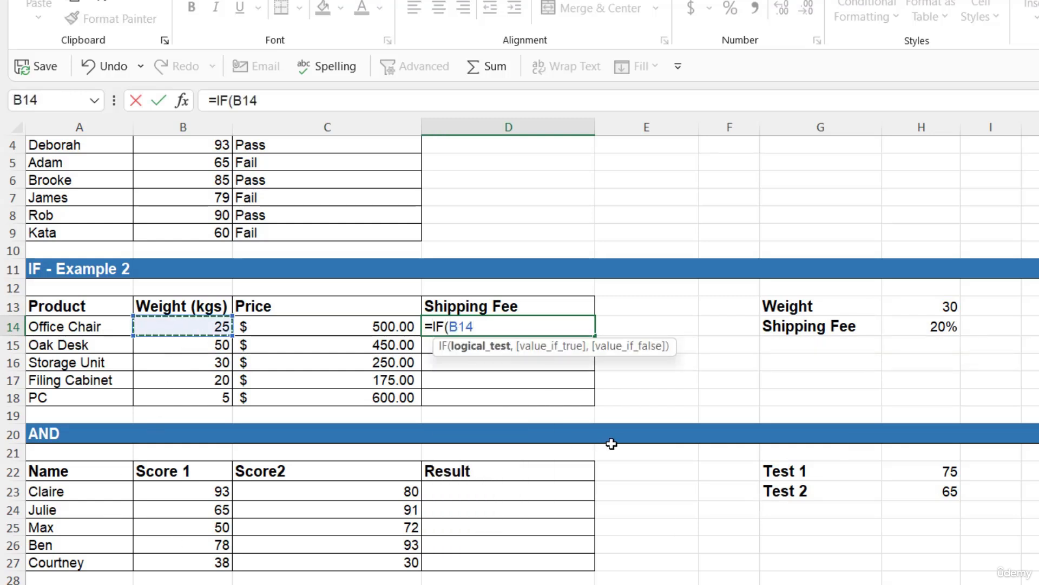
{"action": "type", "text": ">="}
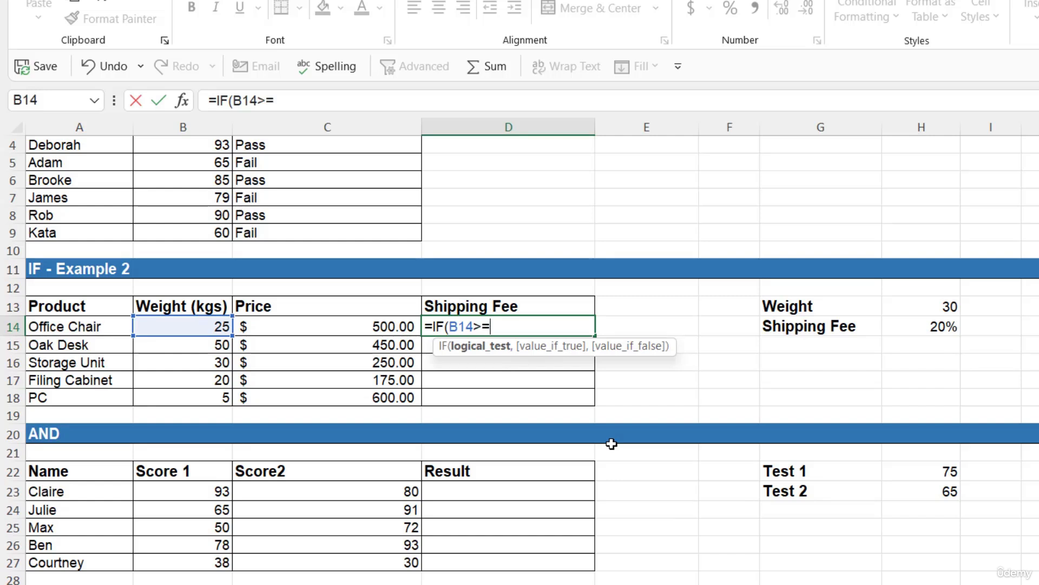
{"action": "left_click", "coordinate": [939, 307]}
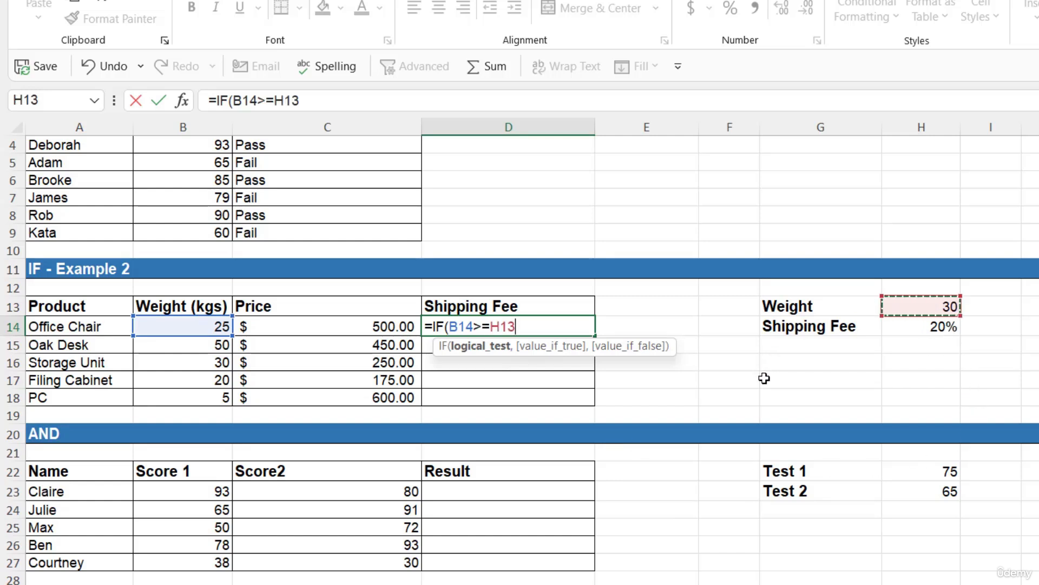
{"action": "key", "text": "F4"}
{"action": "type", "text": ","}
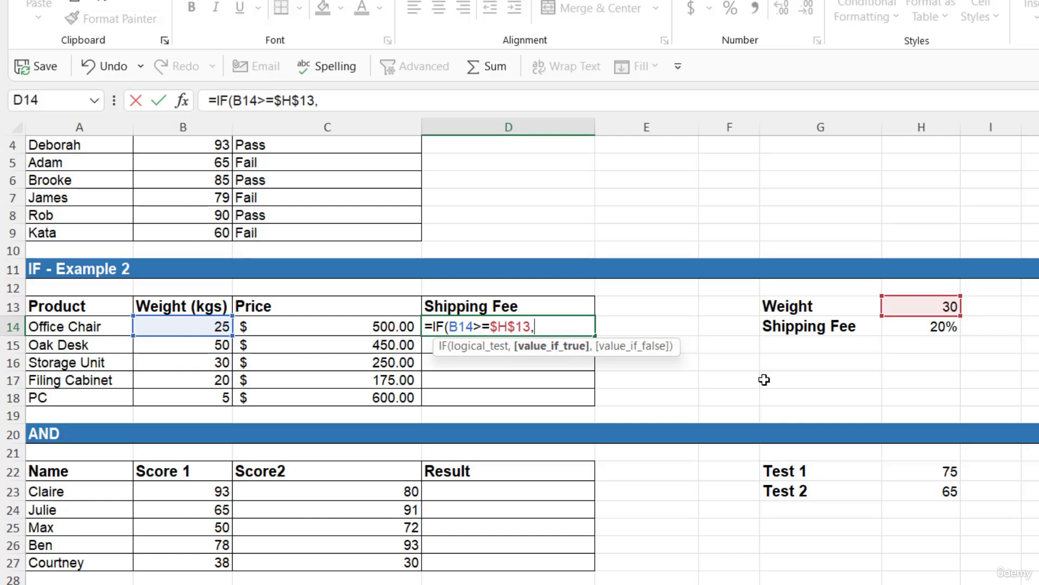
Complete the D14 IF formula with C14*$H$14 if true and 0 if false, and fill it down through D18
{"action": "left_click", "coordinate": [320, 326]}
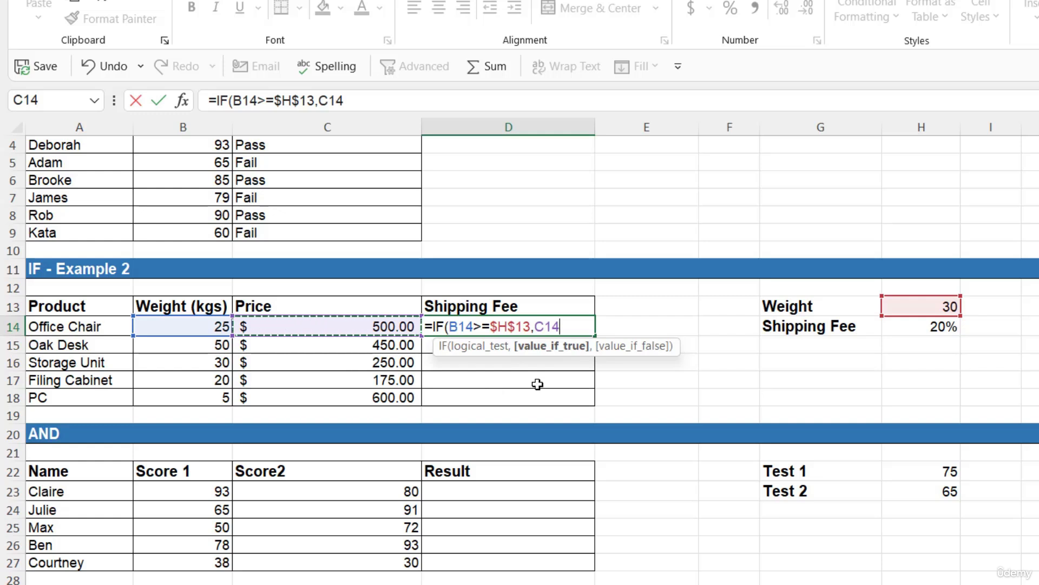
{"action": "type", "text": "*"}
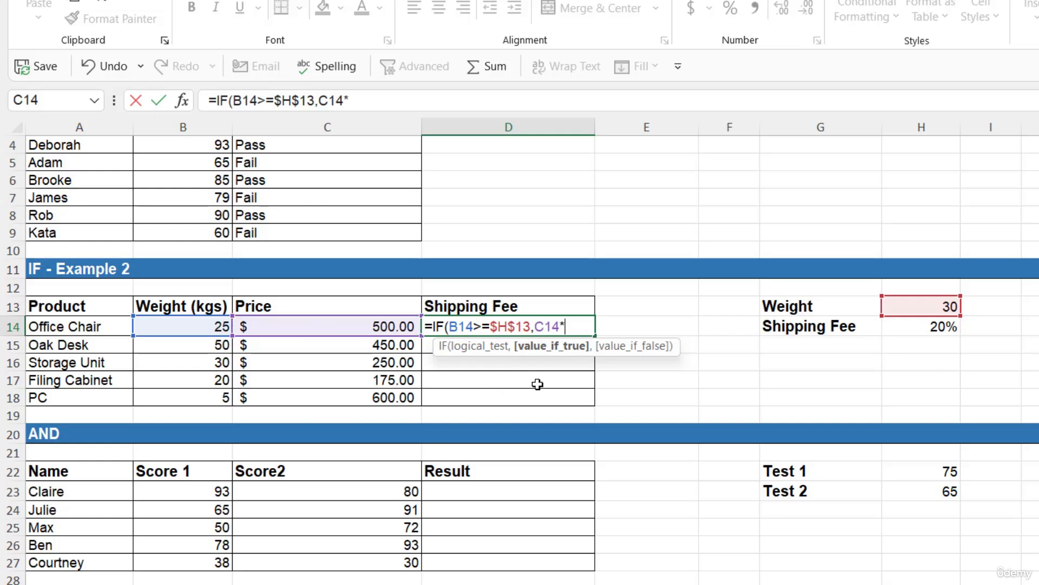
{"action": "left_click", "coordinate": [901, 327]}
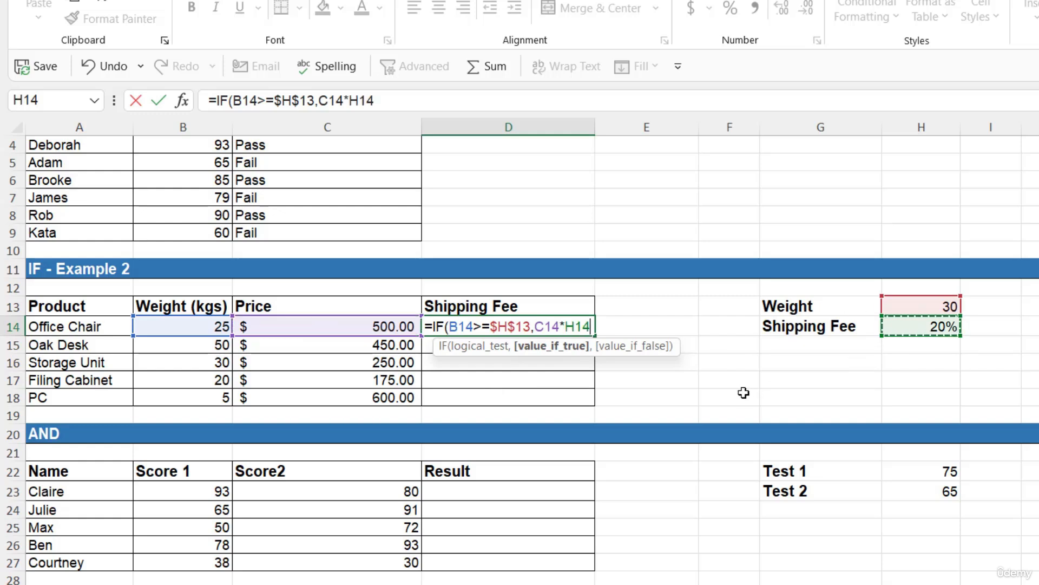
{"action": "key", "text": "F4"}
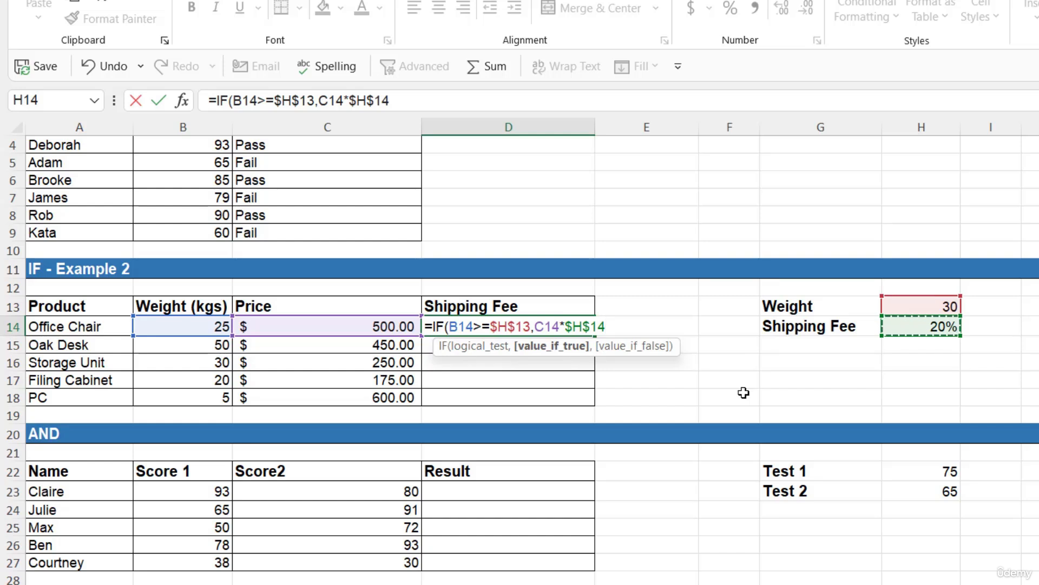
{"action": "type", "text": ","}
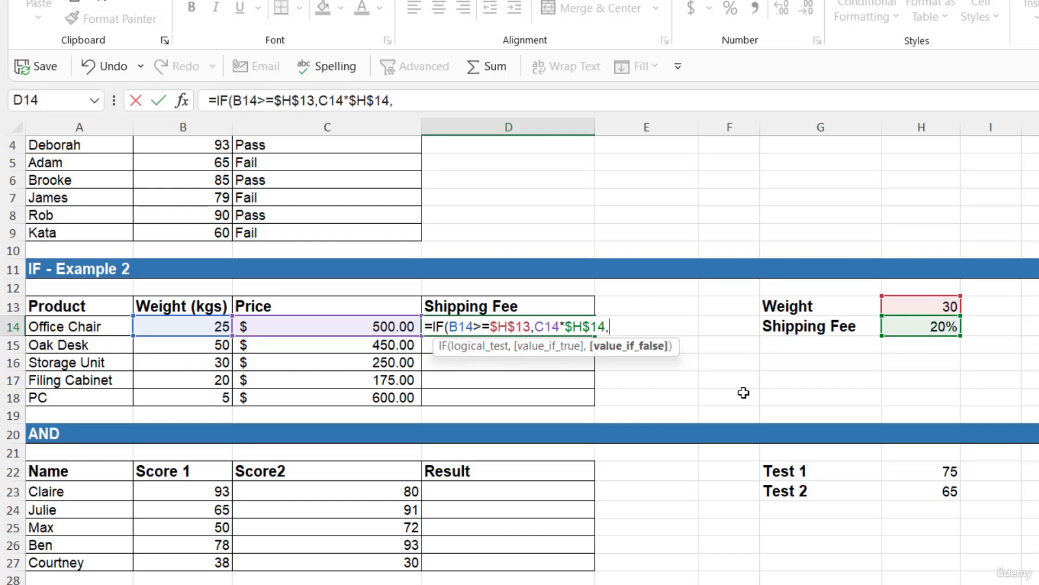
{"action": "type", "text": "0)"}
{"action": "key", "text": "ctrl+Return"}
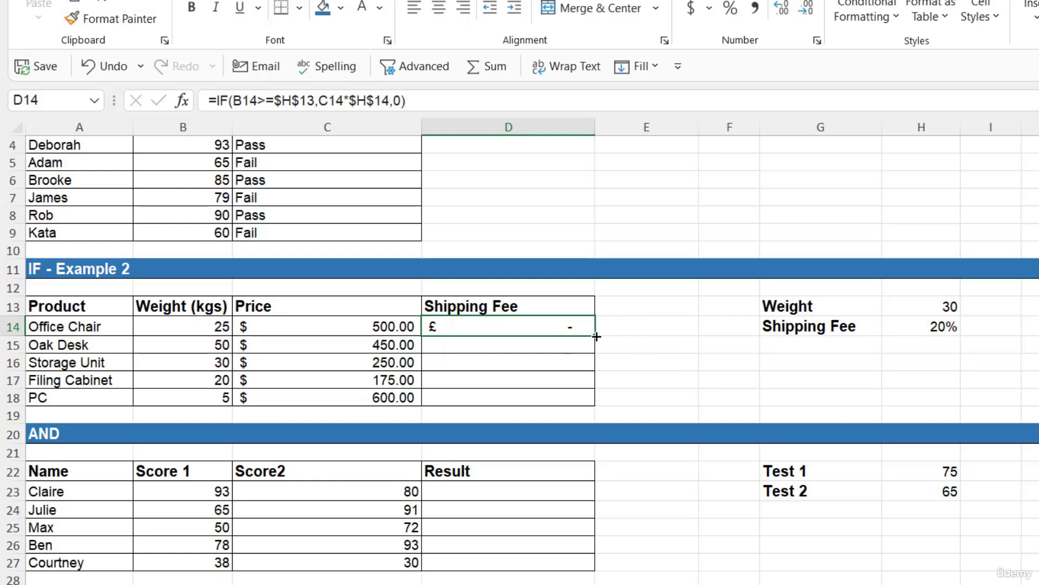
{"action": "double_click", "coordinate": [597, 336]}
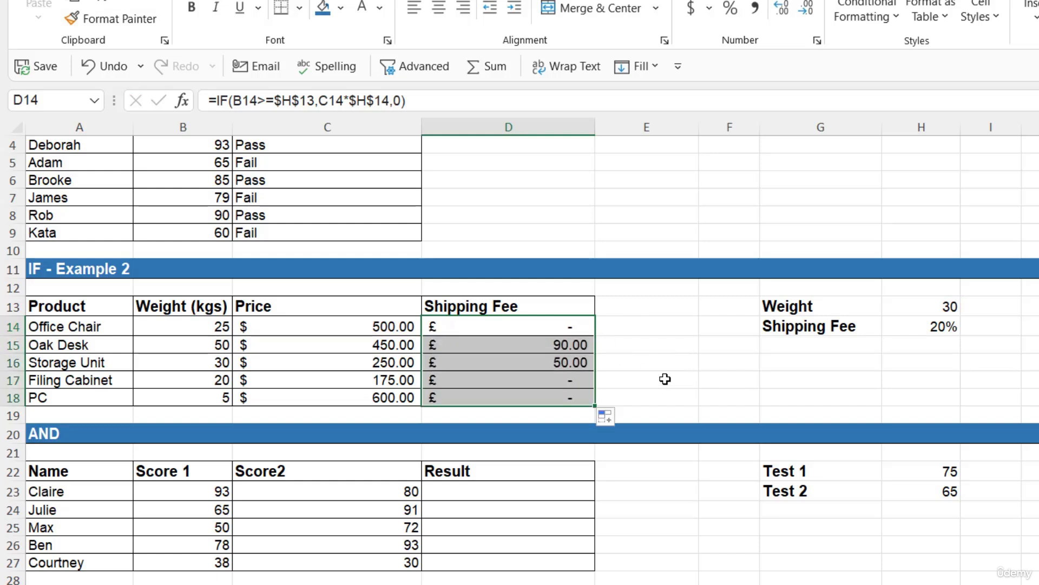
Check the shipping fees for Oak Desk and Storage Unit against their weights and prices
{"action": "left_click", "coordinate": [349, 345]}
{"action": "left_click_drag", "start_coordinate": [212, 345], "coordinate": [216, 363]}
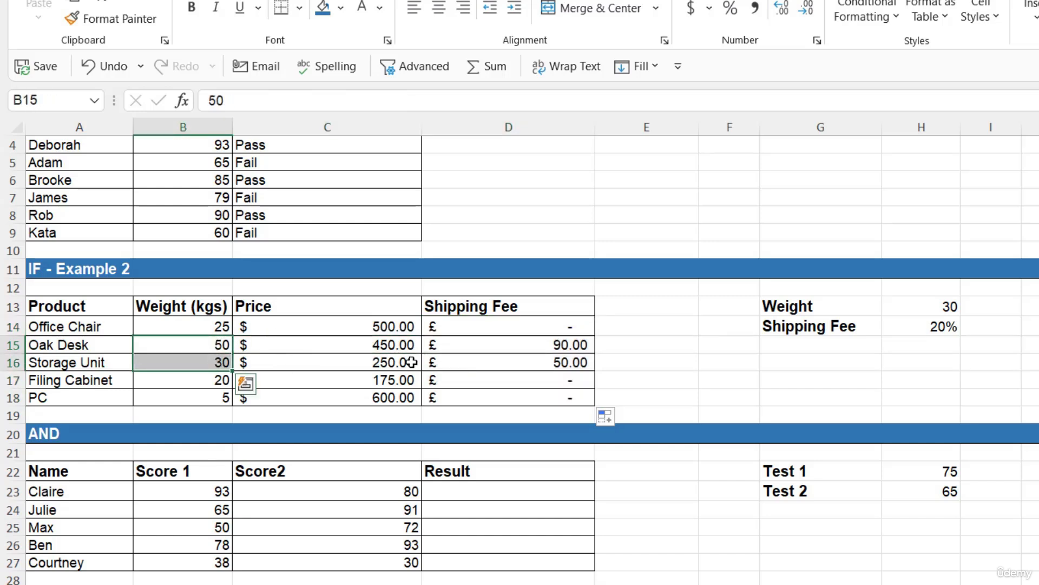
{"action": "left_click", "coordinate": [540, 346]}
{"action": "left_click_drag", "start_coordinate": [539, 361], "coordinate": [542, 362]}
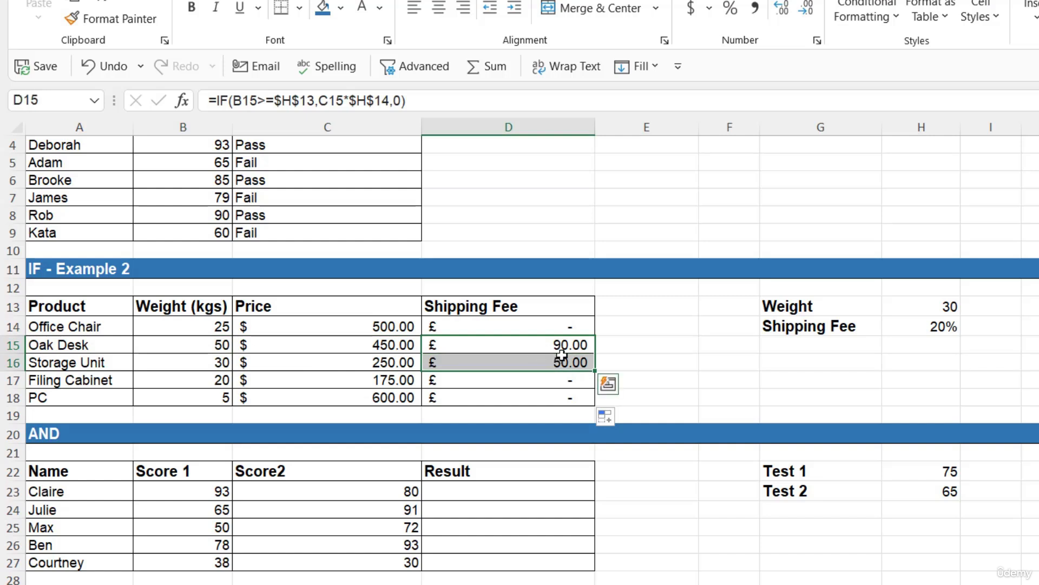
{"action": "left_click_drag", "start_coordinate": [385, 345], "coordinate": [383, 362]}
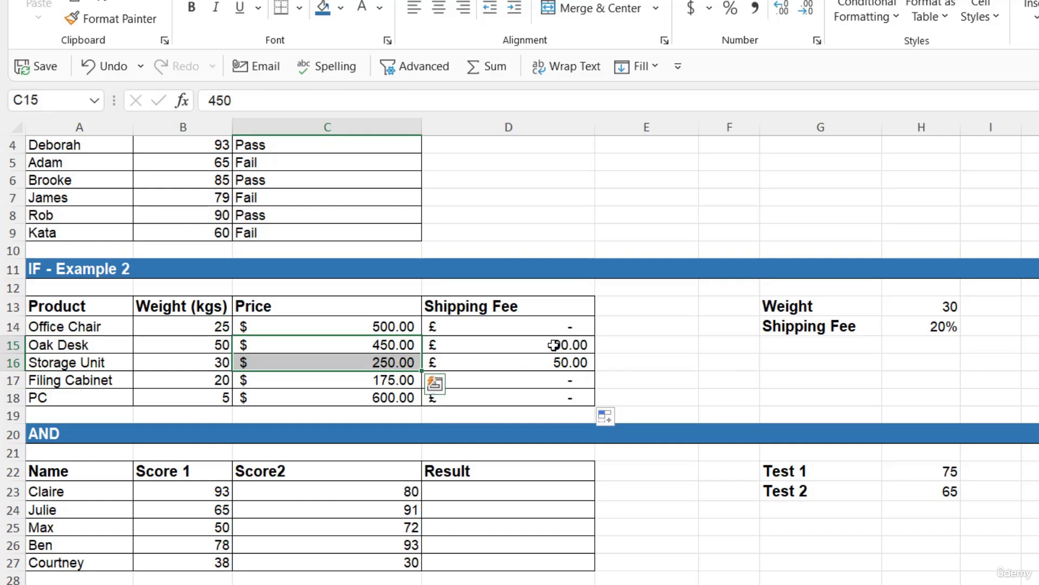
{"action": "left_click", "coordinate": [646, 348]}
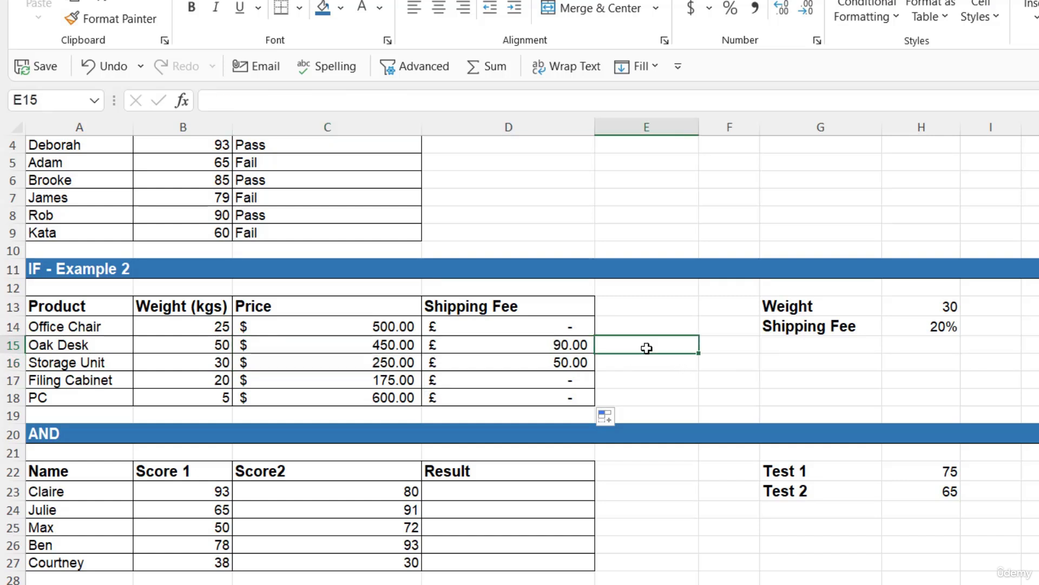
Review the names and both score columns in the AND table and the Test 1 and Test 2 thresholds in H22:H23
{"action": "scroll", "coordinate": [682, 360], "scroll_direction": "down", "scroll_amount": 2}
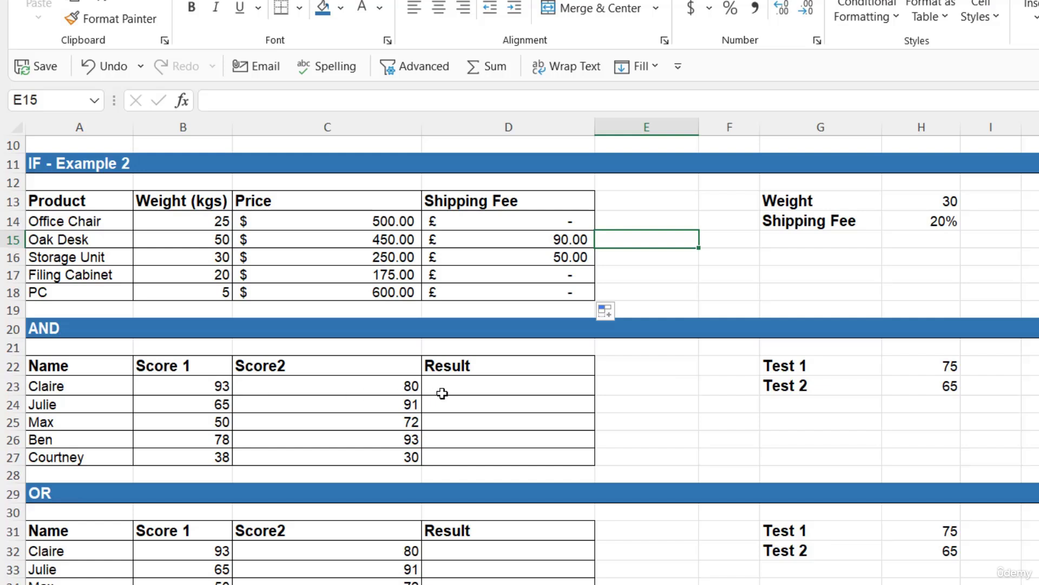
{"action": "left_click", "coordinate": [496, 389]}
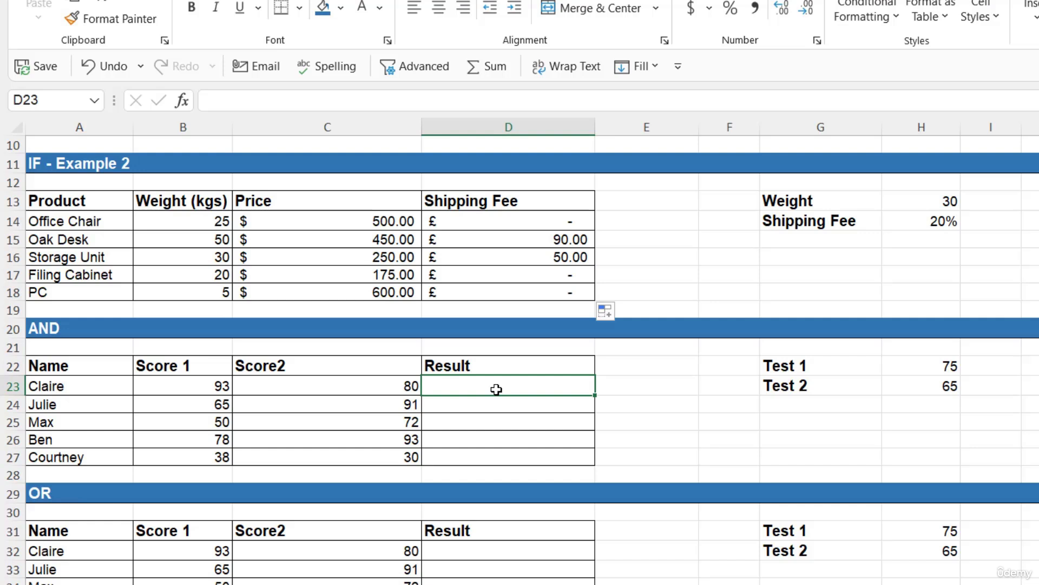
{"action": "left_click_drag", "start_coordinate": [67, 387], "coordinate": [75, 457]}
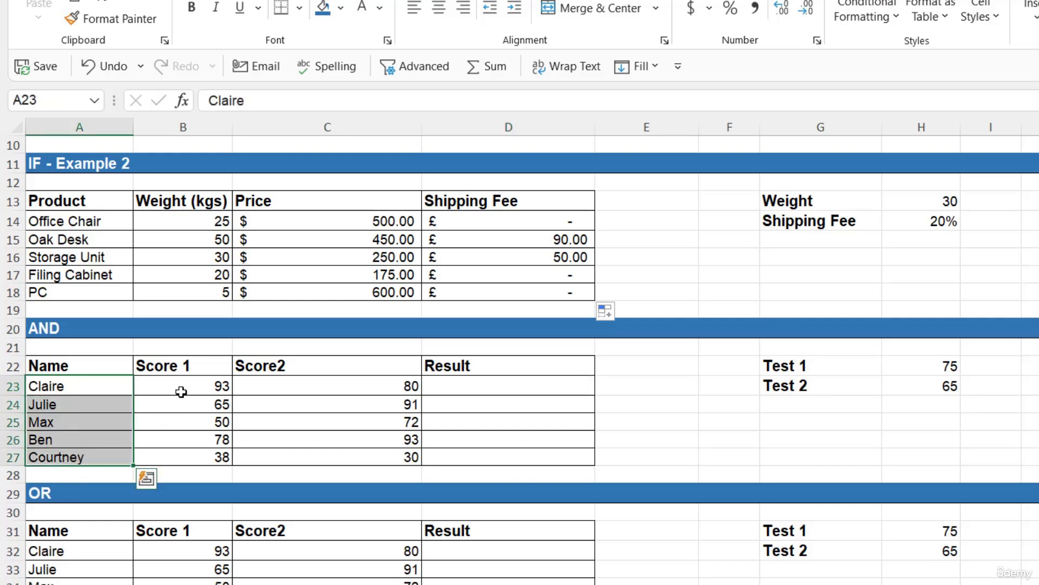
{"action": "left_click_drag", "start_coordinate": [191, 385], "coordinate": [196, 454]}
{"action": "left_click", "coordinate": [287, 386]}
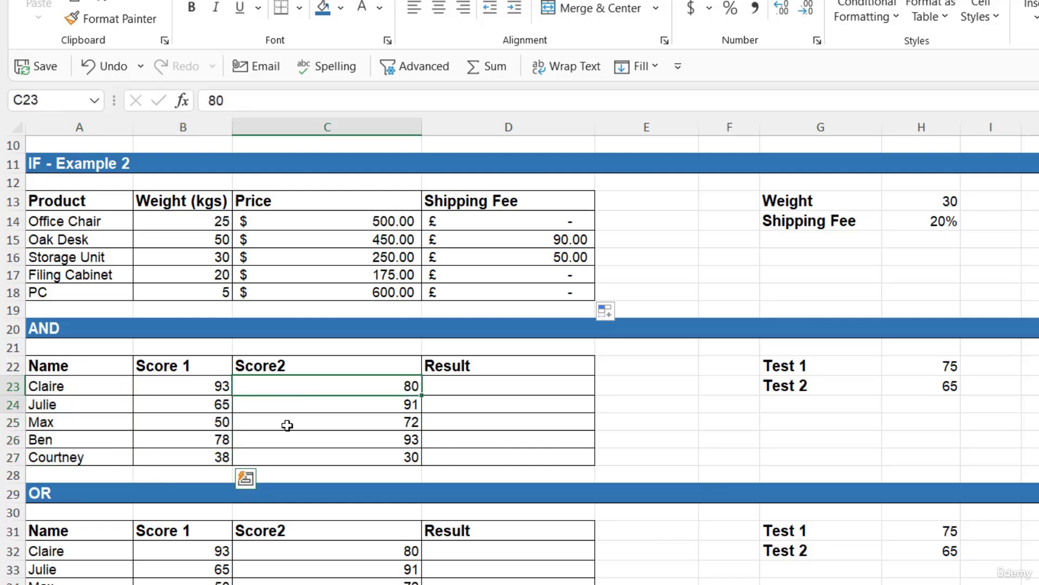
{"action": "left_click_drag", "start_coordinate": [287, 425], "coordinate": [288, 455]}
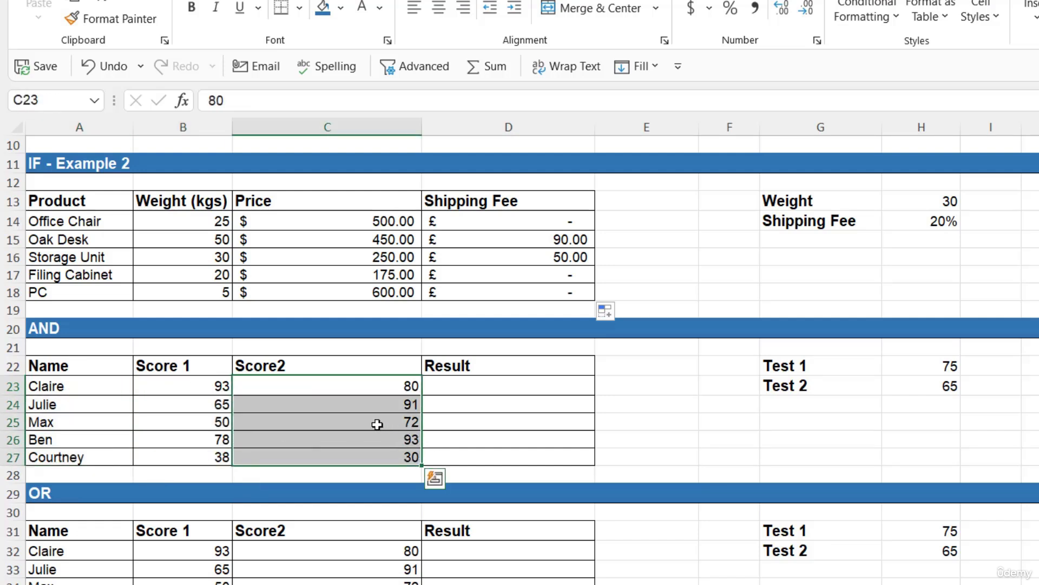
{"action": "left_click", "coordinate": [928, 366]}
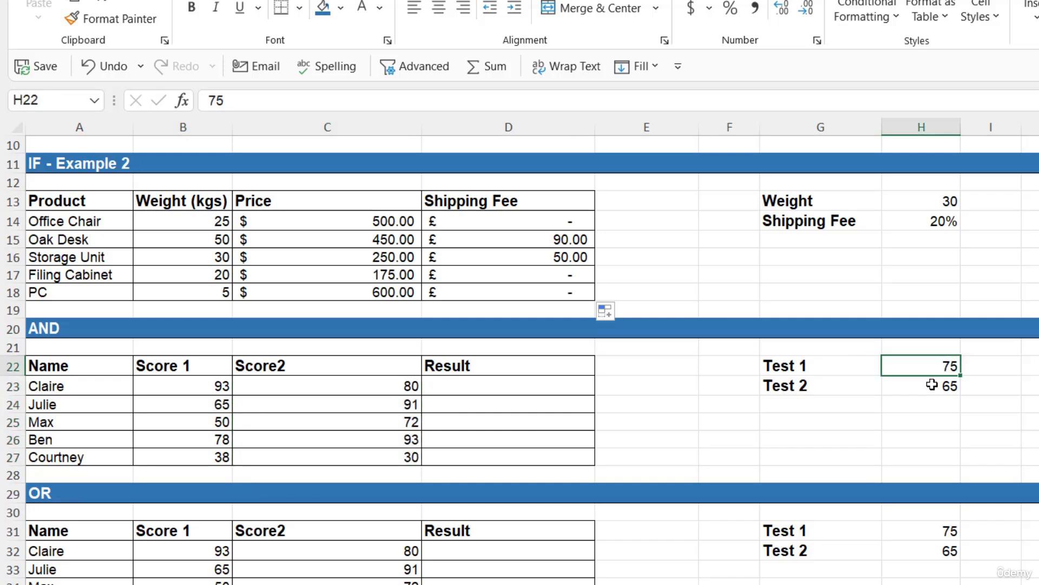
{"action": "left_click", "coordinate": [930, 389]}
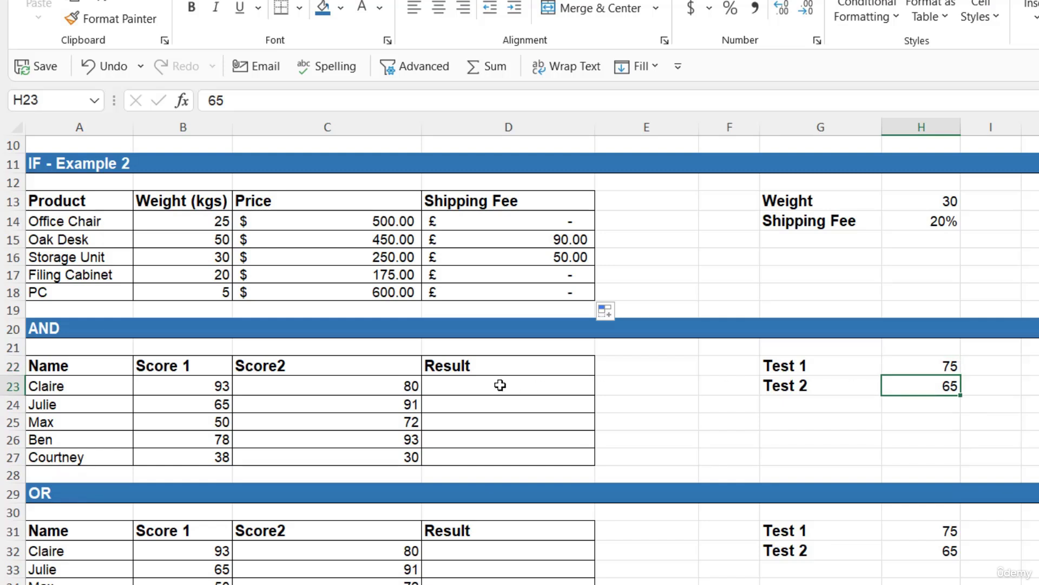
Start an AND formula in D23 with the first condition B23>=$H$22, keeping the Test 1 threshold reference absolute
{"action": "left_click", "coordinate": [461, 386]}
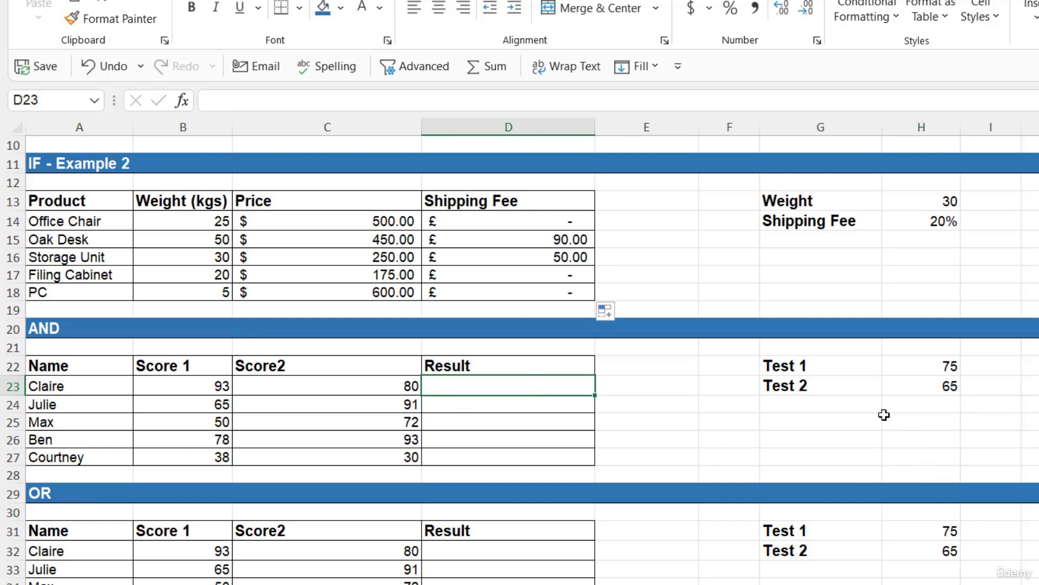
{"action": "type", "text": "=AND"}
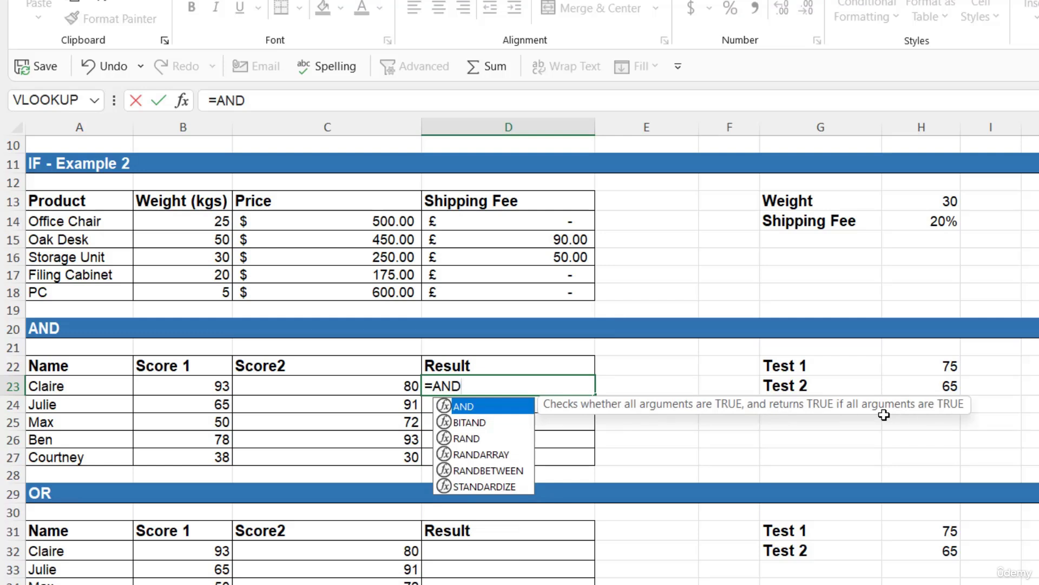
{"action": "type", "text": "("}
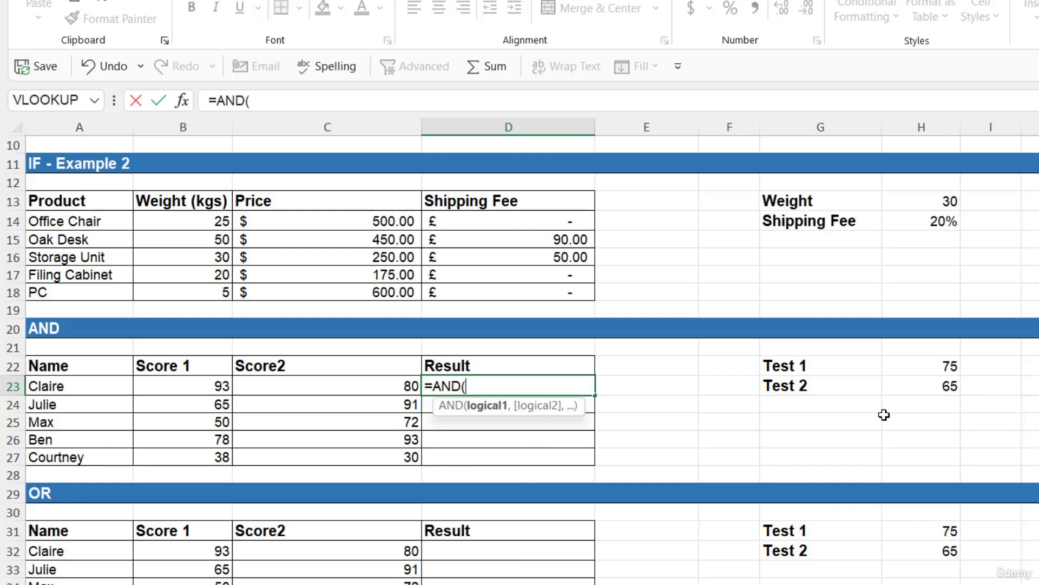
{"action": "left_click", "coordinate": [176, 391]}
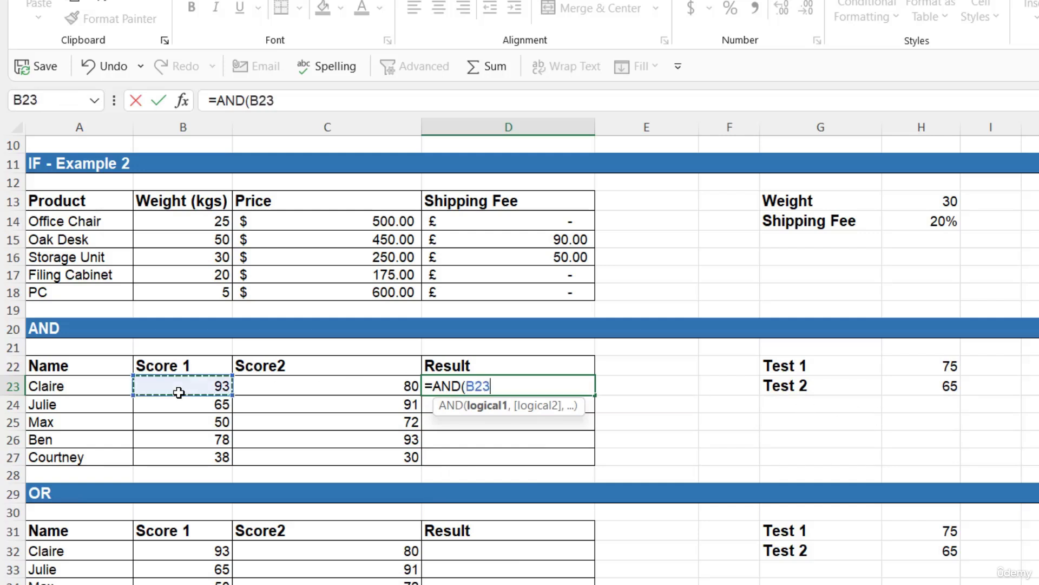
{"action": "type", "text": ">="}
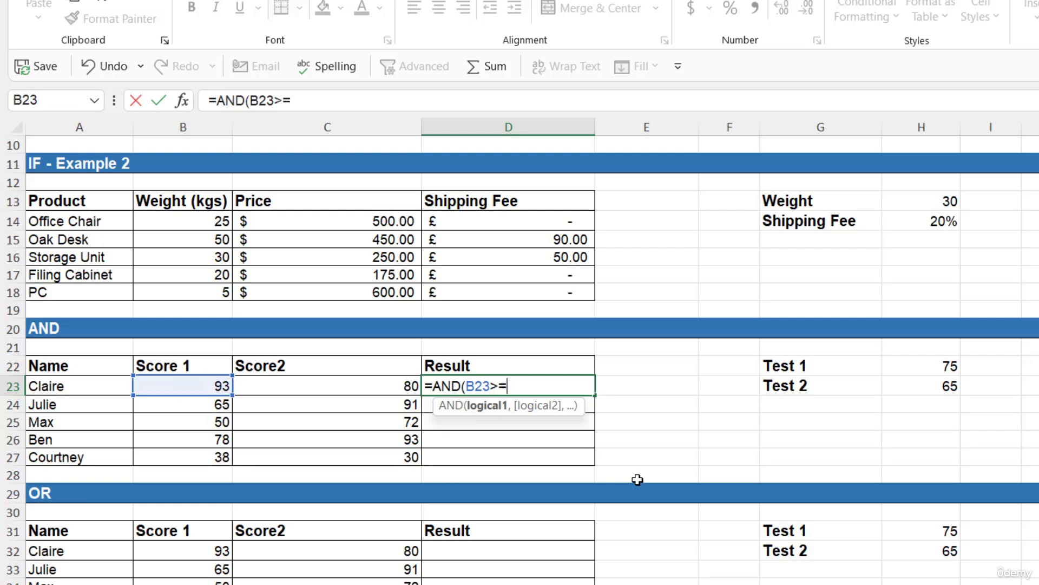
{"action": "left_click", "coordinate": [953, 366]}
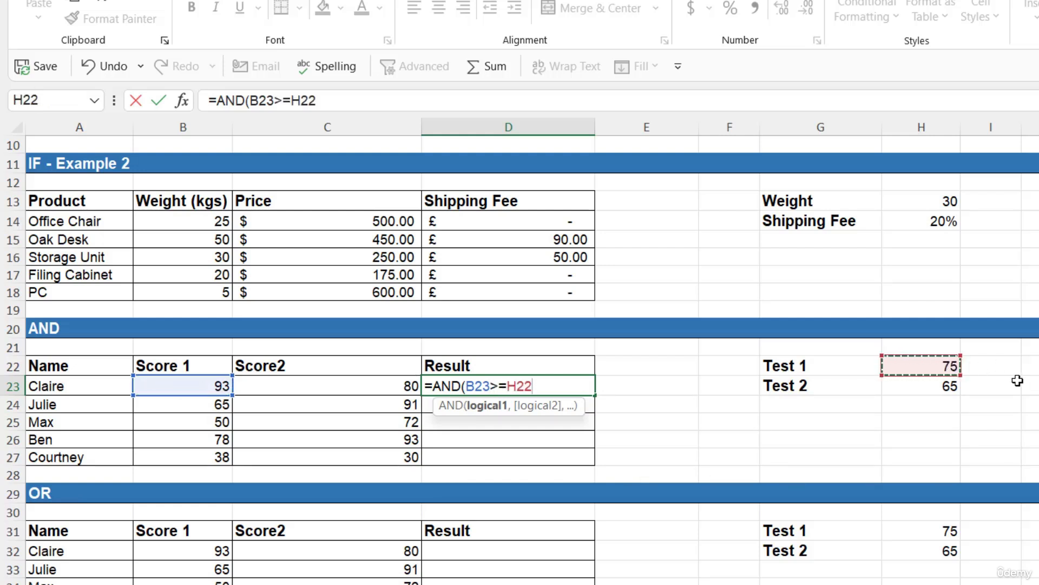
{"action": "key", "text": "F4"}
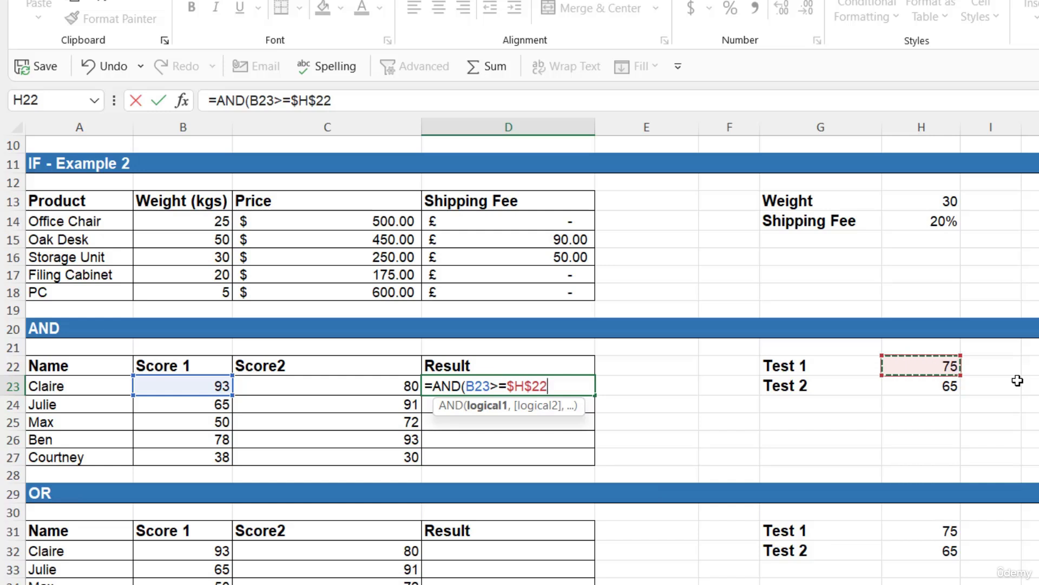
{"action": "type", "text": ","}
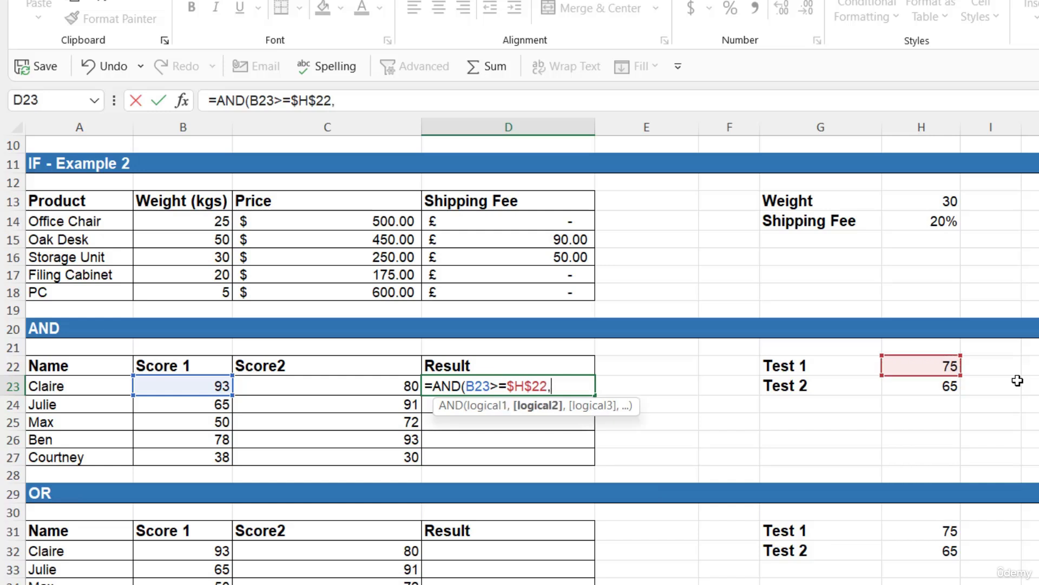
Complete the D23 AND formula with the second condition C23>=$H$23, keeping the threshold absolute, and fill it down through D27
{"action": "left_click", "coordinate": [385, 390]}
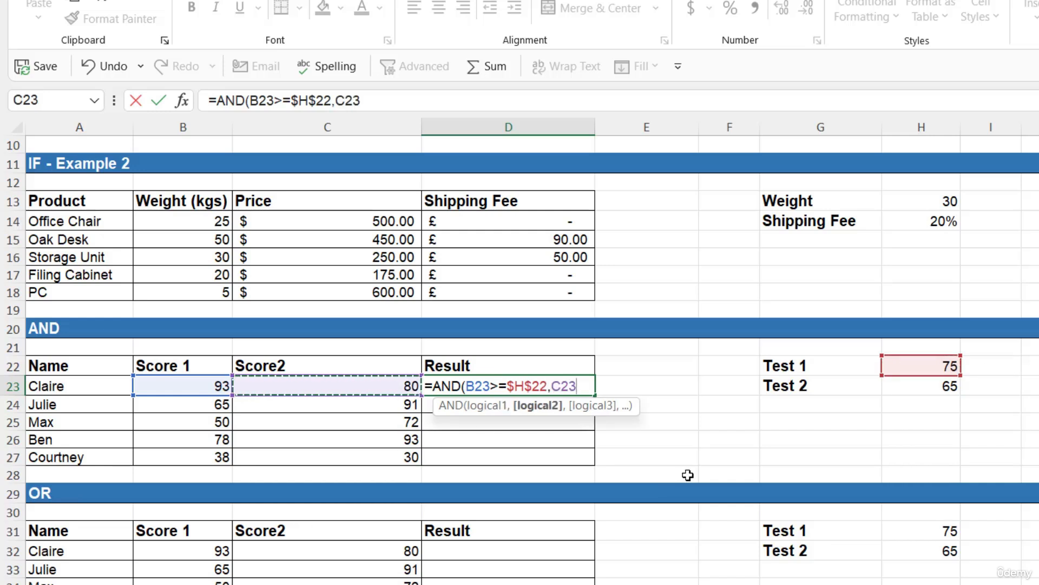
{"action": "type", "text": ">="}
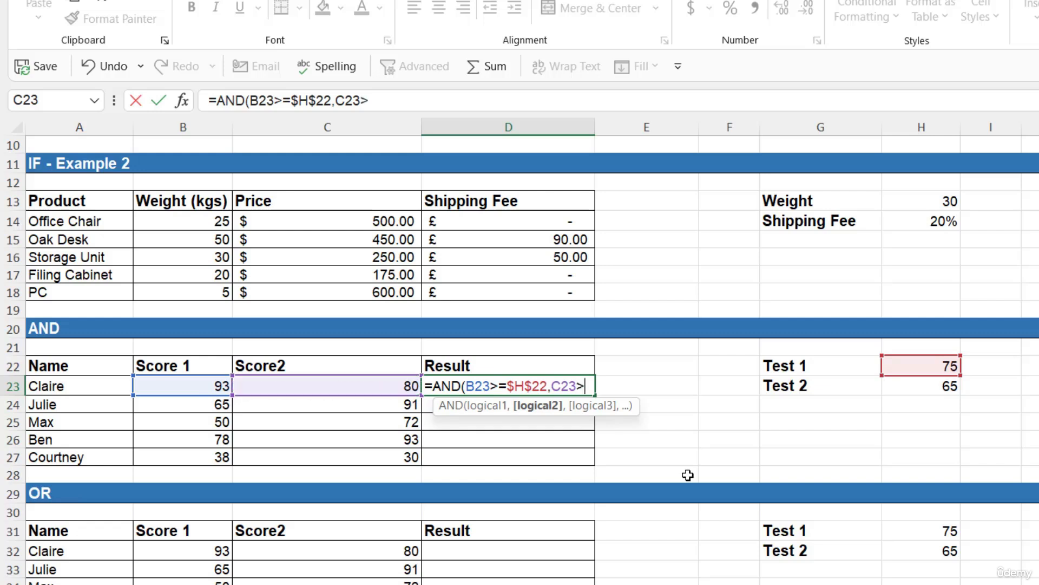
{"action": "left_click", "coordinate": [937, 389]}
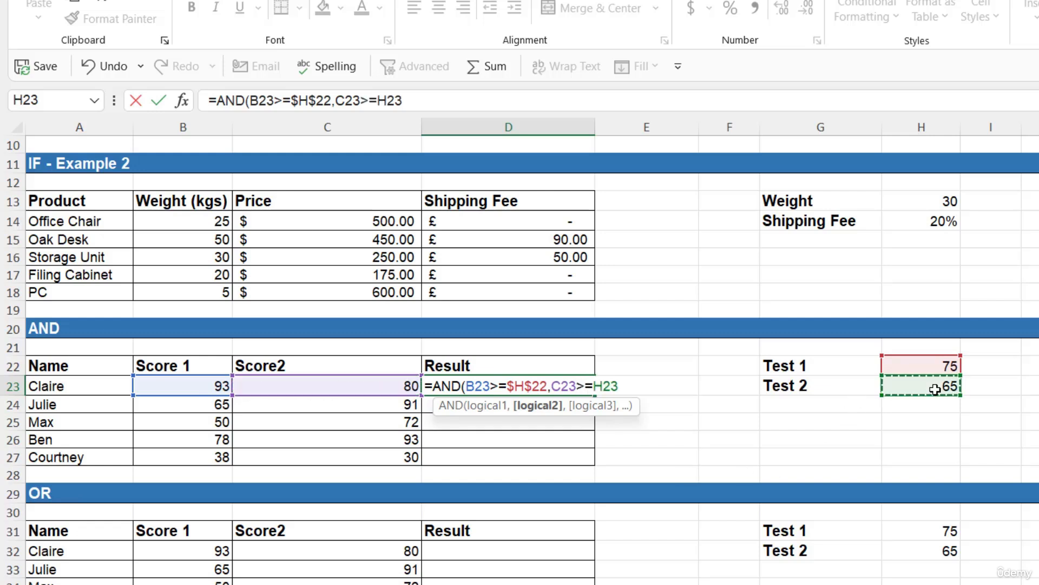
{"action": "key", "text": "F4"}
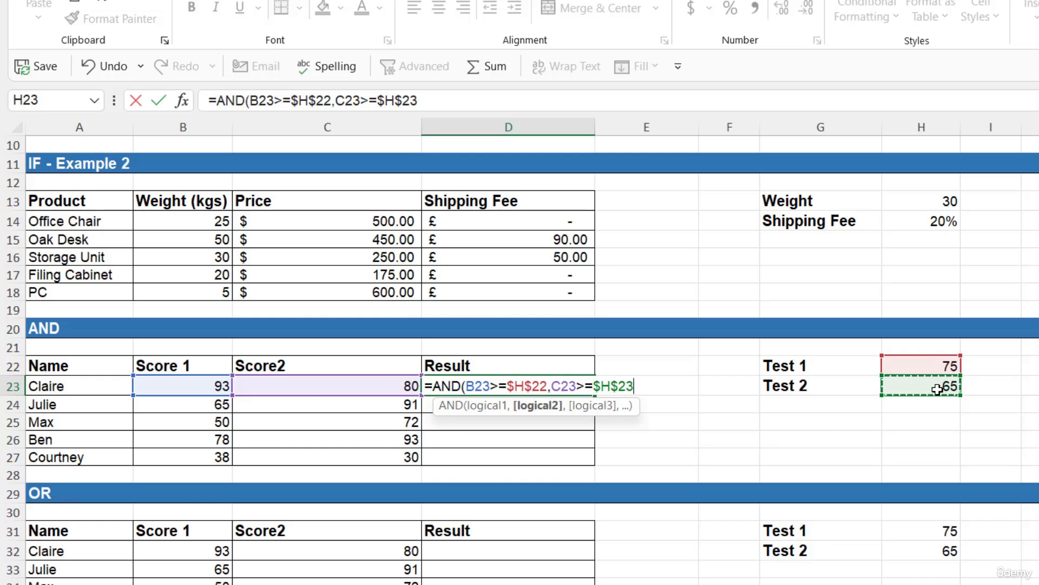
{"action": "type", "text": ")"}
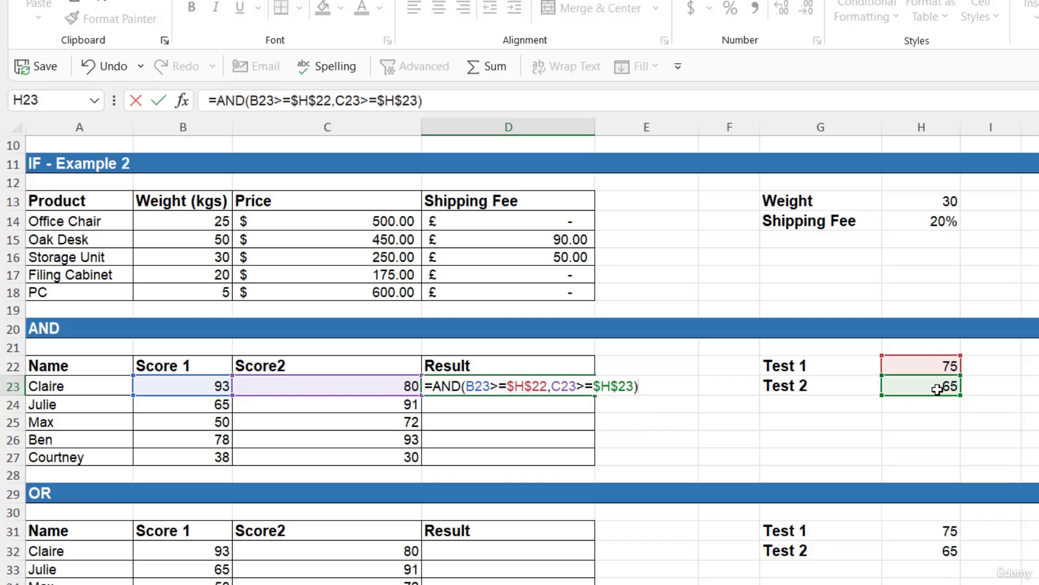
{"action": "key", "text": "Return"}
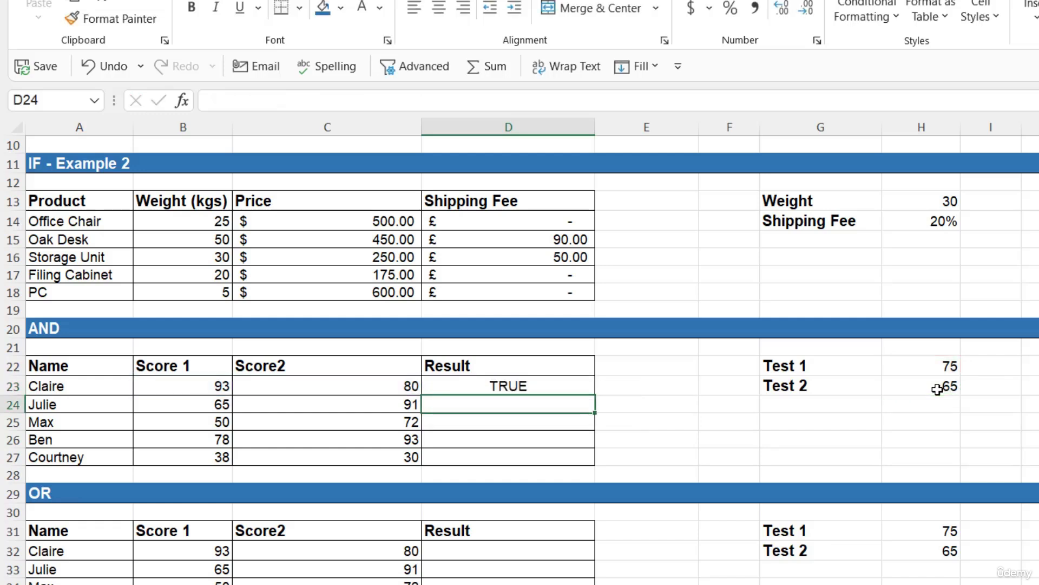
{"action": "left_click", "coordinate": [556, 387]}
{"action": "double_click", "coordinate": [595, 402]}
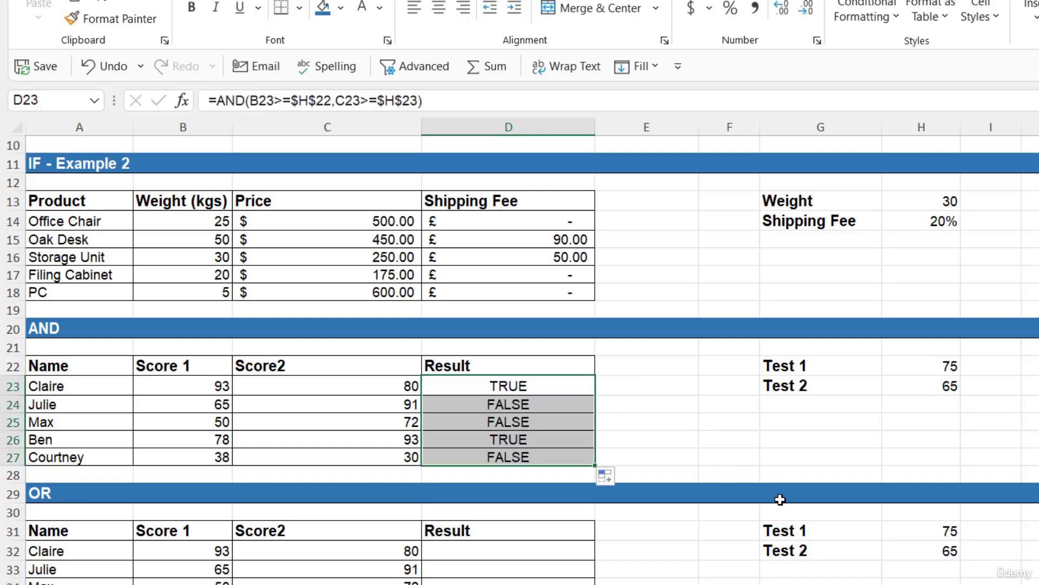
{"action": "left_click", "coordinate": [717, 460]}
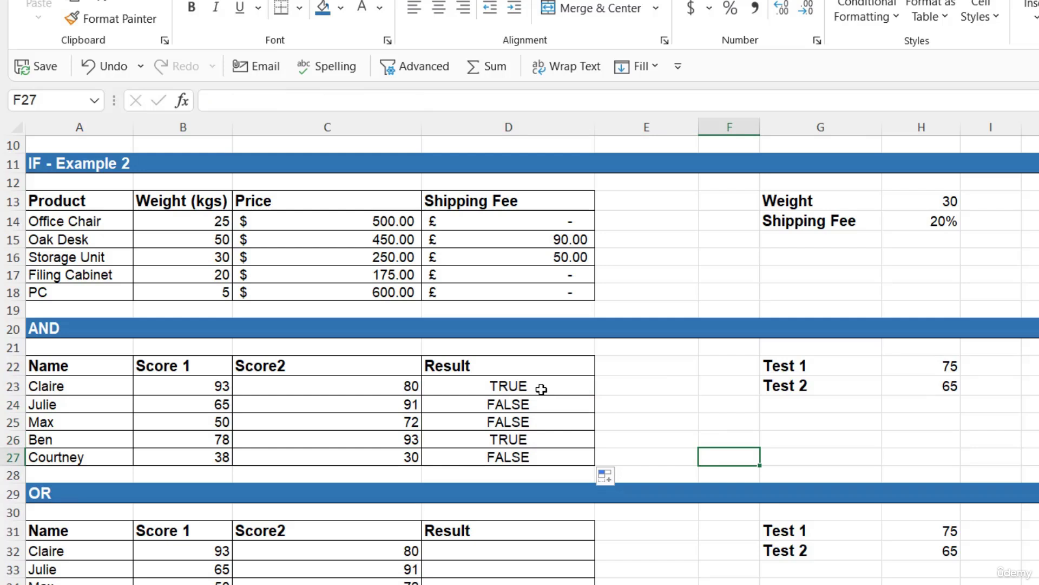
Wrap the D23 AND formula in an IF that returns "Pass" if true and "Fail" if false, and fill it down through D27
{"action": "double_click", "coordinate": [541, 389]}
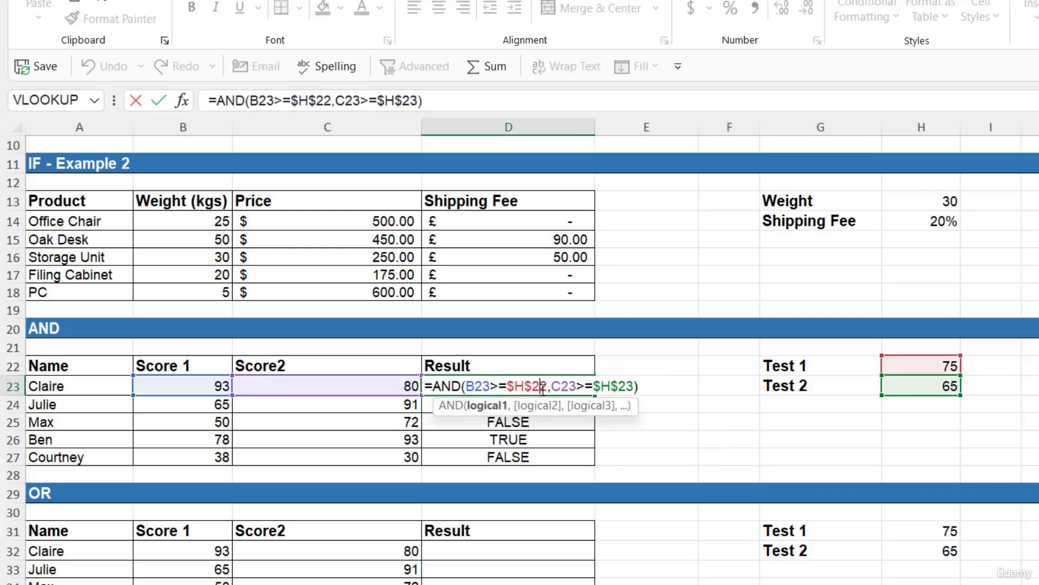
{"action": "left_click", "coordinate": [435, 385]}
{"action": "type", "text": "IF"}
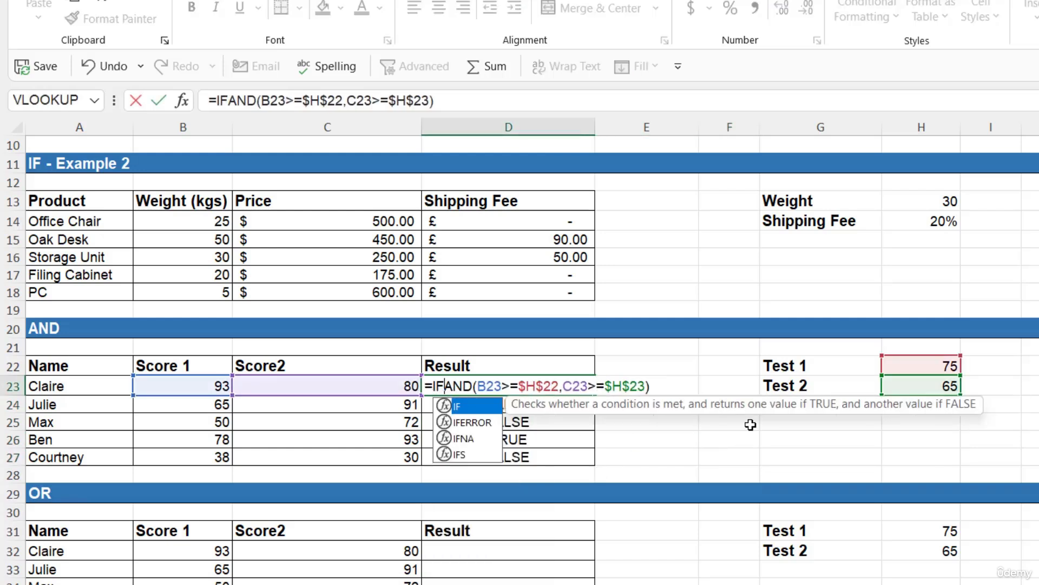
{"action": "type", "text": "("}
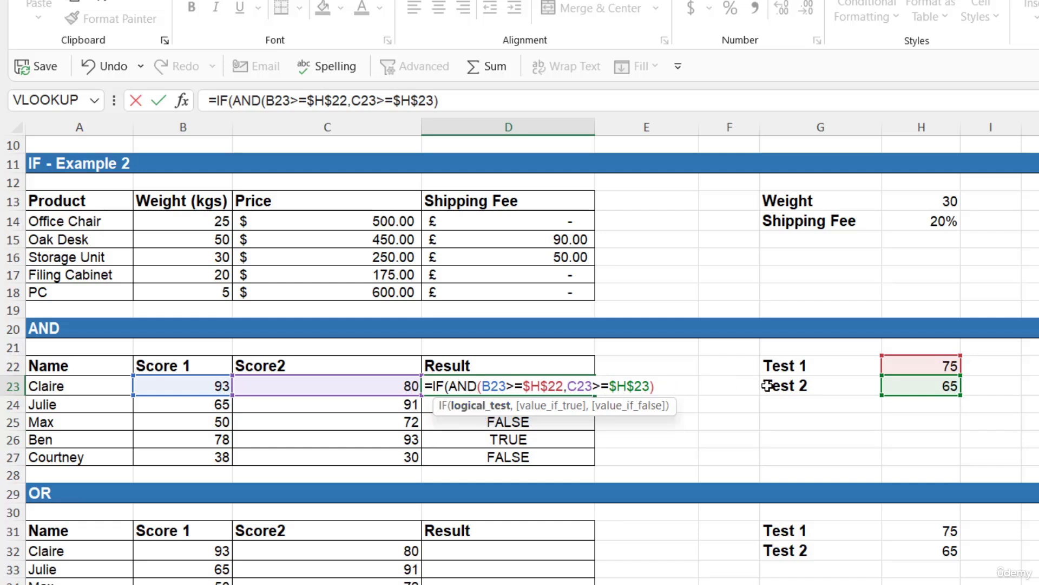
{"action": "type", "text": ","}
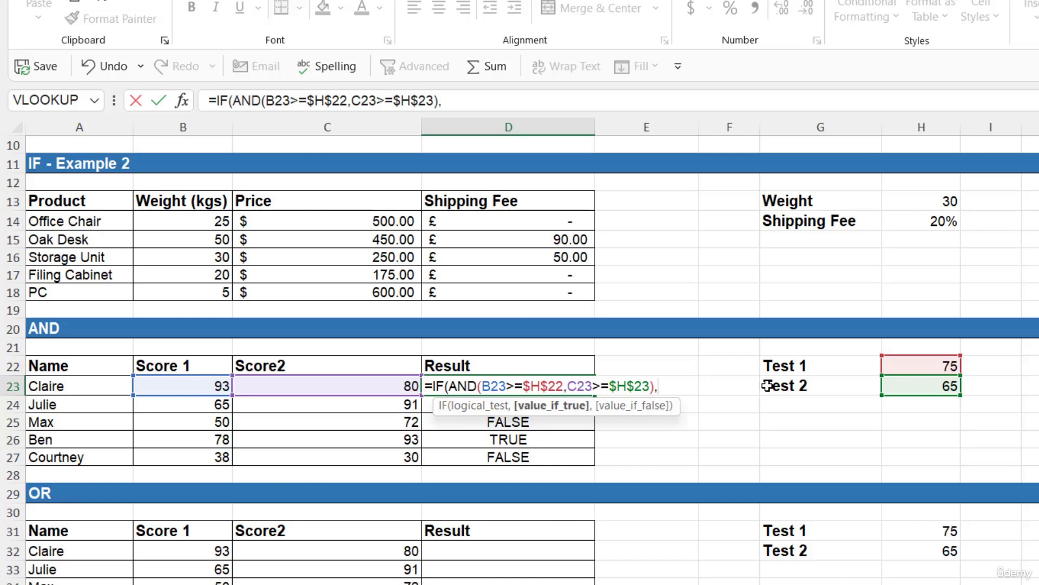
{"action": "type", "text": "\"Pass\","}
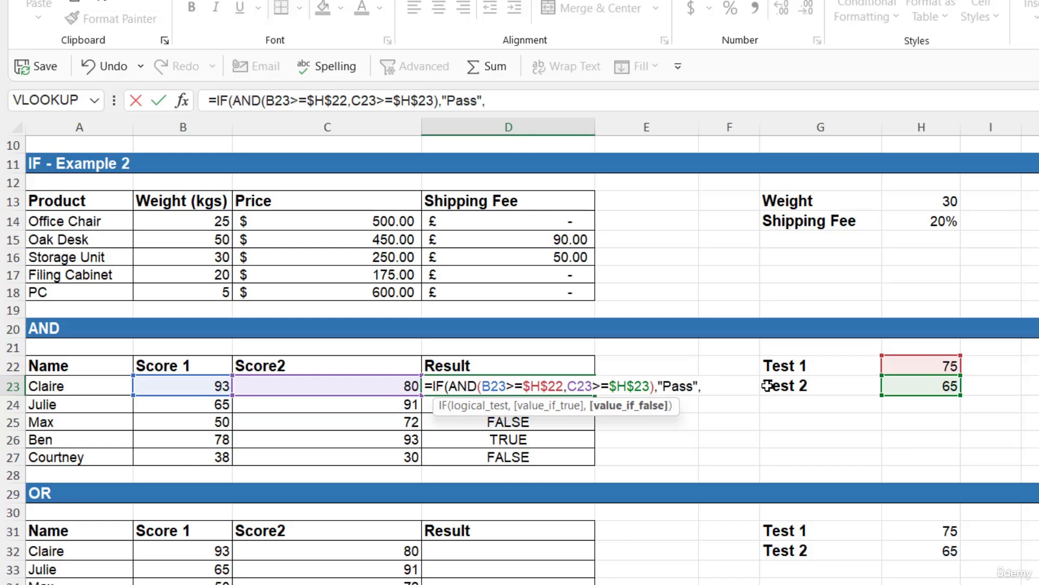
{"action": "type", "text": "\"Fail\")"}
{"action": "key", "text": "Return"}
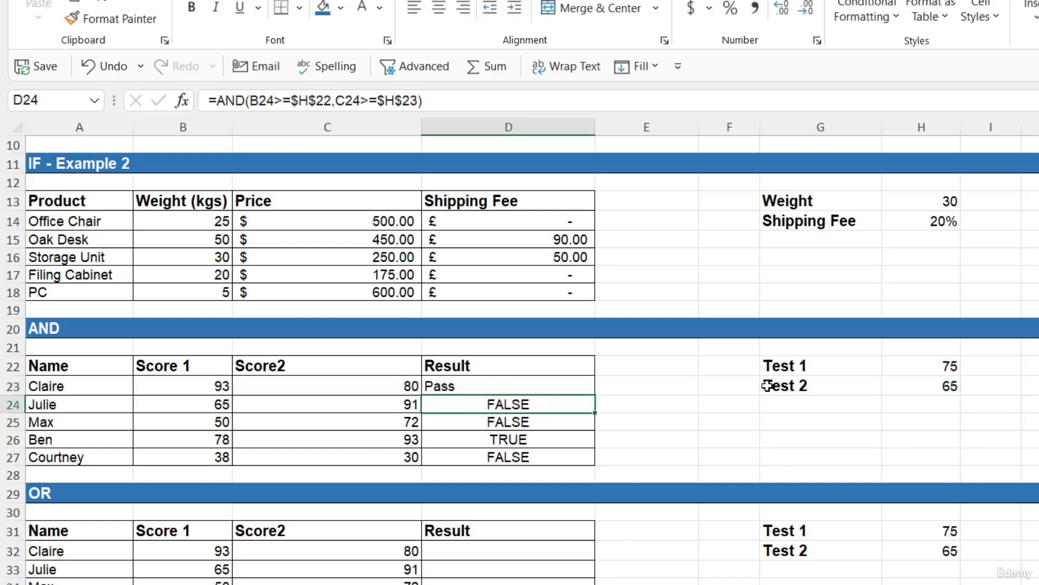
{"action": "left_click", "coordinate": [580, 385]}
{"action": "double_click", "coordinate": [594, 395]}
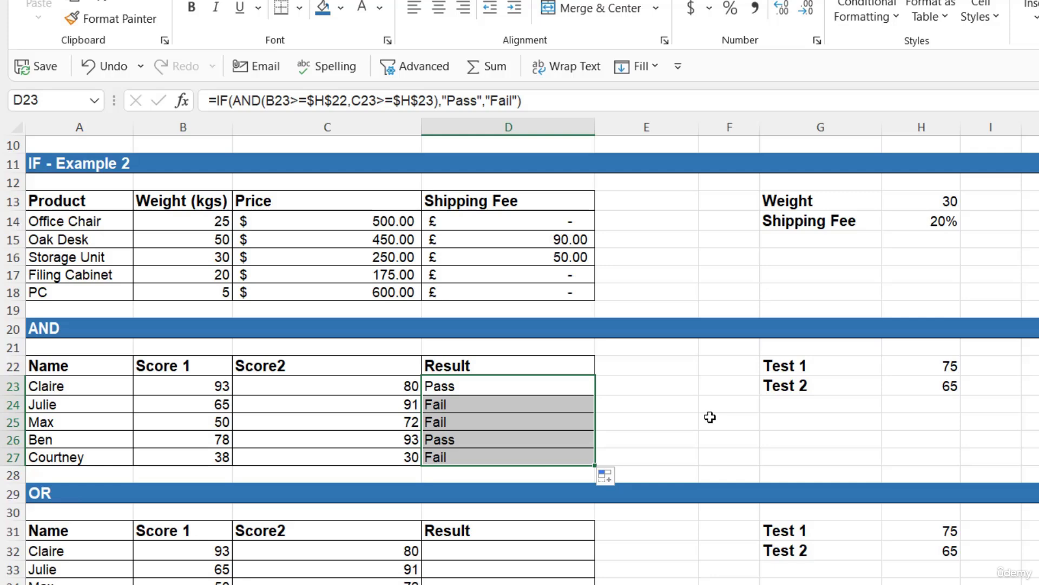
Start a formula in D32 of the OR table with an OR function nested as the logical test of an IF
{"action": "left_click", "coordinate": [540, 550]}
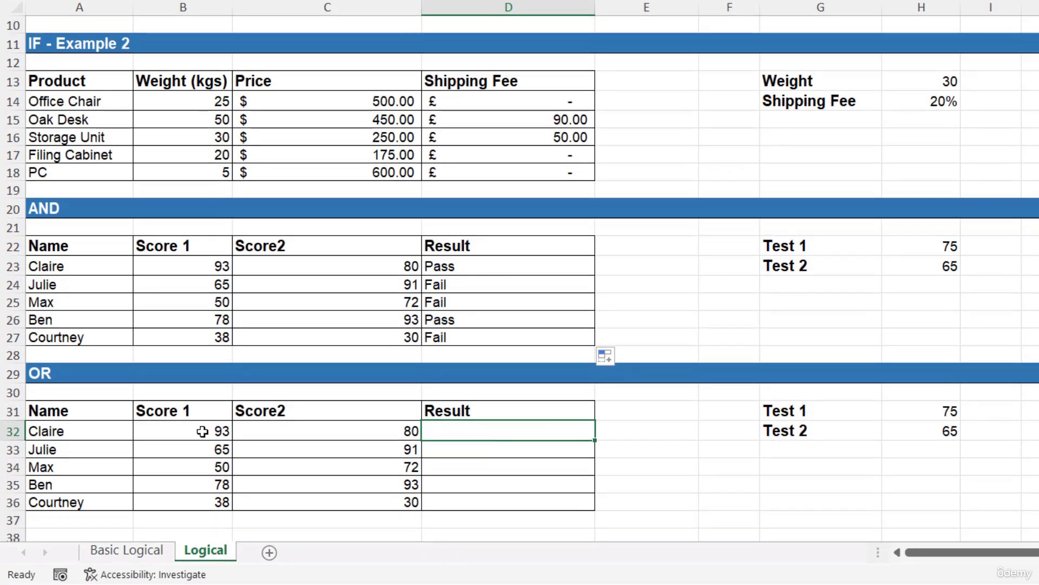
{"action": "left_click", "coordinate": [218, 431]}
{"action": "left_click", "coordinate": [317, 431]}
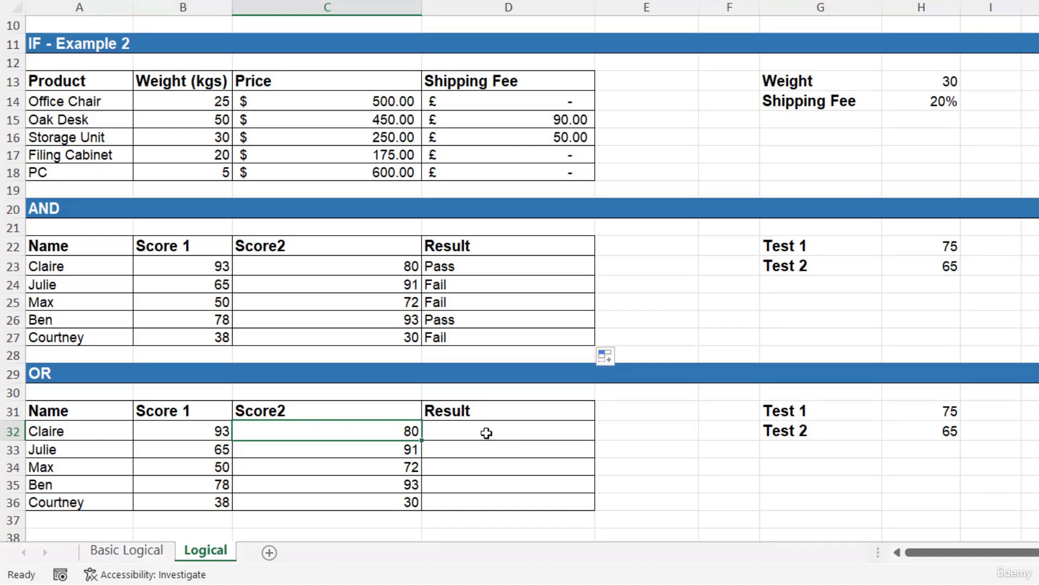
{"action": "left_click", "coordinate": [487, 433]}
{"action": "type", "text": "=IF"}
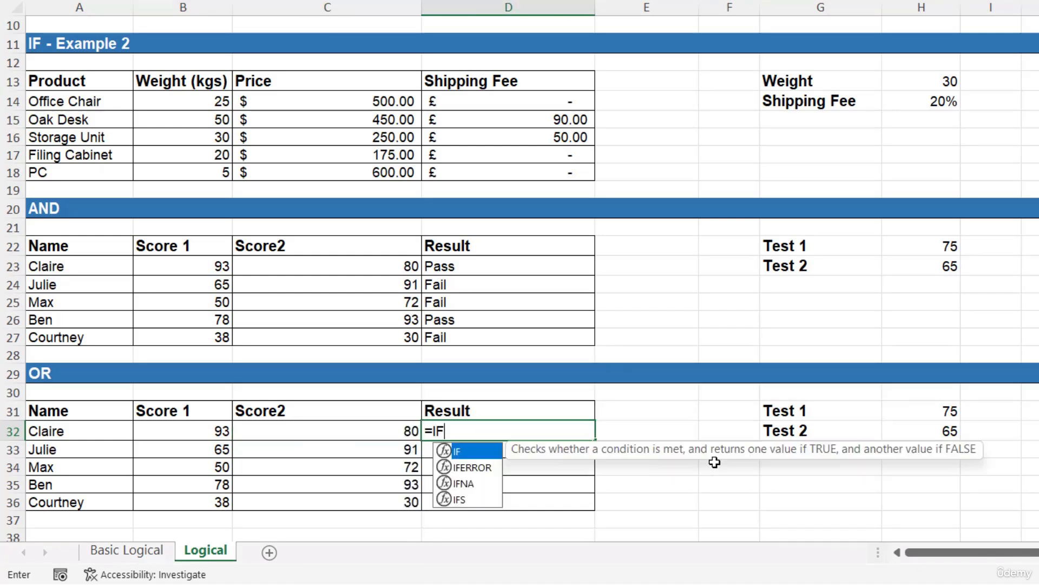
{"action": "type", "text": "("}
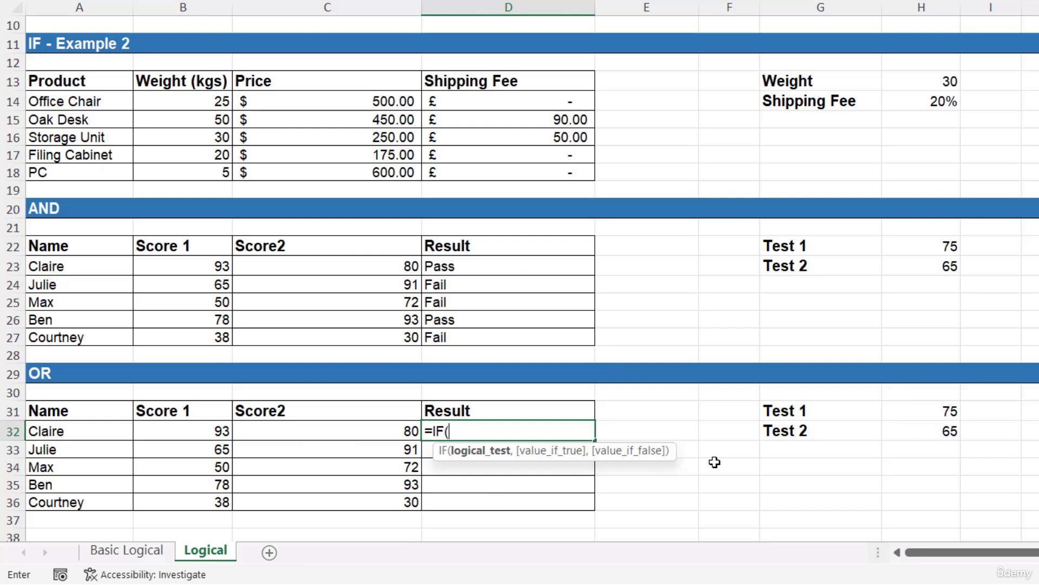
{"action": "type", "text": "OR"}
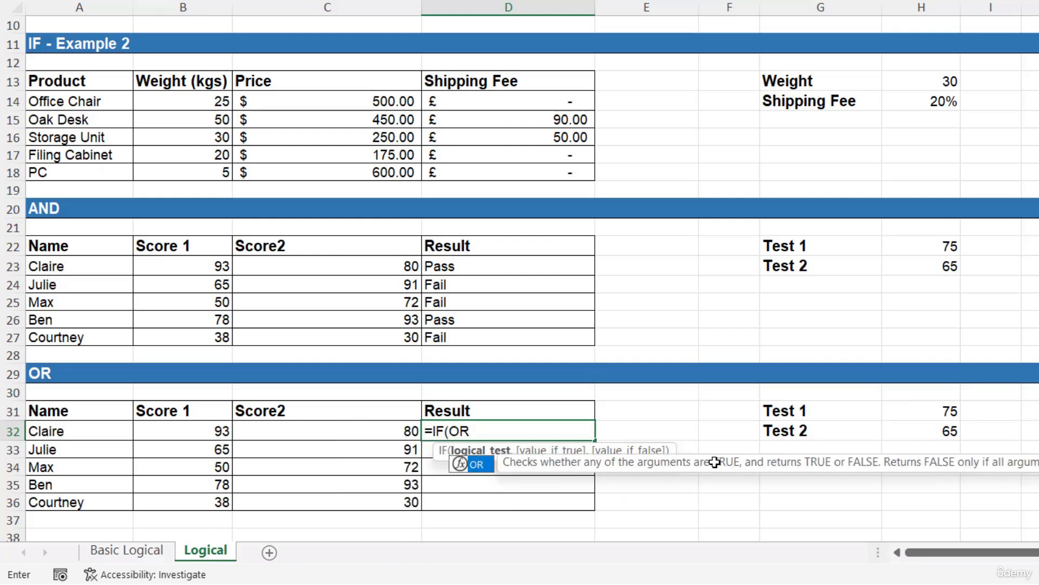
{"action": "type", "text": "("}
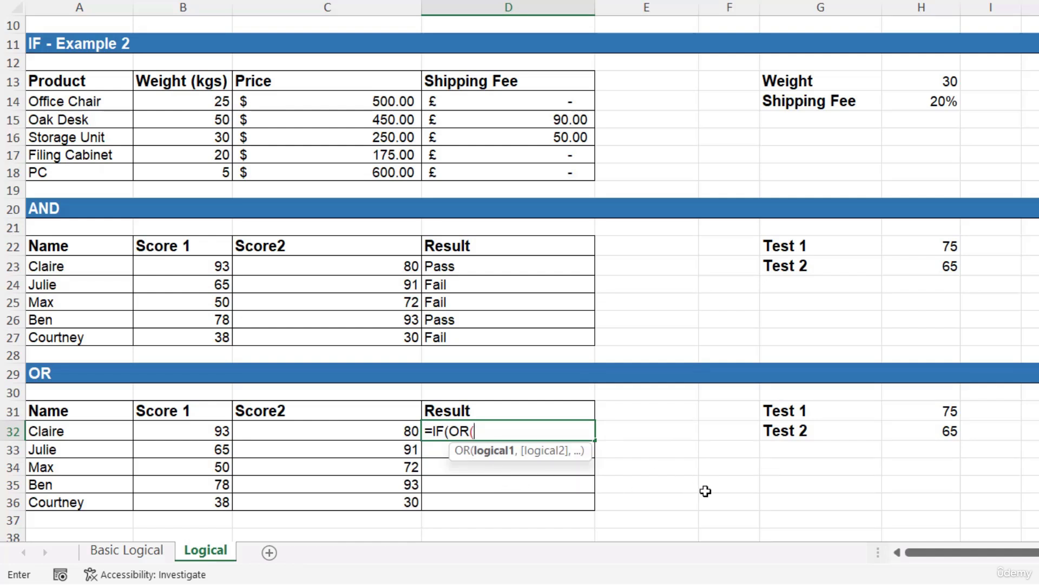
Give the nested OR in D32 the conditions B32>=$H$31 and C32>=$H$32, keeping both threshold references absolute
{"action": "left_click", "coordinate": [179, 432]}
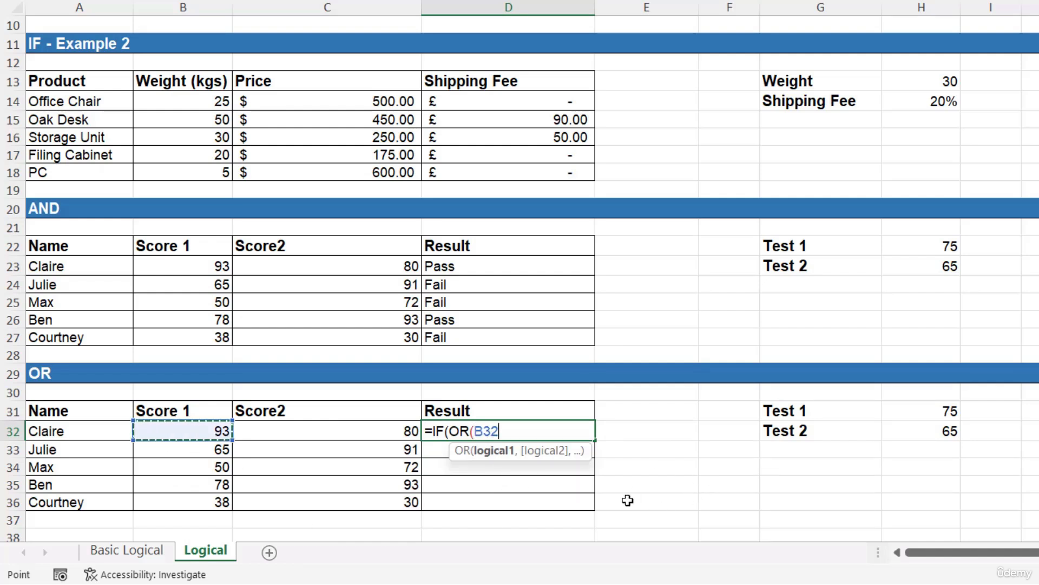
{"action": "type", "text": ">="}
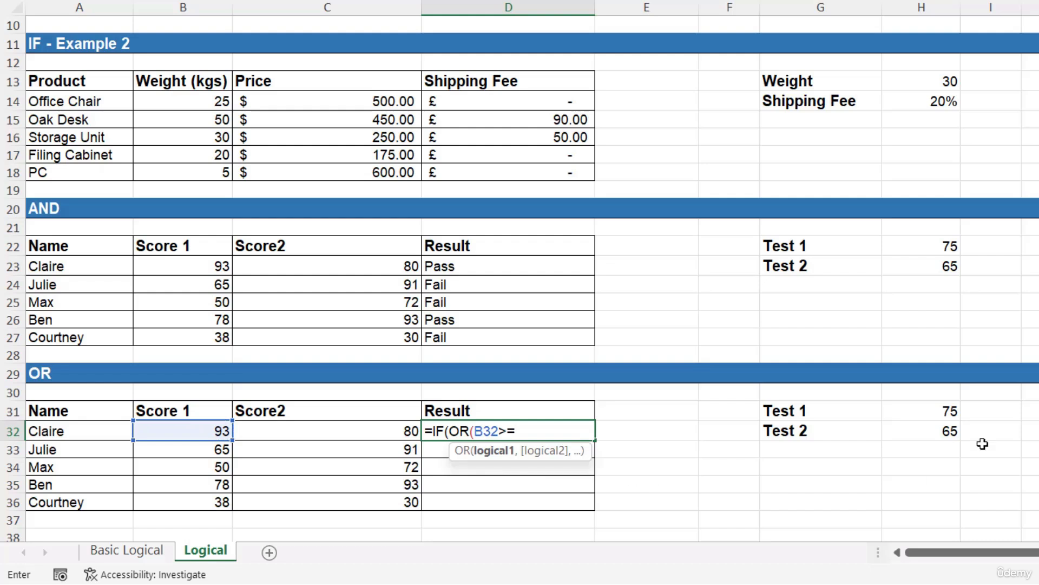
{"action": "left_click", "coordinate": [939, 410]}
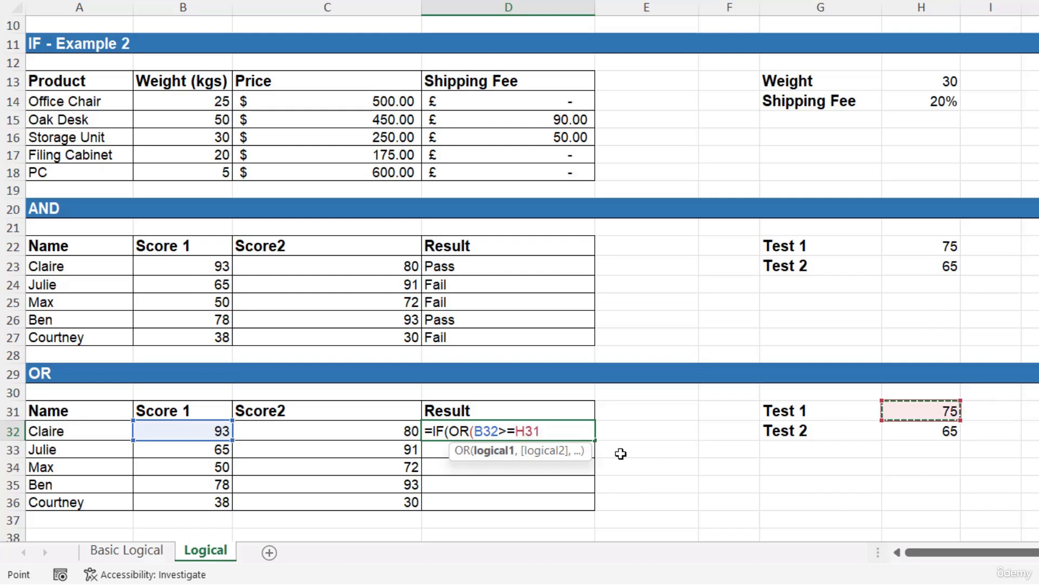
{"action": "key", "text": "F4"}
{"action": "type", "text": ","}
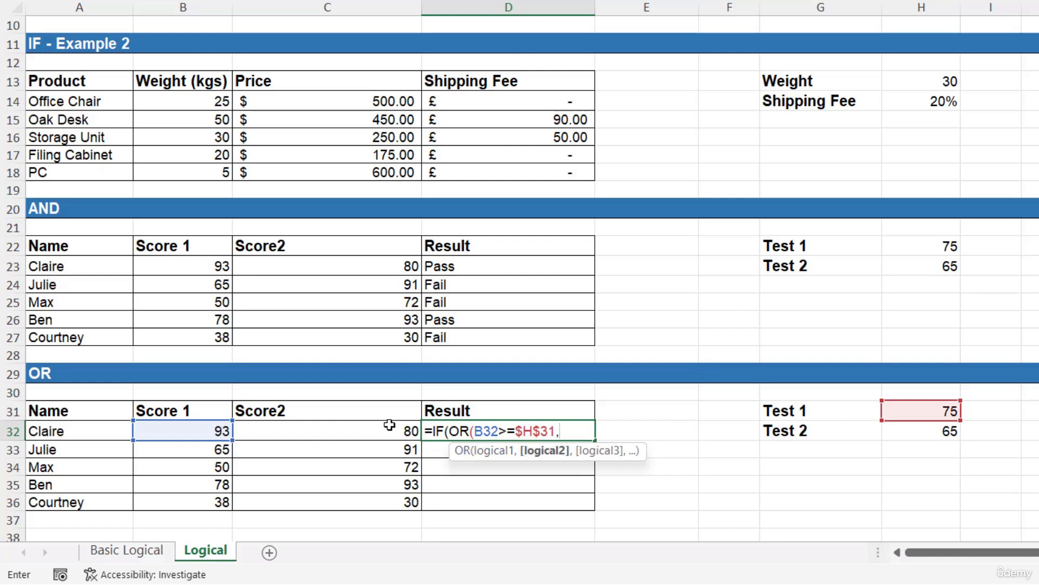
{"action": "left_click", "coordinate": [390, 428]}
{"action": "type", "text": ">="}
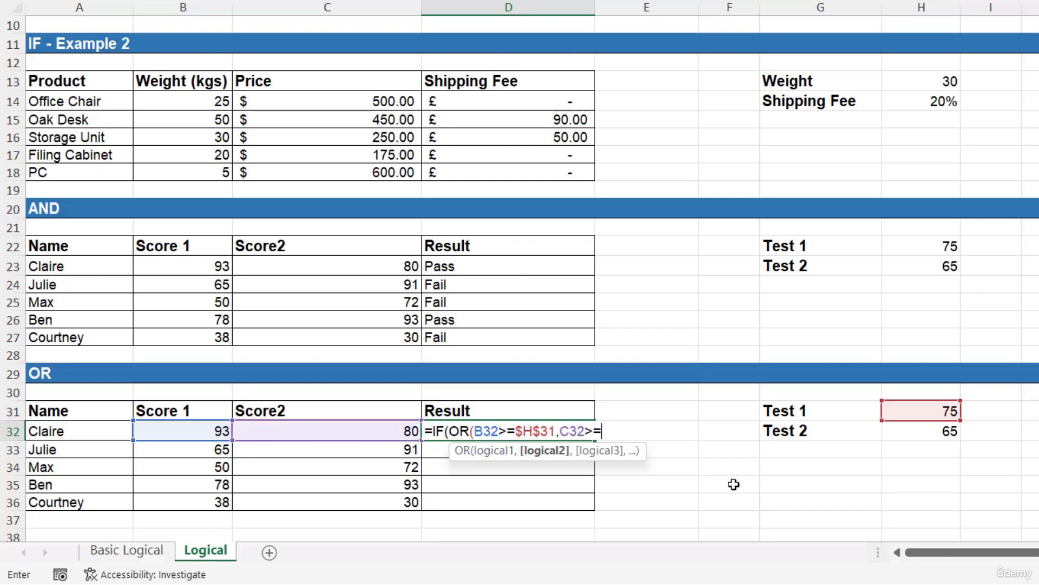
{"action": "left_click", "coordinate": [933, 435]}
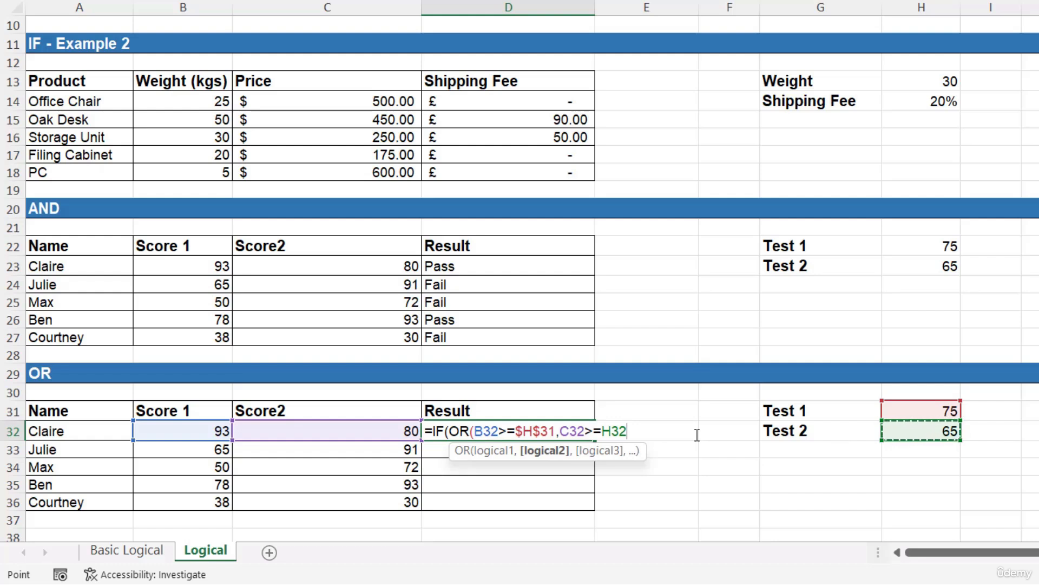
{"action": "key", "text": "F4"}
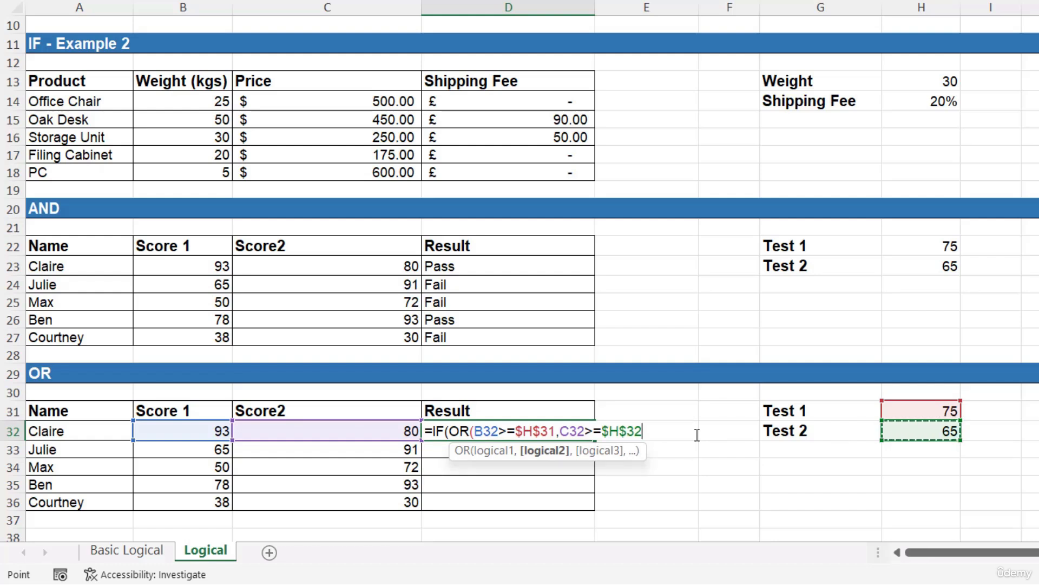
{"action": "type", "text": ")"}
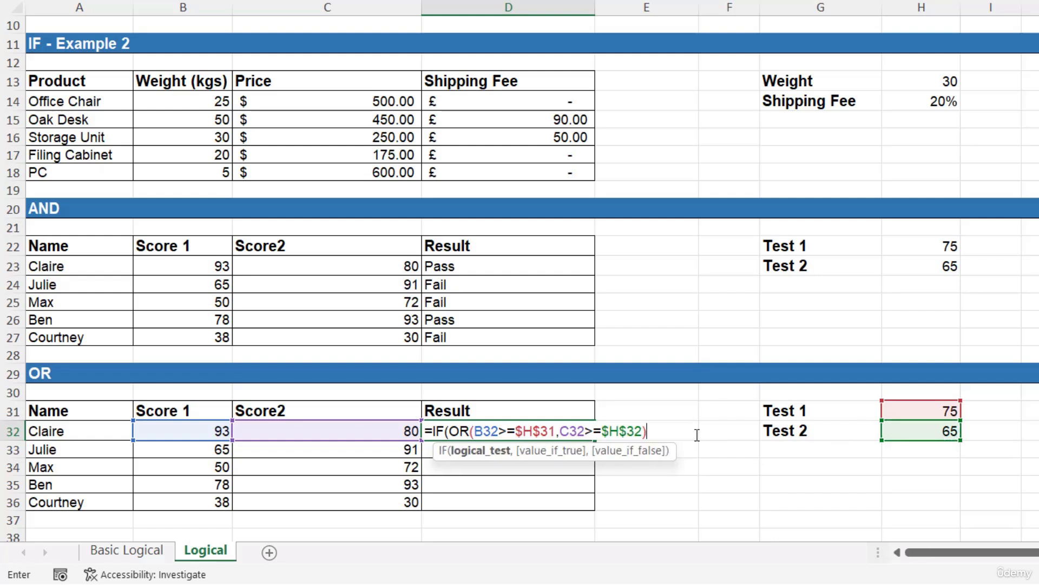
Complete the D32 IF formula with "Pass" if true and "Fail" if false, and fill it down through D36
{"action": "type", "text": ","}
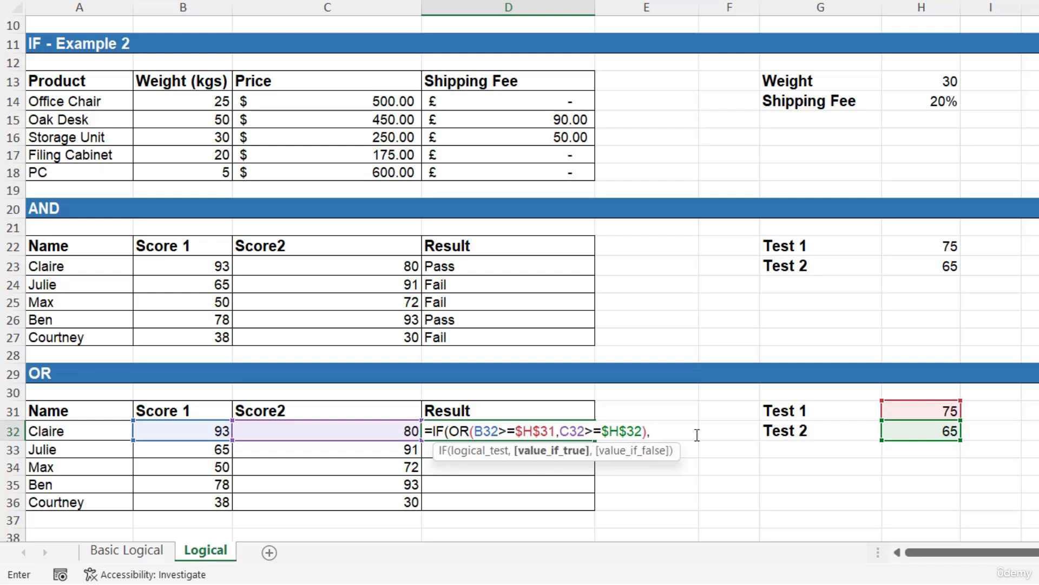
{"action": "type", "text": "\"Pass\",\""}
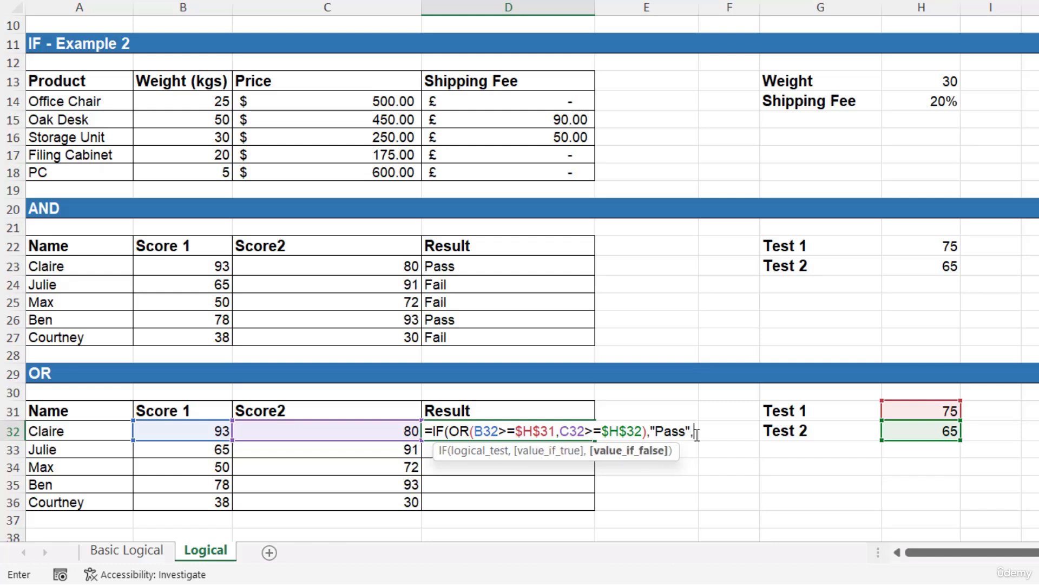
{"action": "type", "text": "Fail\")"}
{"action": "key", "text": "ctrl+Return"}
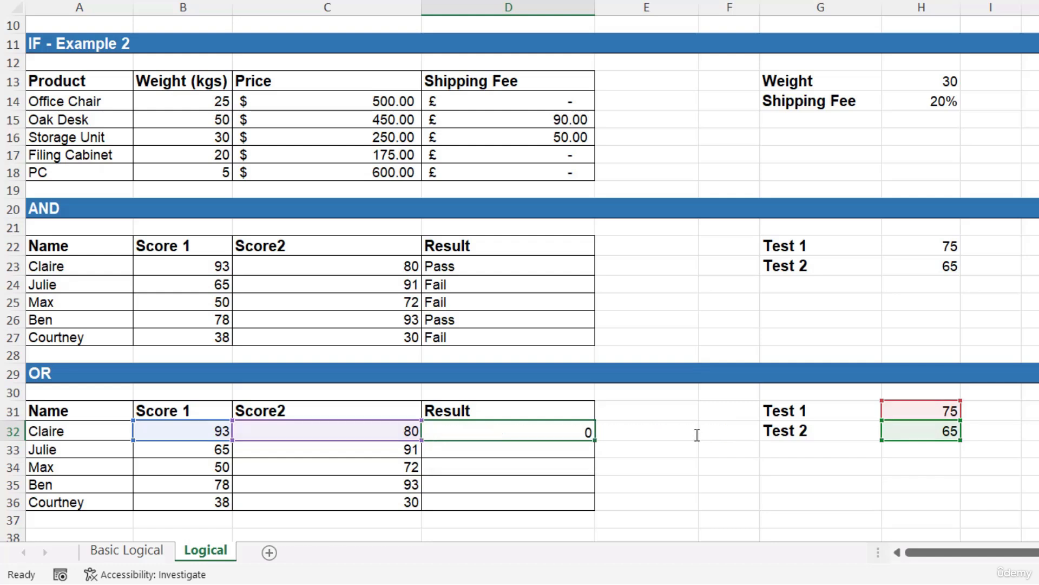
{"action": "double_click", "coordinate": [596, 439]}
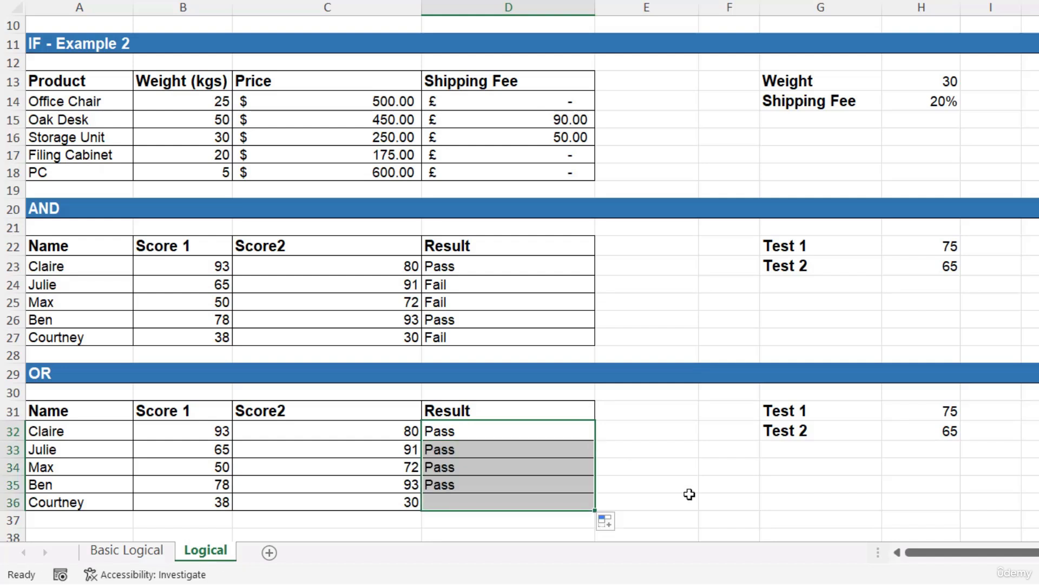
{"action": "left_click", "coordinate": [695, 482]}
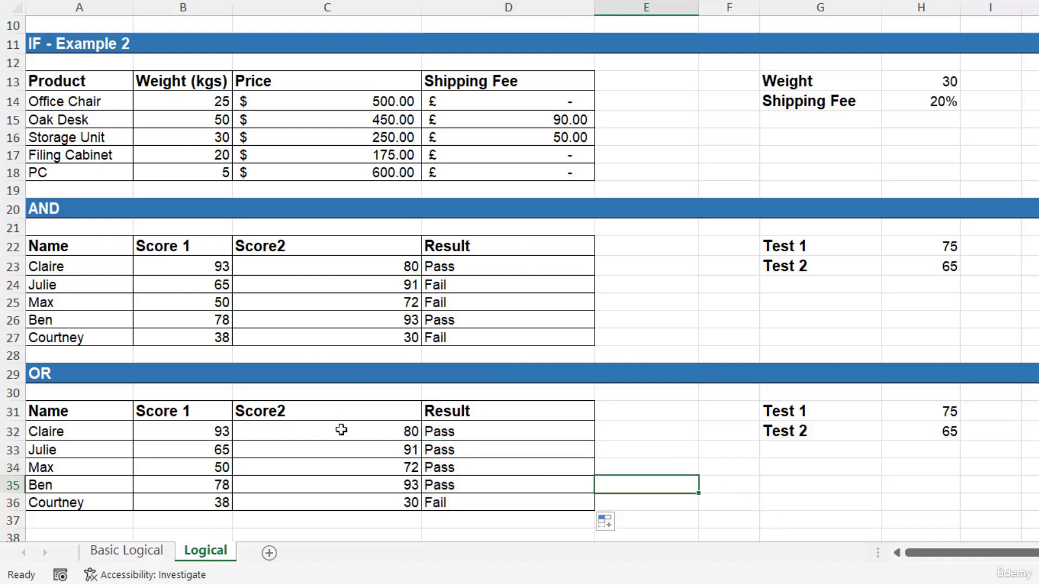
{"action": "left_click", "coordinate": [199, 502]}
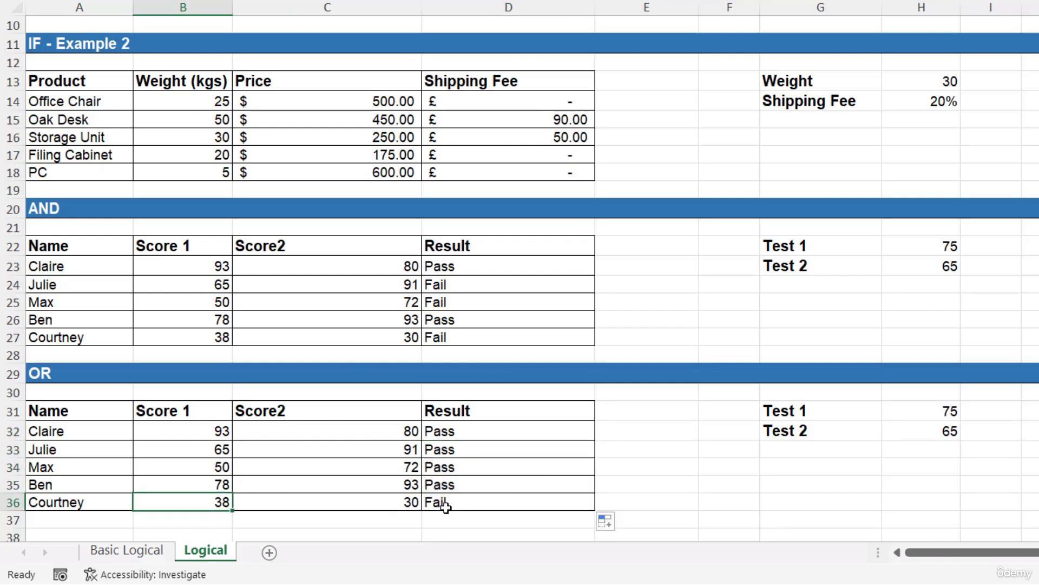
Check the two scores and the result in row 36 of the OR table against the test thresholds
{"action": "left_click", "coordinate": [442, 505]}
{"action": "left_click_drag", "start_coordinate": [205, 505], "coordinate": [377, 508]}
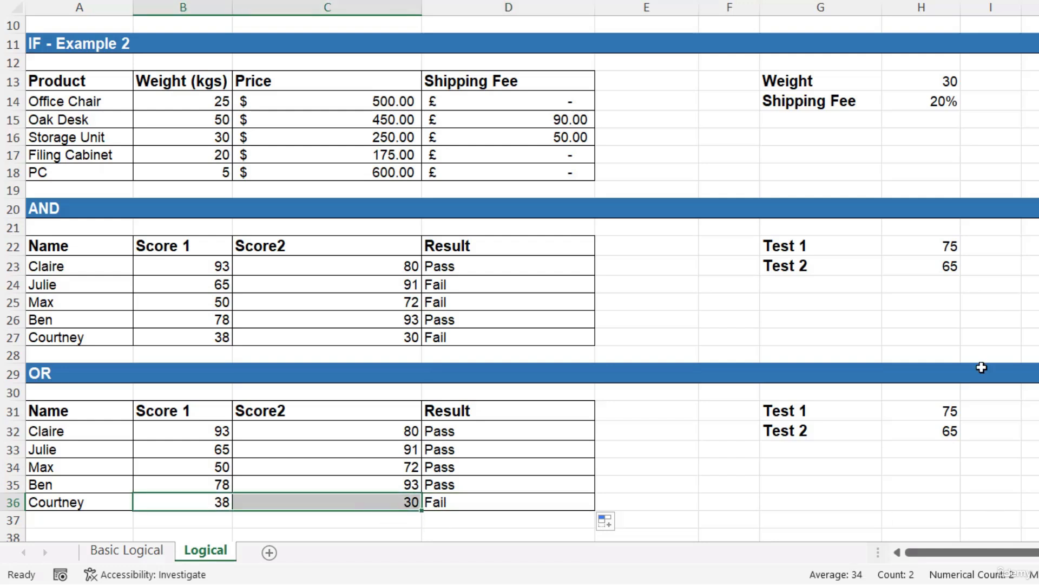
{"action": "left_click", "coordinate": [743, 405]}
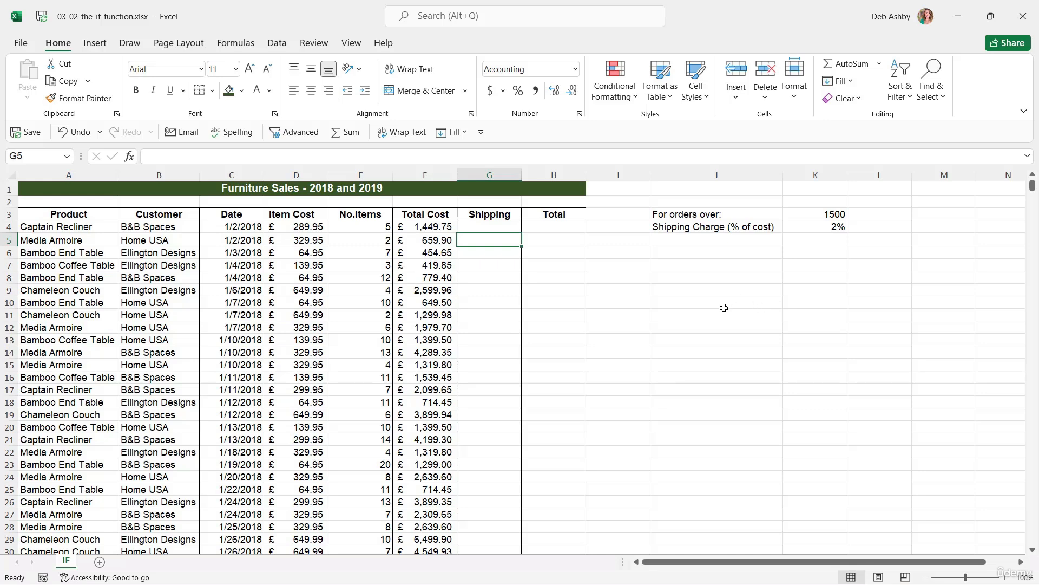
{"action": "left_click", "coordinate": [491, 227]}
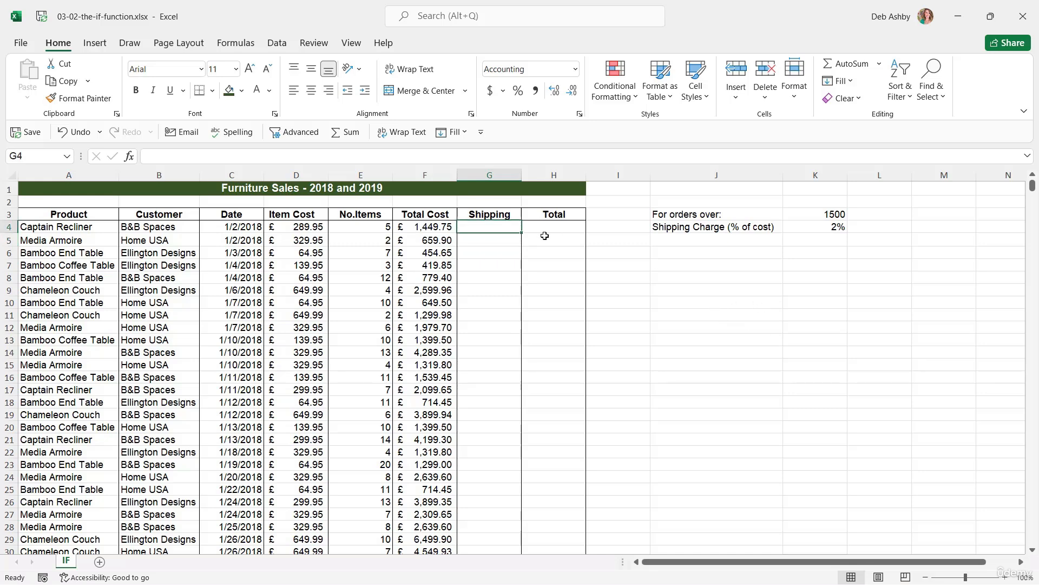
{"action": "type", "text": "=IF"}
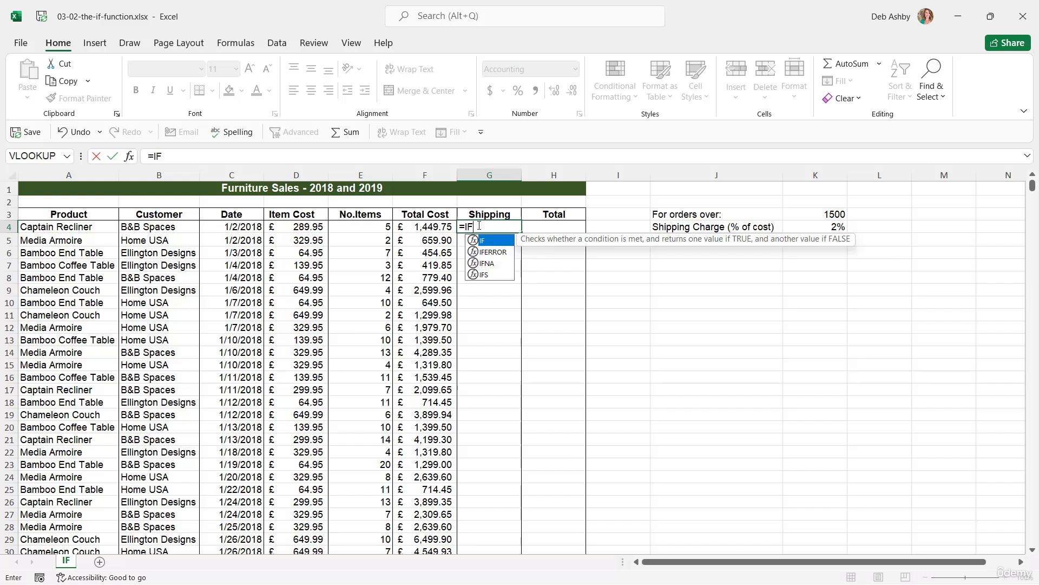
{"action": "left_click_drag", "start_coordinate": [480, 226], "coordinate": [461, 225]}
{"action": "key", "text": "Delete"}
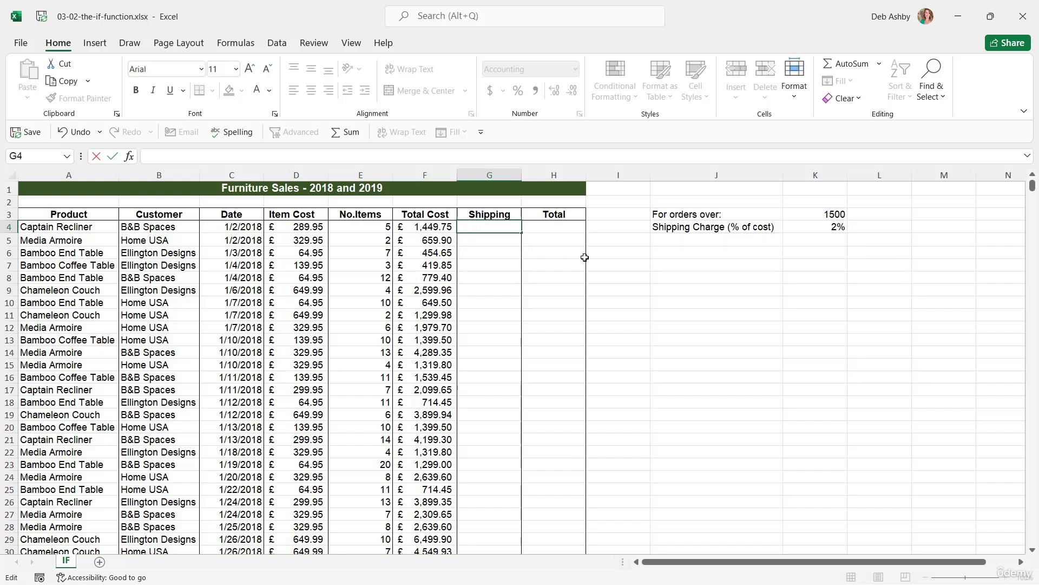
{"action": "key", "text": "Escape"}
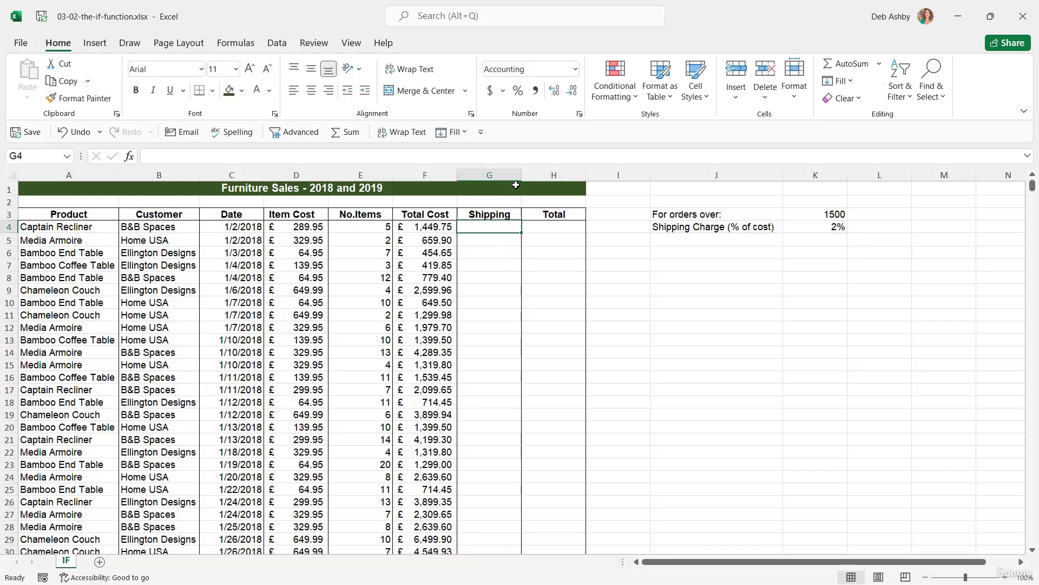
{"action": "left_click_drag", "start_coordinate": [522, 175], "coordinate": [536, 175]}
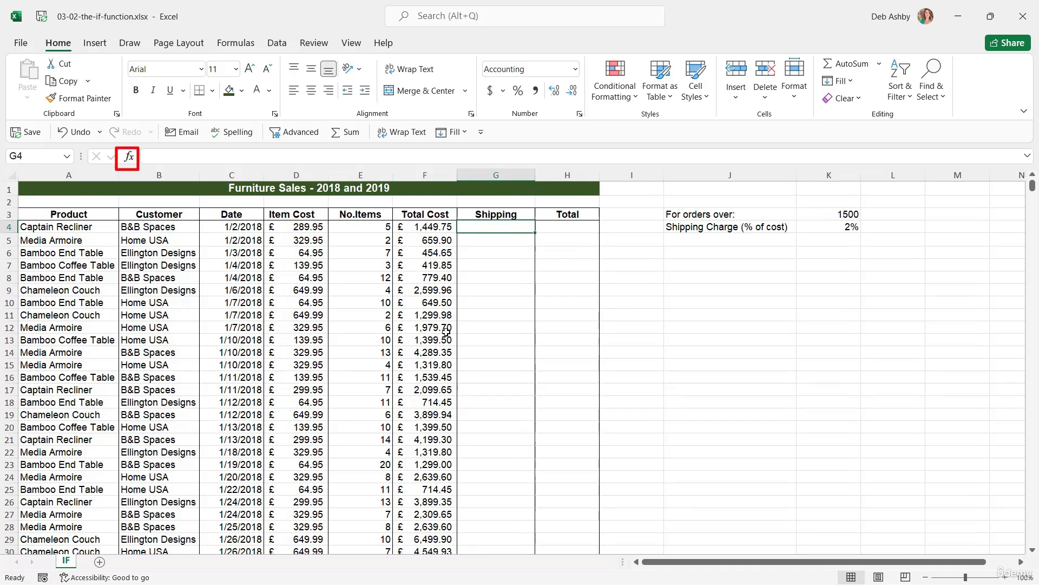
Search the function library for IF from cell G4, without inserting it
{"action": "left_click", "coordinate": [130, 159]}
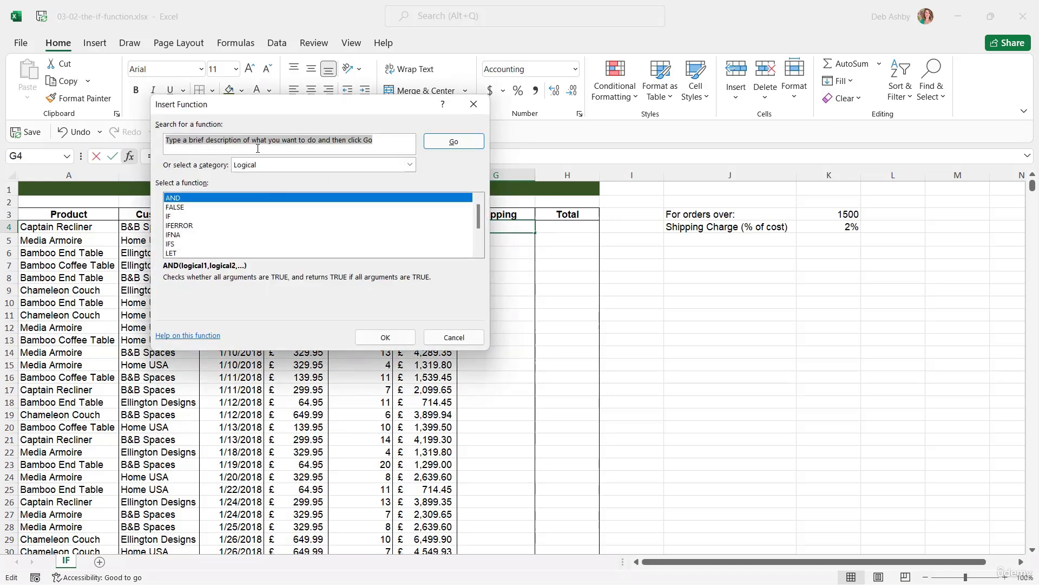
{"action": "type", "text": "IF"}
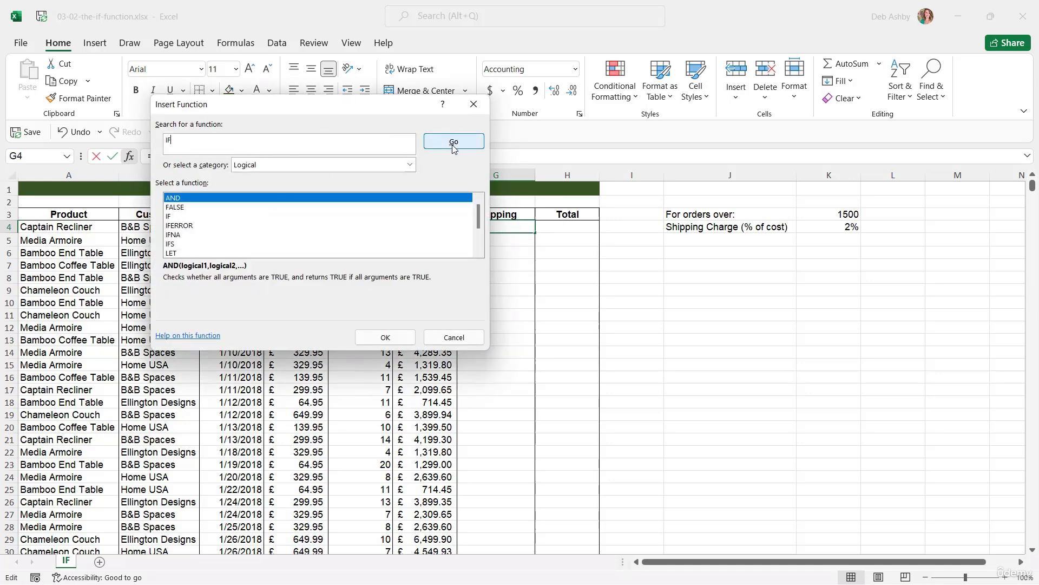
{"action": "left_click", "coordinate": [453, 142]}
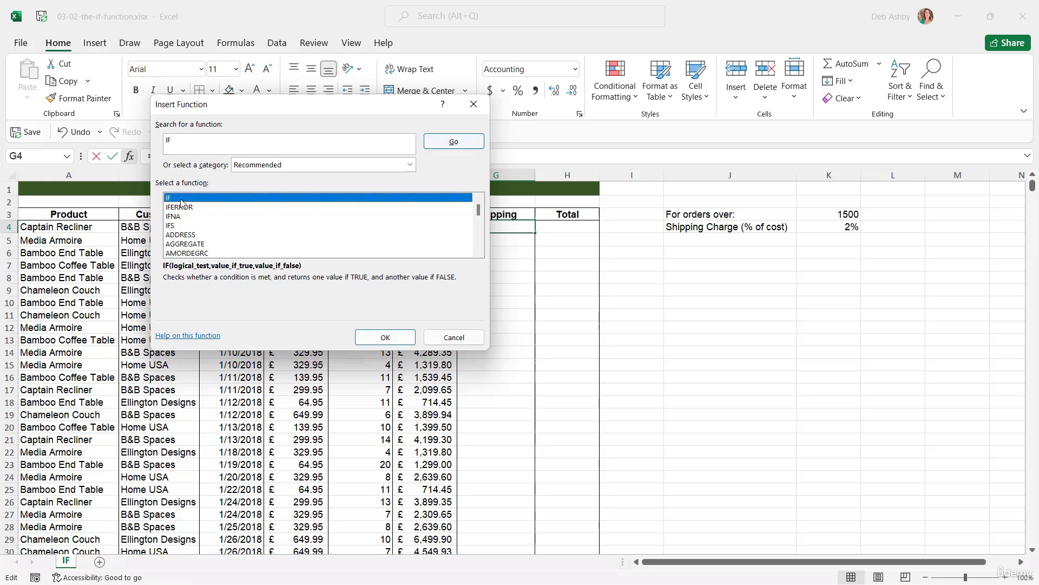
{"action": "left_click", "coordinate": [455, 338]}
{"action": "left_click", "coordinate": [236, 44]}
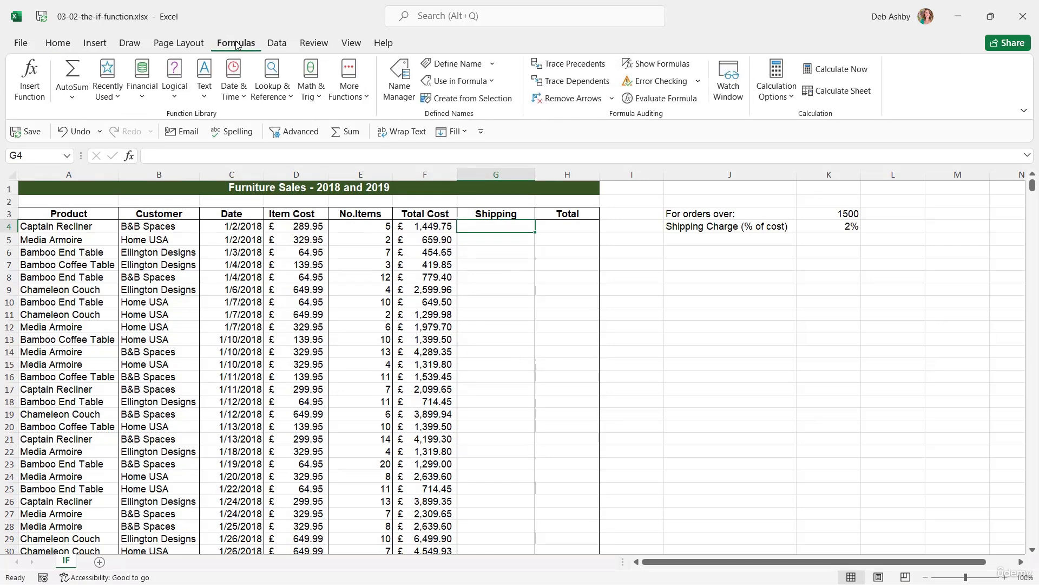
{"action": "left_click", "coordinate": [174, 97]}
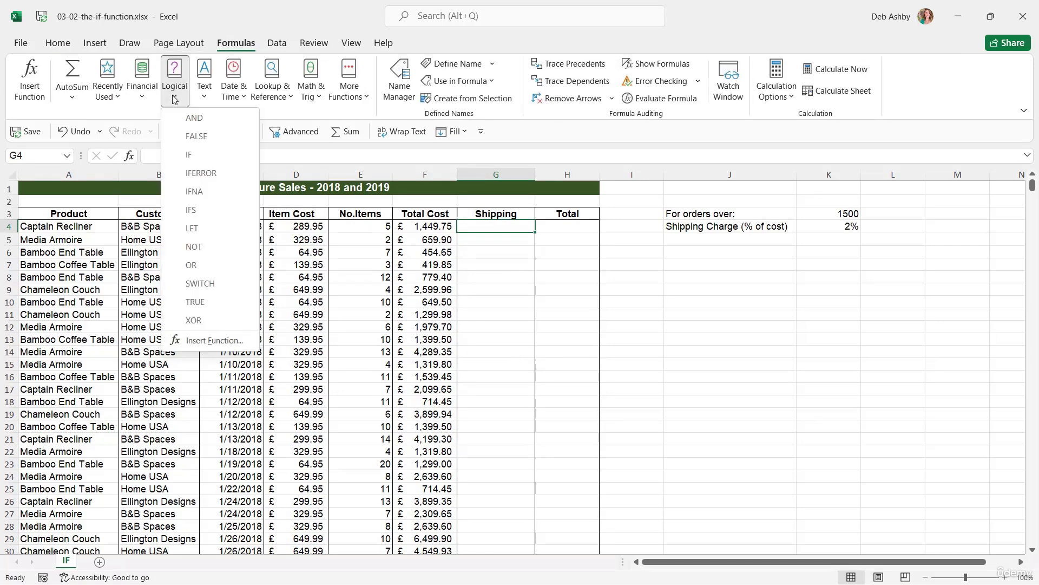
{"action": "left_click", "coordinate": [189, 155]}
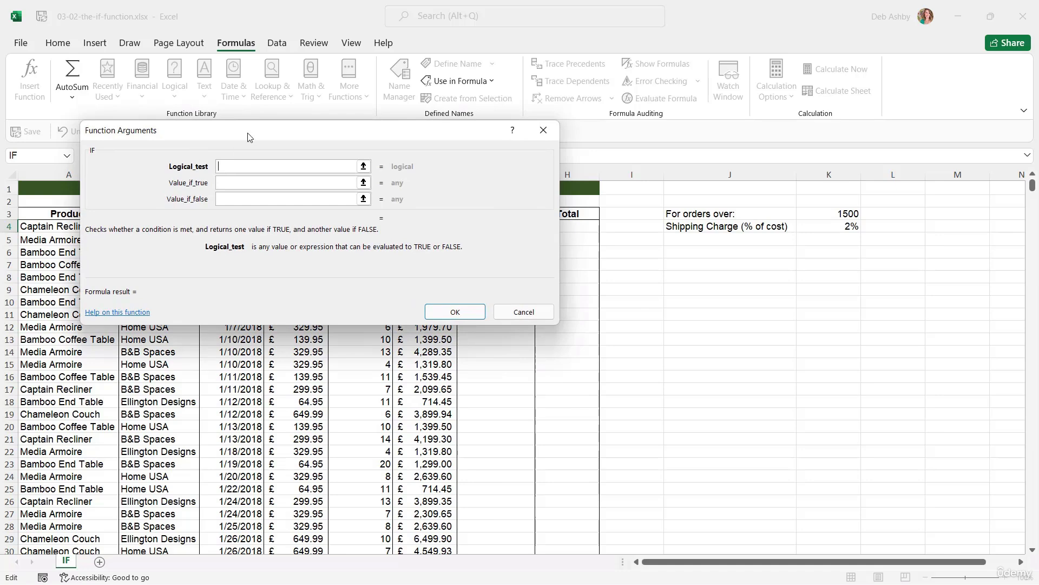
{"action": "left_click_drag", "start_coordinate": [247, 136], "coordinate": [642, 279]}
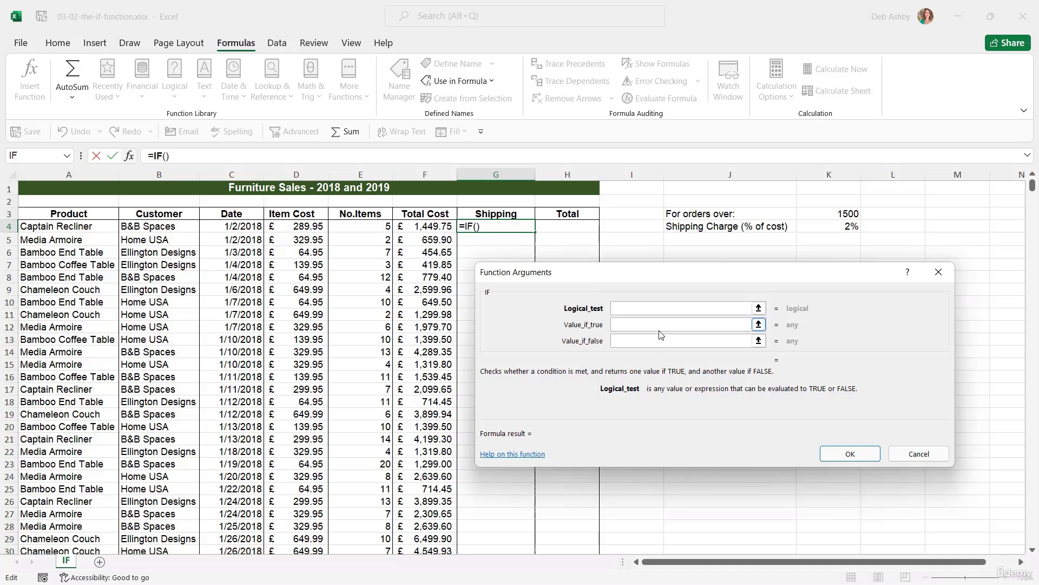
{"action": "left_click", "coordinate": [919, 453]}
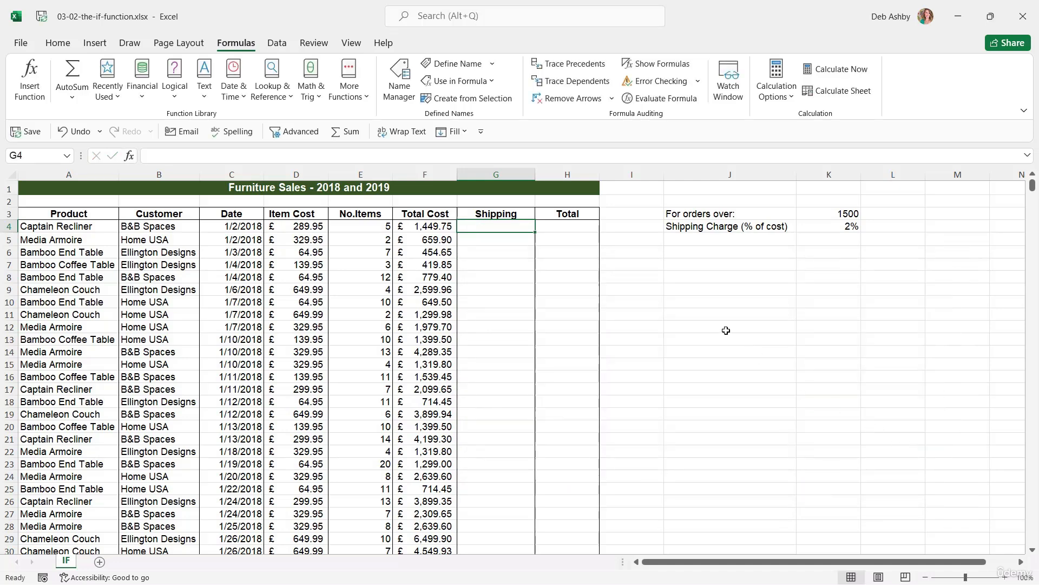
Examine the Furniture Sales columns, the Total Cost formulas, and the order threshold and shipping charge in K3:K4
{"action": "left_click", "coordinate": [726, 329]}
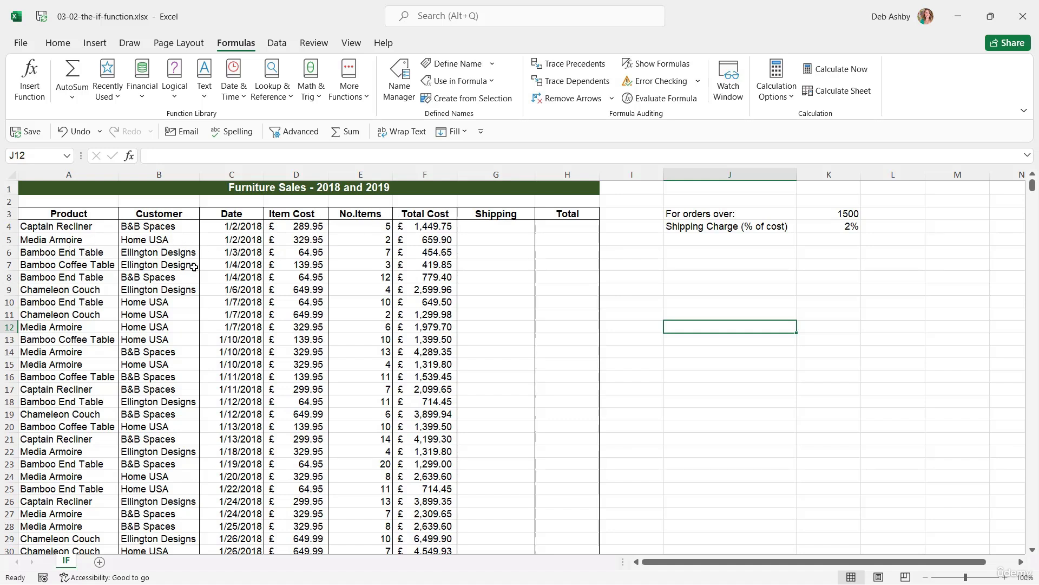
{"action": "left_click", "coordinate": [62, 224]}
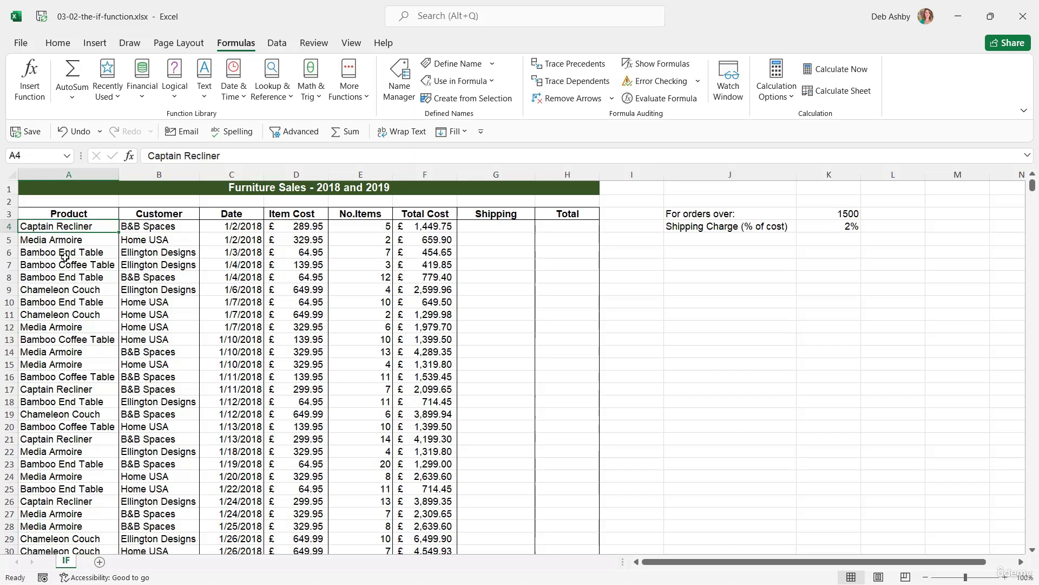
{"action": "left_click", "coordinate": [157, 230]}
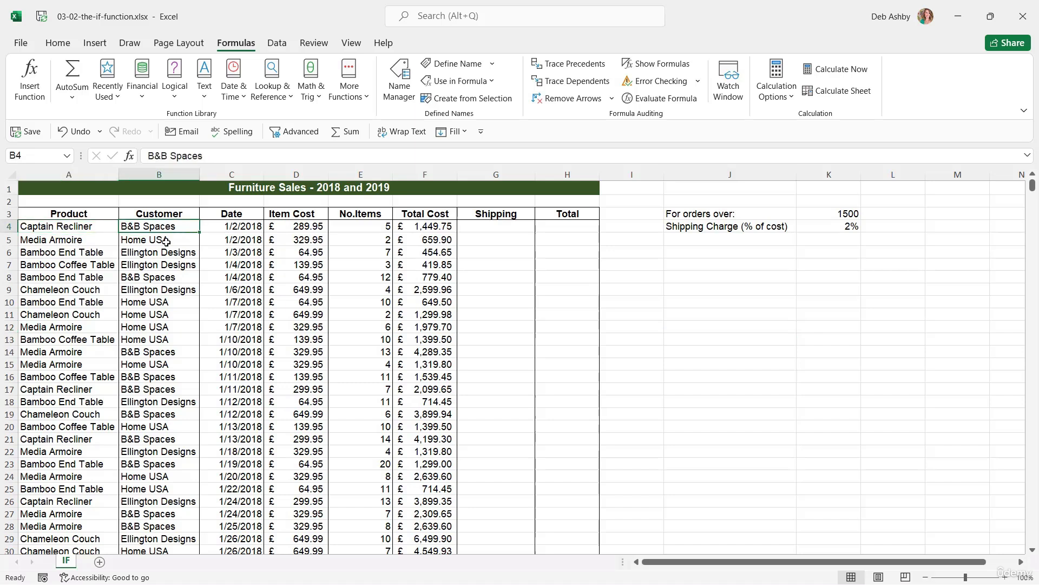
{"action": "left_click", "coordinate": [231, 241]}
{"action": "left_click", "coordinate": [295, 236]}
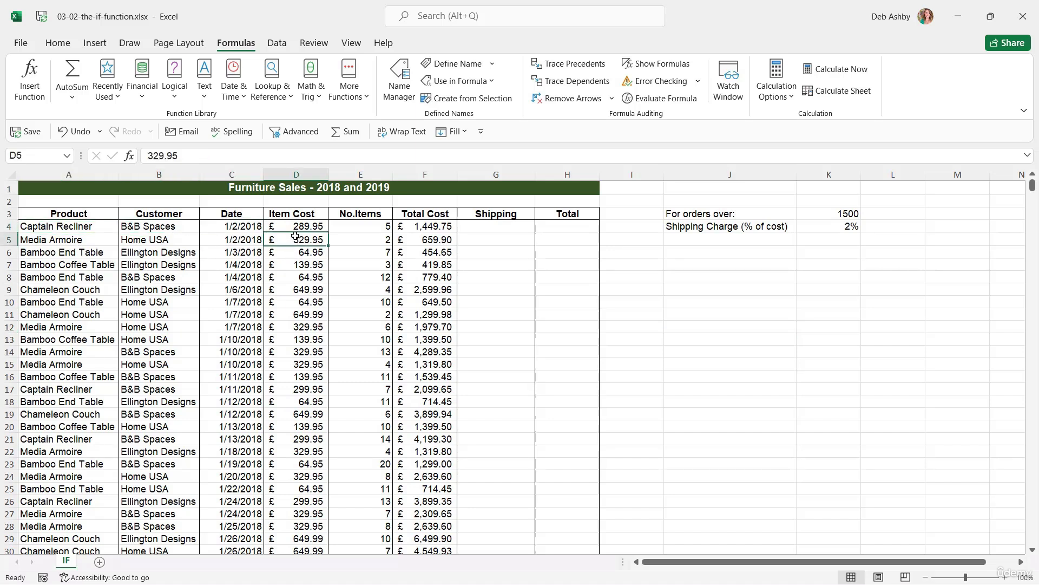
{"action": "left_click", "coordinate": [367, 241]}
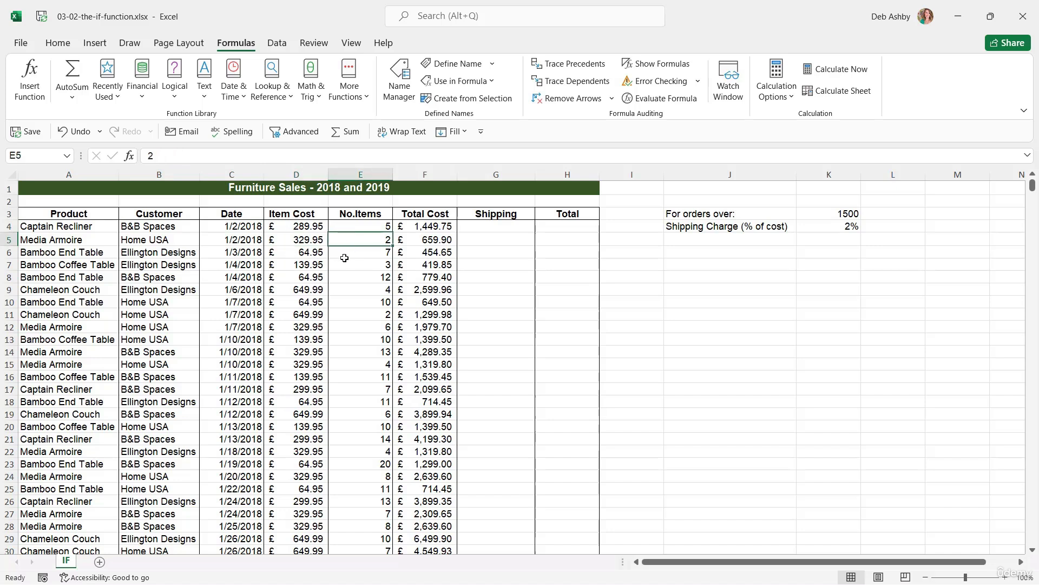
{"action": "left_click", "coordinate": [421, 242]}
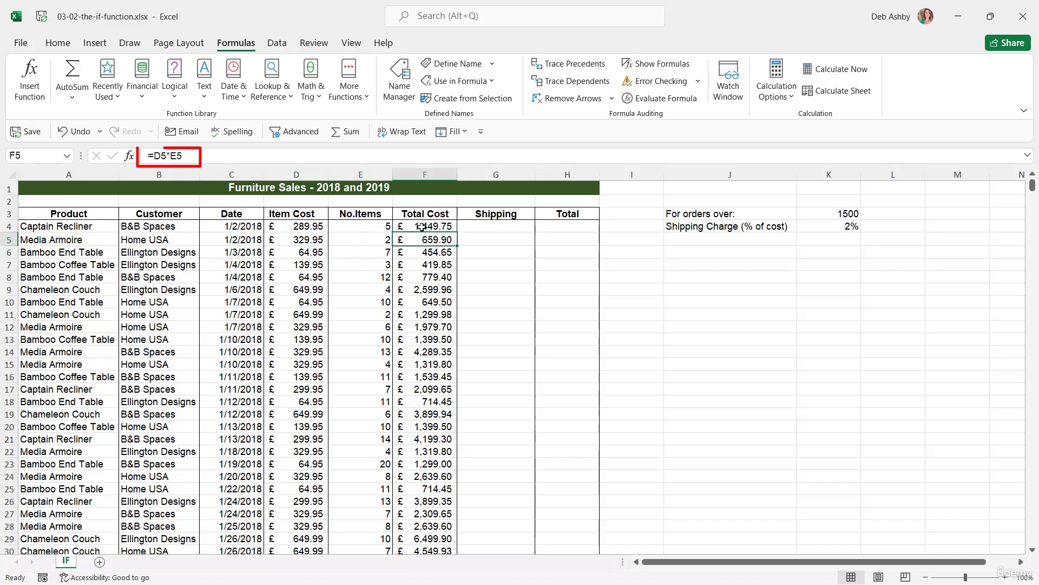
{"action": "left_click", "coordinate": [421, 227]}
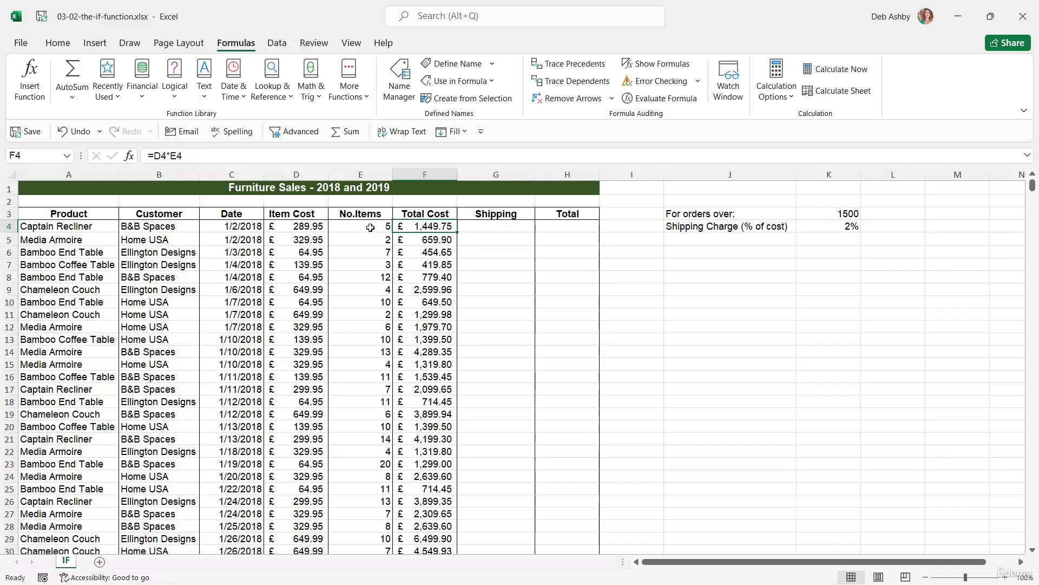
{"action": "left_click", "coordinate": [501, 228]}
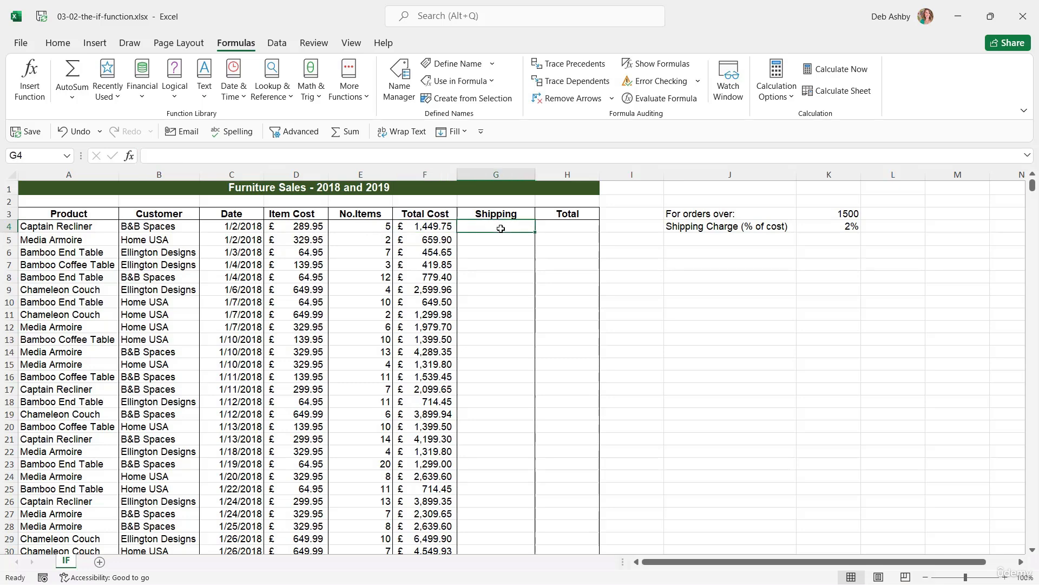
{"action": "left_click", "coordinate": [559, 230]}
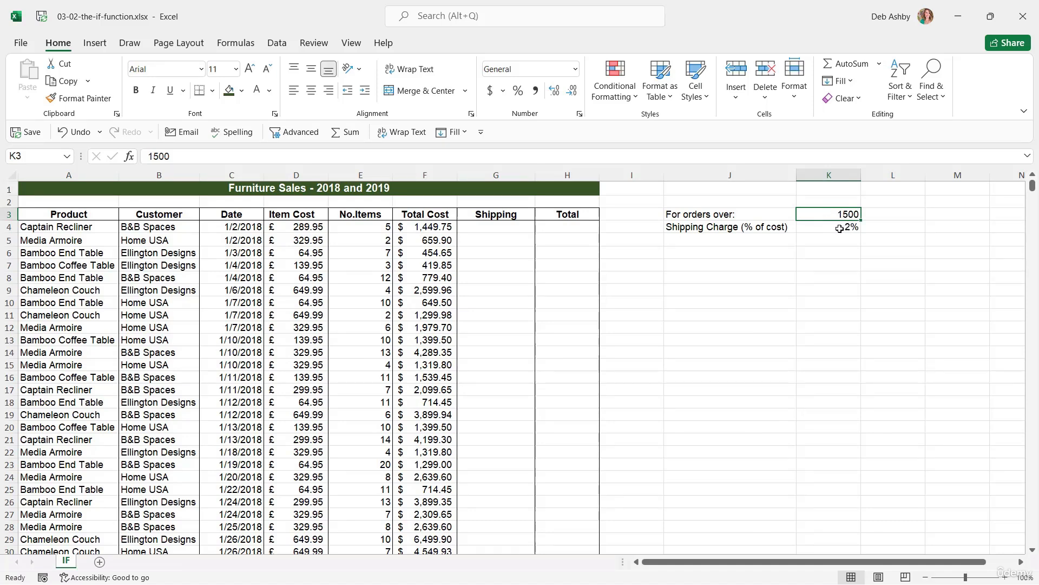
{"action": "left_click", "coordinate": [838, 228]}
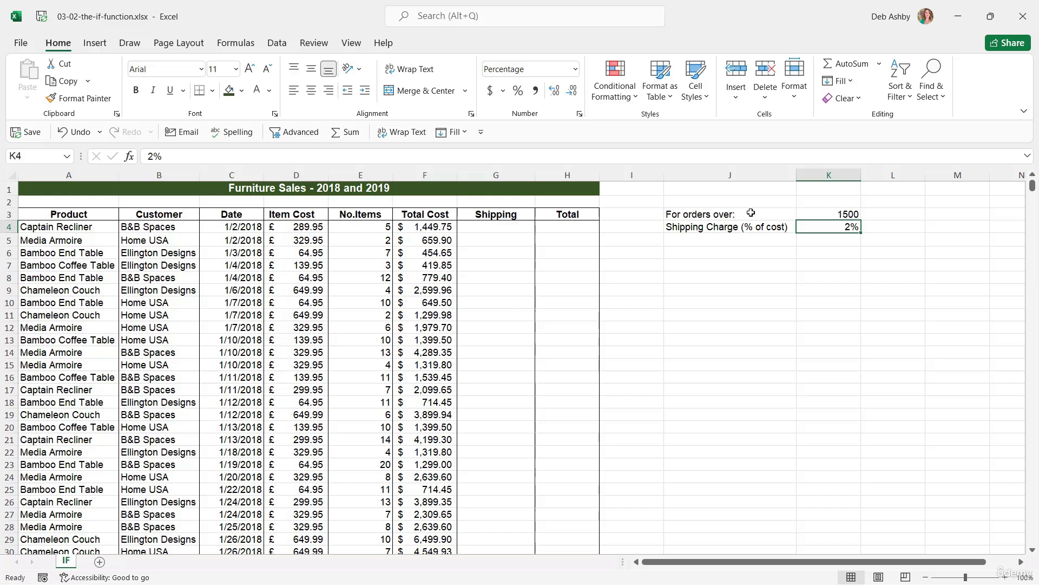
Widen the Shipping column G and insert the logical function IF in G4 through its function arguments dialog
{"action": "left_click_drag", "start_coordinate": [535, 175], "coordinate": [587, 176]}
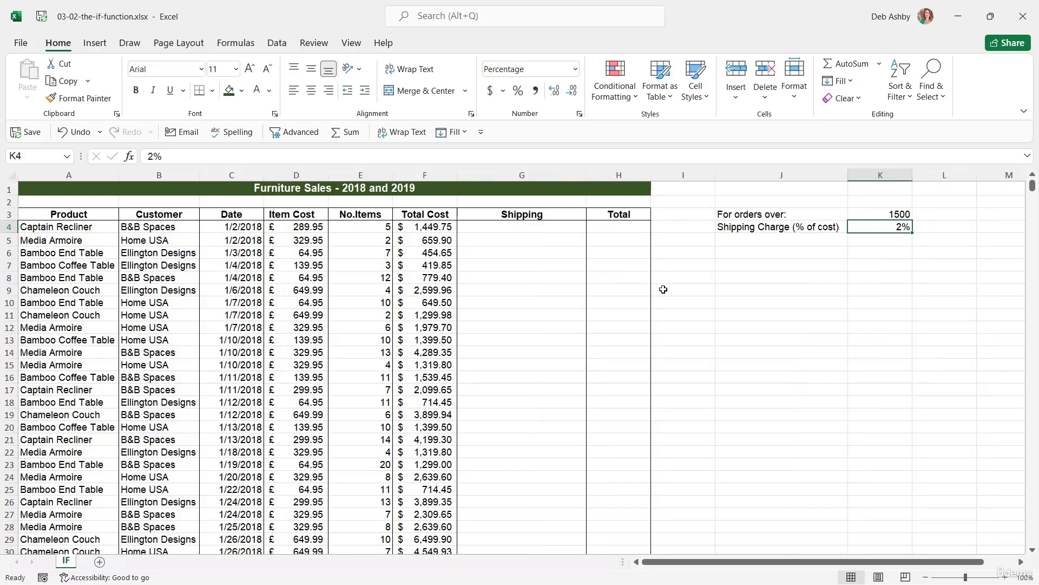
{"action": "left_click", "coordinate": [511, 227]}
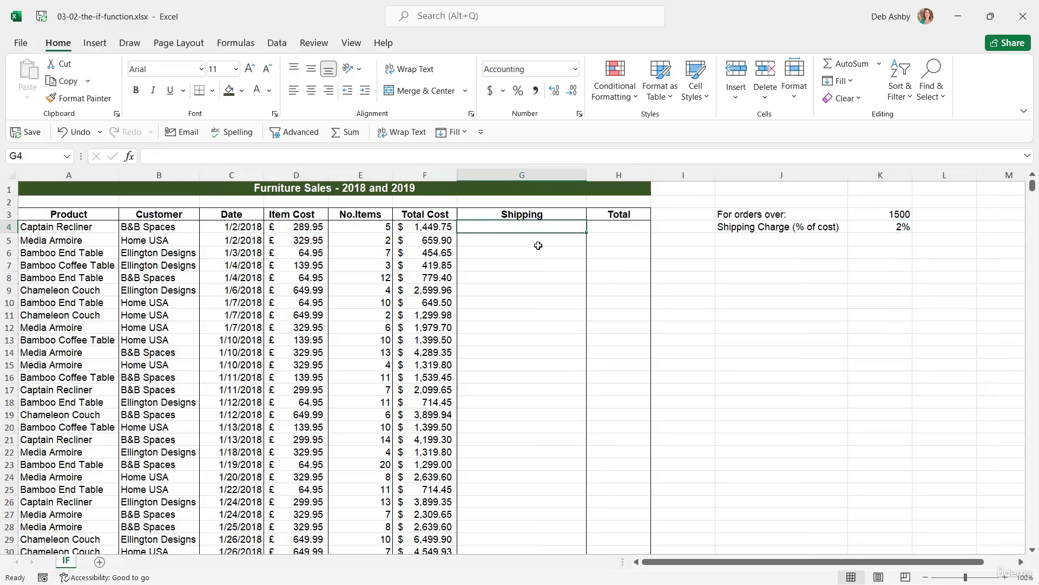
{"action": "left_click", "coordinate": [235, 43]}
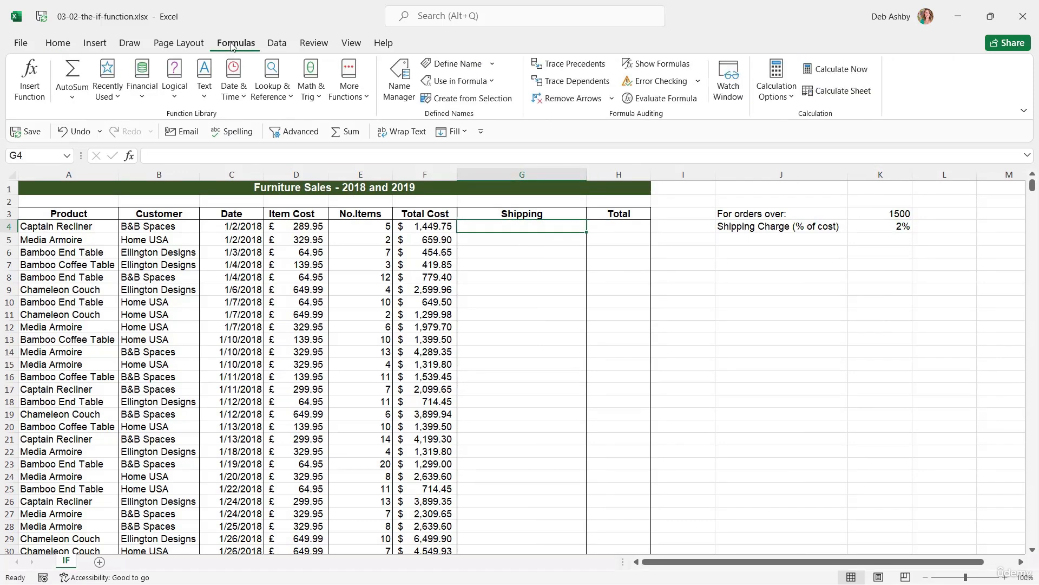
{"action": "left_click", "coordinate": [175, 93]}
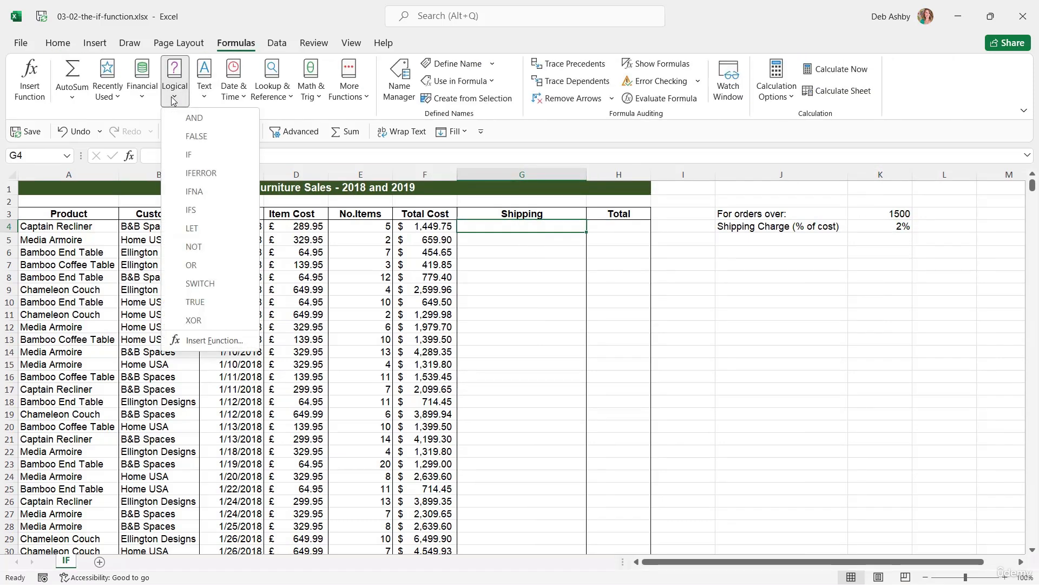
{"action": "left_click", "coordinate": [184, 157]}
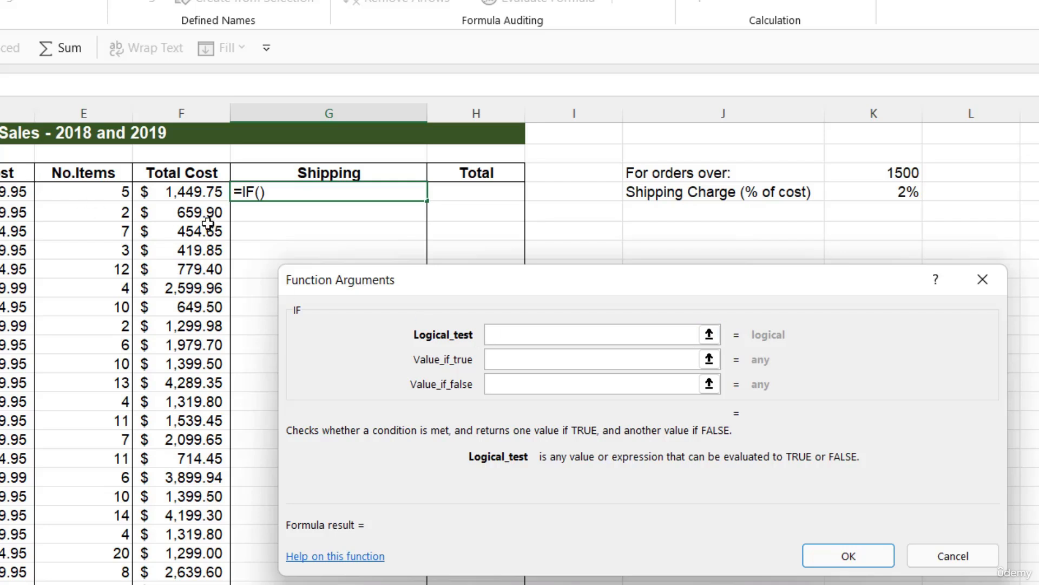
Build the G4 logical test as F4>K3, replacing the typed 1500 with the reference to the order threshold cell
{"action": "left_click", "coordinate": [190, 191]}
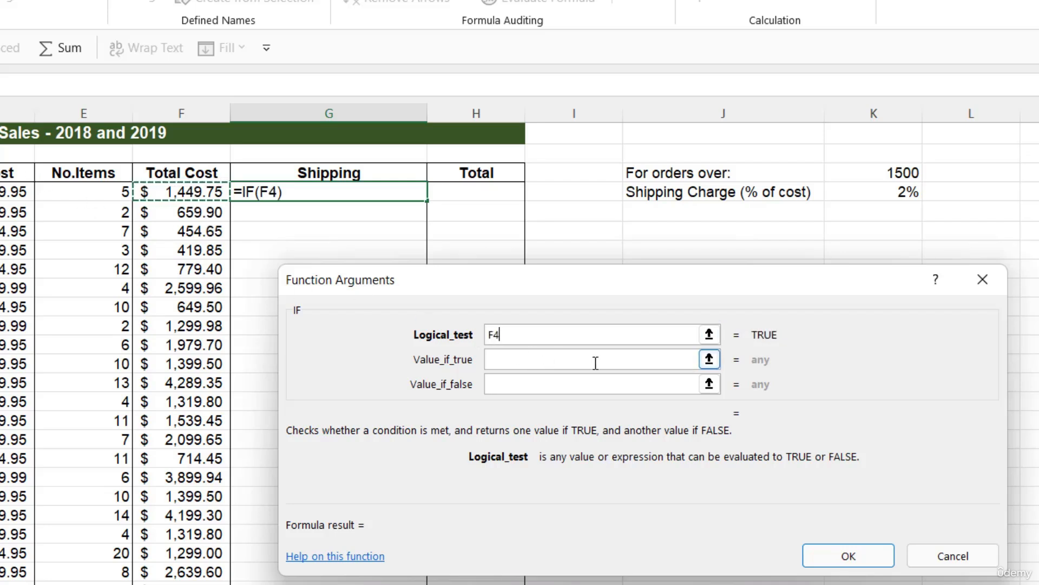
{"action": "type", "text": ">"}
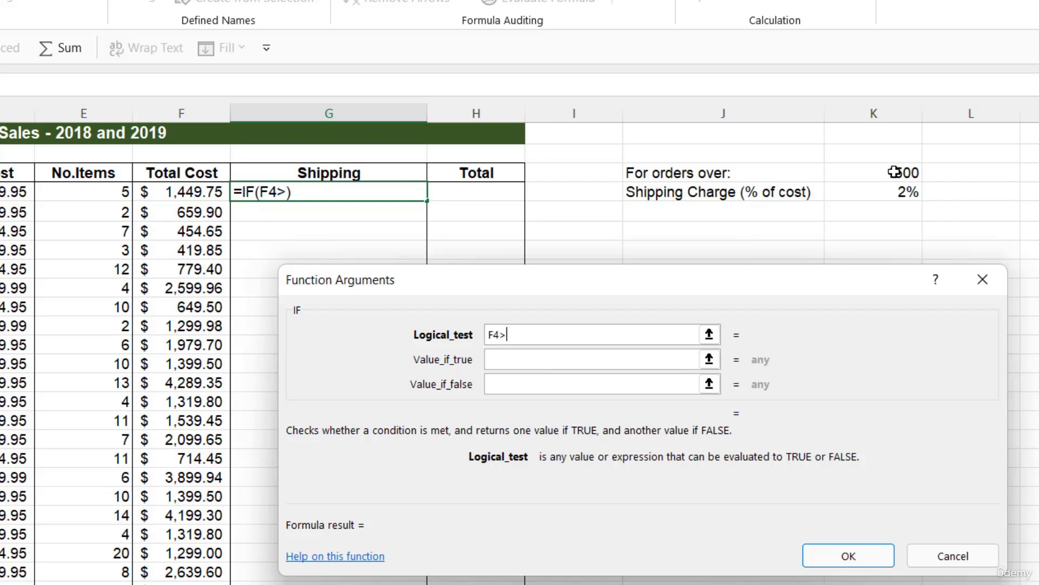
{"action": "type", "text": "1500"}
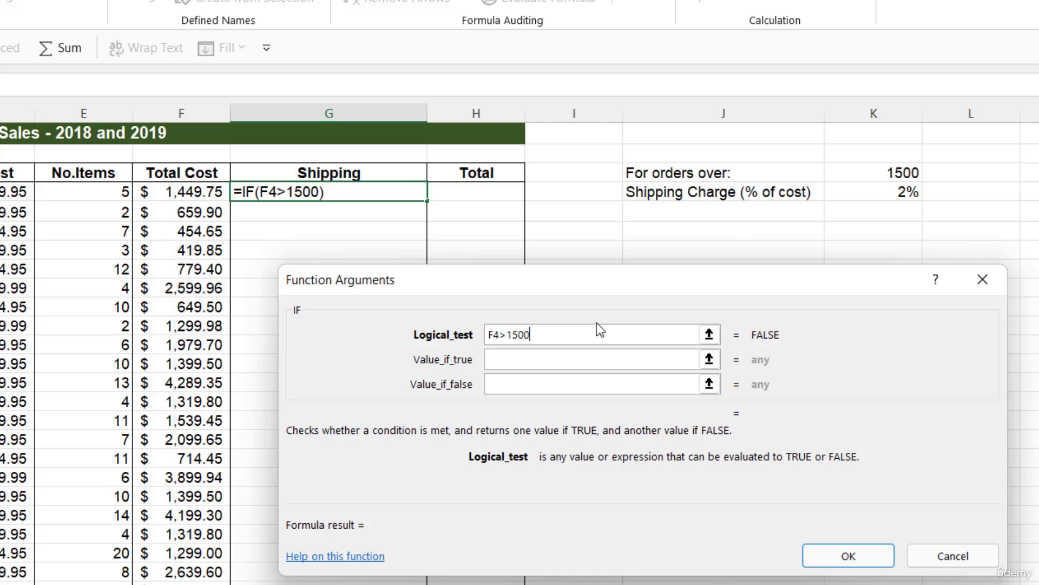
{"action": "key", "text": "BackSpace"}
{"action": "key", "text": "BackSpace"}
{"action": "key", "text": "BackSpace"}
{"action": "key", "text": "BackSpace"}
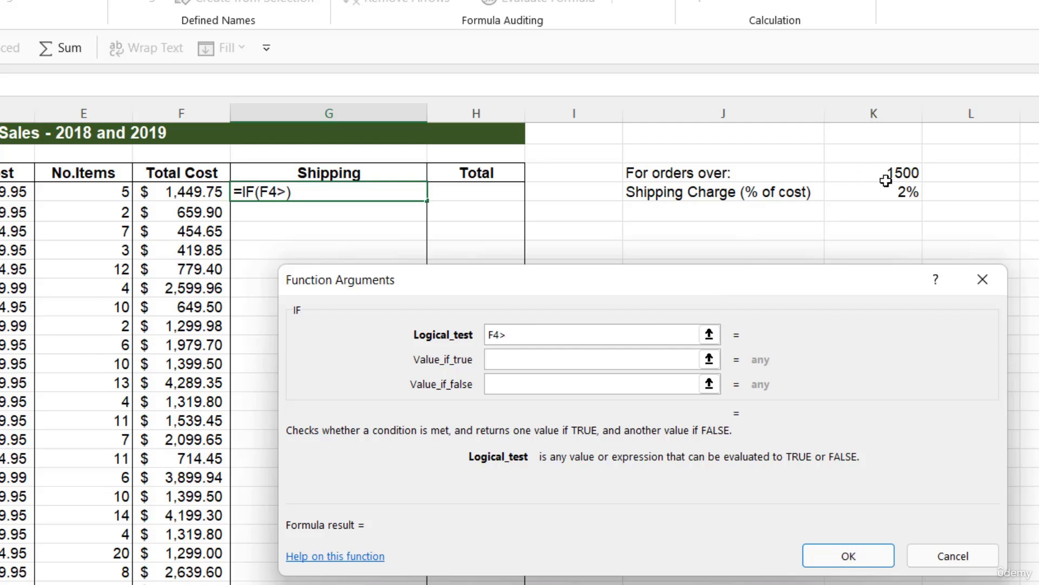
{"action": "left_click", "coordinate": [864, 175]}
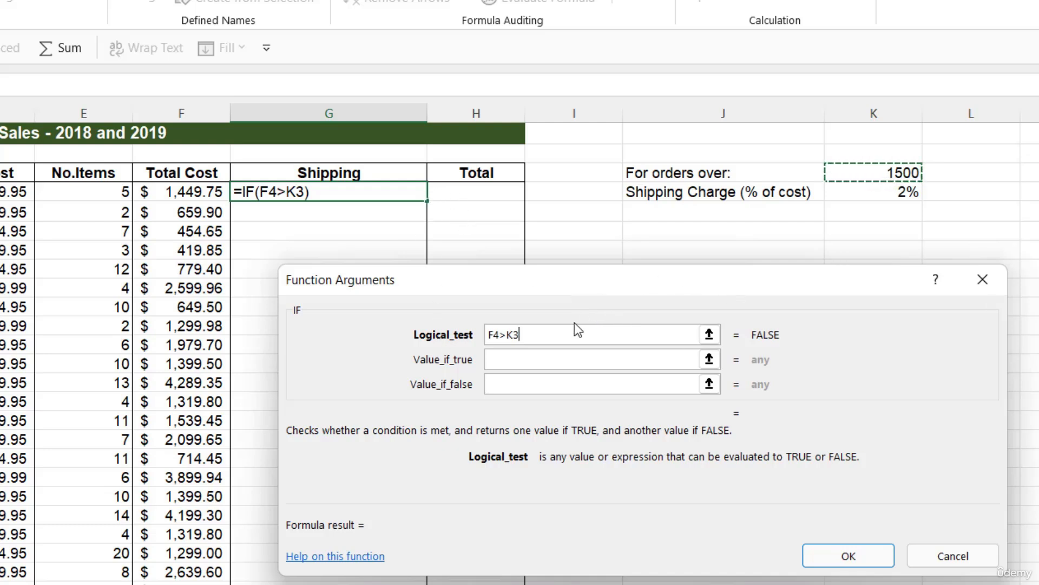
Make the K3 reference absolute in the logical test and set the value if true to F4*$K$4
{"action": "key", "text": "F4"}
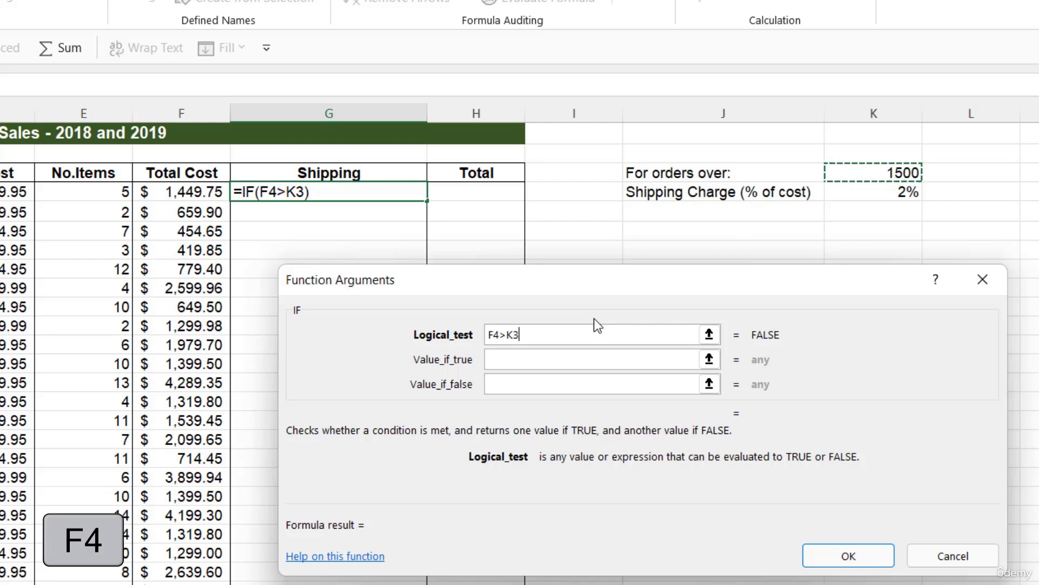
{"action": "key", "text": "F4"}
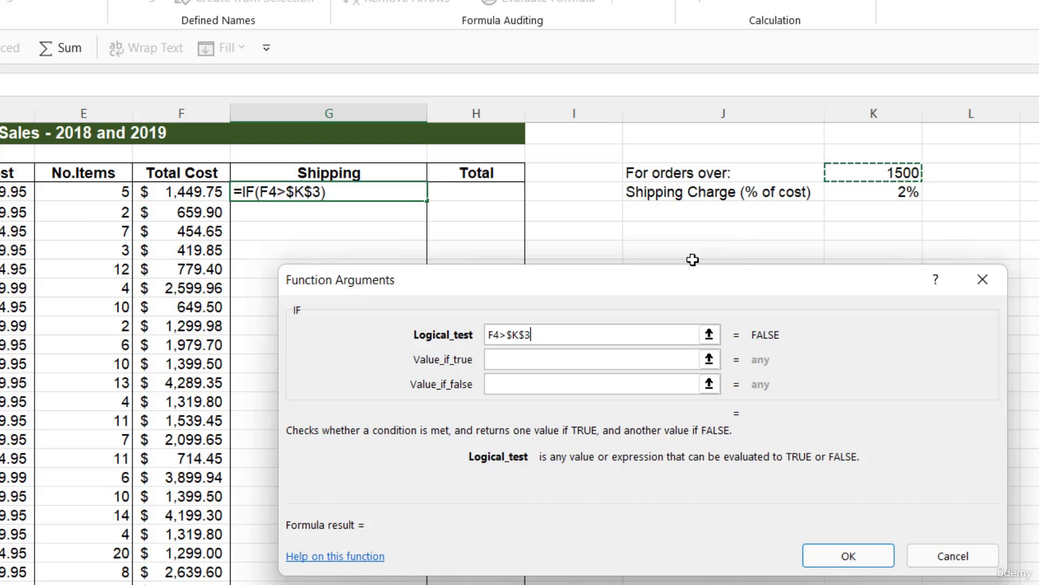
{"action": "left_click", "coordinate": [502, 360]}
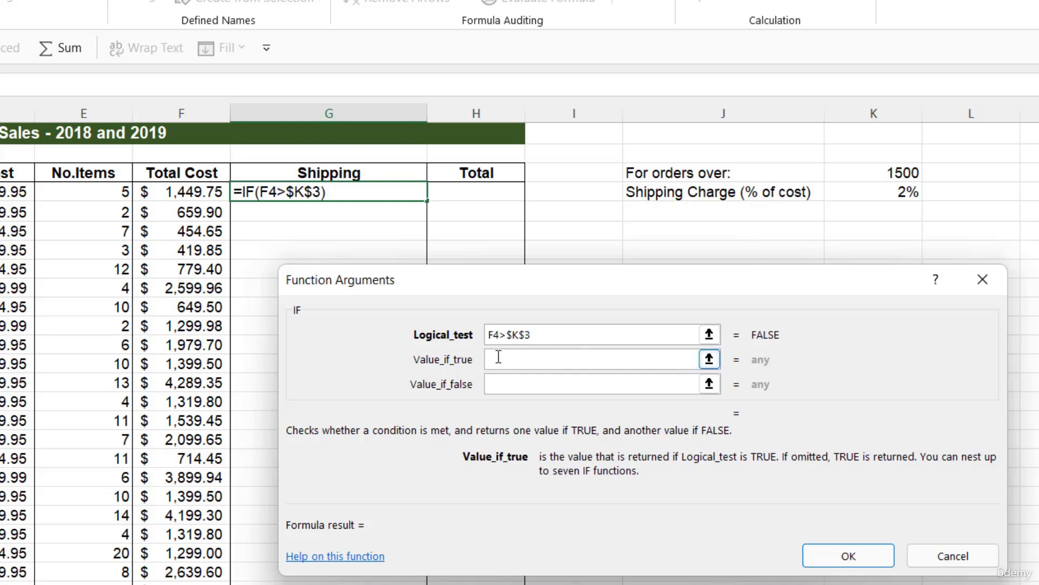
{"action": "left_click", "coordinate": [184, 192]}
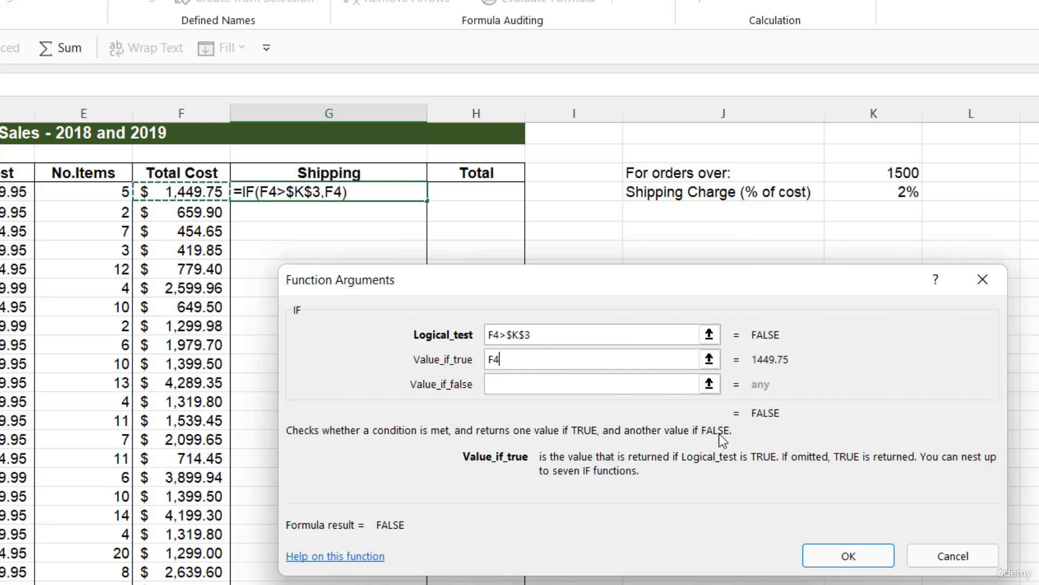
{"action": "type", "text": "*"}
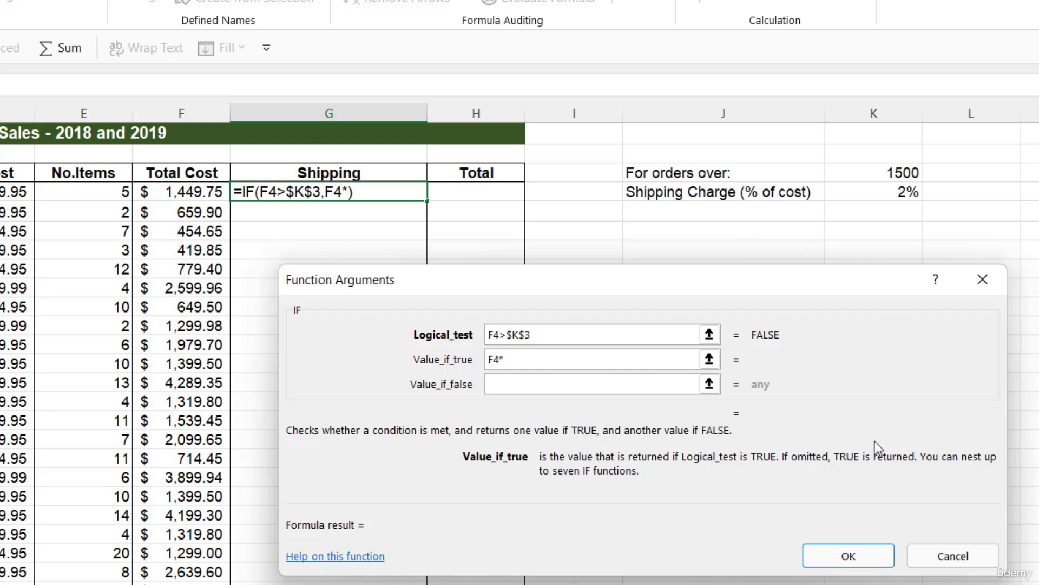
{"action": "left_click", "coordinate": [905, 196]}
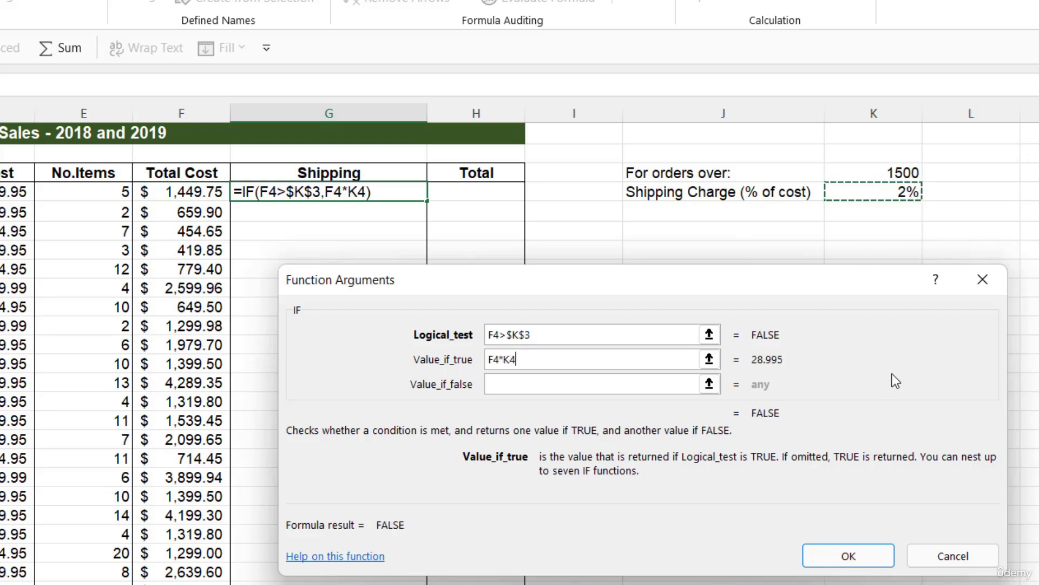
{"action": "key", "text": "F4"}
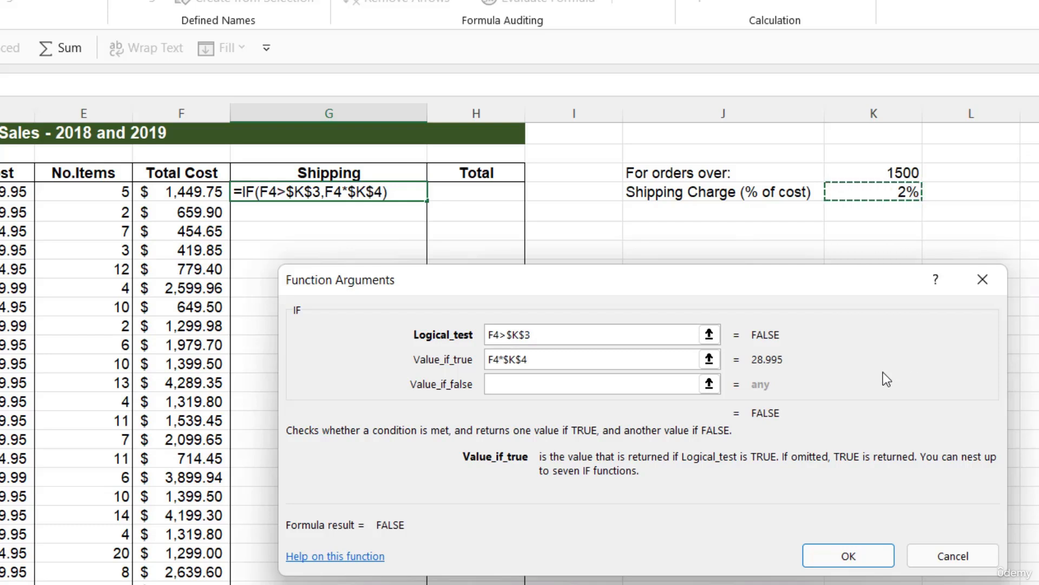
Complete the G4 IF formula with 0 as the value if false and fill it down the Shipping column
{"action": "left_click", "coordinate": [501, 384]}
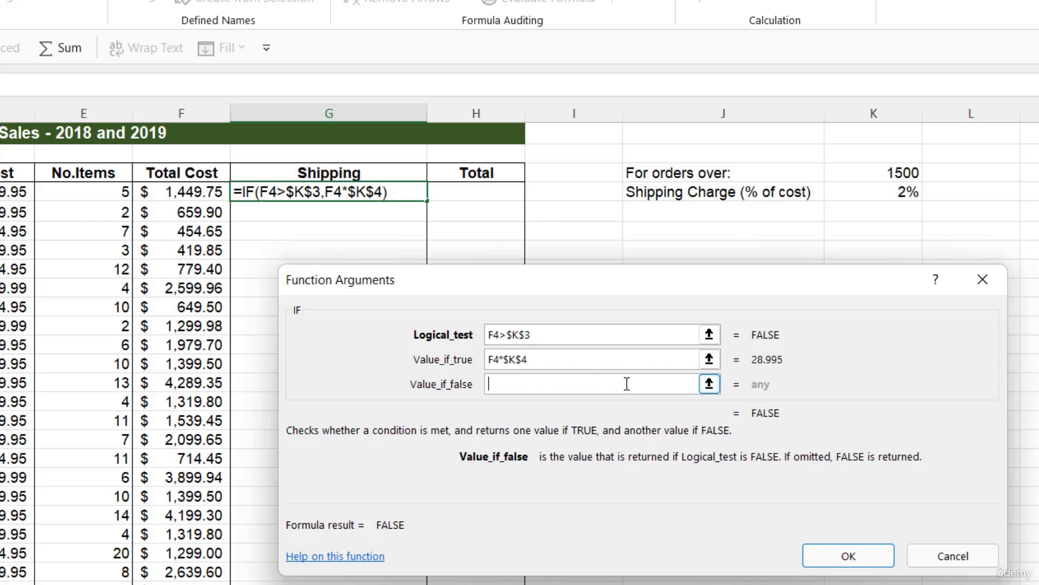
{"action": "type", "text": "0"}
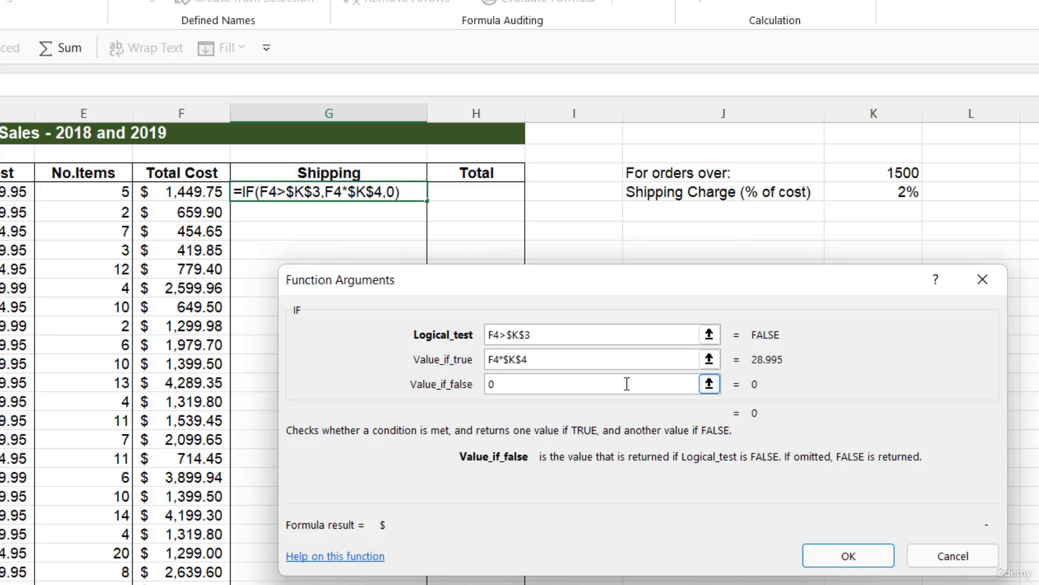
{"action": "left_click", "coordinate": [840, 555]}
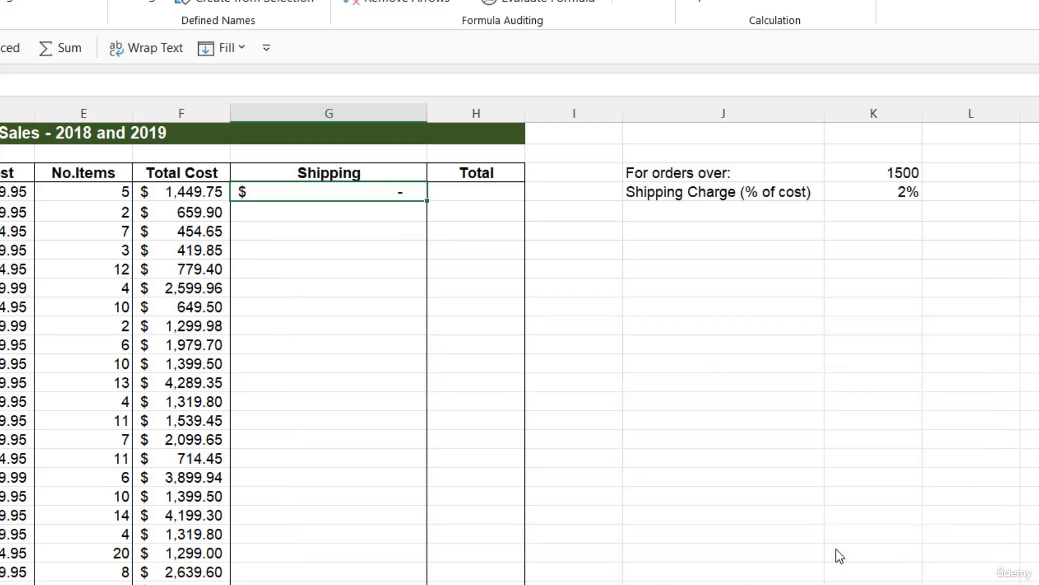
{"action": "double_click", "coordinate": [427, 201]}
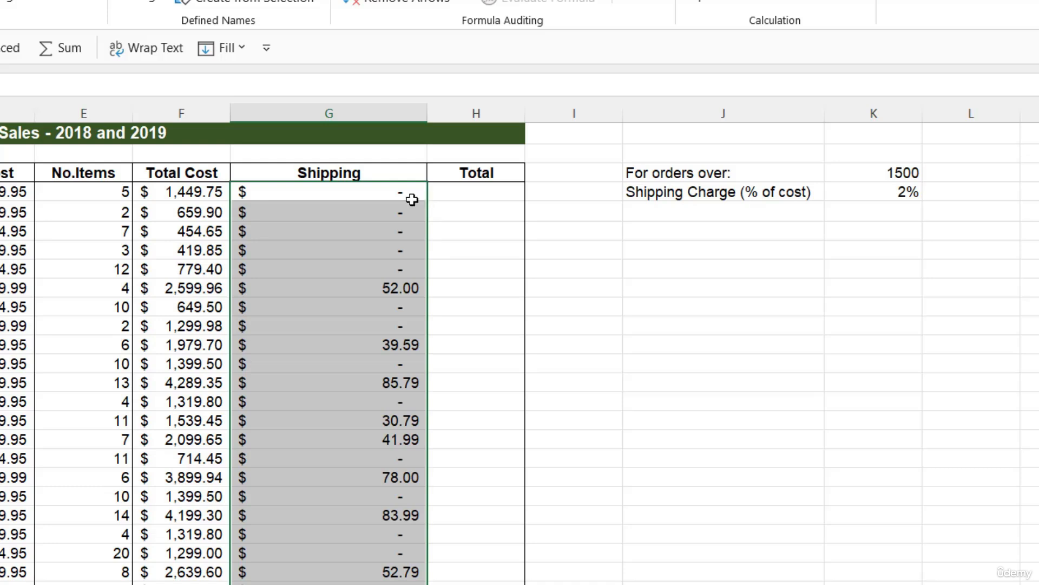
Compare the Shipping results in column G with the Total Cost values for orders below and above the threshold
{"action": "left_click_drag", "start_coordinate": [341, 194], "coordinate": [317, 269]}
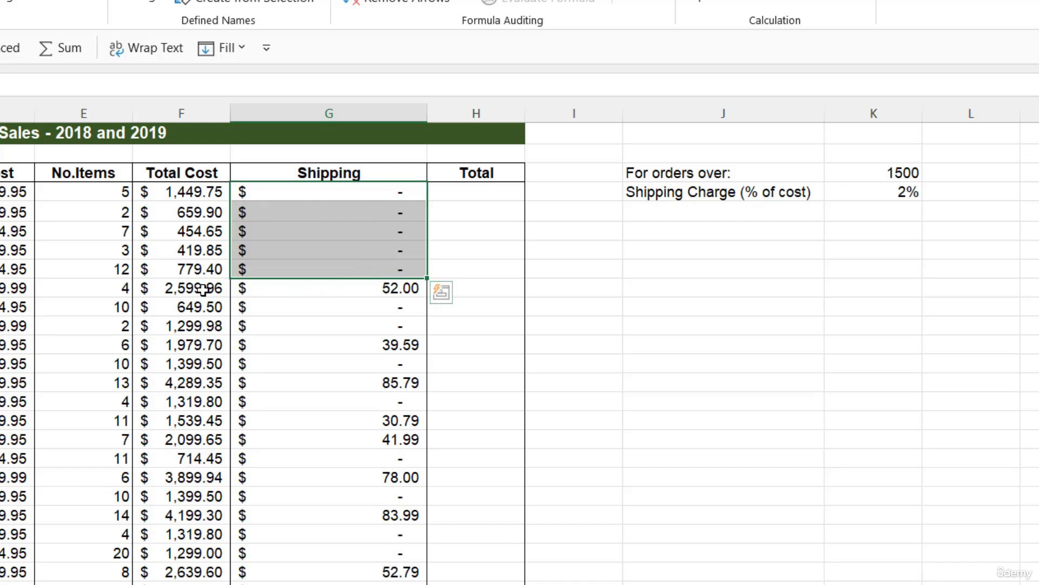
{"action": "left_click_drag", "start_coordinate": [184, 290], "coordinate": [352, 287]}
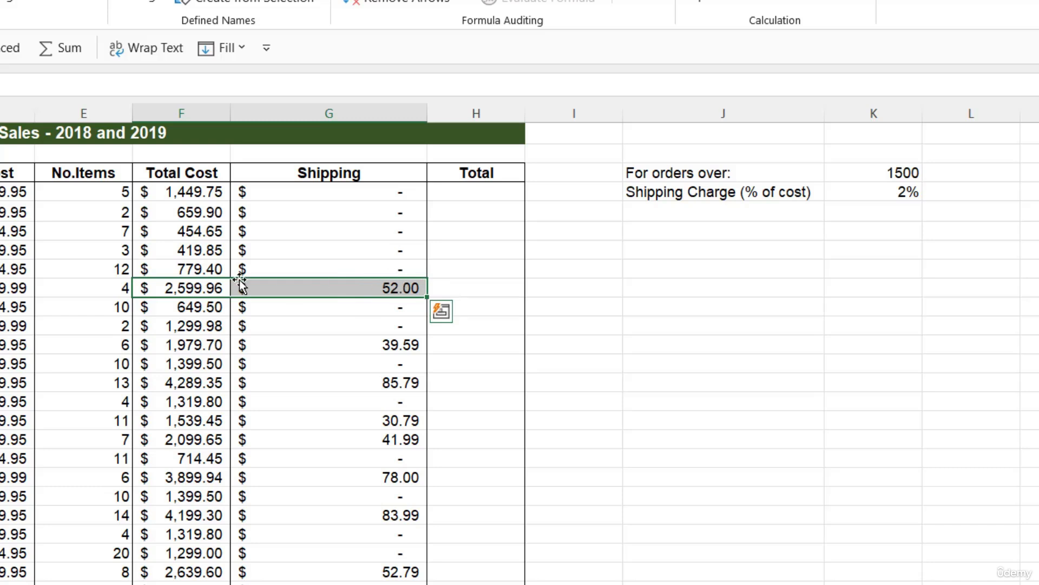
{"action": "left_click_drag", "start_coordinate": [180, 344], "coordinate": [418, 341]}
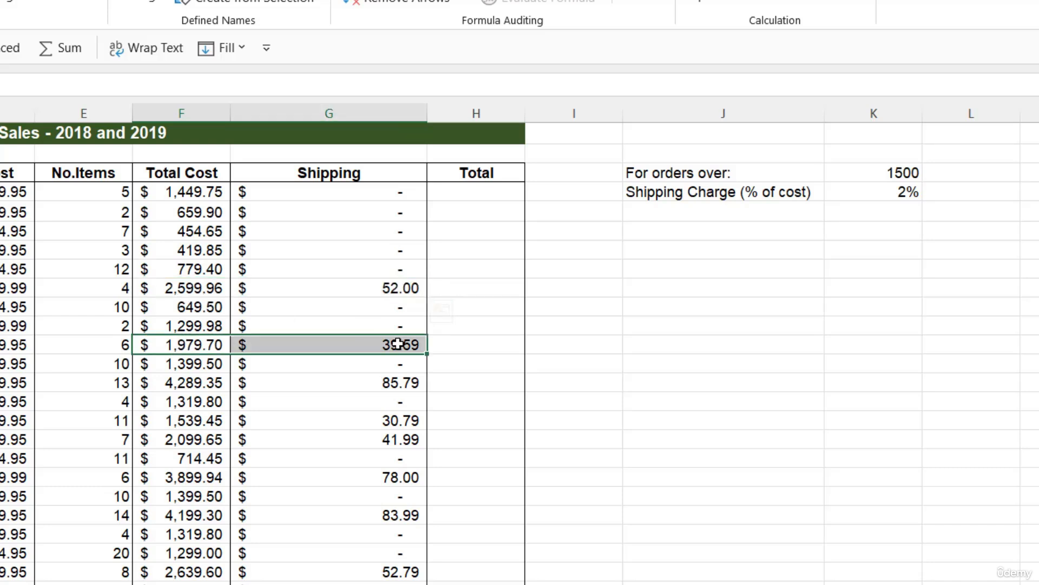
{"action": "left_click", "coordinate": [574, 363]}
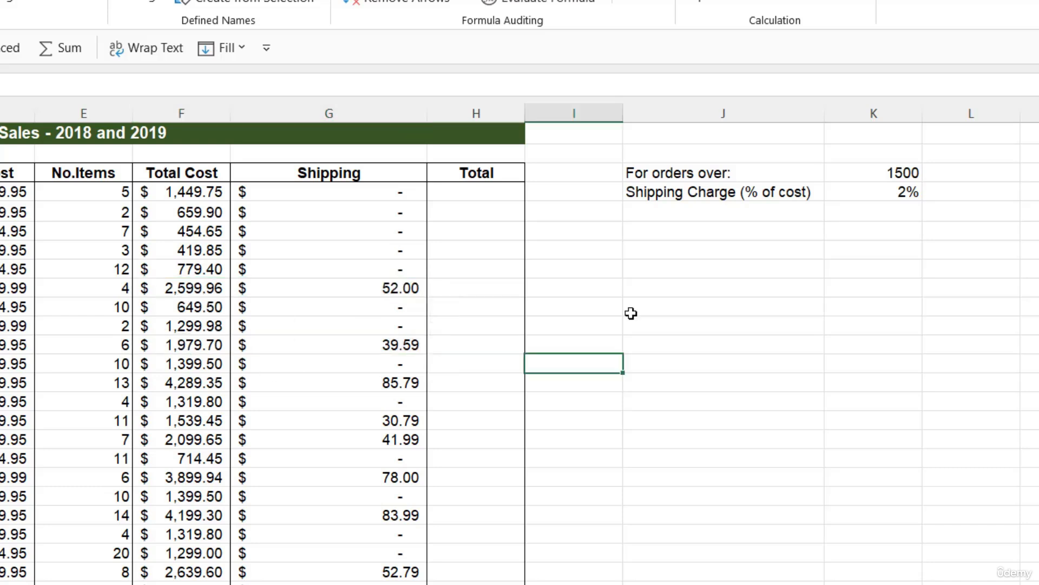
Enter =SUM(F4+G4) in H4 and fill it down the Total column
{"action": "left_click", "coordinate": [469, 193]}
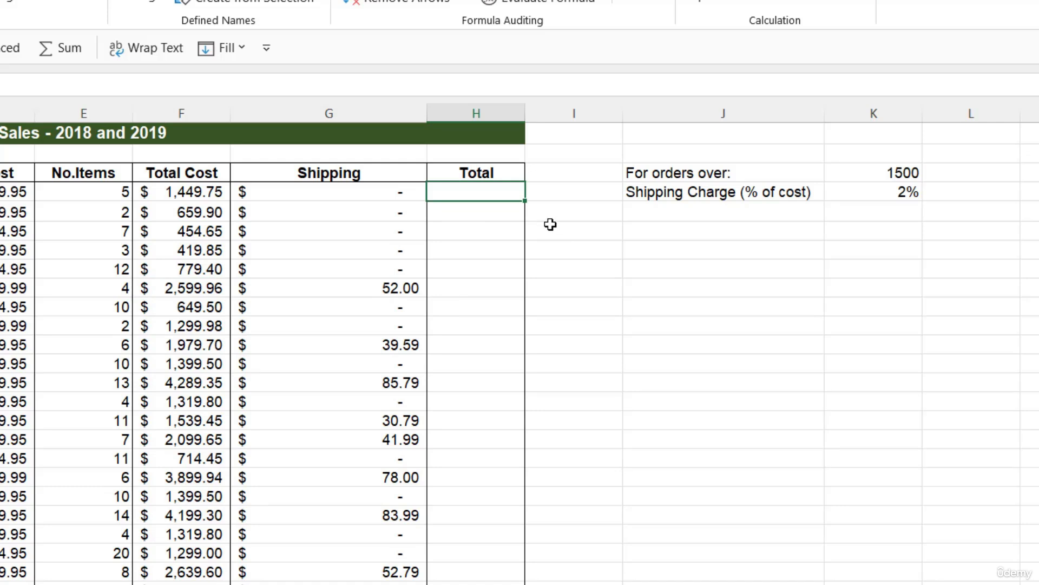
{"action": "type", "text": "=SUM("}
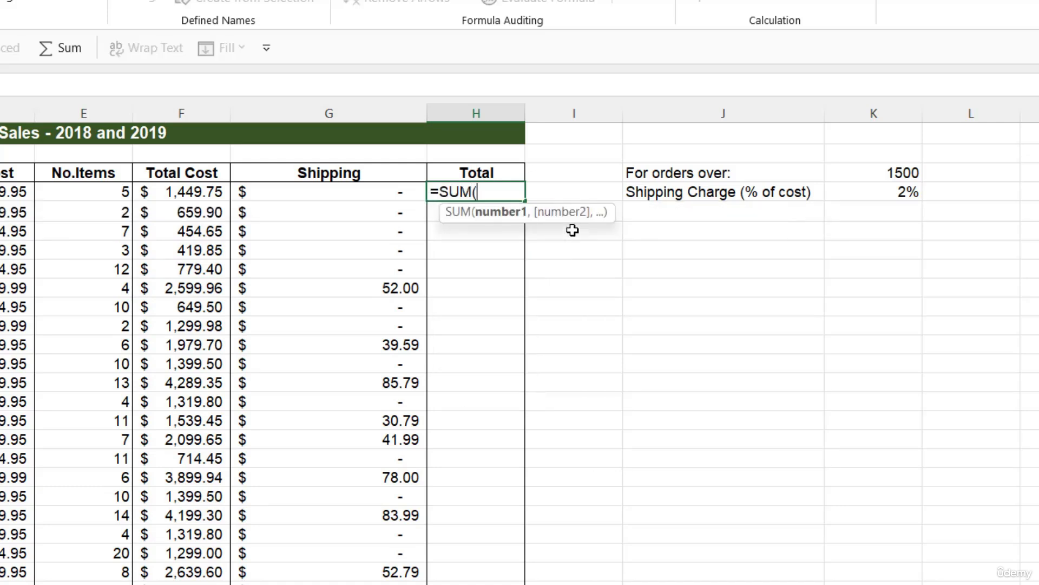
{"action": "left_click", "coordinate": [216, 193]}
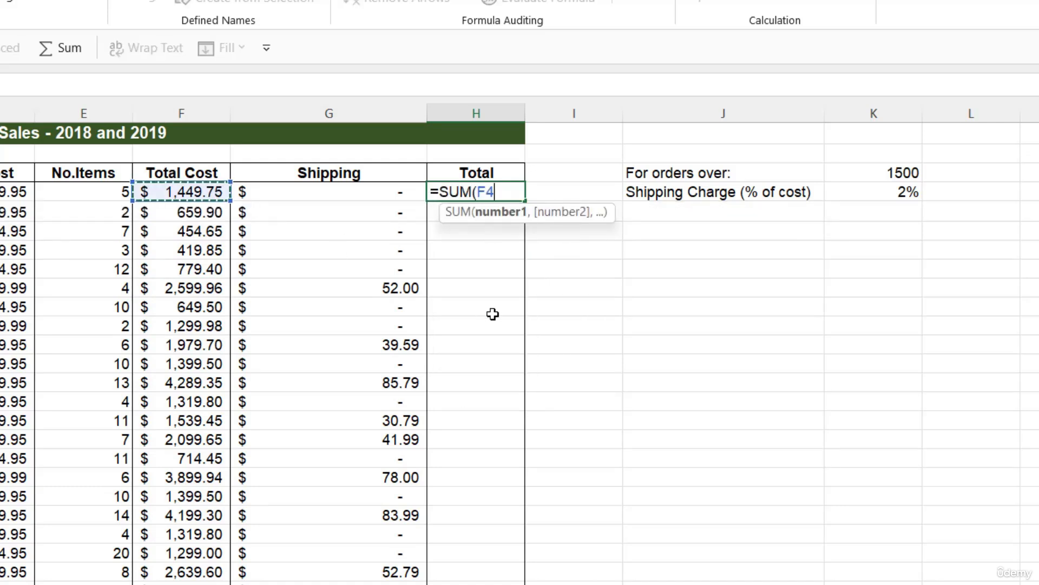
{"action": "type", "text": "+"}
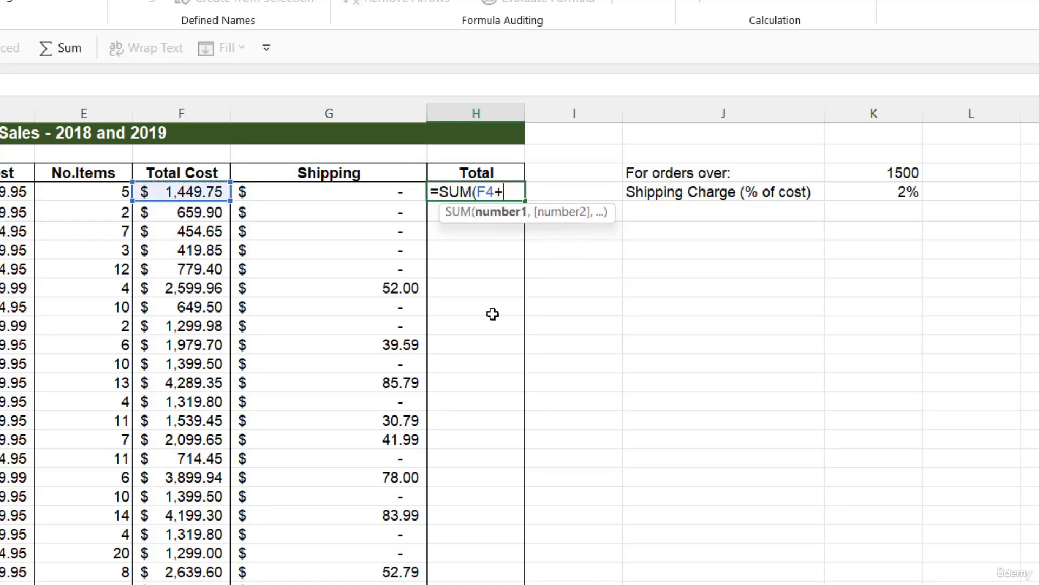
{"action": "left_click", "coordinate": [388, 196]}
{"action": "type", "text": ")"}
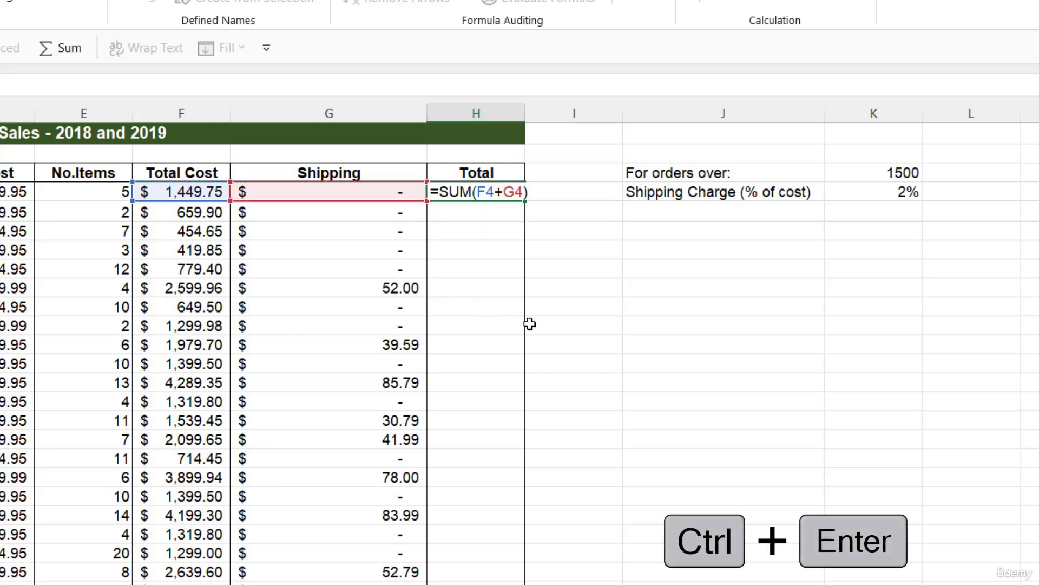
{"action": "key", "text": "ctrl+Return"}
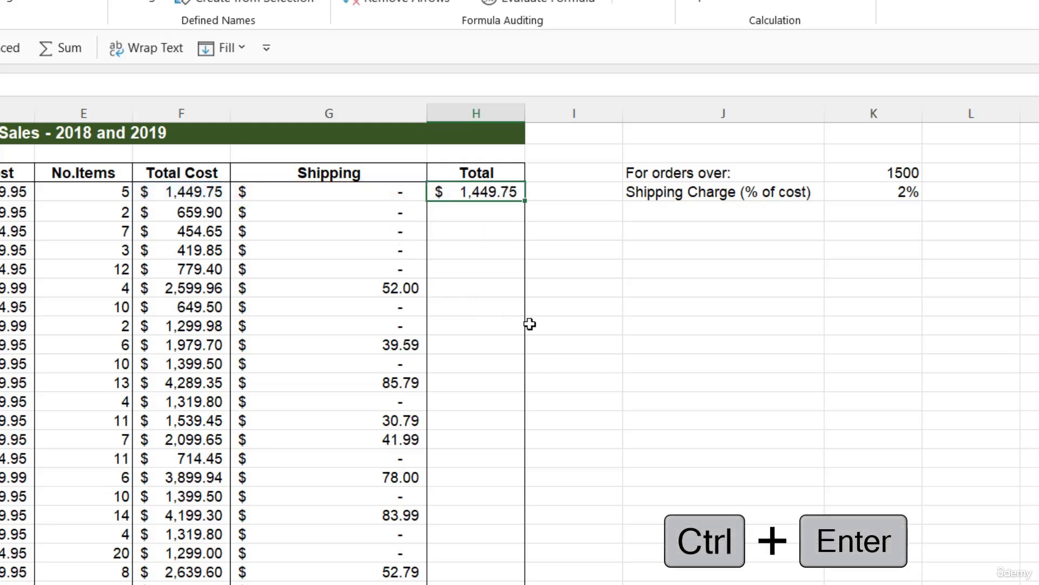
{"action": "double_click", "coordinate": [527, 201]}
{"action": "left_click", "coordinate": [685, 349]}
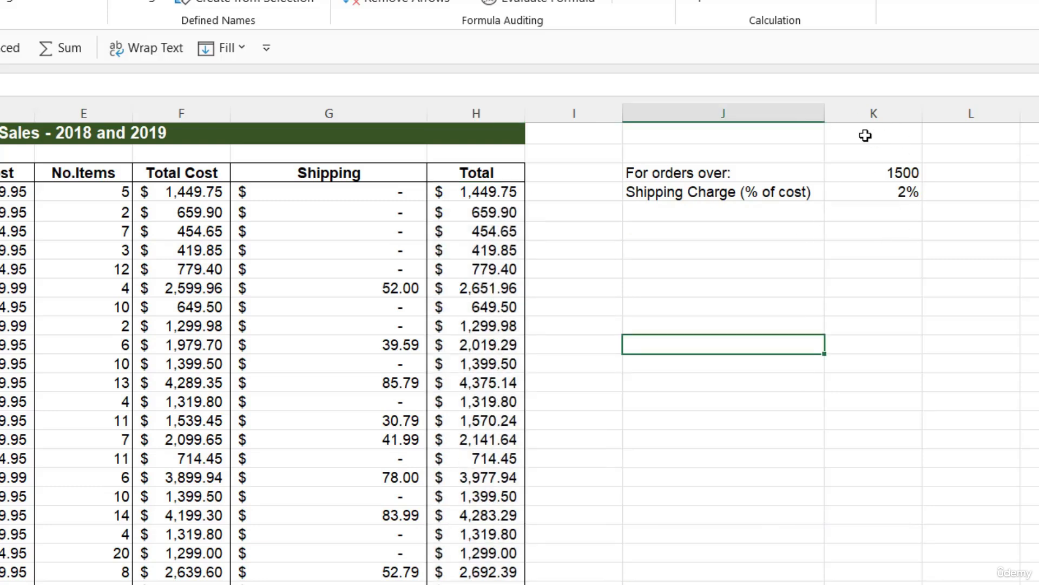
Change the order threshold in K3 to 1000 and the shipping charge in K4 to 5%
{"action": "left_click", "coordinate": [883, 173]}
{"action": "type", "text": "1000"}
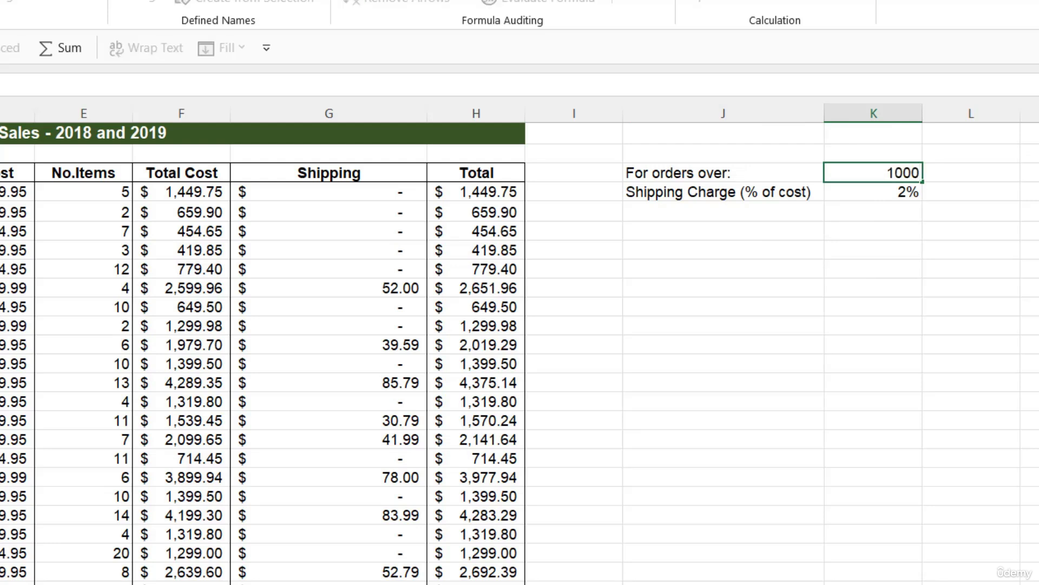
{"action": "key", "text": "Return"}
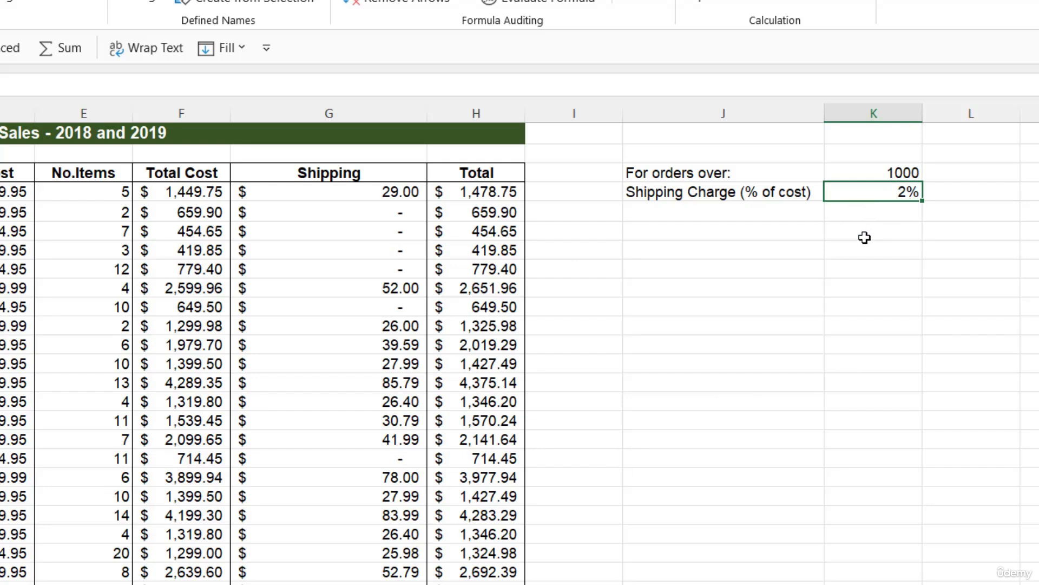
{"action": "type", "text": "5"}
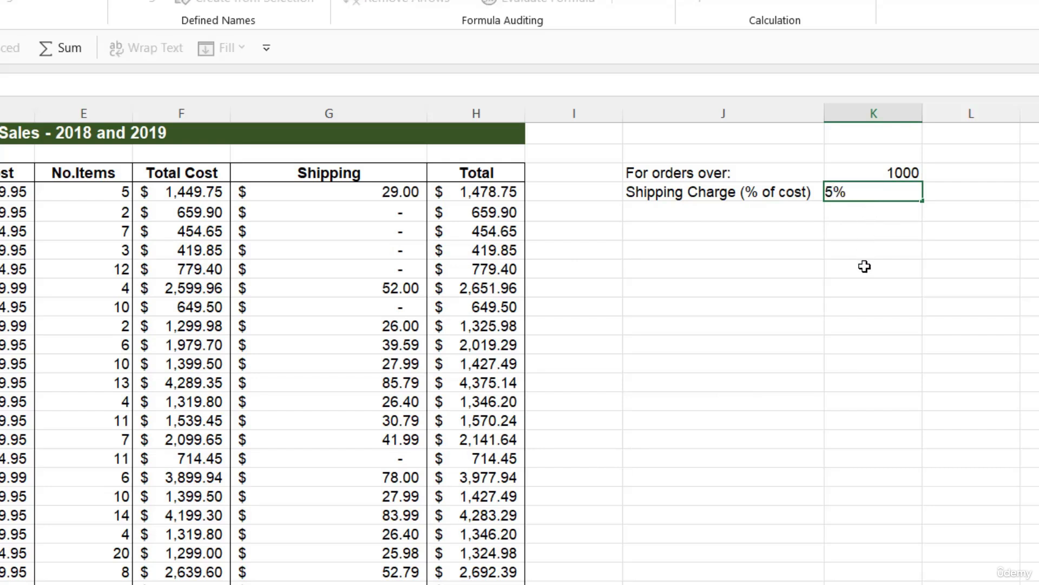
{"action": "key", "text": "Return"}
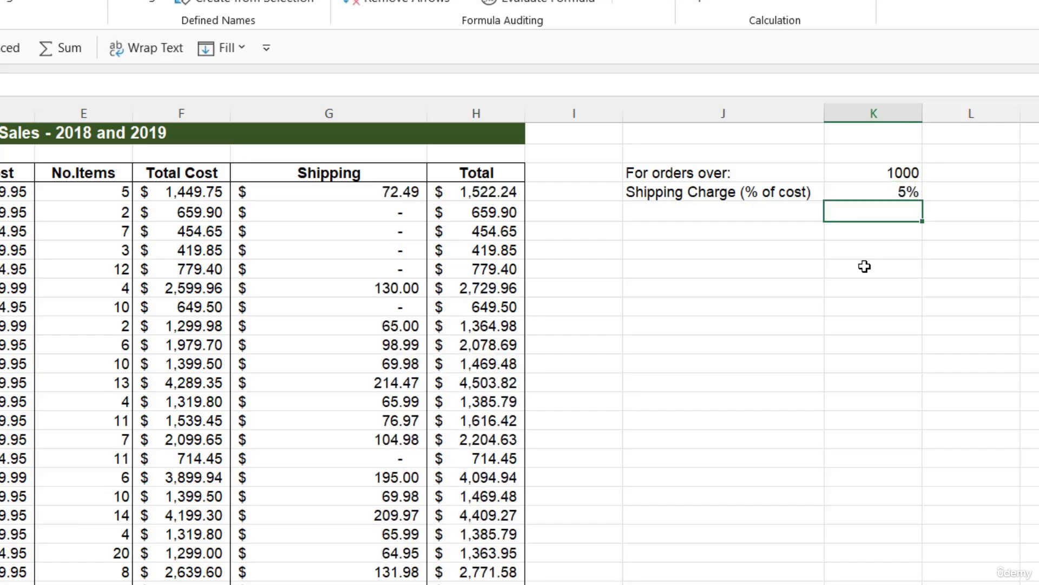
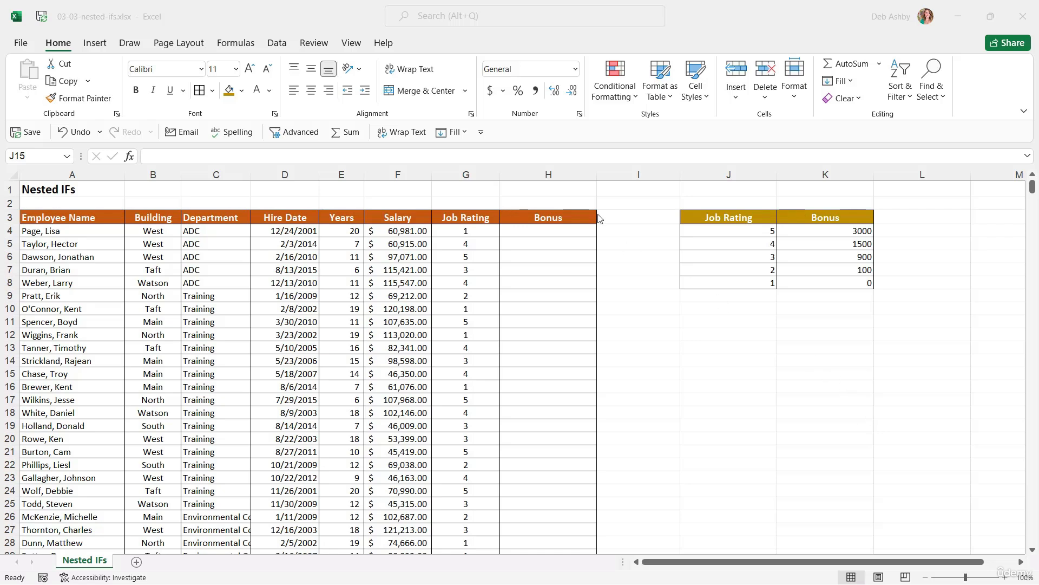
Examine the Job Rating column G and the job rating and bonus table in J3:K8
{"action": "left_click", "coordinate": [465, 173]}
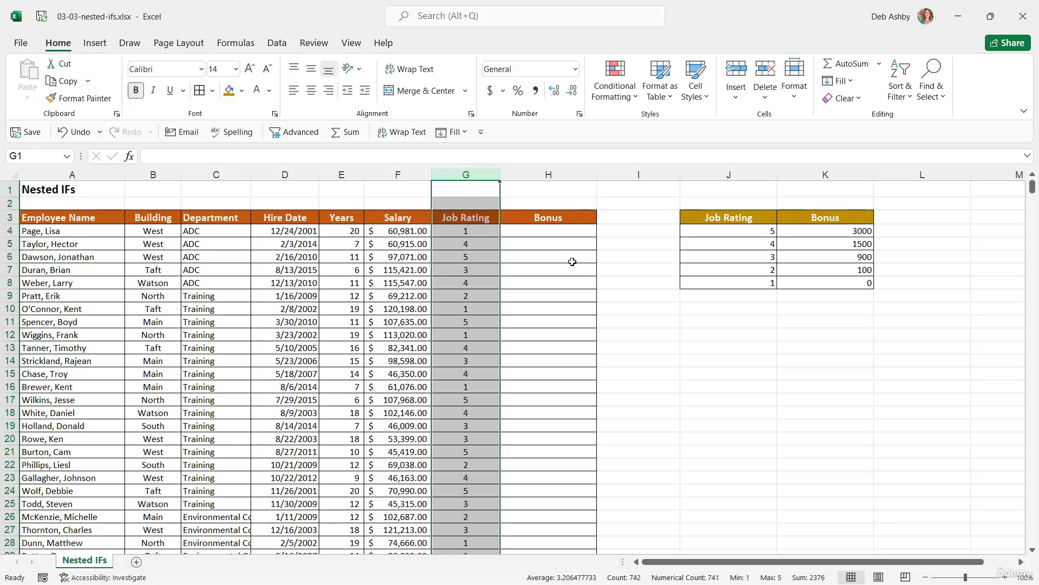
{"action": "left_click", "coordinate": [716, 231]}
{"action": "left_click", "coordinate": [756, 215]}
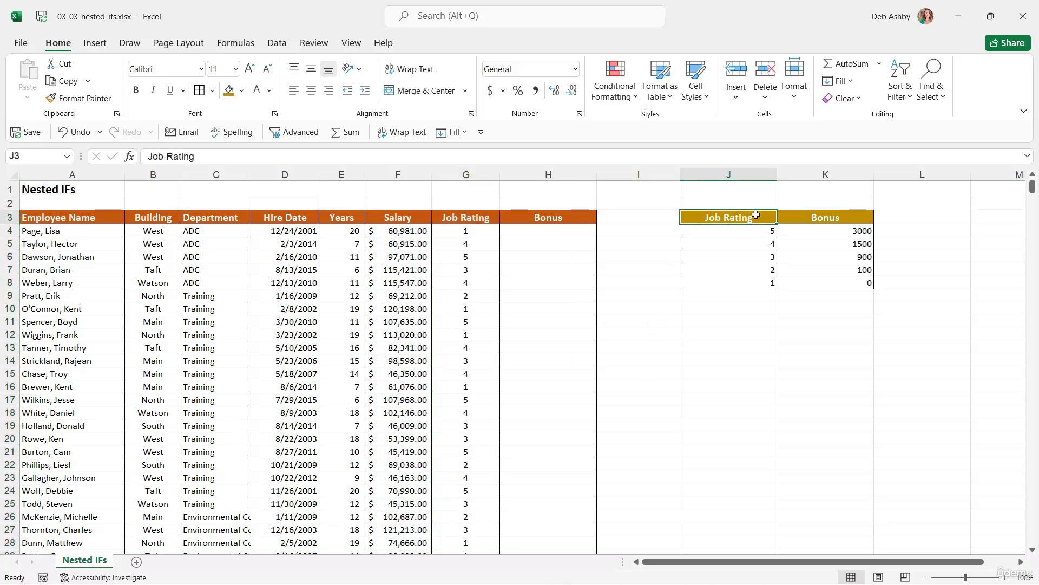
{"action": "left_click_drag", "start_coordinate": [756, 215], "coordinate": [837, 285]}
{"action": "left_click", "coordinate": [915, 271]}
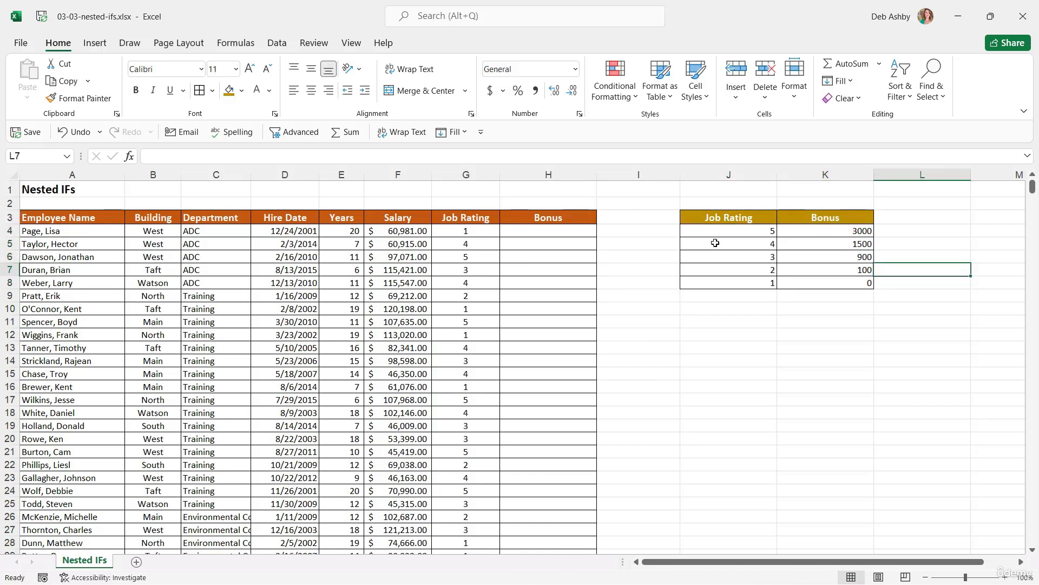
Match each job rating in J4:J8 with its bonus amount in K4:K8
{"action": "left_click", "coordinate": [736, 232]}
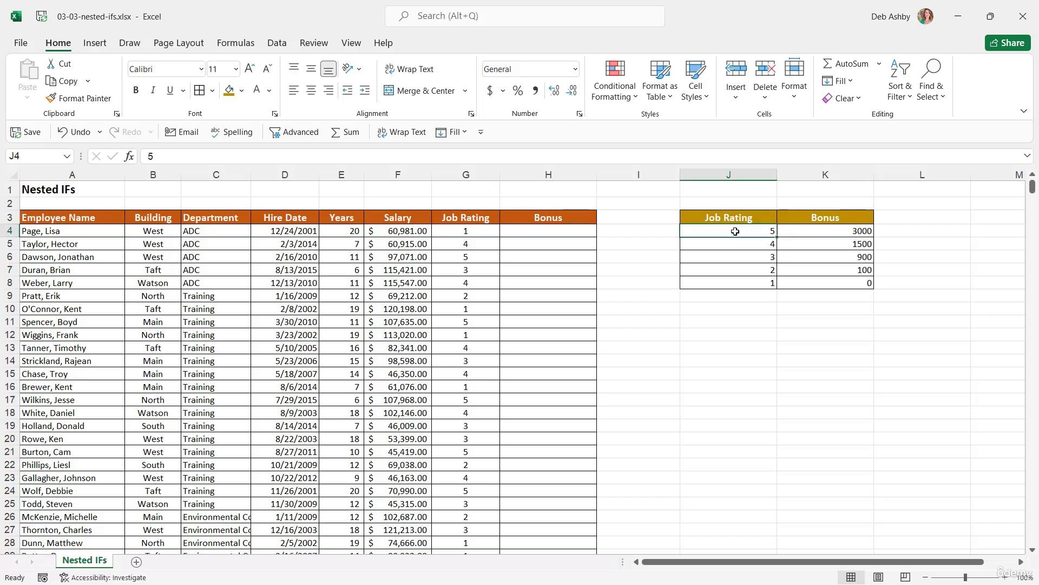
{"action": "left_click", "coordinate": [847, 231]}
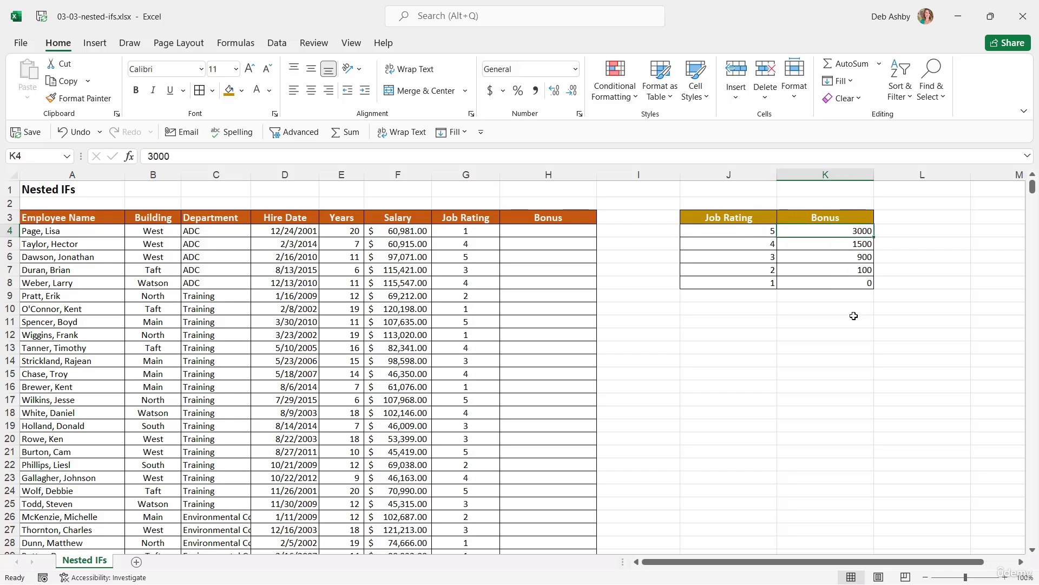
{"action": "left_click", "coordinate": [748, 246]}
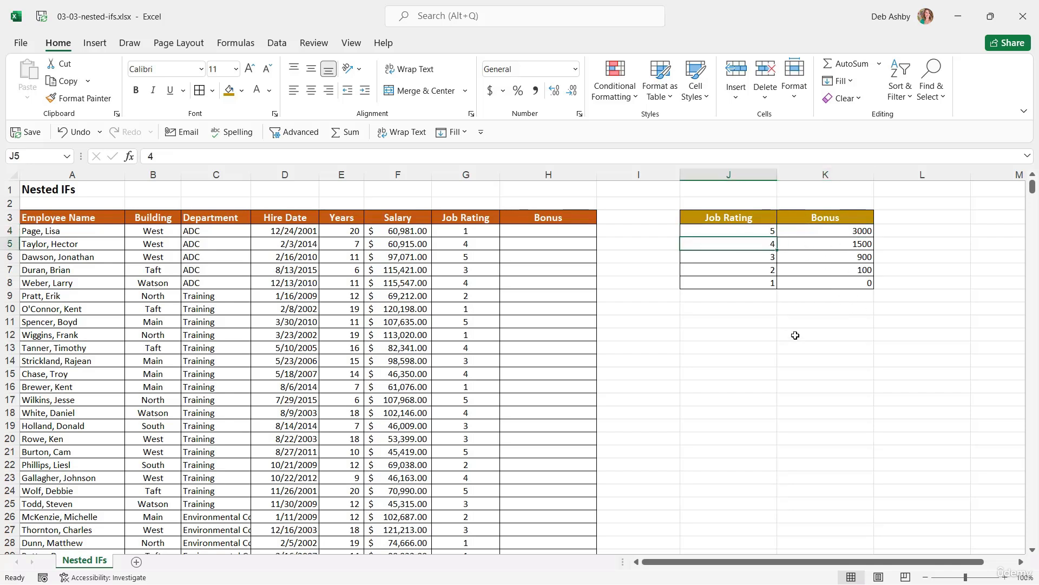
{"action": "left_click", "coordinate": [829, 244]}
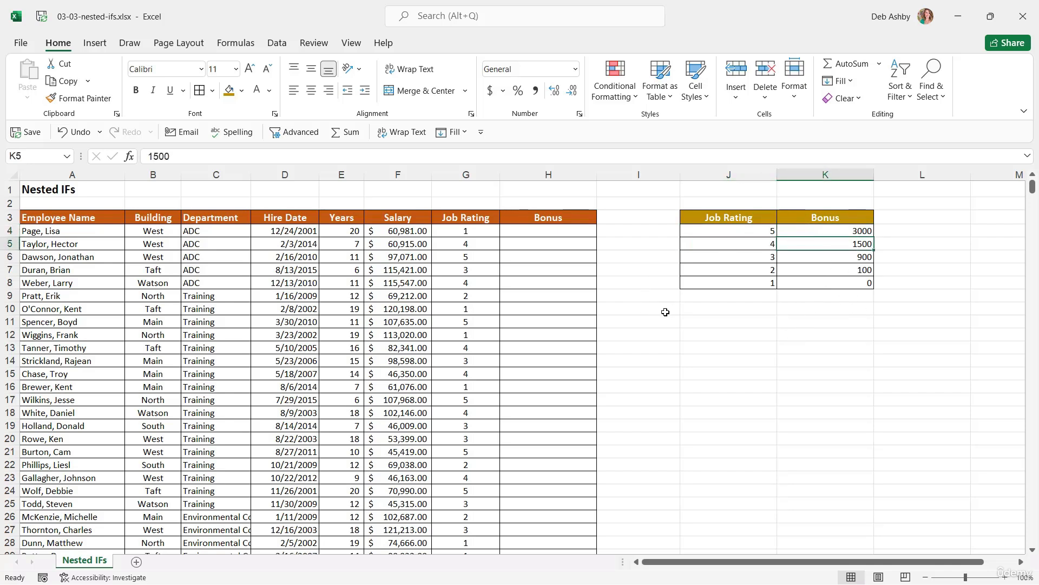
{"action": "left_click", "coordinate": [727, 257]}
{"action": "left_click", "coordinate": [832, 257]}
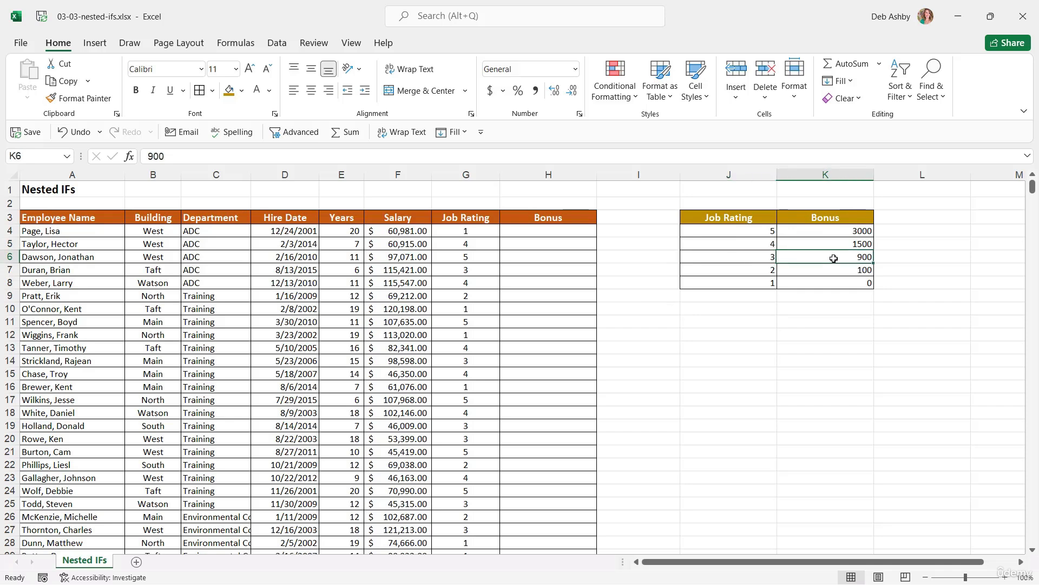
{"action": "left_click", "coordinate": [738, 274]}
{"action": "left_click", "coordinate": [845, 270]}
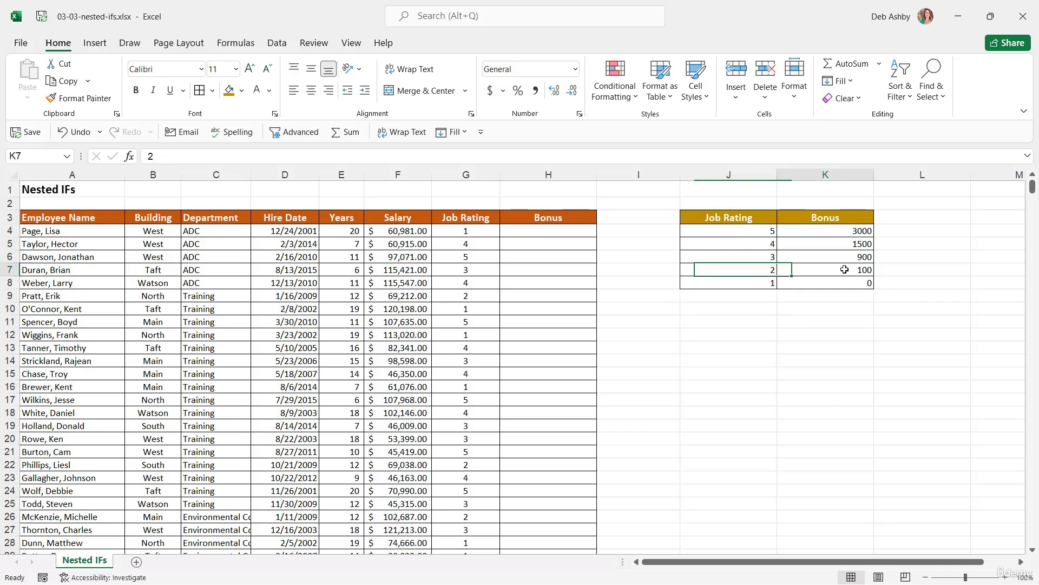
{"action": "left_click", "coordinate": [760, 284]}
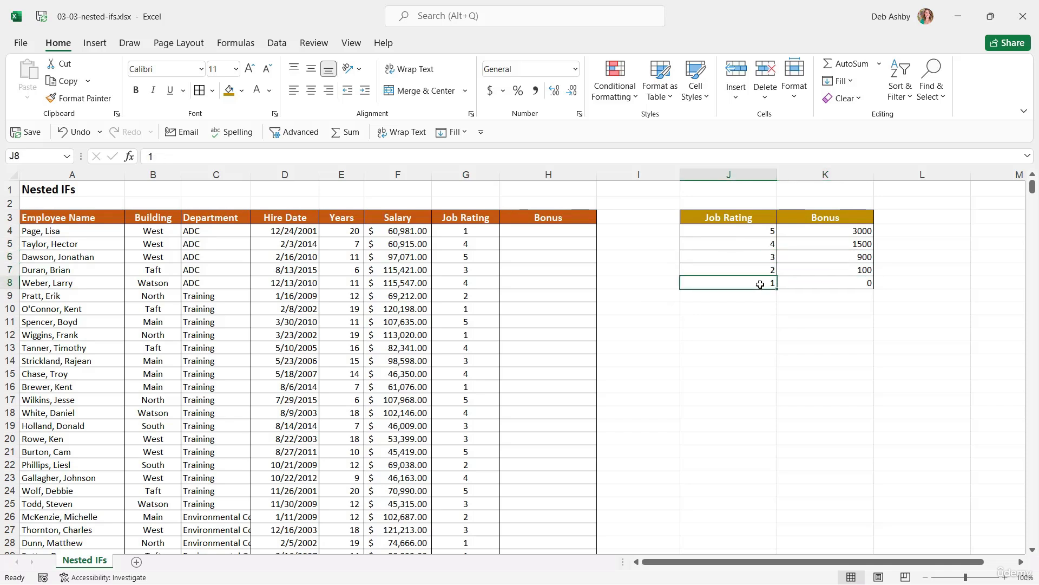
{"action": "left_click", "coordinate": [852, 284]}
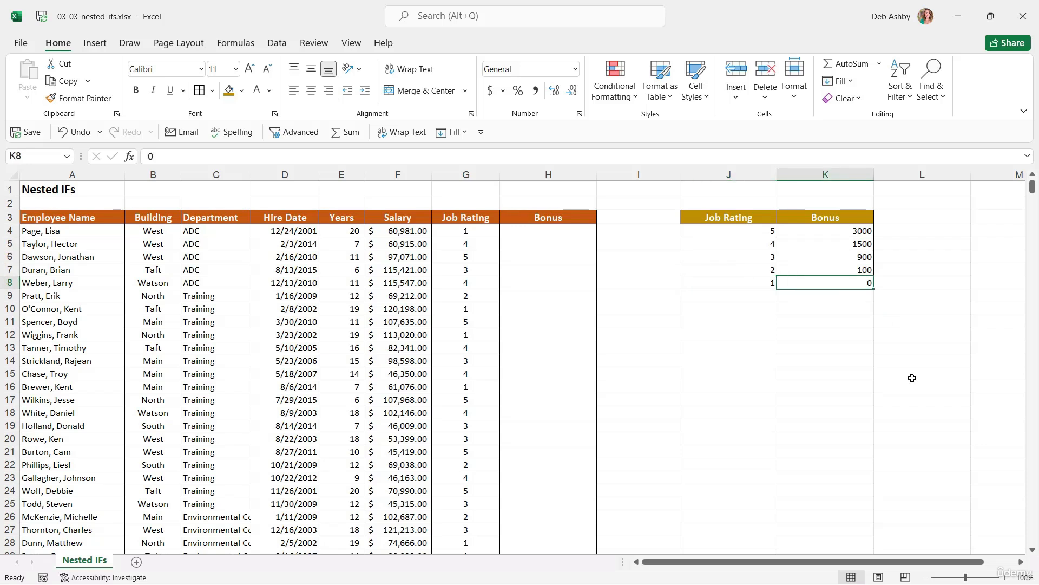
Widen the Bonus column H to make room for a long formula
{"action": "left_click", "coordinate": [533, 231]}
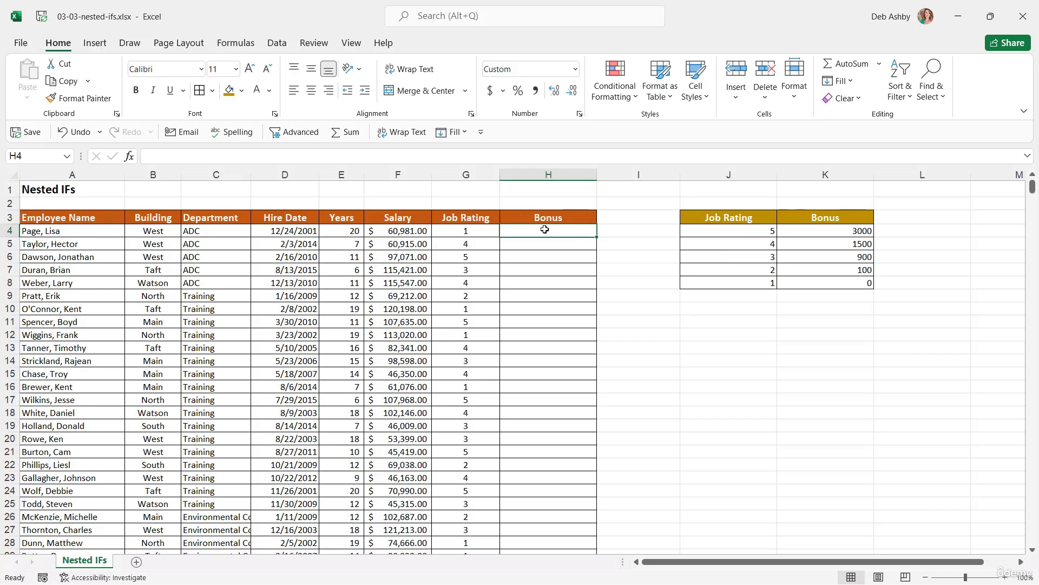
{"action": "left_click", "coordinate": [459, 231]}
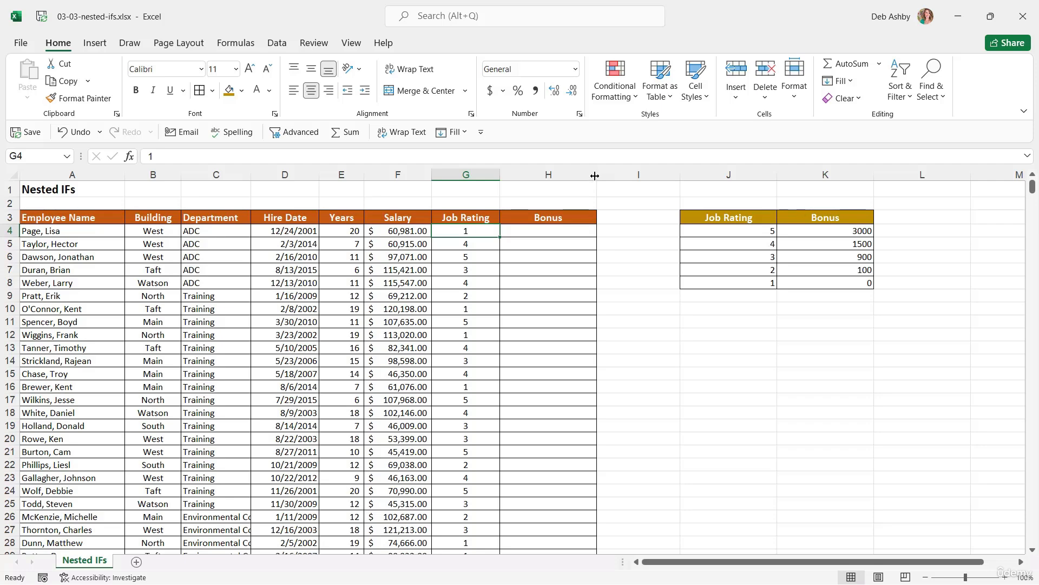
{"action": "left_click_drag", "start_coordinate": [595, 175], "coordinate": [636, 176]}
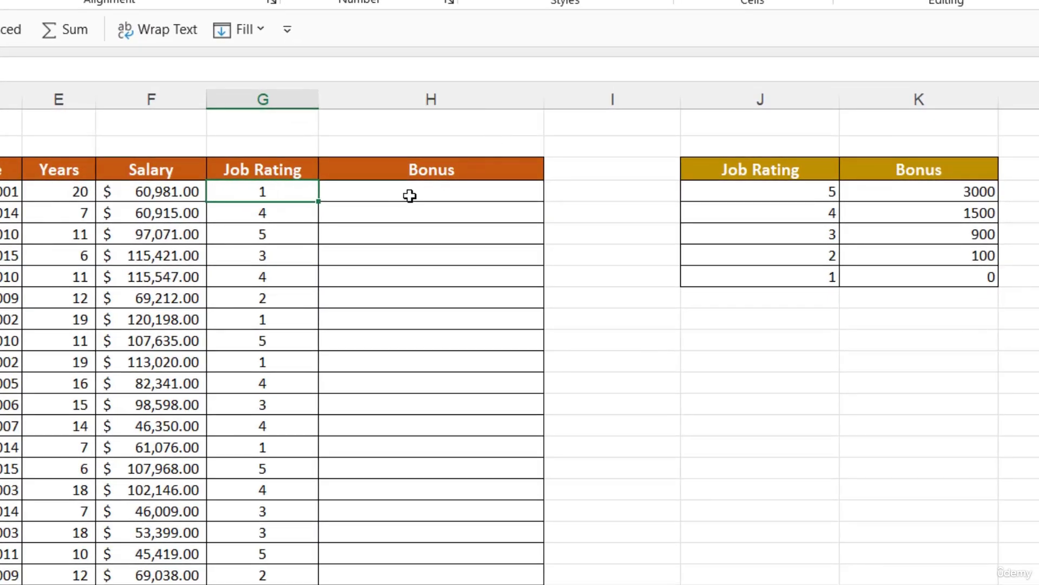
Compare the empty Bonus cells in column H with the bonus amounts in K4:K6
{"action": "left_click", "coordinate": [410, 196]}
{"action": "left_click", "coordinate": [413, 214]}
{"action": "left_click", "coordinate": [406, 258]}
{"action": "left_click", "coordinate": [405, 318]}
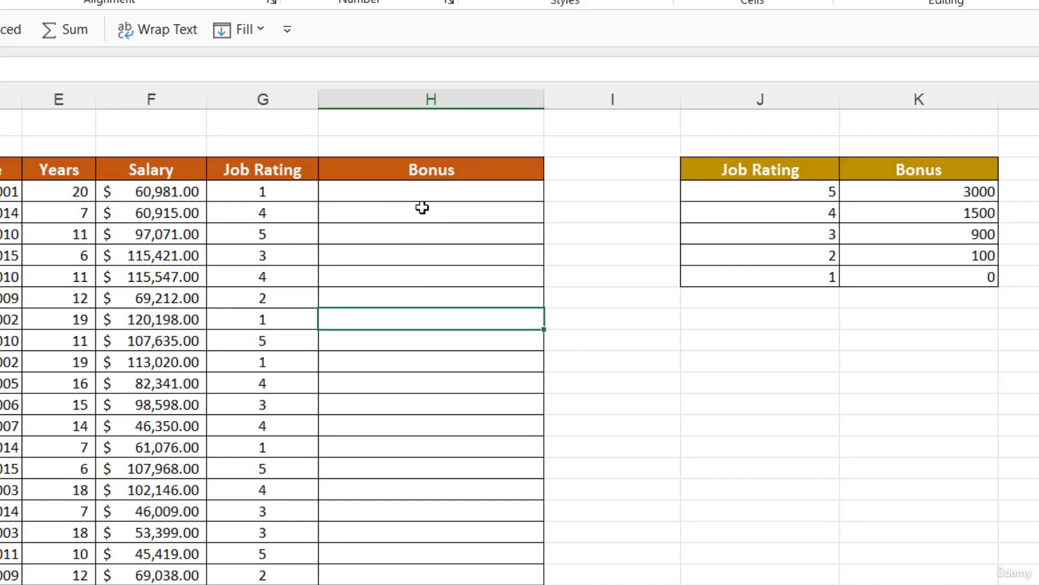
{"action": "left_click", "coordinate": [424, 196]}
{"action": "left_click", "coordinate": [949, 192]}
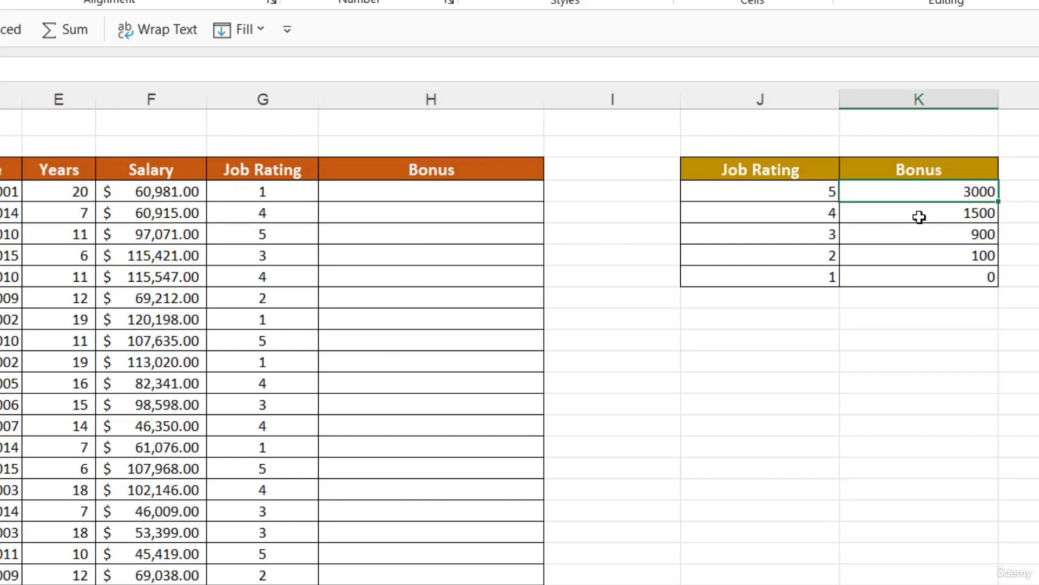
{"action": "left_click", "coordinate": [919, 217]}
{"action": "left_click", "coordinate": [921, 232]}
{"action": "left_click", "coordinate": [502, 198]}
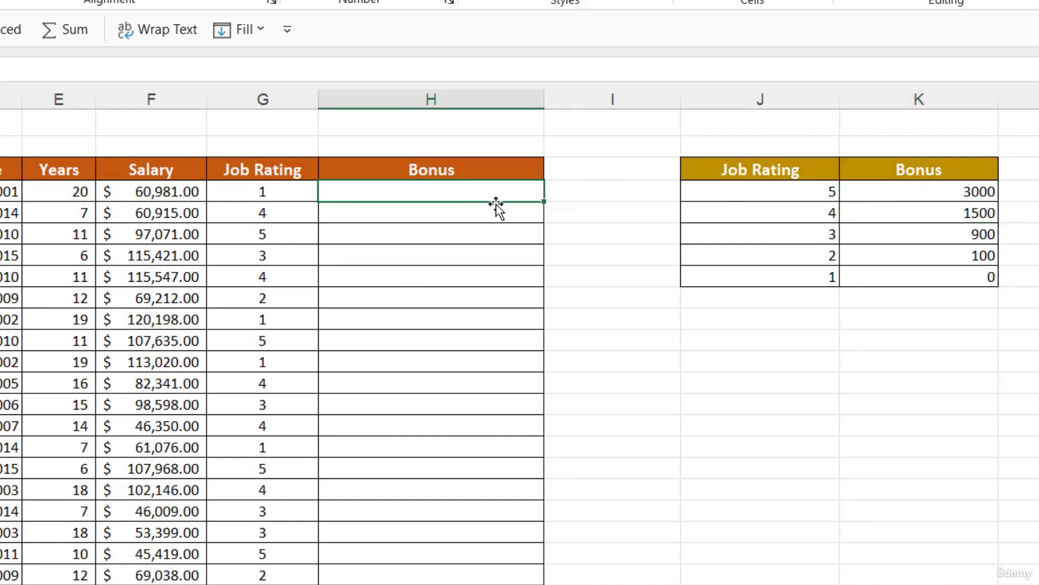
{"action": "left_click", "coordinate": [494, 212]}
{"action": "left_click", "coordinate": [477, 234]}
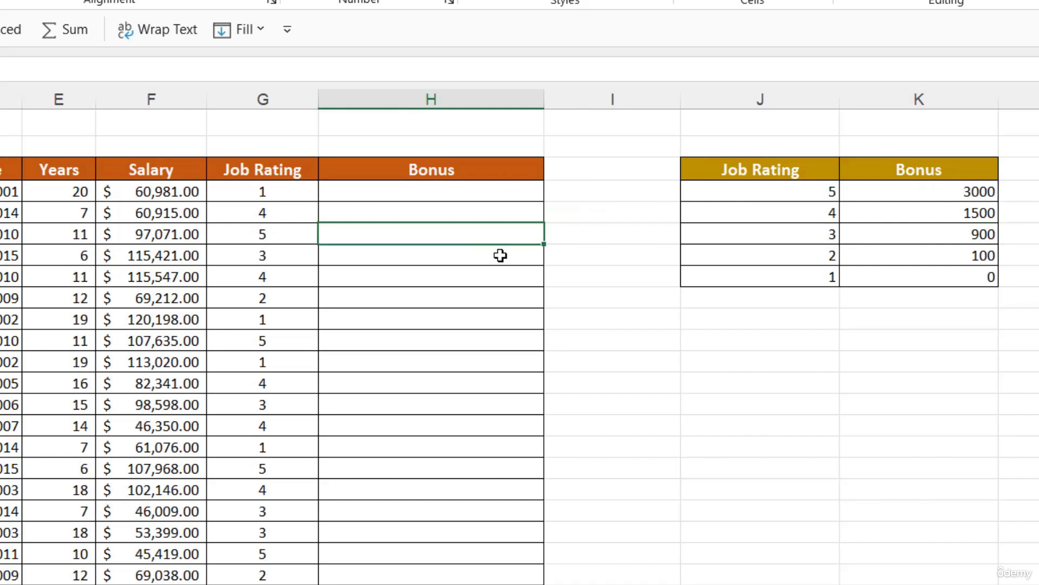
Begin an IF formula in H4 with the incomplete logical test G4=
{"action": "left_click", "coordinate": [452, 193]}
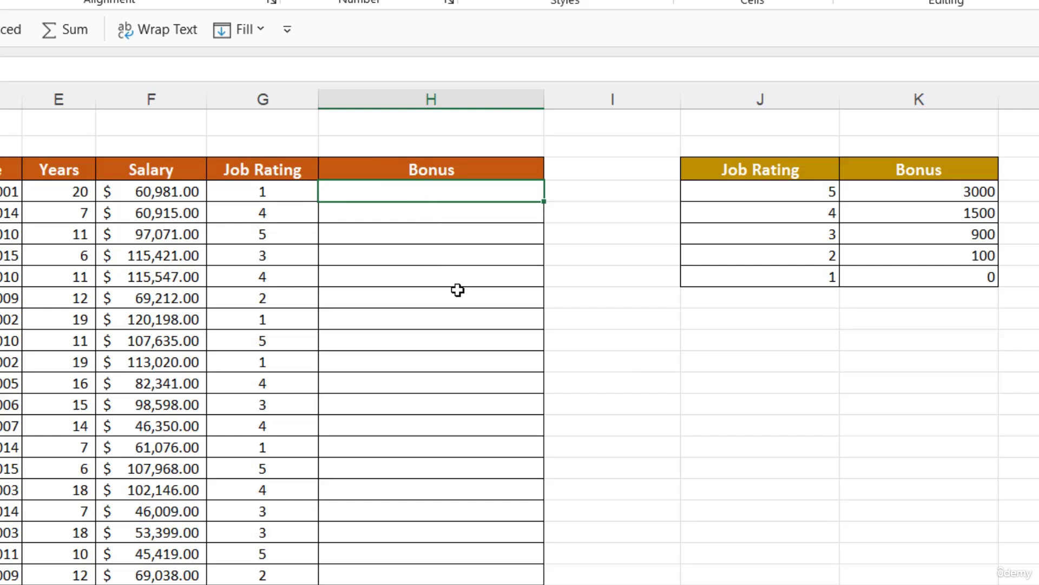
{"action": "type", "text": "=IF("}
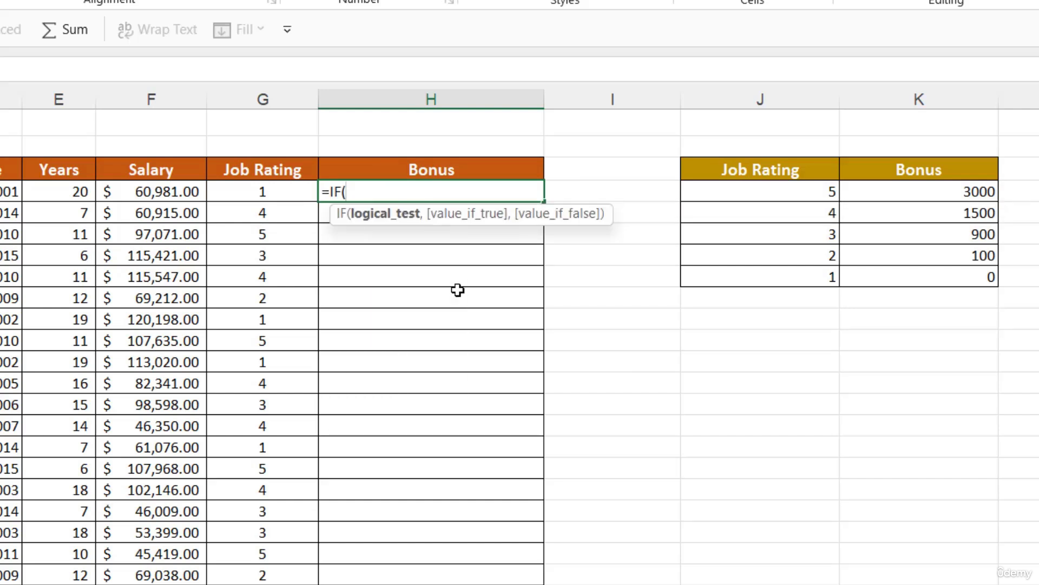
{"action": "left_click", "coordinate": [270, 193]}
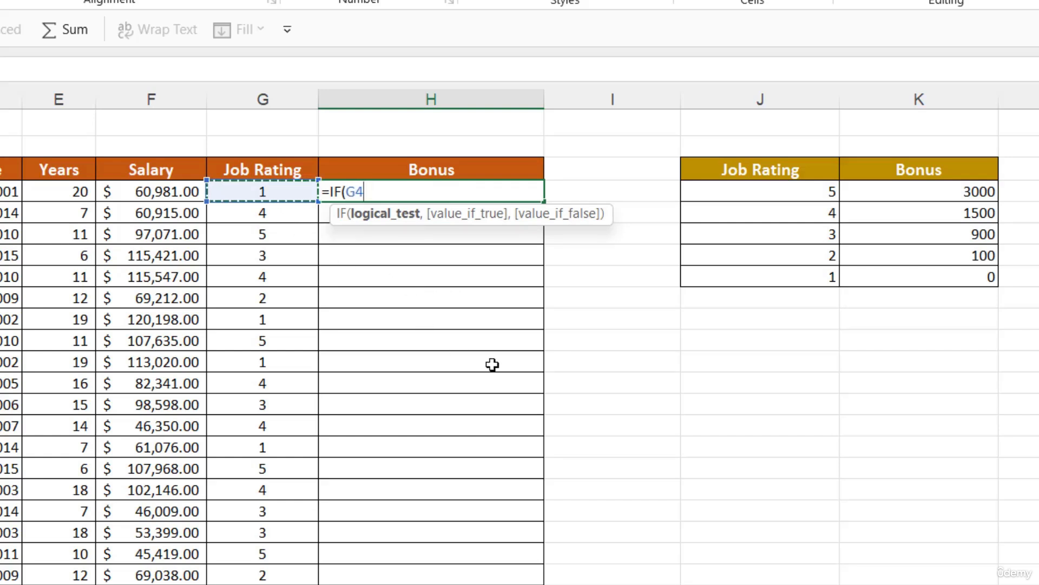
{"action": "type", "text": "="}
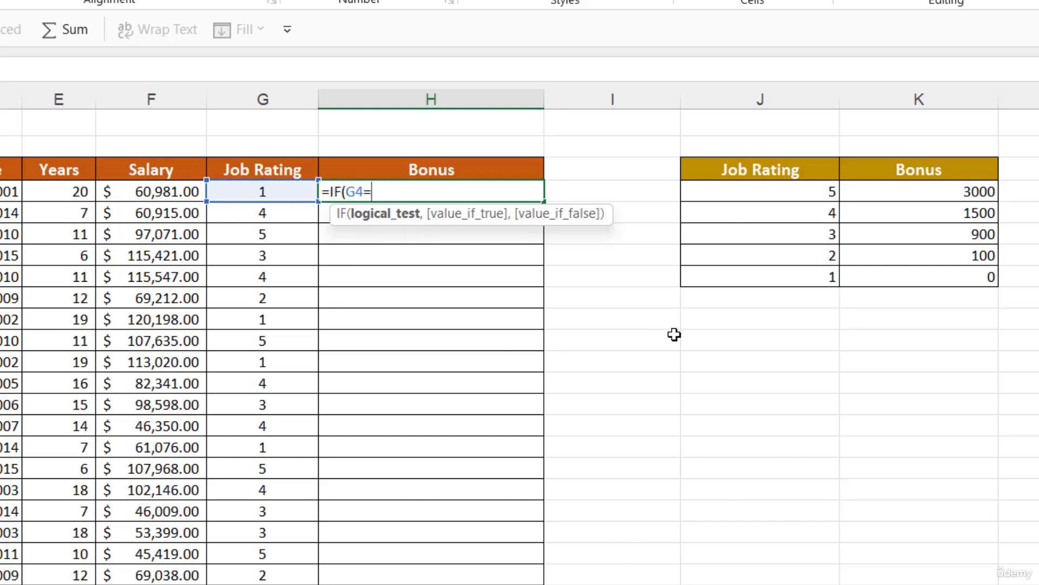
{"action": "left_click", "coordinate": [768, 197]}
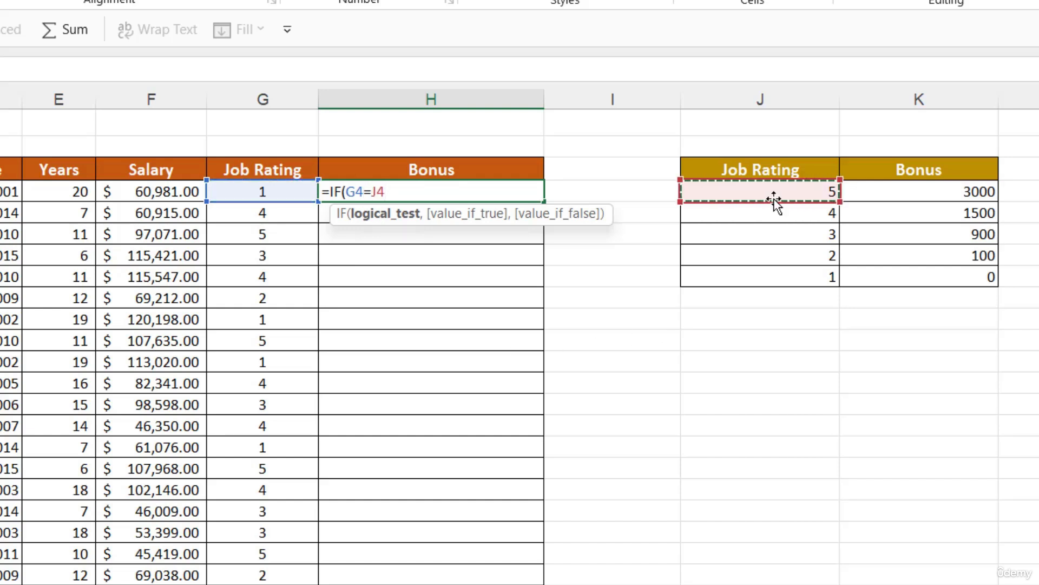
{"action": "key", "text": "BackSpace"}
{"action": "key", "text": "BackSpace"}
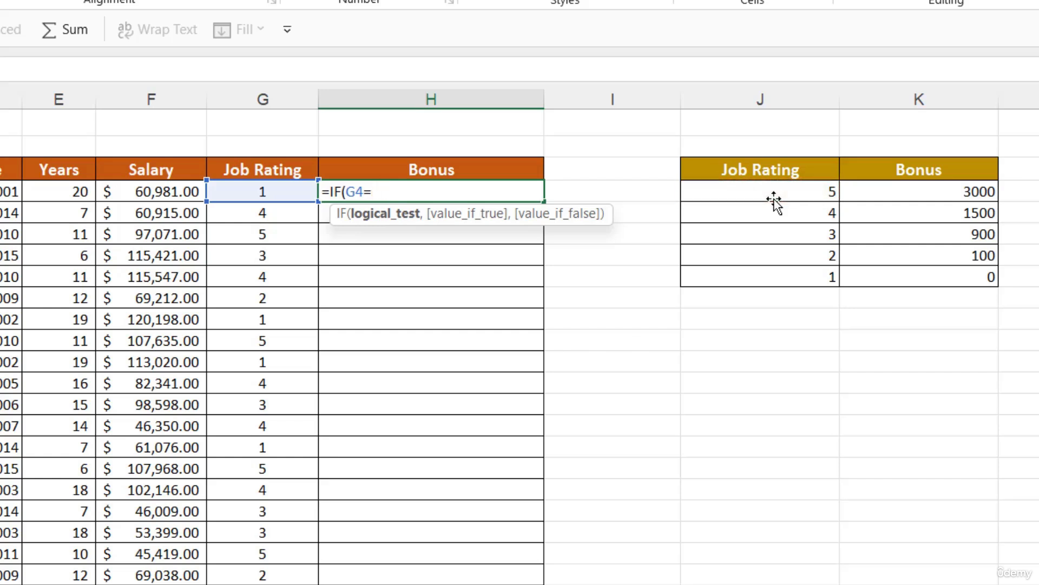
{"action": "type", "text": "5"}
{"action": "key", "text": "BackSpace"}
Complete the logical test with the absolute reference $J$4 and set $K$4 as the value if true
{"action": "left_click", "coordinate": [782, 194]}
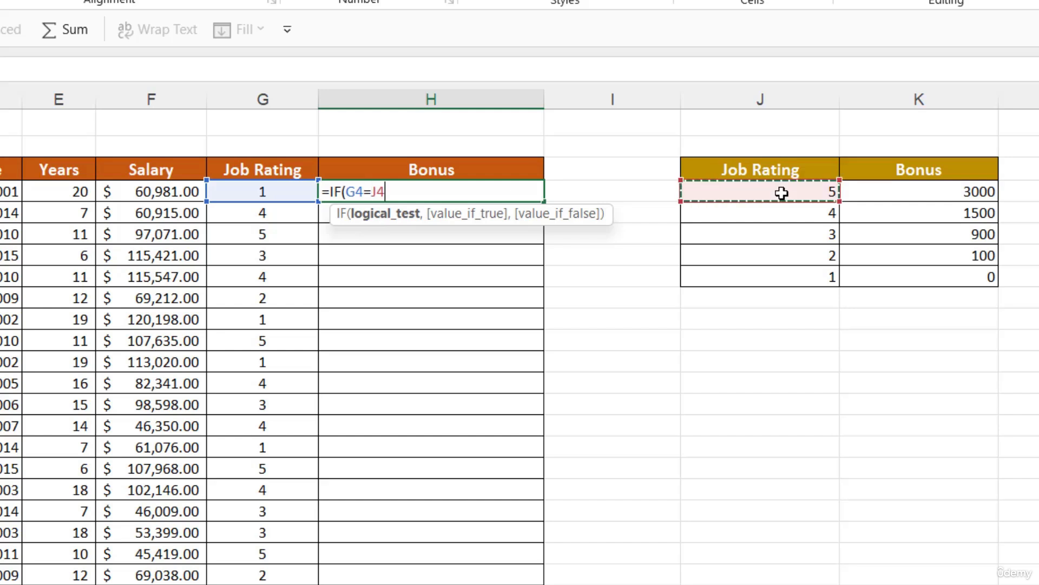
{"action": "key", "text": "F4"}
{"action": "type", "text": ","}
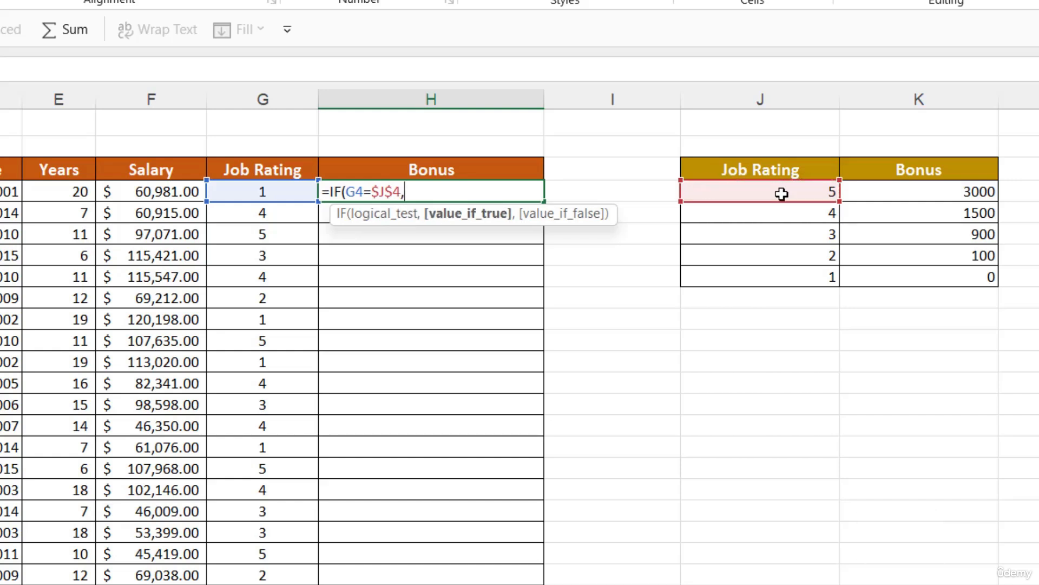
{"action": "left_click", "coordinate": [966, 194]}
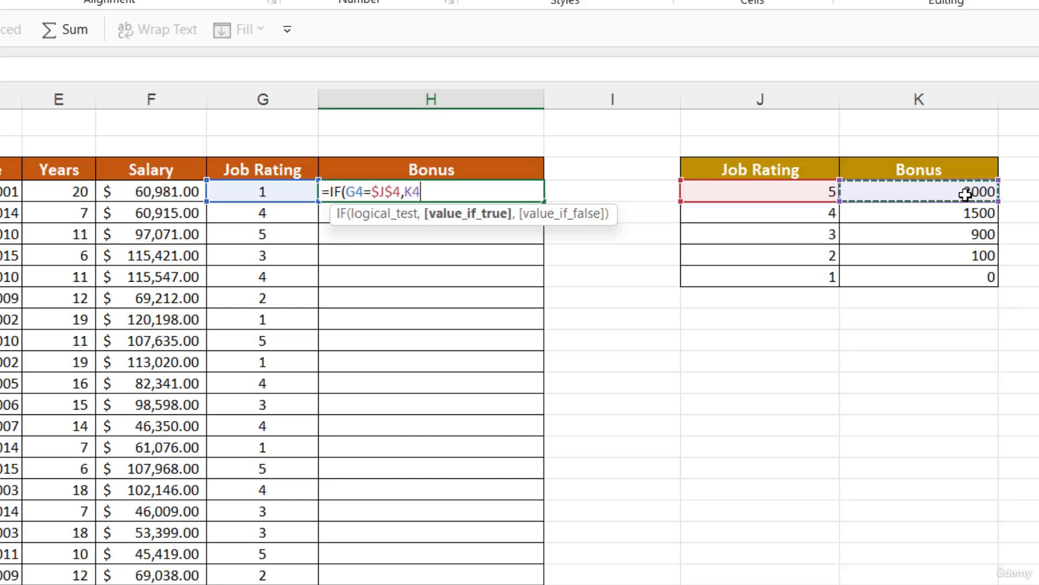
{"action": "key", "text": "F4"}
{"action": "type", "text": ","}
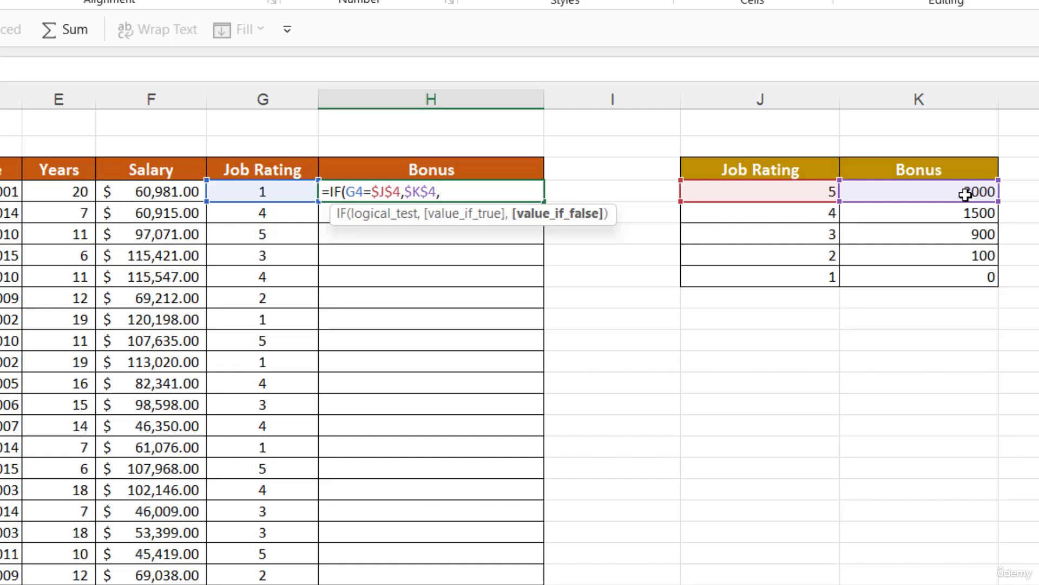
Nest a second IF as the value if false, testing G4=$J$5 and returning $K$5 if true
{"action": "type", "text": "IF"}
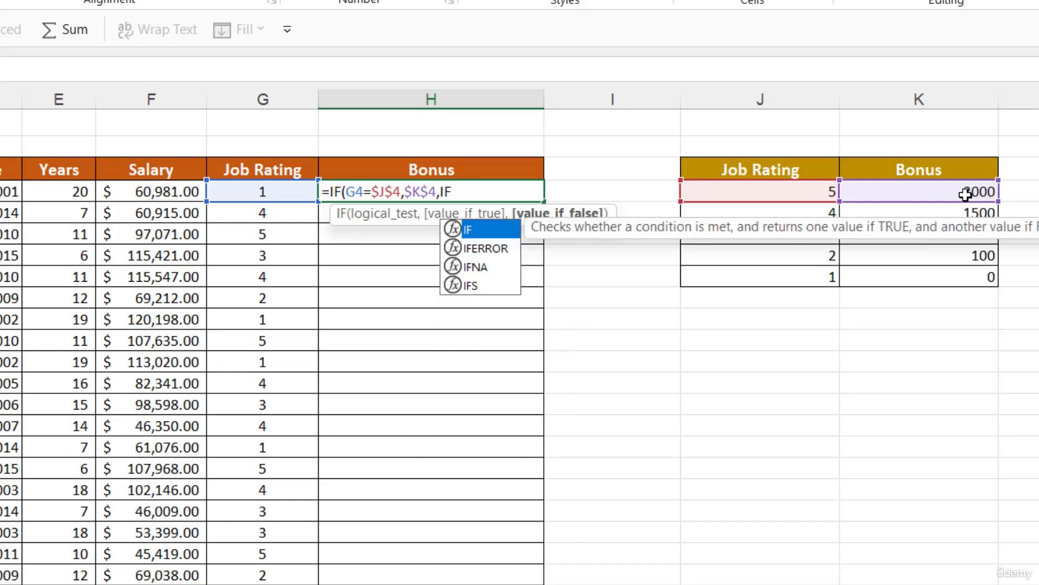
{"action": "type", "text": "("}
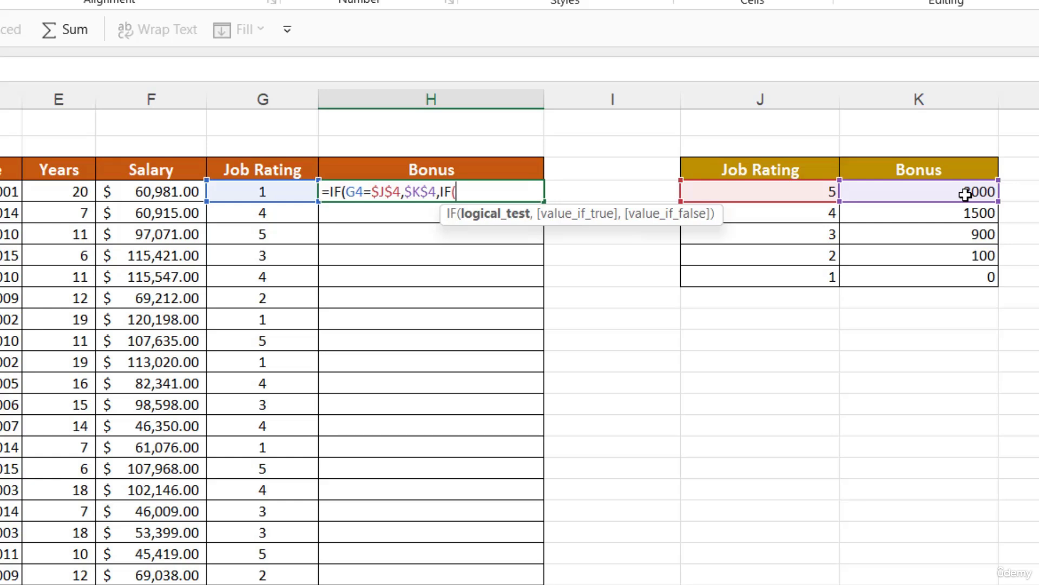
{"action": "left_click", "coordinate": [271, 194]}
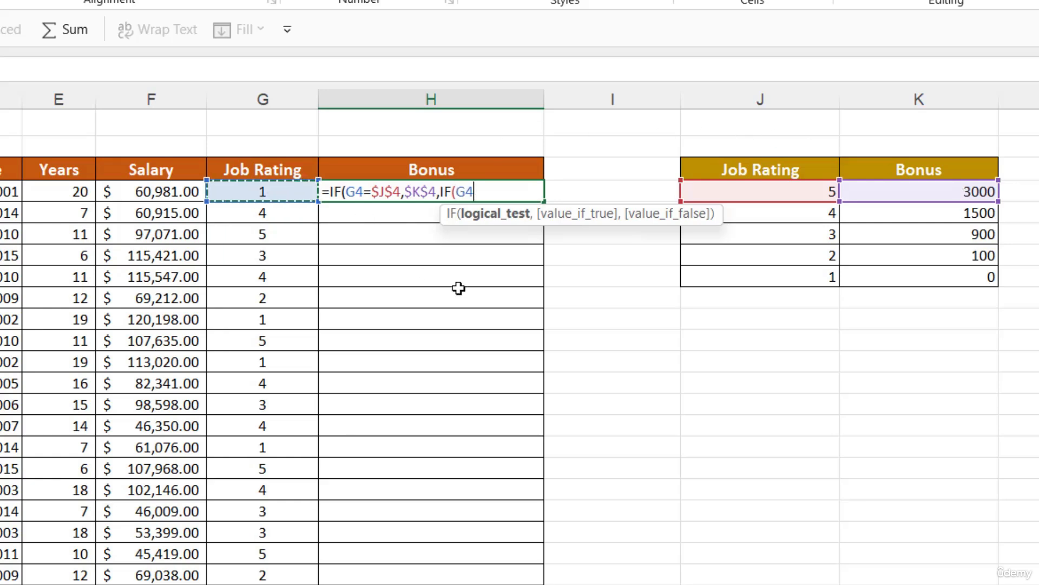
{"action": "type", "text": "="}
{"action": "left_click", "coordinate": [834, 222]}
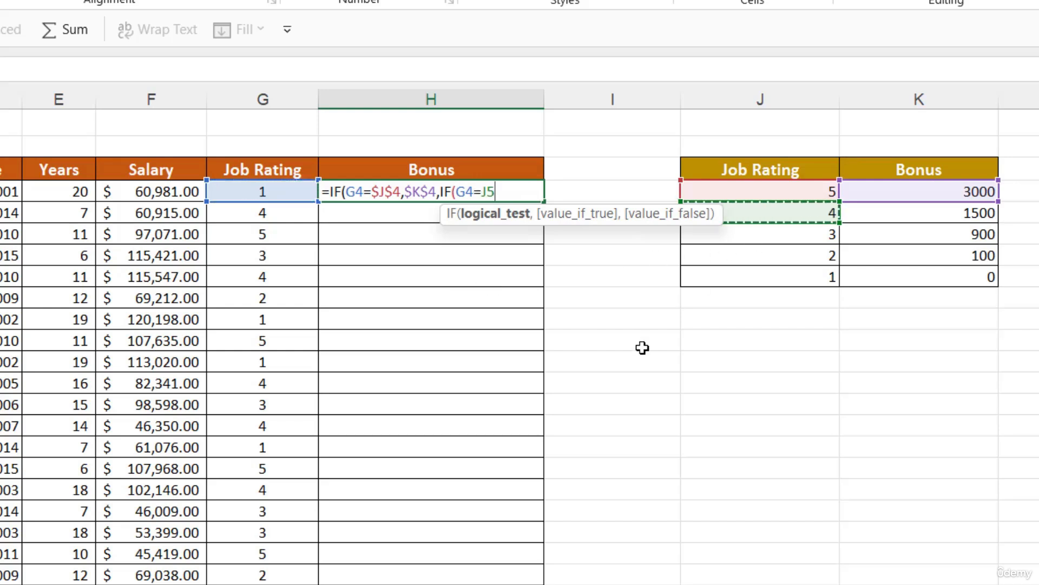
{"action": "key", "text": "F4"}
{"action": "type", "text": ","}
{"action": "left_click", "coordinate": [874, 217]}
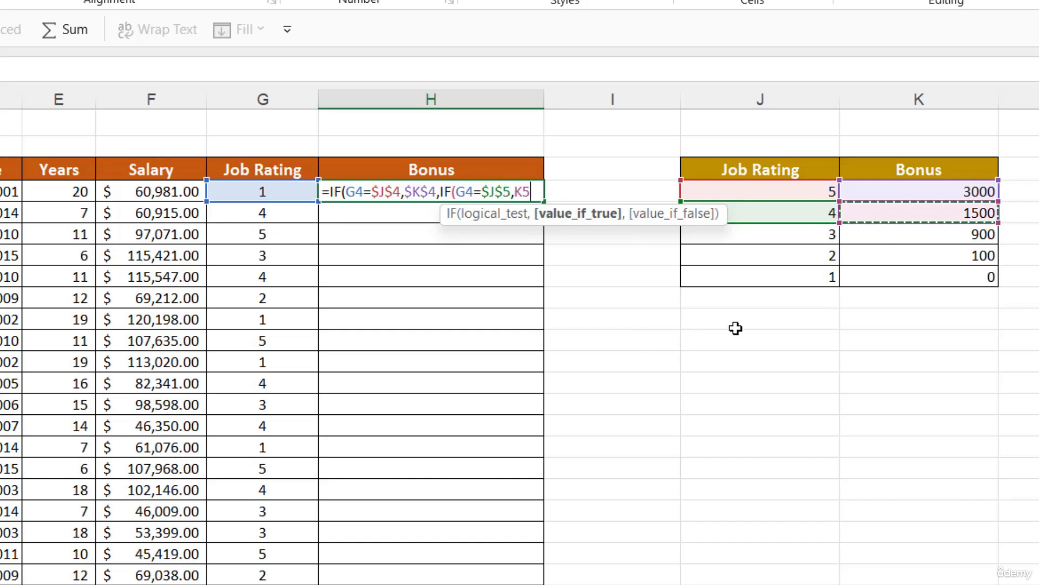
{"action": "key", "text": "F4"}
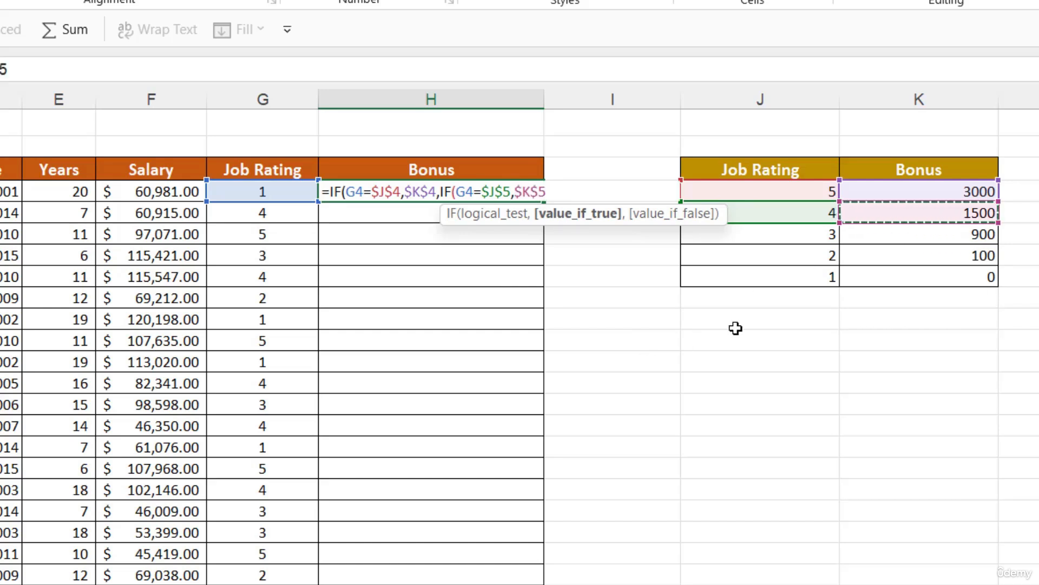
Nest a third IF as the value if false, testing G4=$J$6 and returning $K$6 if true
{"action": "type", "text": ",IF"}
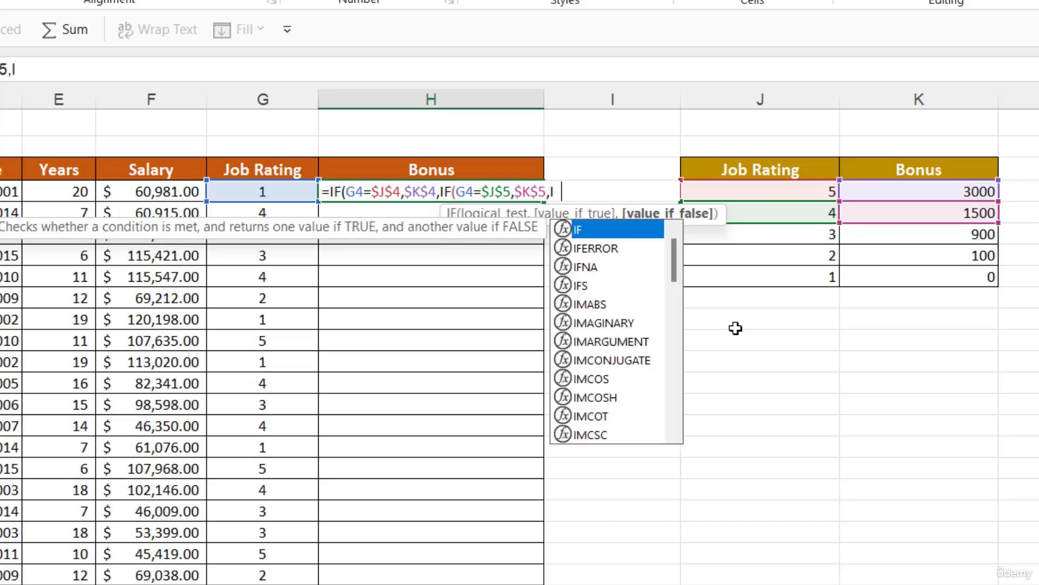
{"action": "type", "text": "("}
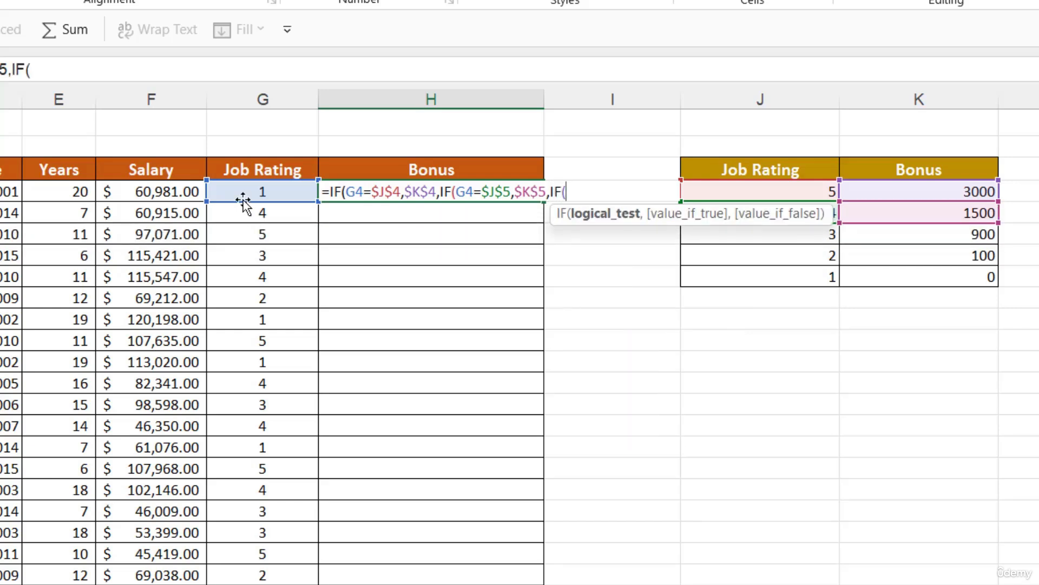
{"action": "left_click", "coordinate": [243, 196]}
{"action": "type", "text": "="}
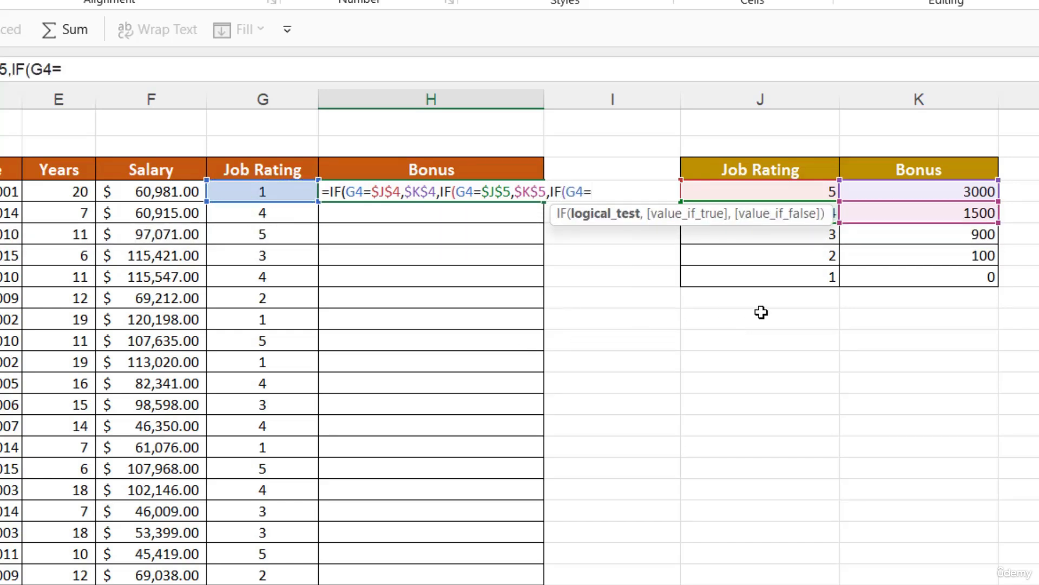
{"action": "left_click", "coordinate": [793, 237]}
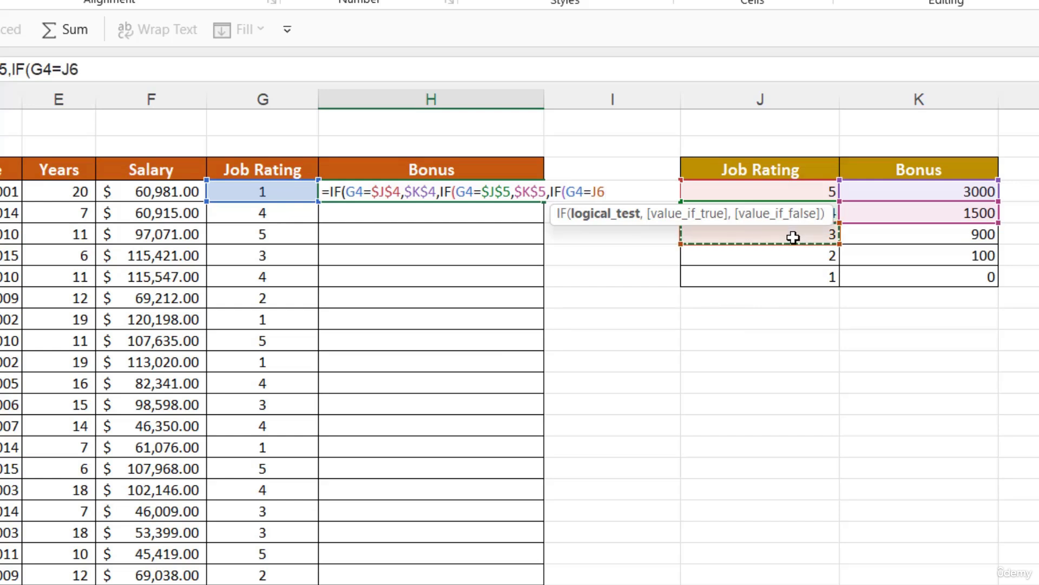
{"action": "key", "text": "F4"}
{"action": "type", "text": ","}
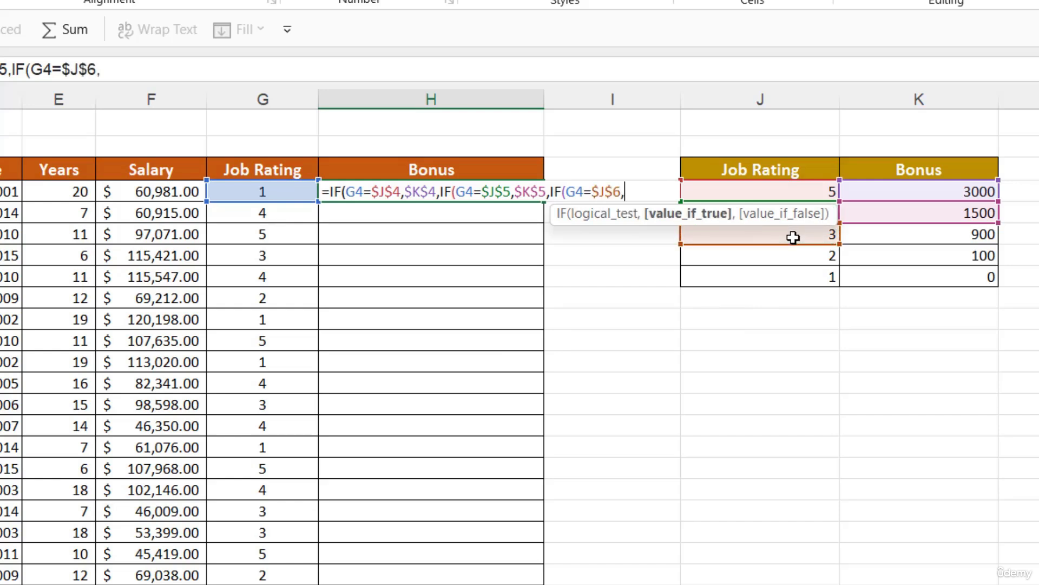
{"action": "left_click", "coordinate": [891, 233]}
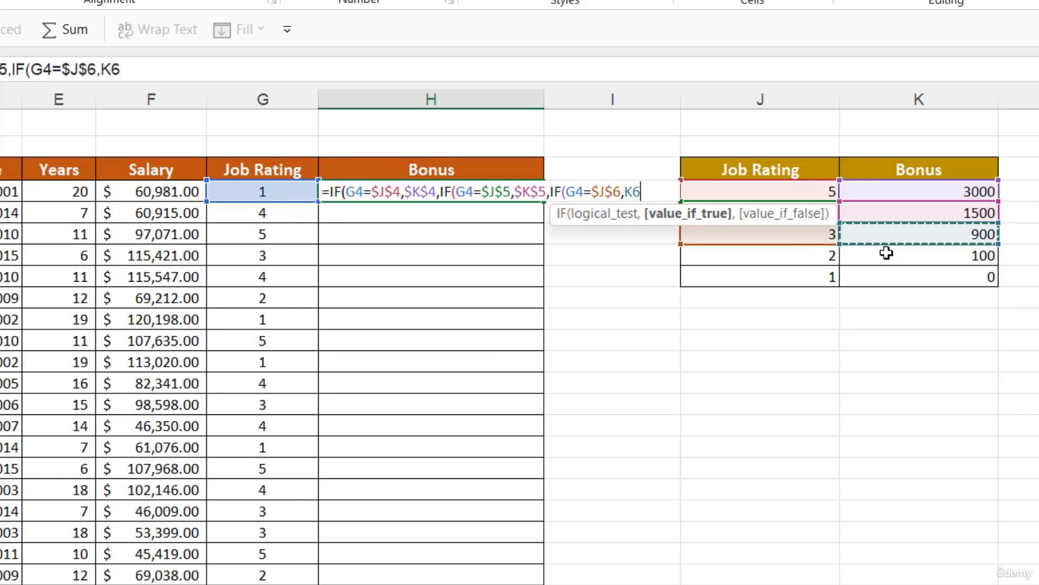
{"action": "key", "text": "F4"}
{"action": "type", "text": ","}
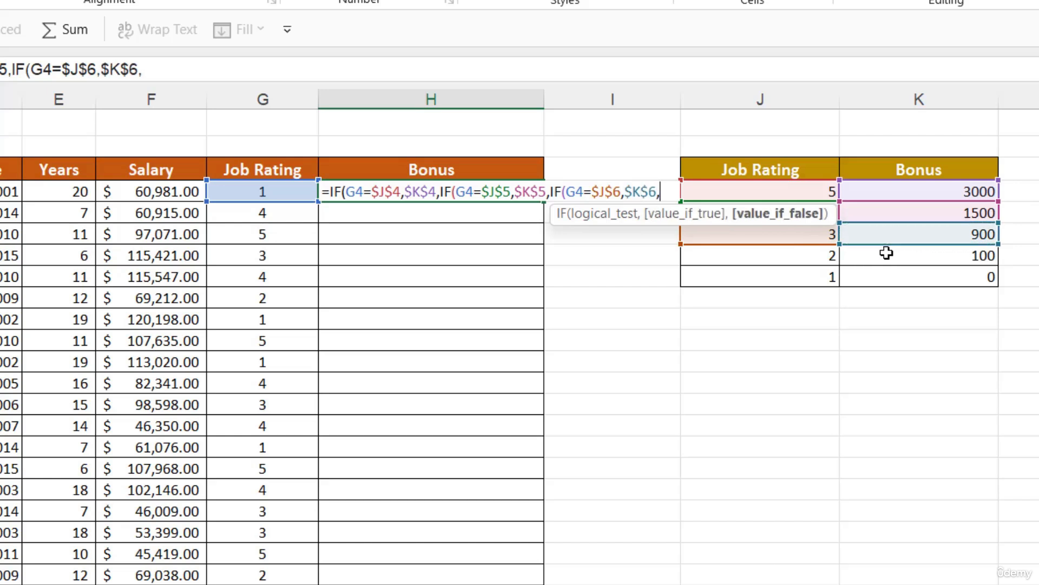
Nest a fourth IF as the value if false, testing G4=$J$7 and returning the absolute reference $K$7 if true
{"action": "type", "text": "IF("}
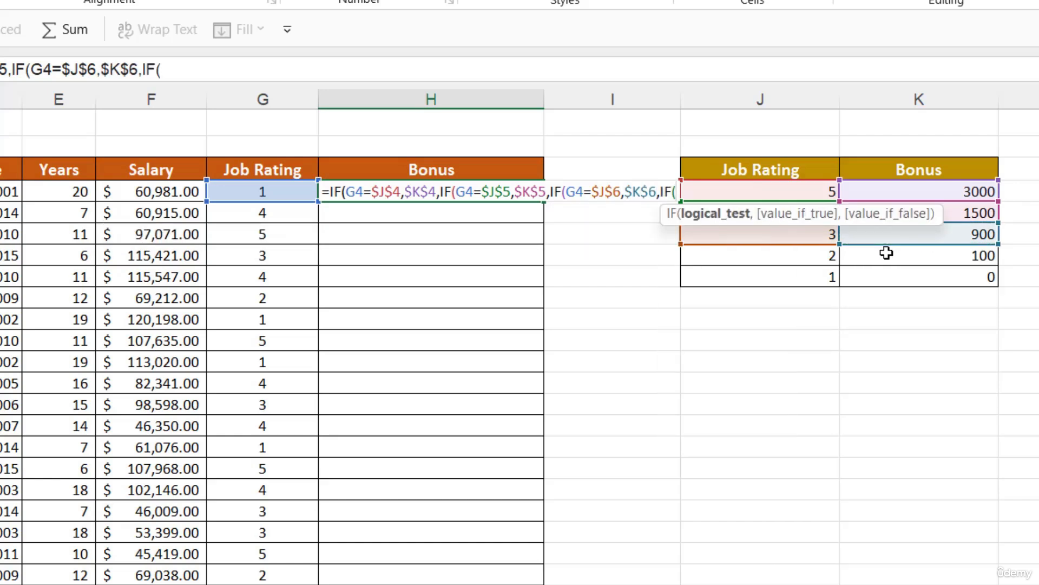
{"action": "left_click", "coordinate": [305, 195]}
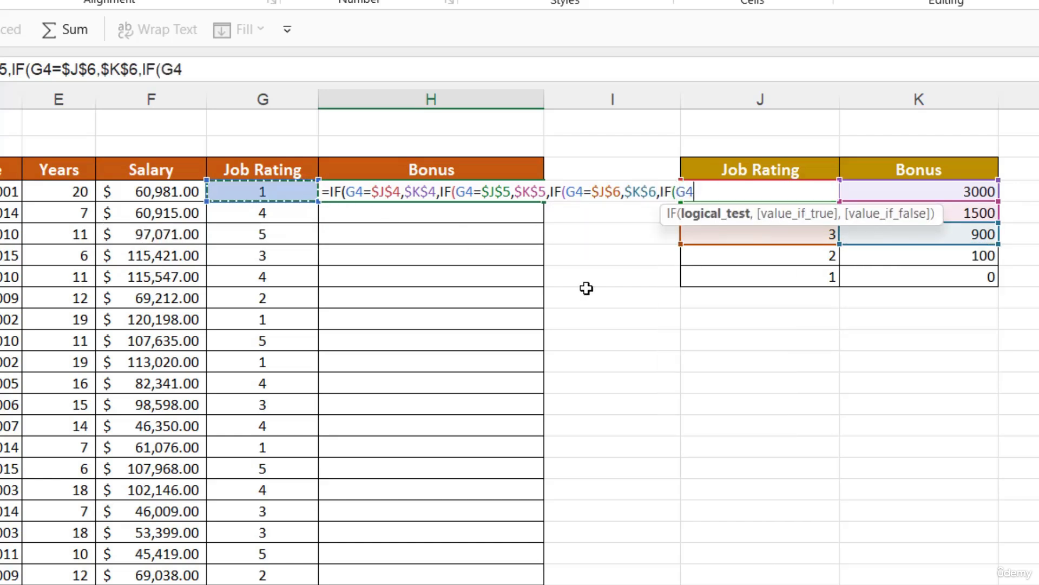
{"action": "type", "text": "="}
{"action": "left_click", "coordinate": [803, 258]}
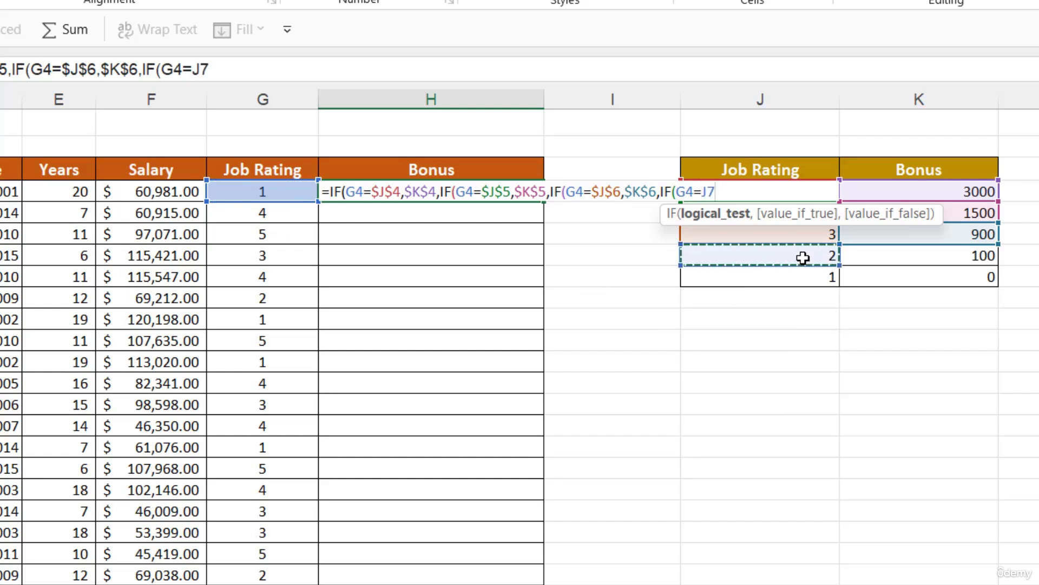
{"action": "key", "text": "F4"}
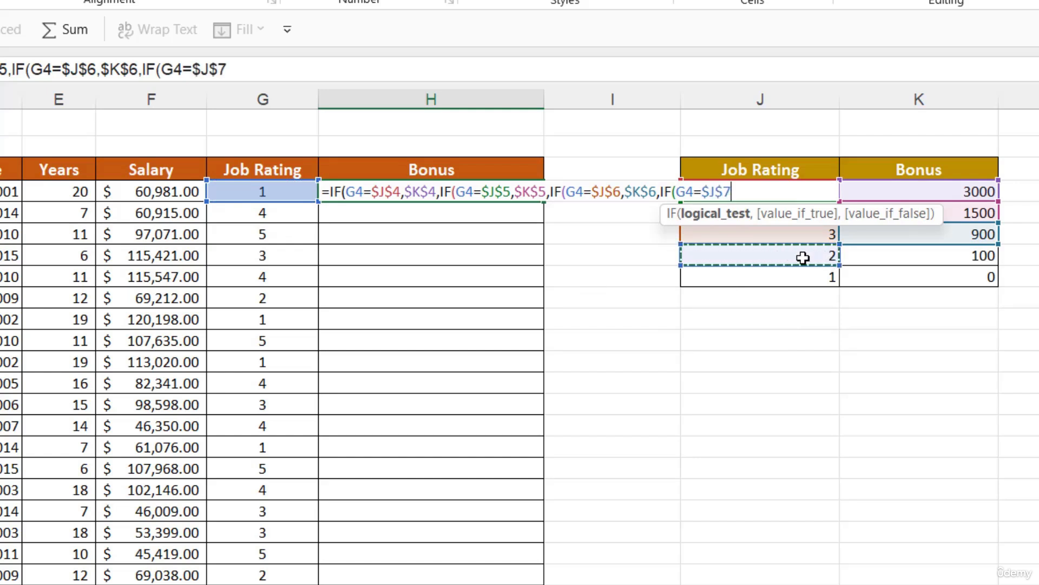
{"action": "type", "text": ","}
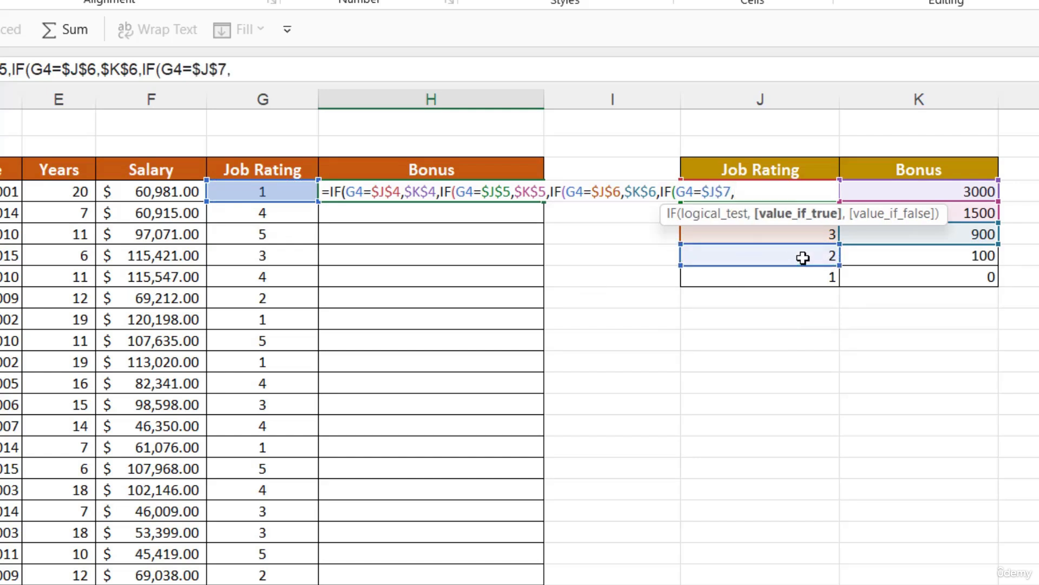
{"action": "left_click", "coordinate": [911, 258]}
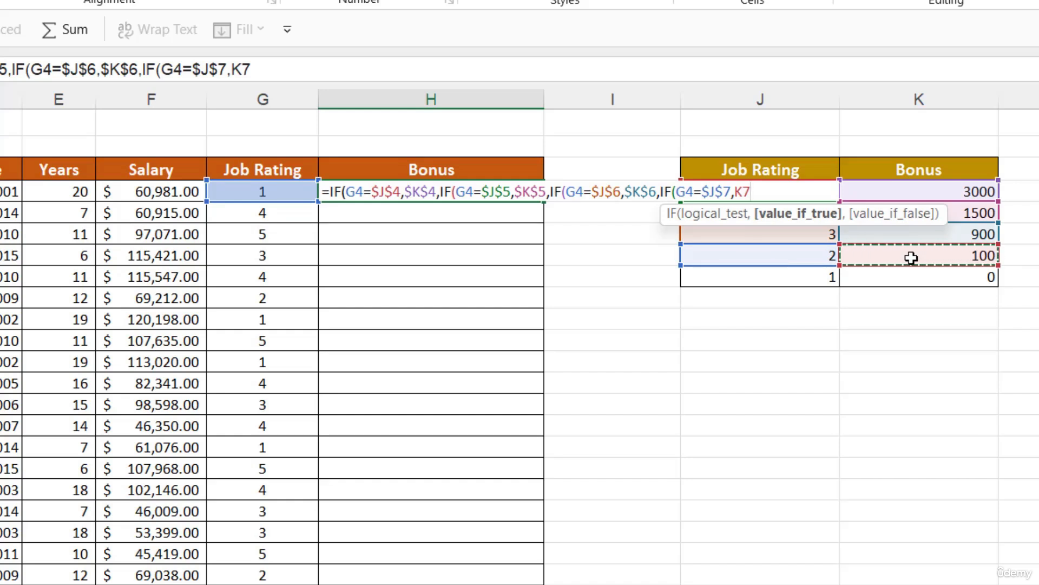
{"action": "type", "text": ",IF"}
{"action": "key", "text": "BackSpace"}
{"action": "key", "text": "BackSpace"}
{"action": "key", "text": "BackSpace"}
{"action": "key", "text": "F4"}
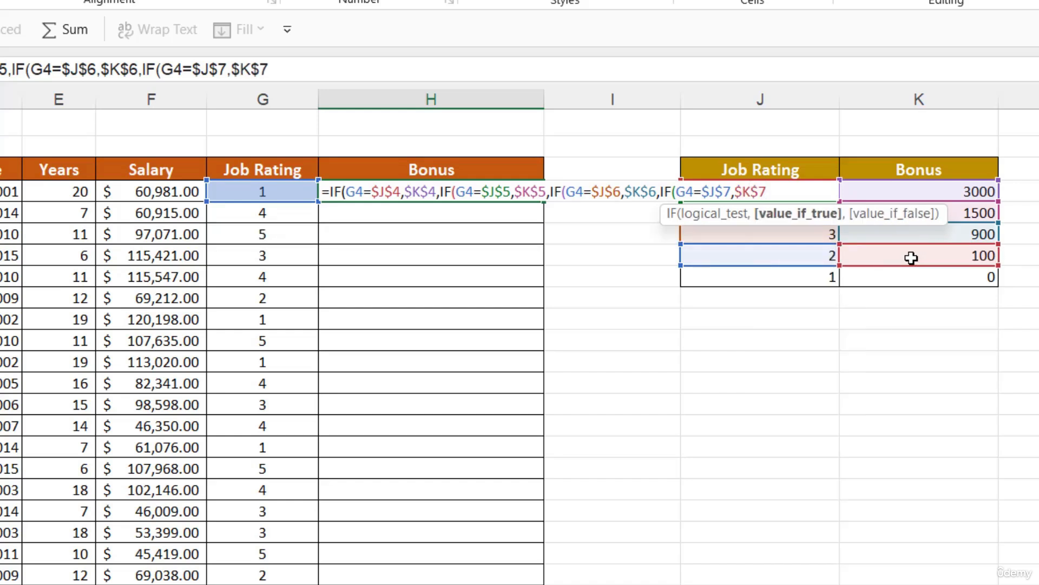
Nest a fifth IF as the value if false, testing G4<=$J$8 and returning $K$8 if true
{"action": "type", "text": ",IF("}
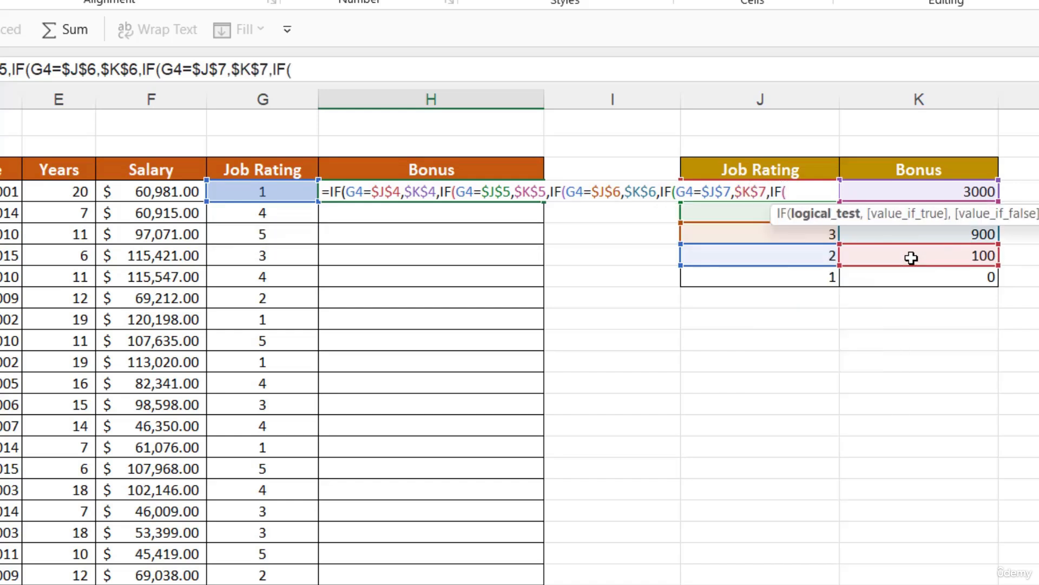
{"action": "left_click", "coordinate": [300, 189]}
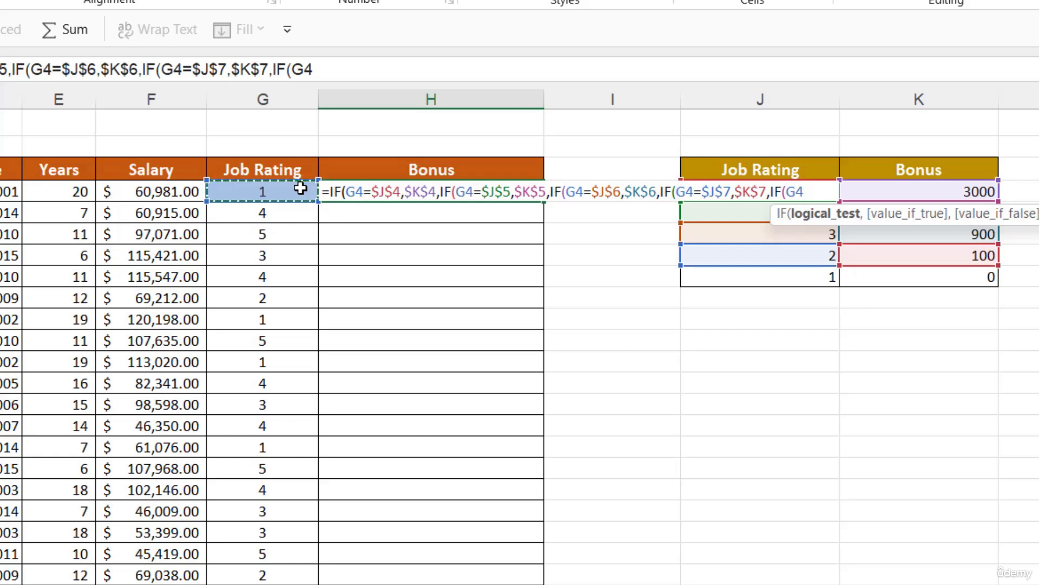
{"action": "type", "text": "="}
{"action": "type", "text": "<="}
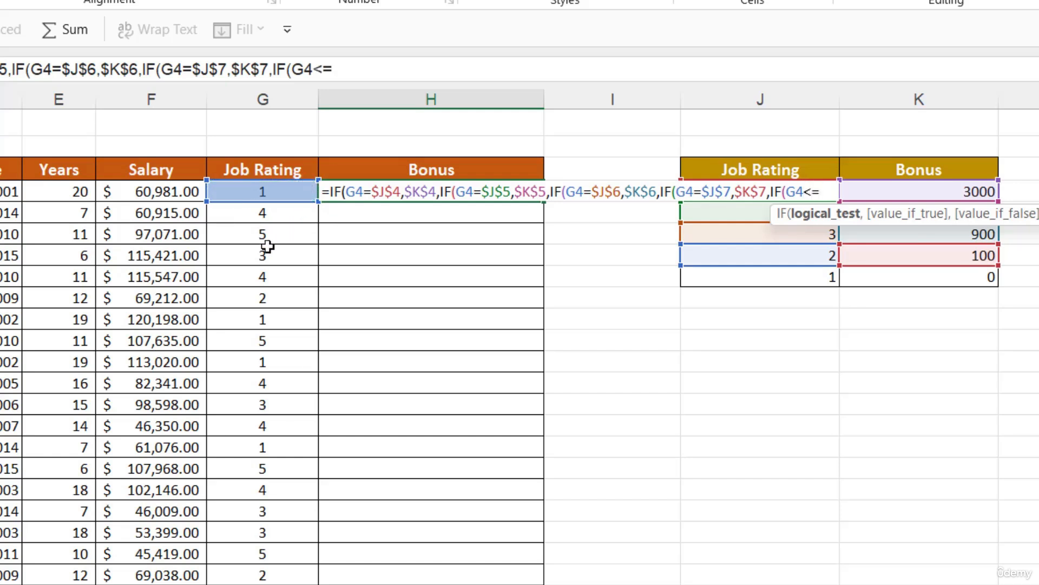
{"action": "left_click", "coordinate": [759, 272]}
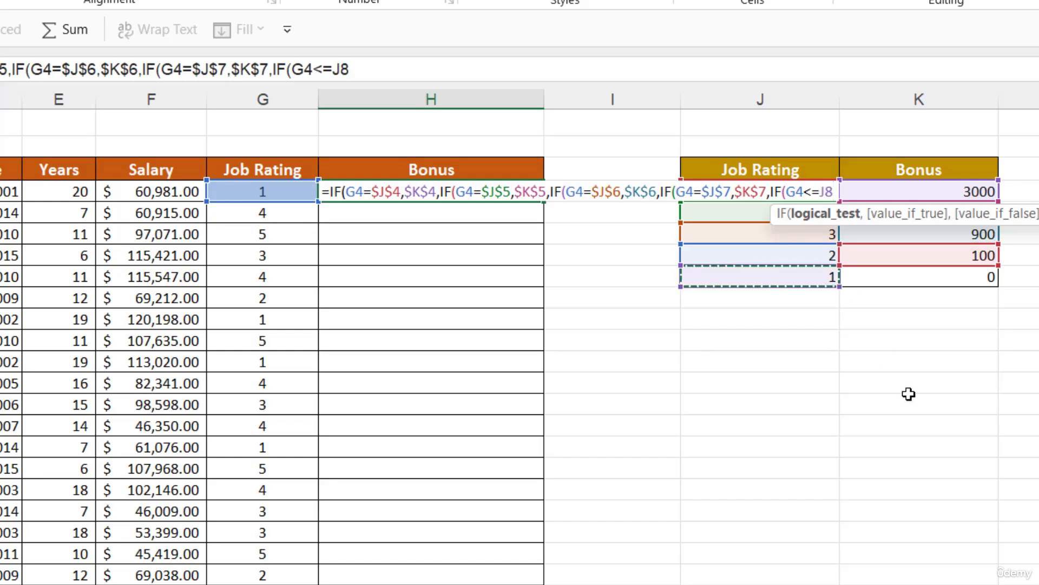
{"action": "key", "text": "F4"}
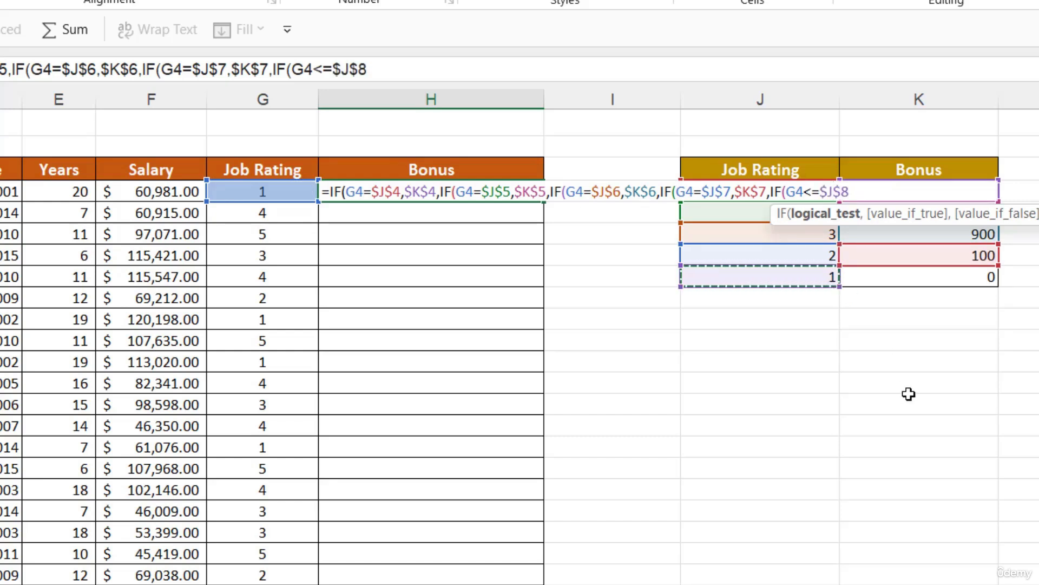
{"action": "type", "text": ","}
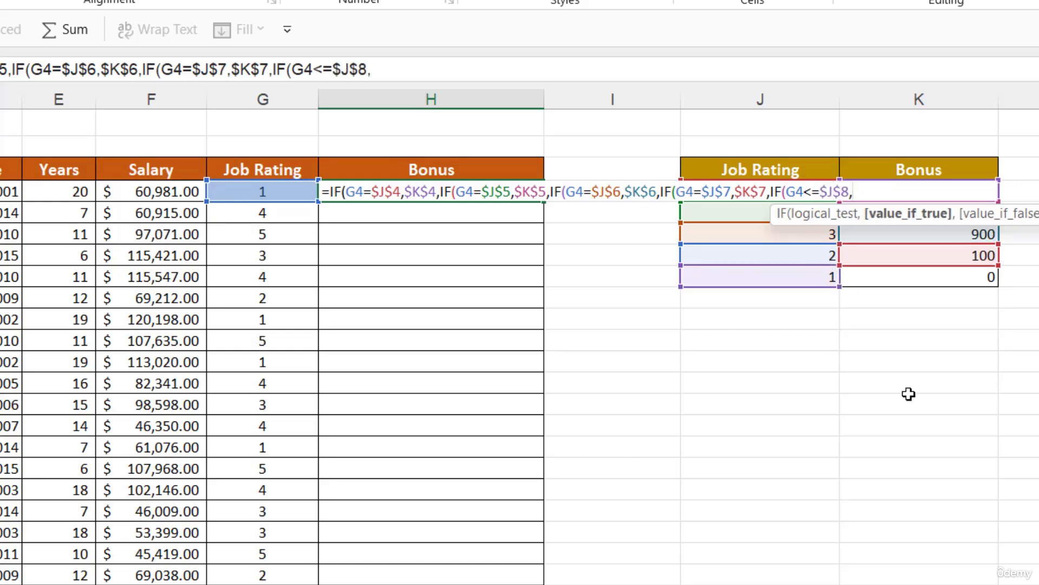
{"action": "left_click", "coordinate": [943, 278]}
{"action": "key", "text": "F4"}
{"action": "type", "text": ","}
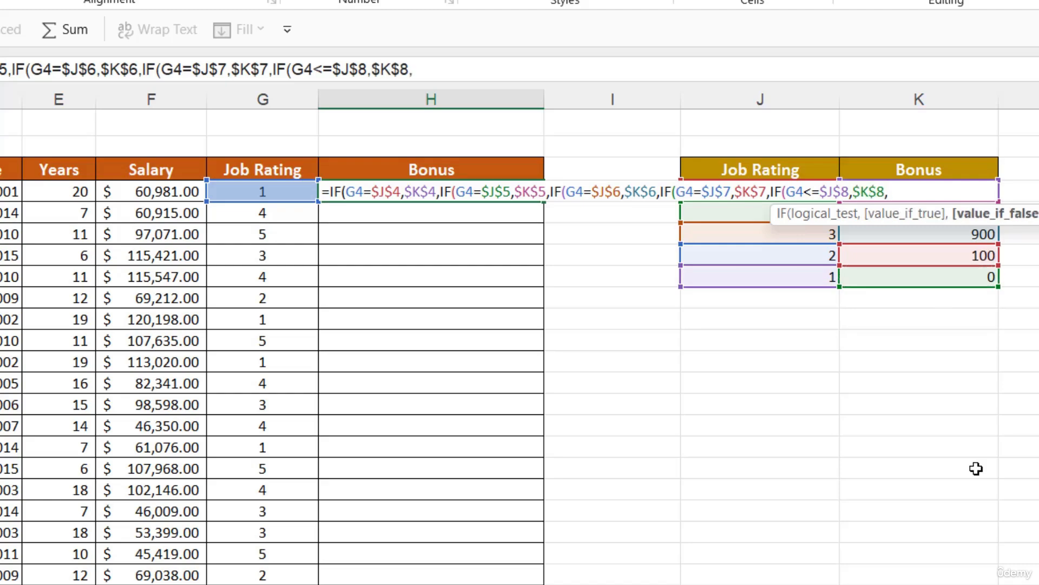
Set 0 as the final value if false, close the nested IFs, and enter the formula, accepting the proposed parenthesis correction
{"action": "type", "text": "0"}
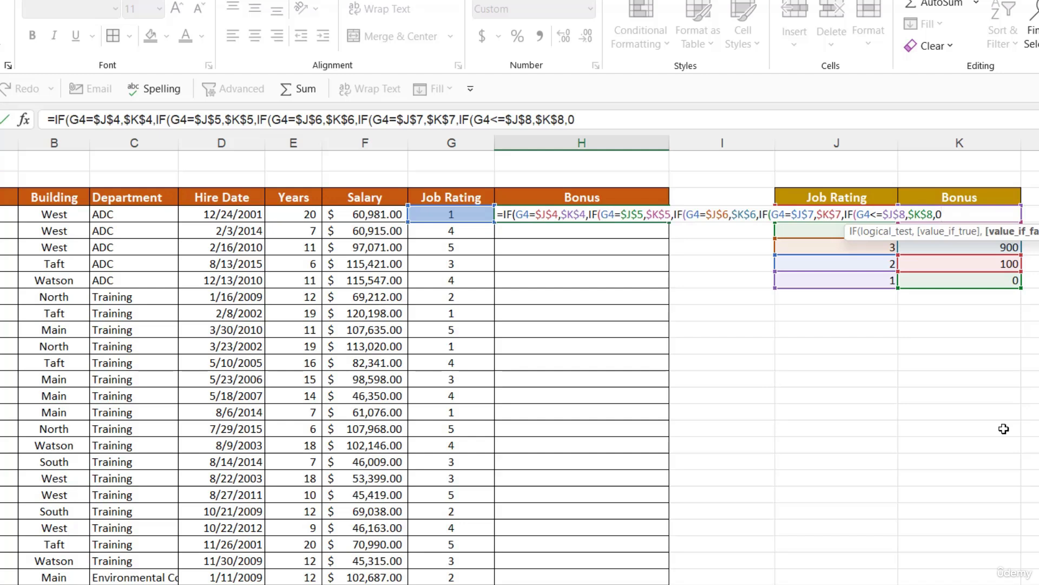
{"action": "type", "text": "))))"}
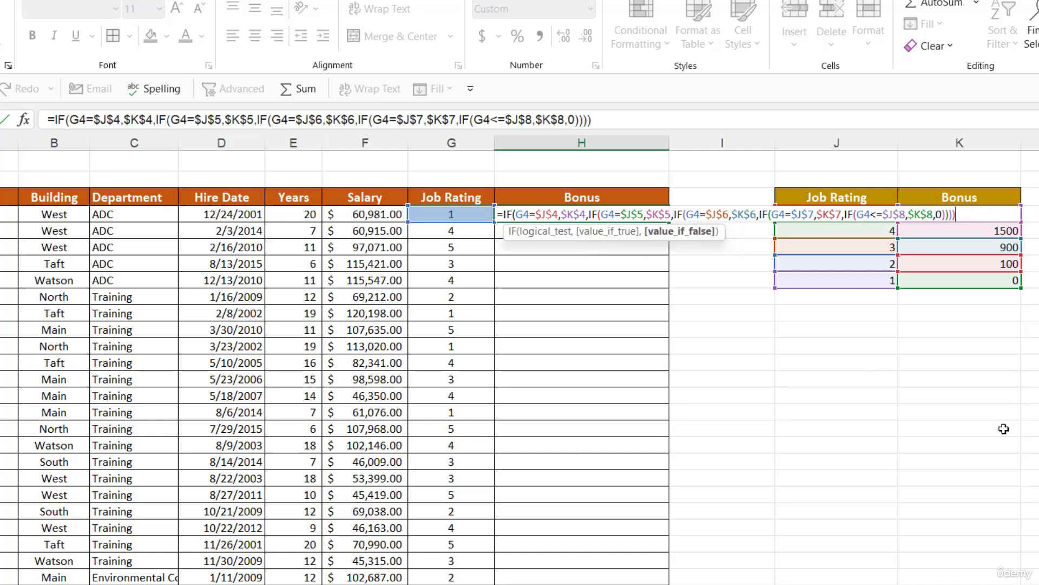
{"action": "key", "text": "Return"}
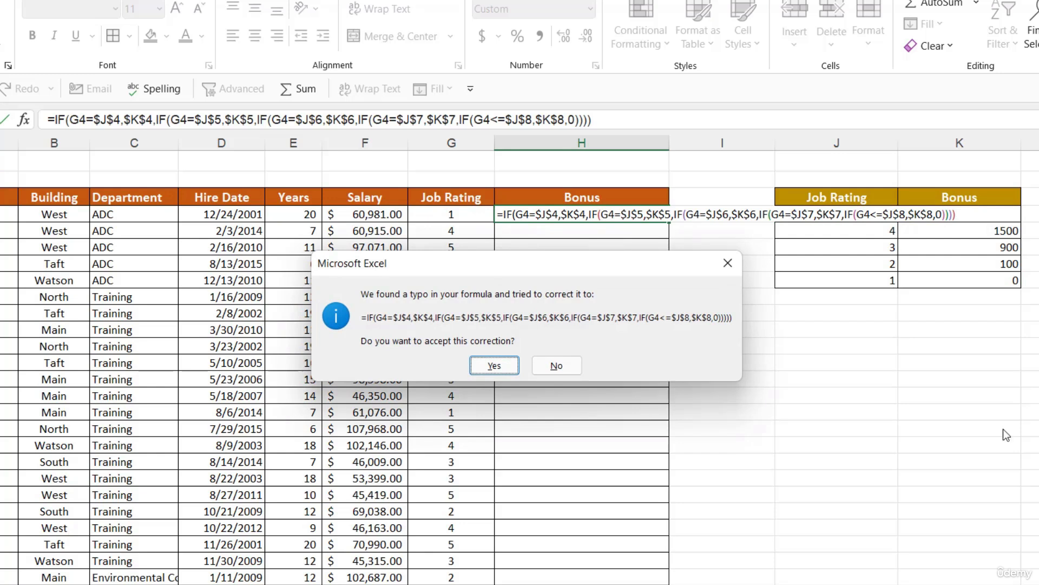
{"action": "left_click", "coordinate": [487, 367]}
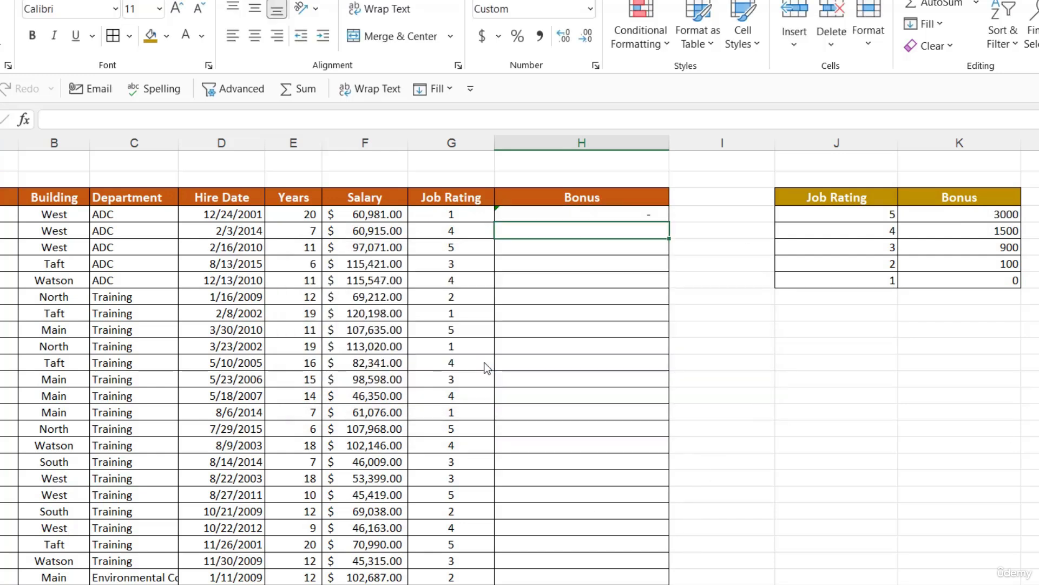
Fill the nested IF formula from H4 down the rest of the Bonus column
{"action": "left_click", "coordinate": [609, 214]}
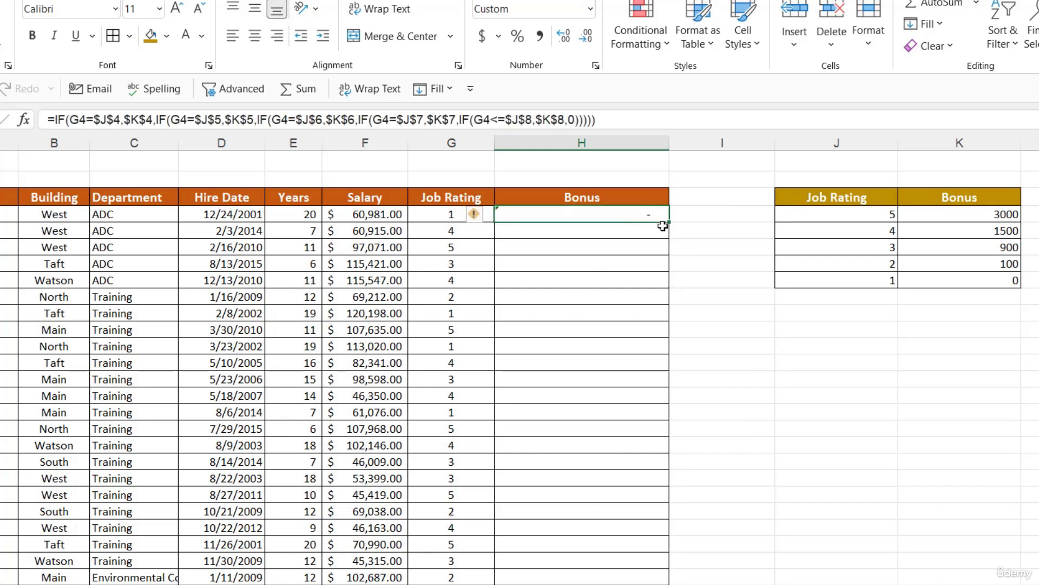
{"action": "double_click", "coordinate": [667, 221]}
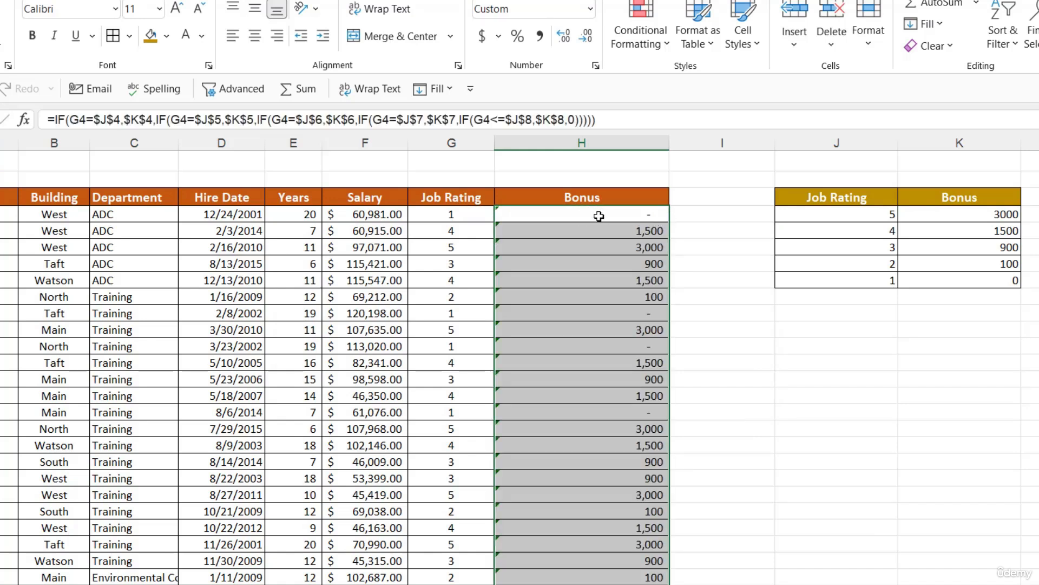
Check several employees' job ratings and calculated bonuses in columns G and H against the lookup table in J4:K8
{"action": "left_click", "coordinate": [582, 217]}
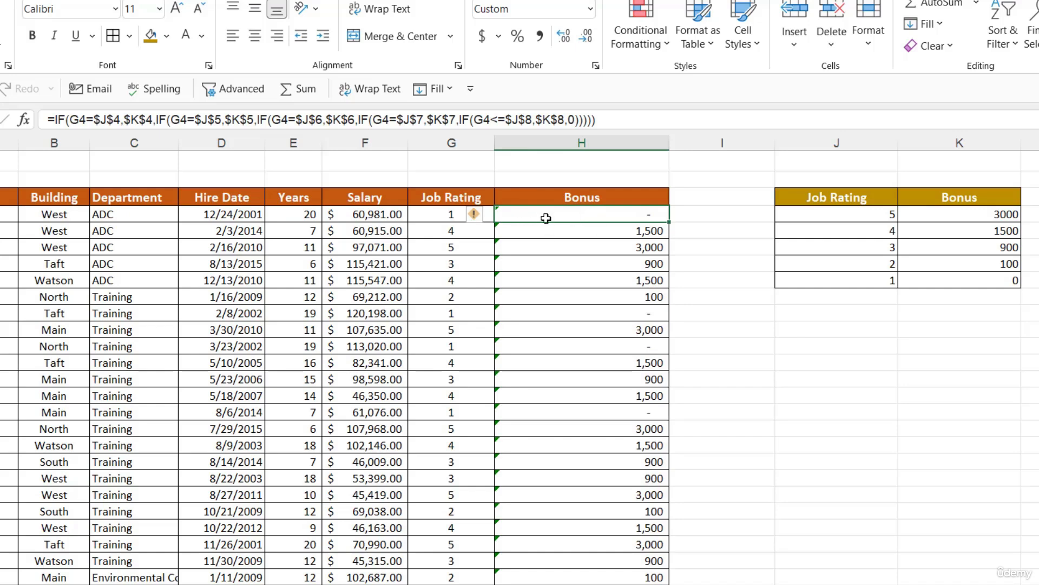
{"action": "left_click", "coordinate": [443, 218]}
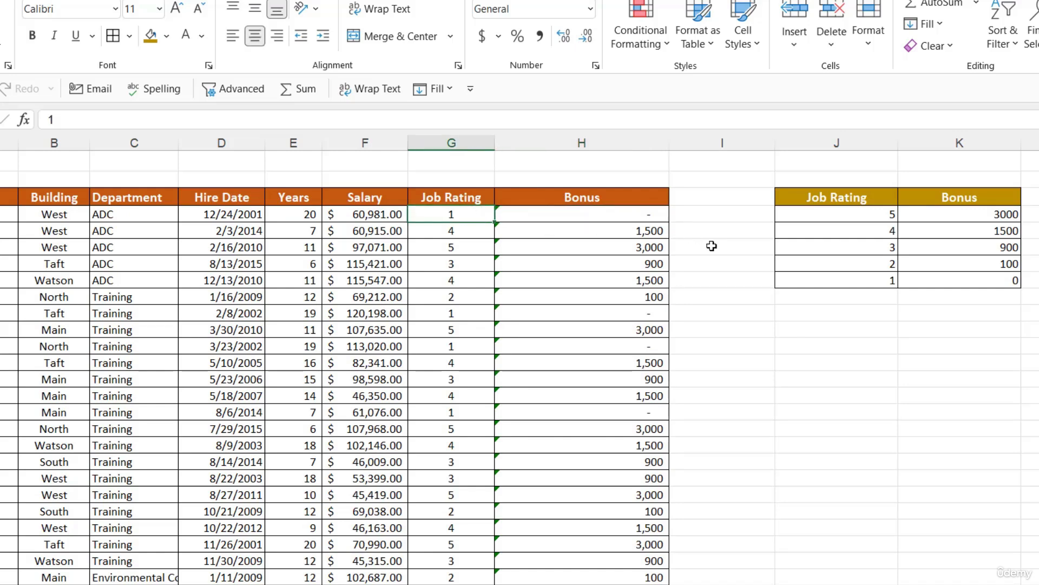
{"action": "left_click", "coordinate": [641, 219]}
{"action": "left_click", "coordinate": [962, 289]}
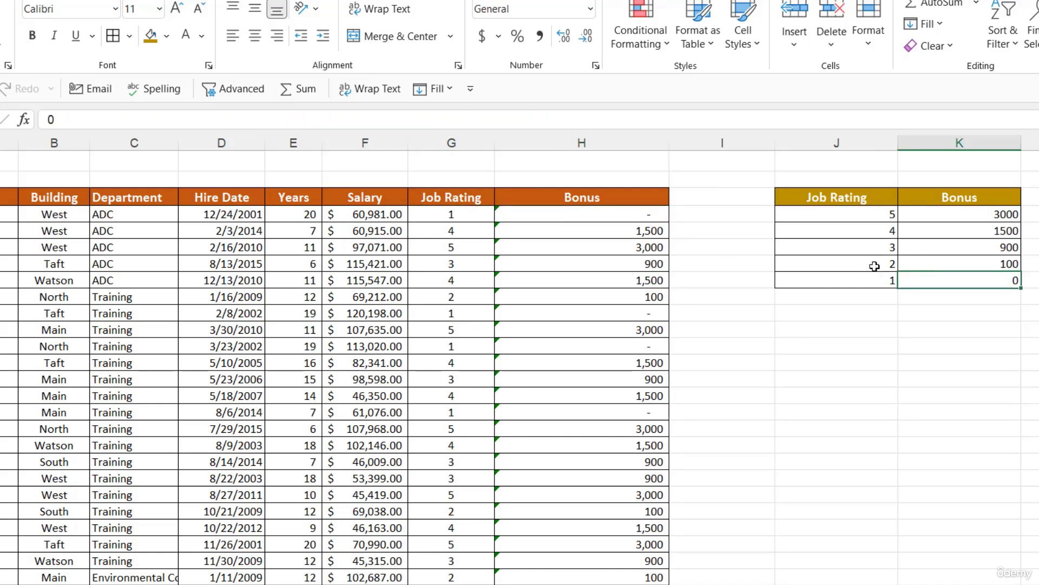
{"action": "left_click", "coordinate": [465, 232]}
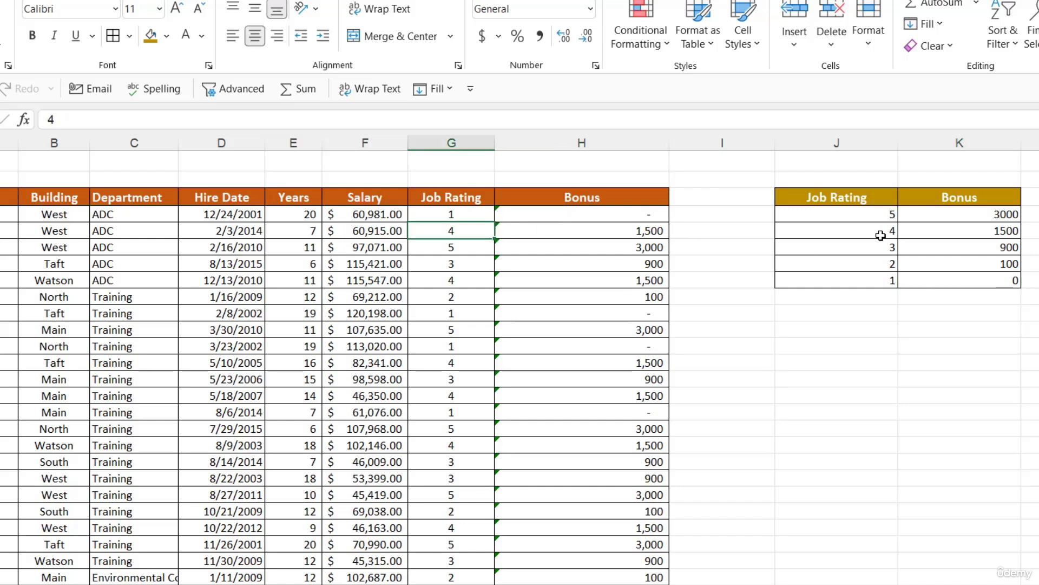
{"action": "left_click", "coordinate": [951, 229]}
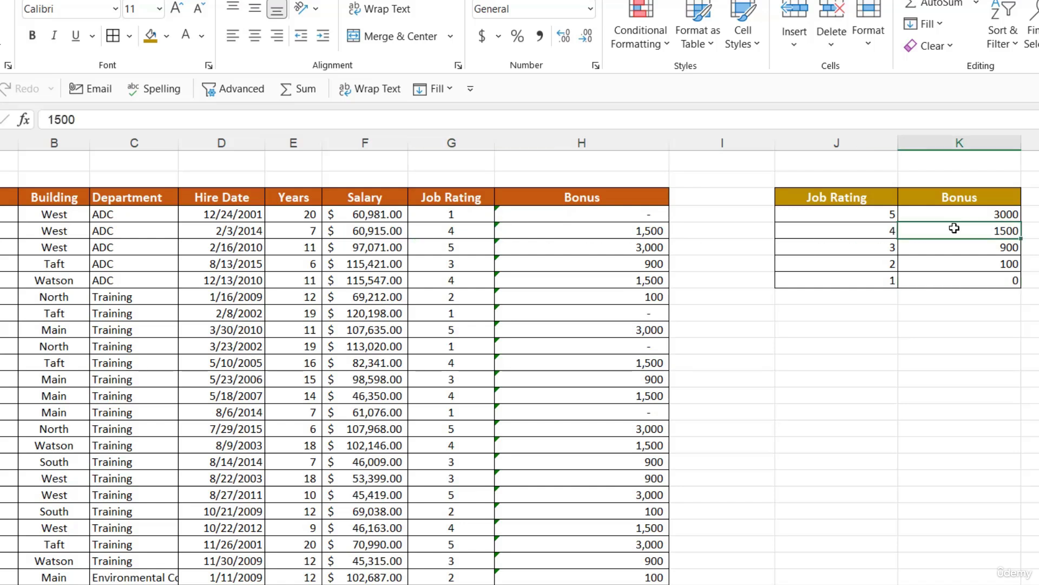
{"action": "left_click", "coordinate": [469, 246]}
{"action": "left_click", "coordinate": [622, 243]}
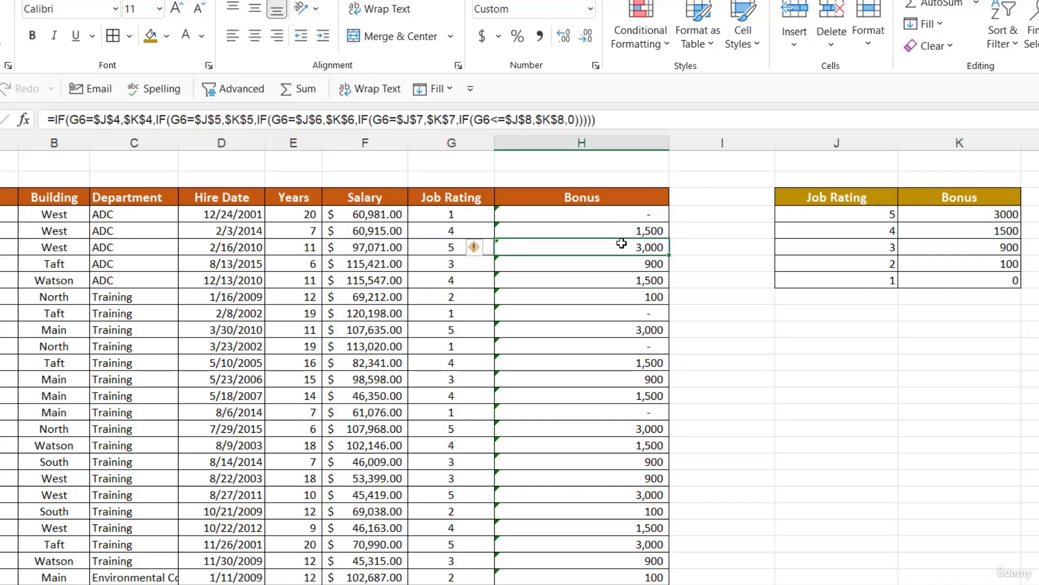
{"action": "left_click", "coordinate": [459, 299]}
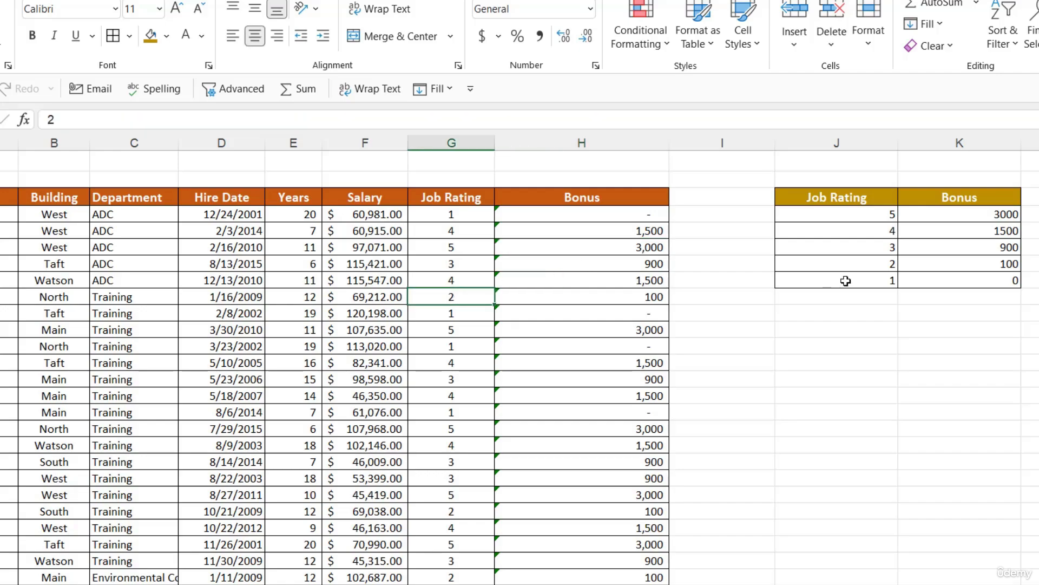
{"action": "left_click", "coordinate": [952, 264]}
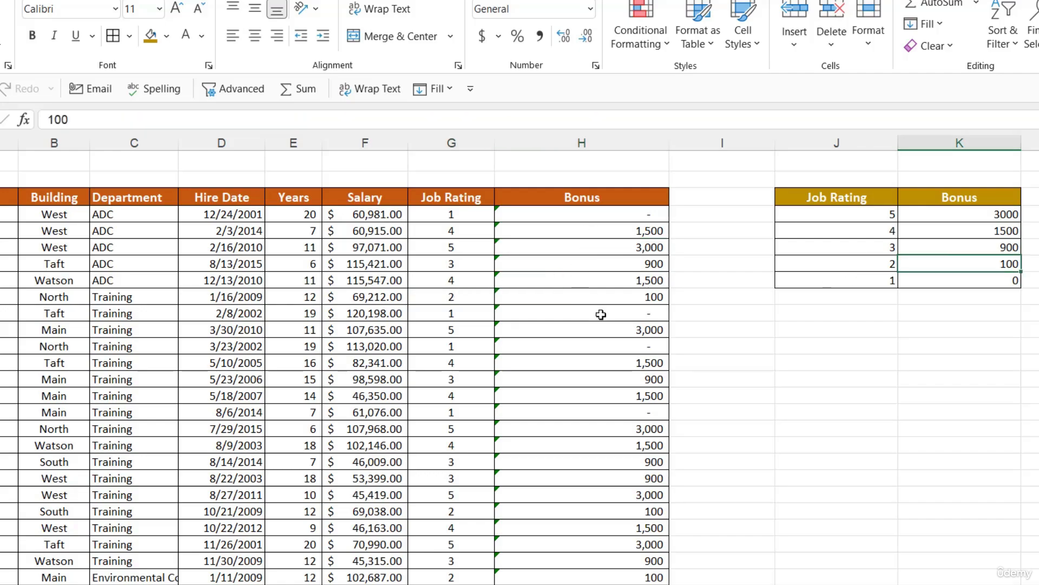
Inspect the error-checking options flagged for the nested IF formula in H4
{"action": "left_click", "coordinate": [574, 247]}
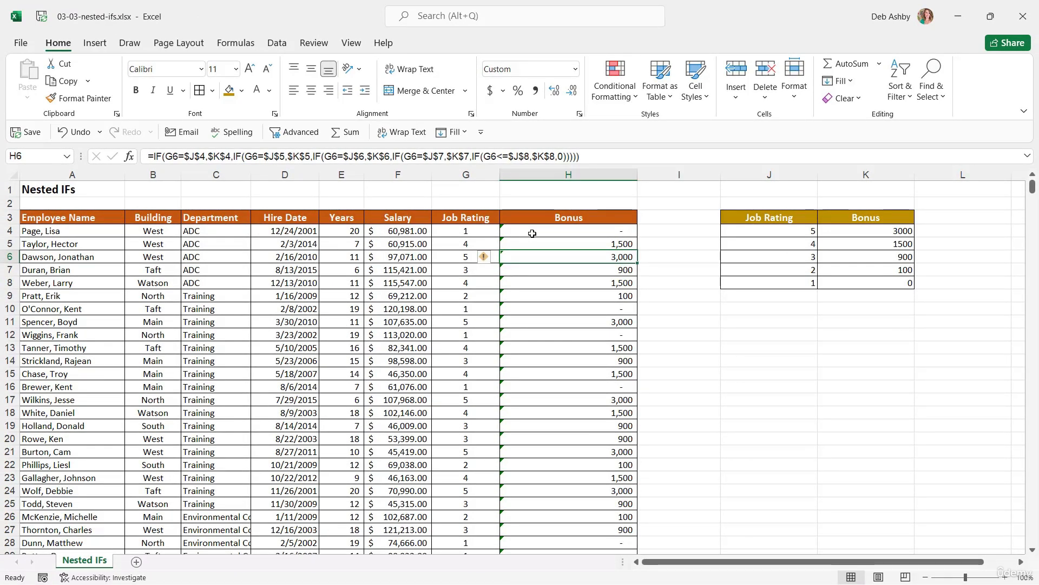
{"action": "left_click", "coordinate": [533, 232]}
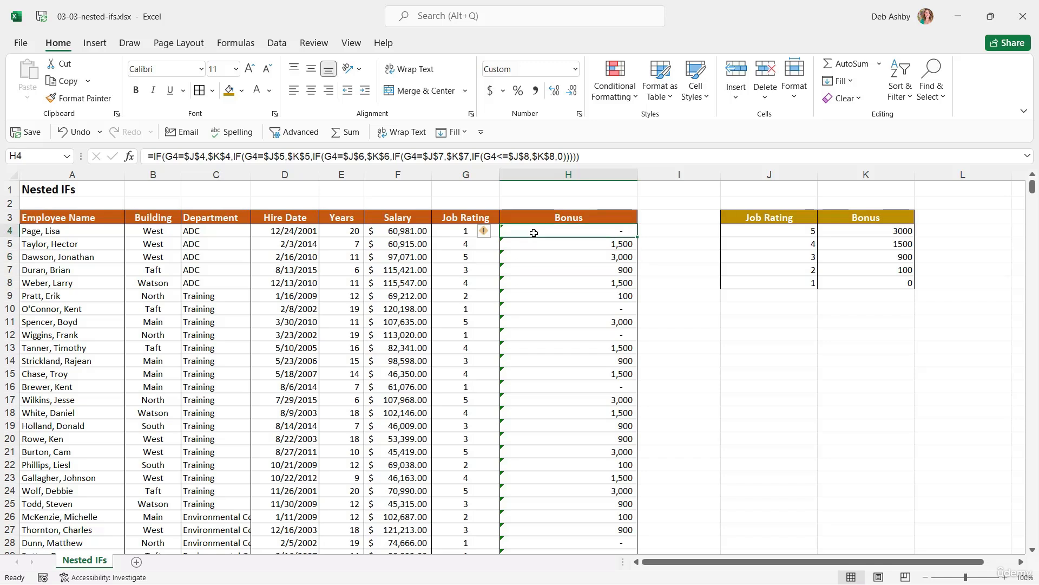
{"action": "left_click", "coordinate": [496, 232]}
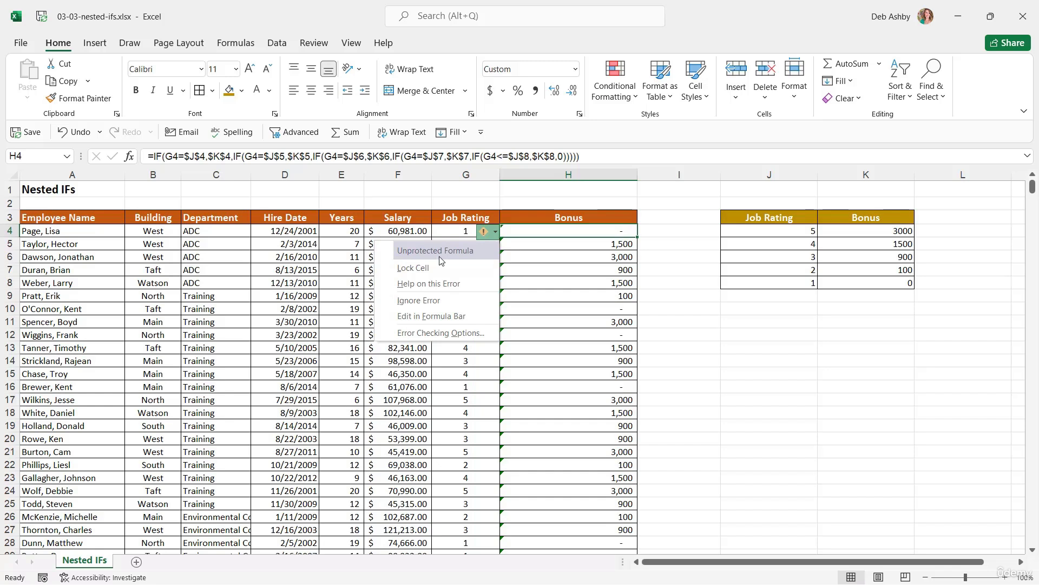
Ignore the unprotected formula error for all Bonus formulas from H4 down to H744
{"action": "left_click", "coordinate": [541, 230]}
{"action": "key", "text": "ctrl+shift+Down"}
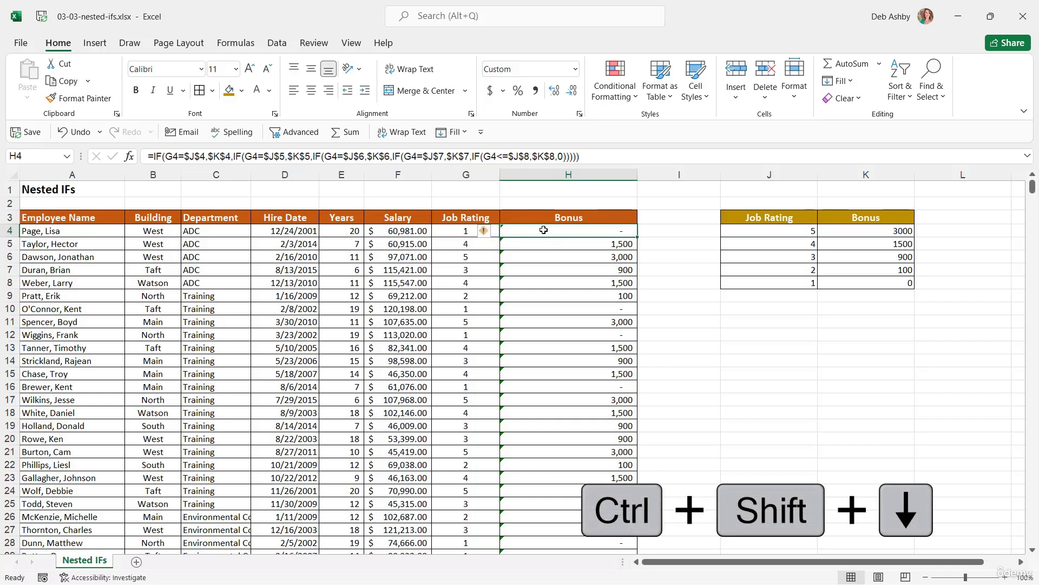
{"action": "key", "text": "ctrl+shift+Down"}
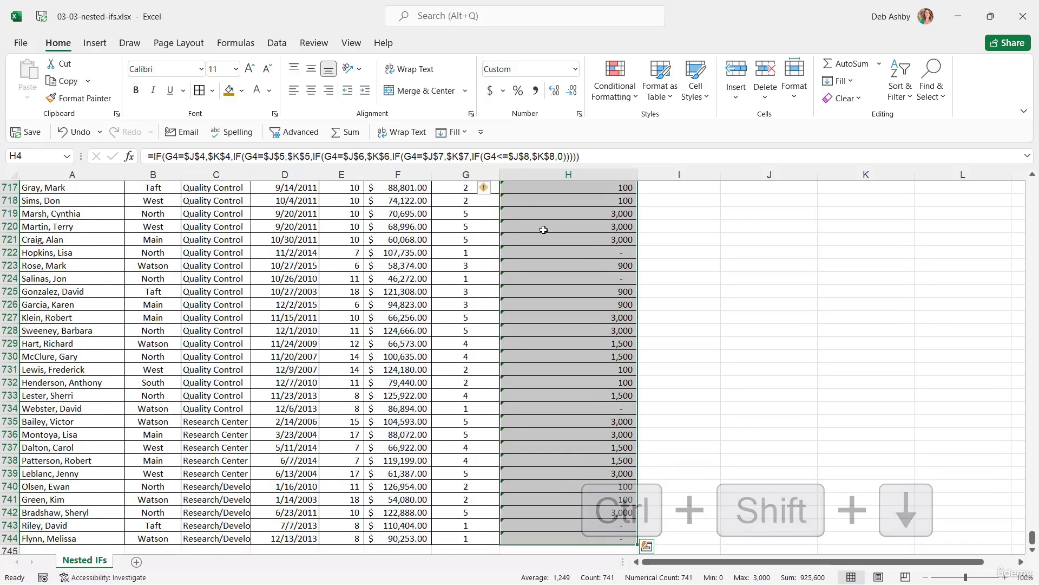
{"action": "left_click", "coordinate": [484, 187]}
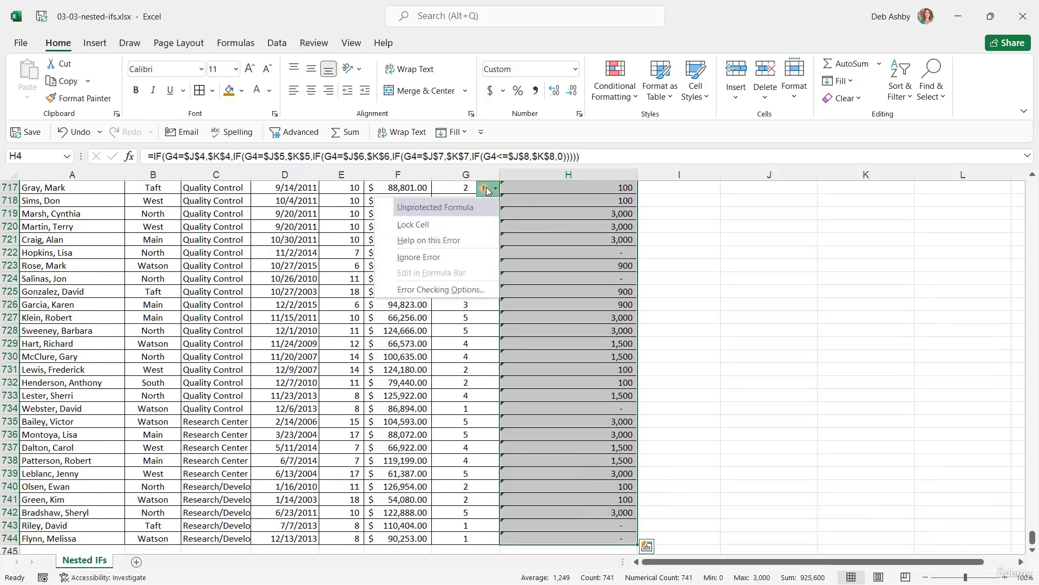
{"action": "left_click", "coordinate": [419, 257]}
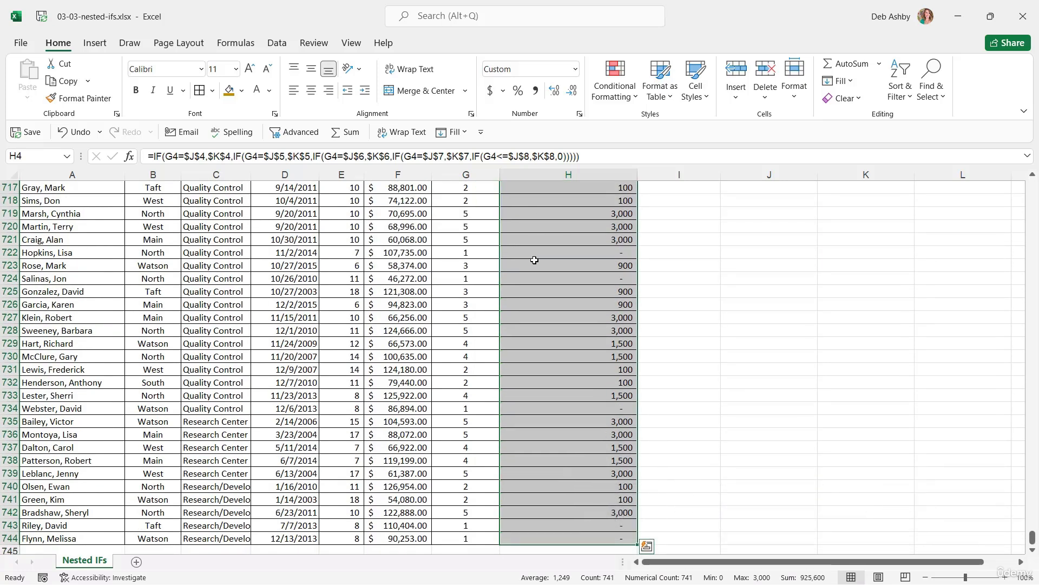
{"action": "left_click", "coordinate": [558, 258]}
{"action": "key", "text": "ctrl+Up"}
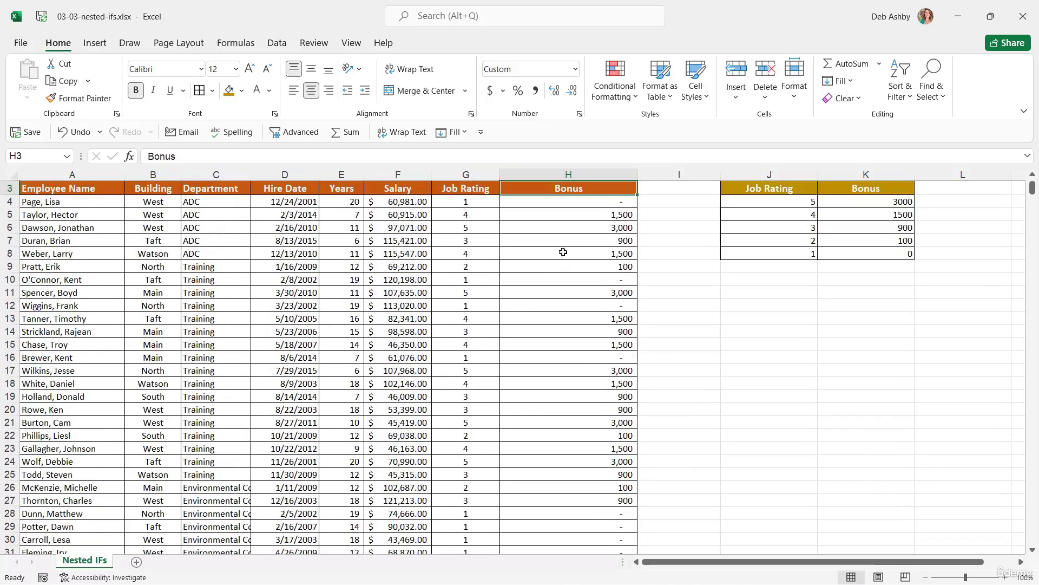
Review the nested IF formulas in several Bonus cells against the job rating and bonus table in J4:K8
{"action": "key", "text": "Down"}
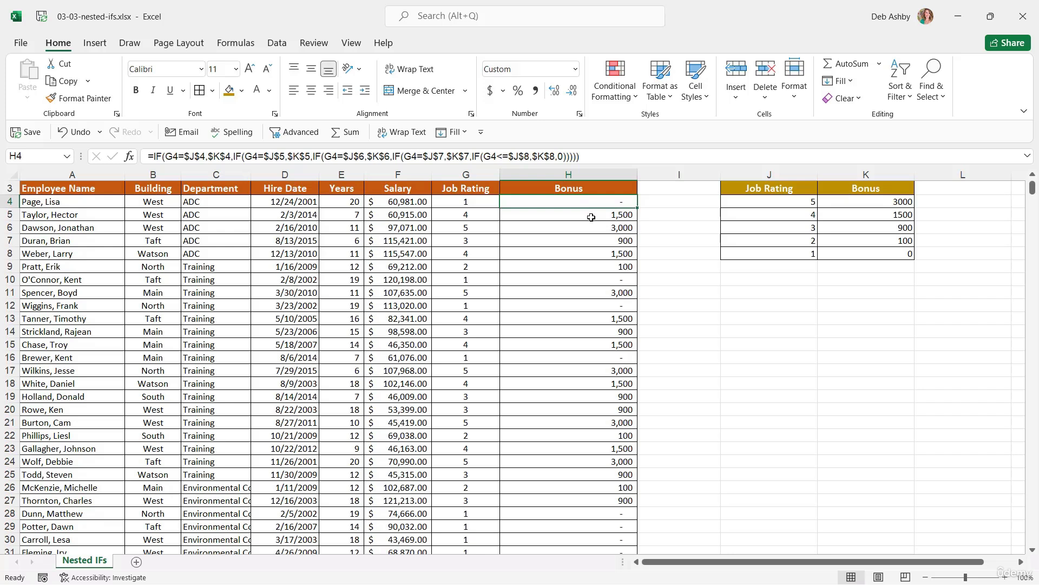
{"action": "left_click", "coordinate": [594, 217]}
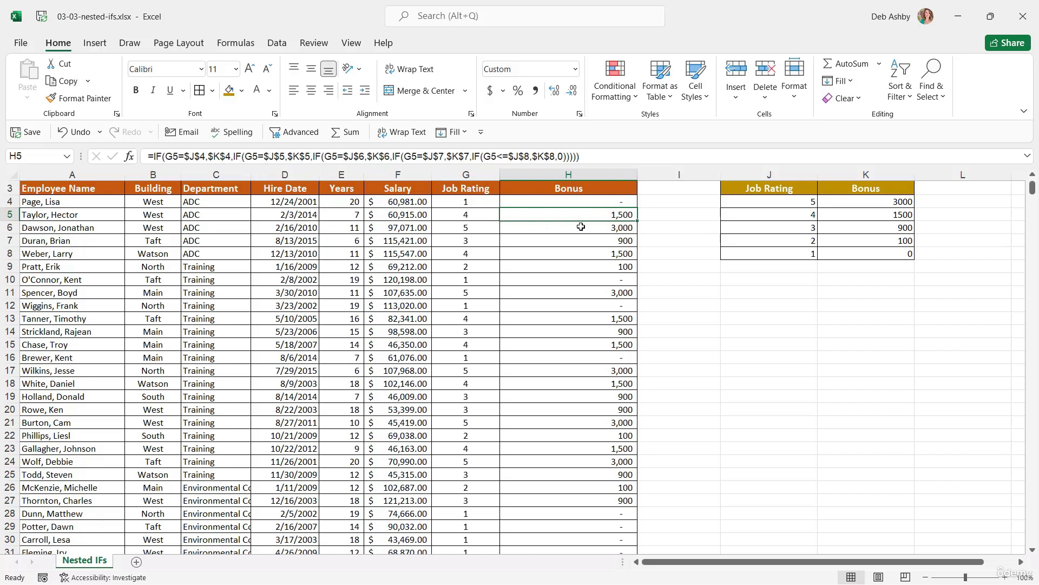
{"action": "left_click", "coordinate": [585, 304]}
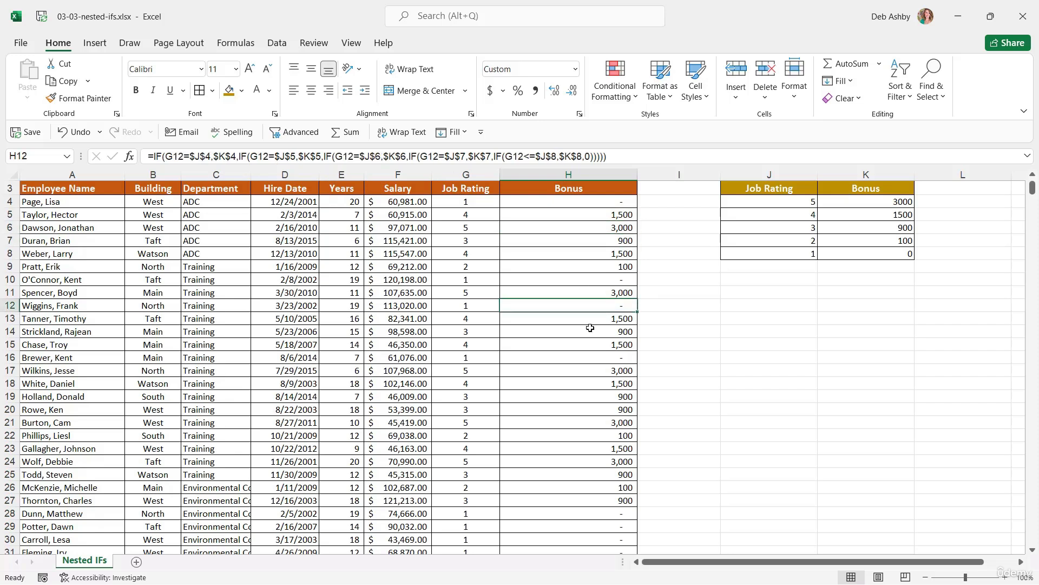
{"action": "left_click", "coordinate": [591, 358]}
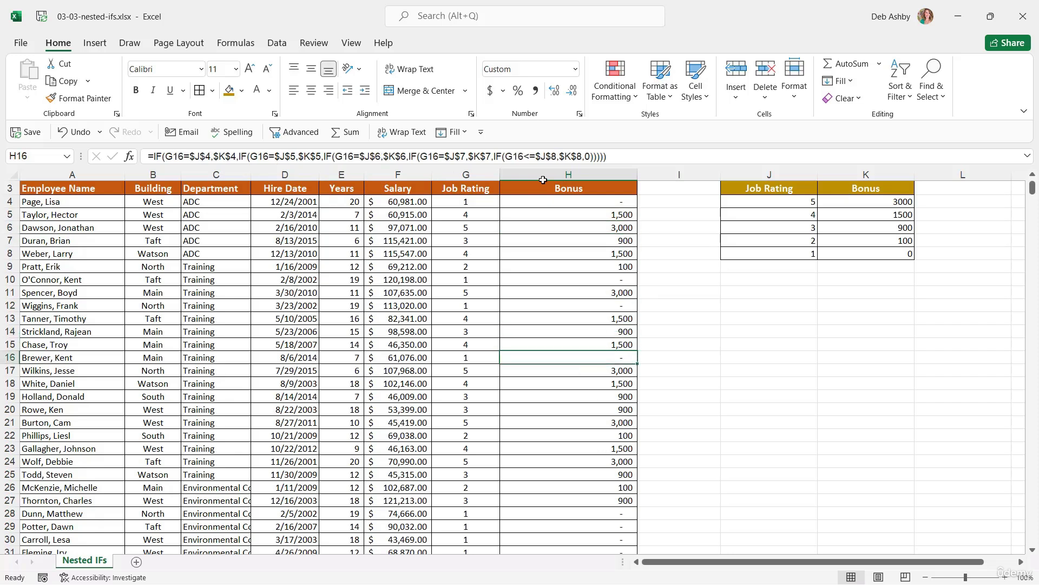
{"action": "left_click", "coordinate": [571, 208]}
{"action": "left_click", "coordinate": [556, 218]}
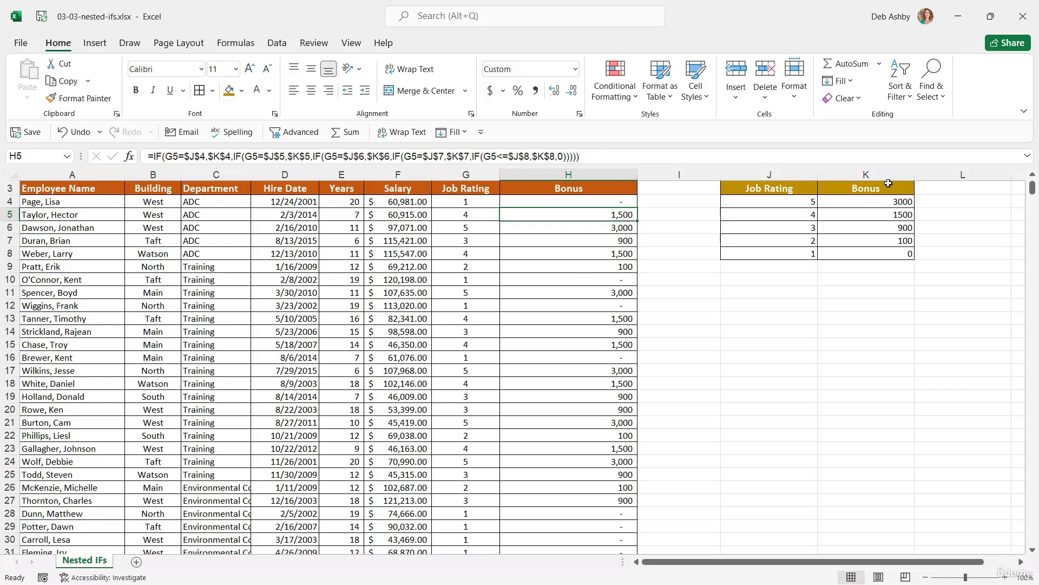
{"action": "left_click_drag", "start_coordinate": [753, 200], "coordinate": [869, 240]}
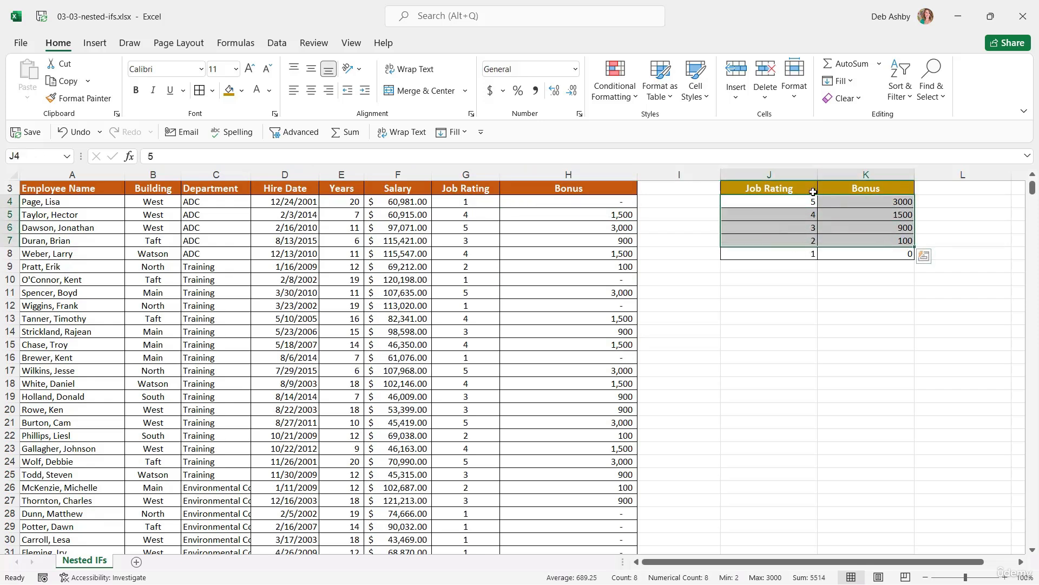
{"action": "left_click_drag", "start_coordinate": [766, 256], "coordinate": [848, 257]}
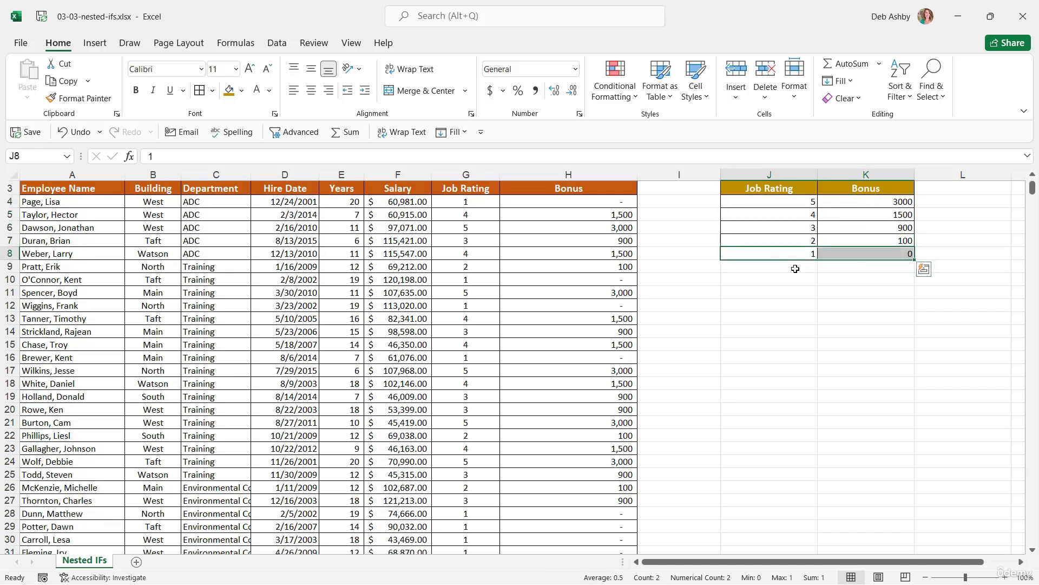
Clear the nested IF formulas from the whole Bonus column, H4:H744
{"action": "left_click", "coordinate": [553, 203]}
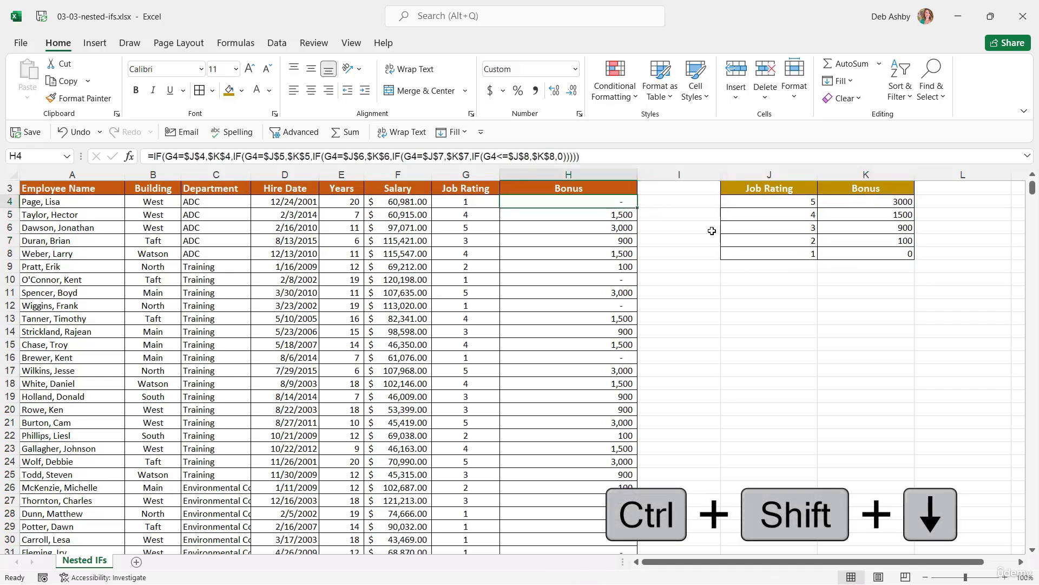
{"action": "key", "text": "ctrl+shift+Down"}
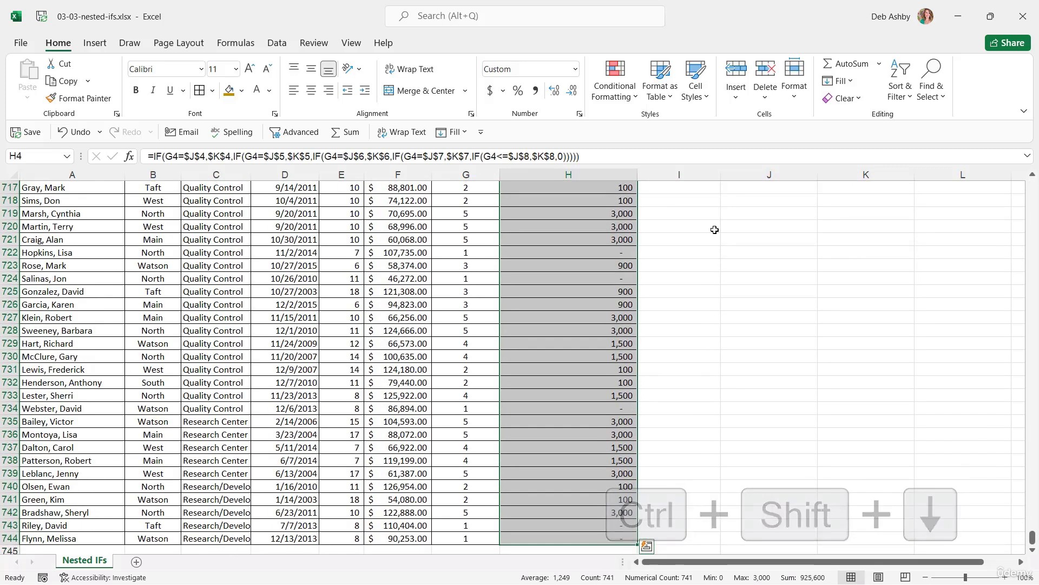
{"action": "key", "text": "Delete"}
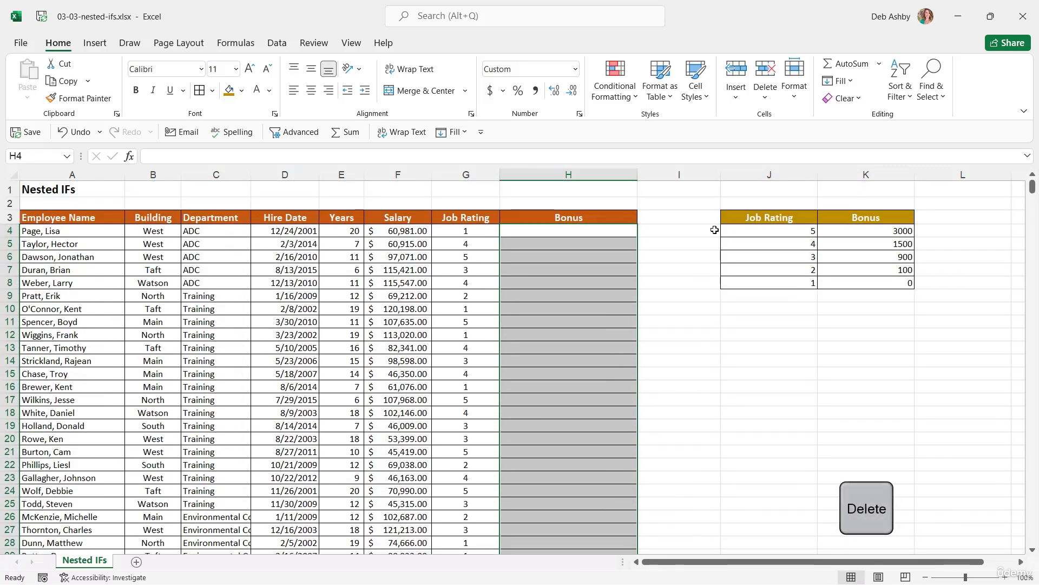
{"action": "left_click", "coordinate": [715, 253]}
Start an IF formula in H4 with the logical test G4>=$J$7, using an absolute reference for the rating
{"action": "left_click", "coordinate": [587, 238]}
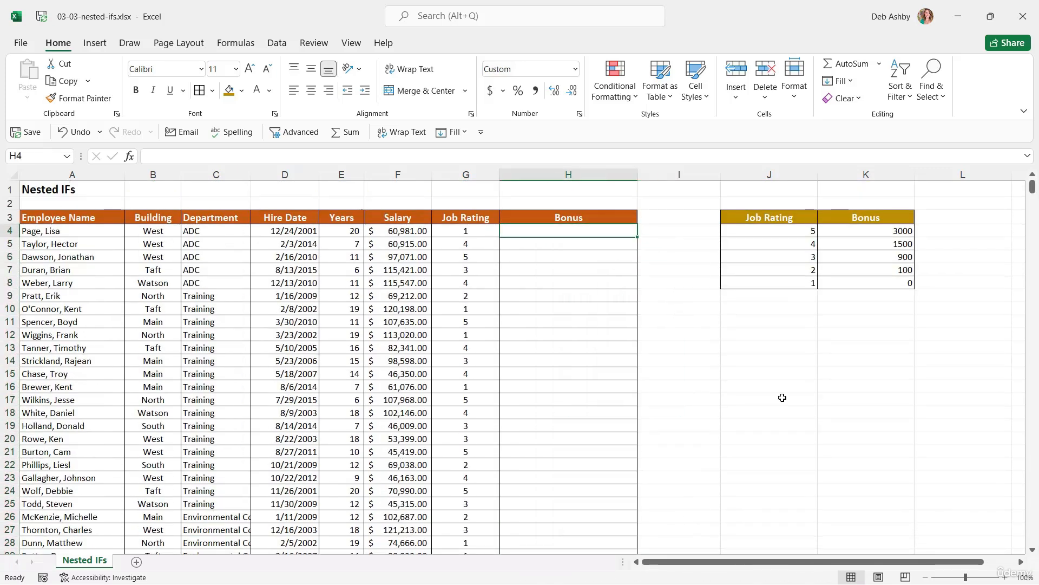
{"action": "type", "text": "=IF("}
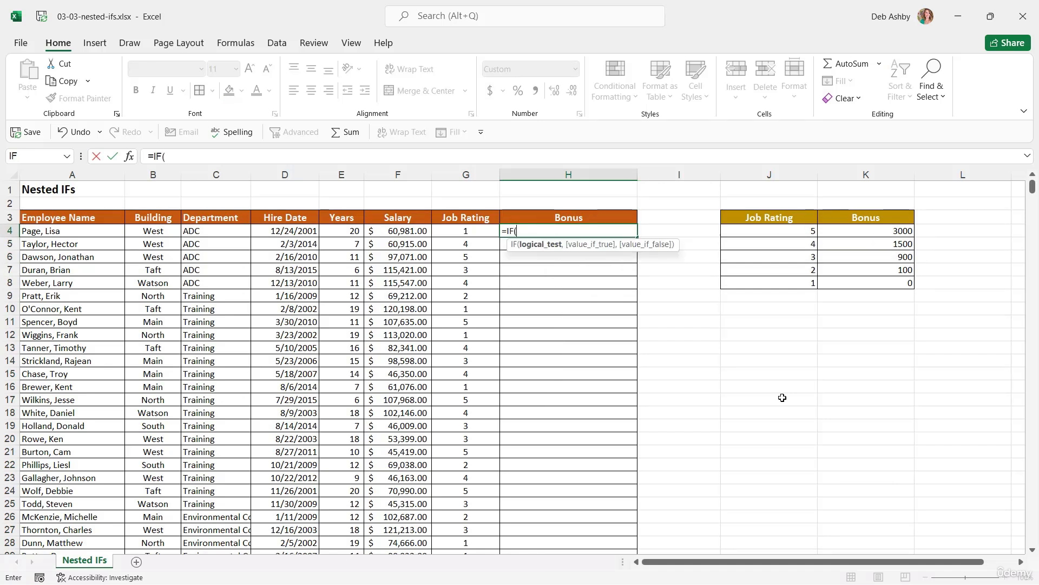
{"action": "left_click", "coordinate": [469, 233]}
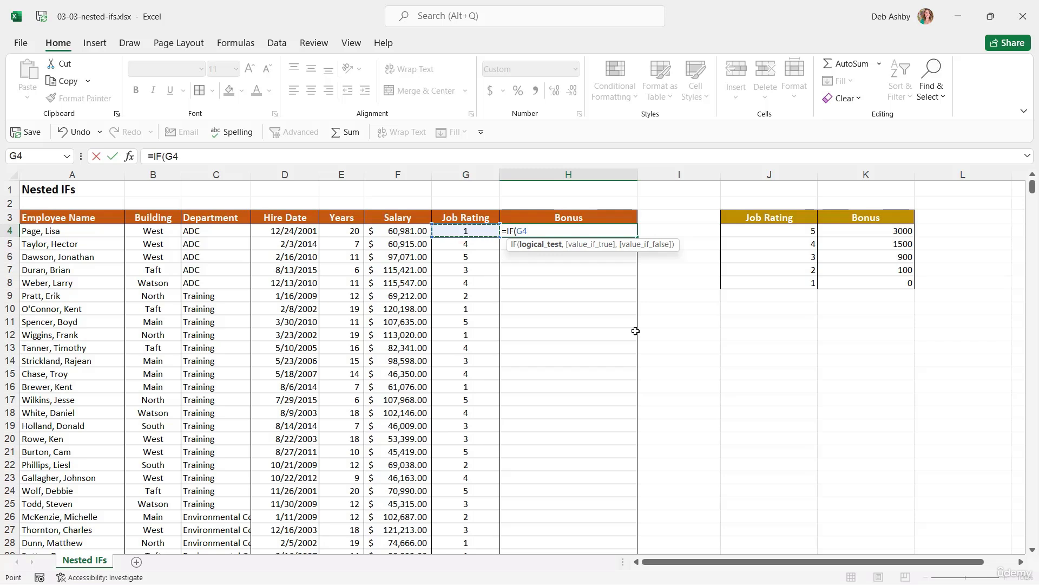
{"action": "type", "text": ">="}
{"action": "left_click", "coordinate": [812, 270]}
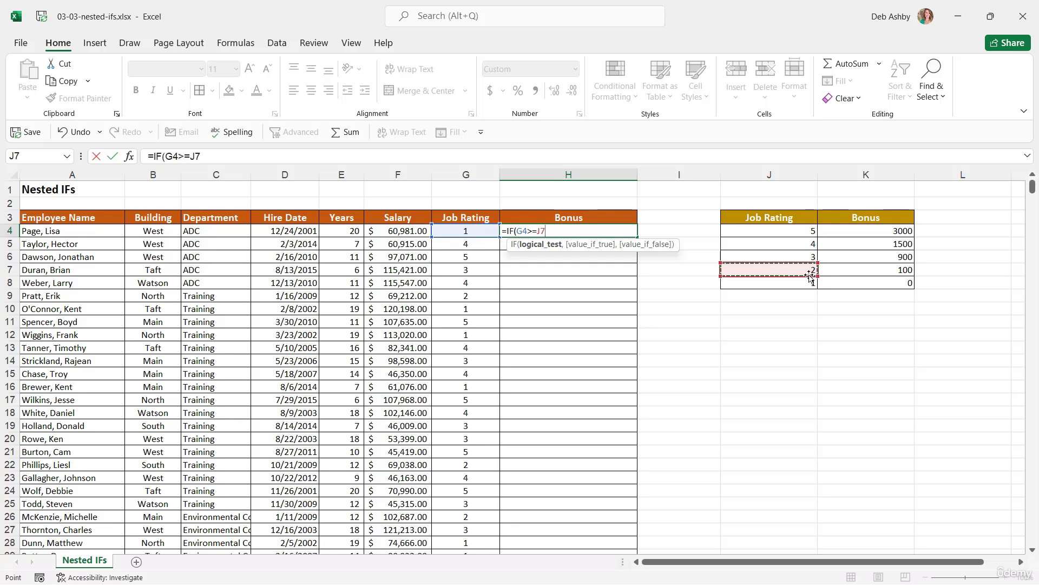
{"action": "key", "text": "F4"}
{"action": "type", "text": ","}
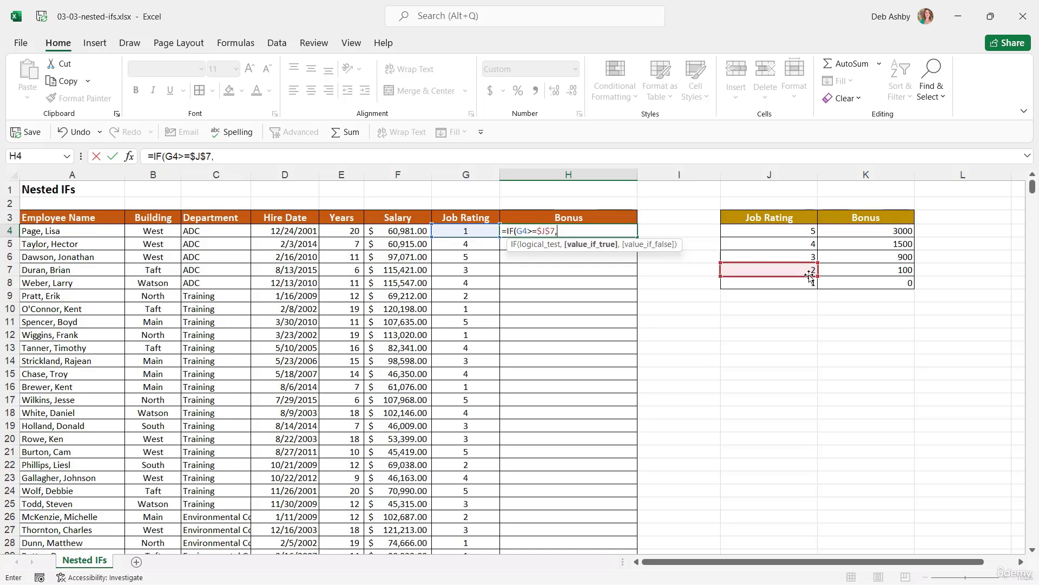
Set "Bonus" as the value if true and "No Bonus" as the value if false, and enter the formula
{"action": "type", "text": "\"Bonus\","}
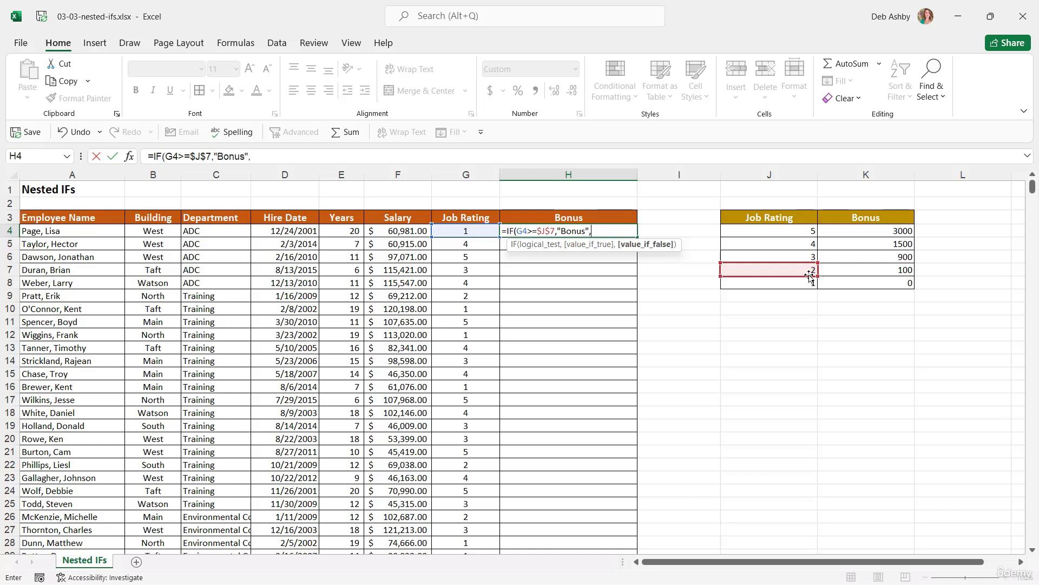
{"action": "type", "text": "\"No Bonus\")"}
{"action": "key", "text": "ctrl+Return"}
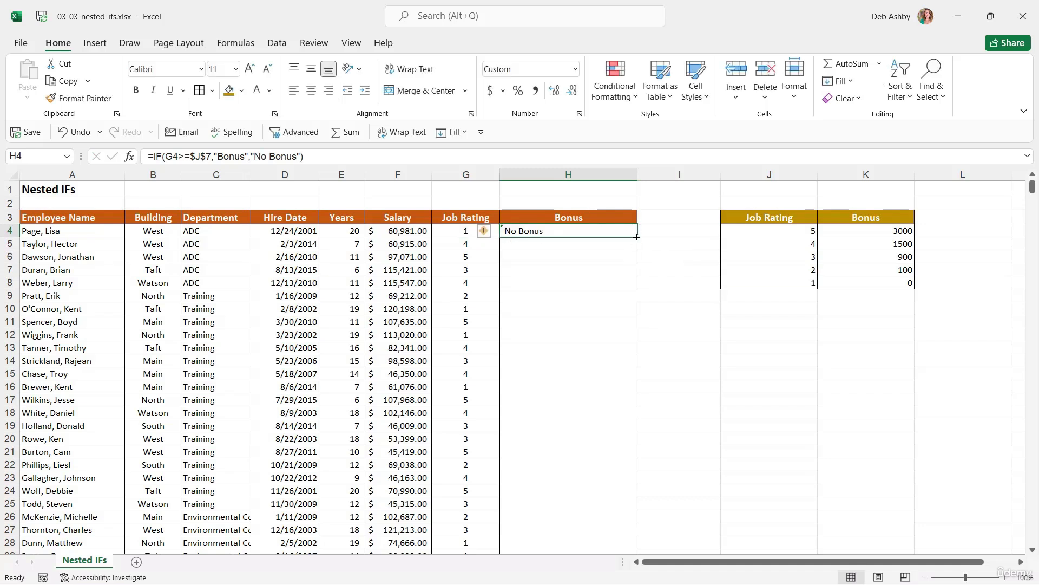
Fill the simple IF formula down the Bonus column and clear the filled cells again
{"action": "double_click", "coordinate": [637, 237]}
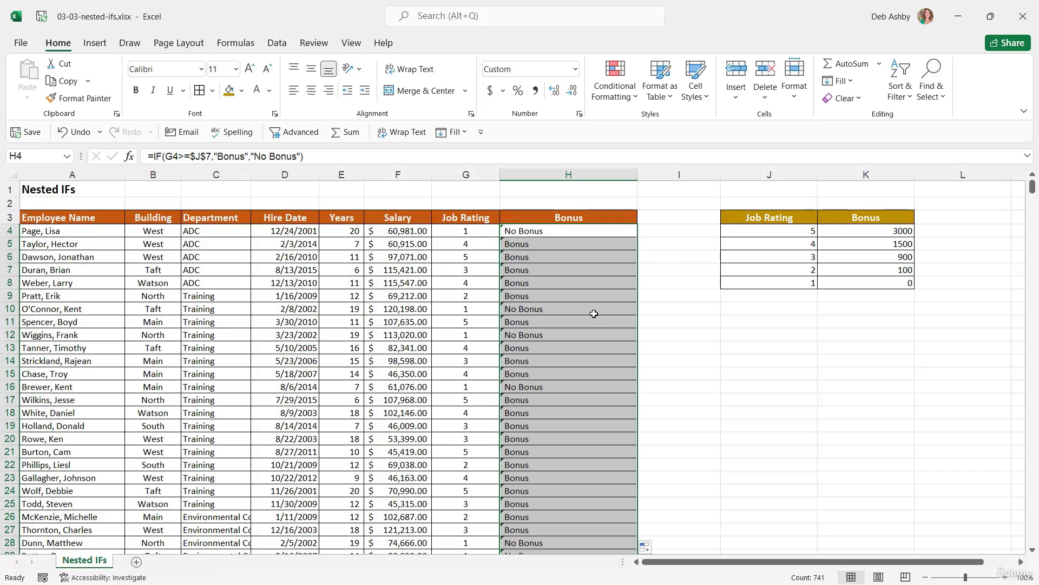
{"action": "key", "text": "Delete"}
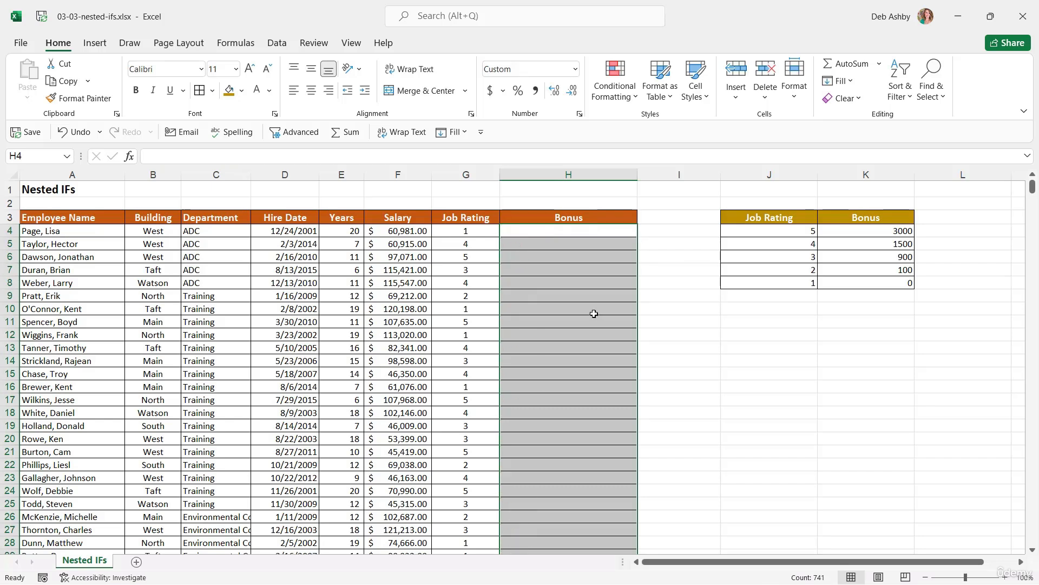
{"action": "left_click", "coordinate": [747, 295]}
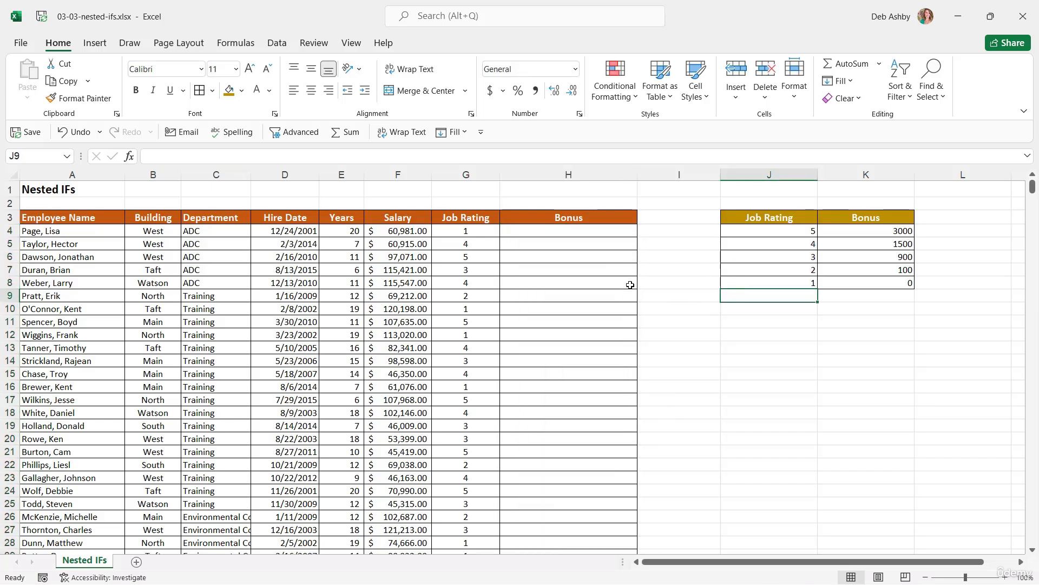
Begin an IFS formula in H4 of the Nested IFs sheet
{"action": "left_click", "coordinate": [579, 232]}
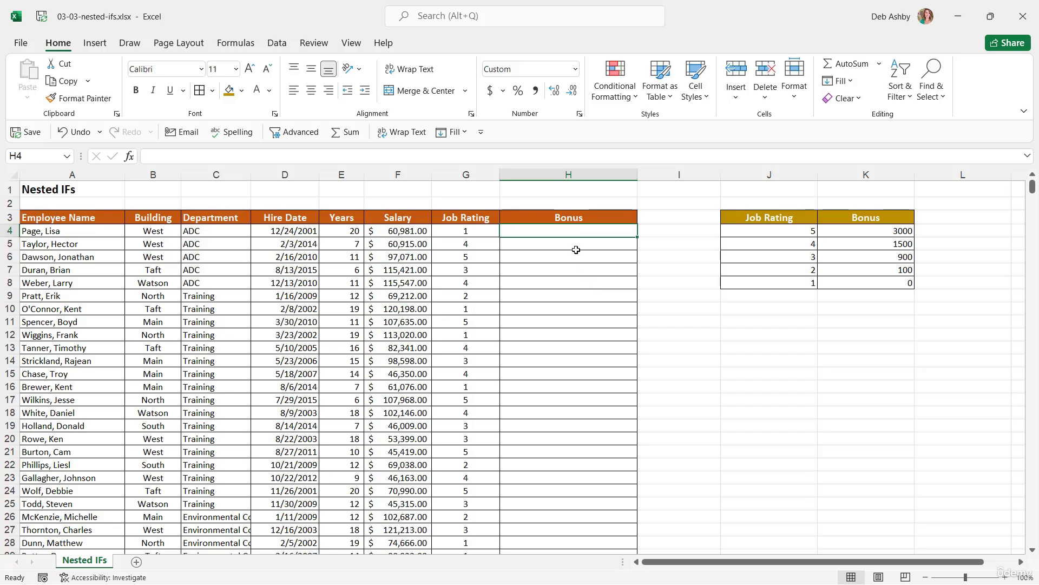
{"action": "type", "text": "=IFS"}
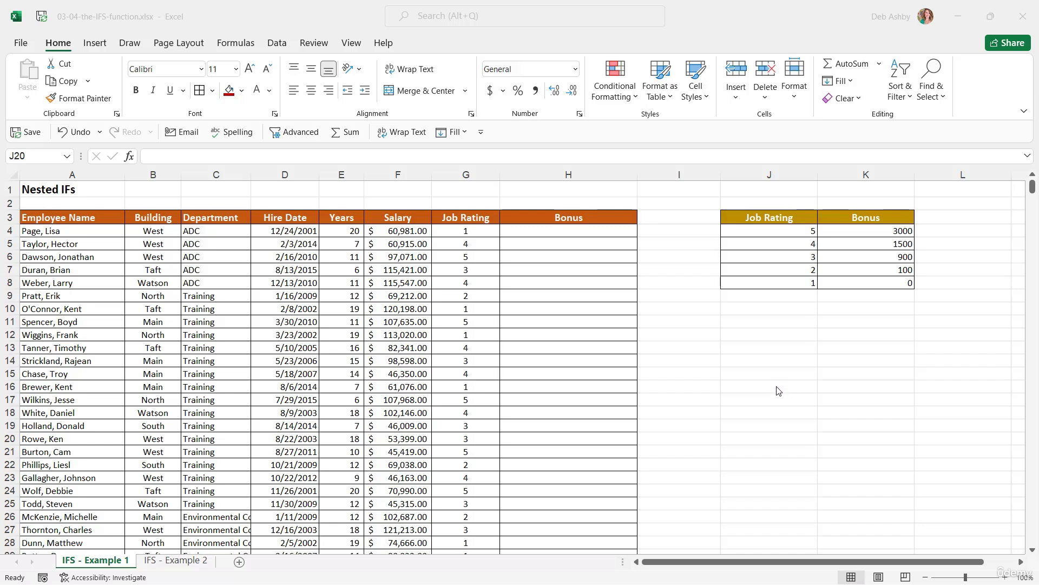
Start an IFS formula in H4 that returns $K$4 when G4=$J$4, using absolute references for the rating and bonus
{"action": "left_click", "coordinate": [561, 233]}
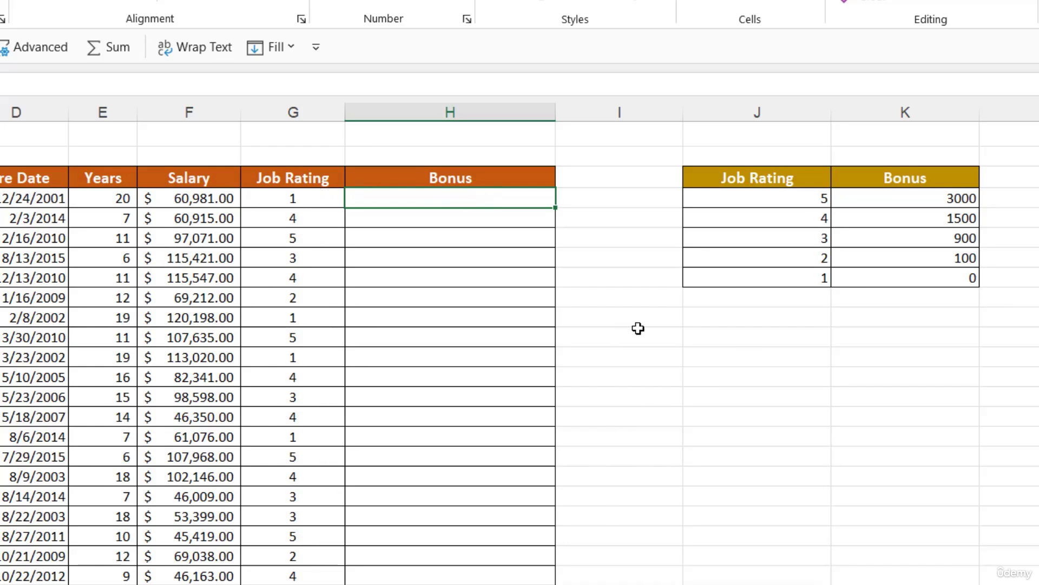
{"action": "type", "text": "=IFS"}
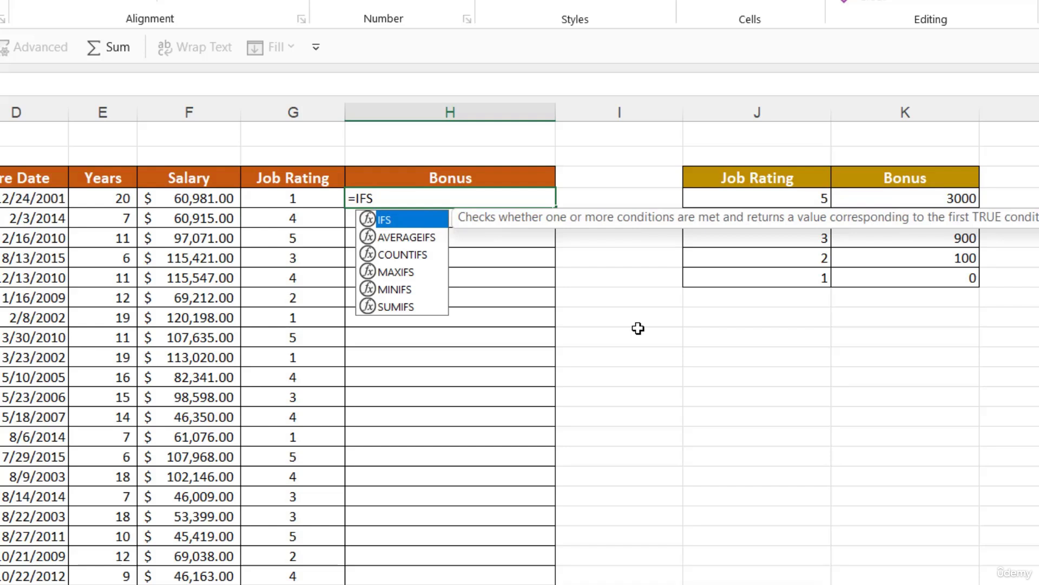
{"action": "type", "text": "("}
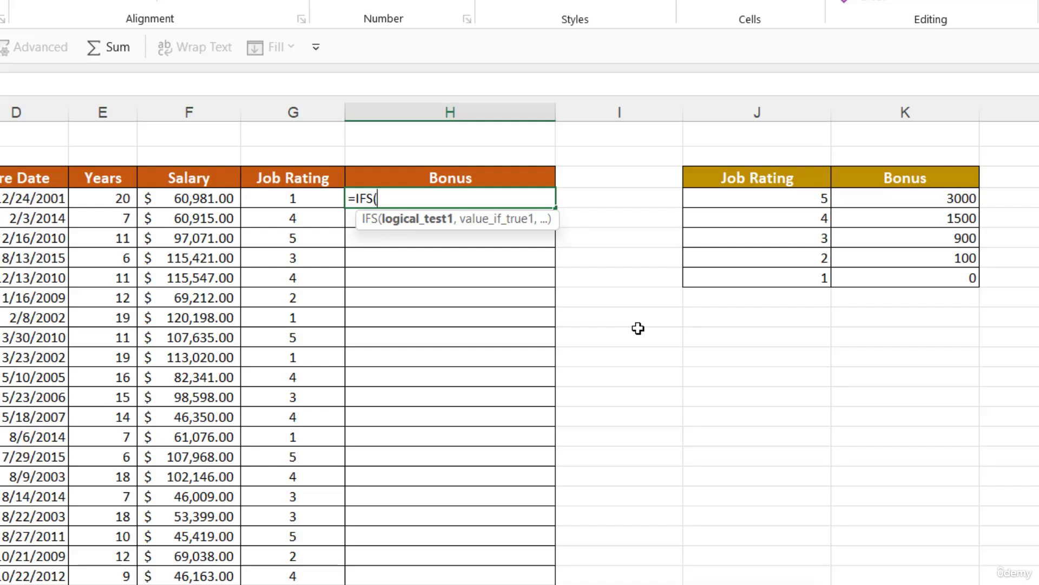
{"action": "left_click", "coordinate": [301, 199]}
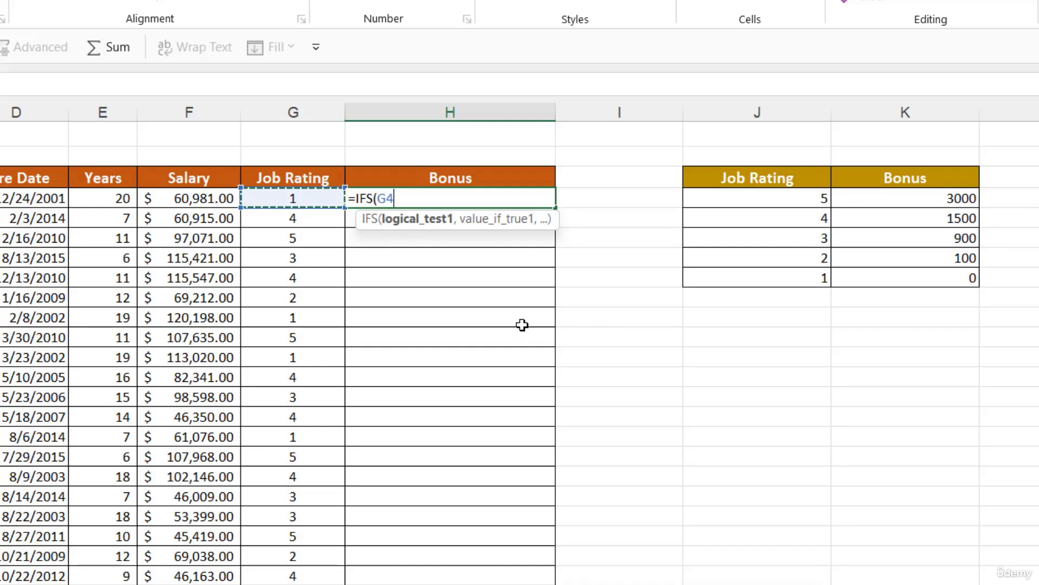
{"action": "type", "text": "="}
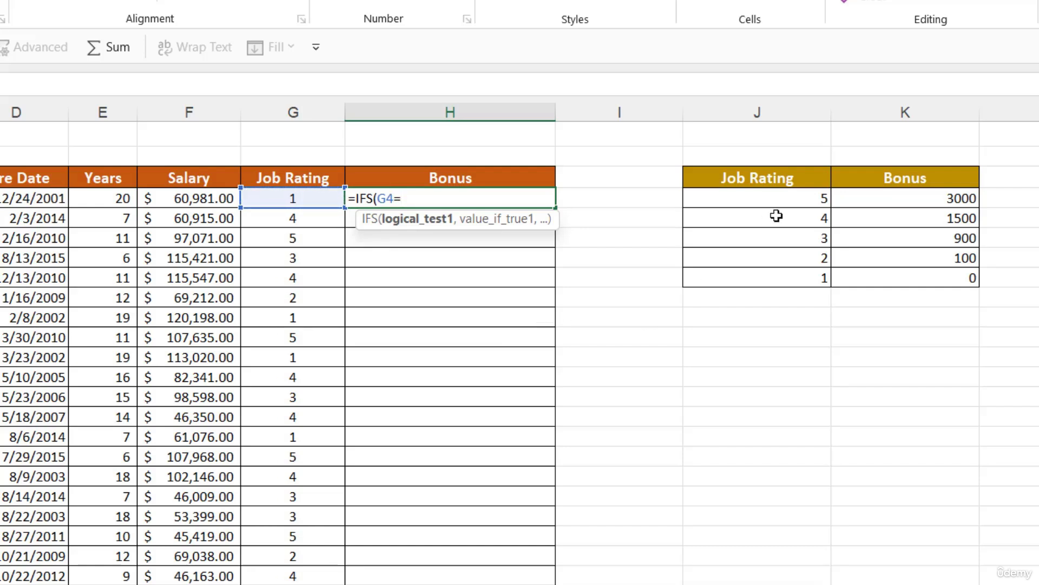
{"action": "left_click", "coordinate": [801, 199]}
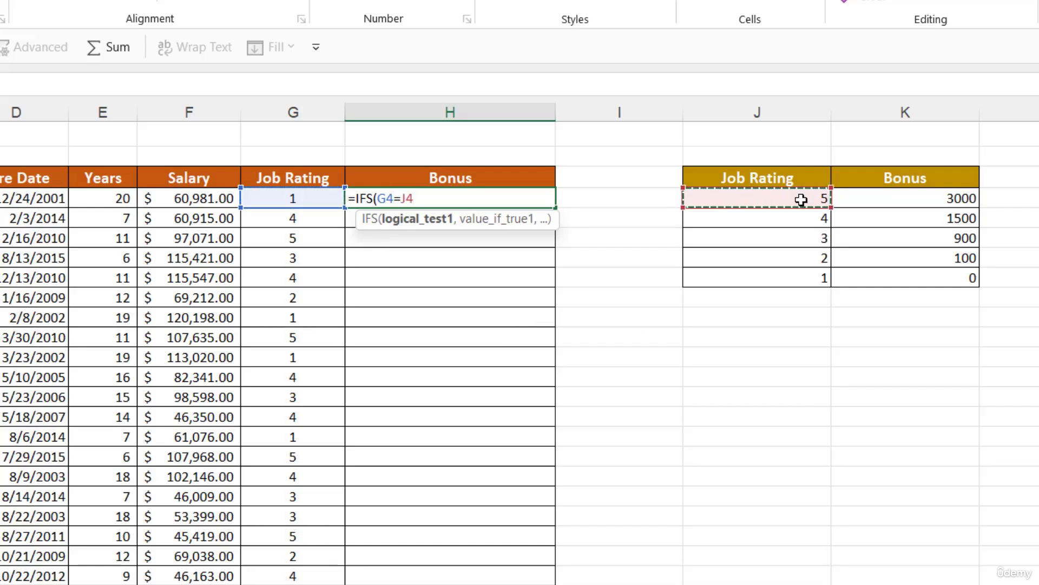
{"action": "key", "text": "F4"}
{"action": "type", "text": ","}
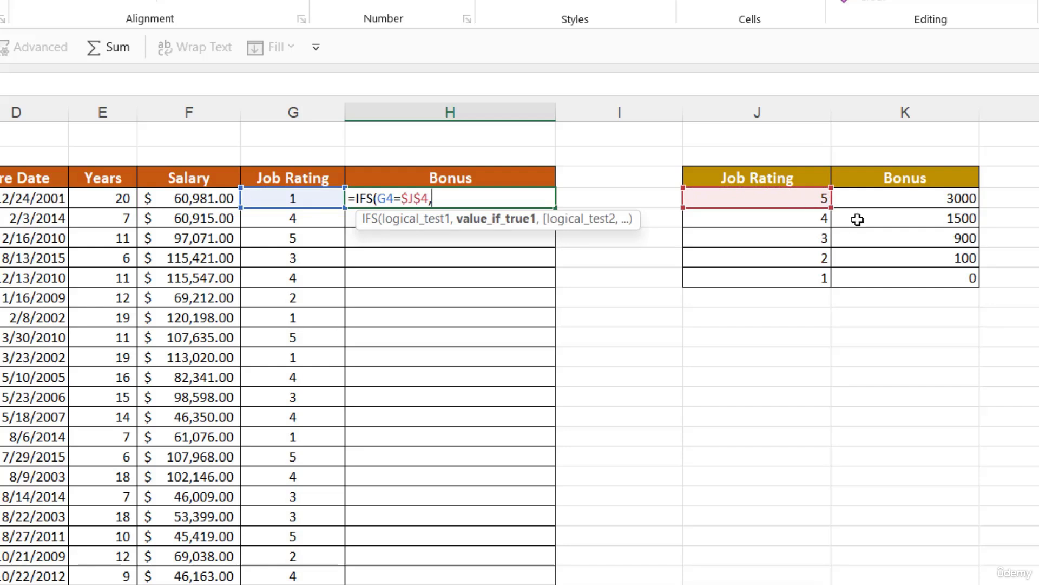
{"action": "left_click", "coordinate": [951, 200]}
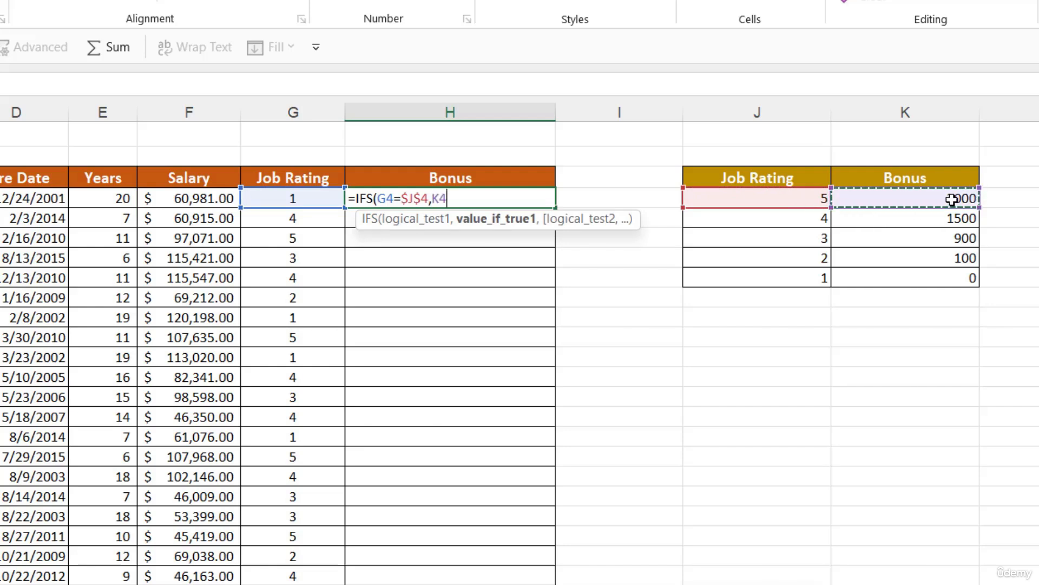
{"action": "key", "text": "F4"}
{"action": "type", "text": ","}
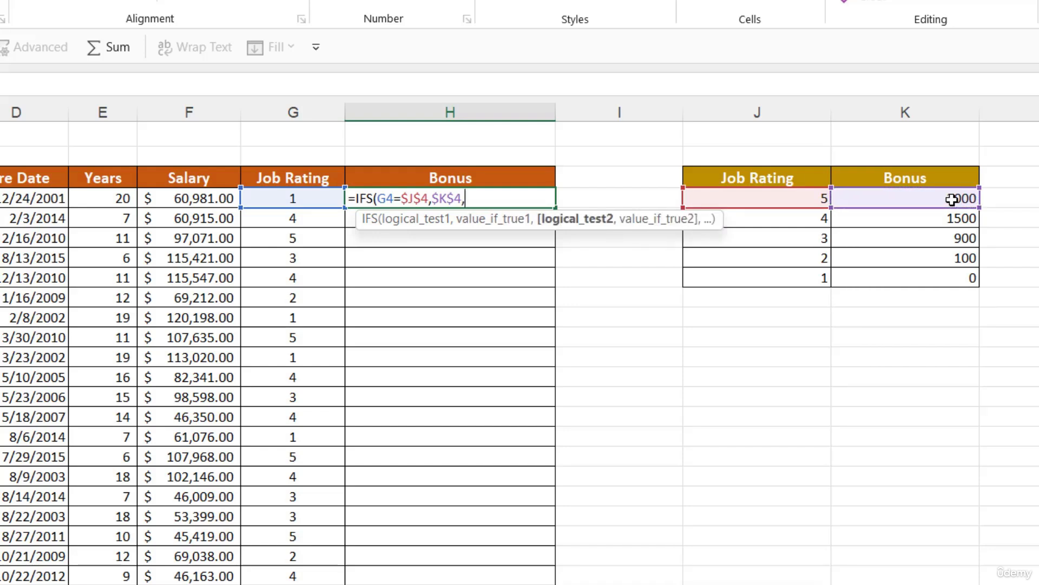
{"action": "type", "text": "IF"}
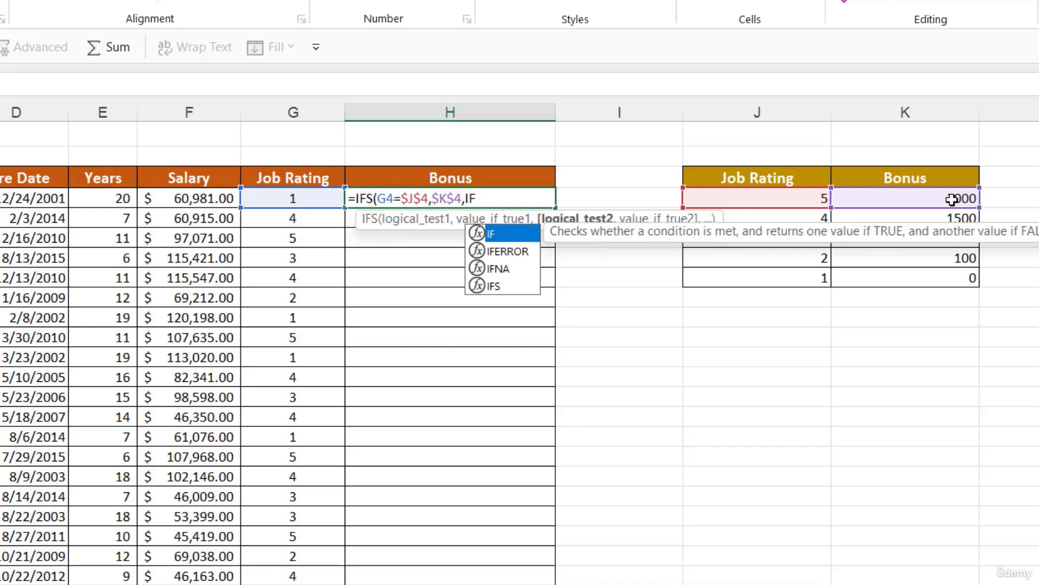
{"action": "key", "text": "BackSpace"}
{"action": "key", "text": "BackSpace"}
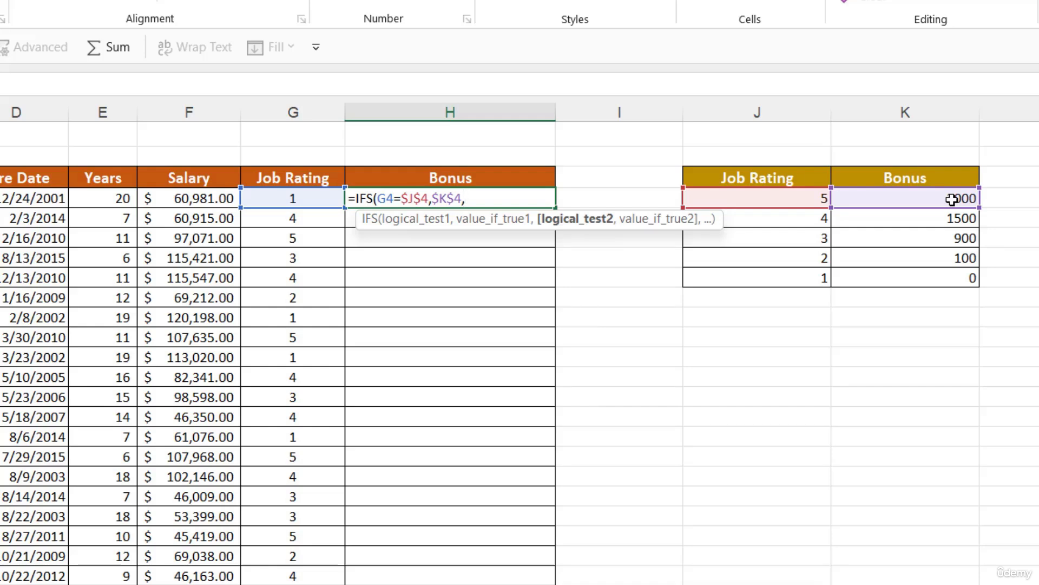
Add a second condition to the IFS formula that returns $K$5 when G4=$J$5, with absolute lookup references
{"action": "left_click", "coordinate": [300, 200]}
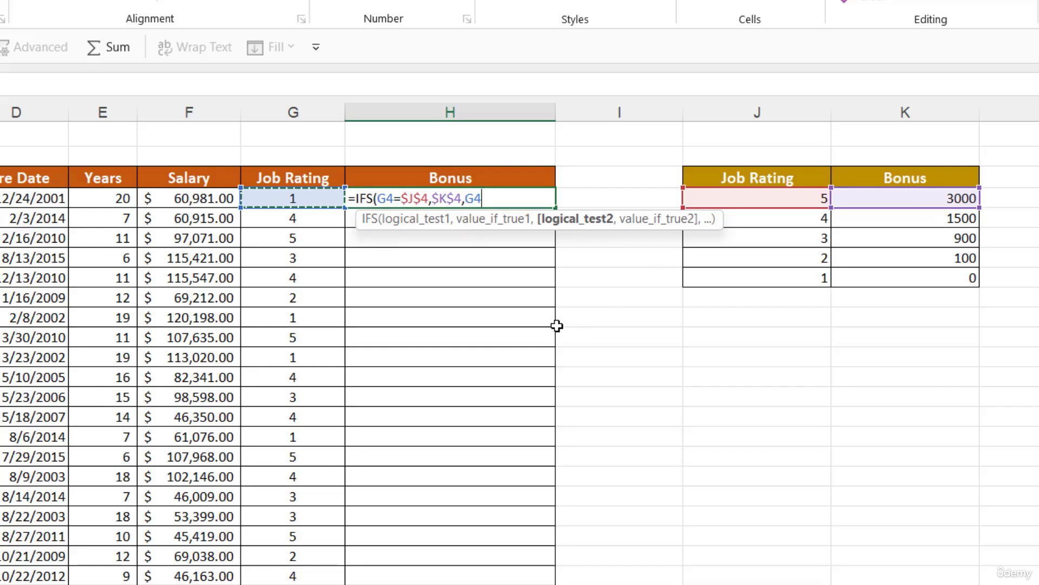
{"action": "type", "text": "="}
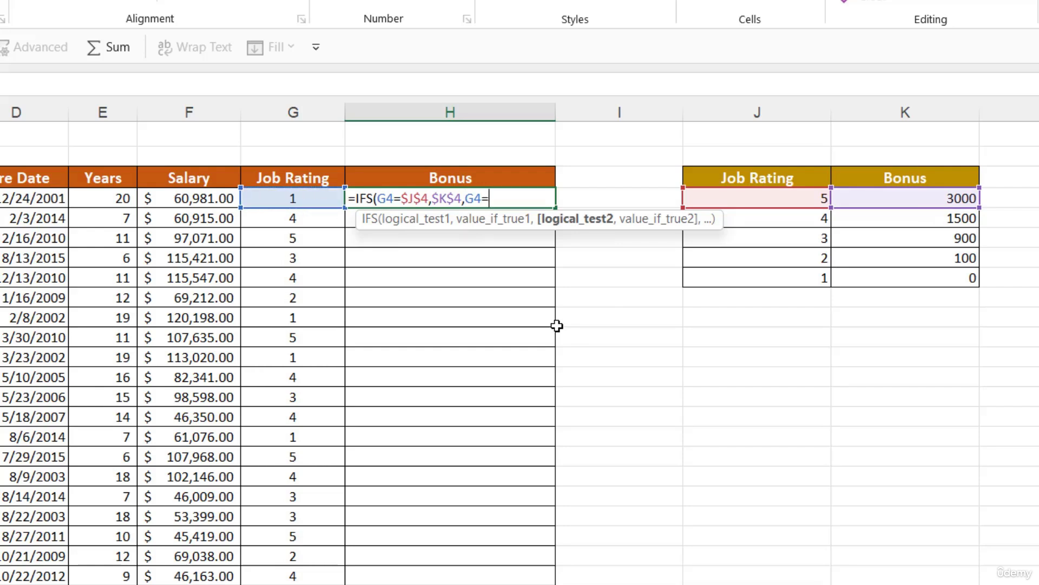
{"action": "left_click", "coordinate": [807, 217]}
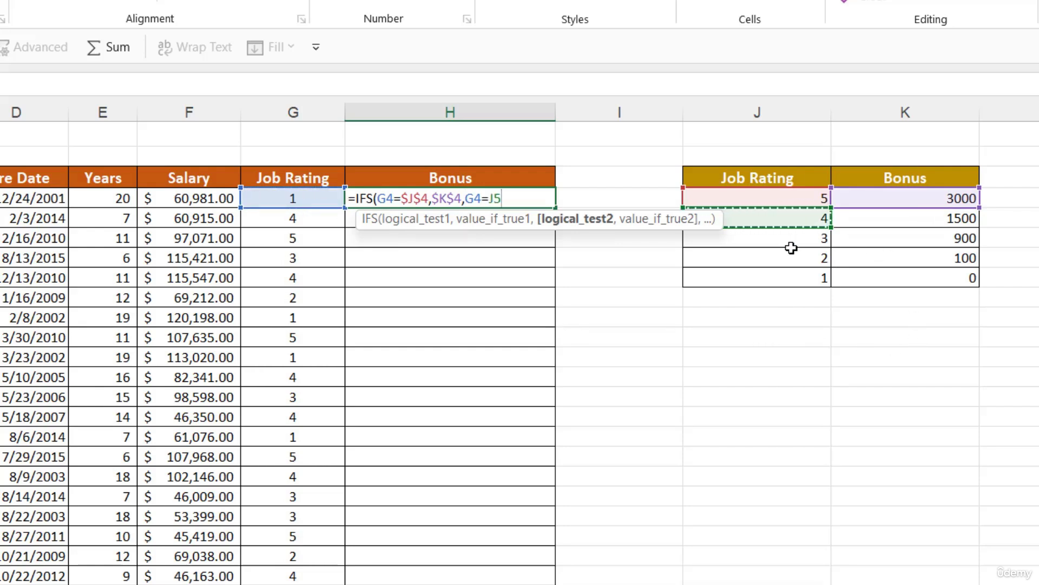
{"action": "key", "text": "F4"}
{"action": "type", "text": ","}
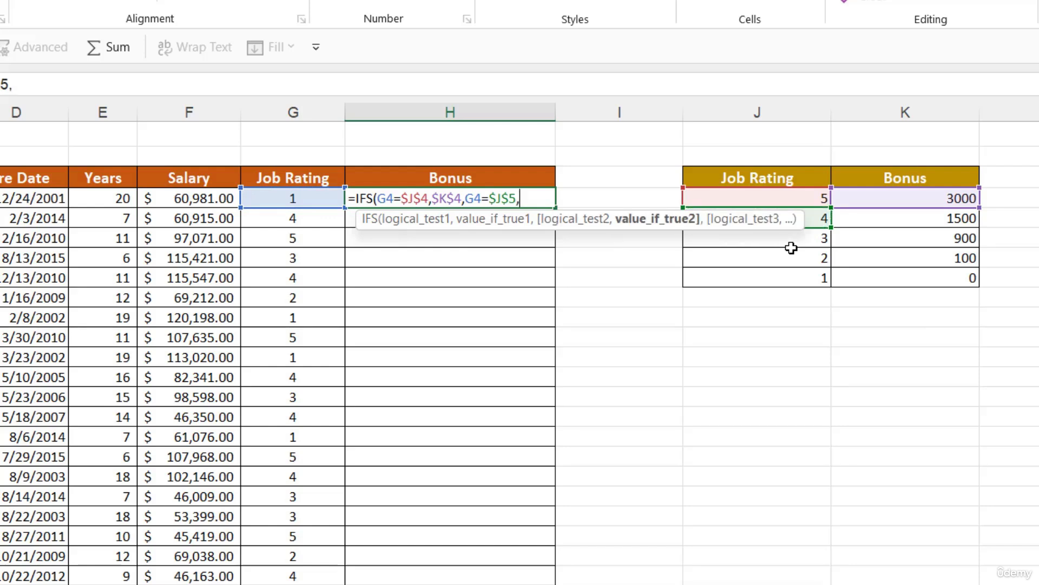
{"action": "left_click", "coordinate": [964, 220]}
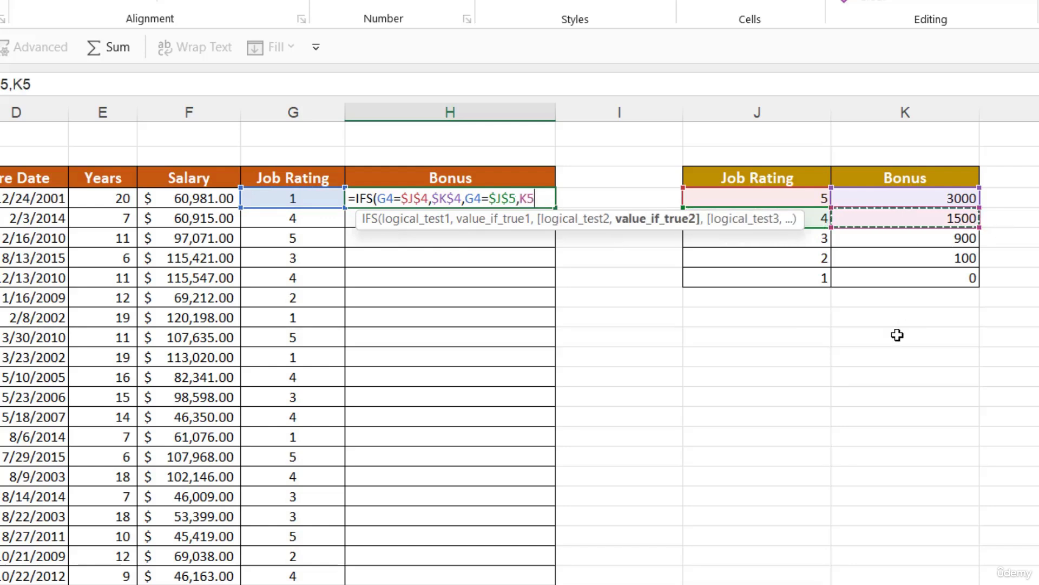
{"action": "key", "text": "F4"}
{"action": "type", "text": ","}
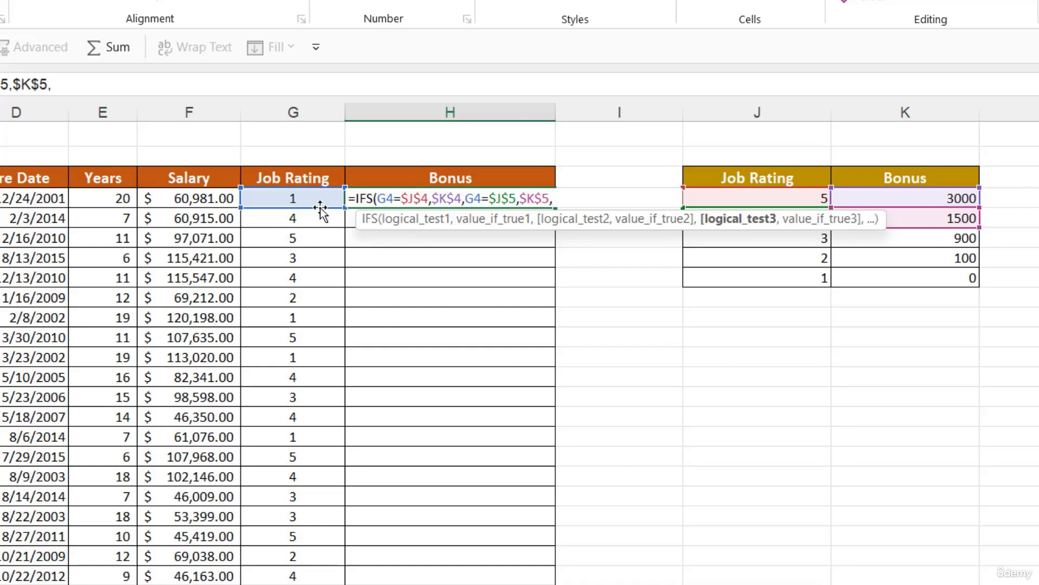
Add a third condition, G4=$J$6 returning K6, and enter the completed IFS formula in H4
{"action": "left_click", "coordinate": [308, 195]}
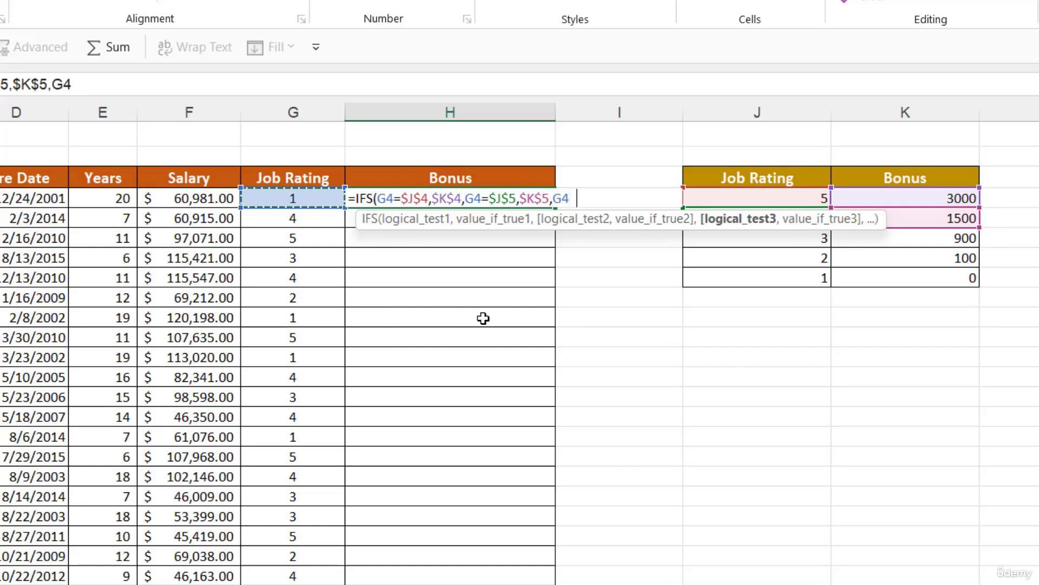
{"action": "type", "text": "="}
{"action": "left_click", "coordinate": [754, 239]}
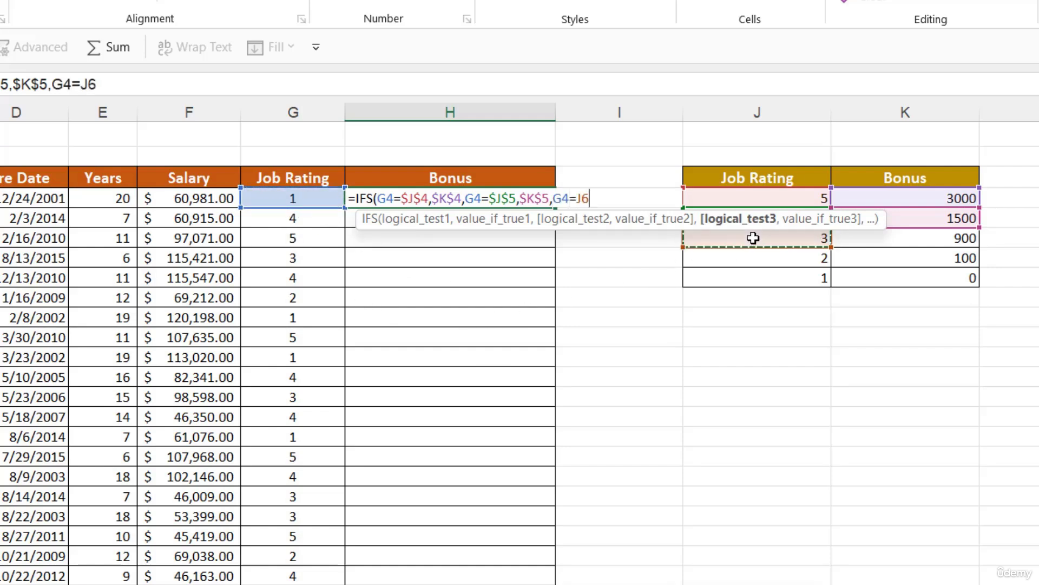
{"action": "key", "text": "F4"}
{"action": "type", "text": ","}
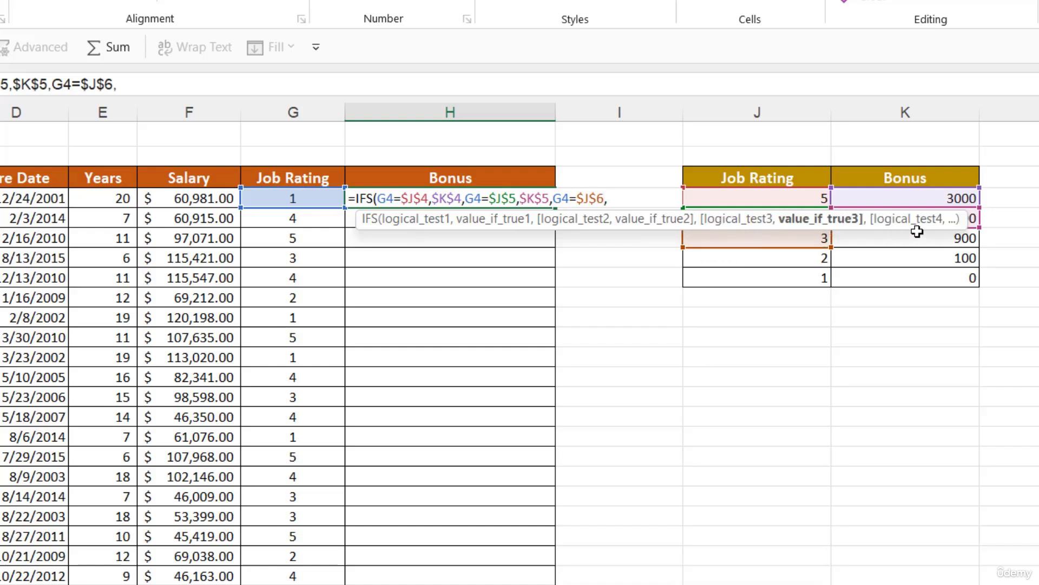
{"action": "left_click", "coordinate": [935, 239]}
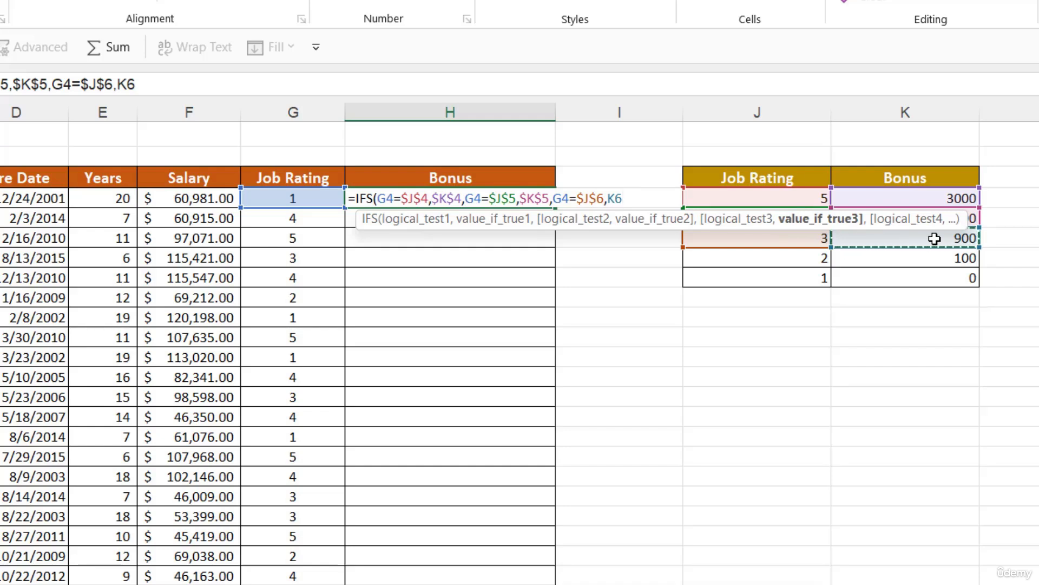
{"action": "type", "text": ")"}
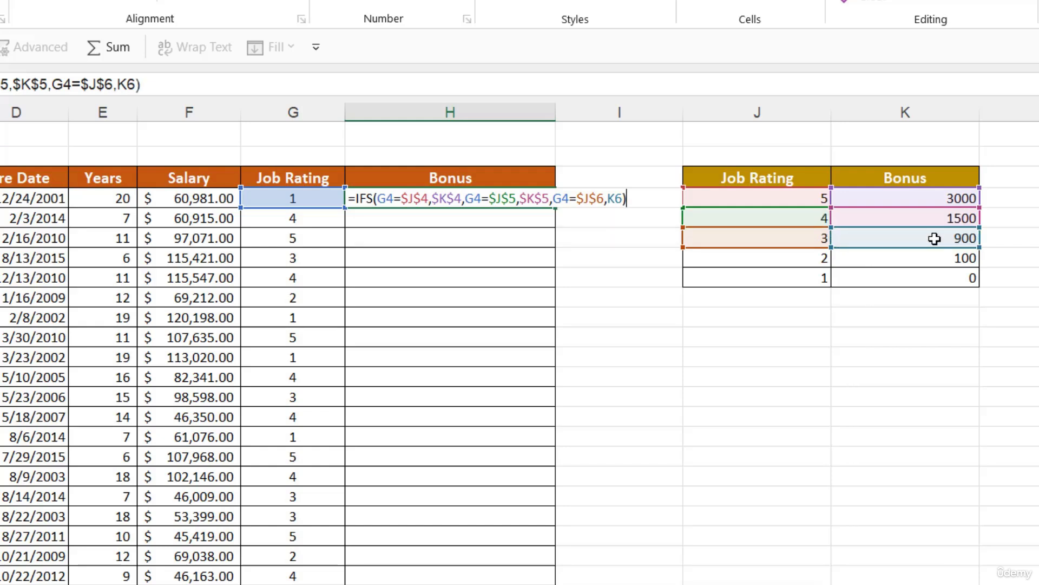
{"action": "key", "text": "ctrl+Return"}
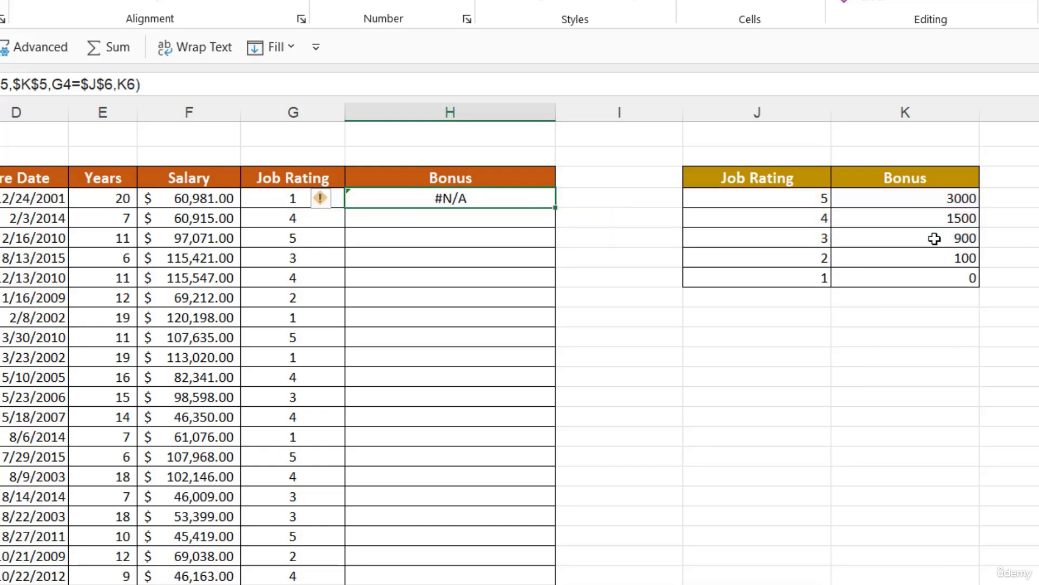
Fill the IFS formula from H4 down the Bonus column and check the formulas in H5 and H6
{"action": "double_click", "coordinate": [552, 212]}
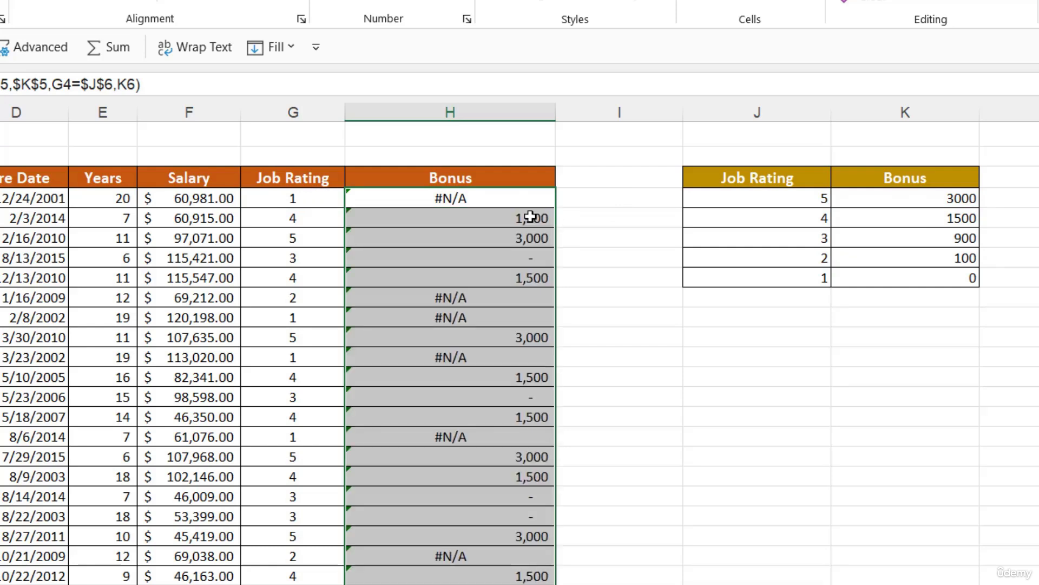
{"action": "left_click", "coordinate": [530, 216]}
{"action": "left_click", "coordinate": [501, 242]}
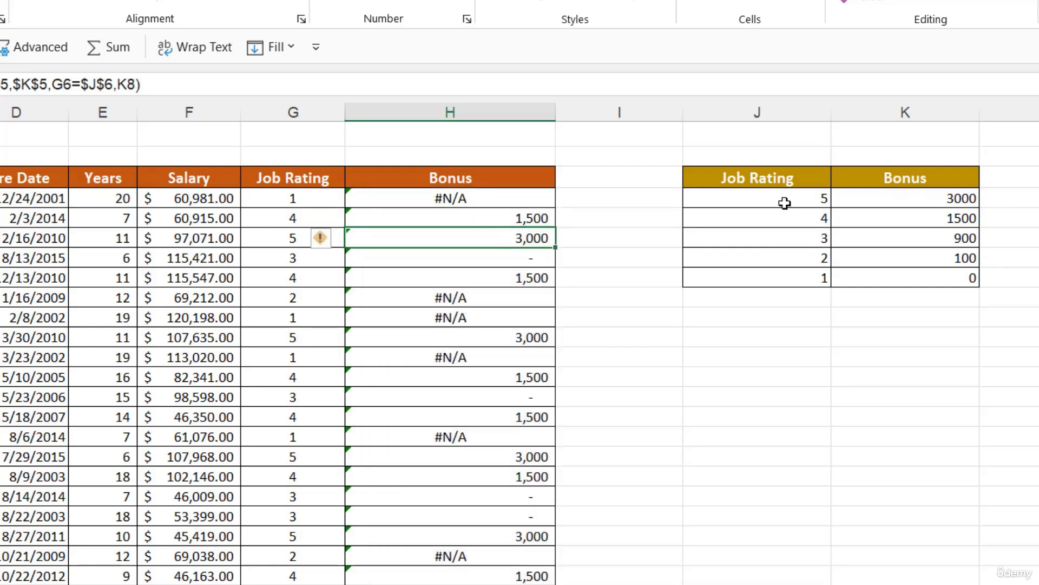
Examine the IFS formulas in the Bonus column, comparing the rows that return amounts with those that return #N/A
{"action": "left_click", "coordinate": [532, 219]}
{"action": "left_click", "coordinate": [528, 239]}
{"action": "left_click", "coordinate": [523, 280]}
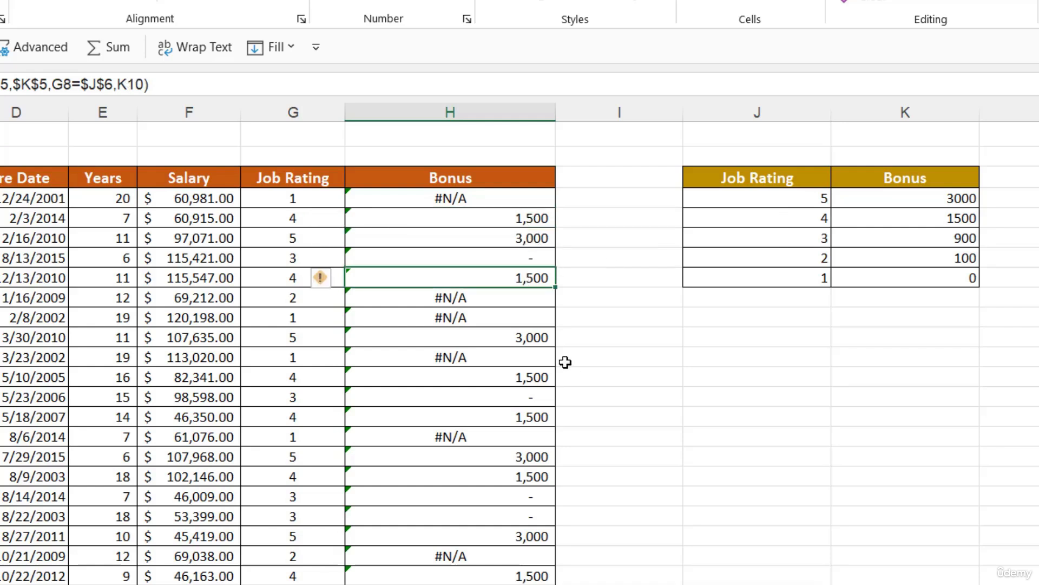
{"action": "left_click", "coordinate": [462, 200]}
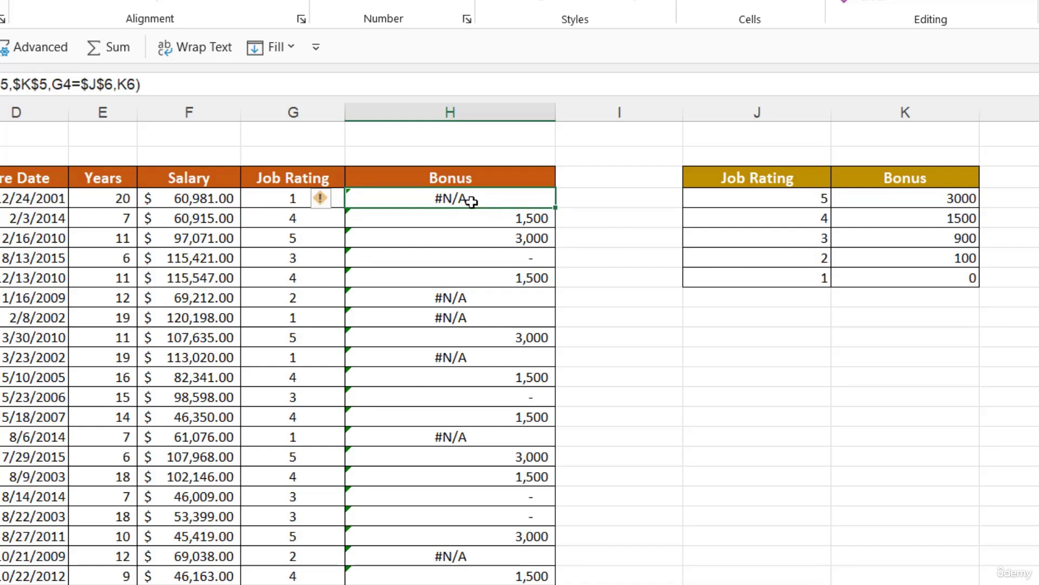
{"action": "left_click", "coordinate": [477, 297]}
{"action": "left_click", "coordinate": [477, 320]}
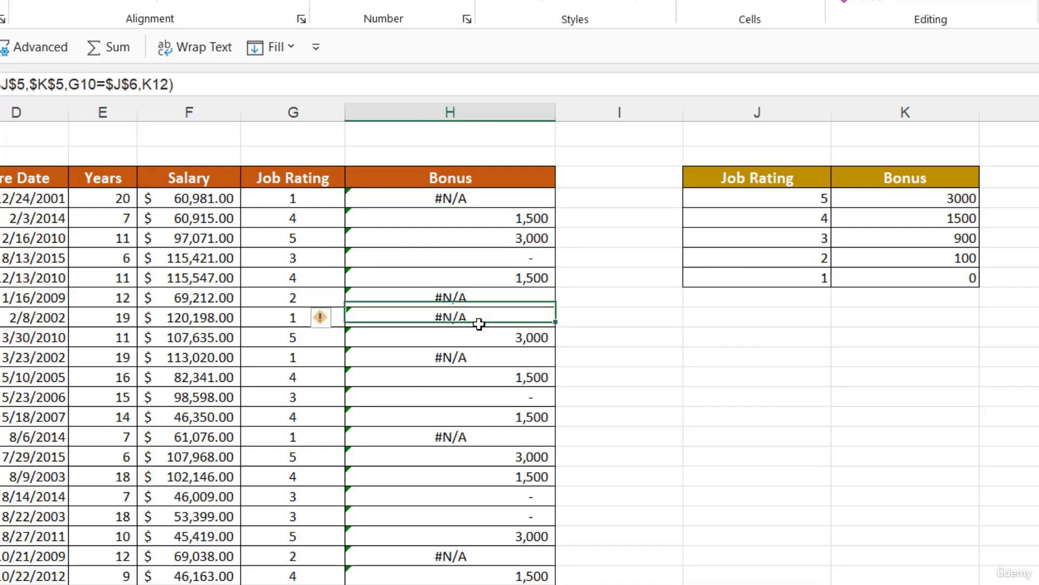
{"action": "left_click", "coordinate": [485, 357]}
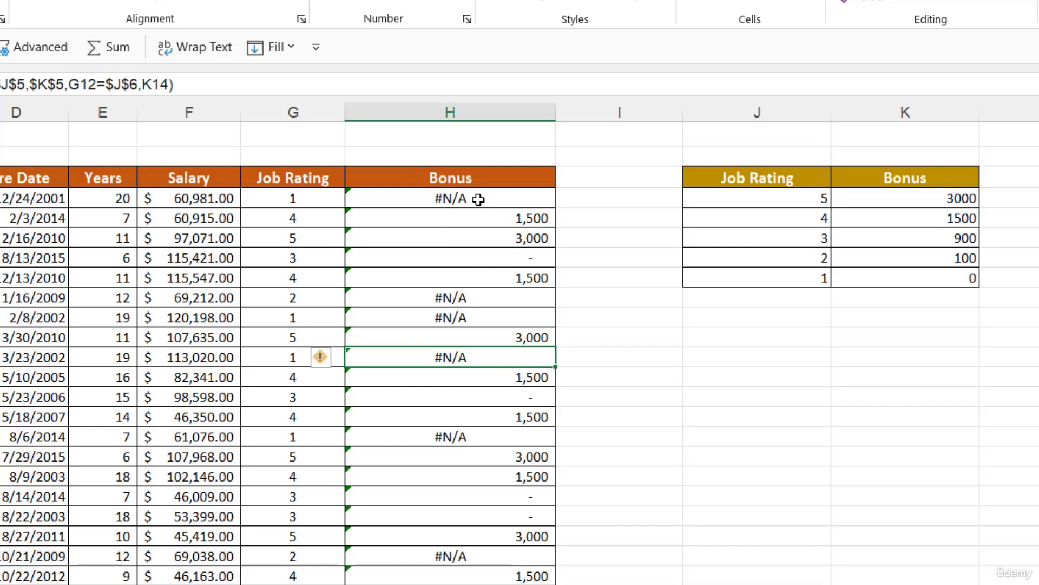
{"action": "left_click", "coordinate": [484, 219]}
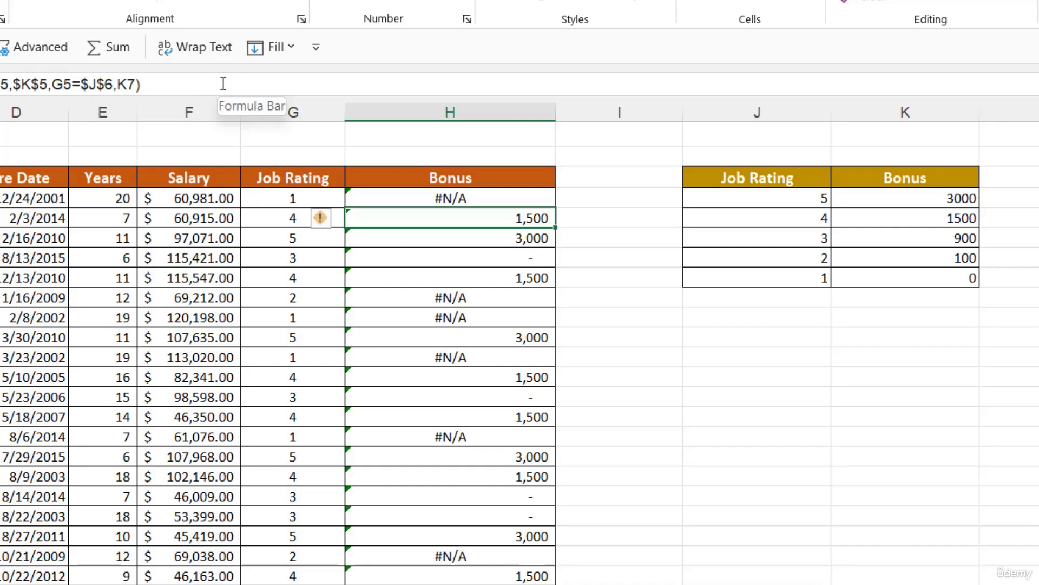
{"action": "left_click", "coordinate": [486, 313]}
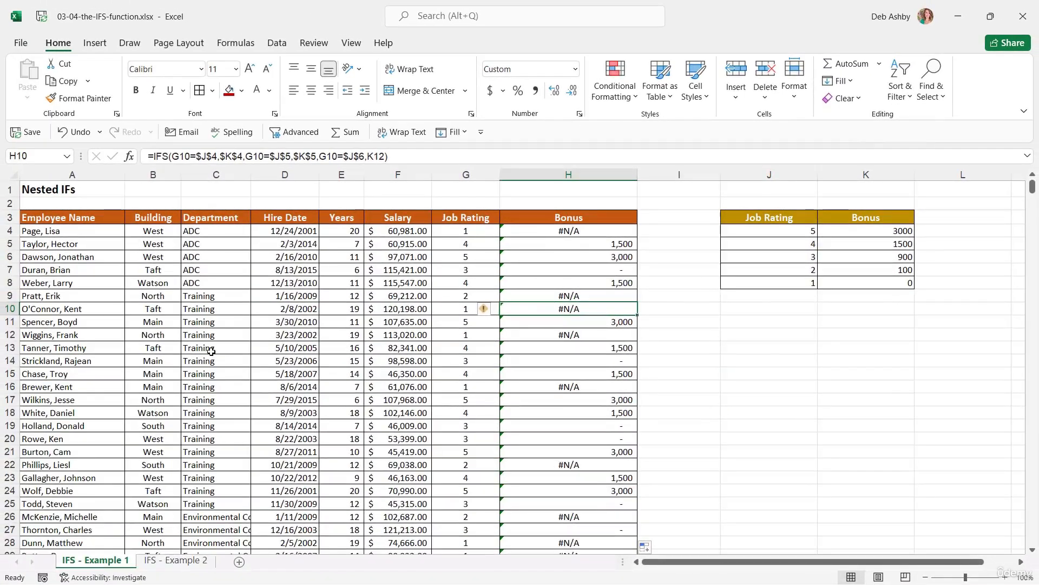
Switch to the IFS - Example 2 sheet and review its weekday list and the Day Number and Day cells
{"action": "left_click", "coordinate": [182, 560]}
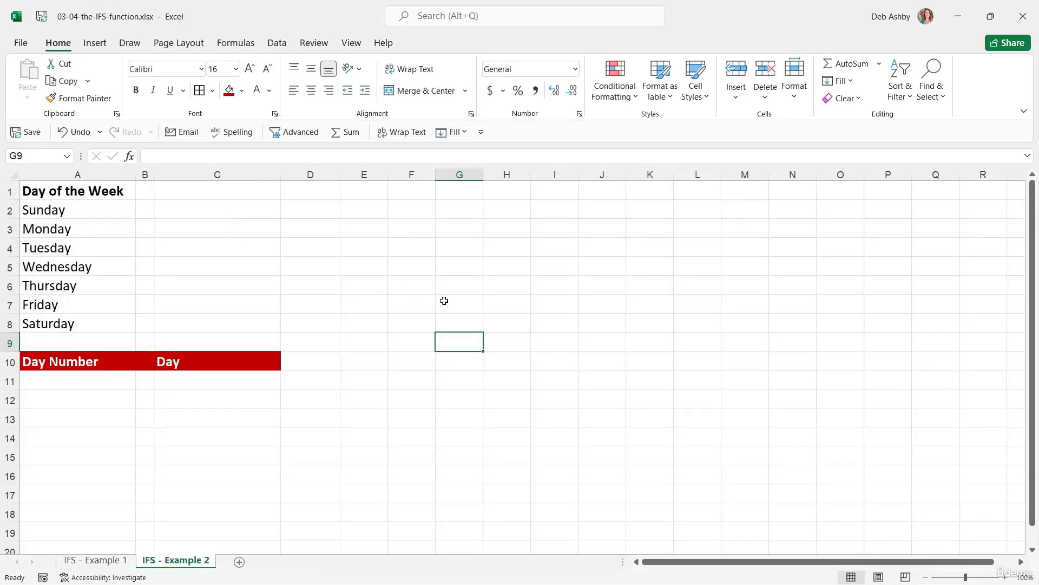
{"action": "left_click", "coordinate": [221, 385]}
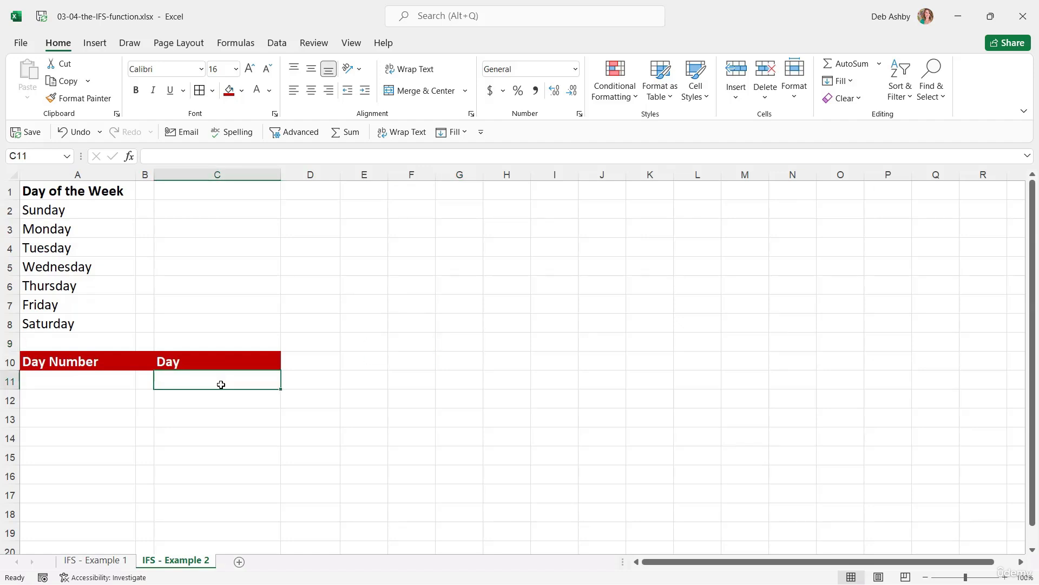
{"action": "left_click", "coordinate": [93, 382]}
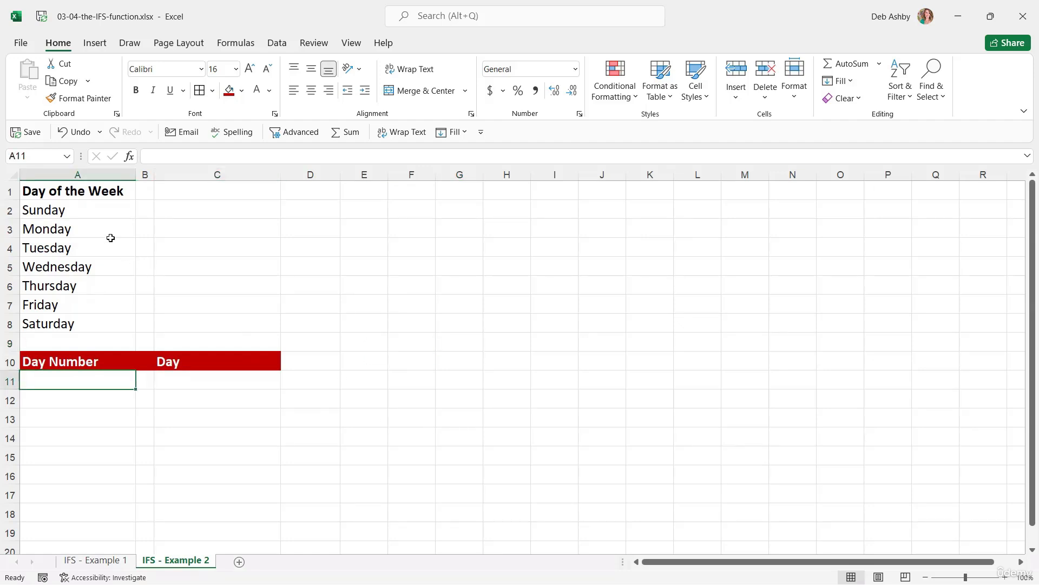
{"action": "left_click", "coordinate": [82, 208]}
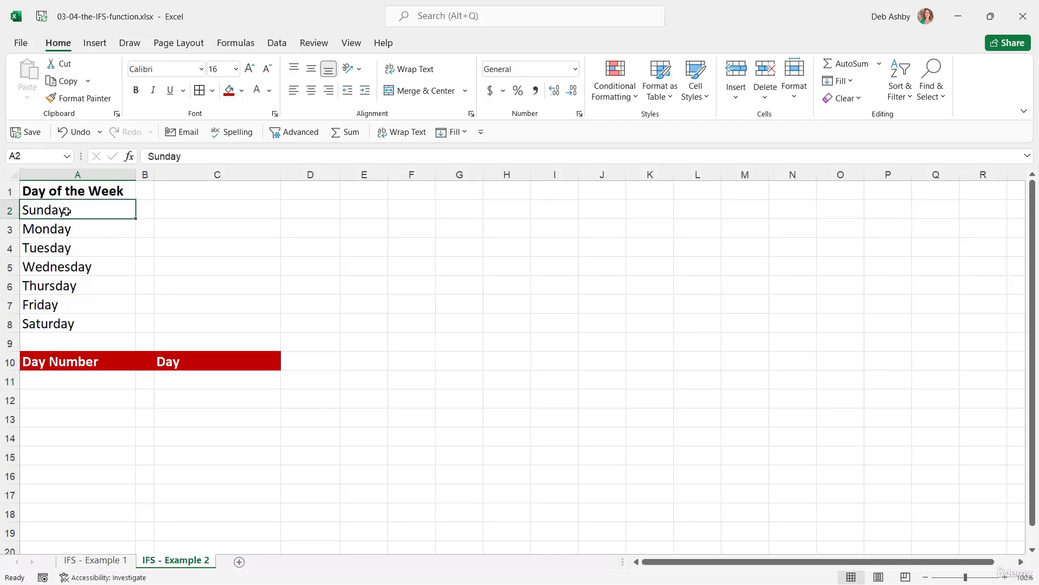
{"action": "left_click", "coordinate": [69, 230]}
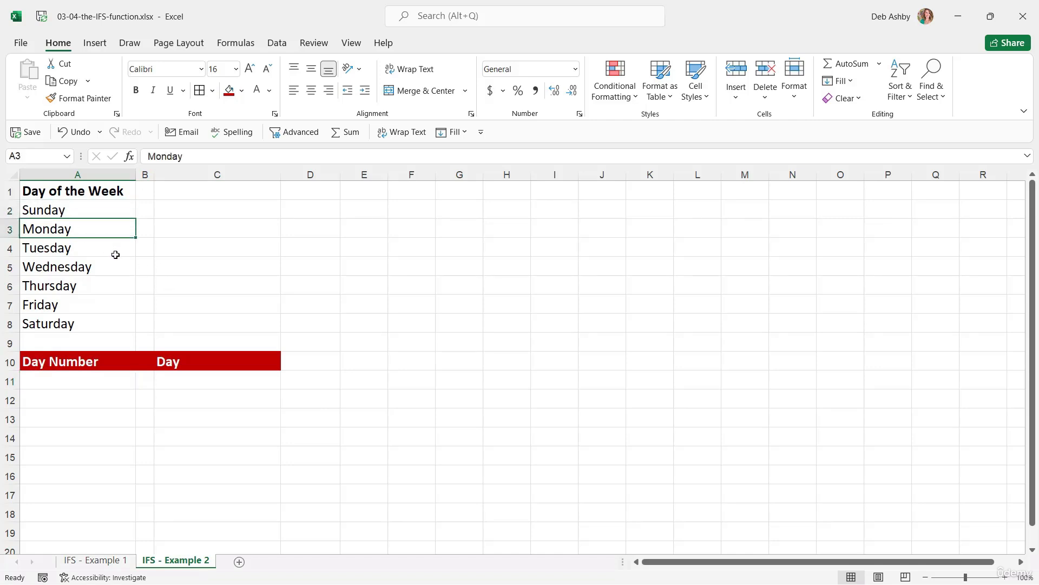
{"action": "left_click", "coordinate": [80, 251]}
{"action": "left_click", "coordinate": [83, 273]}
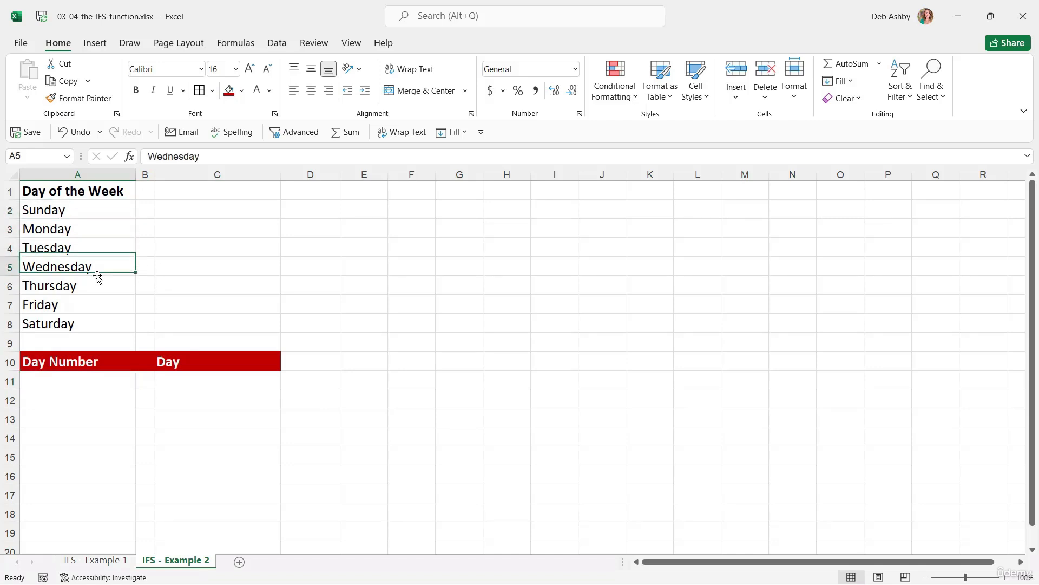
{"action": "left_click", "coordinate": [440, 342]}
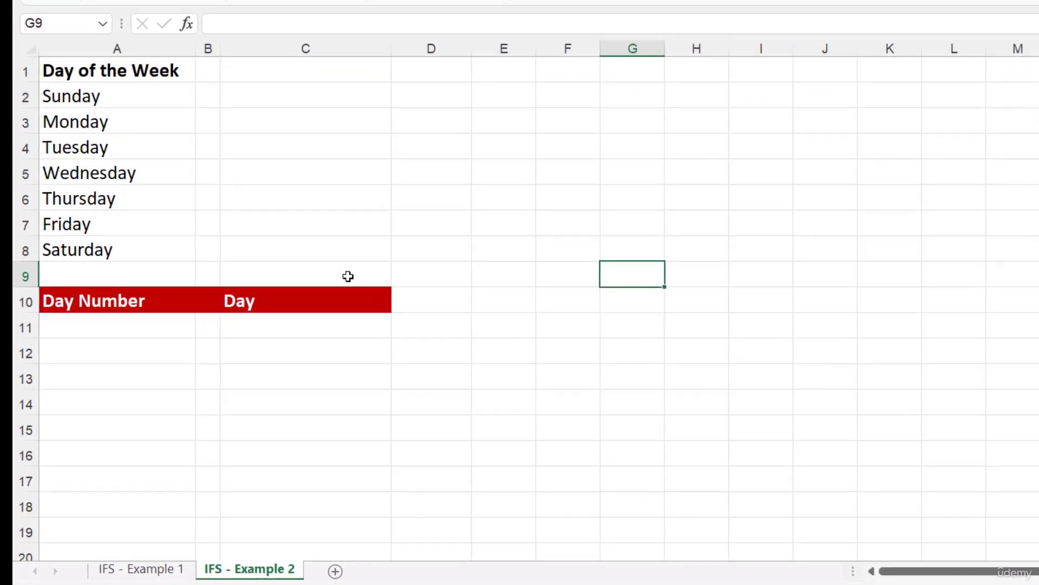
Try out 4 as the day number in cell A11, checking it against the weekday list in A2:A8
{"action": "left_click", "coordinate": [163, 327]}
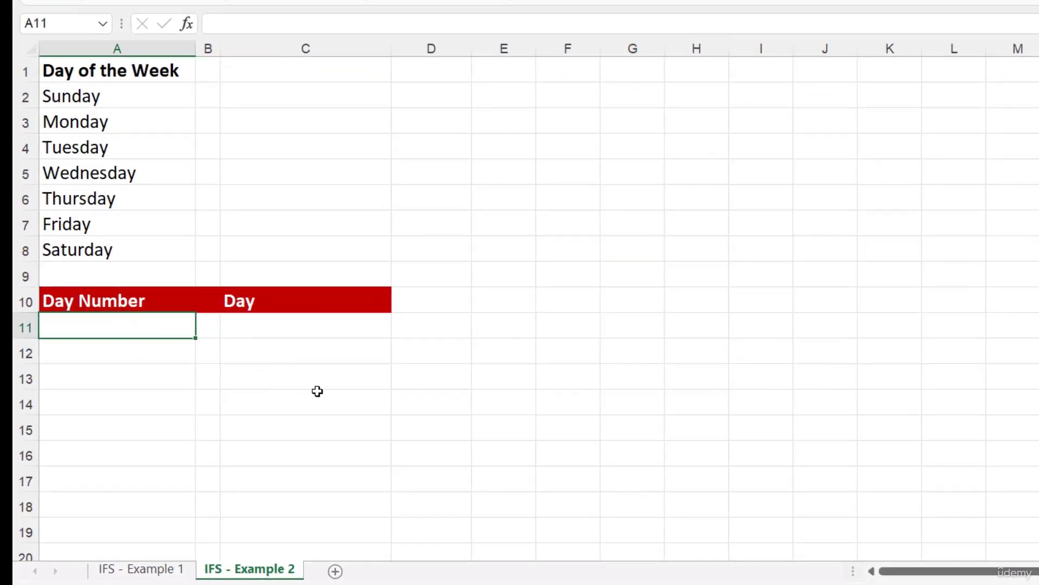
{"action": "type", "text": "4"}
{"action": "key", "text": "Return"}
{"action": "left_click", "coordinate": [306, 326]}
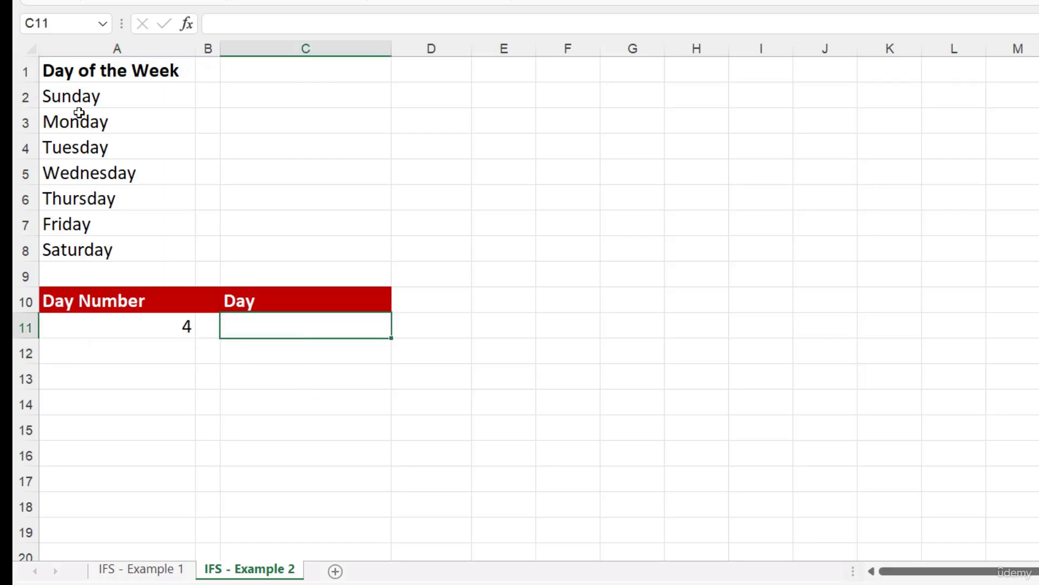
{"action": "left_click_drag", "start_coordinate": [79, 103], "coordinate": [86, 250]}
{"action": "left_click", "coordinate": [667, 250]}
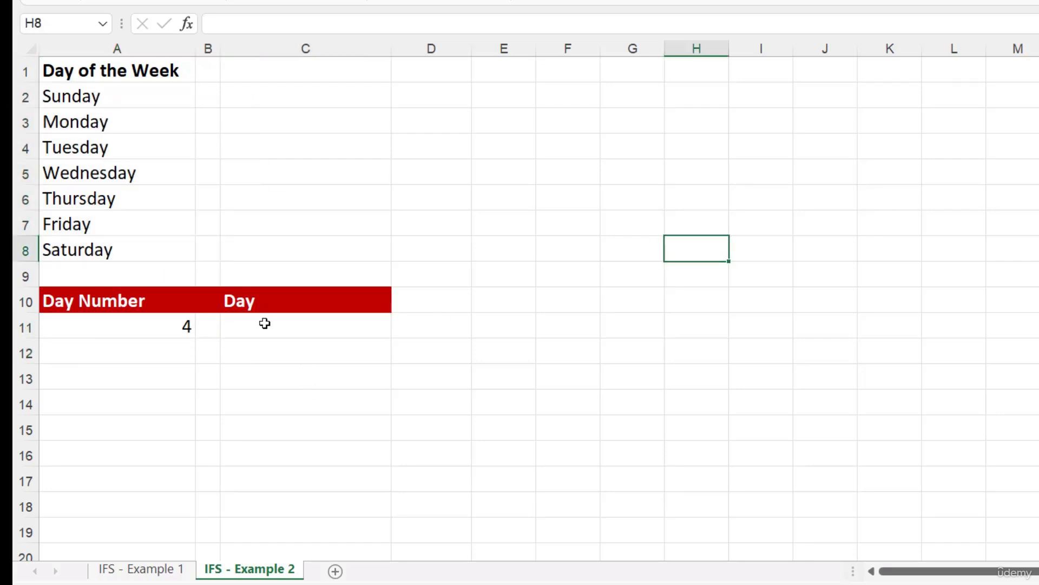
{"action": "left_click", "coordinate": [612, 341]}
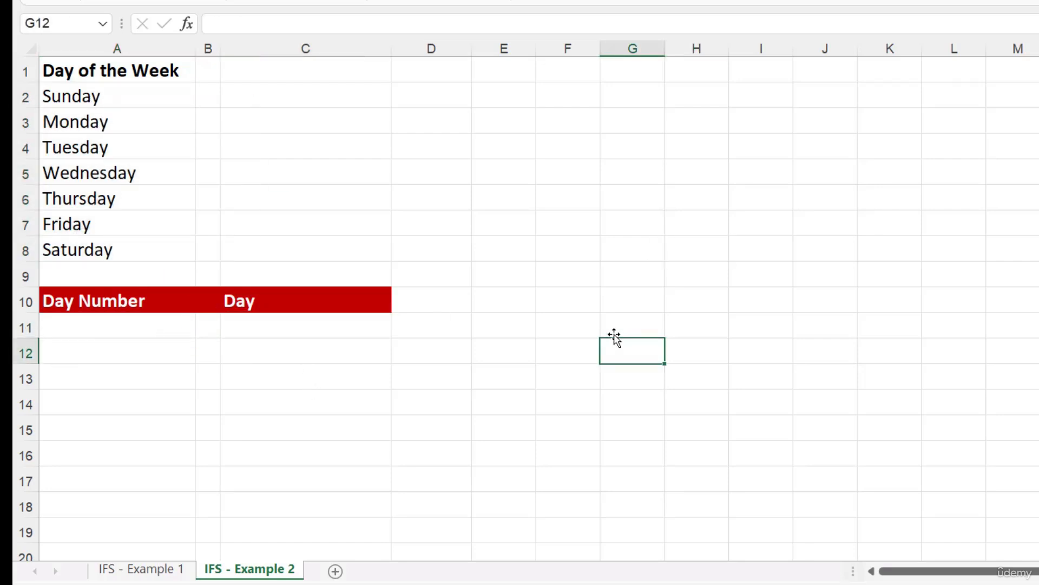
Start an IFS formula in C11 whose first test, A11=1, returns cell A2 (Sunday)
{"action": "left_click", "coordinate": [361, 334]}
{"action": "type", "text": "="}
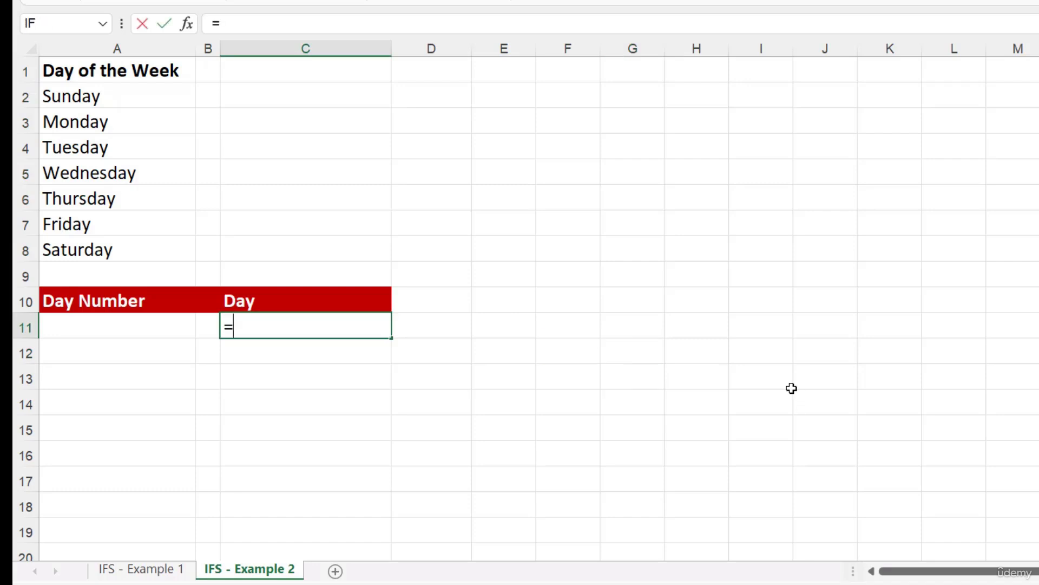
{"action": "type", "text": "IFS("}
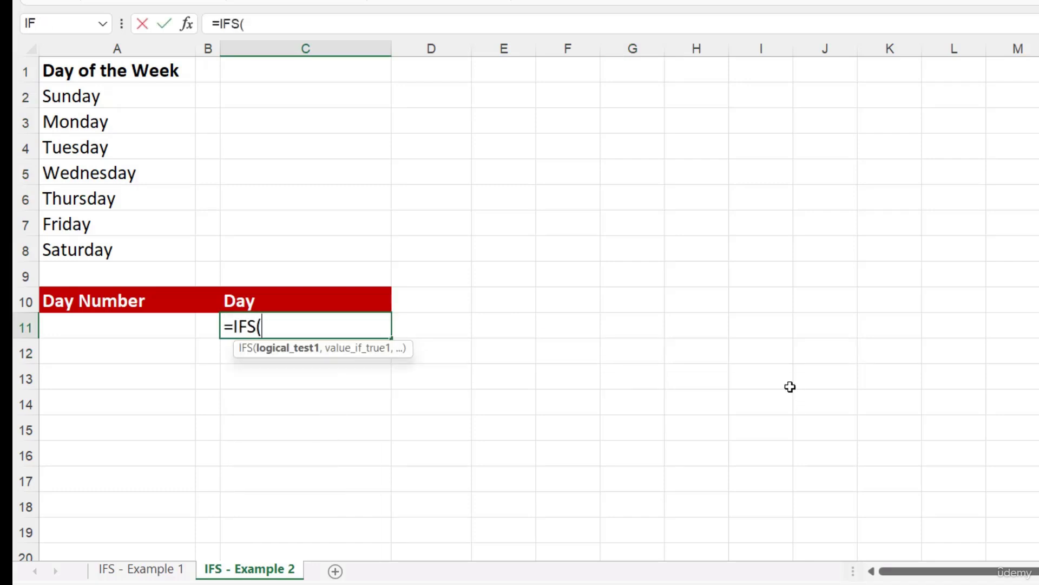
{"action": "left_click", "coordinate": [148, 326]}
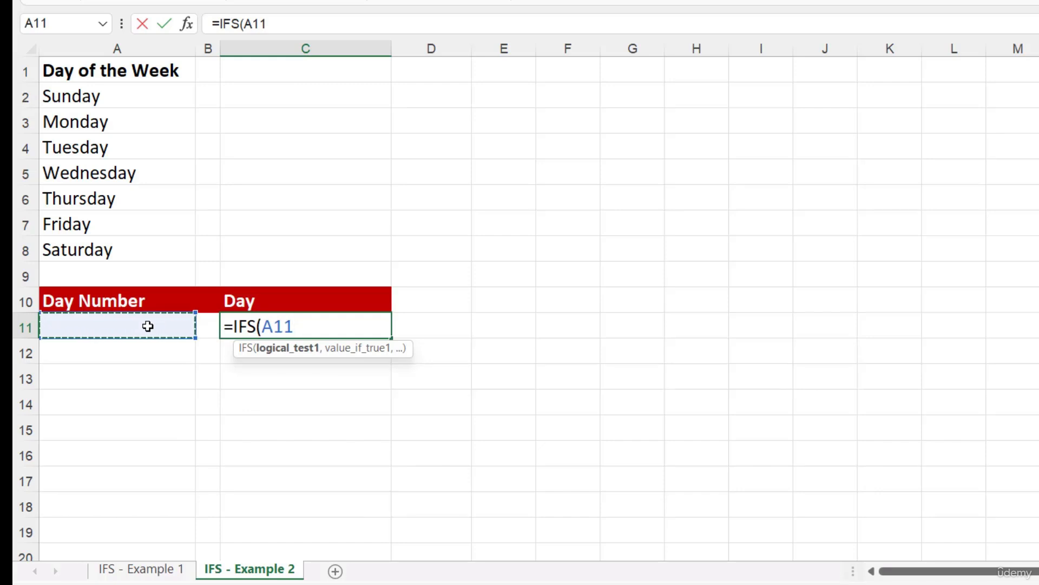
{"action": "type", "text": "=1"}
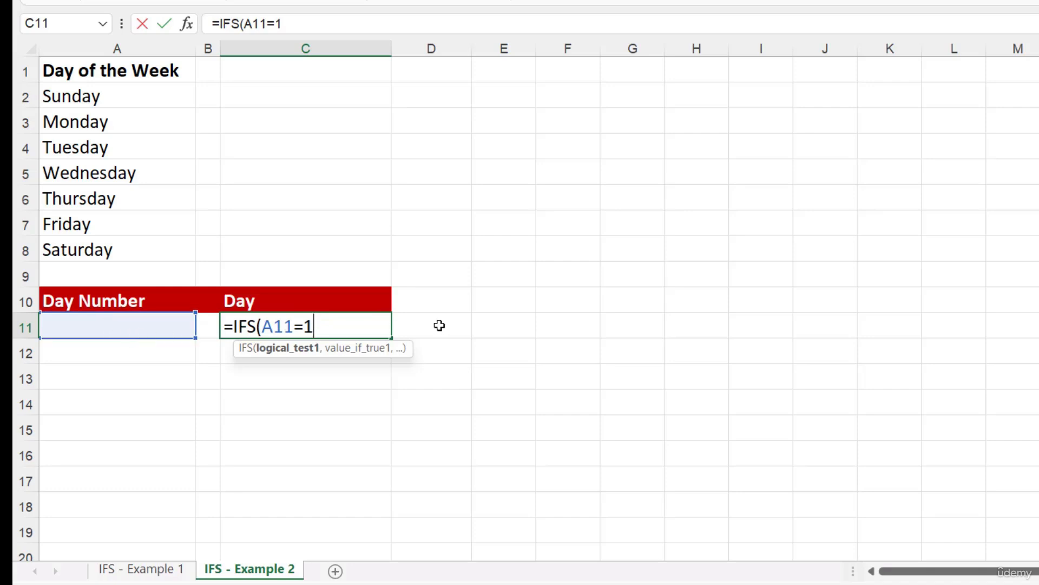
{"action": "type", "text": ","}
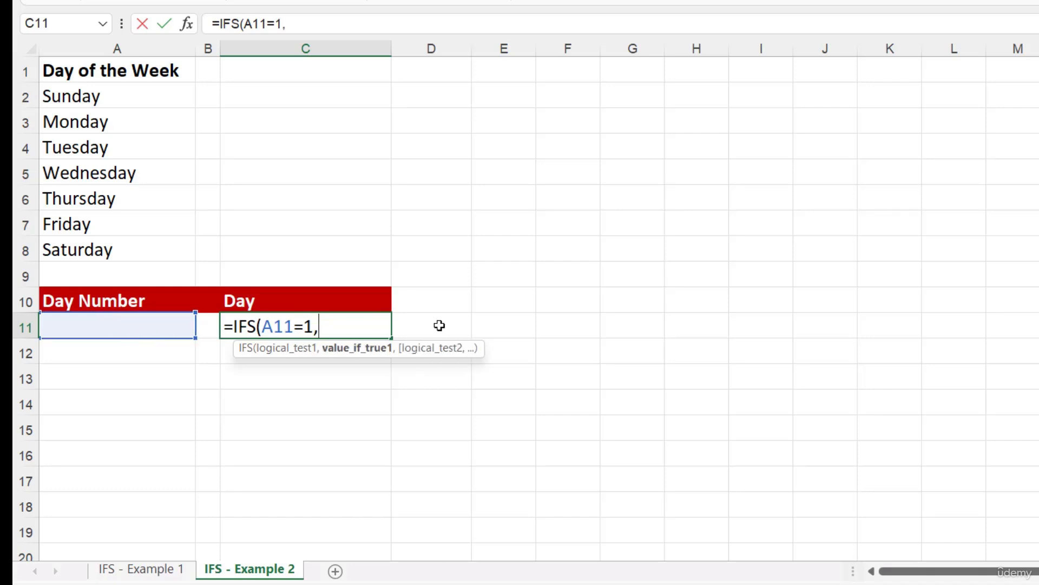
{"action": "left_click", "coordinate": [123, 97]}
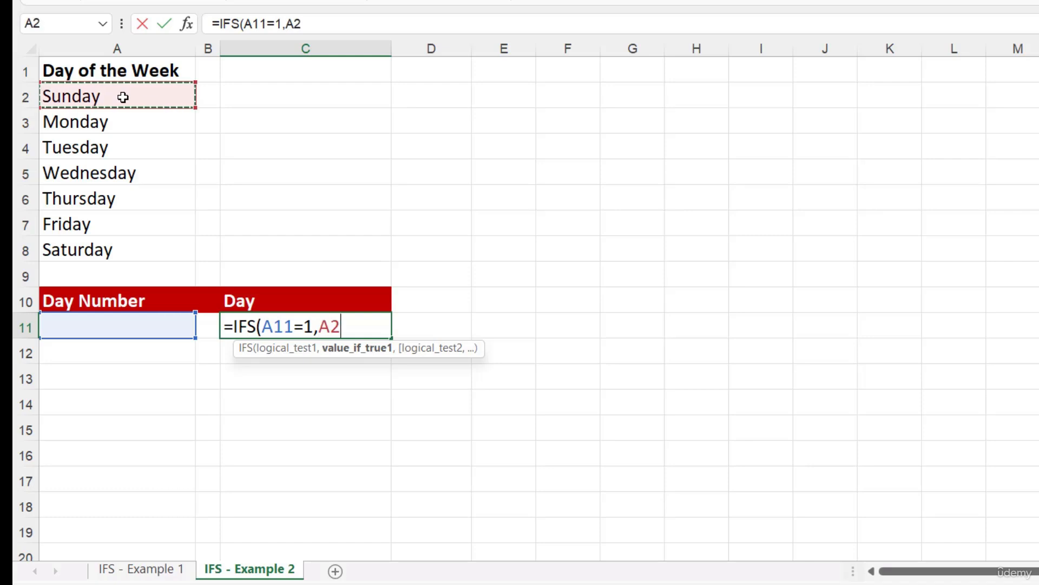
{"action": "type", "text": ","}
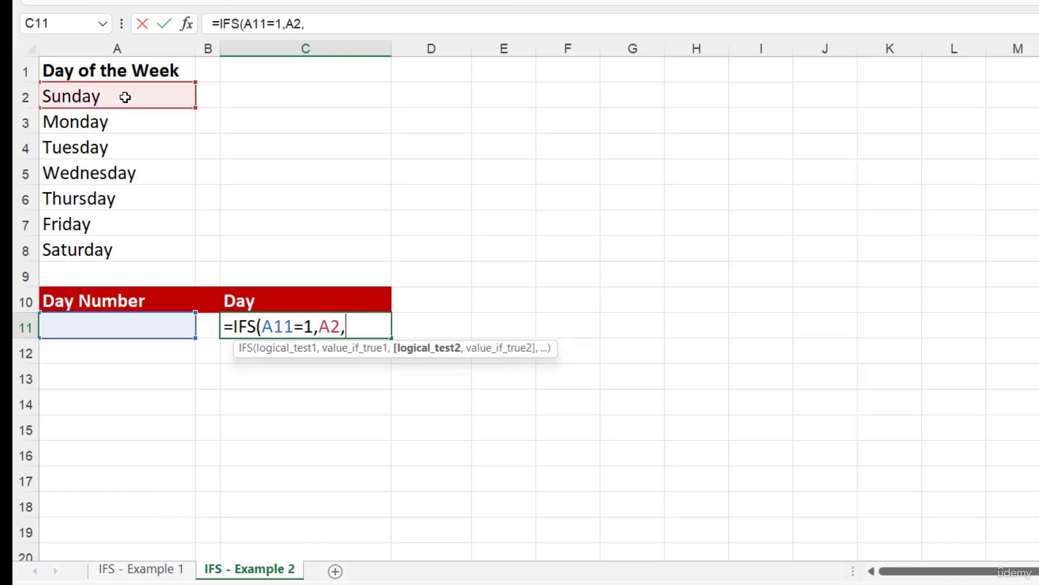
Extend the IFS formula with the tests A11=2 returning A3 (Monday) and A11=3 returning A4 (Tuesday)
{"action": "left_click", "coordinate": [126, 324]}
{"action": "type", "text": "="}
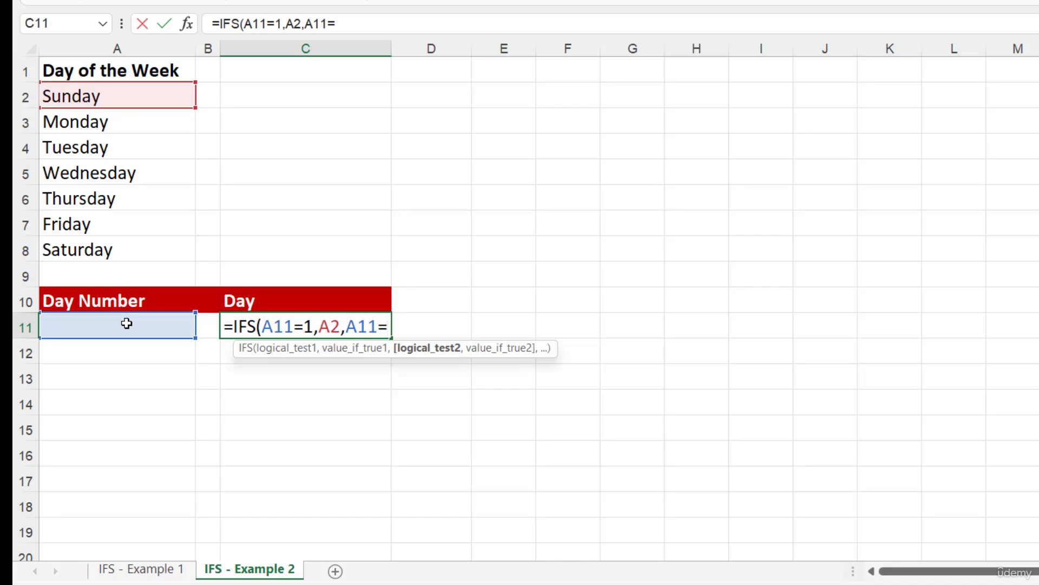
{"action": "type", "text": "2,"}
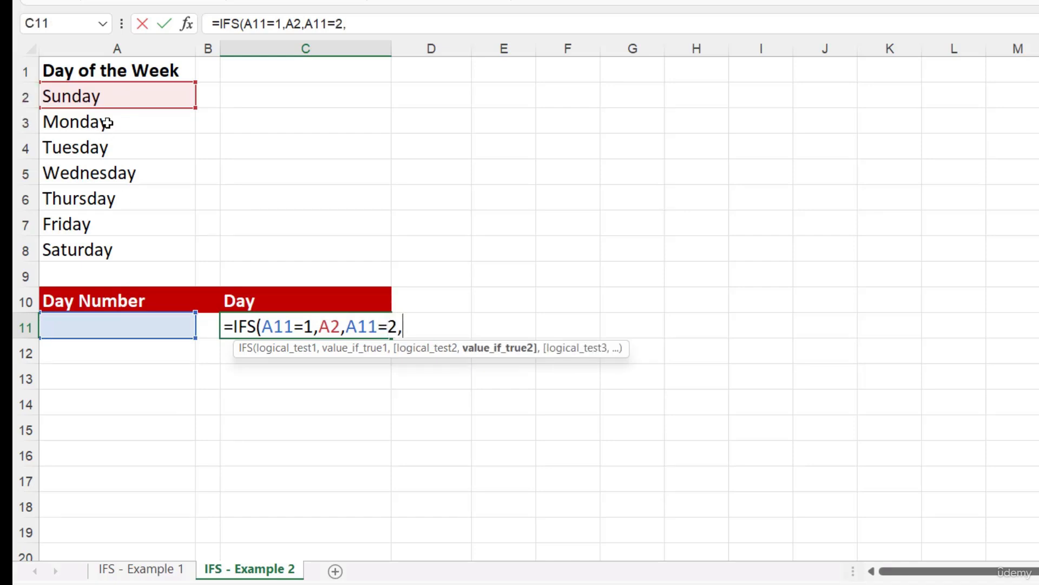
{"action": "left_click", "coordinate": [108, 123]}
{"action": "type", "text": ","}
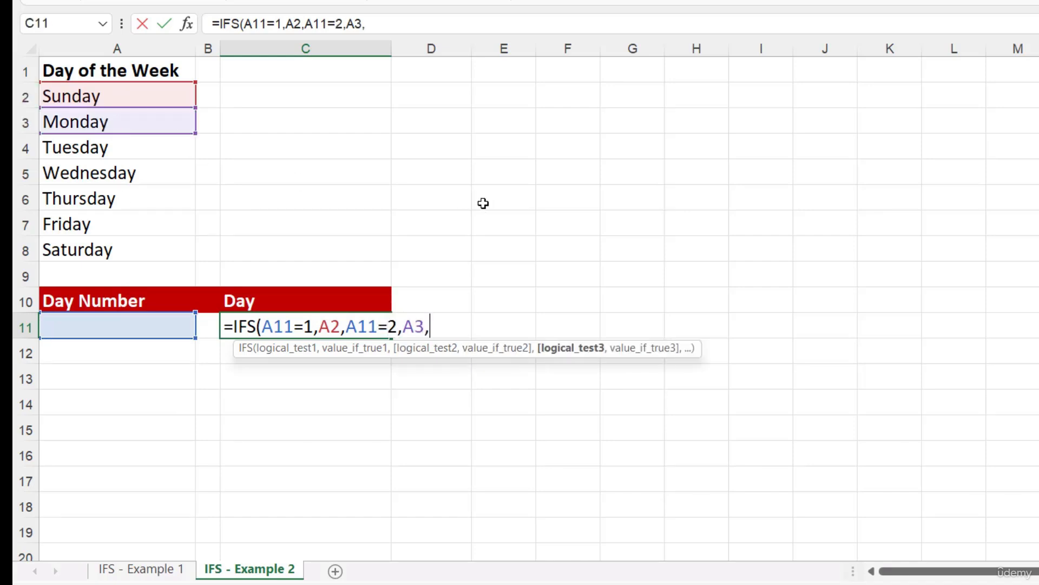
{"action": "left_click", "coordinate": [164, 331]}
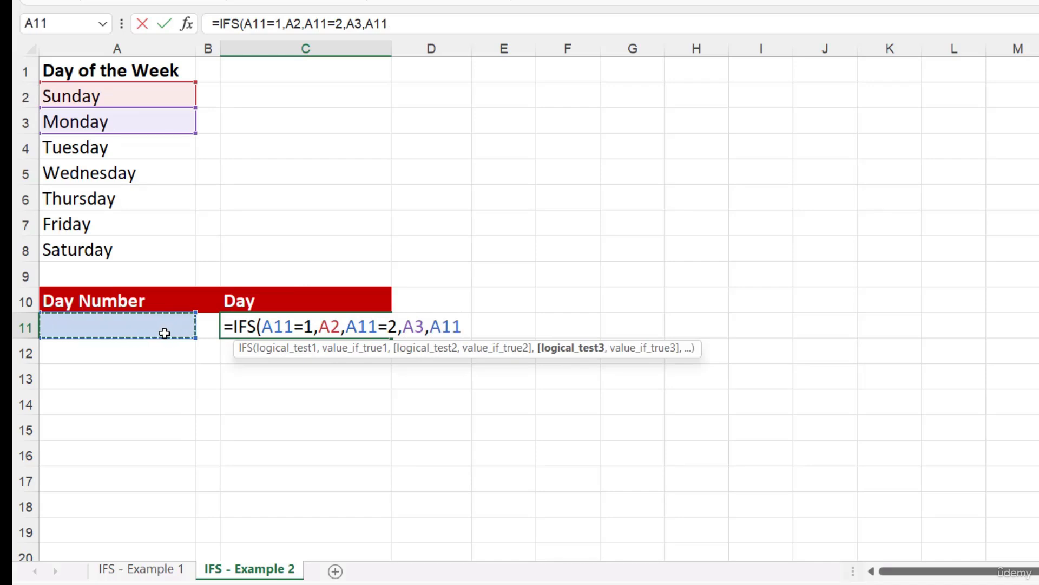
{"action": "type", "text": "=3,"}
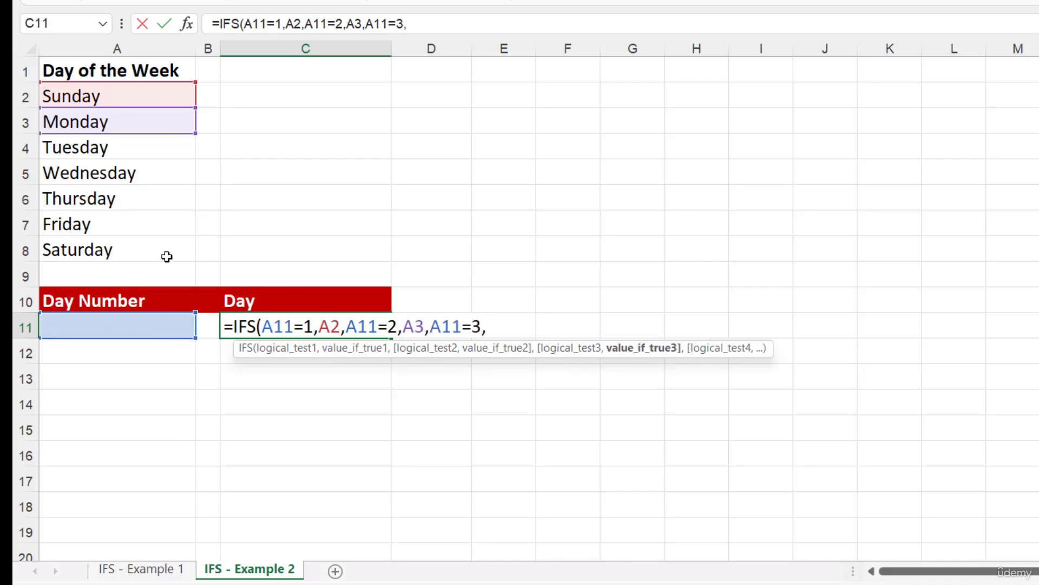
{"action": "left_click", "coordinate": [120, 149]}
{"action": "type", "text": ","}
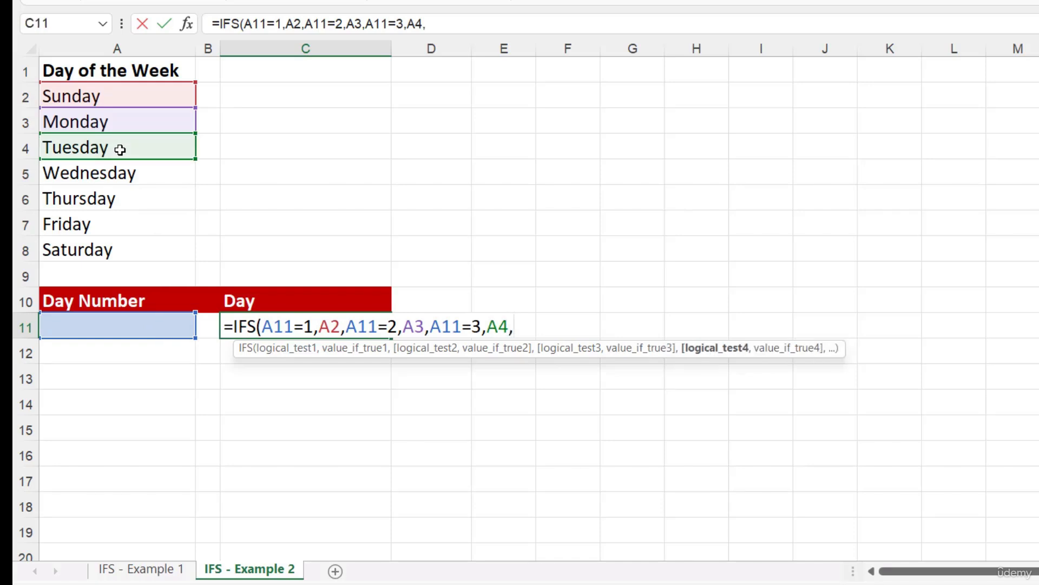
Add the tests A11=4 returning A5 (Wednesday) and A11=5 returning A6 (Thursday) to the IFS formula
{"action": "left_click", "coordinate": [139, 327]}
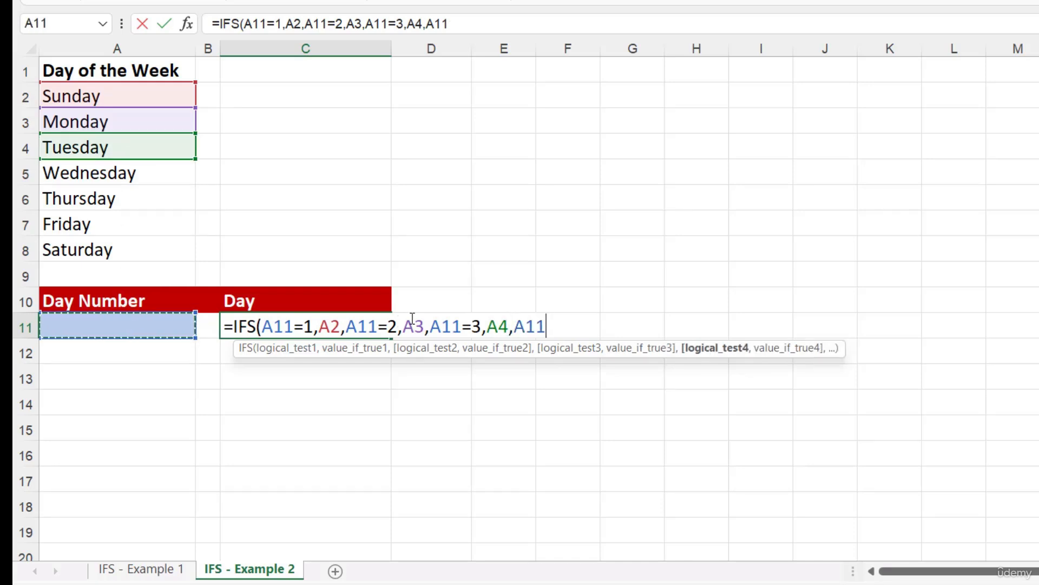
{"action": "type", "text": "=4,"}
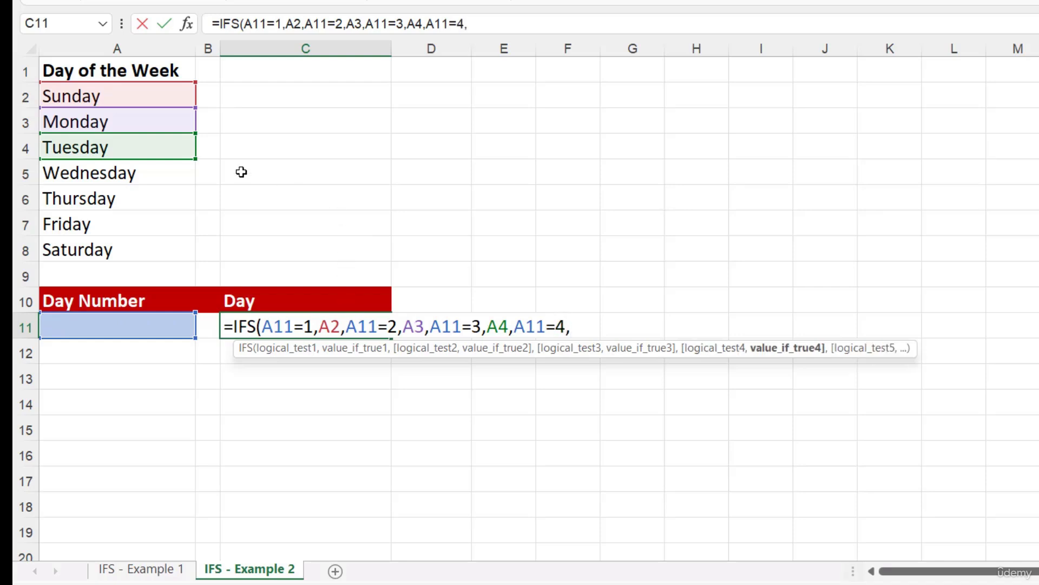
{"action": "left_click", "coordinate": [145, 172]}
{"action": "type", "text": ","}
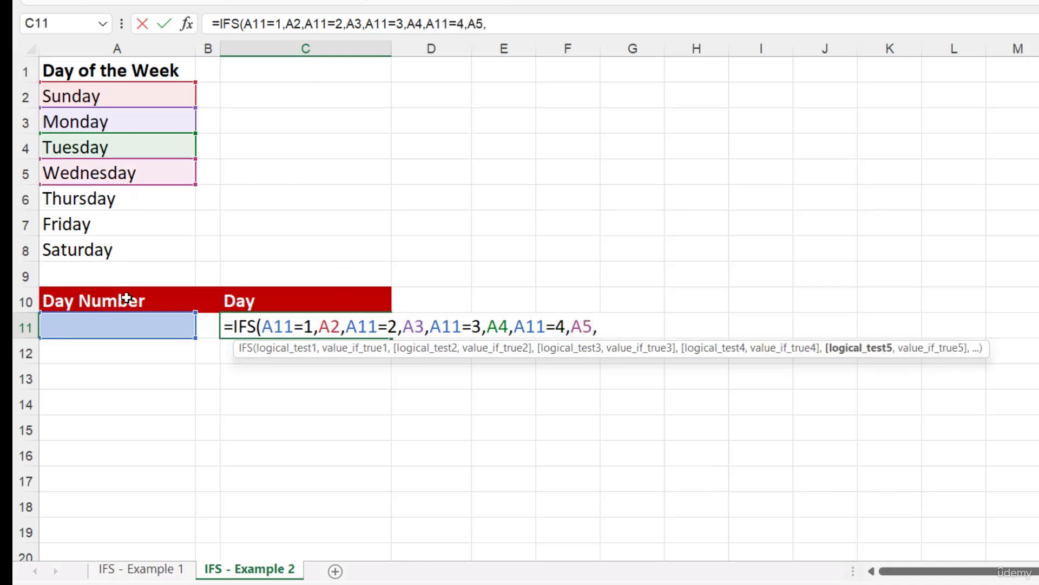
{"action": "left_click", "coordinate": [137, 331]}
{"action": "type", "text": "=5"}
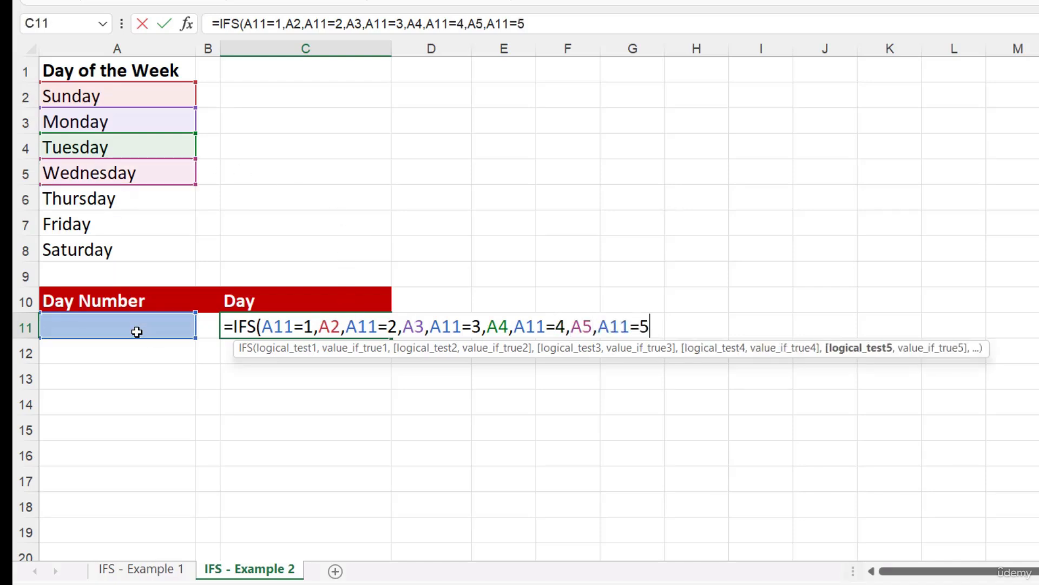
{"action": "type", "text": ","}
{"action": "left_click", "coordinate": [108, 200]}
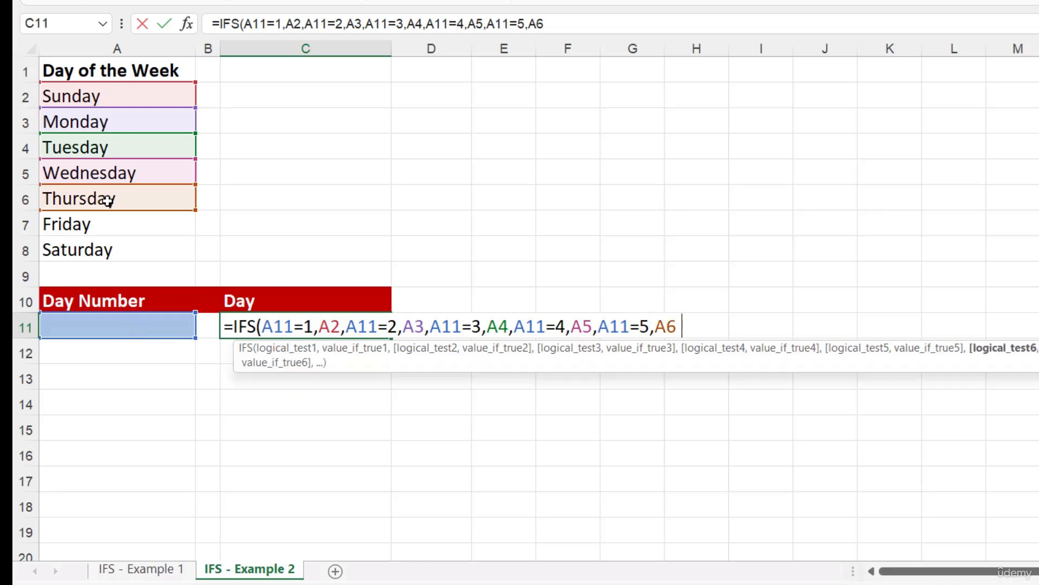
Complete the IFS formula in C11 with the tests A11=6 returning A7 (Friday) and A11=7 returning A8 (Saturday)
{"action": "type", "text": ","}
{"action": "left_click", "coordinate": [140, 327]}
{"action": "type", "text": "="}
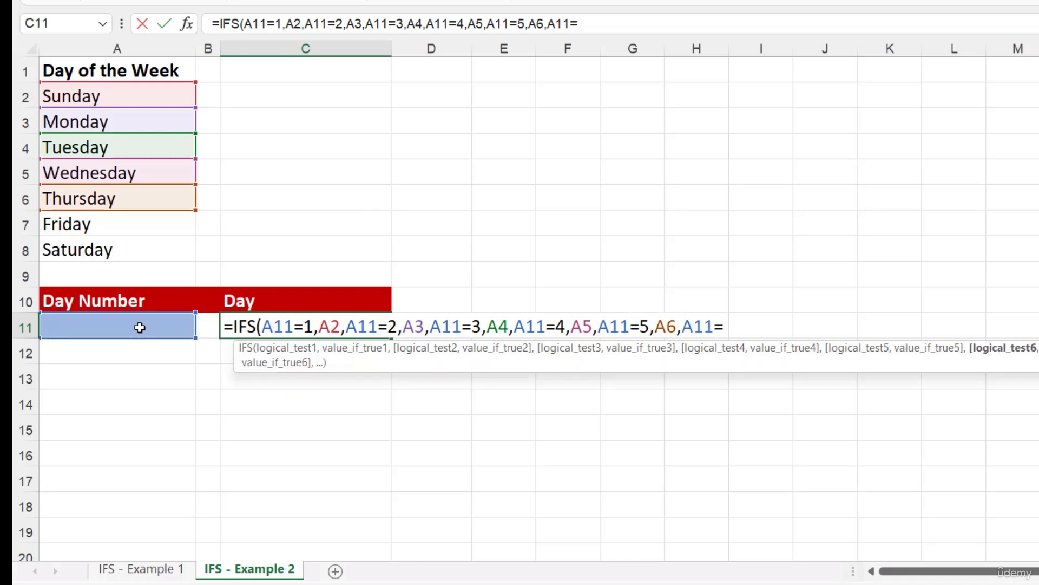
{"action": "type", "text": "6,"}
{"action": "left_click", "coordinate": [73, 228]}
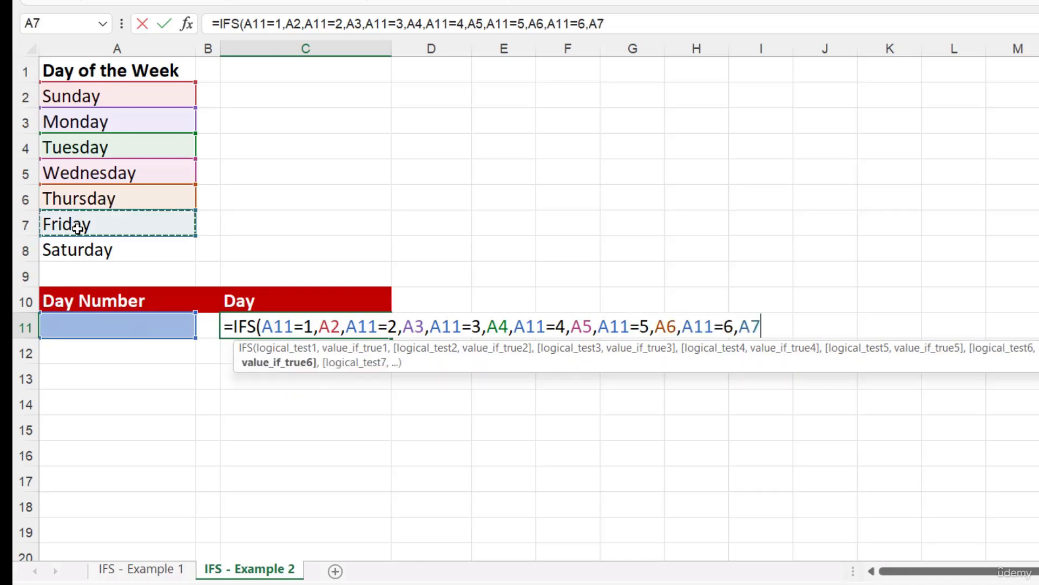
{"action": "type", "text": ","}
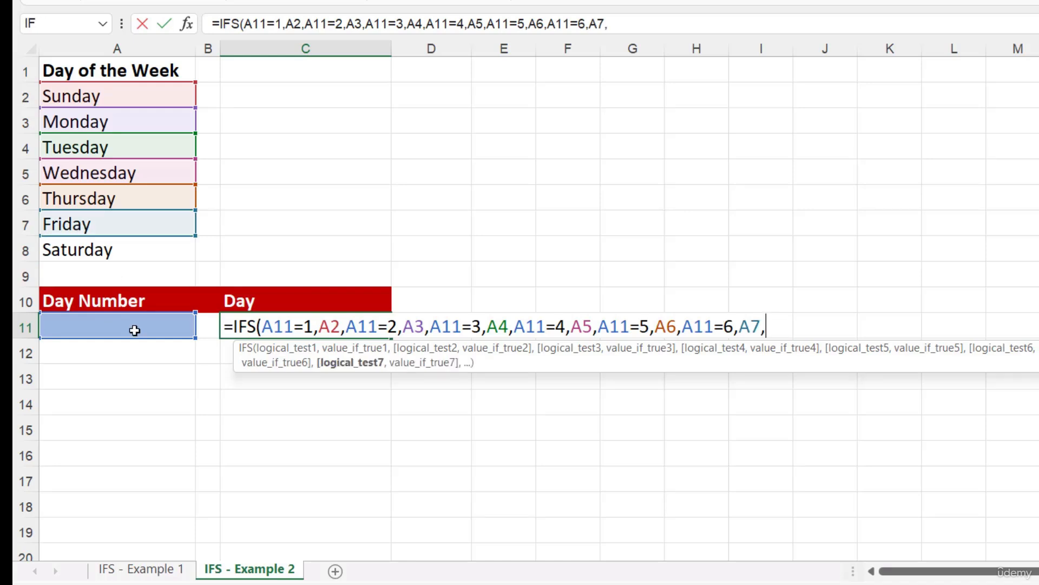
{"action": "left_click", "coordinate": [135, 329]}
{"action": "type", "text": "="}
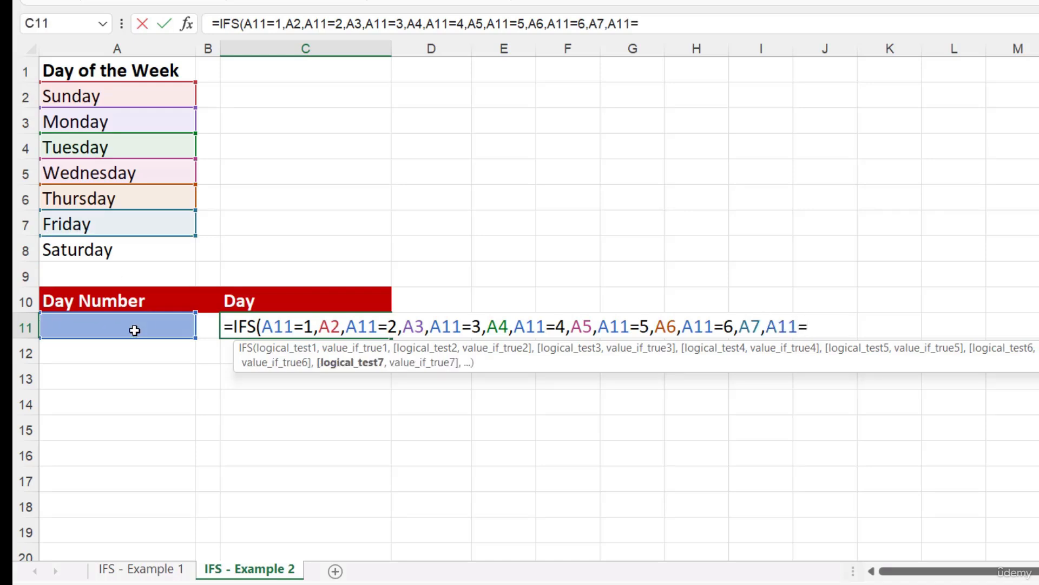
{"action": "type", "text": "7,"}
{"action": "left_click", "coordinate": [182, 254]}
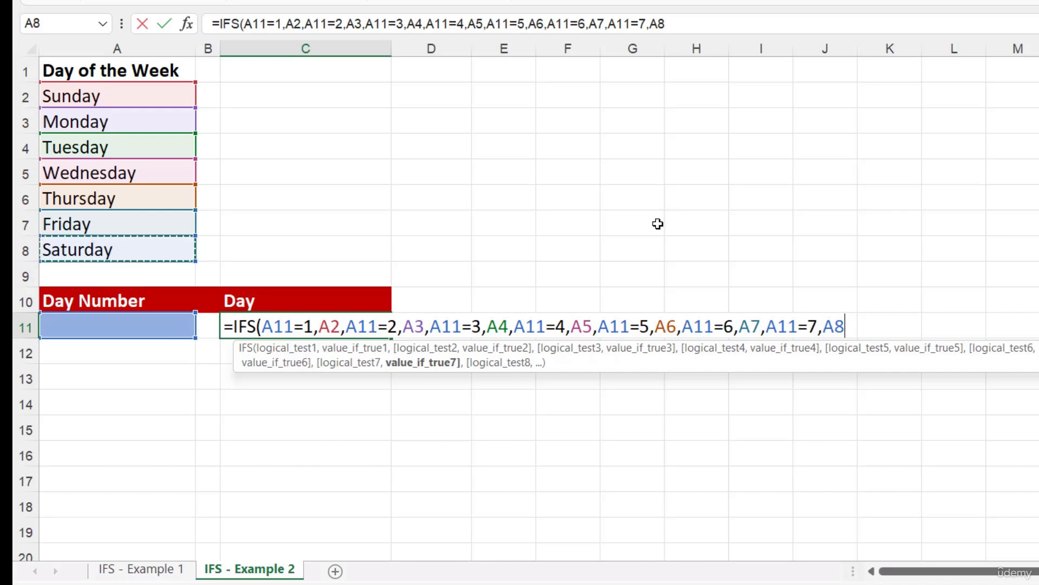
{"action": "type", "text": ")"}
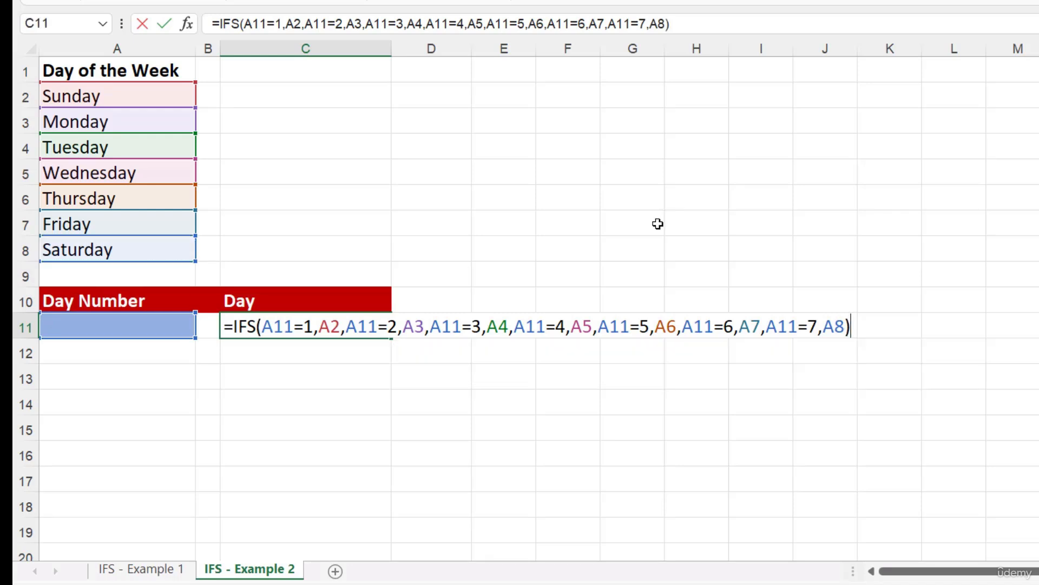
{"action": "key", "text": "Return"}
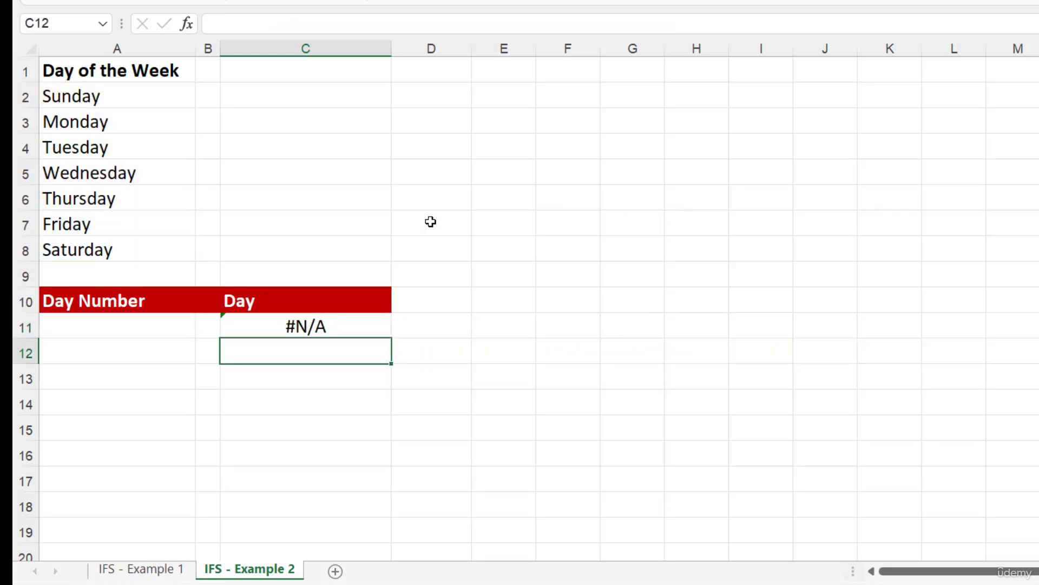
Test the IFS formula in C11 by entering the day numbers 2 and 7 in cell A11
{"action": "left_click", "coordinate": [329, 328]}
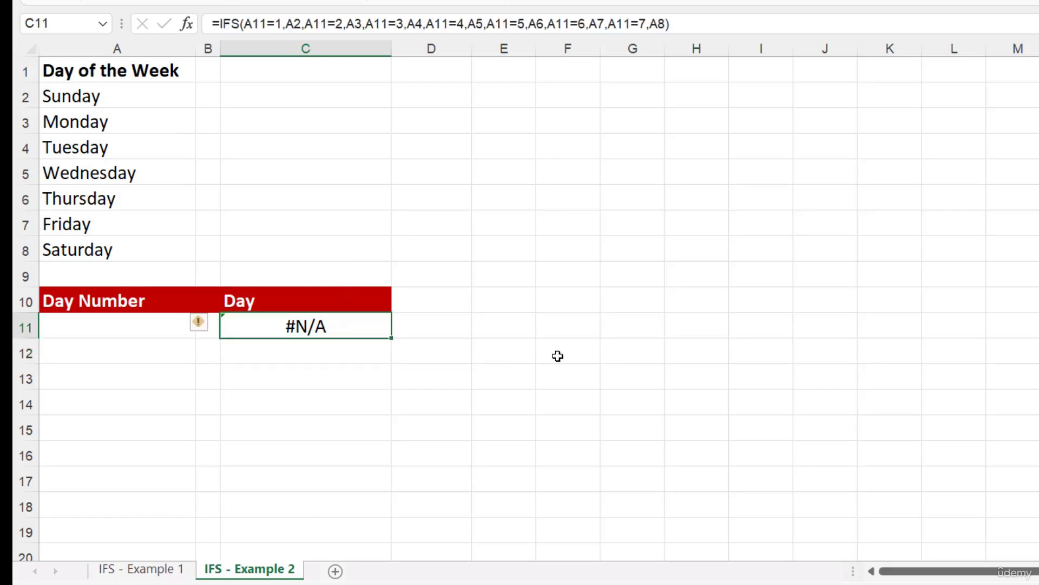
{"action": "left_click", "coordinate": [133, 324]}
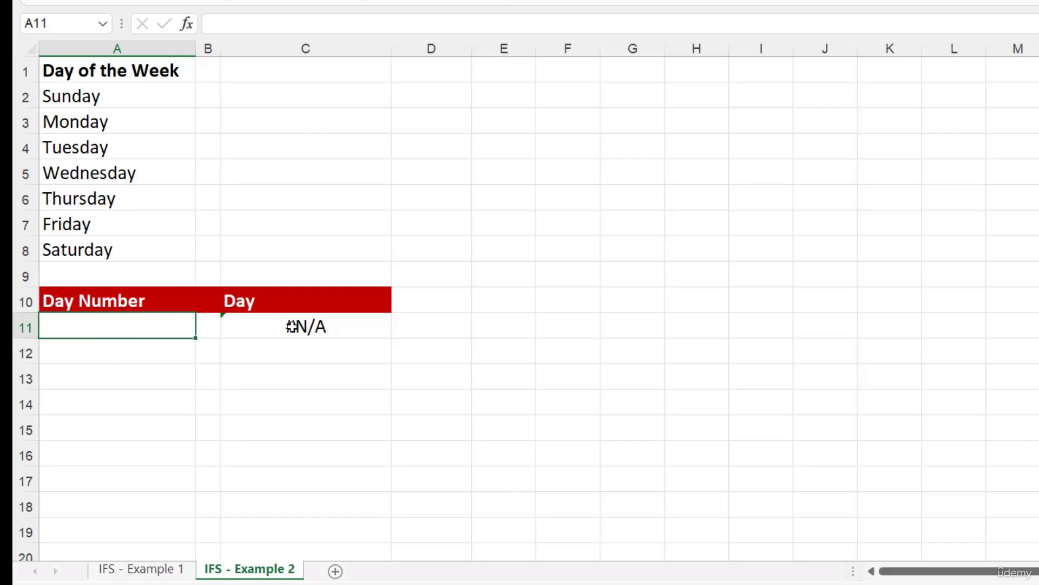
{"action": "left_click", "coordinate": [292, 326]}
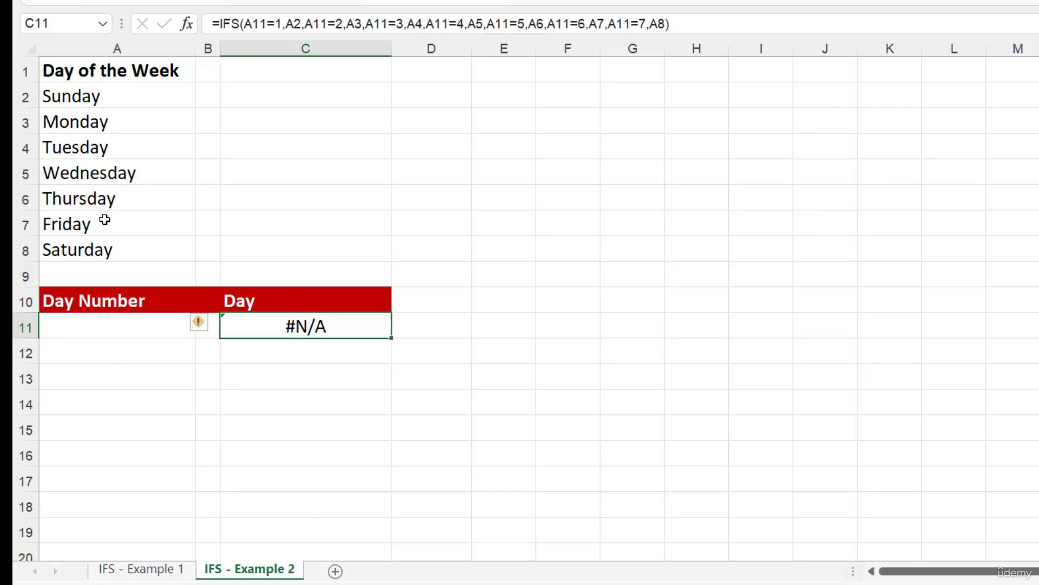
{"action": "left_click", "coordinate": [111, 330]}
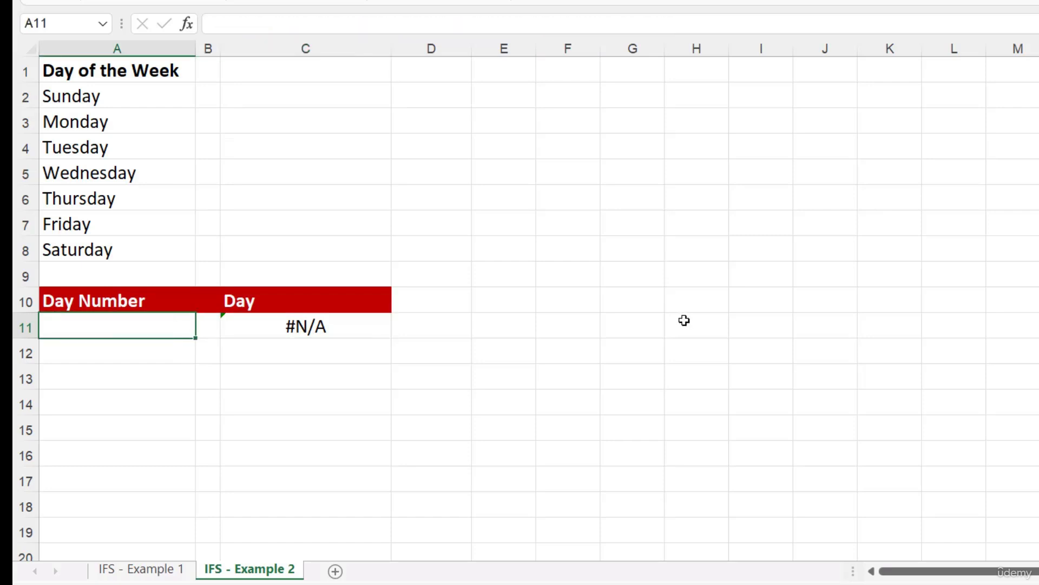
{"action": "type", "text": "2"}
{"action": "key", "text": "Return"}
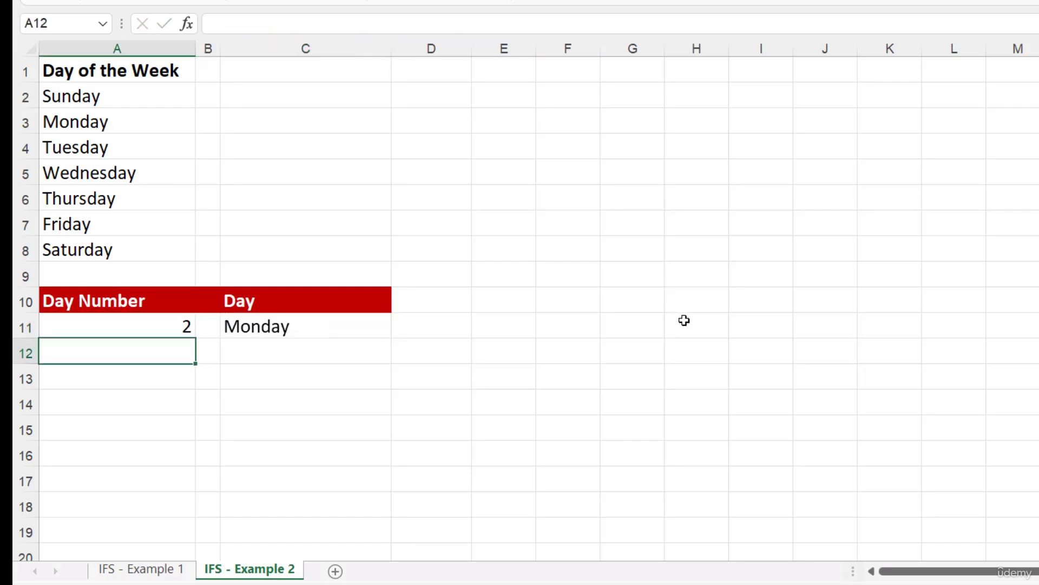
{"action": "left_click", "coordinate": [182, 330]}
{"action": "type", "text": "7"}
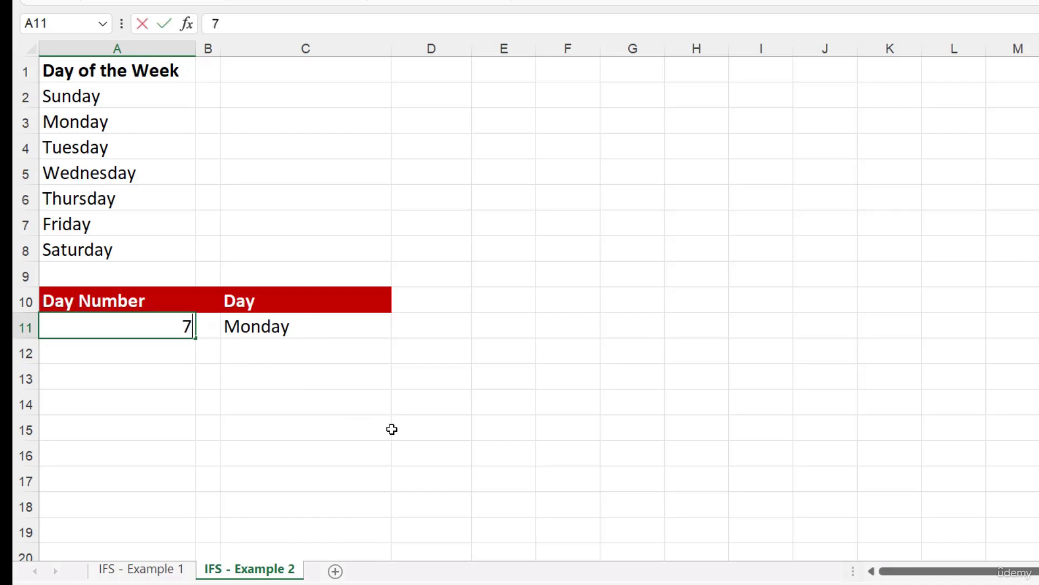
{"action": "key", "text": "ctrl+Return"}
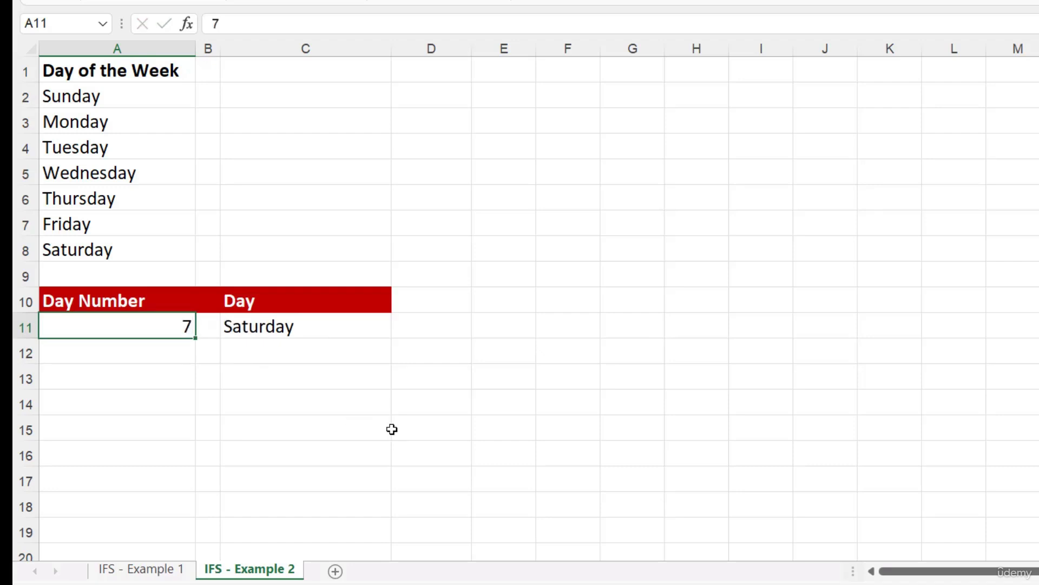
Enter the out-of-range day number 8 in cell A11 and check how the formula in C11 responds
{"action": "type", "text": "8"}
{"action": "key", "text": "ctrl+Return"}
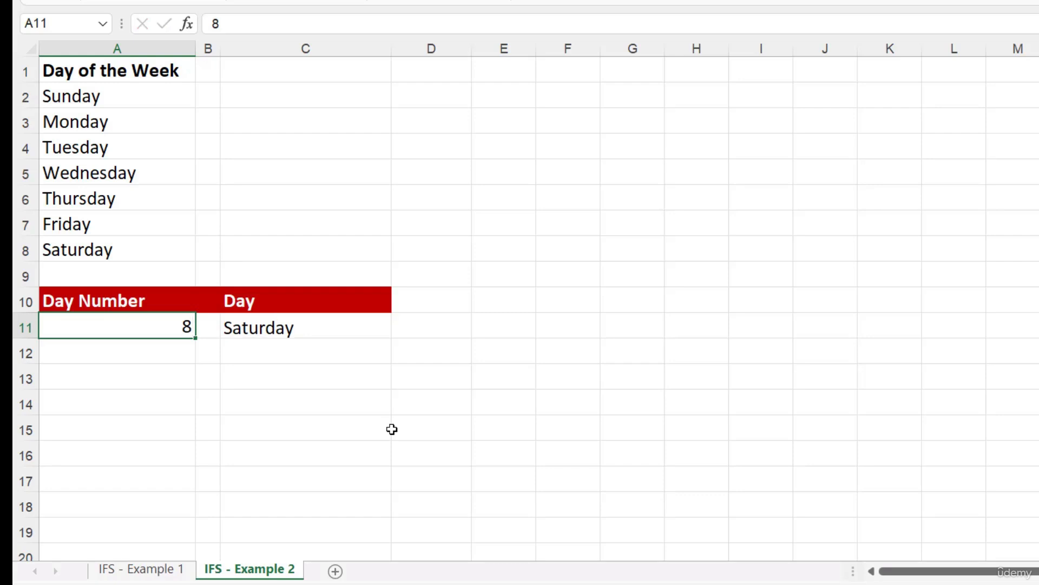
{"action": "key", "text": "Return"}
{"action": "left_click", "coordinate": [348, 325]}
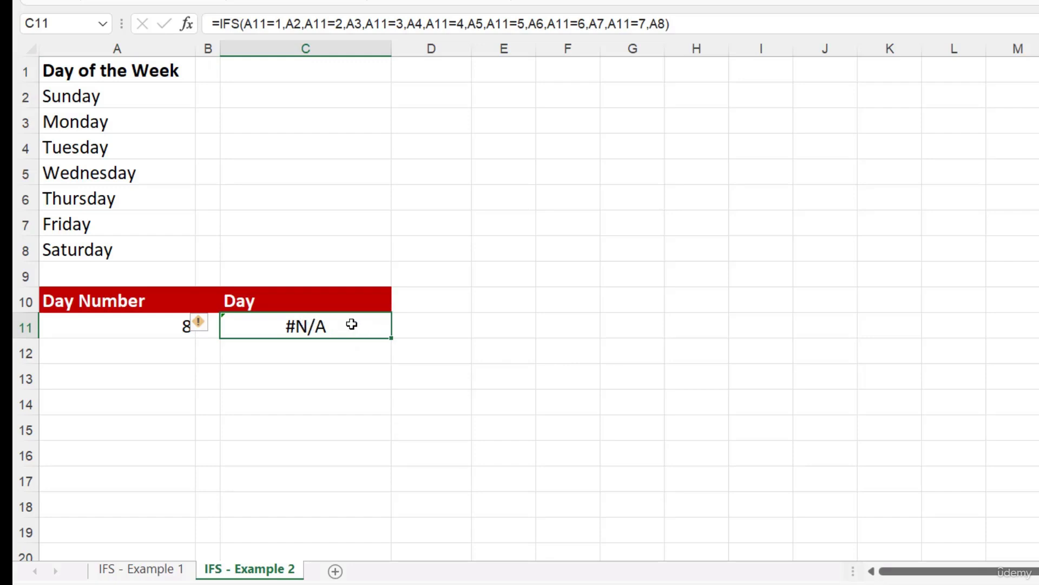
{"action": "left_click", "coordinate": [165, 333]}
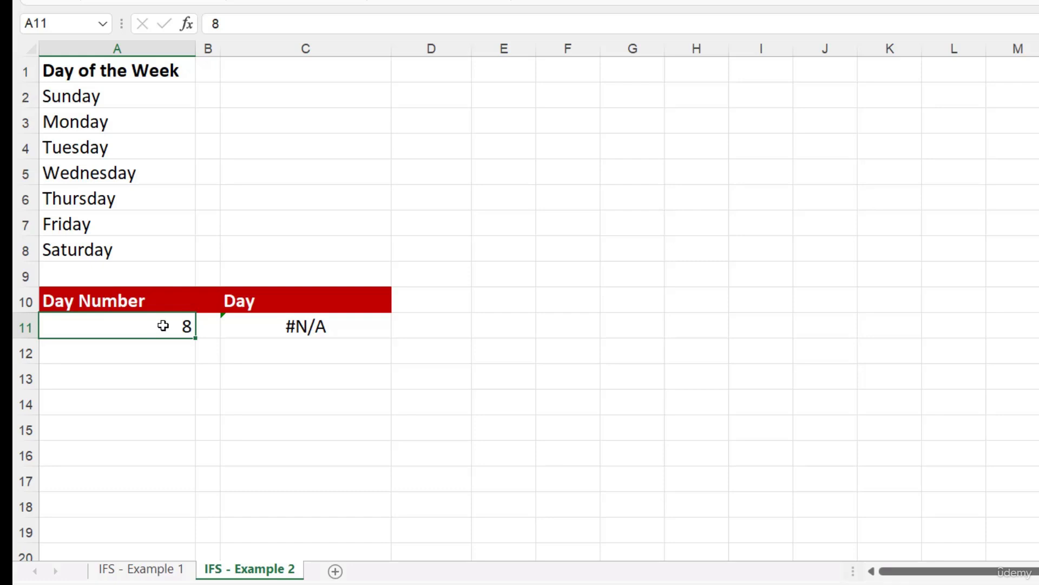
{"action": "left_click", "coordinate": [332, 325]}
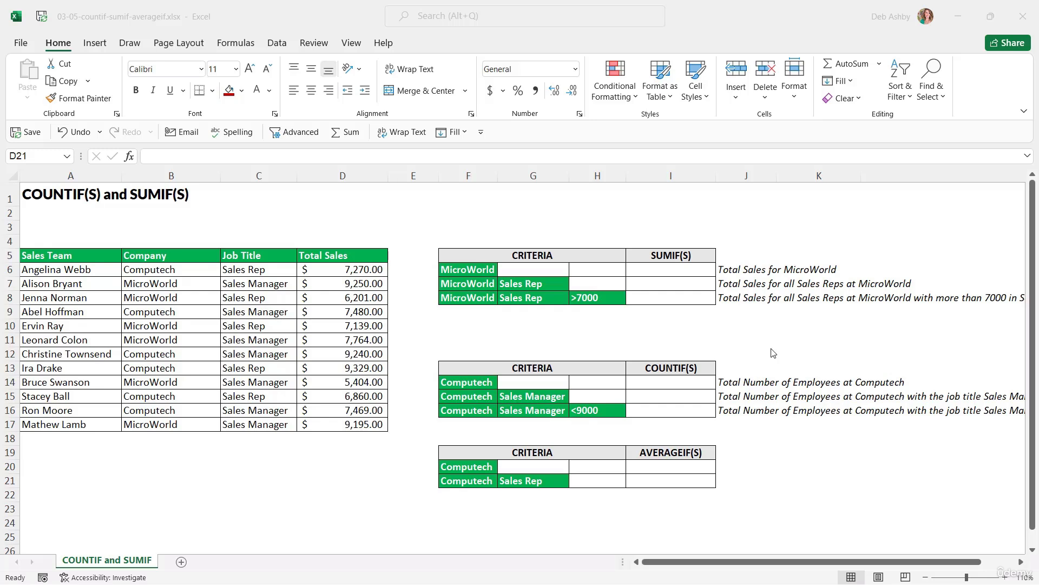
In the 03-05-countif-sumif-averageif.xlsx workbook, examine the Sales Team, Company, Job Title and Total Sales columns of the sales table
{"action": "left_click", "coordinate": [307, 32]}
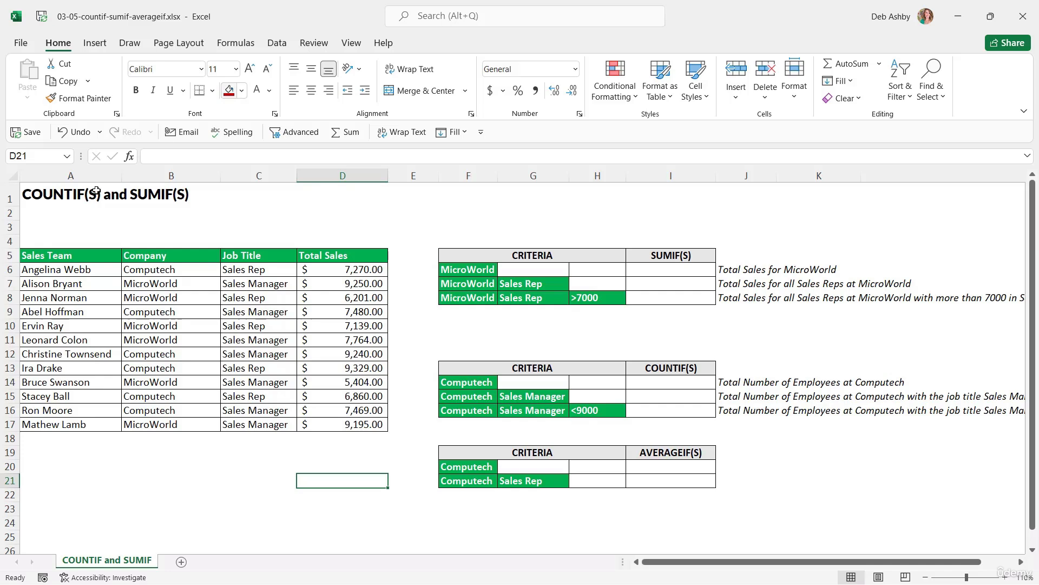
{"action": "left_click", "coordinate": [77, 271]}
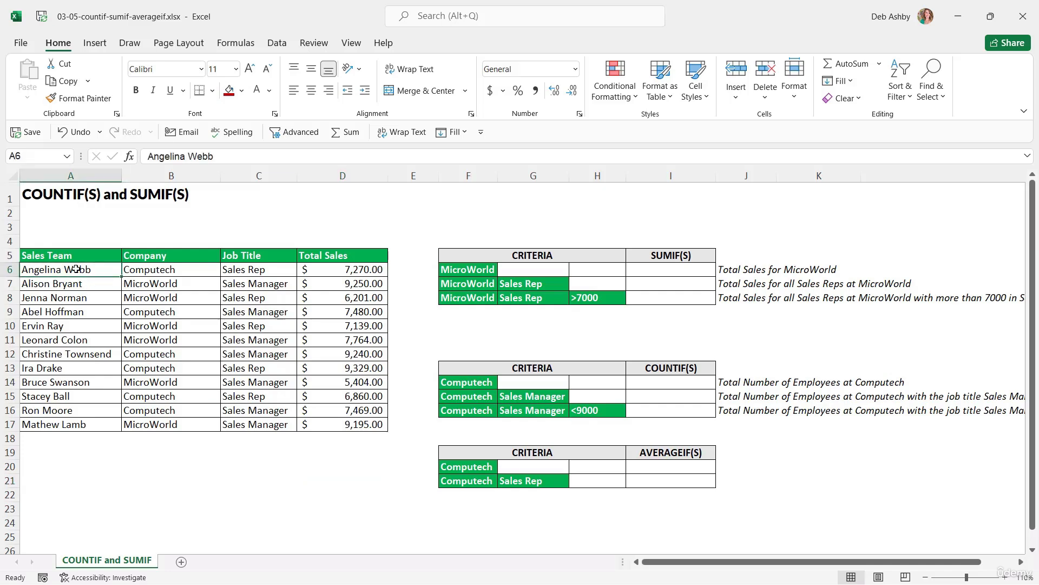
{"action": "left_click_drag", "start_coordinate": [78, 269], "coordinate": [65, 414]}
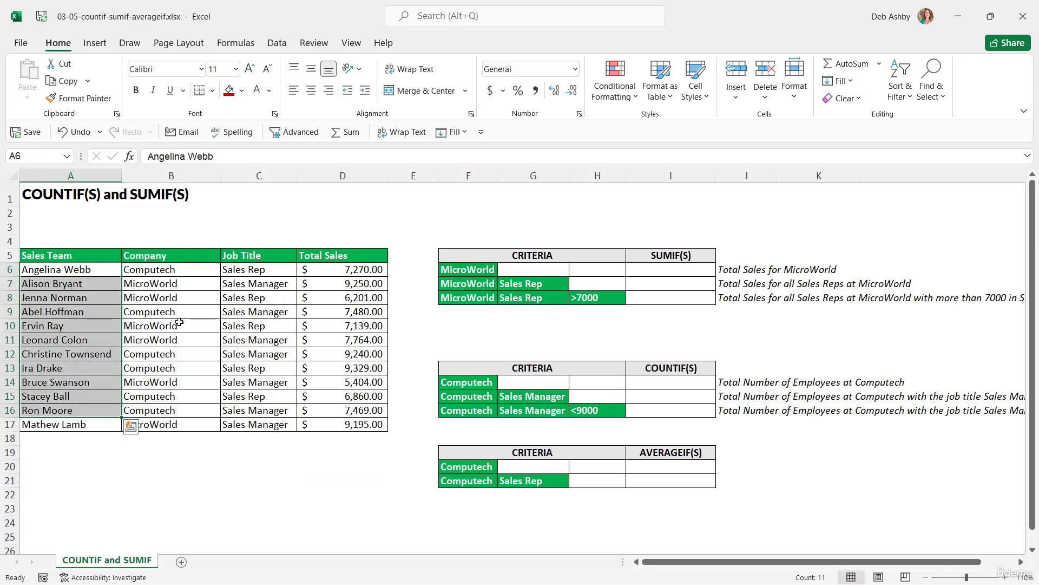
{"action": "left_click", "coordinate": [162, 273]}
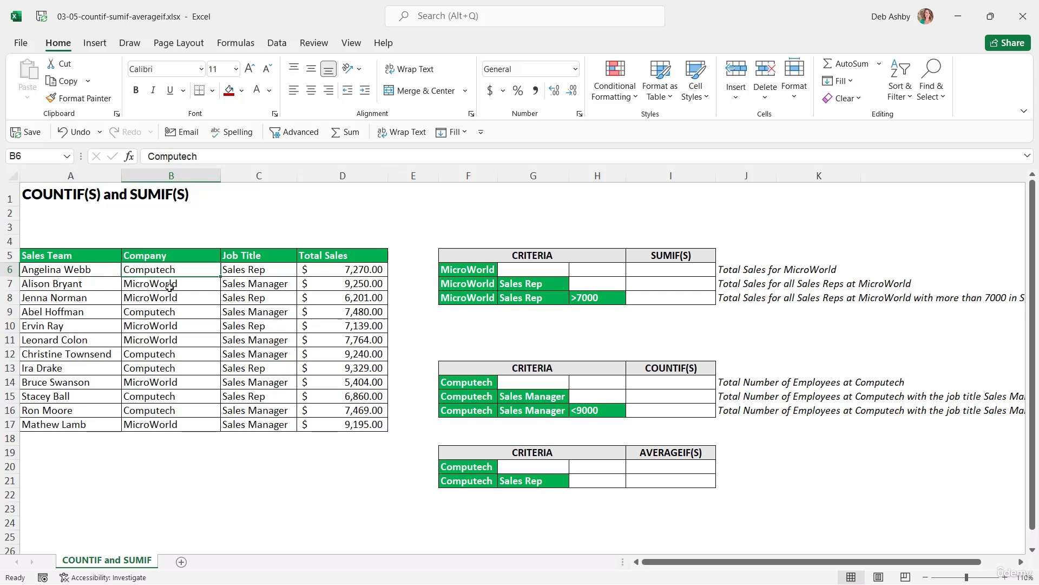
{"action": "left_click", "coordinate": [166, 285]}
{"action": "left_click", "coordinate": [165, 308]}
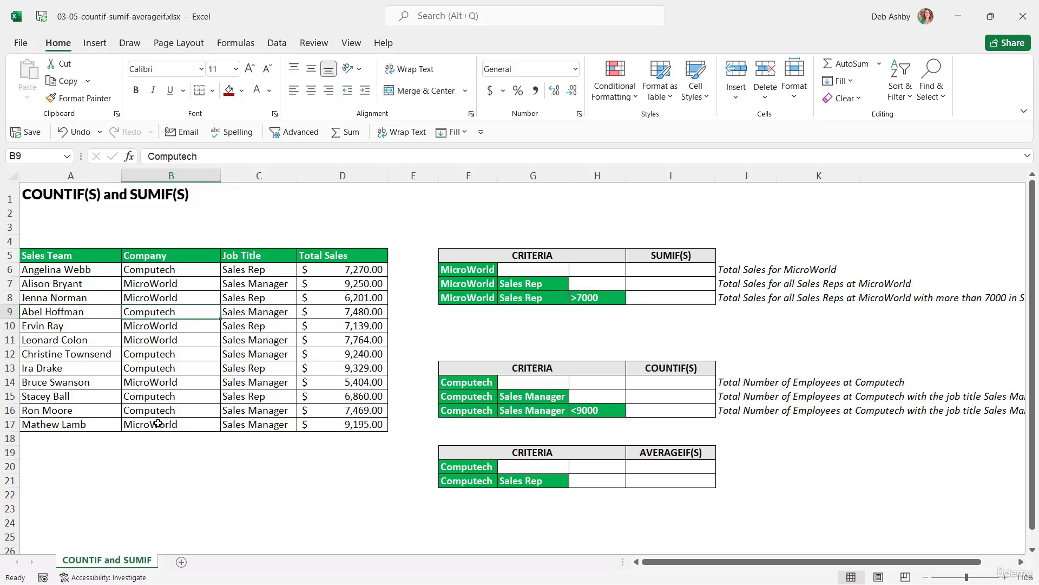
{"action": "left_click", "coordinate": [263, 273]}
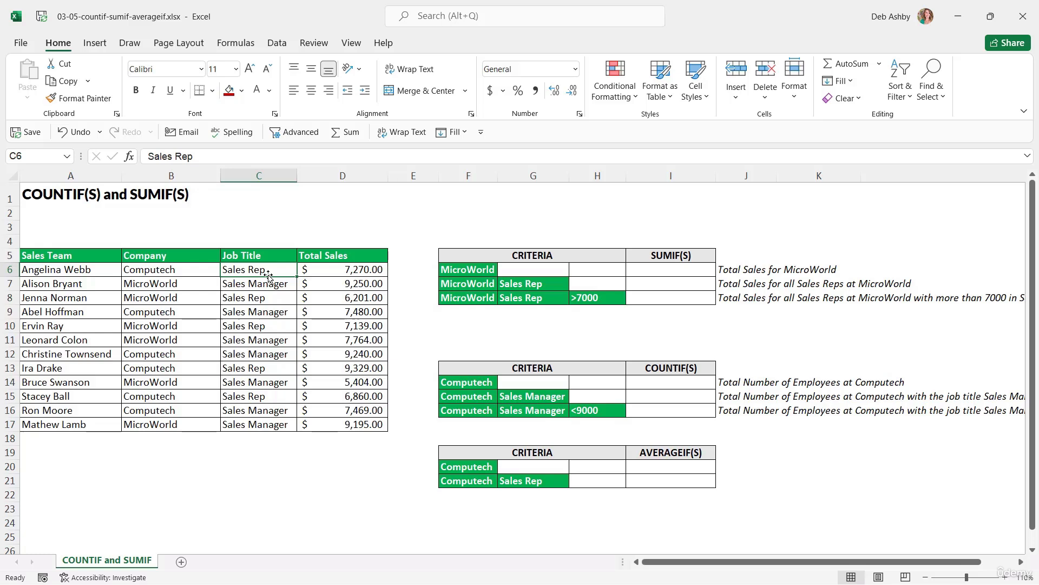
{"action": "left_click", "coordinate": [261, 286]}
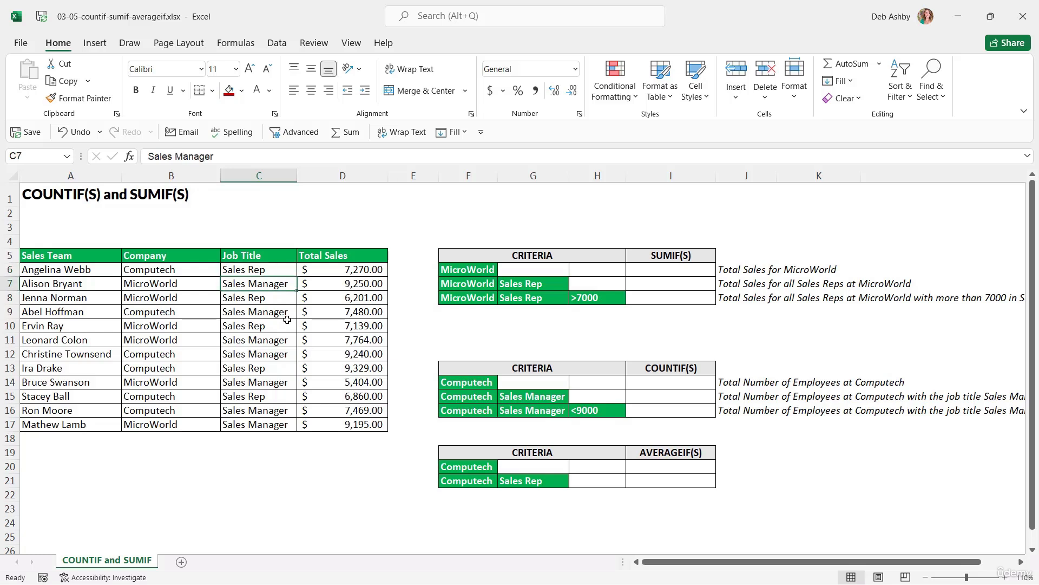
{"action": "left_click", "coordinate": [344, 271]}
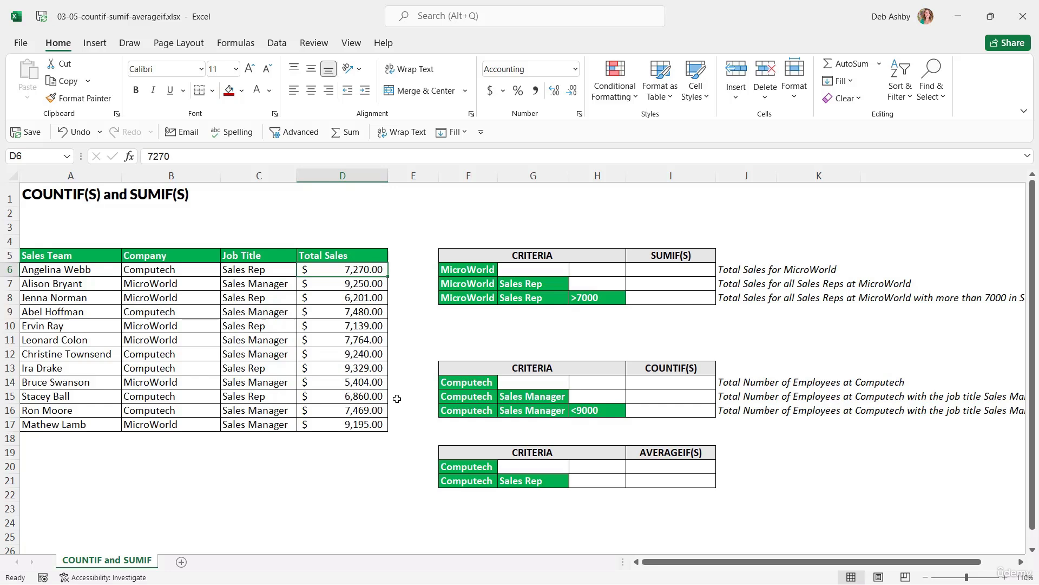
Examine the MicroWorld criterion in F6 against the Company entries and the Total Sales values in D6:D17
{"action": "left_click", "coordinate": [458, 270]}
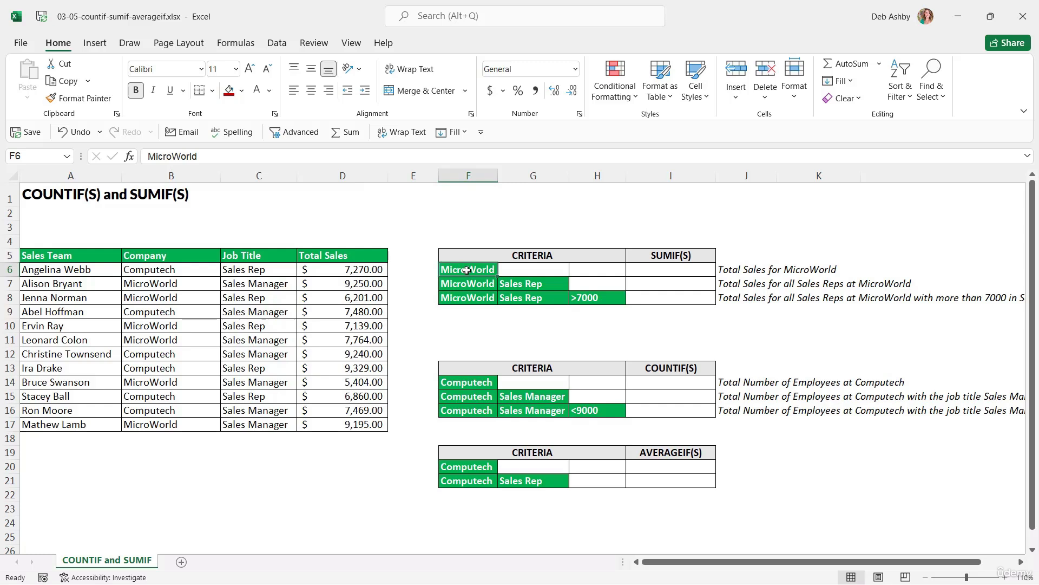
{"action": "left_click", "coordinate": [661, 271]}
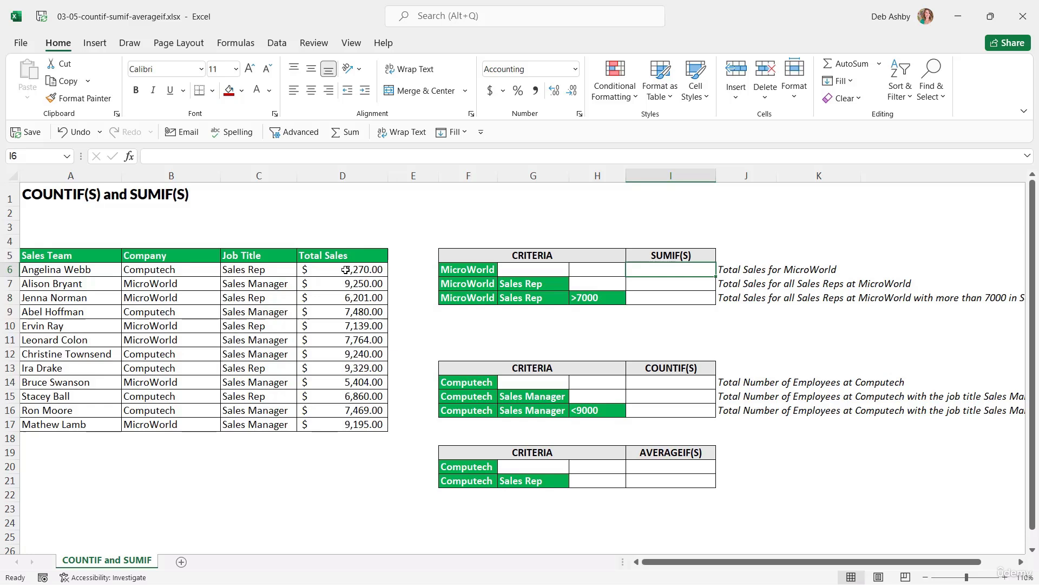
{"action": "left_click_drag", "start_coordinate": [345, 269], "coordinate": [343, 425]}
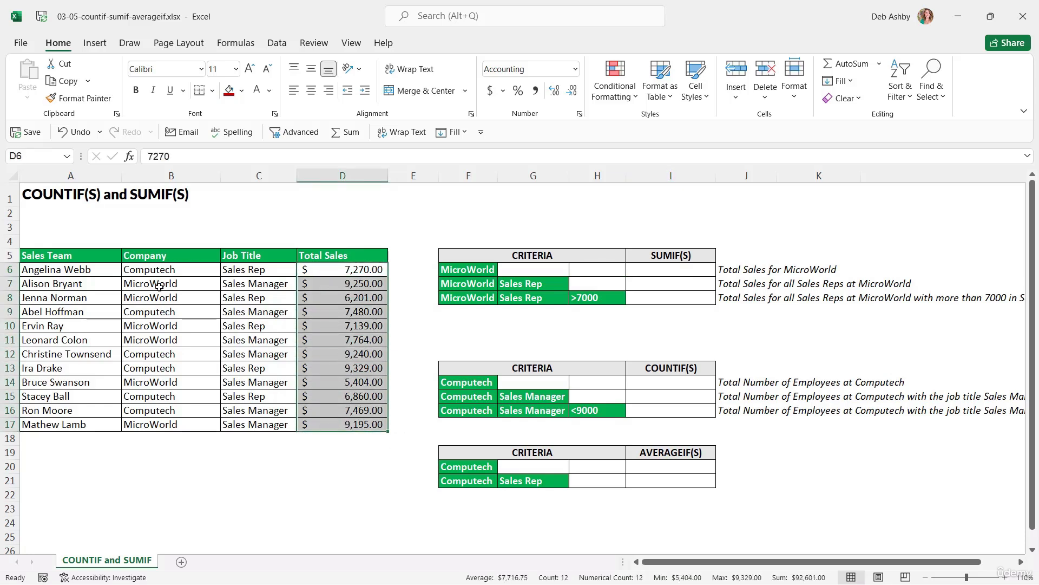
{"action": "left_click_drag", "start_coordinate": [159, 283], "coordinate": [164, 340]}
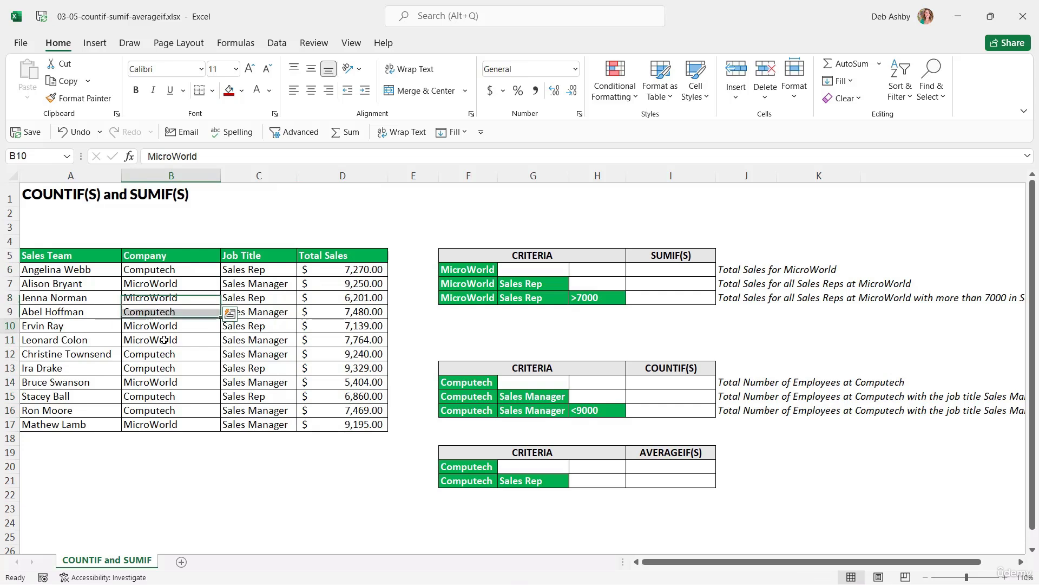
{"action": "left_click", "coordinate": [347, 285]}
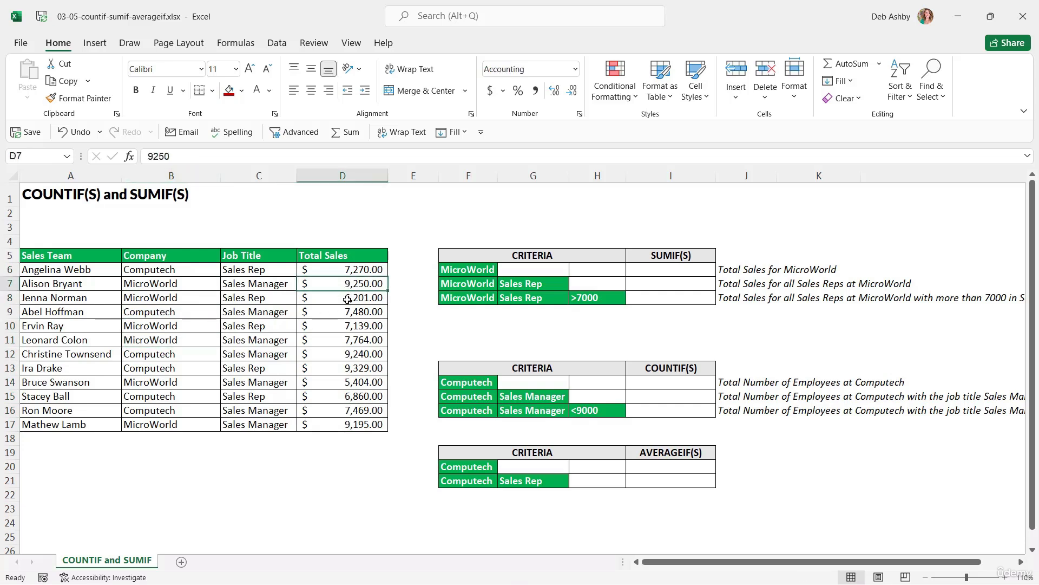
{"action": "left_click", "coordinate": [347, 298]}
Begin a SUMIF formula in I6 for MicroWorld's total sales, using the Company entries B6:B17 as the range
{"action": "left_click", "coordinate": [674, 270]}
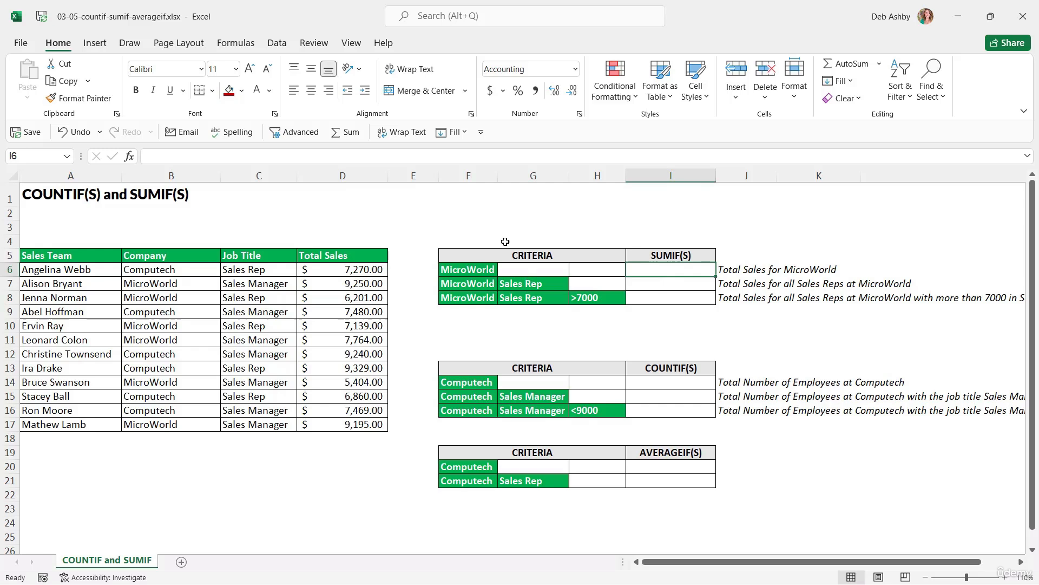
{"action": "left_click", "coordinate": [460, 269]}
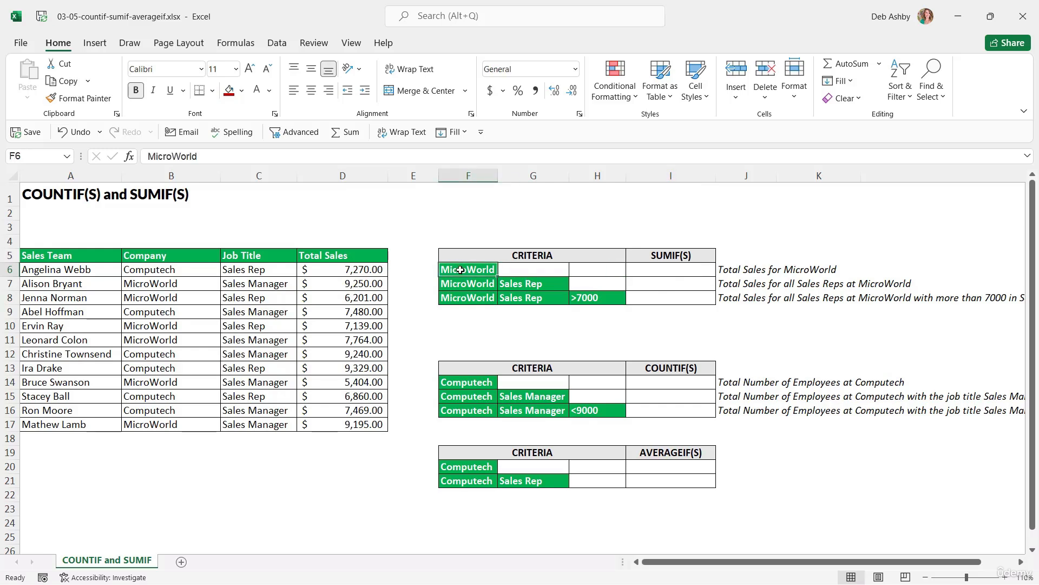
{"action": "left_click", "coordinate": [652, 269]}
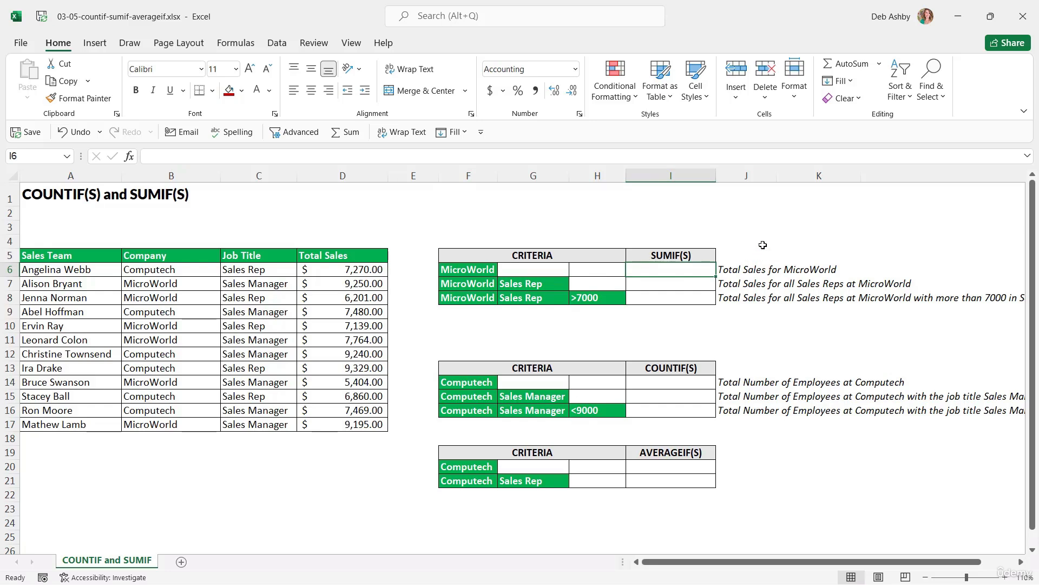
{"action": "type", "text": "=SUMIF"}
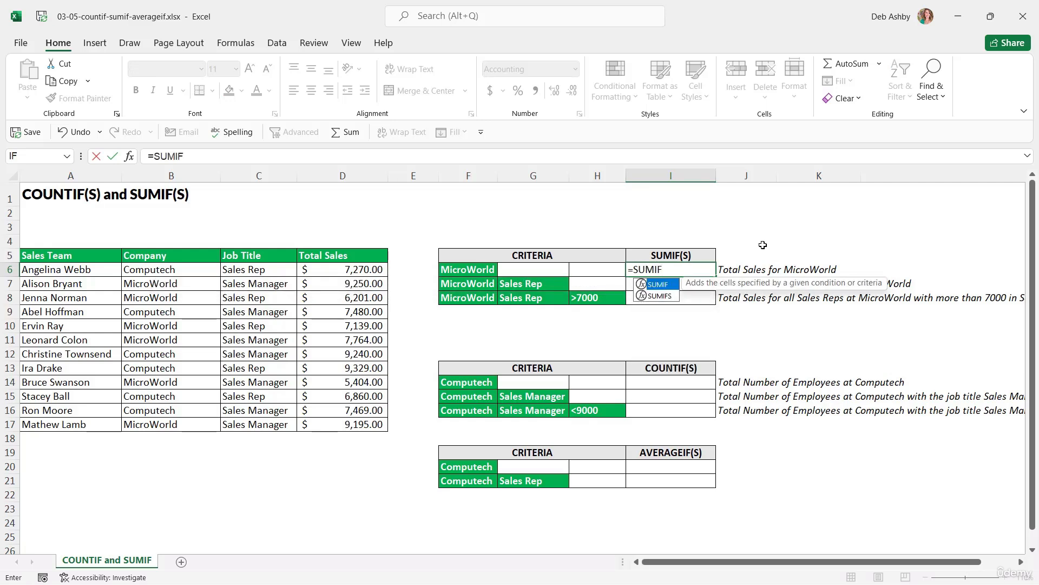
{"action": "type", "text": "("}
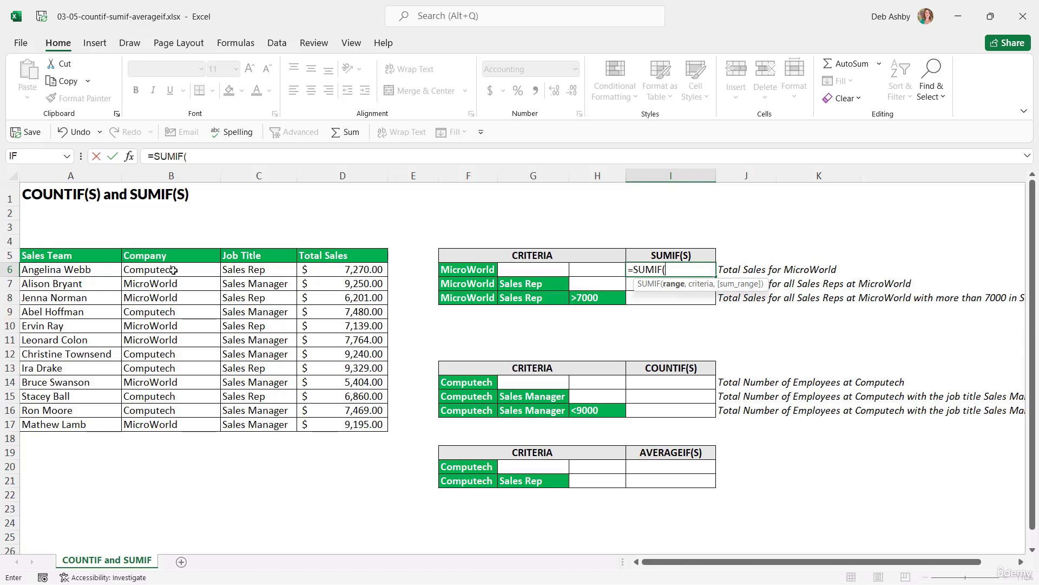
{"action": "left_click_drag", "start_coordinate": [172, 269], "coordinate": [173, 424]}
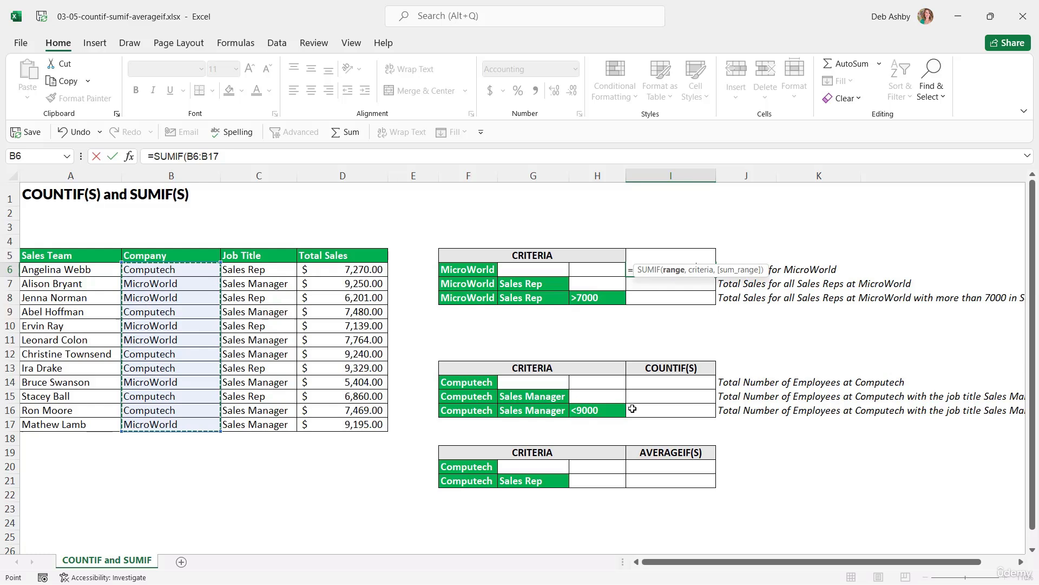
{"action": "type", "text": ","}
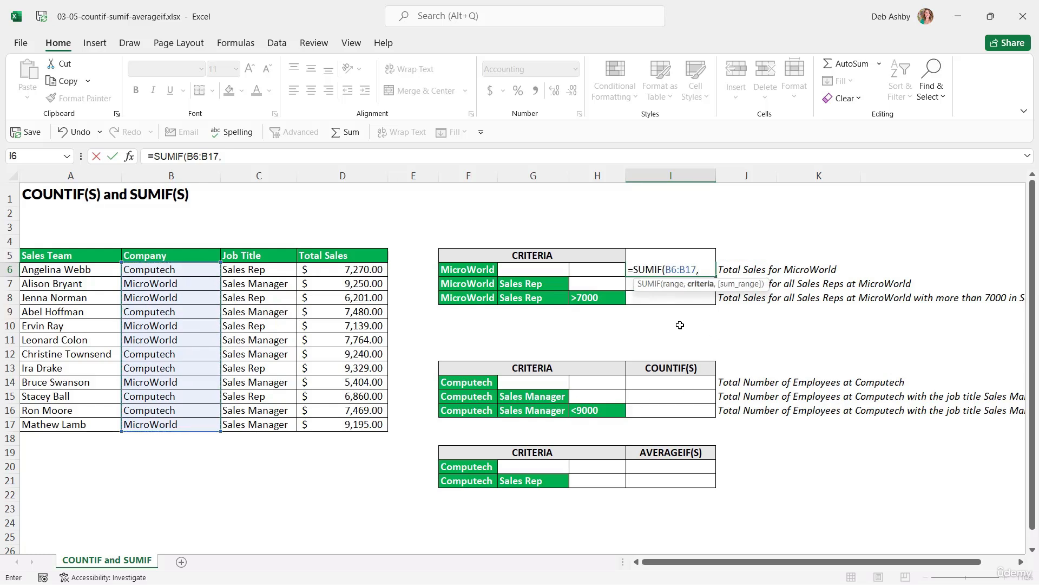
{"action": "left_click", "coordinate": [479, 271]}
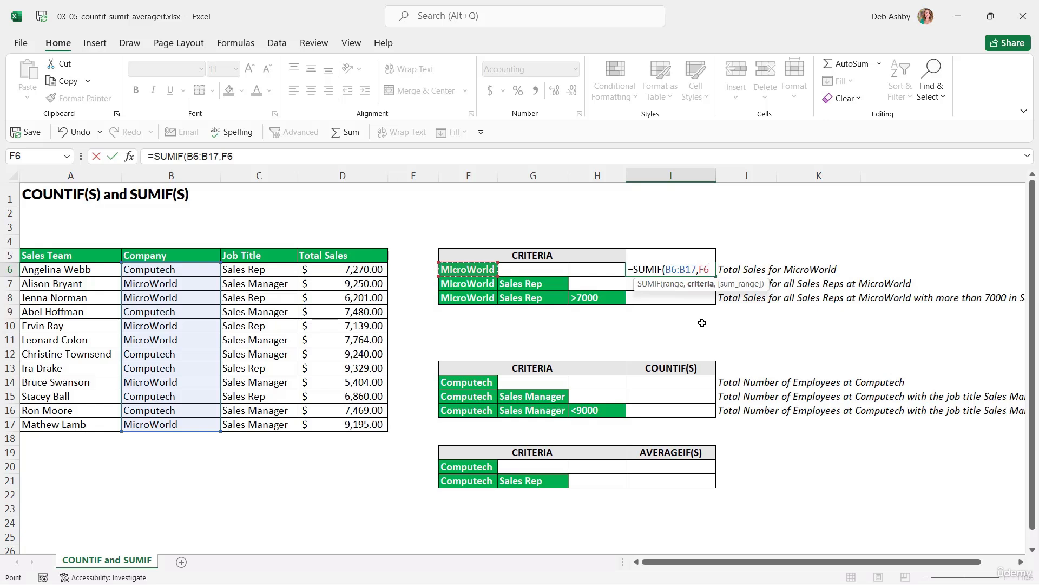
{"action": "key", "text": "BackSpace"}
{"action": "key", "text": "BackSpace"}
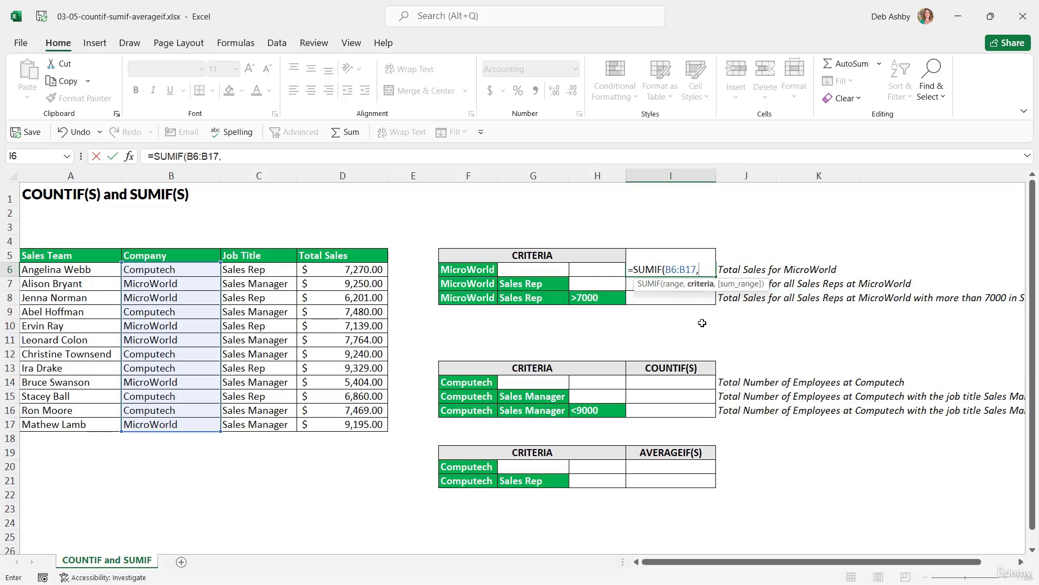
{"action": "type", "text": "\"MicorWorld"}
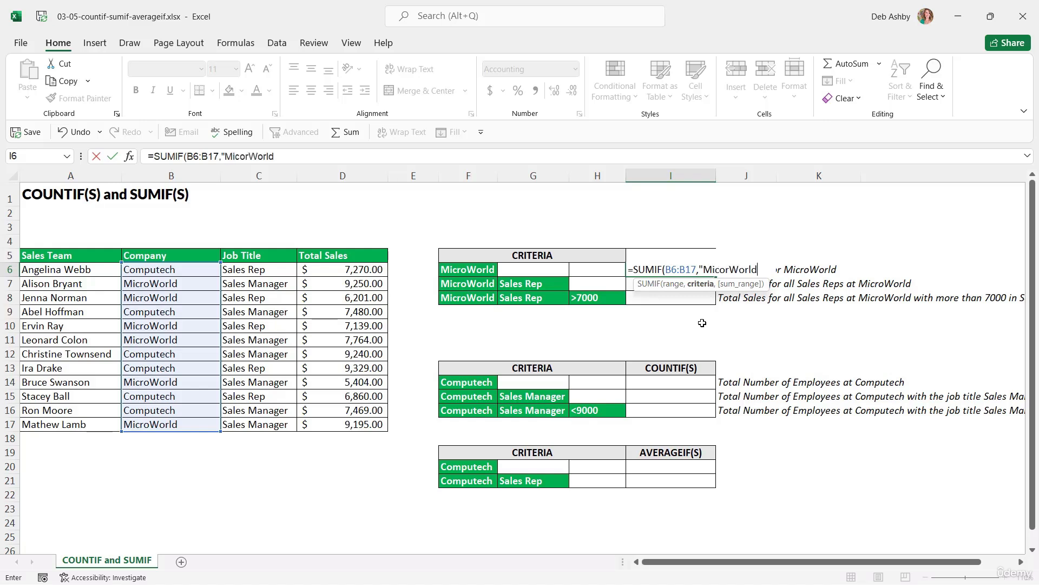
{"action": "key", "text": "BackSpace"}
{"action": "key", "text": "BackSpace"}
{"action": "key", "text": "BackSpace"}
{"action": "key", "text": "BackSpace"}
{"action": "key", "text": "BackSpace"}
{"action": "key", "text": "BackSpace"}
{"action": "key", "text": "BackSpace"}
{"action": "key", "text": "BackSpace"}
{"action": "key", "text": "BackSpace"}
{"action": "key", "text": "BackSpace"}
{"action": "key", "text": "BackSpace"}
Complete the SUMIF formula in I6 with criterion F6 and sum range D6:D17, and review it against the criterion cell
{"action": "left_click", "coordinate": [490, 273]}
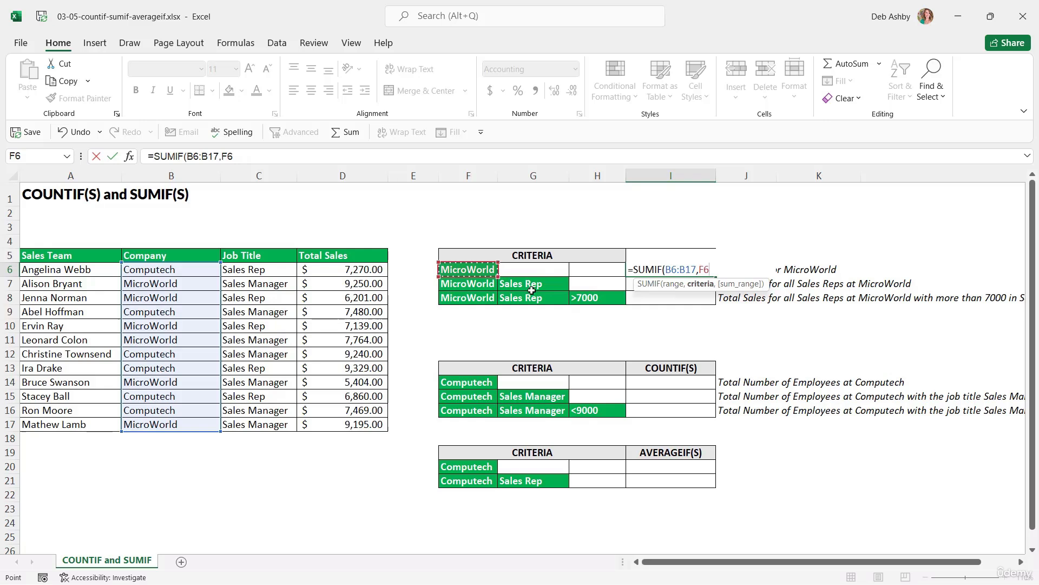
{"action": "type", "text": ","}
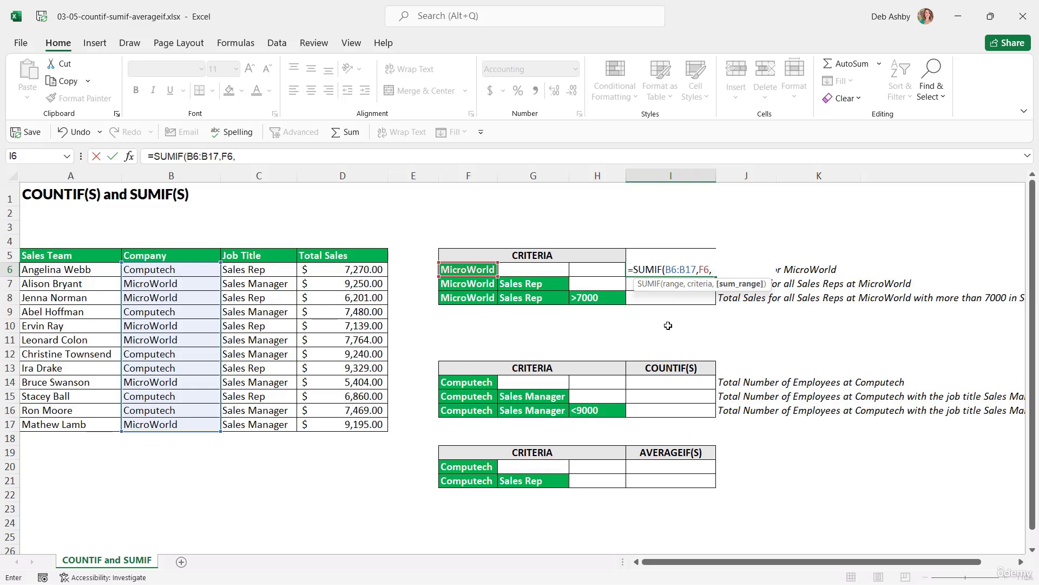
{"action": "left_click_drag", "start_coordinate": [354, 270], "coordinate": [343, 425]}
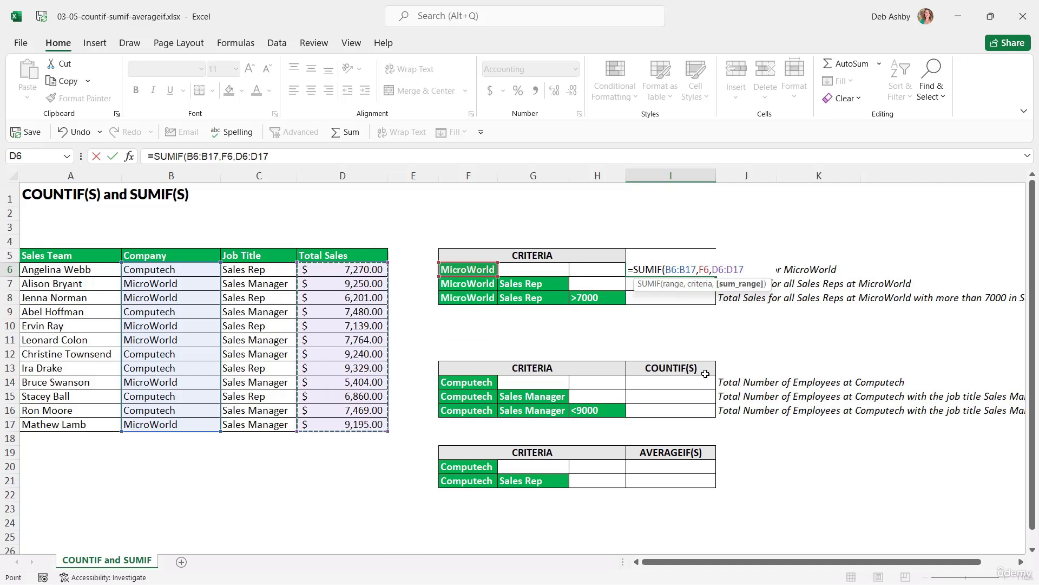
{"action": "type", "text": ")"}
{"action": "key", "text": "Return"}
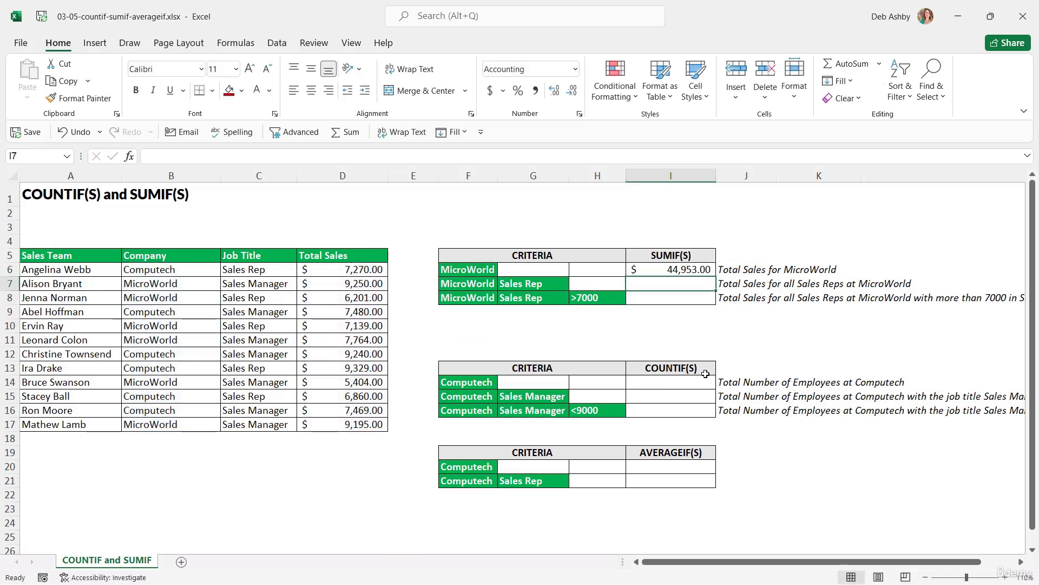
{"action": "left_click", "coordinate": [683, 269]}
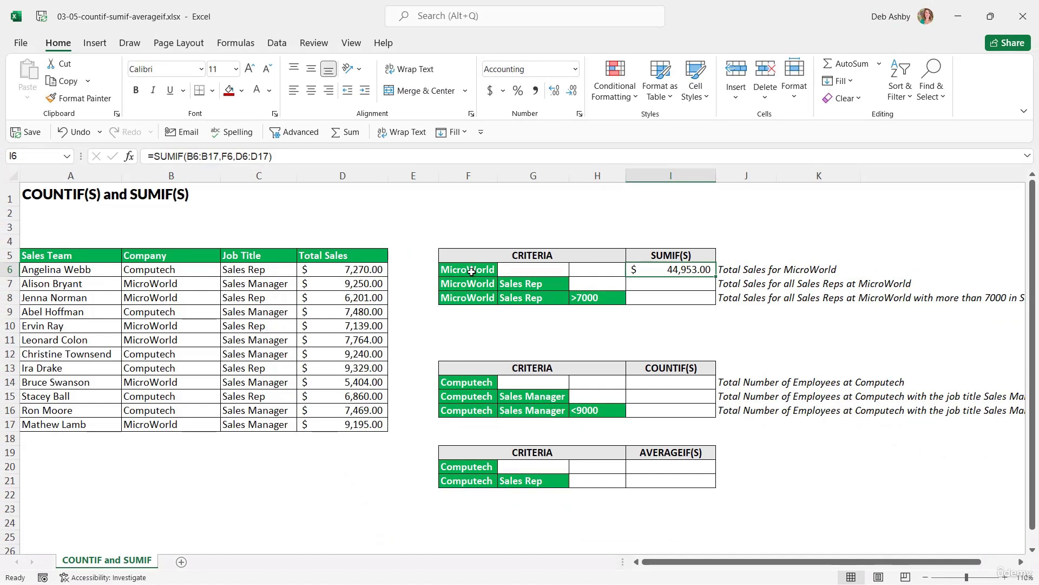
{"action": "left_click", "coordinate": [477, 268]}
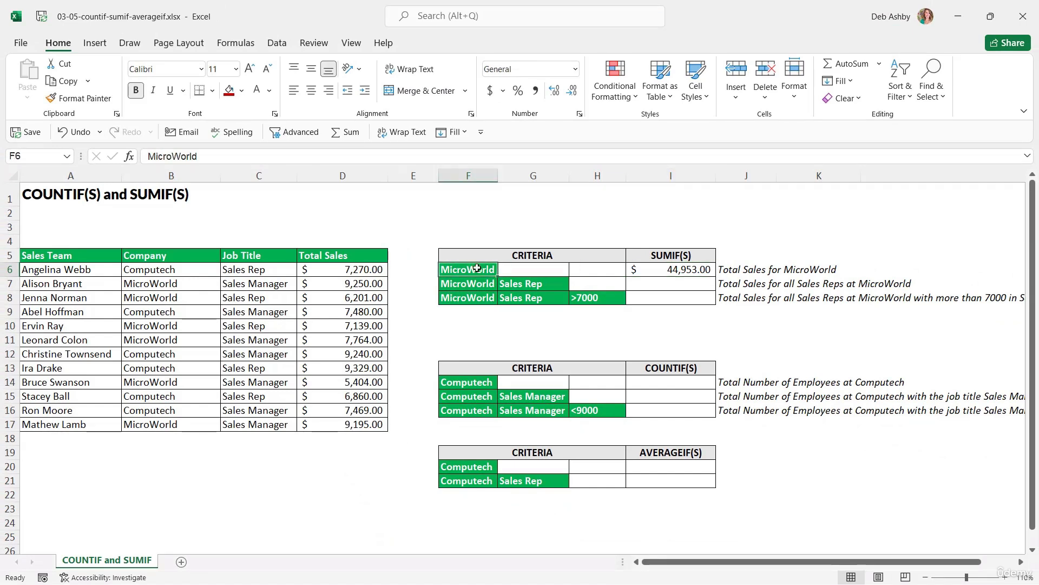
Count the Computech employees in I14 with a COUNTIF formula using range B6:B17 and criterion F14
{"action": "left_click", "coordinate": [674, 378]}
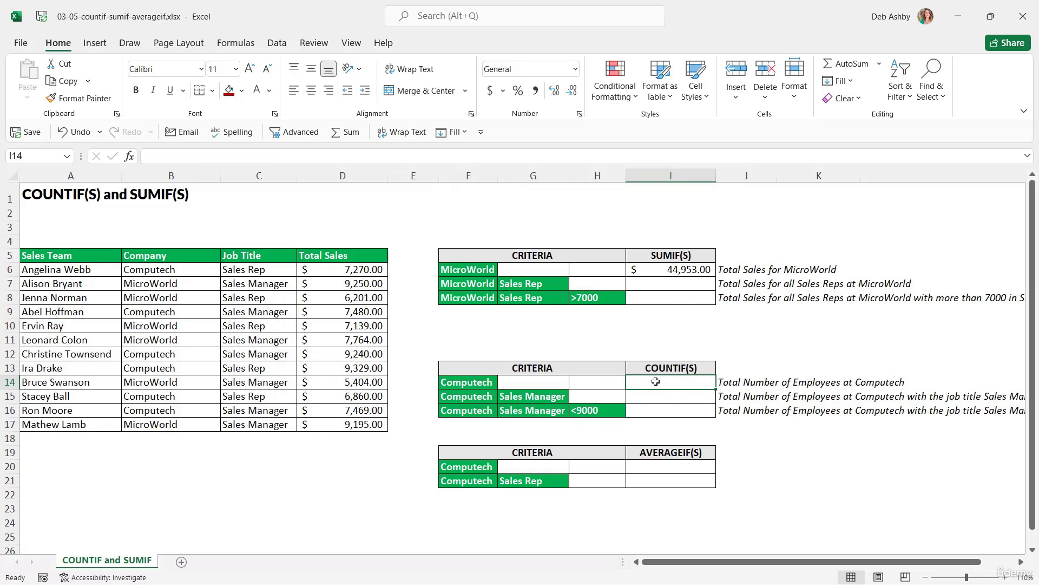
{"action": "left_click", "coordinate": [482, 384]}
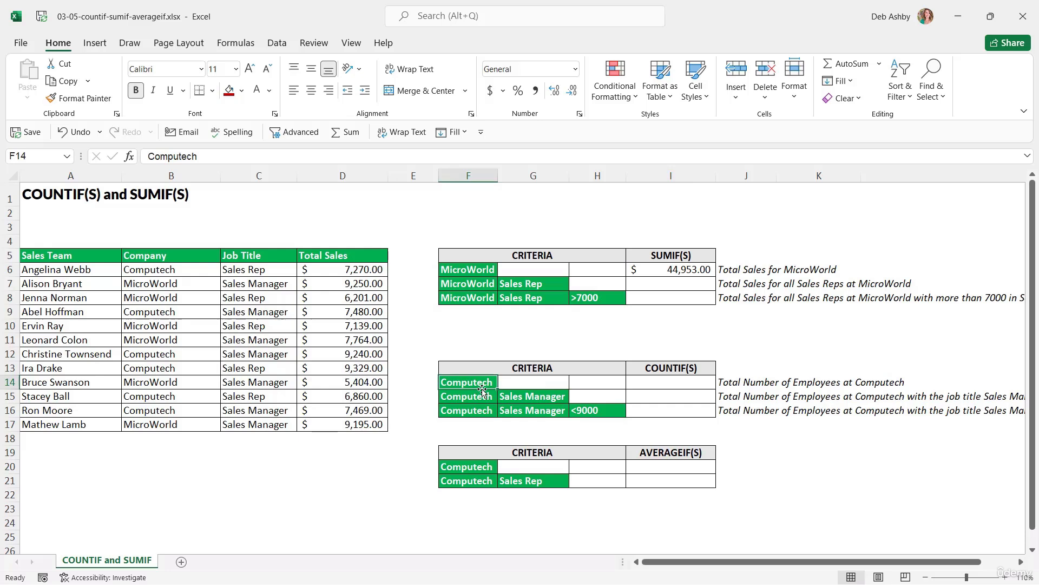
{"action": "left_click", "coordinate": [678, 386]}
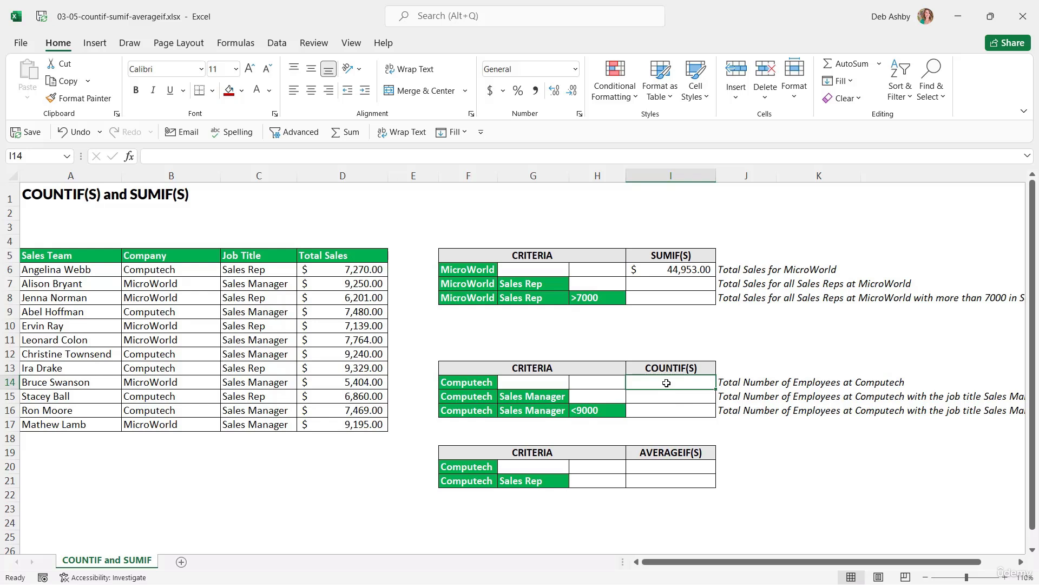
{"action": "left_click_drag", "start_coordinate": [178, 269], "coordinate": [179, 425]}
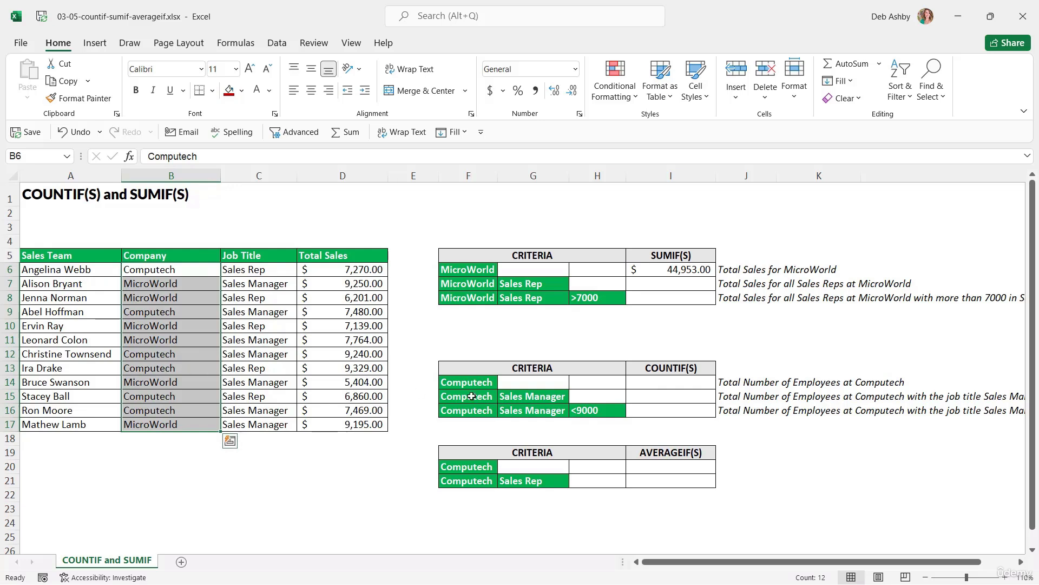
{"action": "left_click", "coordinate": [635, 382]}
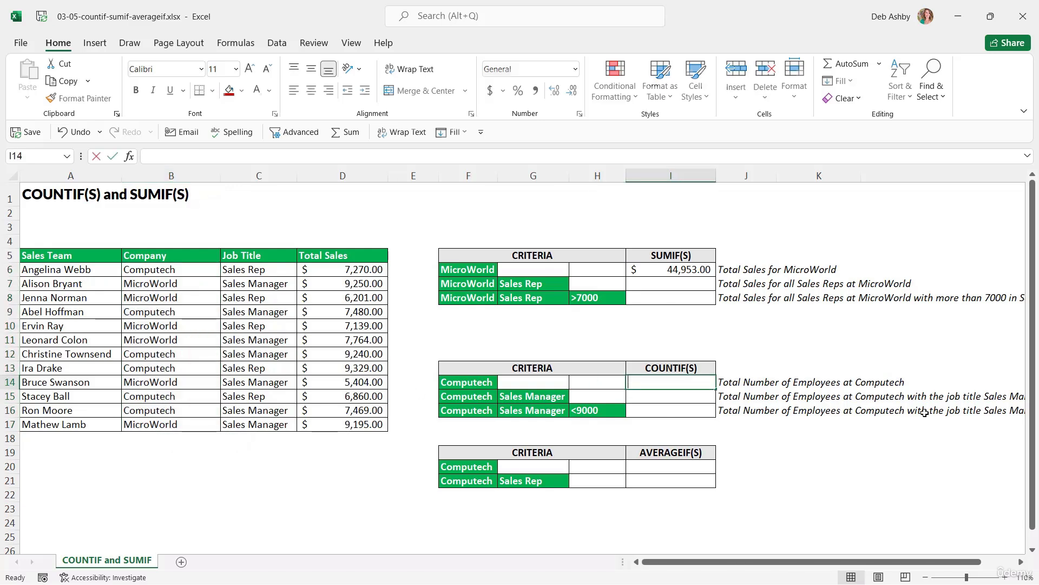
{"action": "type", "text": "=COUNTIF"}
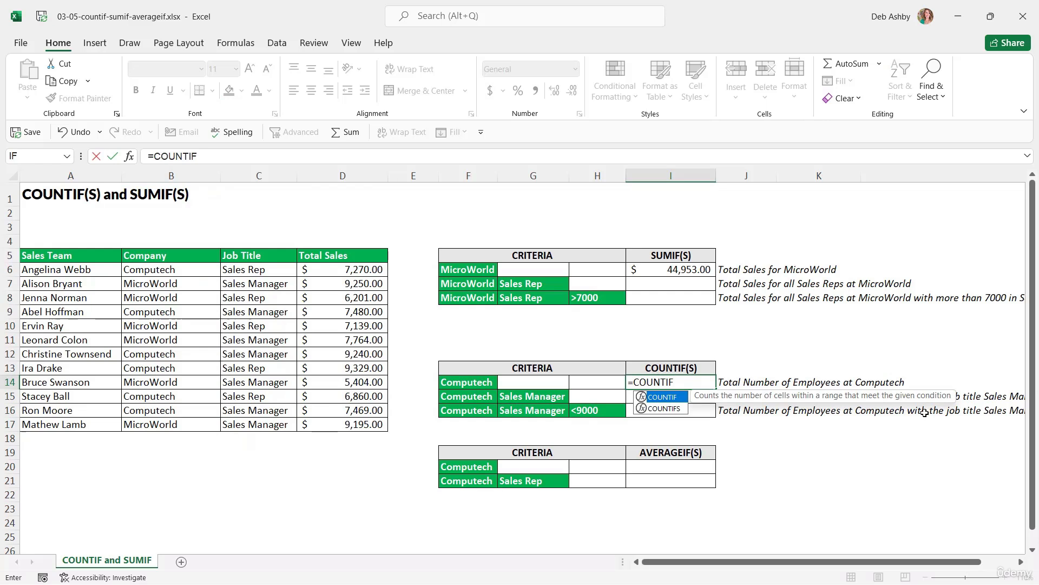
{"action": "type", "text": "("}
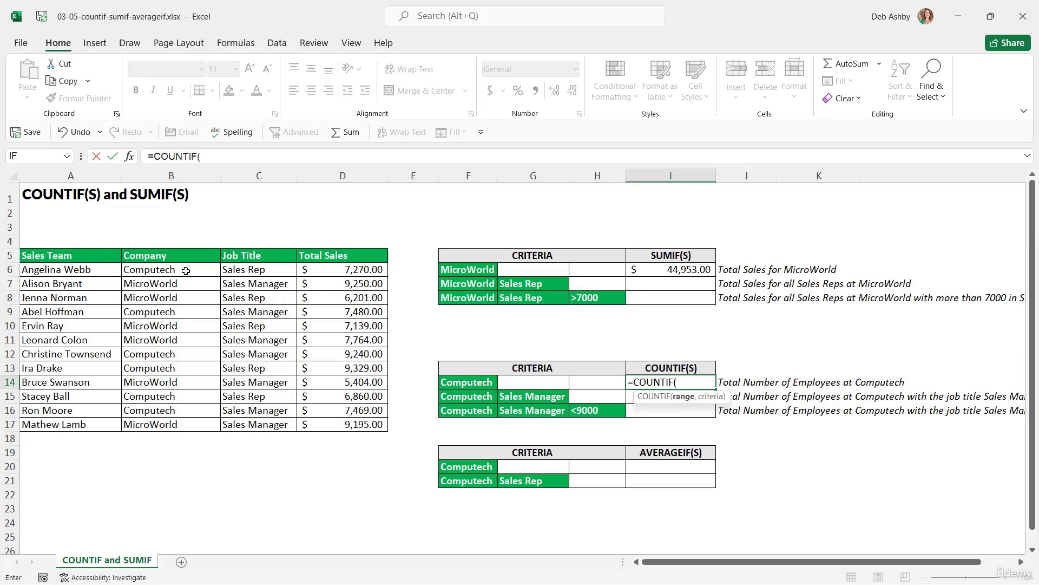
{"action": "left_click_drag", "start_coordinate": [186, 270], "coordinate": [197, 424]}
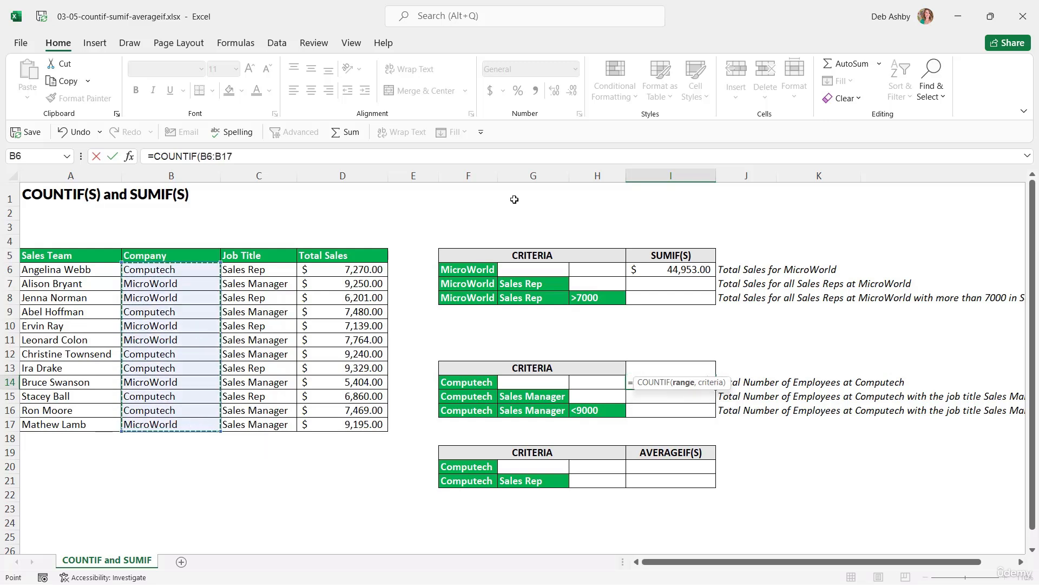
{"action": "type", "text": ","}
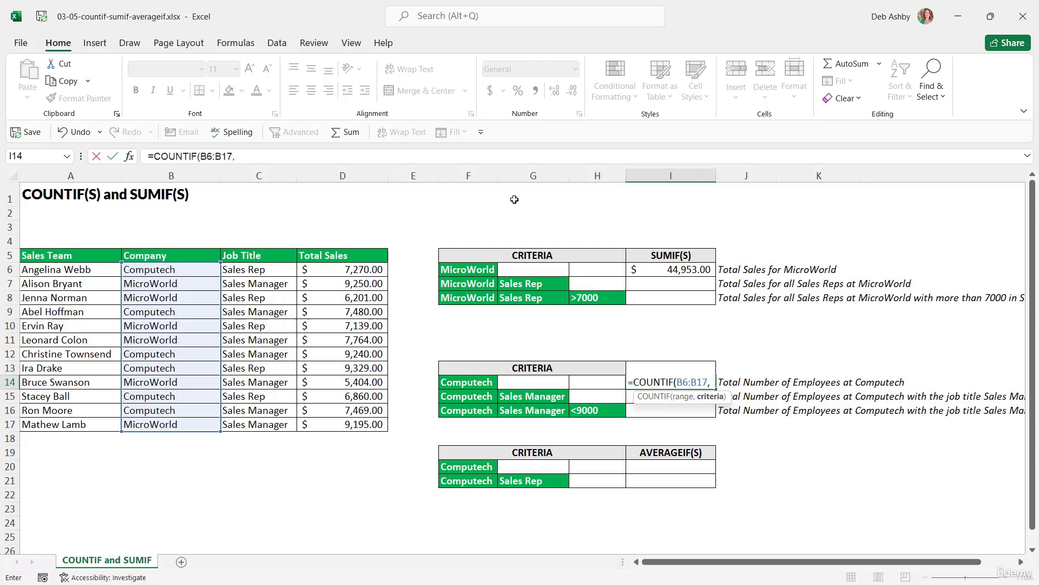
{"action": "left_click", "coordinate": [474, 385]}
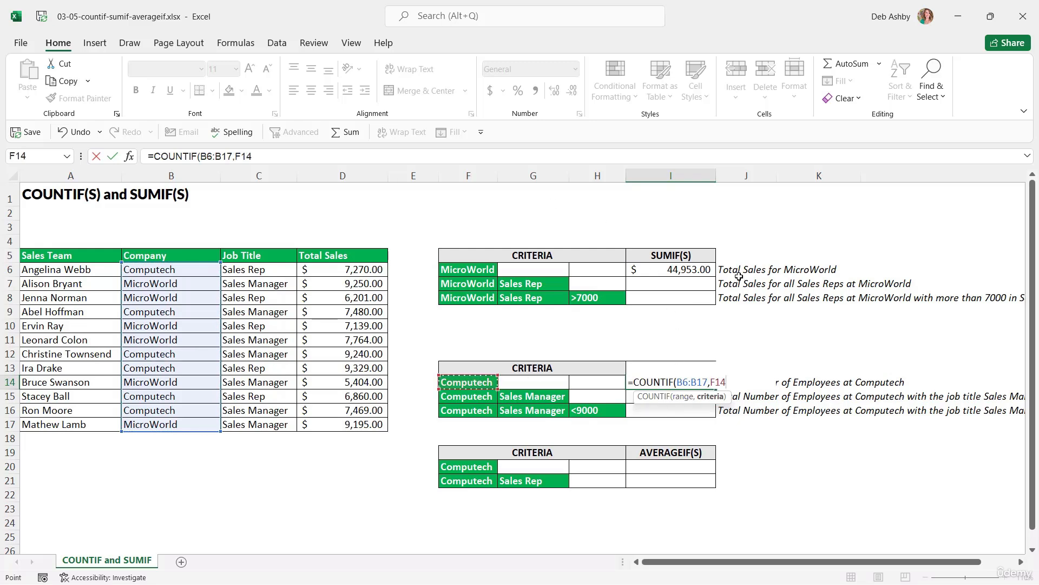
{"action": "type", "text": ")"}
{"action": "key", "text": "Return"}
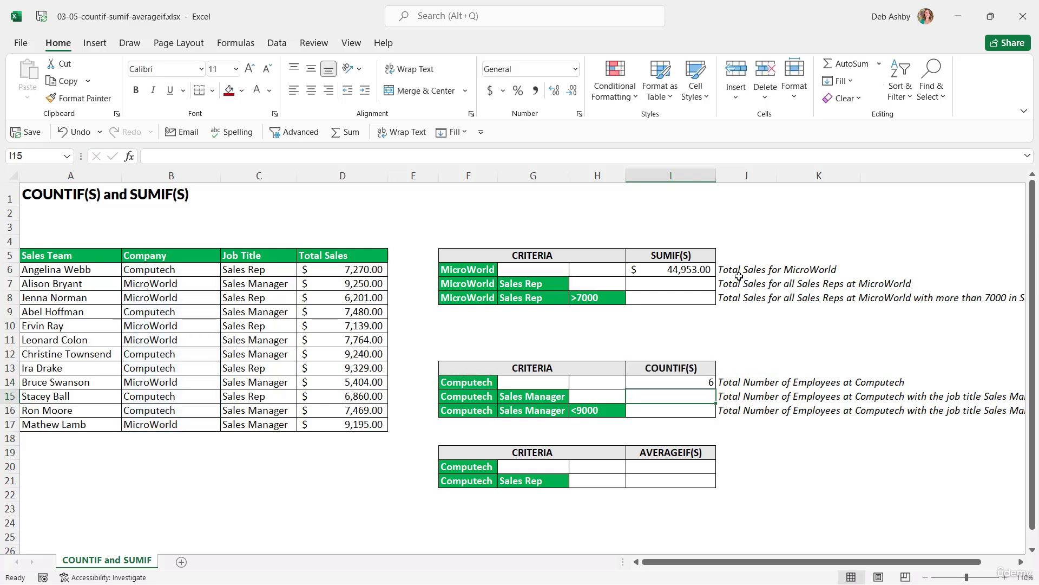
Verify the COUNTIF formula in I14 by selecting all Computech entries in the Company column together and reading their count
{"action": "left_click", "coordinate": [672, 382]}
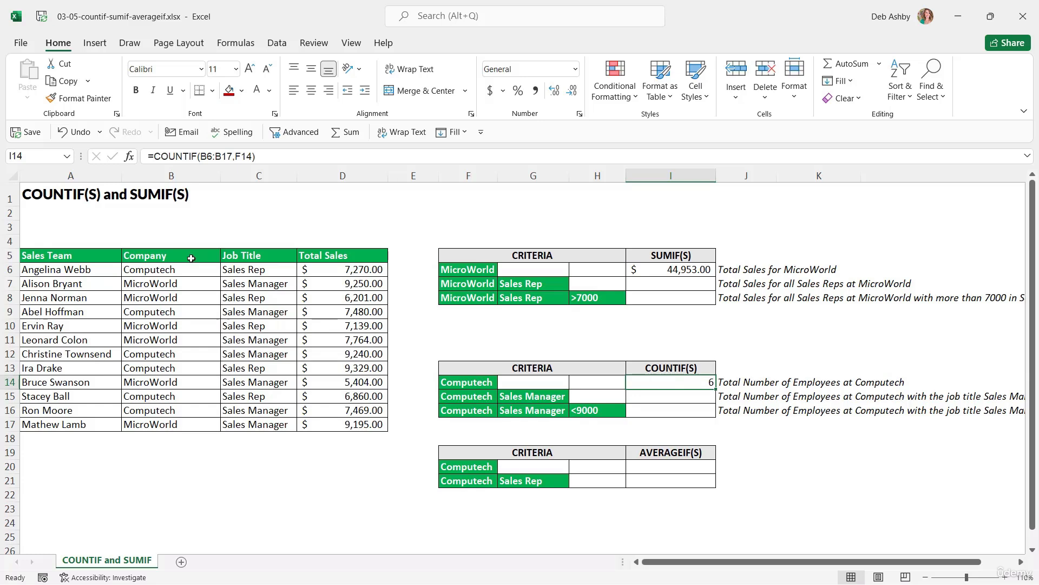
{"action": "left_click", "coordinate": [182, 274]}
{"action": "left_click", "coordinate": [184, 311], "text": "ctrl"}
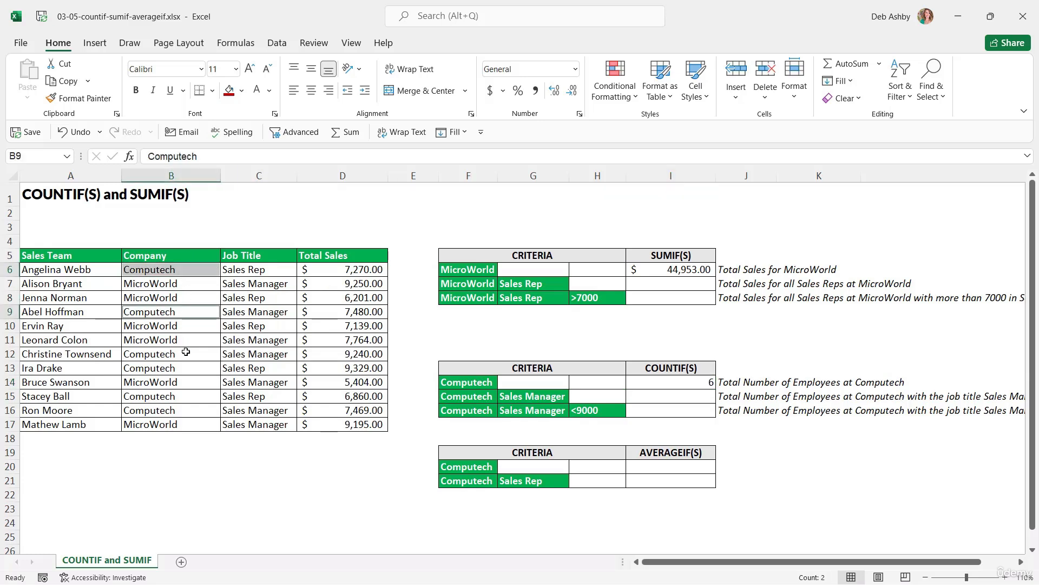
{"action": "left_click", "coordinate": [183, 354], "text": "ctrl"}
{"action": "left_click", "coordinate": [182, 368], "text": "ctrl"}
{"action": "left_click", "coordinate": [175, 402], "text": "ctrl"}
{"action": "left_click", "coordinate": [176, 414], "text": "ctrl"}
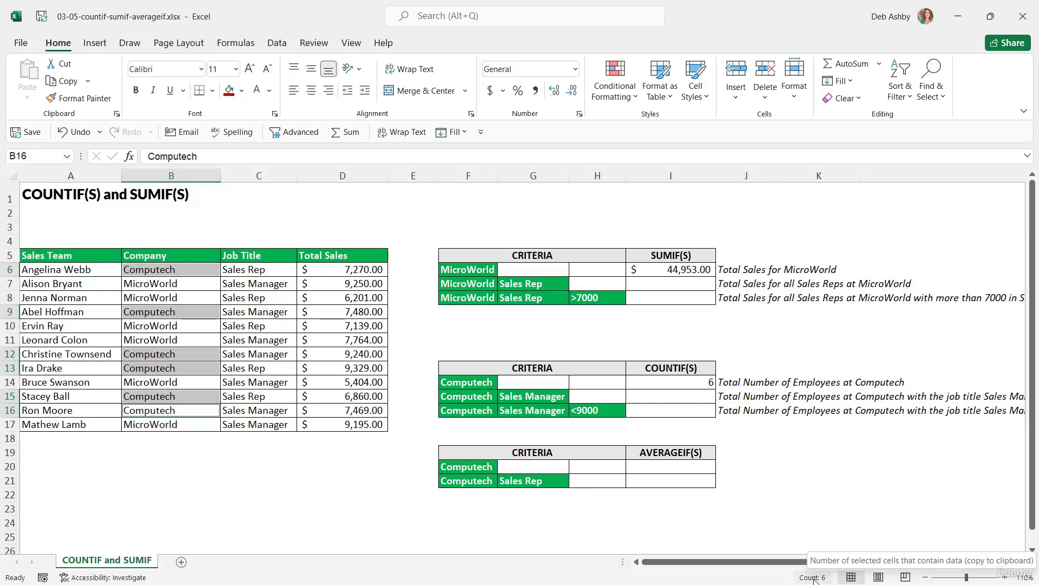
Examine the available status bar statistics and the summary figures for the Total Sales values in D6:D17
{"action": "right_click", "coordinate": [570, 580]}
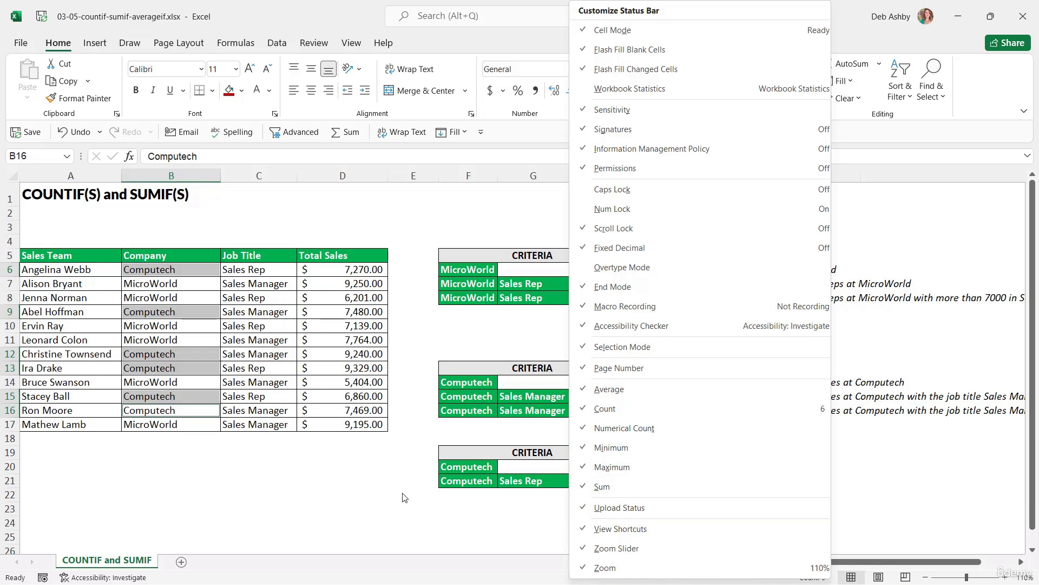
{"action": "left_click", "coordinate": [380, 488]}
{"action": "left_click", "coordinate": [360, 353]}
{"action": "left_click_drag", "start_coordinate": [352, 267], "coordinate": [351, 425]}
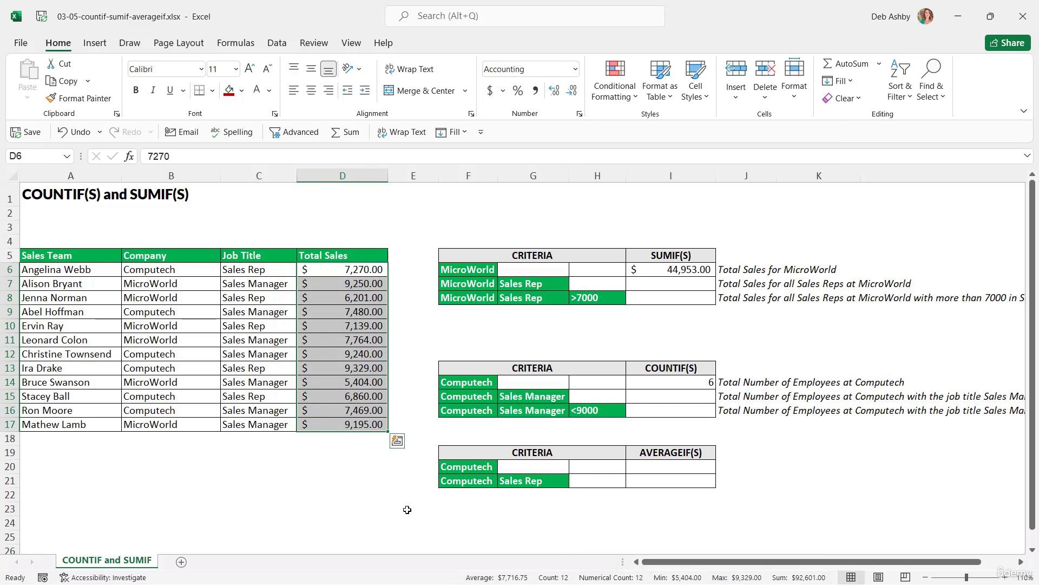
{"action": "left_click", "coordinate": [368, 498]}
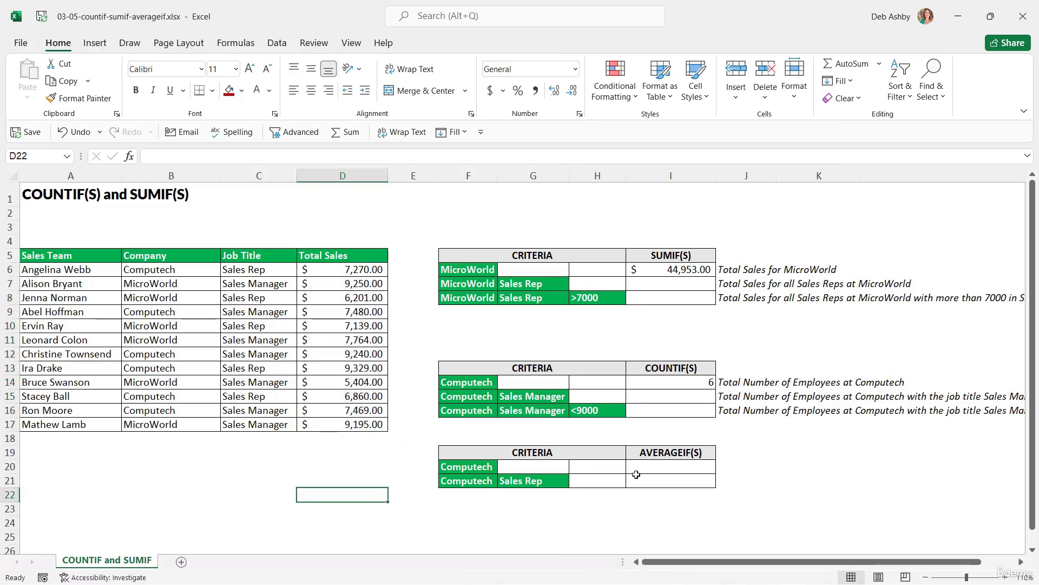
Calculate the average Computech sales in I20 with an AVERAGEIF formula using range B6:B17, criterion F20 and average range D6:D17
{"action": "left_click", "coordinate": [670, 466]}
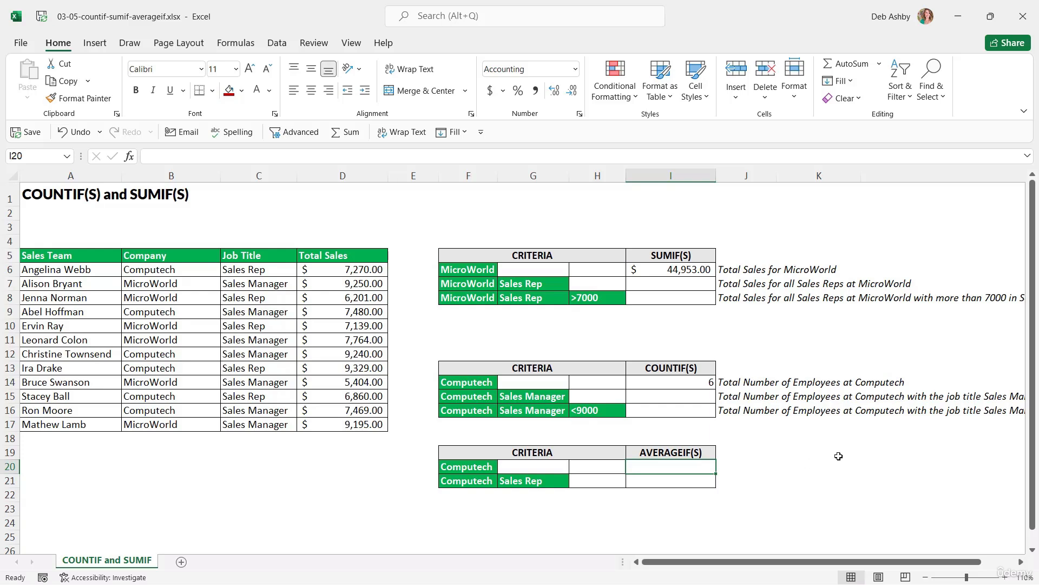
{"action": "type", "text": "=AVER"}
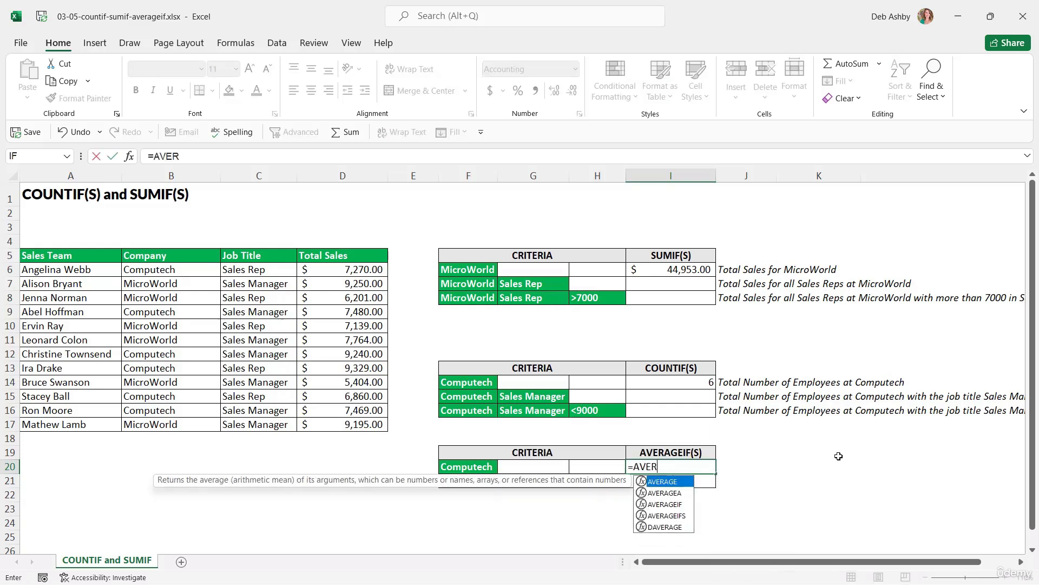
{"action": "type", "text": "AGEIF("}
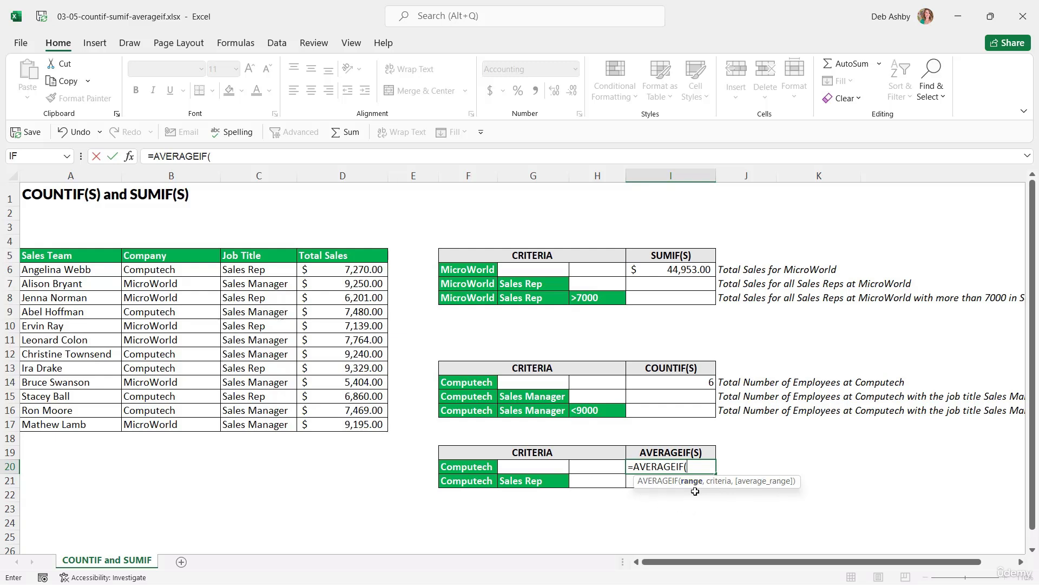
{"action": "left_click_drag", "start_coordinate": [186, 271], "coordinate": [198, 425]}
{"action": "type", "text": ","}
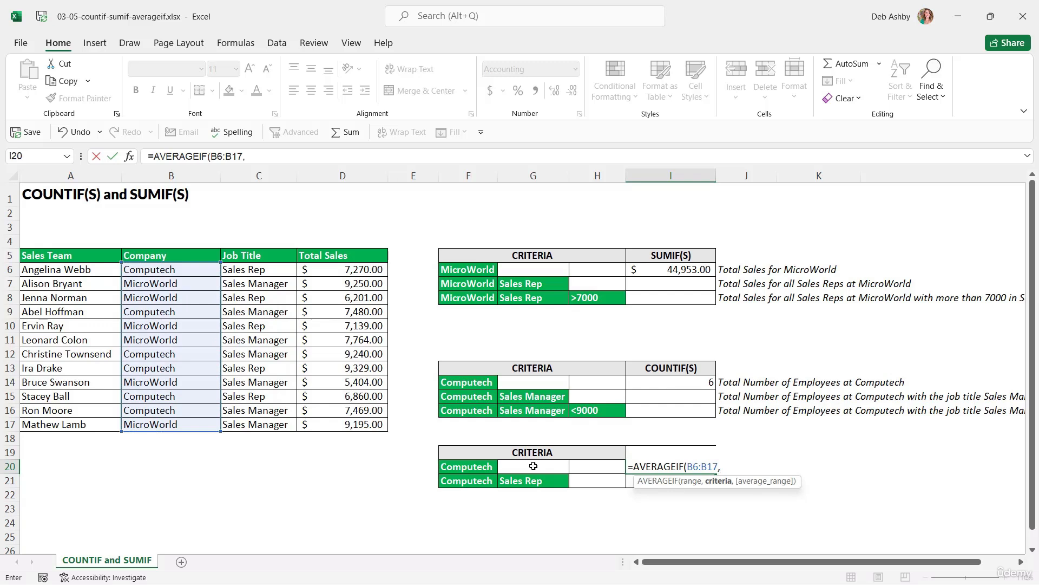
{"action": "left_click", "coordinate": [478, 466]}
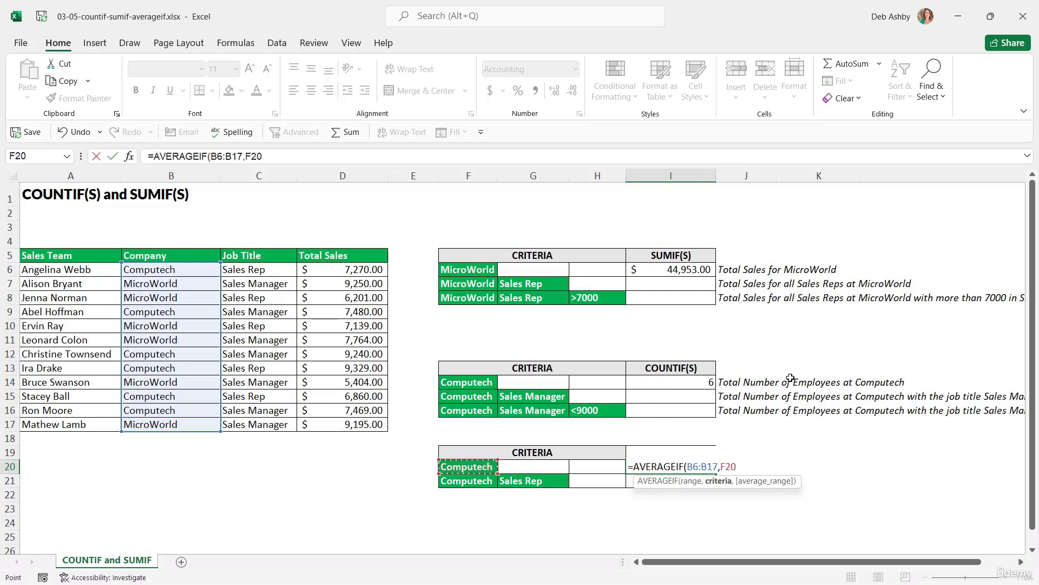
{"action": "type", "text": ","}
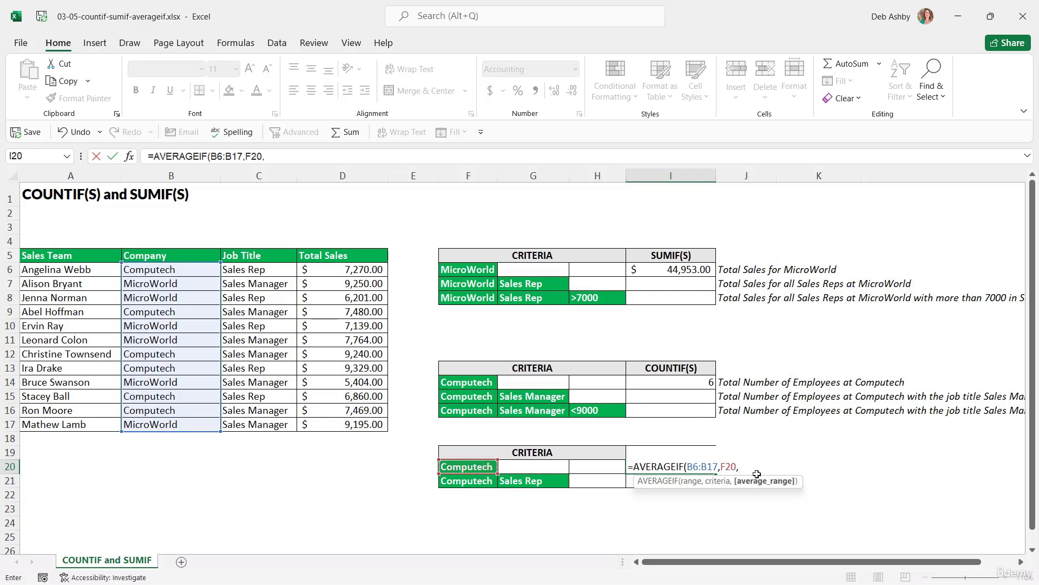
{"action": "left_click_drag", "start_coordinate": [343, 270], "coordinate": [345, 422]}
{"action": "type", "text": ")"}
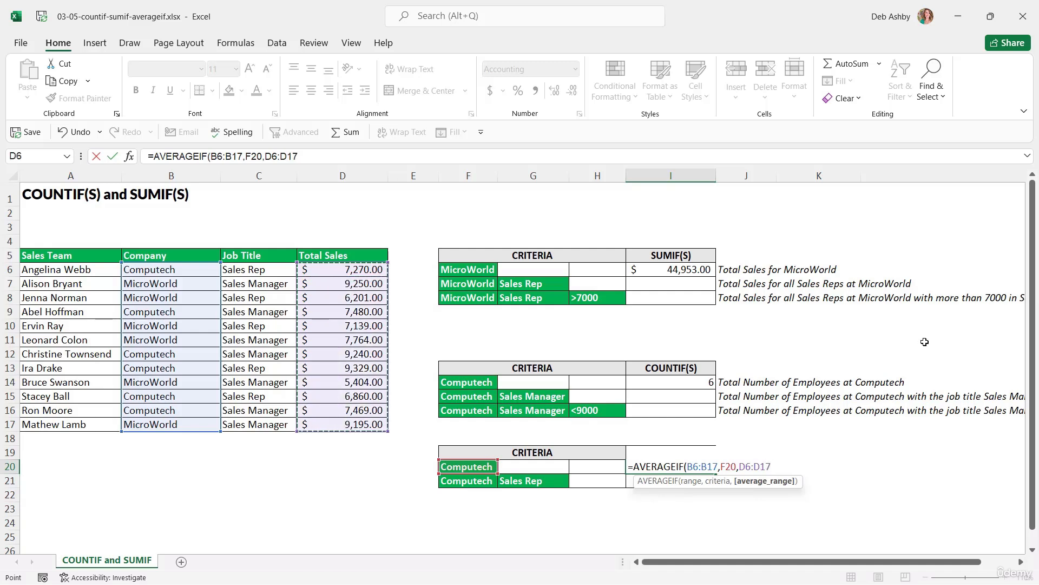
{"action": "key", "text": "Return"}
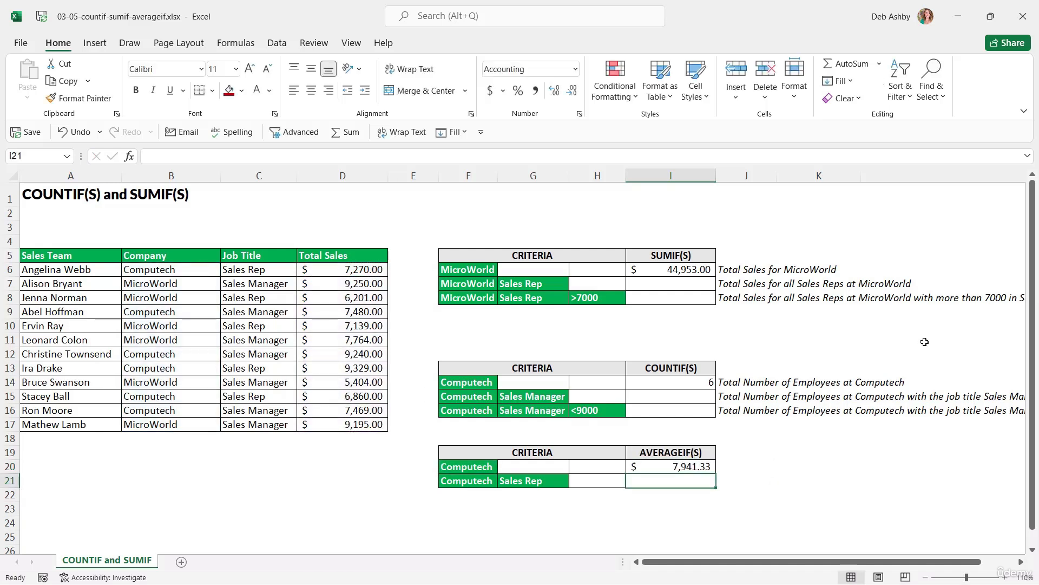
{"action": "left_click", "coordinate": [699, 467]}
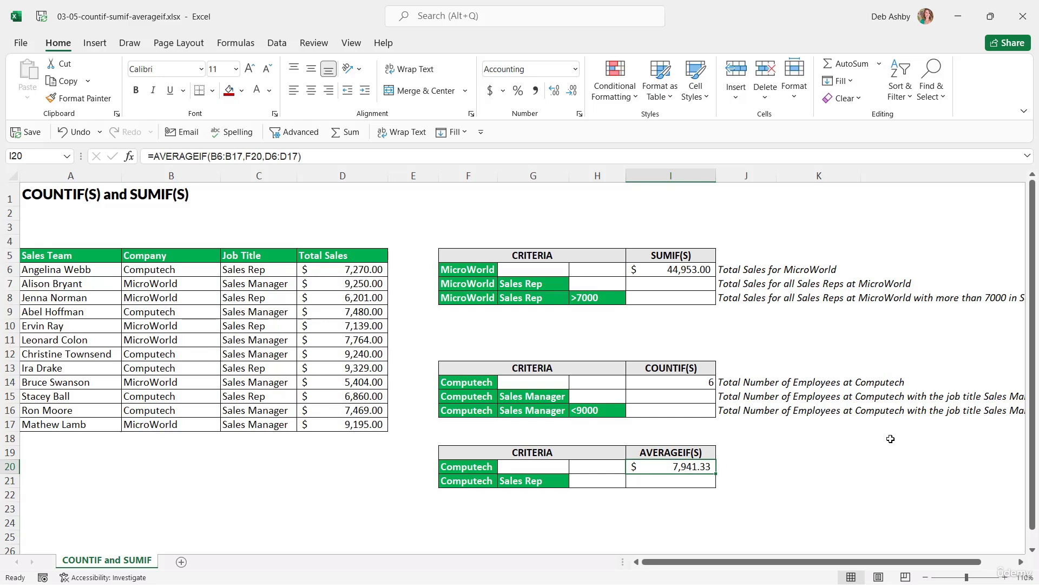
{"action": "left_click", "coordinate": [818, 452]}
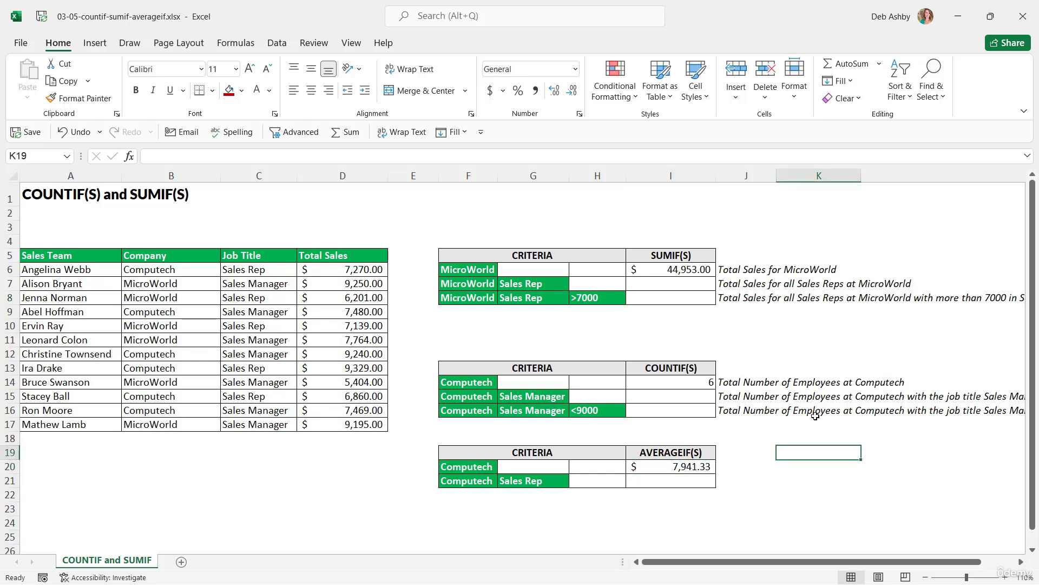
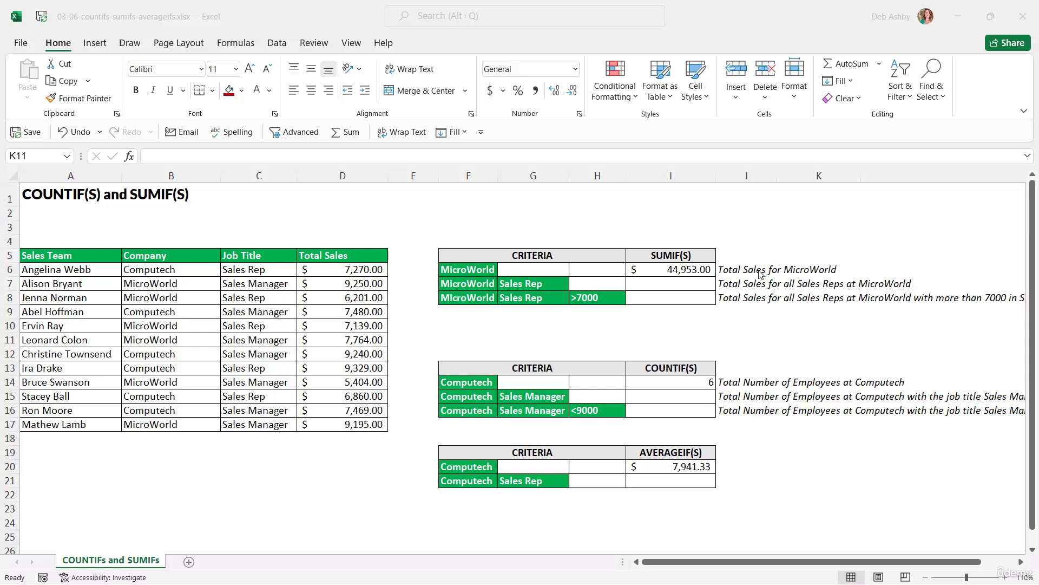
Compare the single-criterion SUMIF formula in I6 and its criterion F6 with the MicroWorld and Sales Rep criteria in F7 and G7
{"action": "left_click", "coordinate": [672, 270]}
{"action": "left_click", "coordinate": [681, 289]}
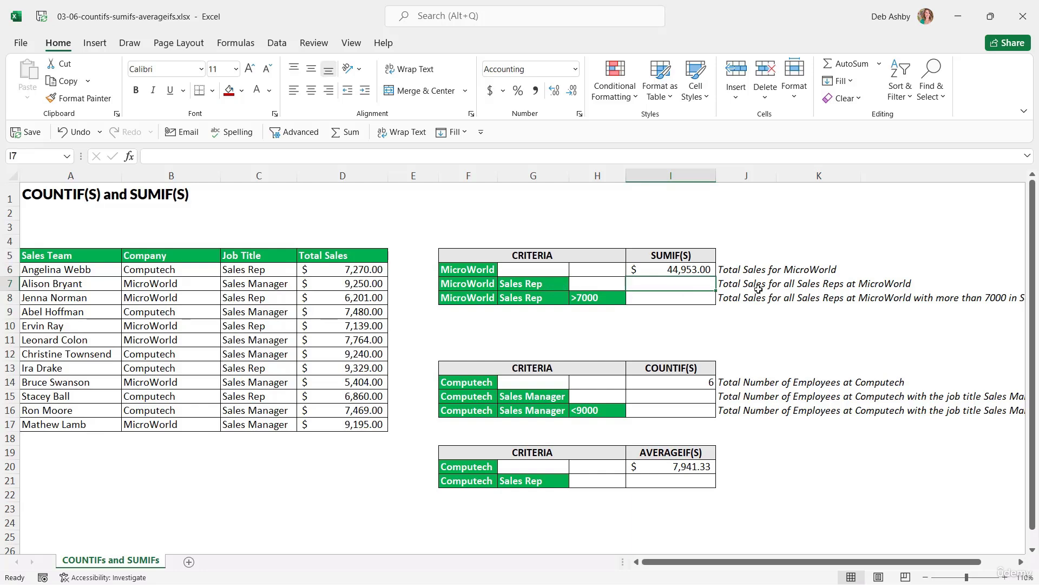
{"action": "left_click", "coordinate": [678, 272]}
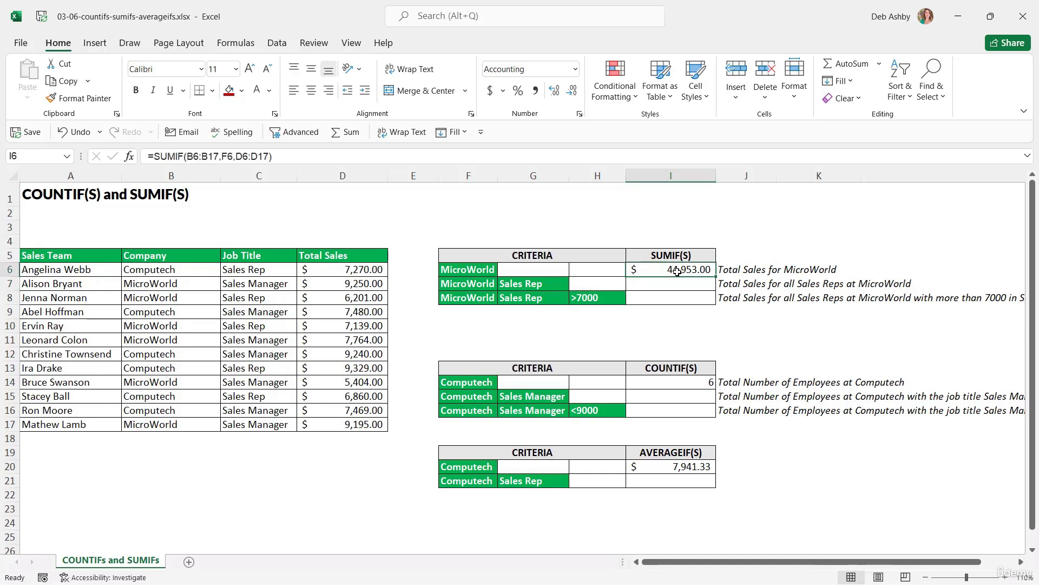
{"action": "left_click", "coordinate": [467, 268]}
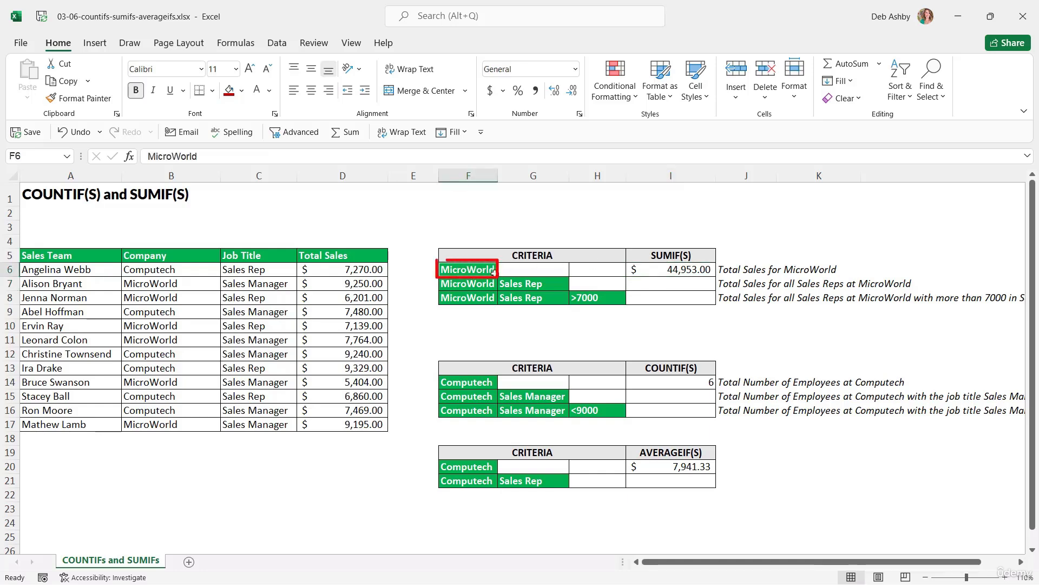
{"action": "left_click", "coordinate": [676, 285]}
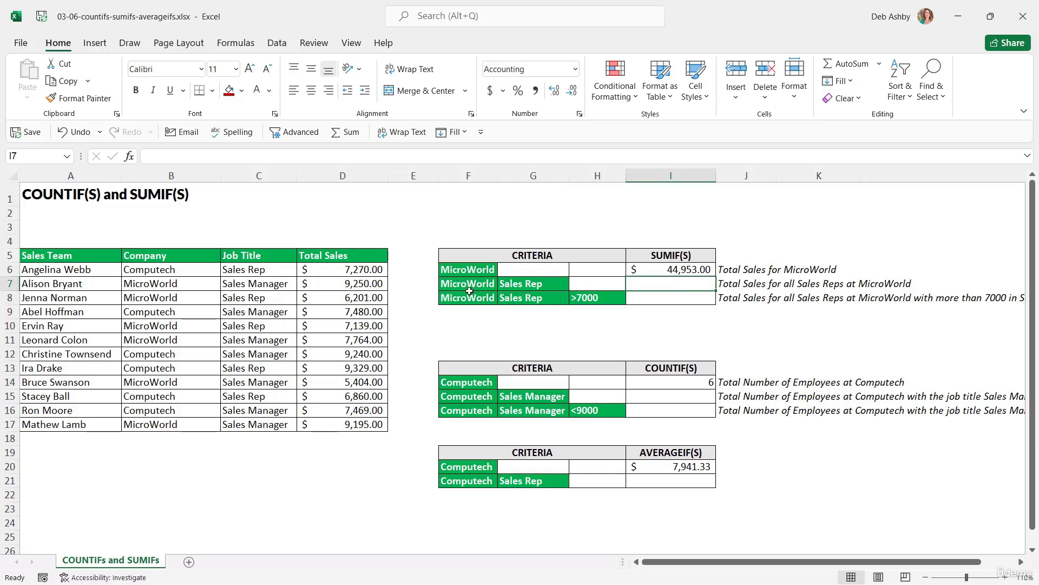
{"action": "left_click", "coordinate": [453, 284]}
{"action": "left_click", "coordinate": [548, 286]}
{"action": "left_click", "coordinate": [673, 285]}
{"action": "left_click", "coordinate": [542, 283]}
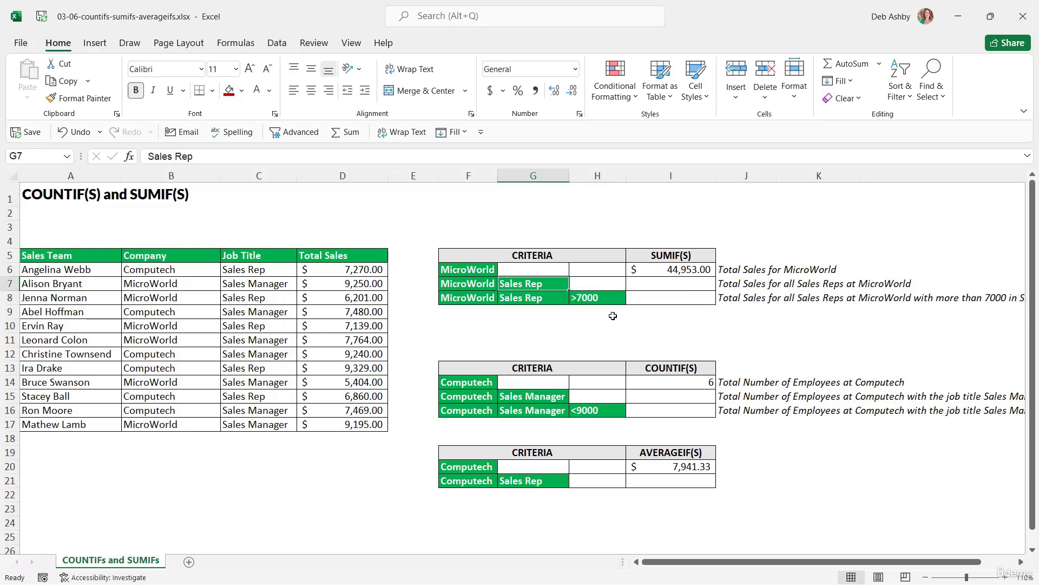
{"action": "left_click", "coordinate": [476, 288]}
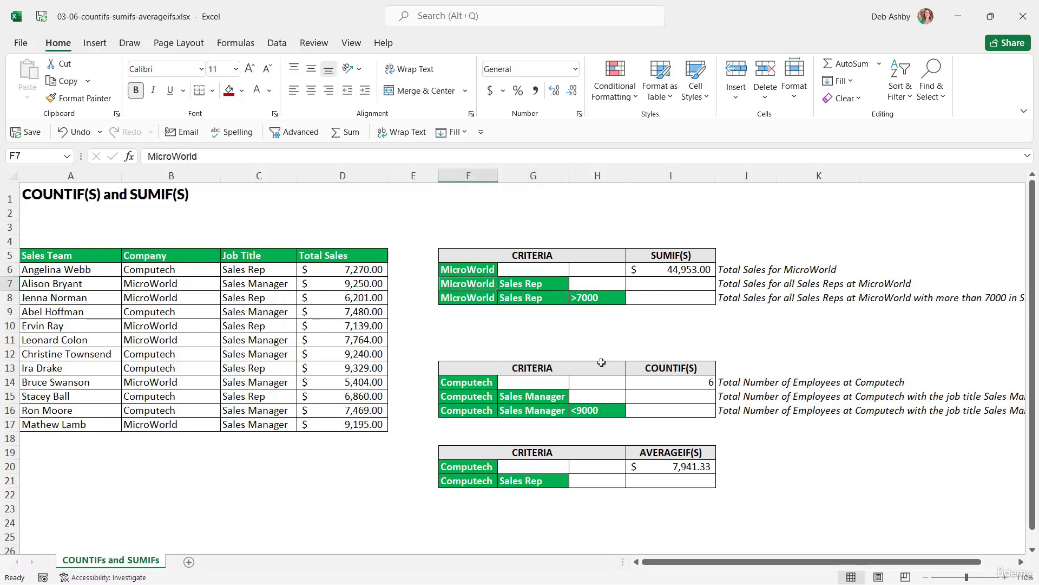
{"action": "key", "text": "Right"}
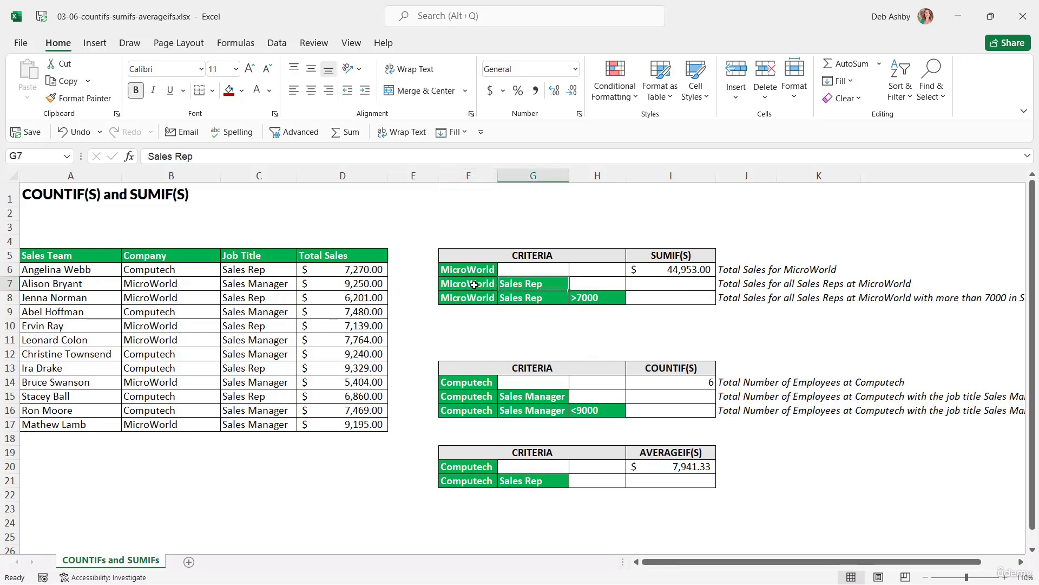
{"action": "left_click", "coordinate": [460, 283]}
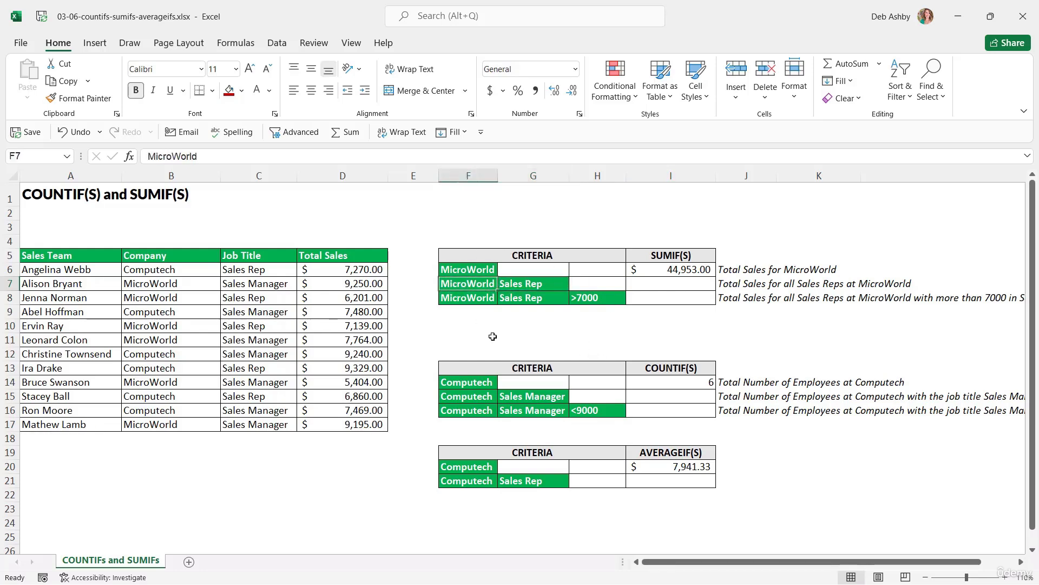
{"action": "left_click", "coordinate": [521, 289]}
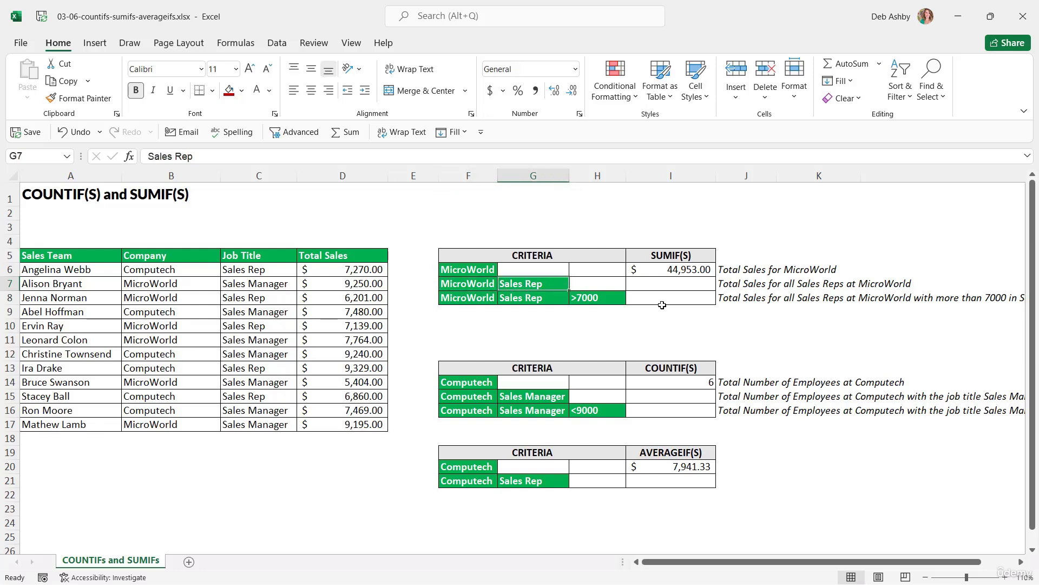
Start a SUMIFS formula in I7 with sum range D6:D17, first criteria range B6:B17 and first criterion F7
{"action": "left_click", "coordinate": [654, 284]}
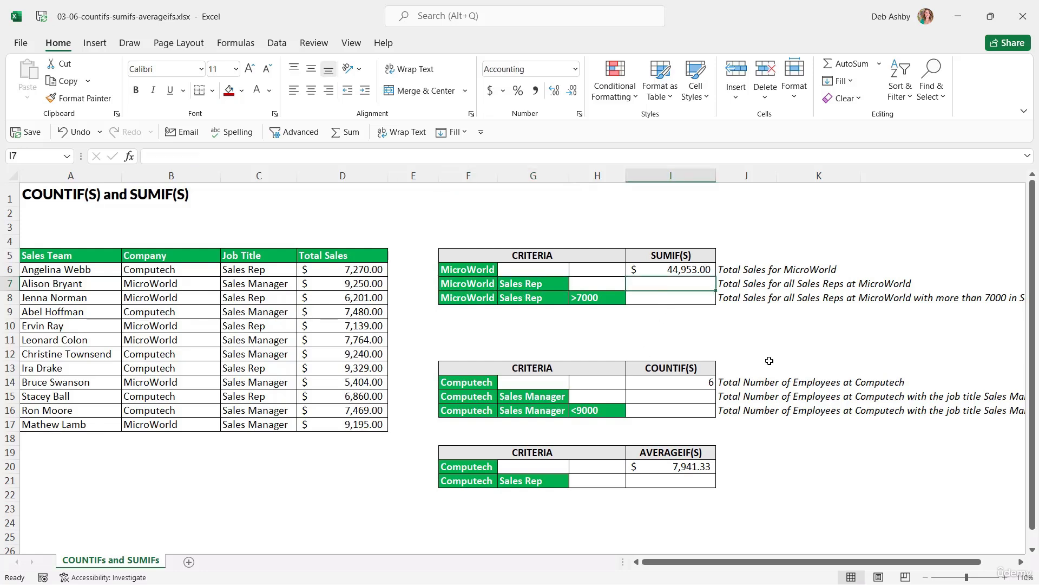
{"action": "type", "text": "=SUMIFS"}
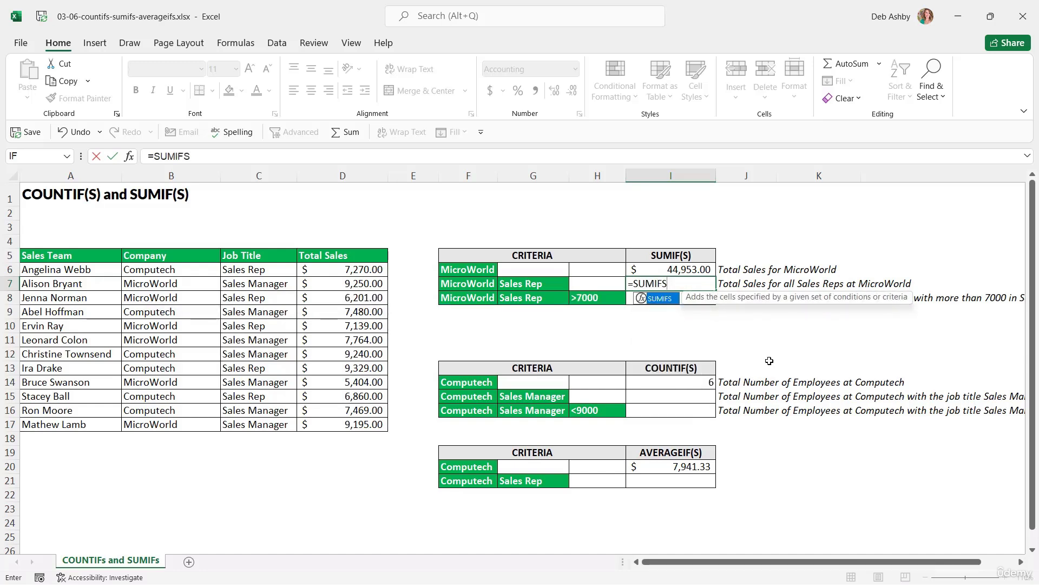
{"action": "type", "text": "("}
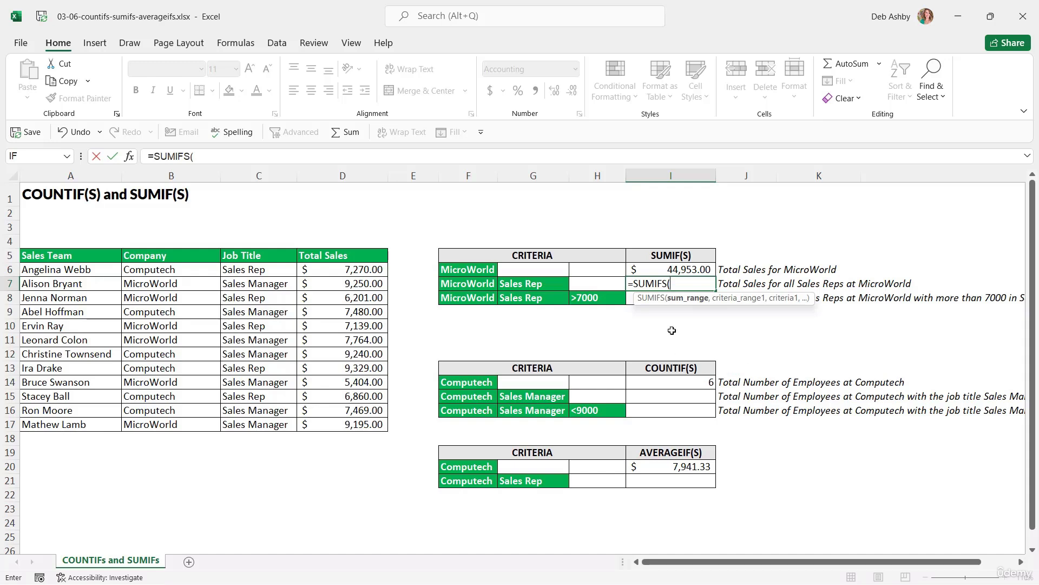
{"action": "left_click_drag", "start_coordinate": [333, 269], "coordinate": [340, 425]}
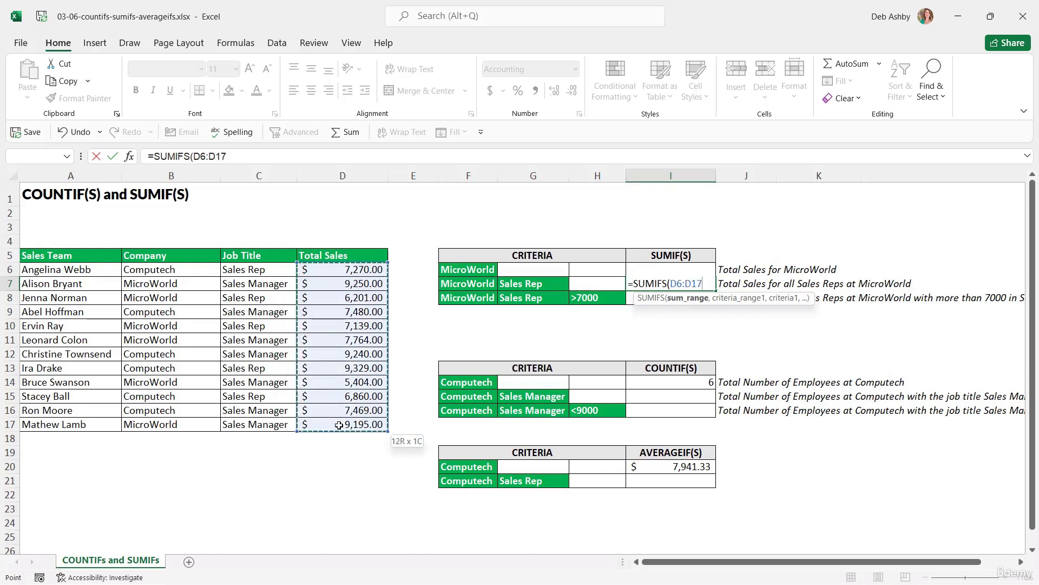
{"action": "type", "text": ","}
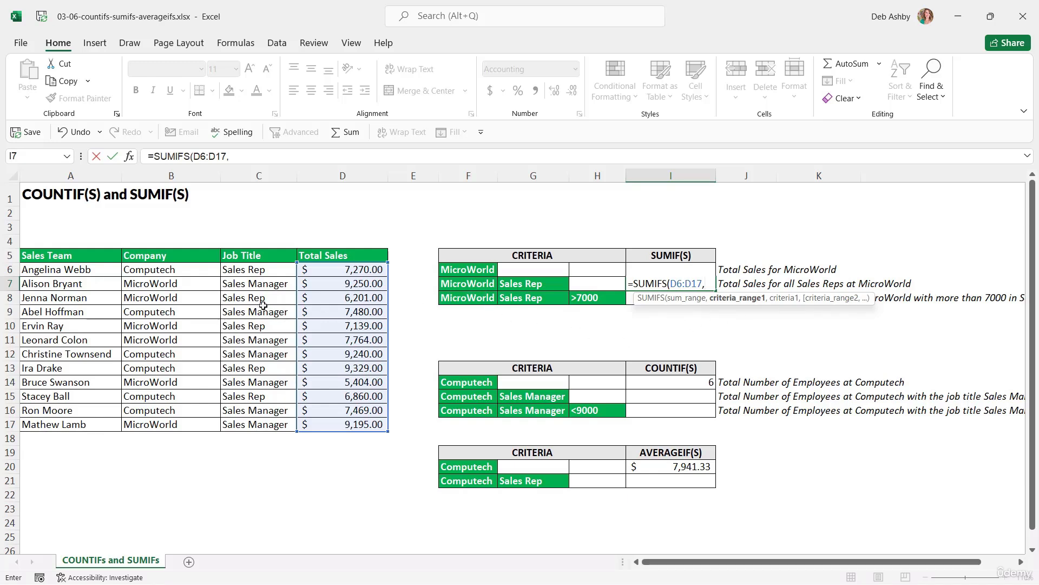
{"action": "left_click_drag", "start_coordinate": [178, 271], "coordinate": [168, 425]}
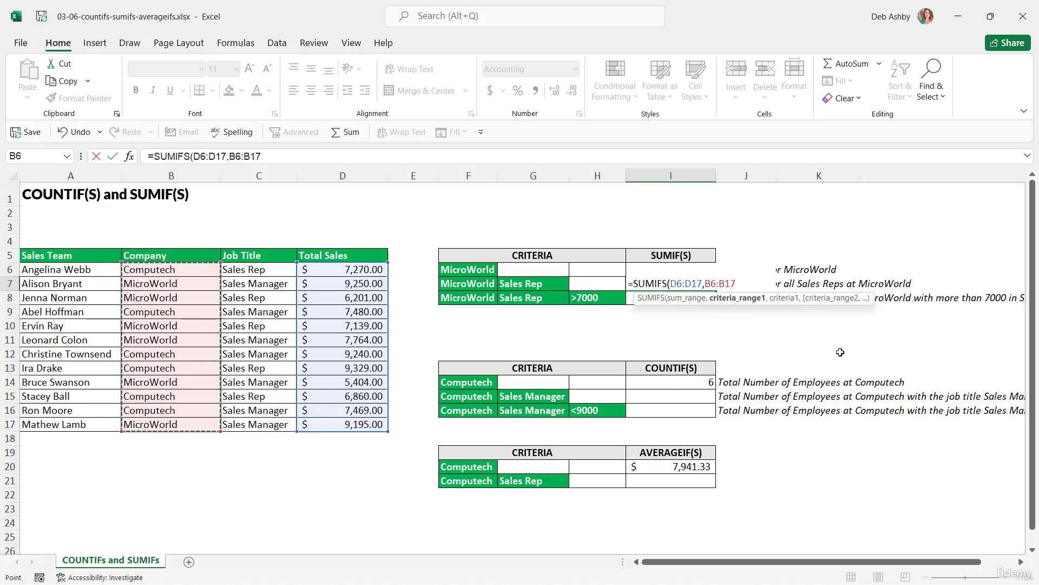
{"action": "type", "text": ","}
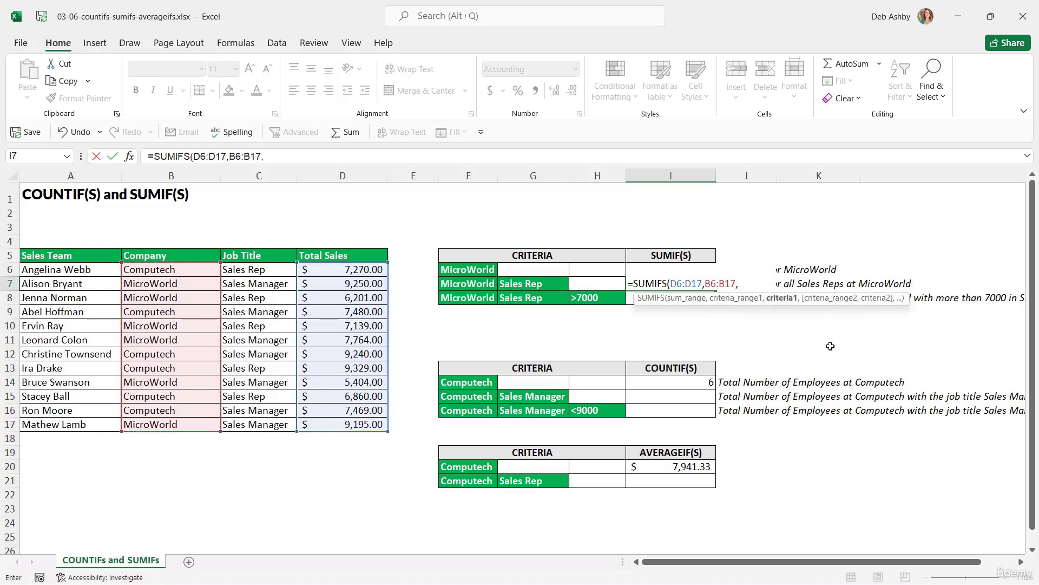
{"action": "left_click", "coordinate": [469, 286]}
{"action": "left_click", "coordinate": [469, 285]}
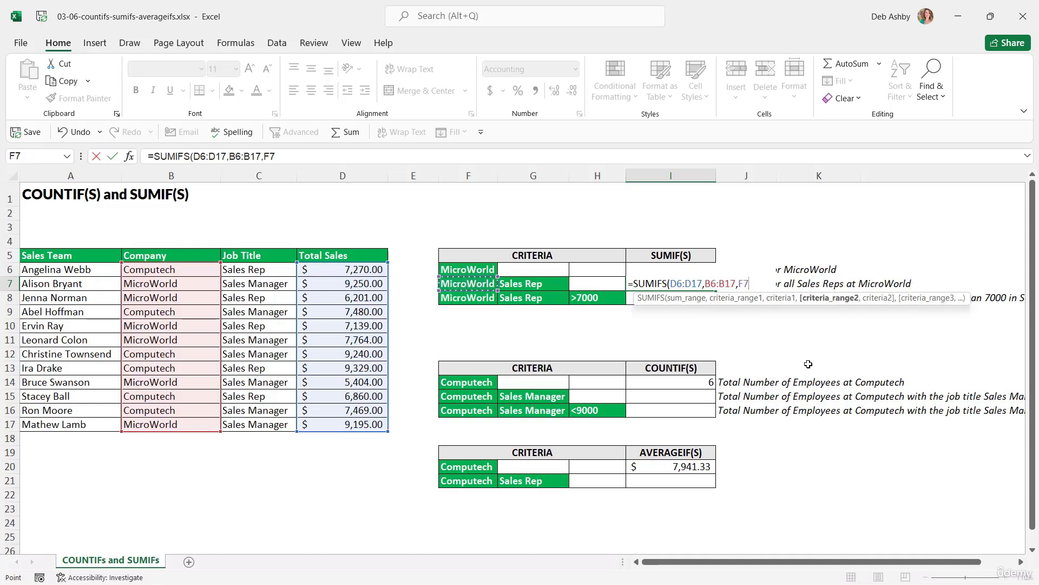
Complete the SUMIFS formula in I7 with second criteria range C6:C17 and second criterion G7
{"action": "type", "text": ","}
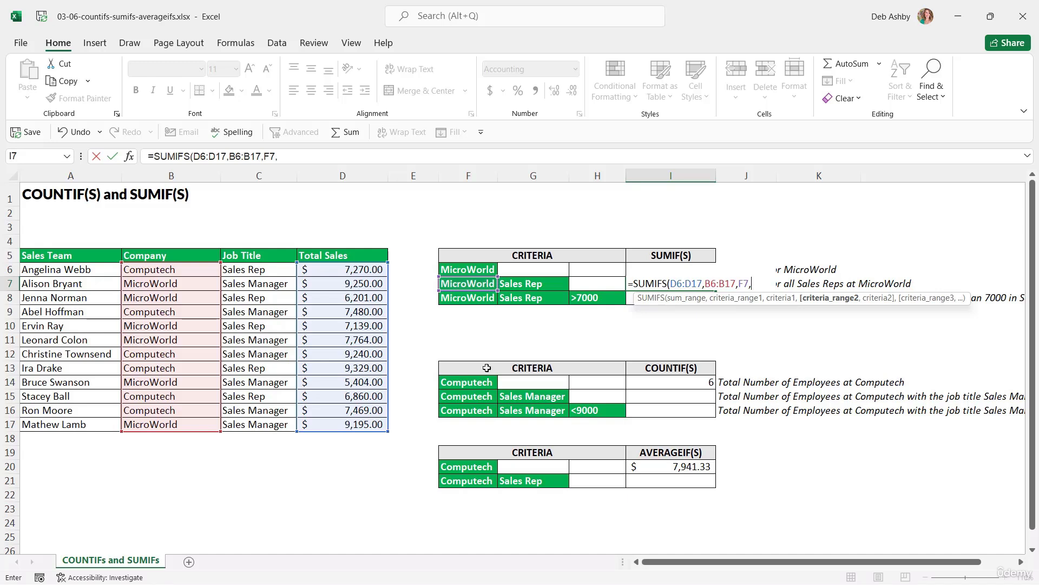
{"action": "left_click_drag", "start_coordinate": [260, 273], "coordinate": [266, 424]}
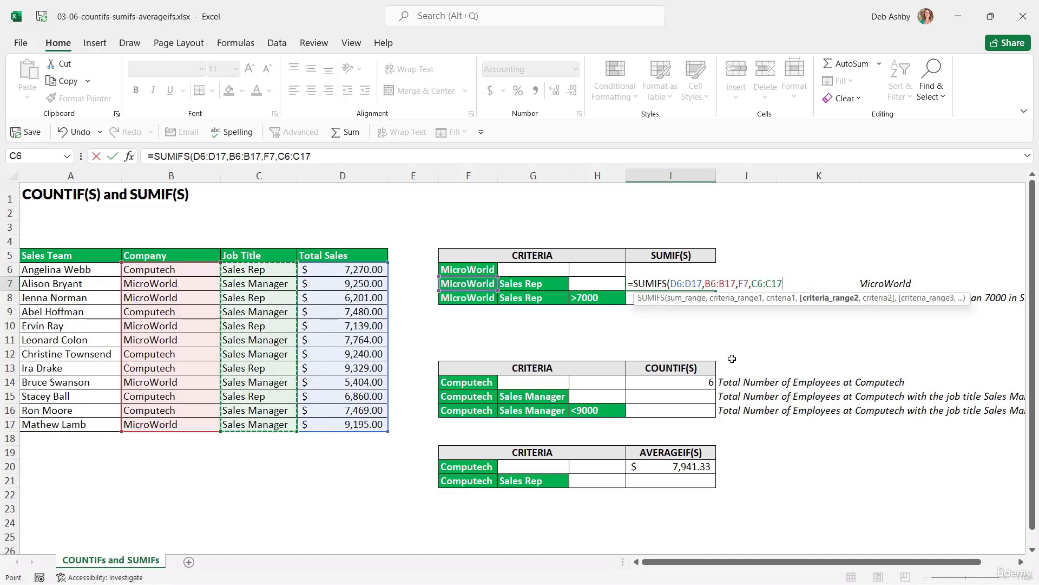
{"action": "type", "text": ","}
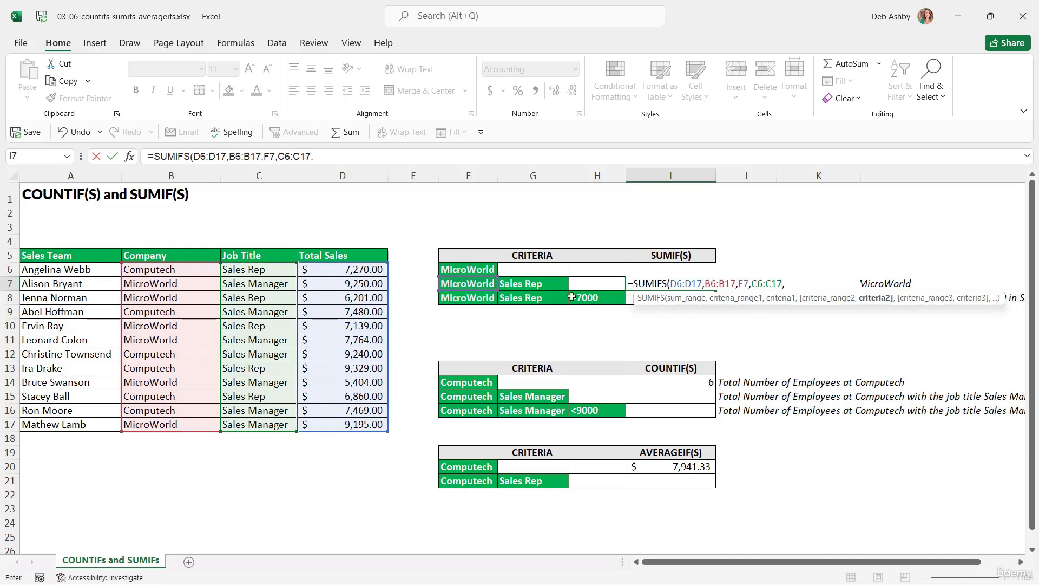
{"action": "left_click", "coordinate": [545, 285]}
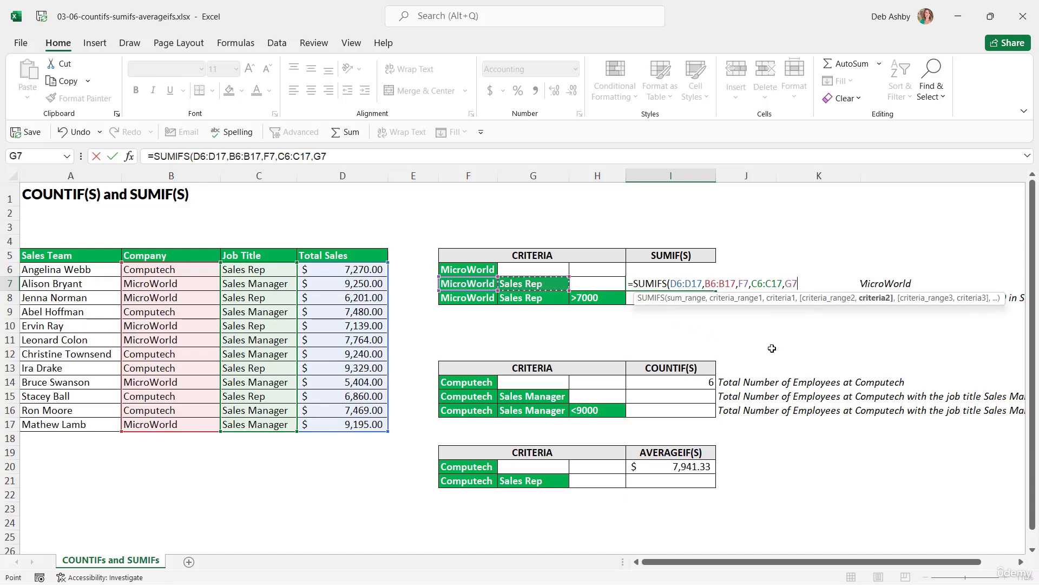
{"action": "type", "text": ")"}
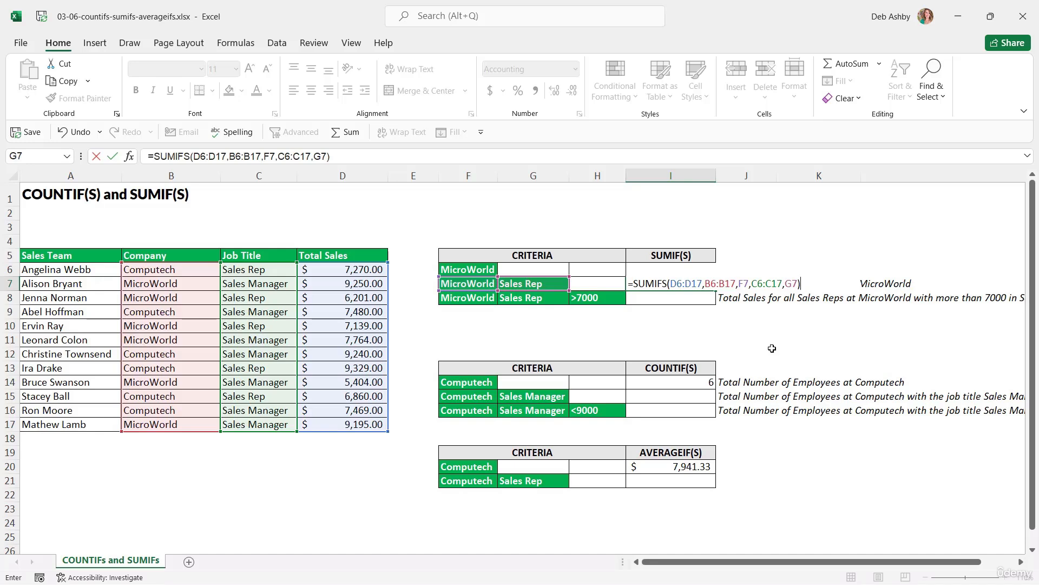
{"action": "key", "text": "Return"}
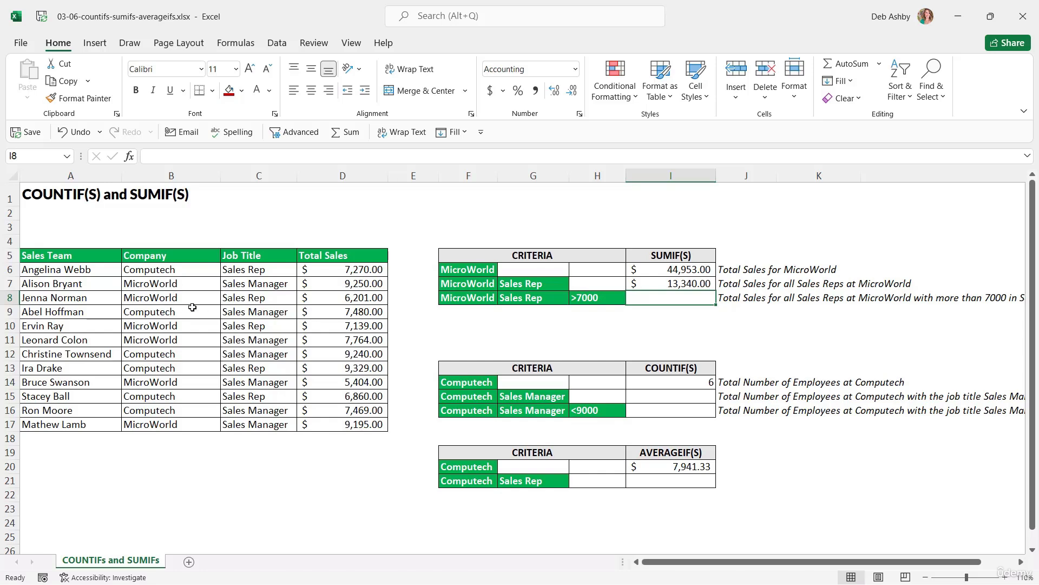
Verify the SUMIFS total in I7 by selecting the MicroWorld Sales Rep records B8:D8 and B10:D10 together and reading their sum
{"action": "left_click_drag", "start_coordinate": [341, 301], "coordinate": [174, 298]}
{"action": "left_click_drag", "start_coordinate": [153, 331], "coordinate": [342, 325], "text": "ctrl"}
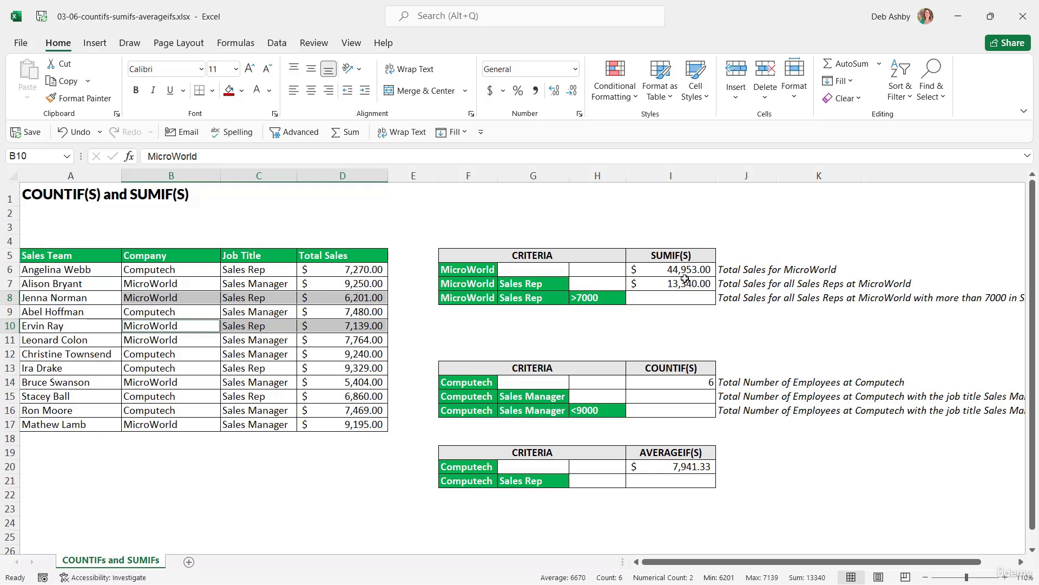
Start a SUMIFS formula in I8 with sum range D6:D17, first criteria range B6:B17 and first criterion F8
{"action": "left_click", "coordinate": [701, 286]}
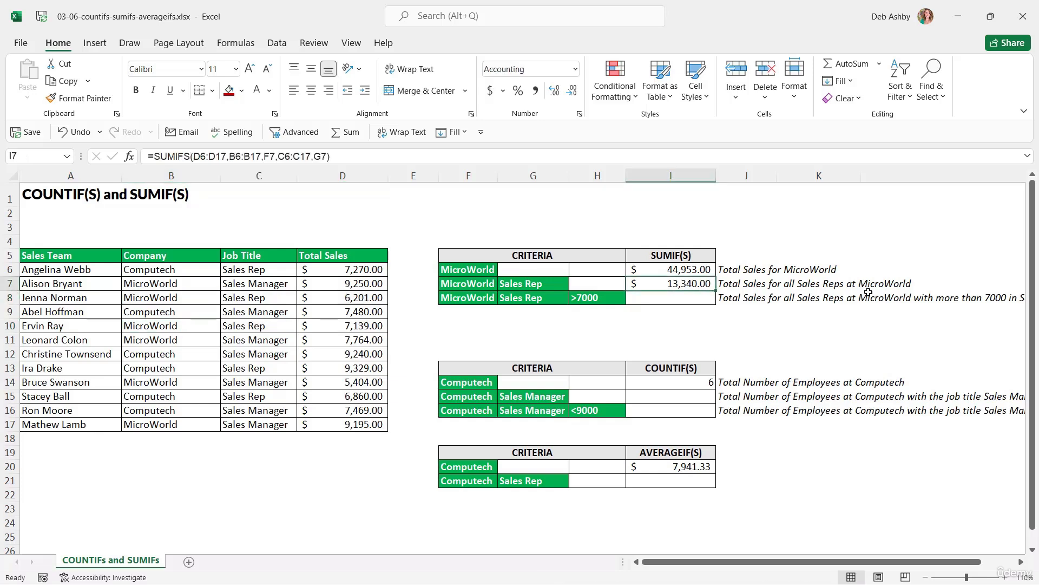
{"action": "left_click", "coordinate": [660, 298]}
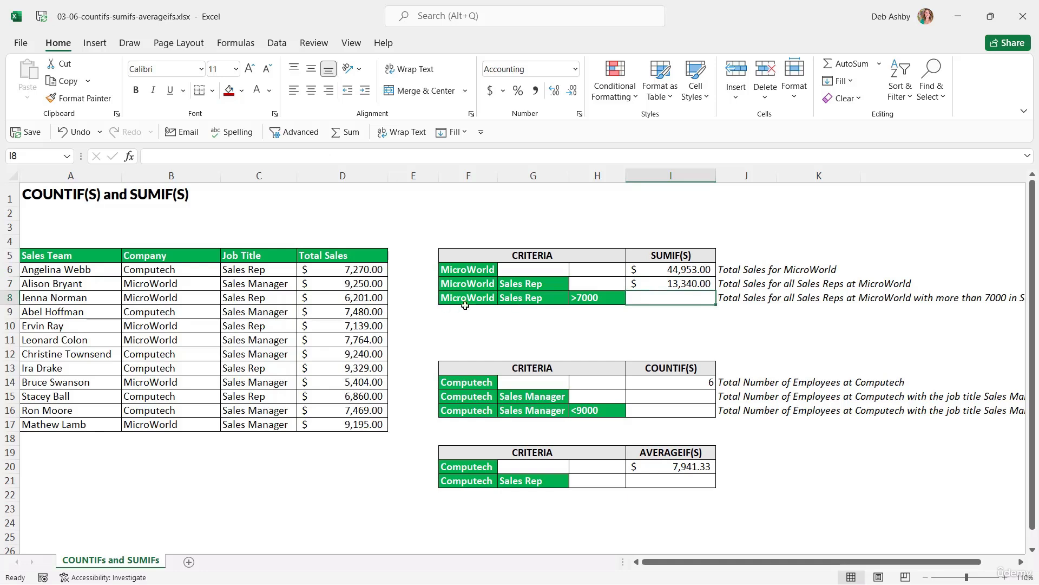
{"action": "type", "text": "="}
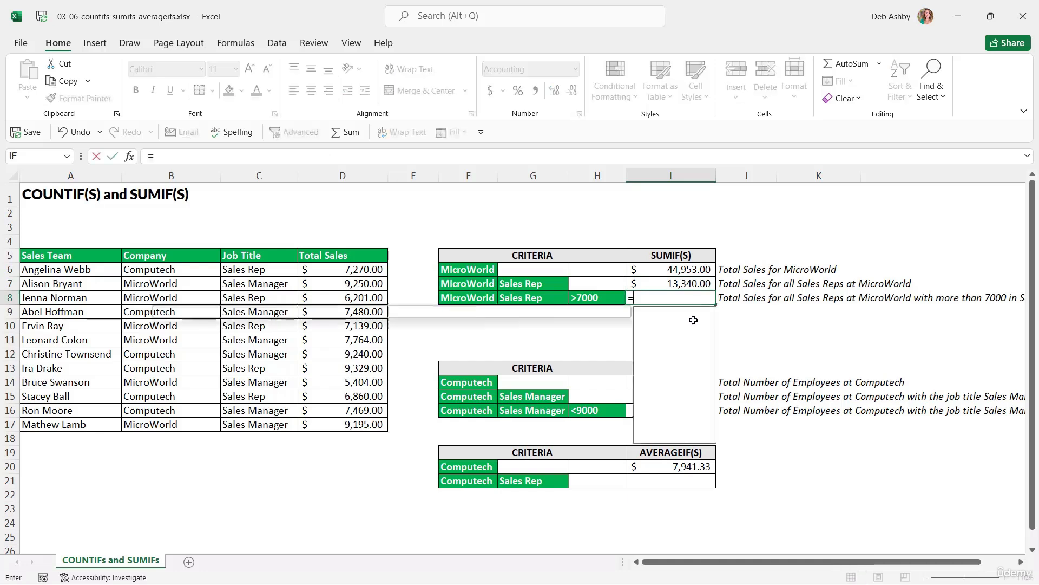
{"action": "type", "text": "SUMIFS("}
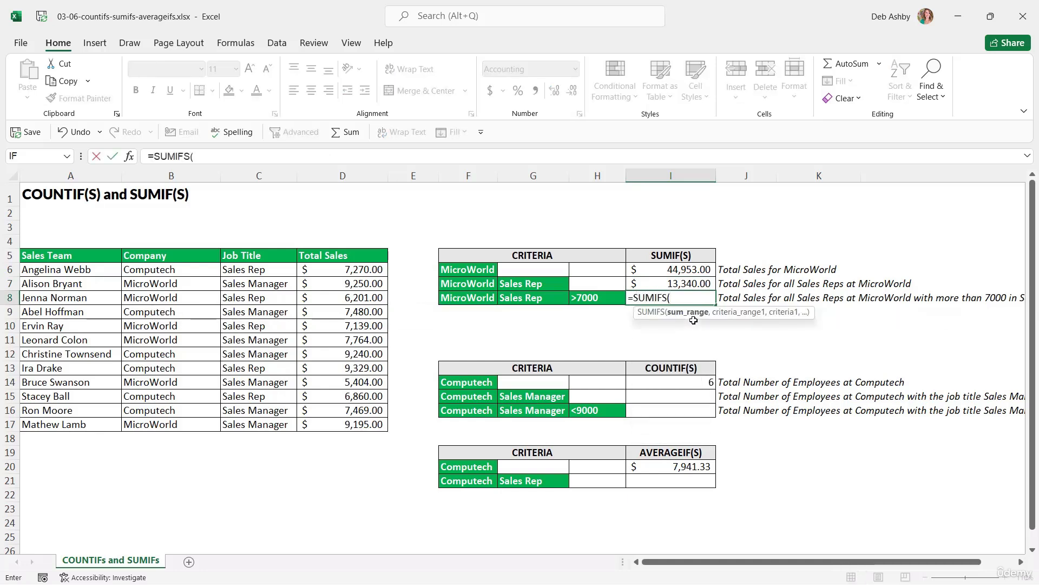
{"action": "left_click_drag", "start_coordinate": [374, 270], "coordinate": [339, 425]}
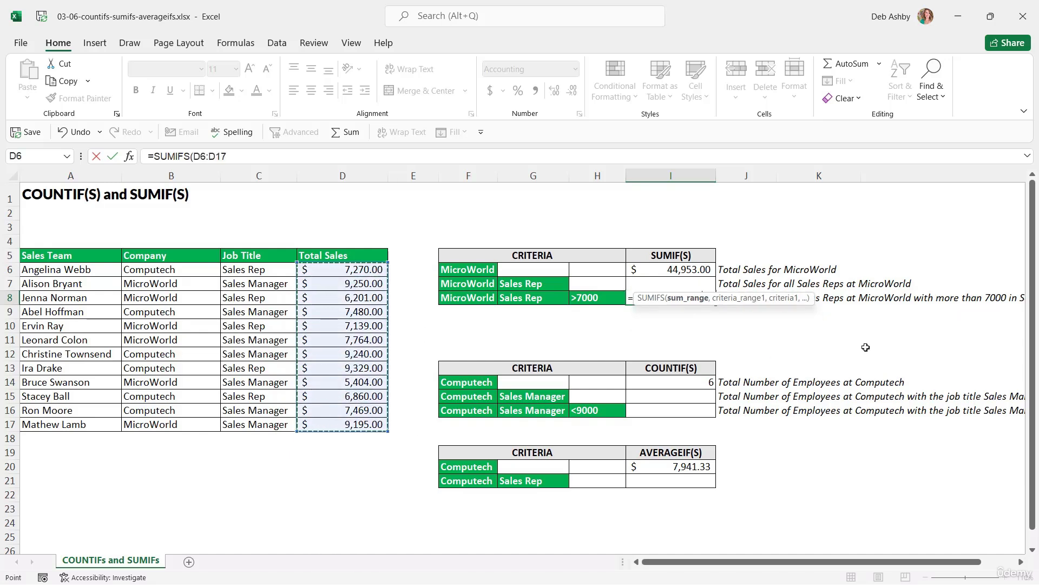
{"action": "type", "text": ","}
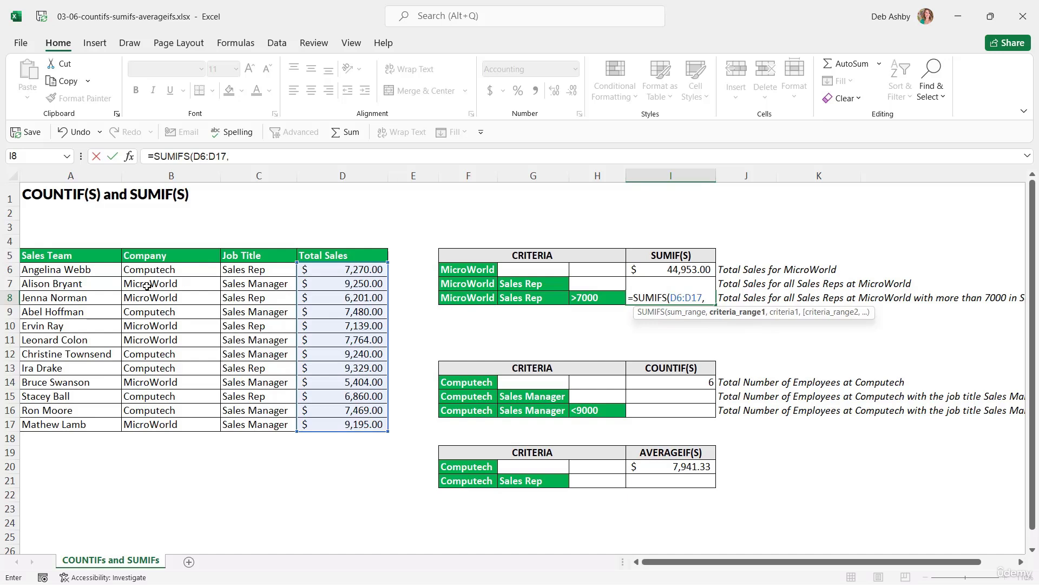
{"action": "left_click_drag", "start_coordinate": [157, 267], "coordinate": [171, 424]}
{"action": "type", "text": ","}
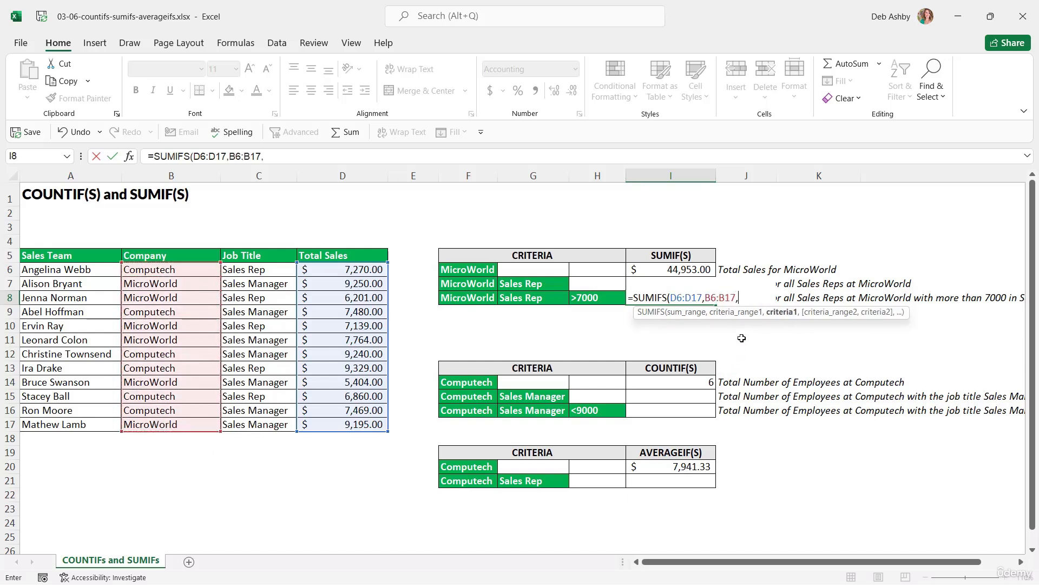
{"action": "left_click", "coordinate": [468, 298]}
{"action": "type", "text": ","}
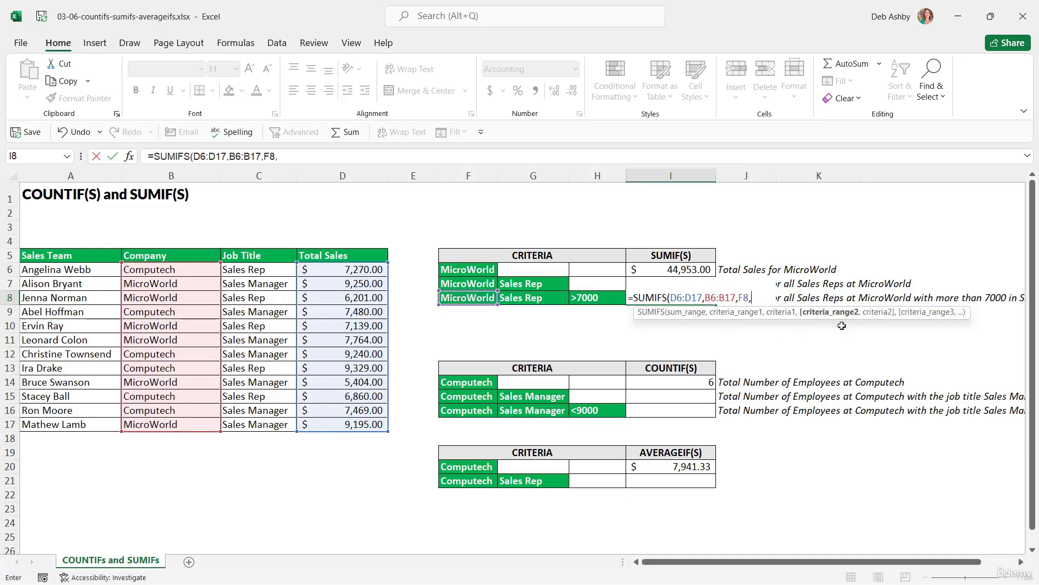
Add second criteria range C6:C17 with criterion G8 and third criteria range D6:D17 to the SUMIFS formula in I8
{"action": "left_click_drag", "start_coordinate": [257, 264], "coordinate": [257, 425]}
{"action": "type", "text": ","}
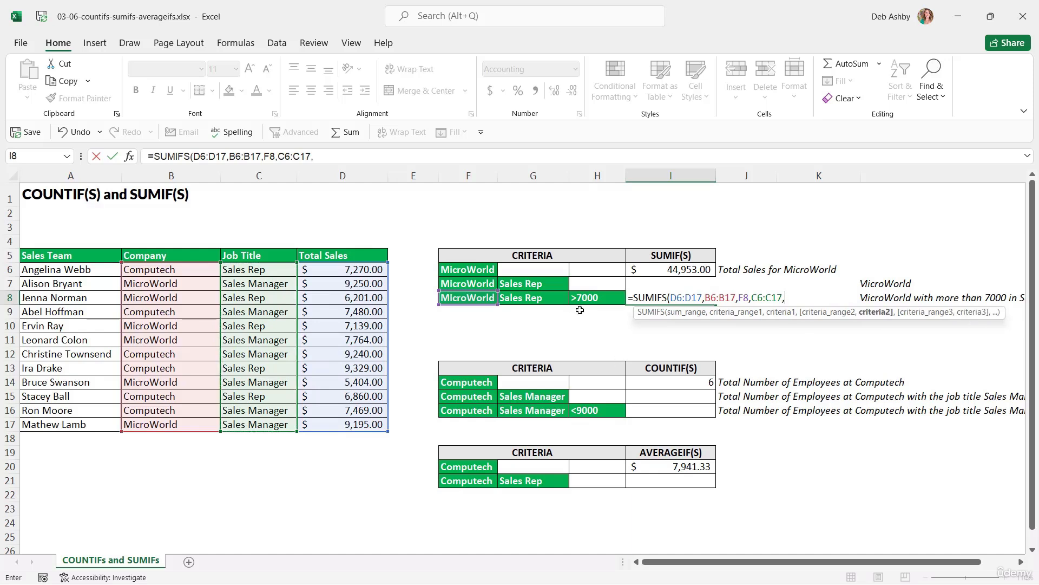
{"action": "left_click", "coordinate": [540, 298]}
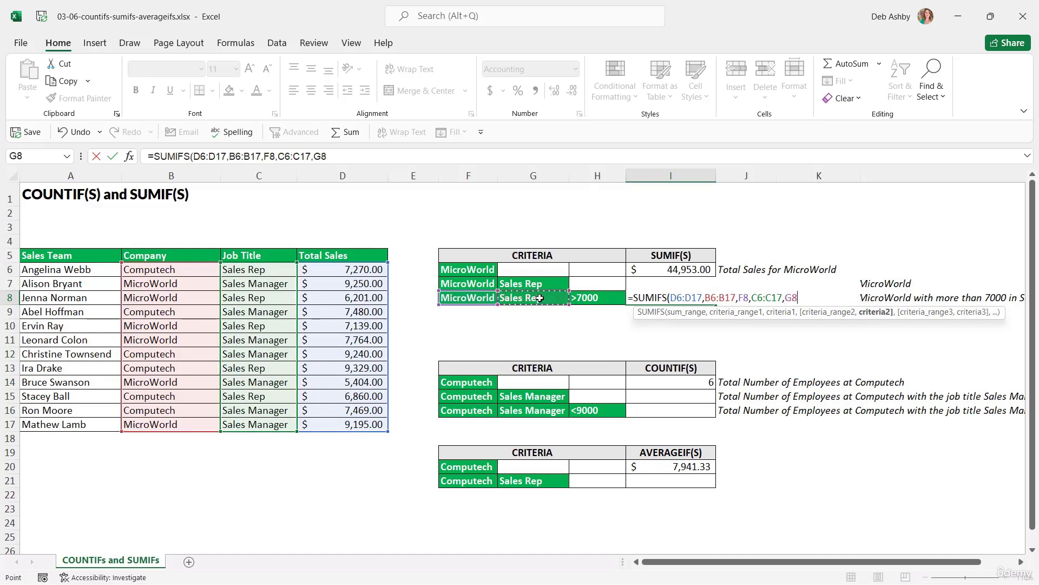
{"action": "type", "text": ","}
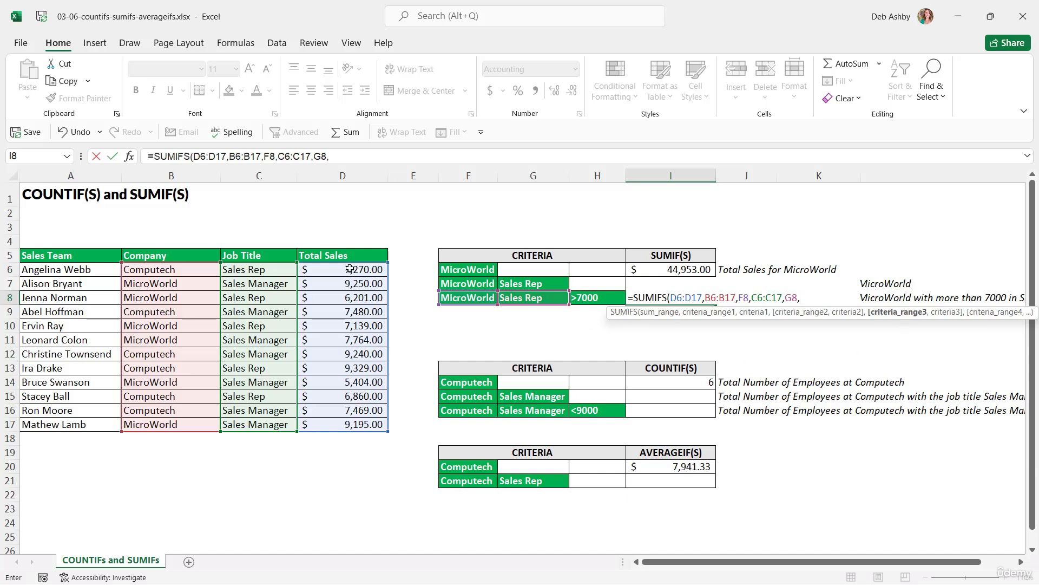
{"action": "left_click_drag", "start_coordinate": [349, 268], "coordinate": [349, 425]}
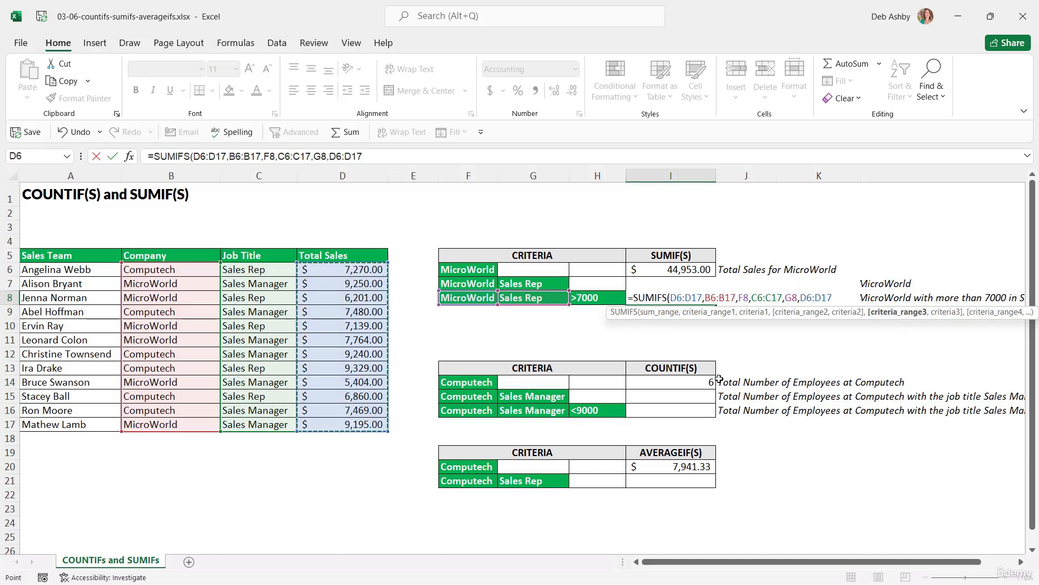
{"action": "type", "text": ","}
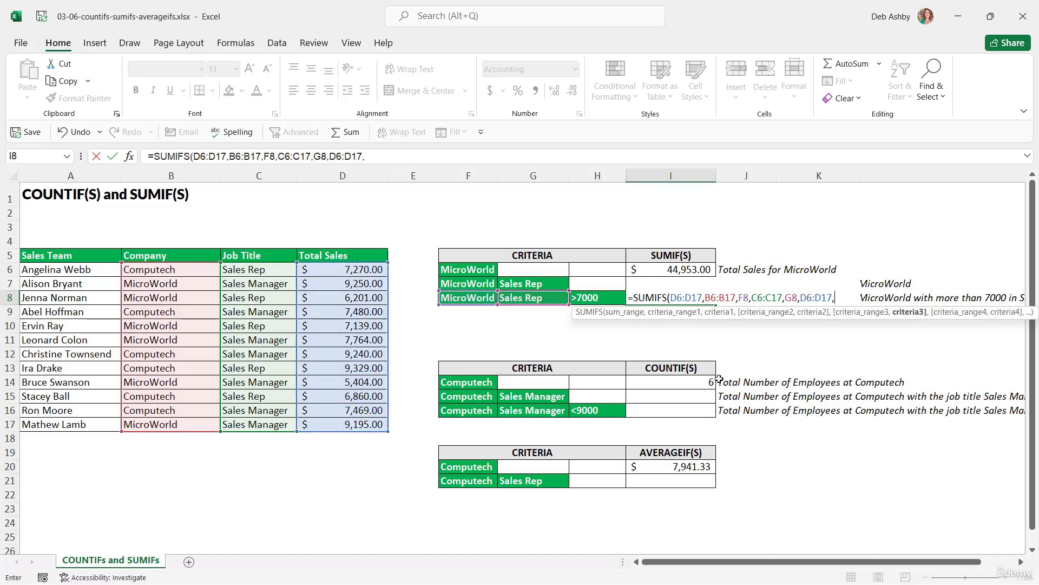
{"action": "left_click", "coordinate": [603, 299]}
{"action": "key", "text": "BackSpace"}
{"action": "key", "text": "BackSpace"}
{"action": "type", "text": ">7000"}
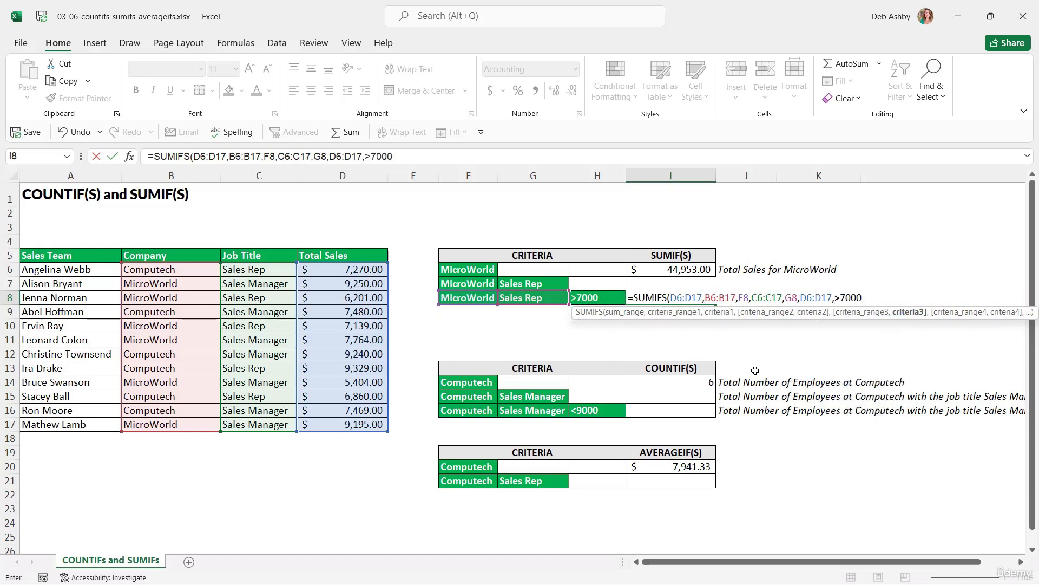
{"action": "key", "text": "BackSpace"}
{"action": "key", "text": "BackSpace"}
{"action": "key", "text": "BackSpace"}
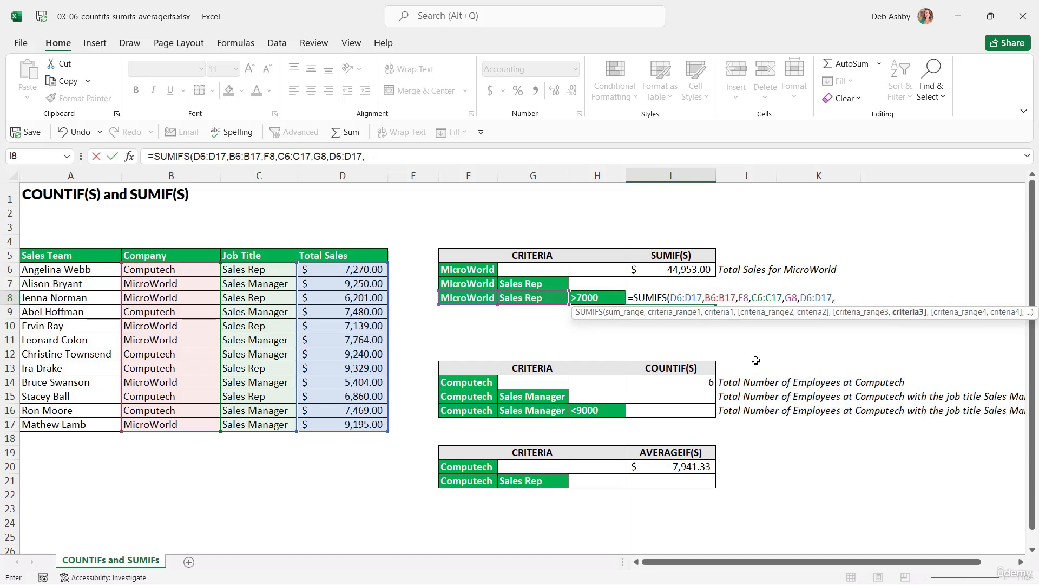
Complete the SUMIFS formula in I8 with H8 as the third criterion and check the entered formula
{"action": "key", "text": "Left"}
{"action": "type", "text": ")"}
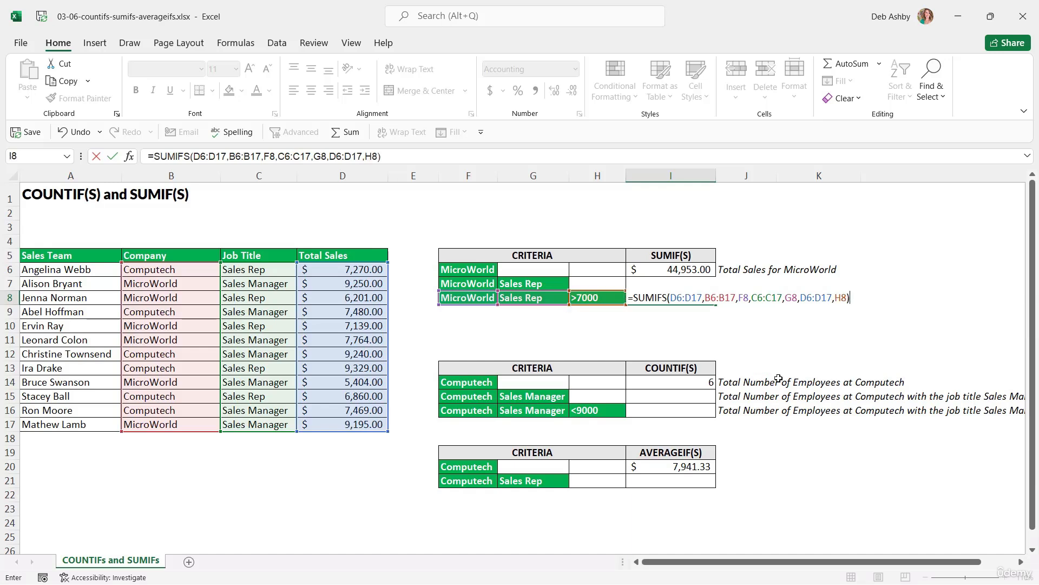
{"action": "key", "text": "Return"}
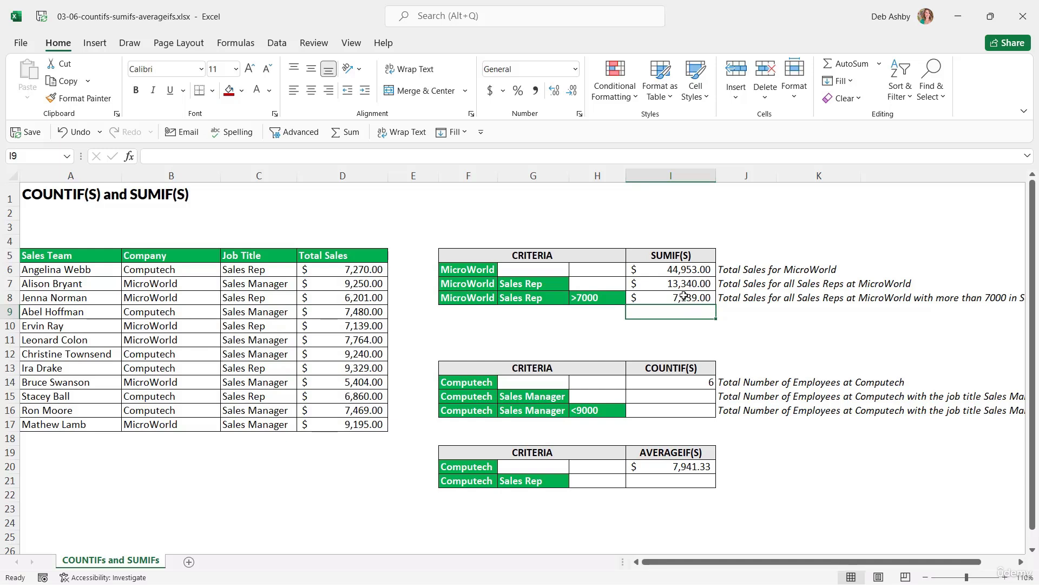
{"action": "left_click", "coordinate": [684, 295]}
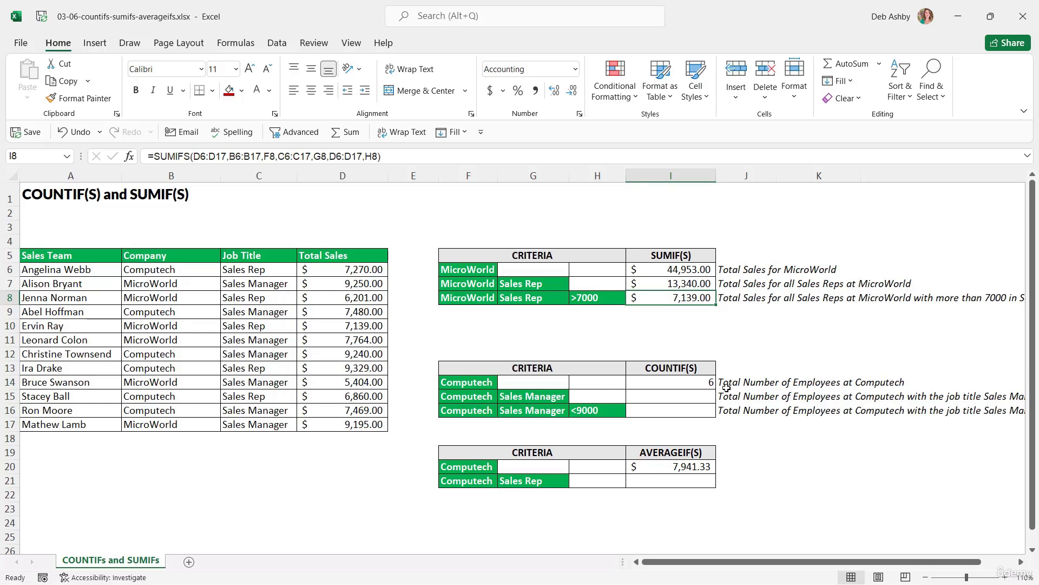
Start a COUNTIFS formula in I15 with first criteria range B6:B17 and first criterion F15
{"action": "left_click", "coordinate": [667, 383]}
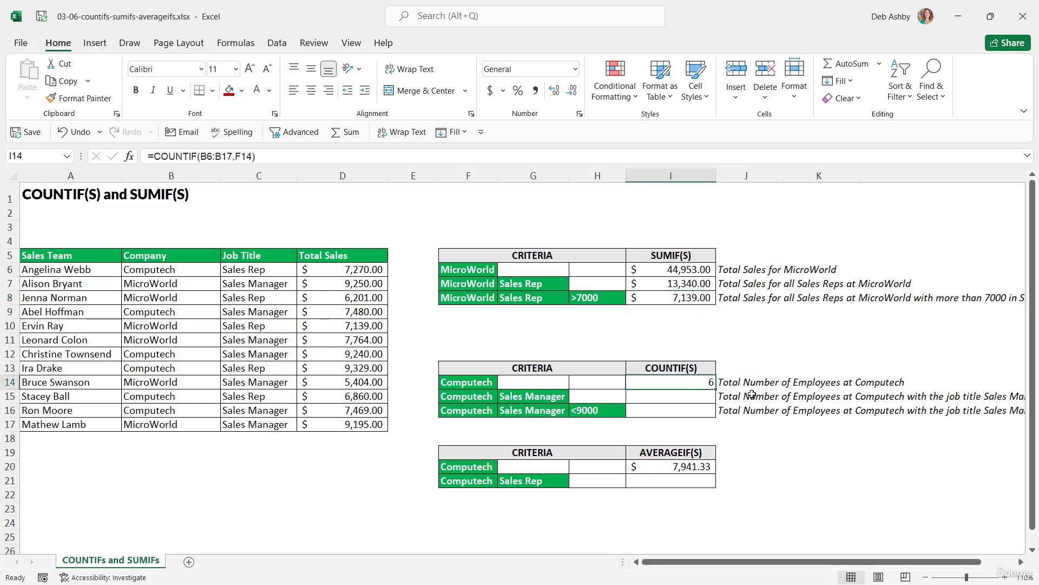
{"action": "left_click", "coordinate": [681, 401]}
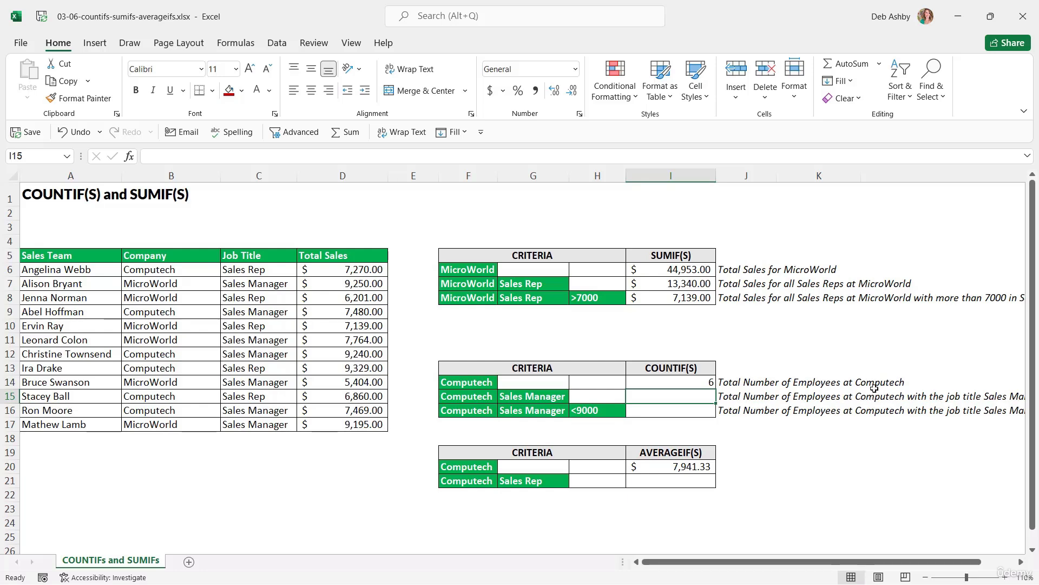
{"action": "type", "text": "=COUNTIF"}
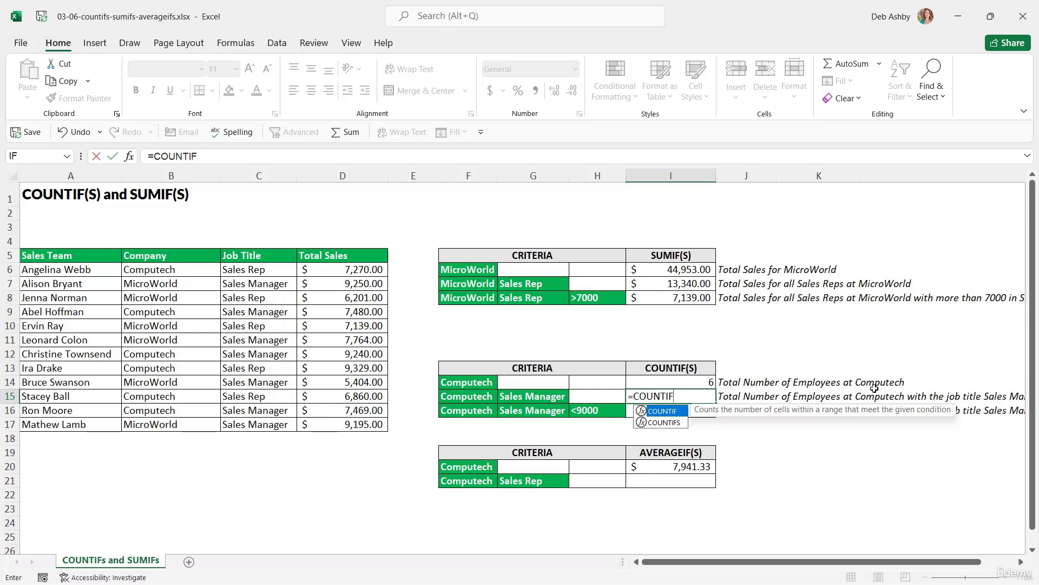
{"action": "type", "text": "S("}
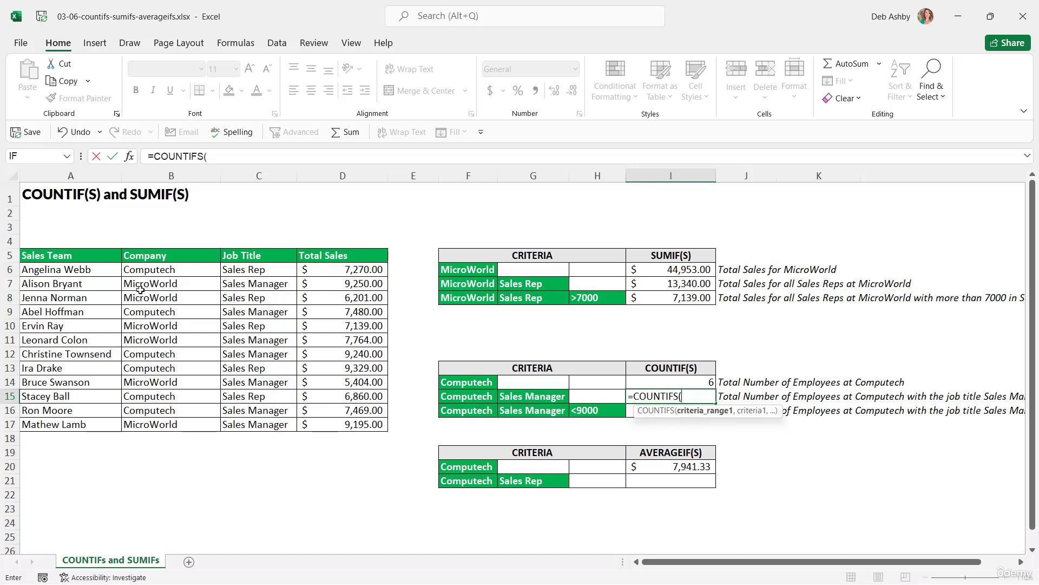
{"action": "left_click_drag", "start_coordinate": [163, 269], "coordinate": [231, 427]}
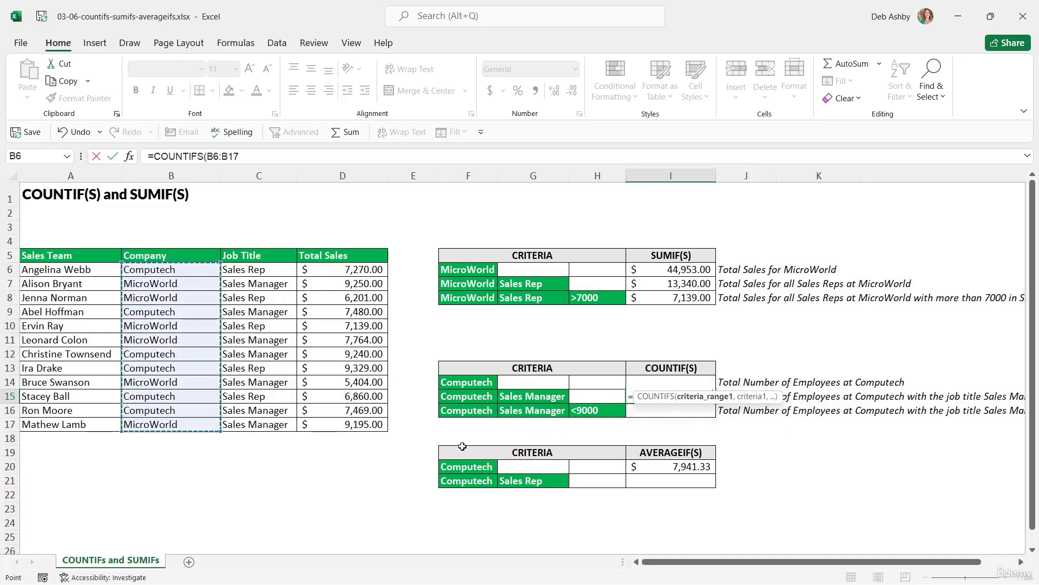
{"action": "type", "text": ","}
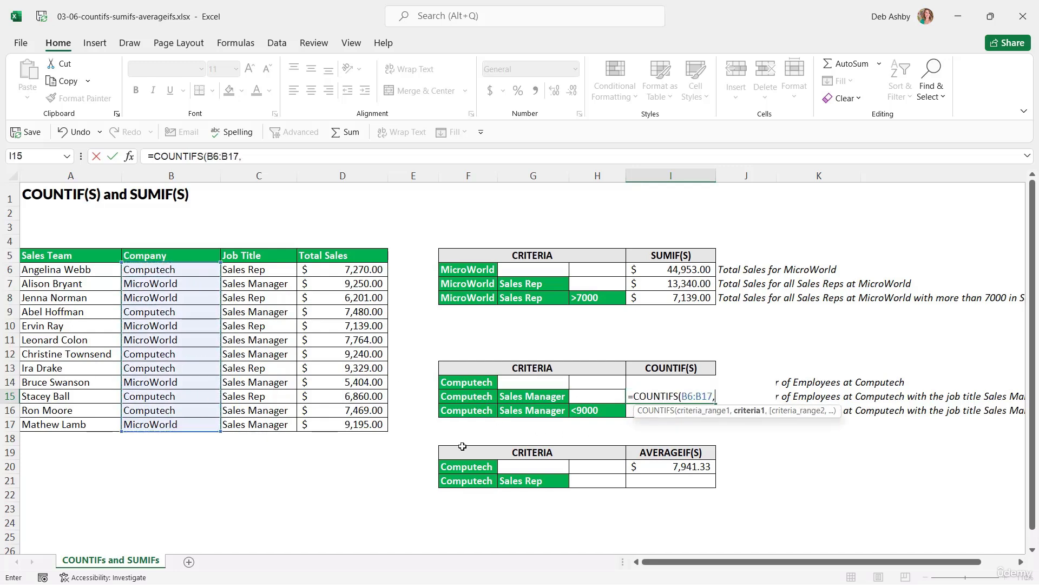
{"action": "left_click", "coordinate": [472, 398]}
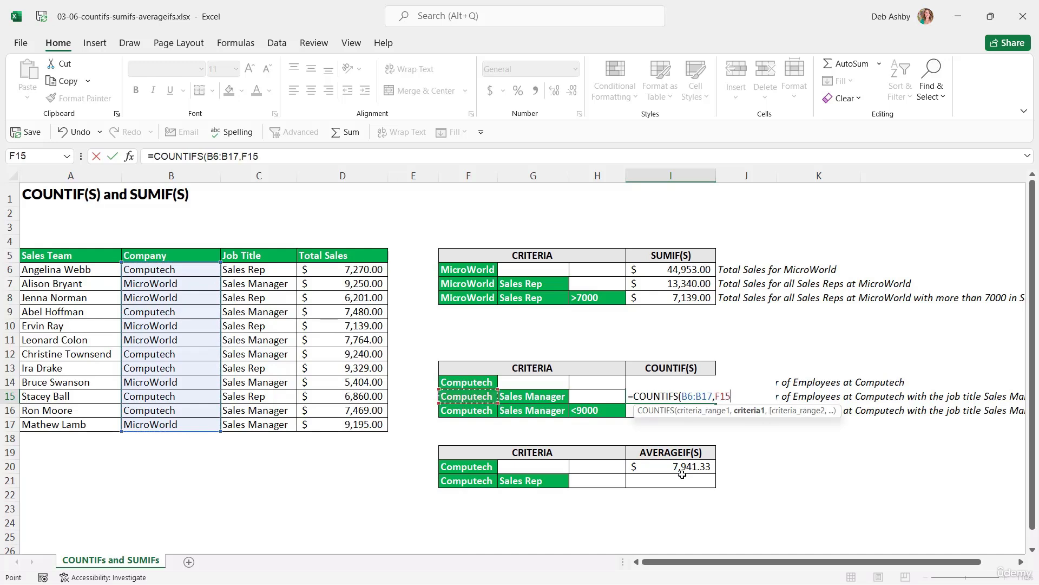
{"action": "type", "text": ","}
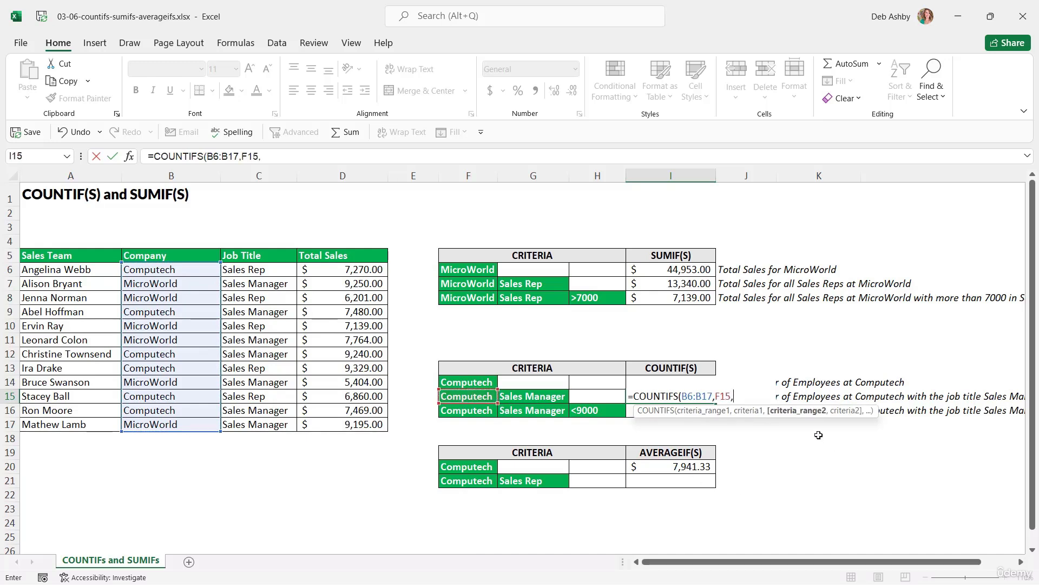
Complete the COUNTIFS formula in I15 with second criteria range C6:C17 and second criterion G15
{"action": "left_click_drag", "start_coordinate": [249, 270], "coordinate": [265, 430]}
{"action": "type", "text": ","}
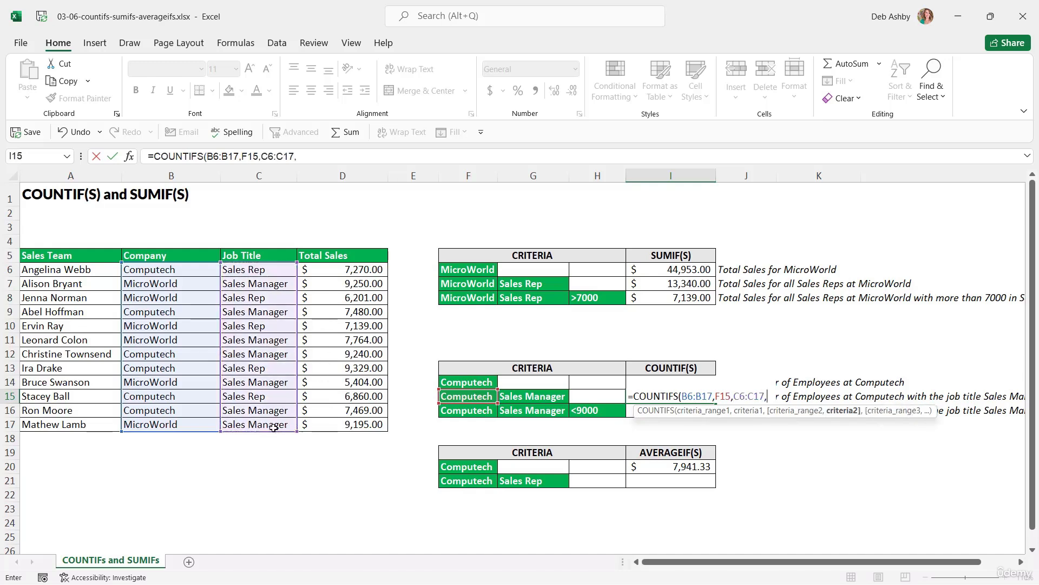
{"action": "left_click", "coordinate": [540, 399]}
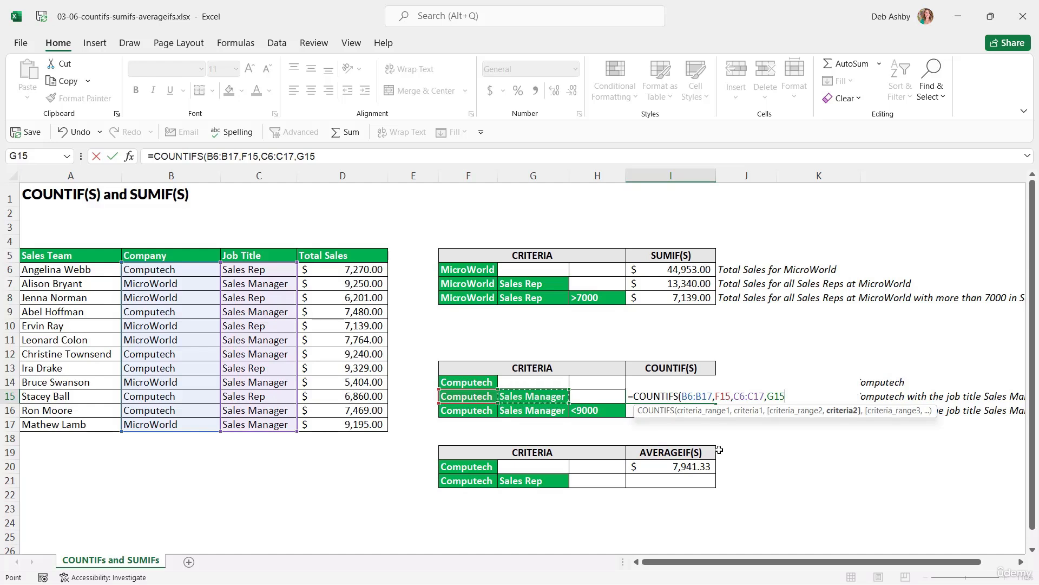
{"action": "type", "text": ")"}
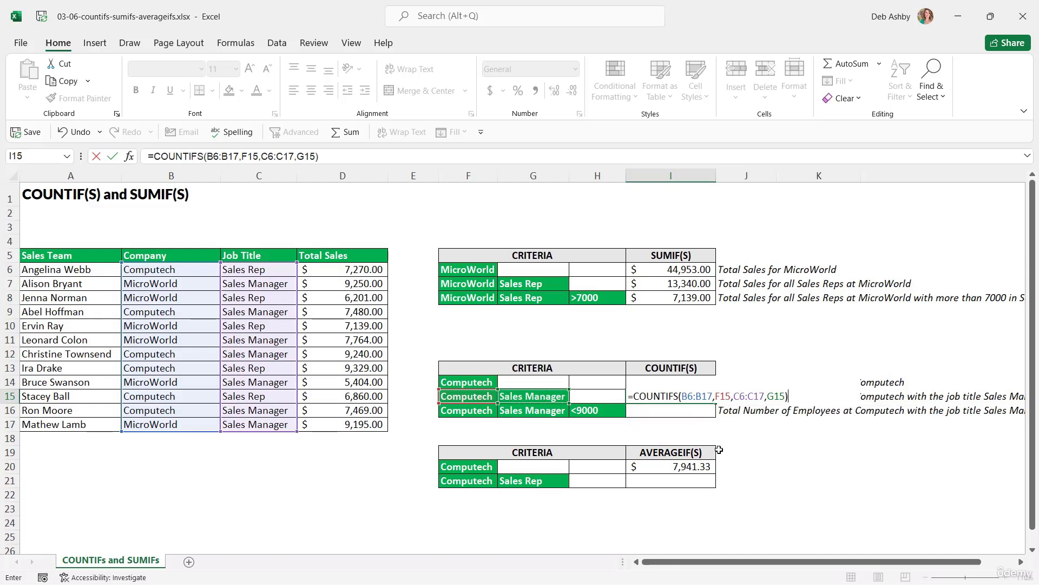
{"action": "key", "text": "Return"}
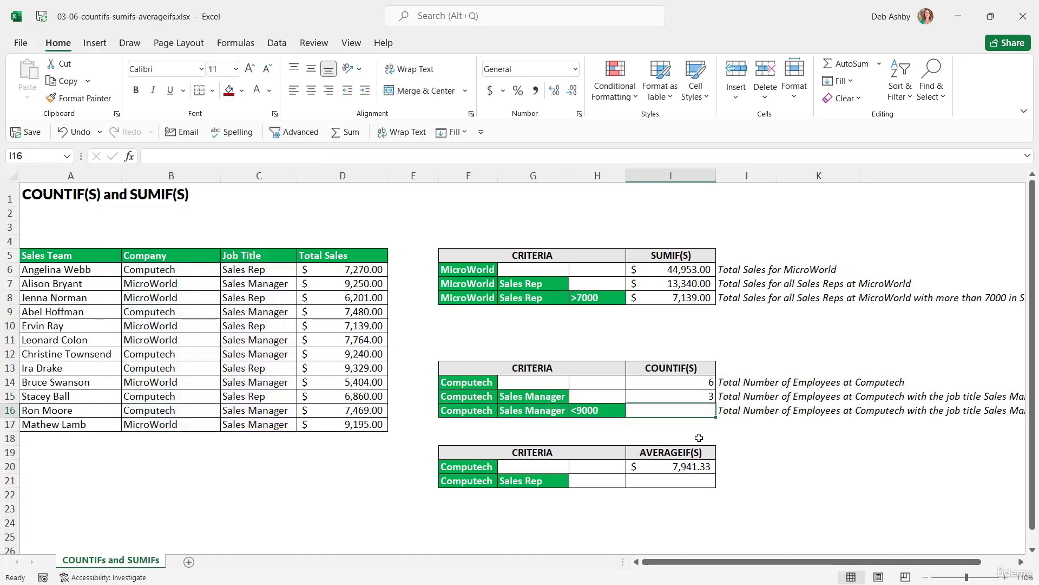
Start a COUNTIFS formula in I16 with first criteria range B6:B17 and first criterion F16
{"action": "type", "text": "=COUNTIFS("}
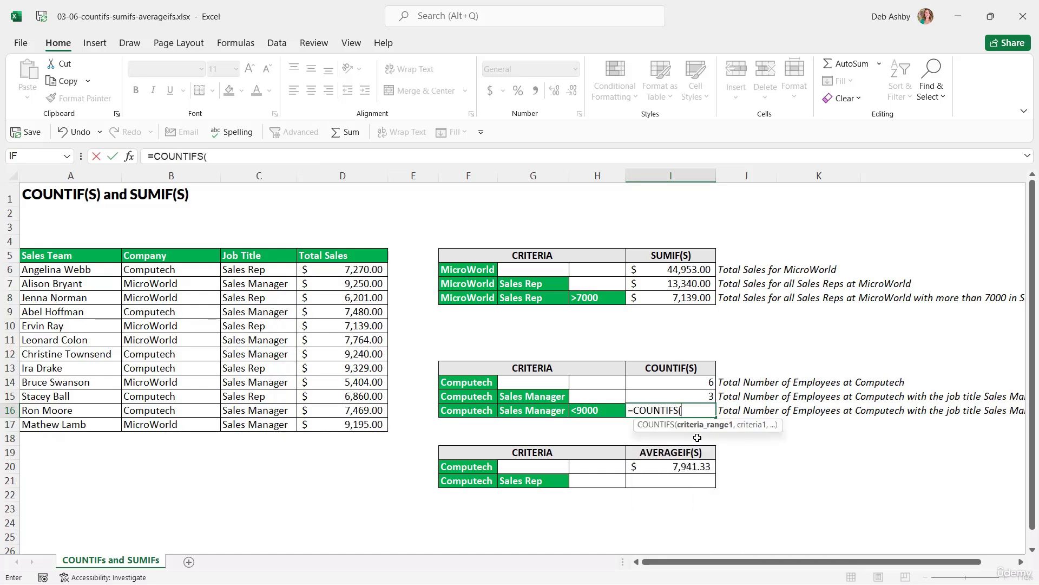
{"action": "left_click_drag", "start_coordinate": [184, 269], "coordinate": [182, 424]}
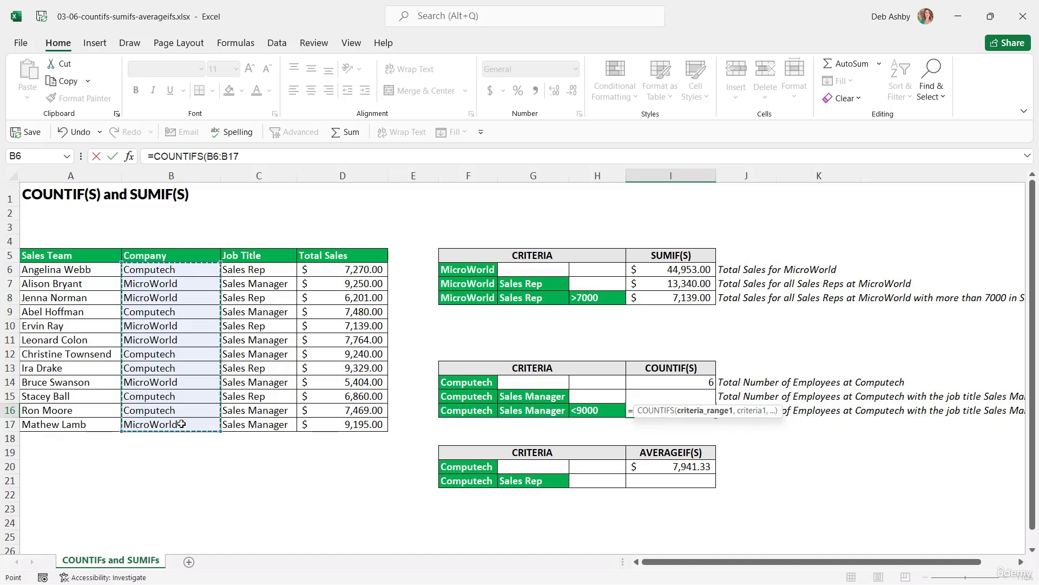
{"action": "type", "text": ","}
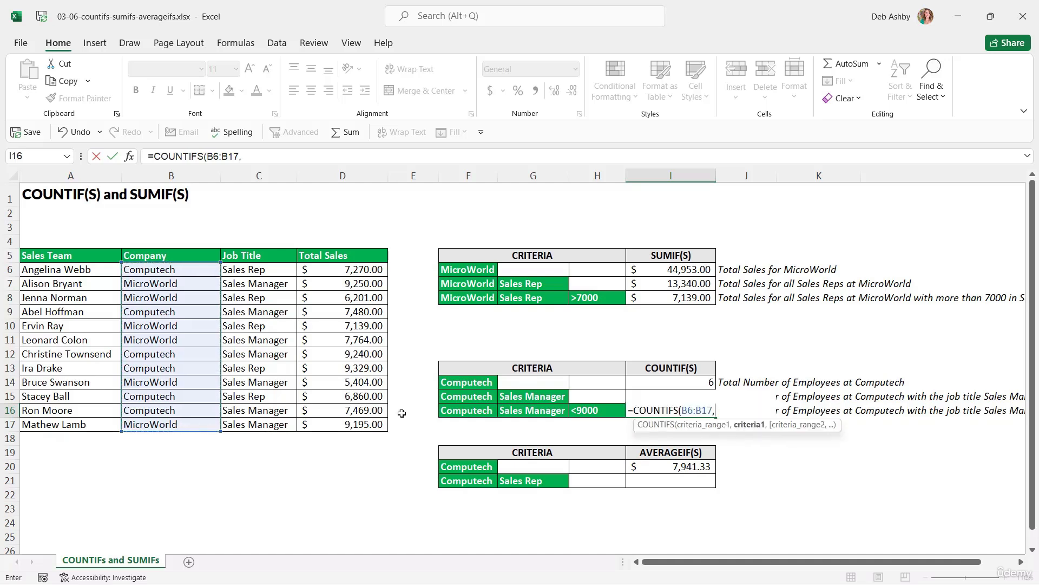
{"action": "left_click", "coordinate": [476, 410]}
{"action": "type", "text": ","}
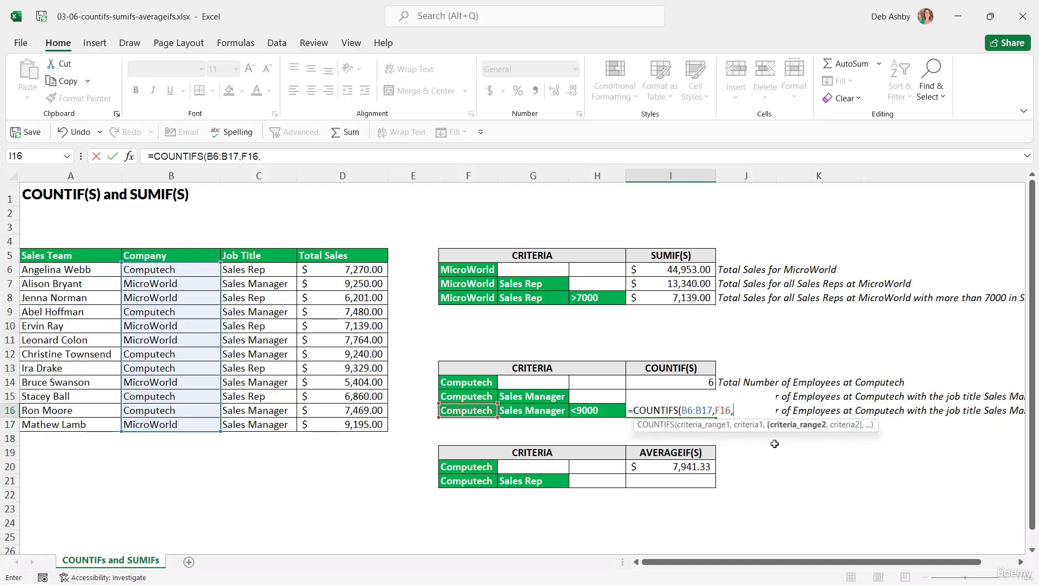
Add second criteria range C6:C17 with criterion G16 to the COUNTIFS formula in I16
{"action": "left_click_drag", "start_coordinate": [273, 269], "coordinate": [274, 427]}
{"action": "type", "text": ","}
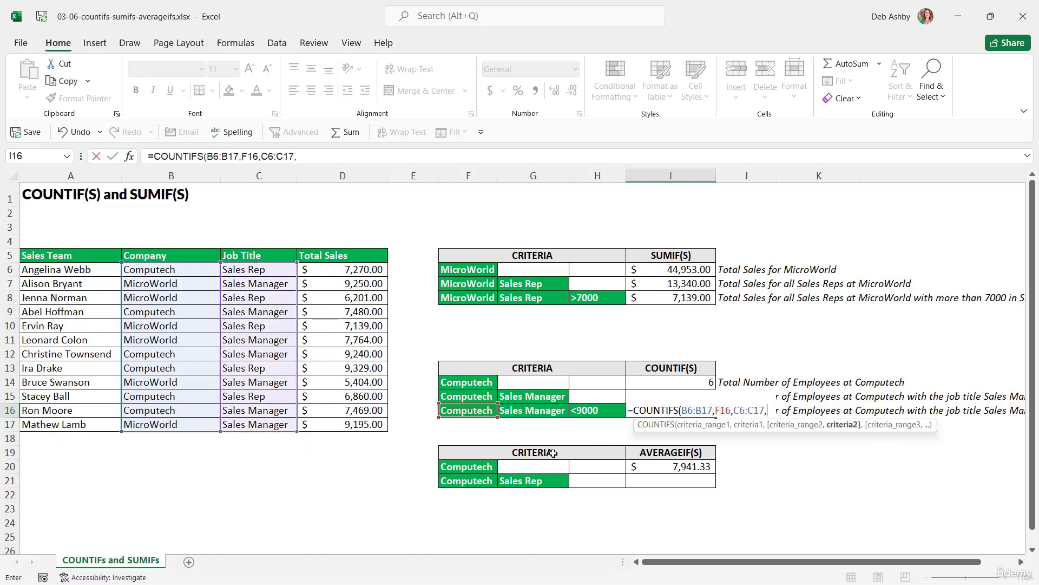
{"action": "left_click", "coordinate": [547, 413]}
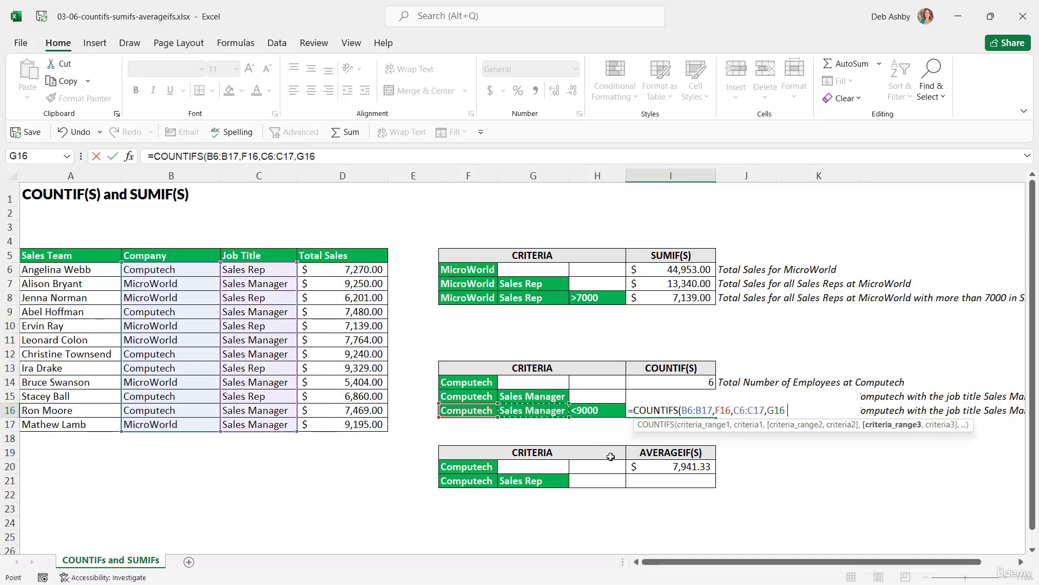
{"action": "type", "text": ","}
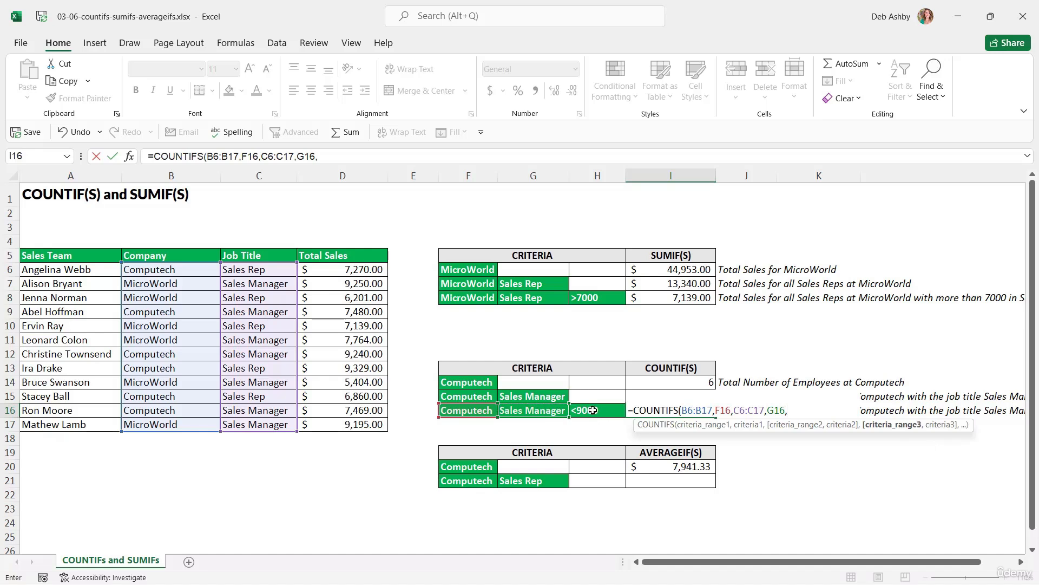
Complete the COUNTIFS formula in I16 with third criteria range D6:D17 and criterion H16, and check the entered formula
{"action": "left_click_drag", "start_coordinate": [361, 271], "coordinate": [364, 425]}
{"action": "type", "text": ","}
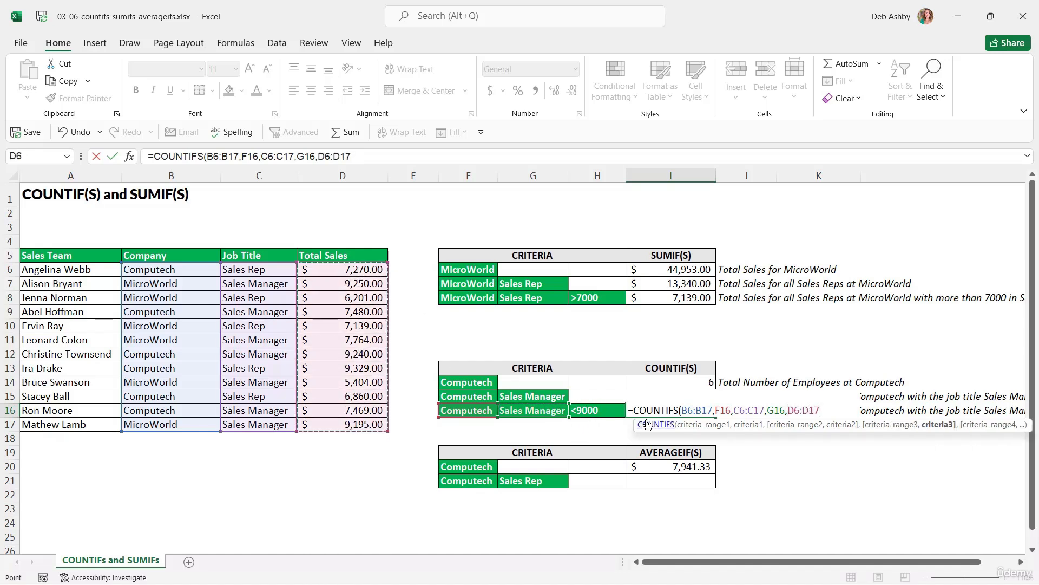
{"action": "left_click", "coordinate": [600, 410]}
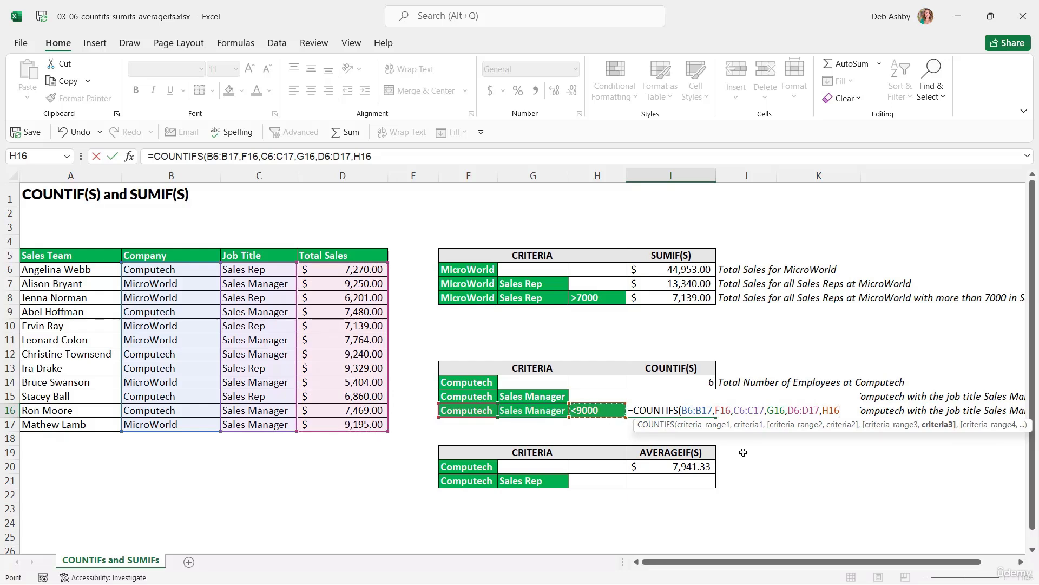
{"action": "key", "text": "Return"}
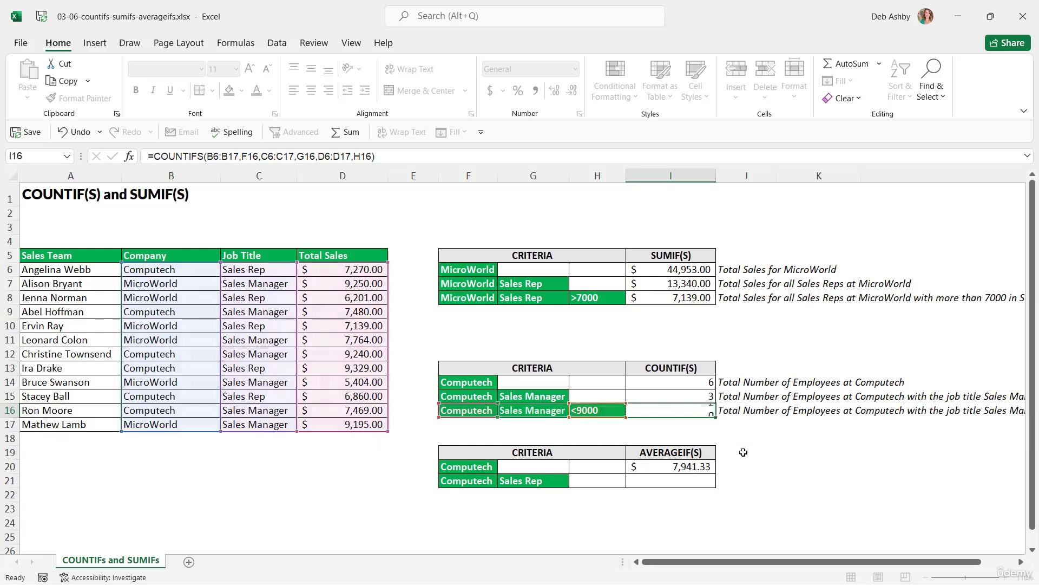
{"action": "left_click", "coordinate": [690, 412]}
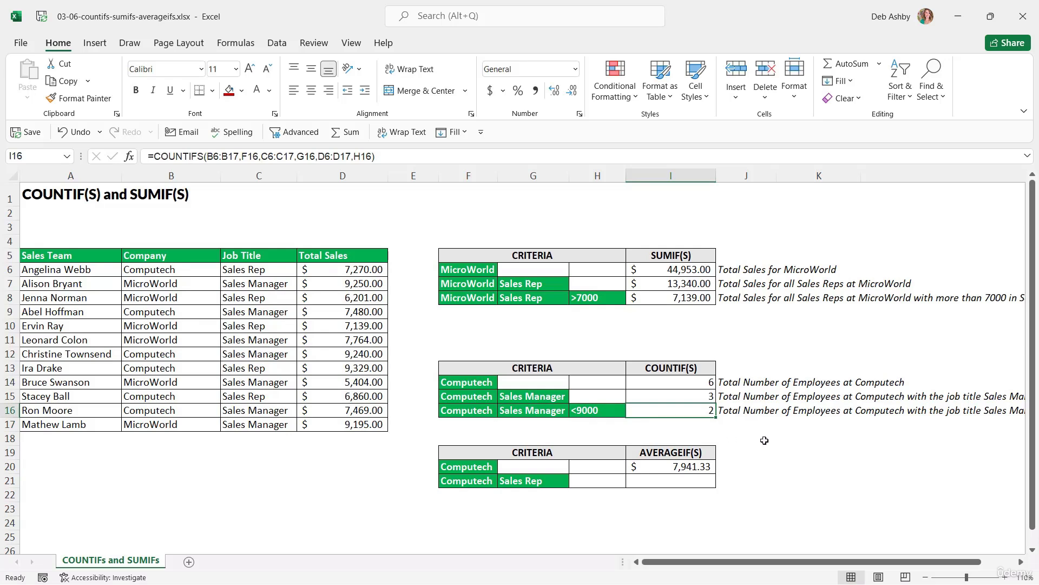
Start an AVERAGEIFS formula in I21 with D6:D17 as the average range
{"action": "left_click", "coordinate": [676, 482]}
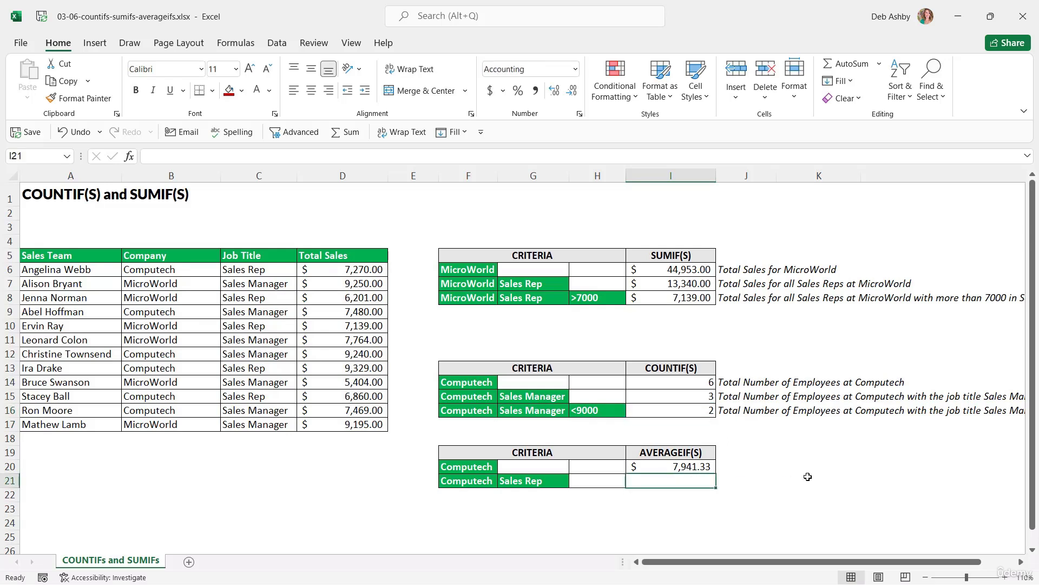
{"action": "type", "text": "=AVER"}
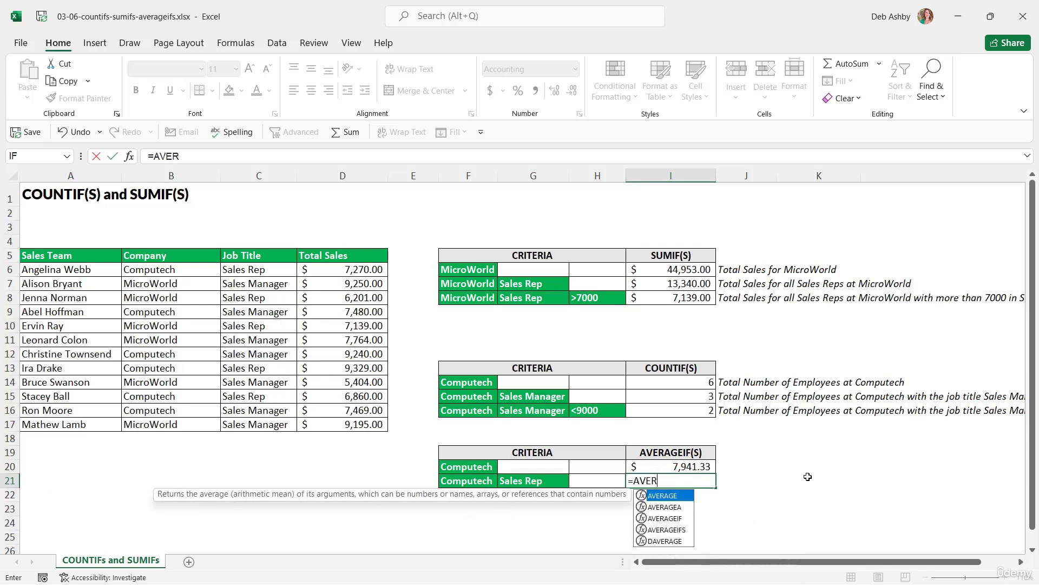
{"action": "type", "text": "AGEIF"}
{"action": "key", "text": "Down"}
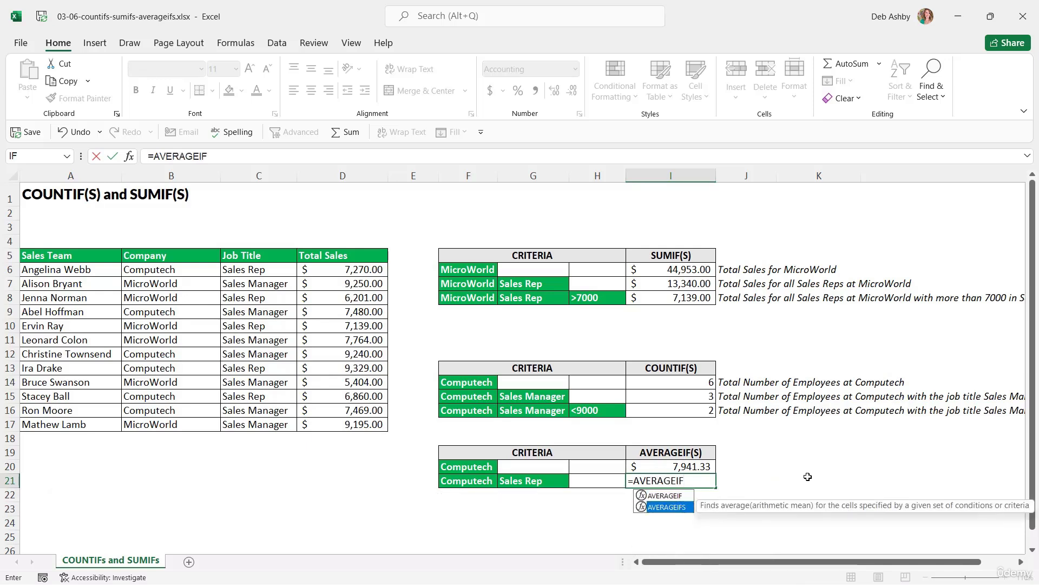
{"action": "key", "text": "Tab"}
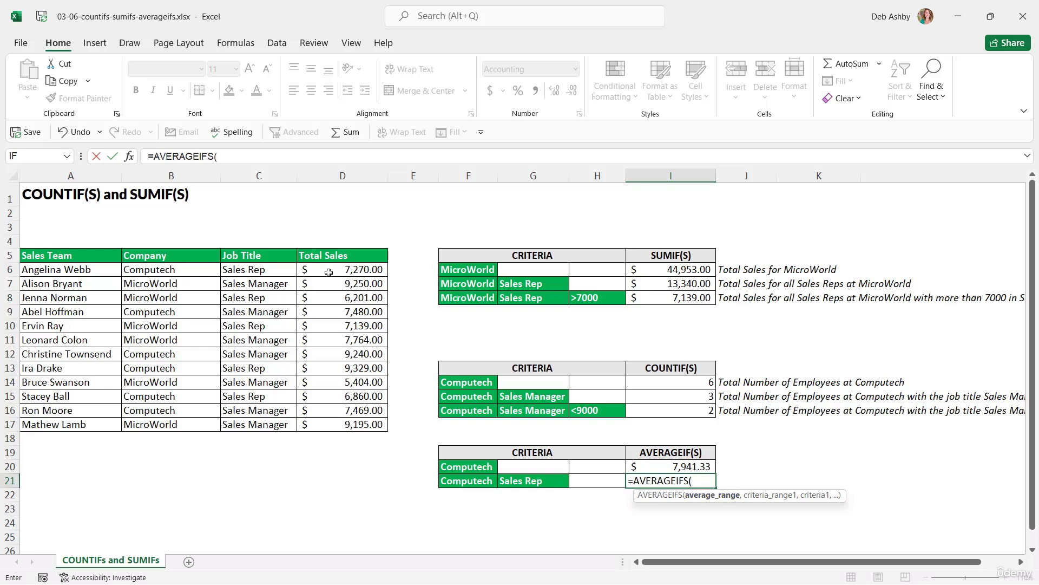
{"action": "left_click_drag", "start_coordinate": [328, 273], "coordinate": [381, 425]}
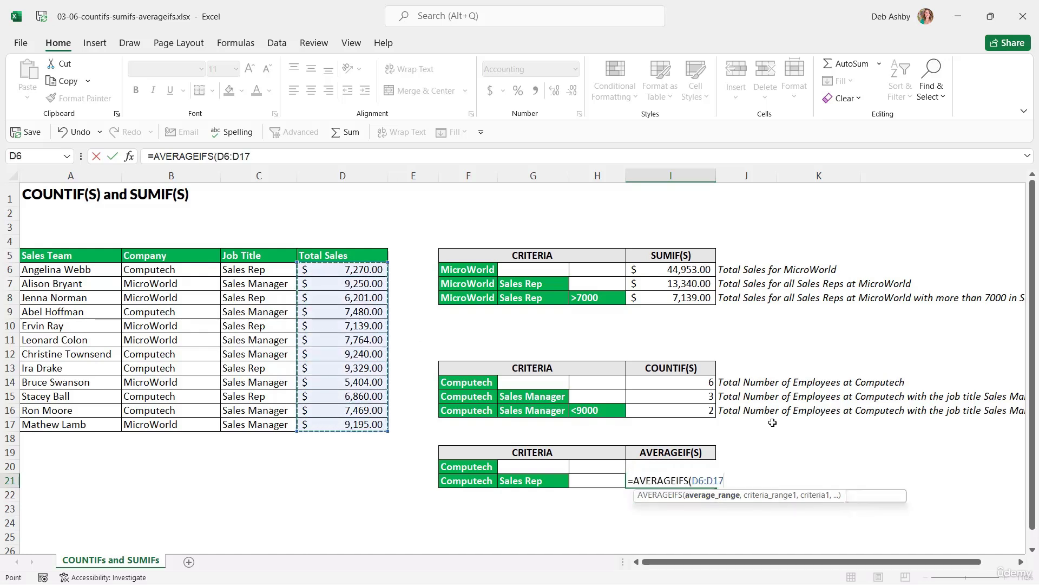
{"action": "type", "text": ","}
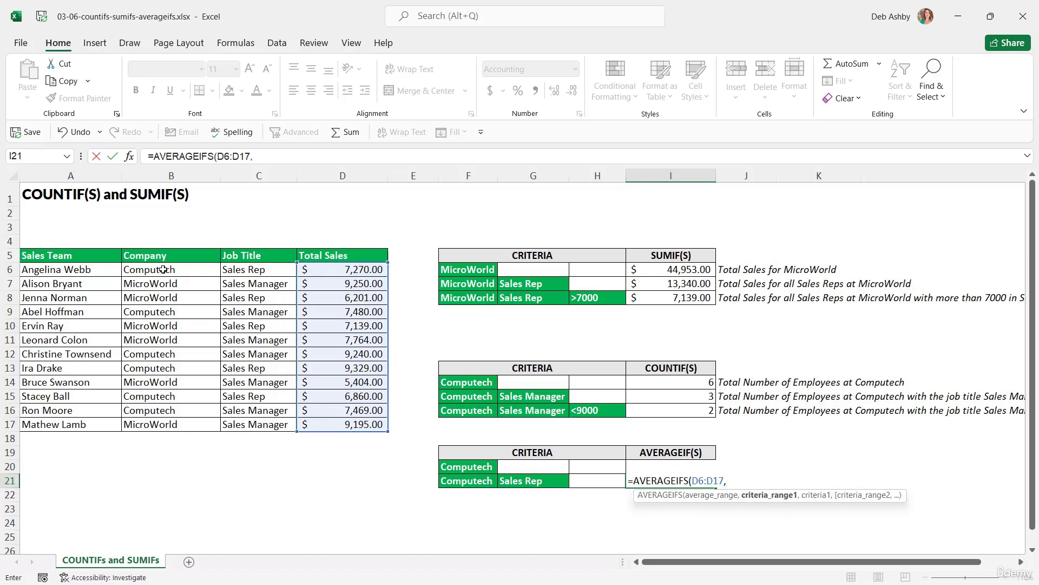
Add first criteria range B6:B17 with criterion F21 to the AVERAGEIFS formula in I21
{"action": "left_click_drag", "start_coordinate": [163, 269], "coordinate": [162, 424]}
{"action": "type", "text": ","}
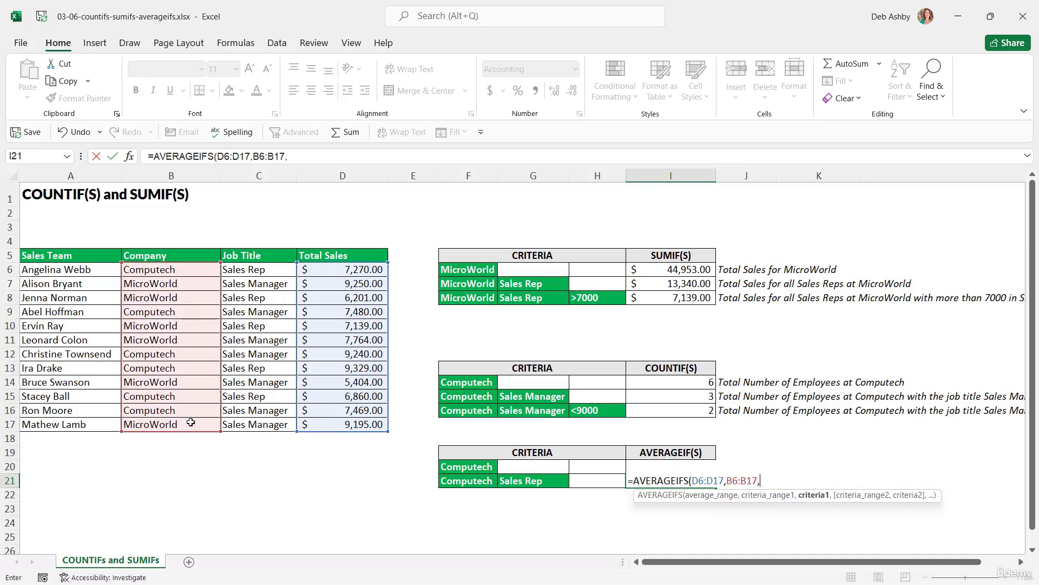
{"action": "left_click", "coordinate": [468, 480]}
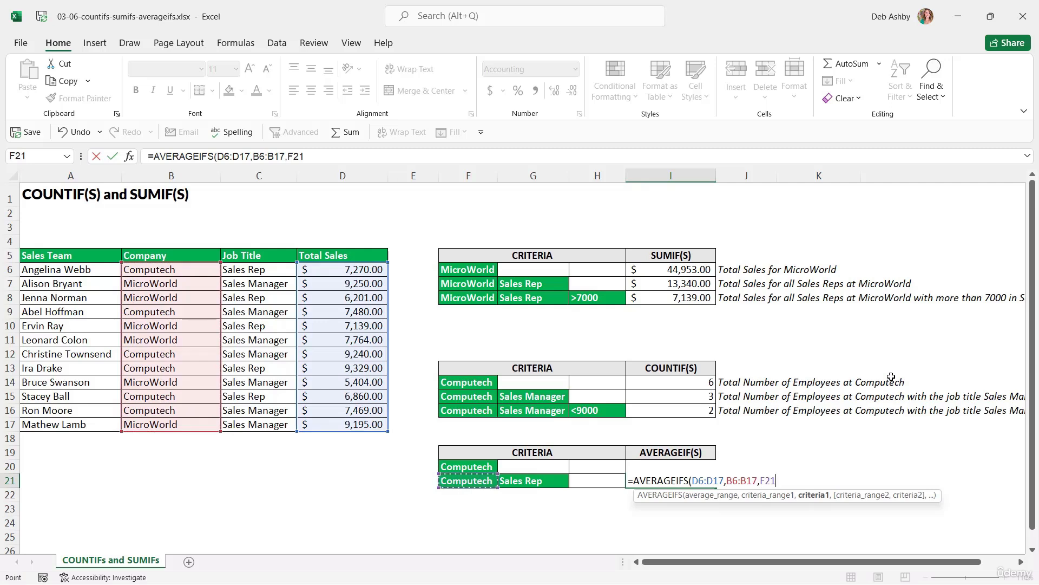
{"action": "type", "text": ","}
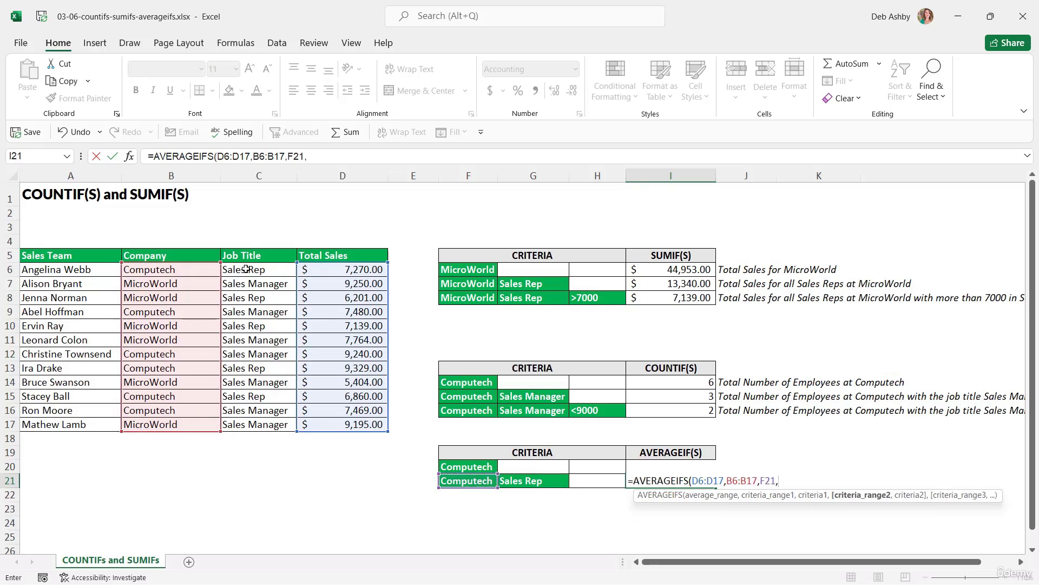
Complete the AVERAGEIFS formula in I21 with second criteria range C6:C17 and second criterion G21
{"action": "left_click_drag", "start_coordinate": [244, 269], "coordinate": [257, 425]}
{"action": "type", "text": ","}
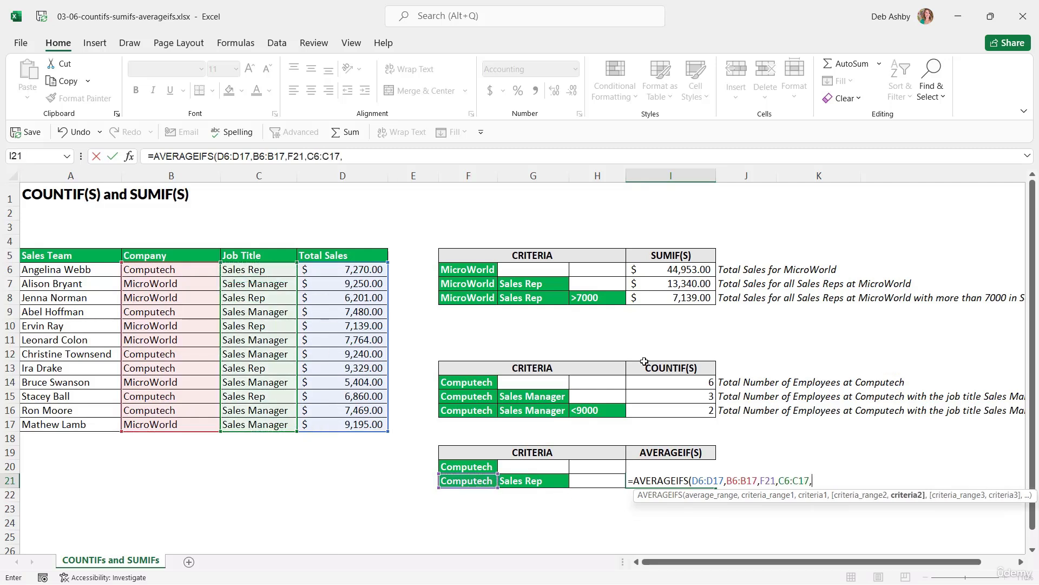
{"action": "left_click", "coordinate": [538, 481]}
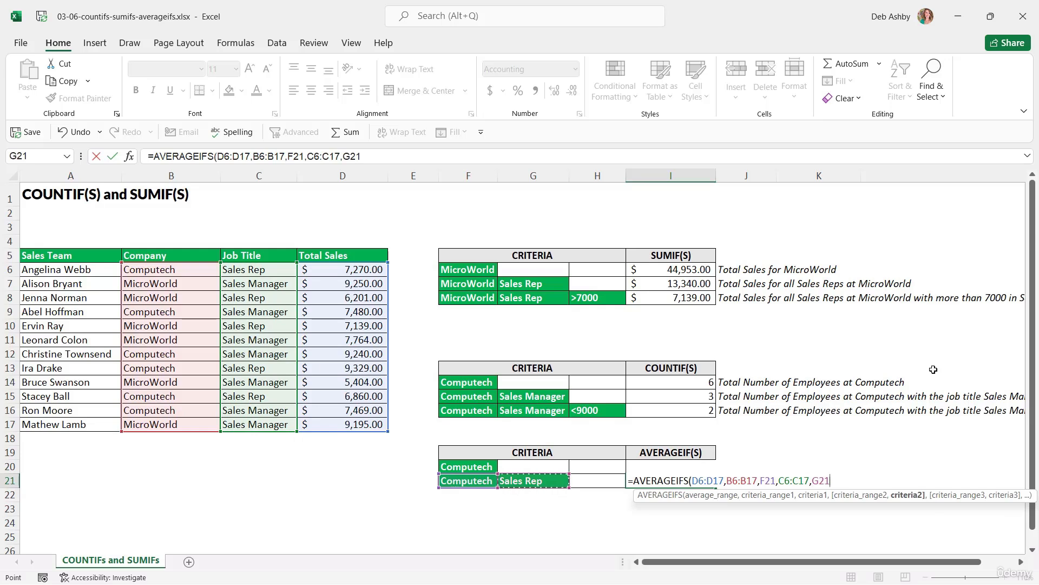
{"action": "type", "text": ")"}
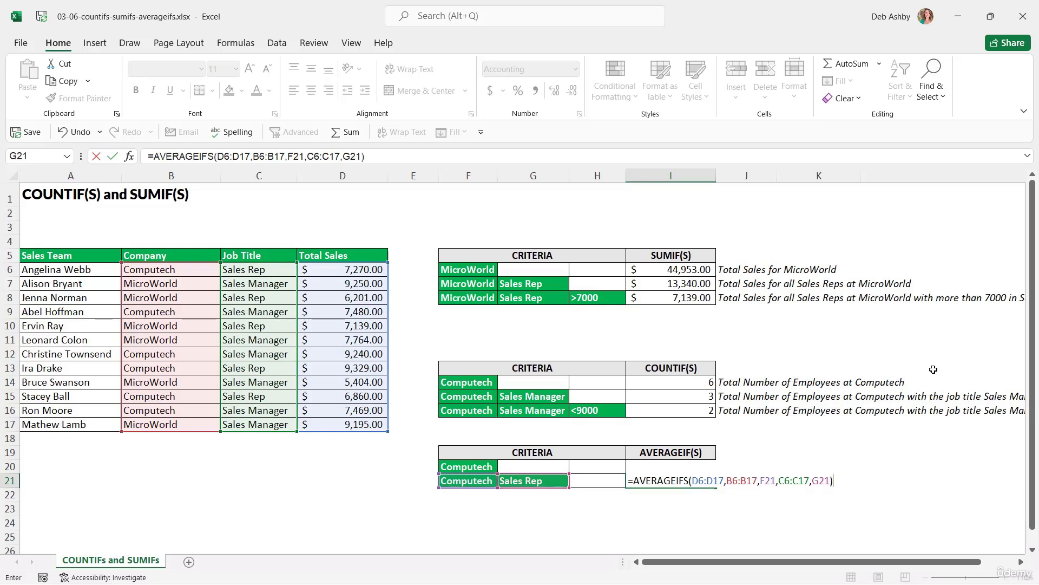
{"action": "key", "text": "Return"}
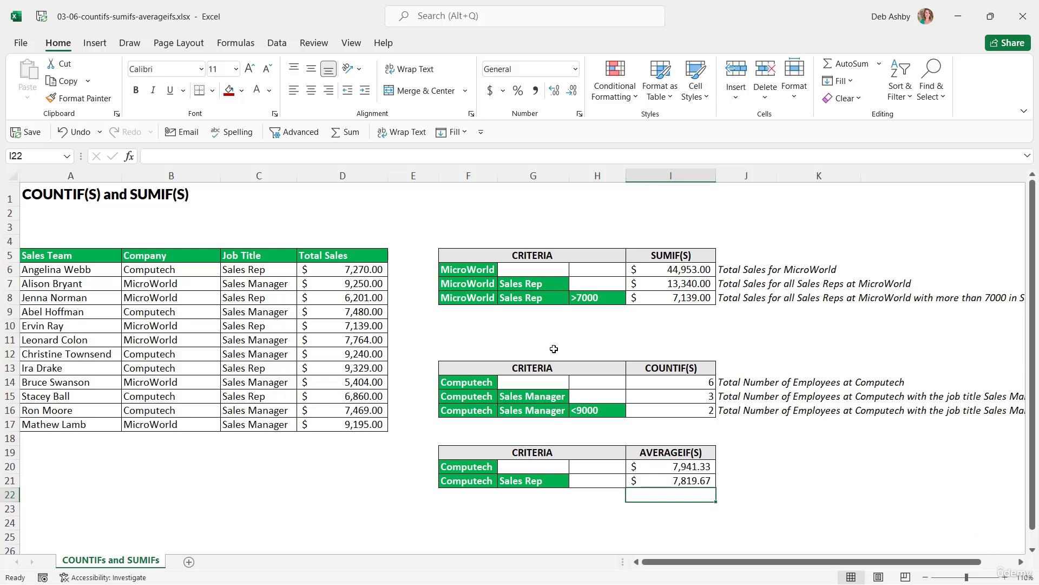
Start a MINIFS formula in C20 below the sales table with D6:D17 as the minimum range
{"action": "left_click", "coordinate": [242, 466]}
{"action": "type", "text": "=MI"}
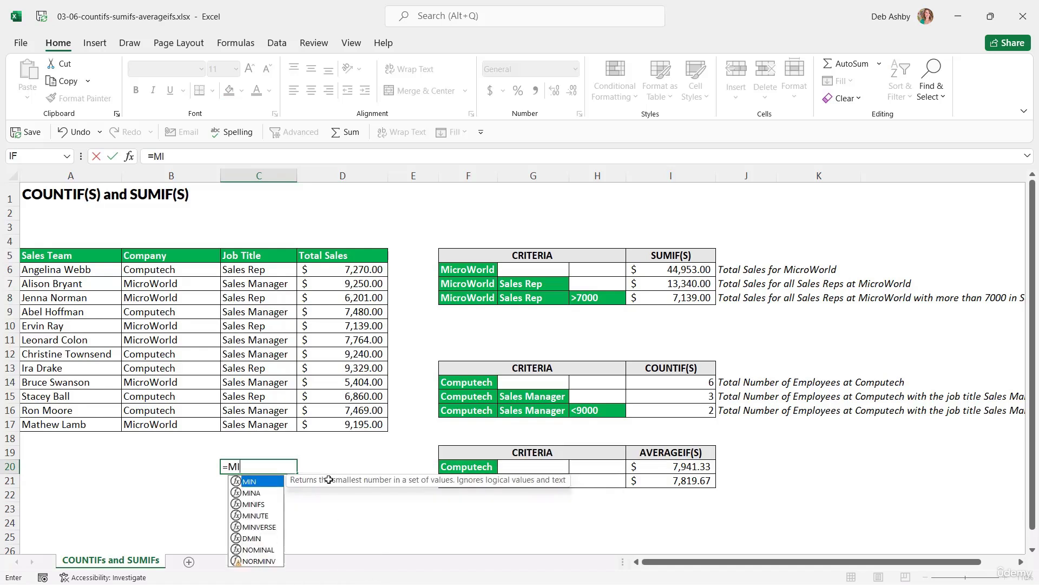
{"action": "type", "text": "NIFS"}
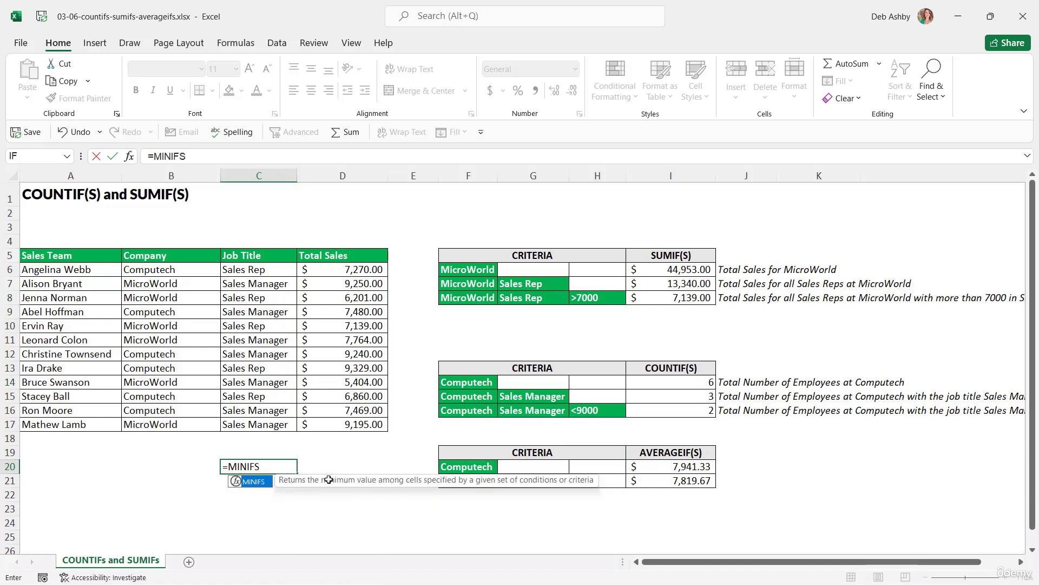
{"action": "type", "text": "("}
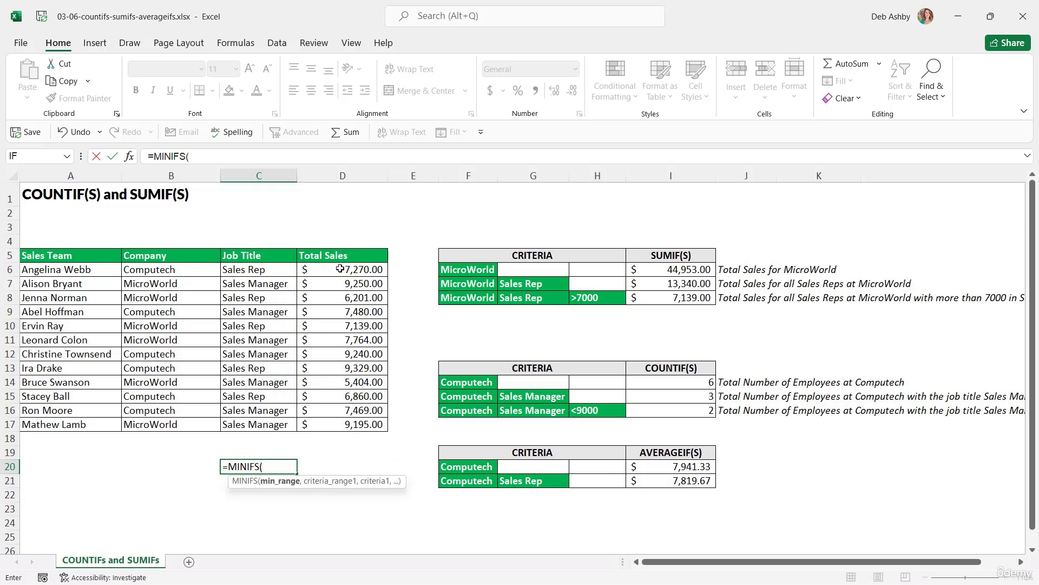
{"action": "left_click_drag", "start_coordinate": [340, 269], "coordinate": [340, 426]}
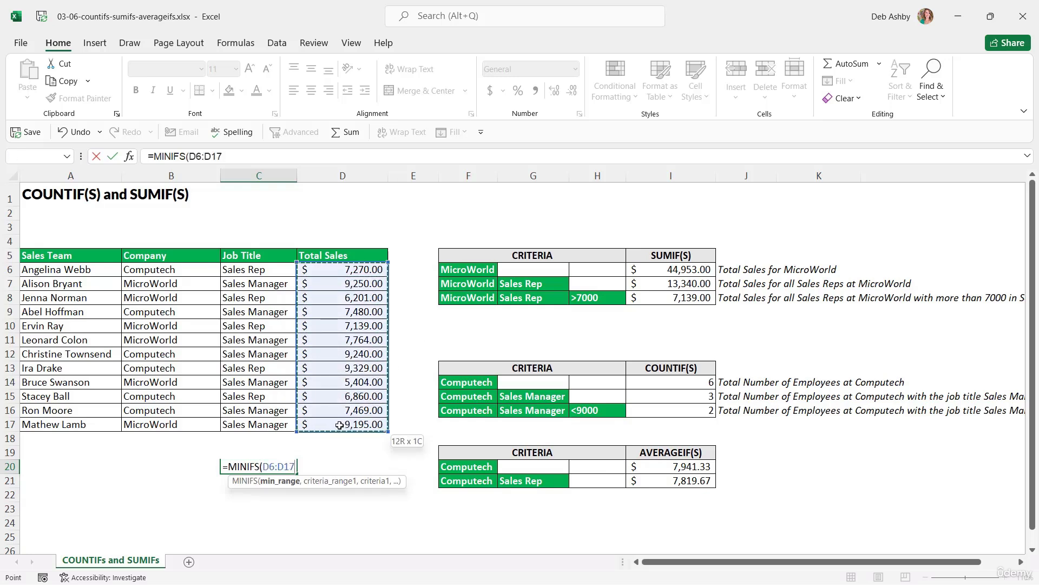
{"action": "type", "text": ","}
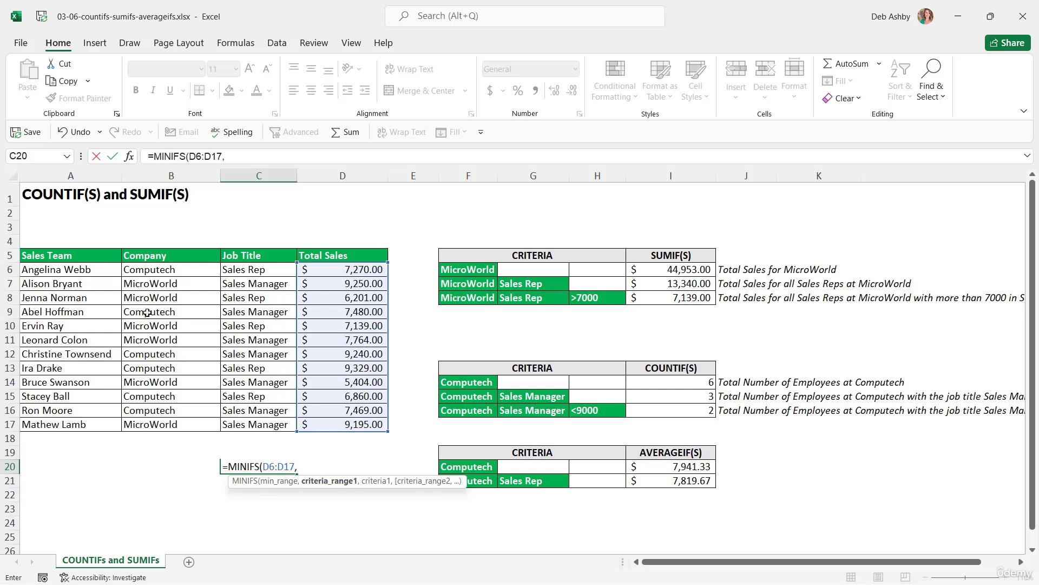
Complete the MINIFS formula in C20 with criteria range B6:B17 and criterion F14
{"action": "left_click_drag", "start_coordinate": [166, 269], "coordinate": [178, 424]}
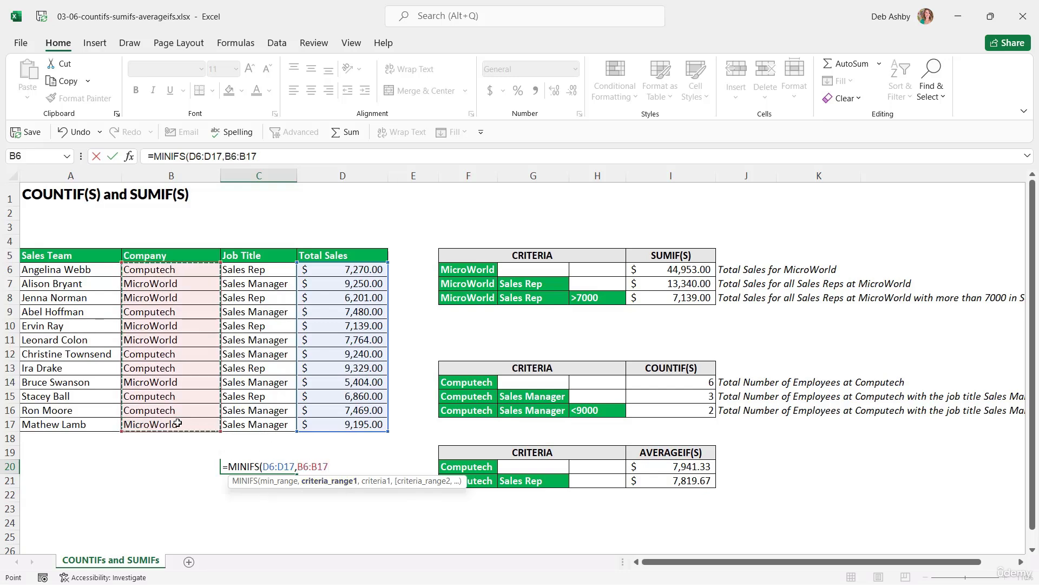
{"action": "type", "text": ","}
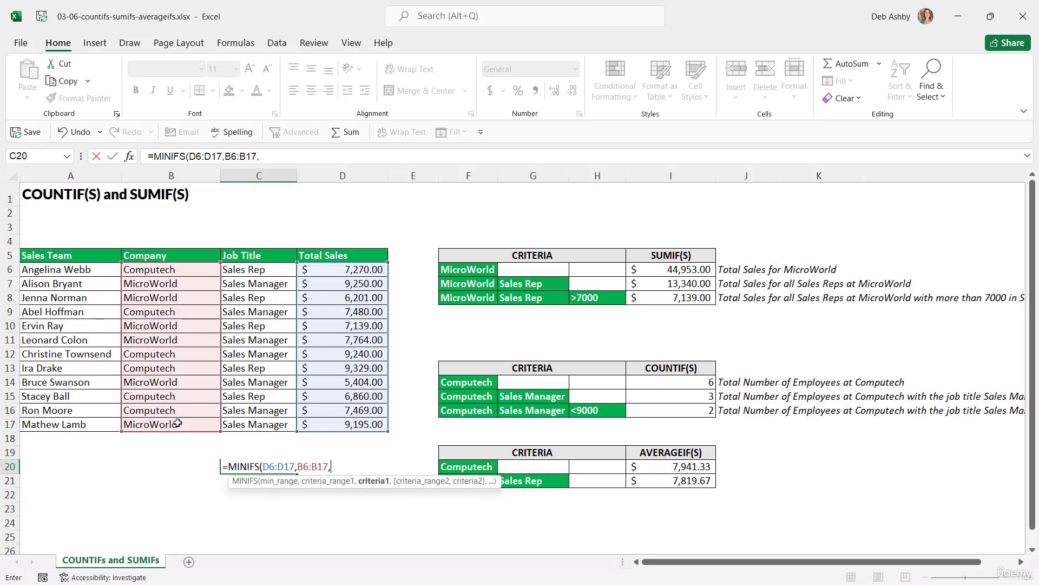
{"action": "left_click", "coordinate": [459, 383]}
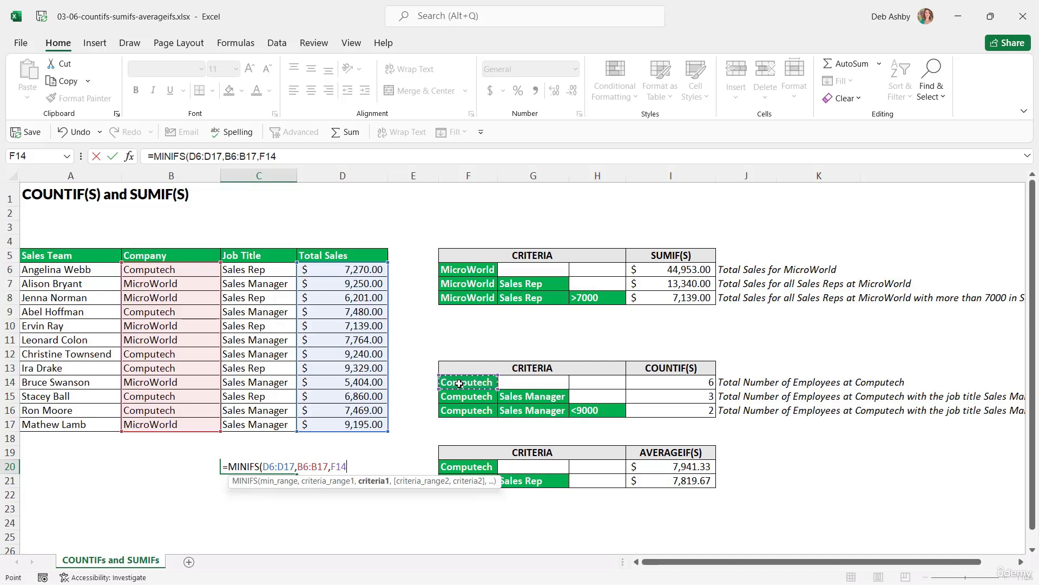
{"action": "type", "text": ")"}
{"action": "key", "text": "ctrl+Return"}
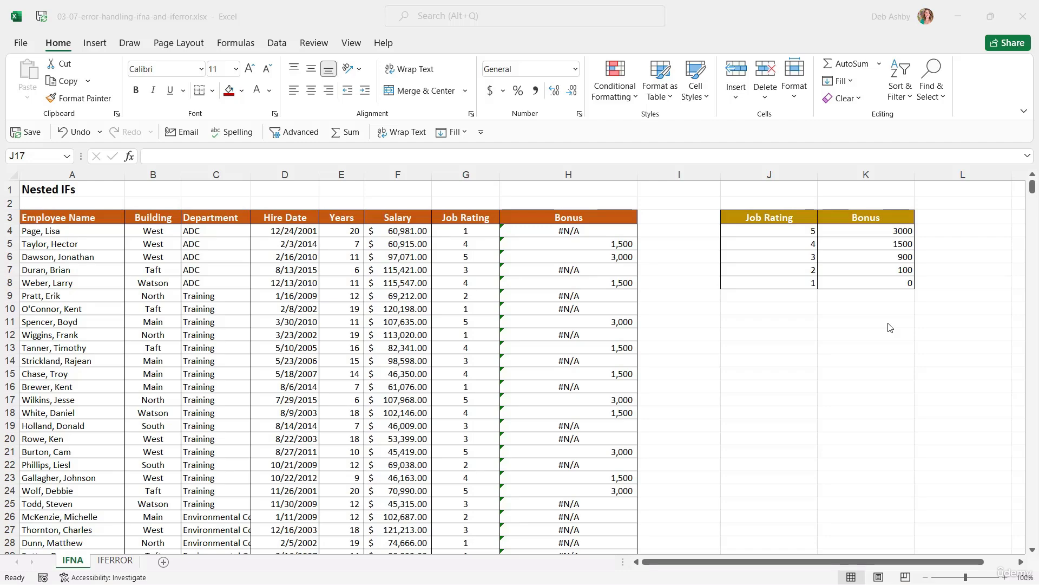
Examine the IFS formulas in Bonus cells H4, H5 and H6 on the IFNA sheet of the error-handling workbook
{"action": "left_click", "coordinate": [574, 231]}
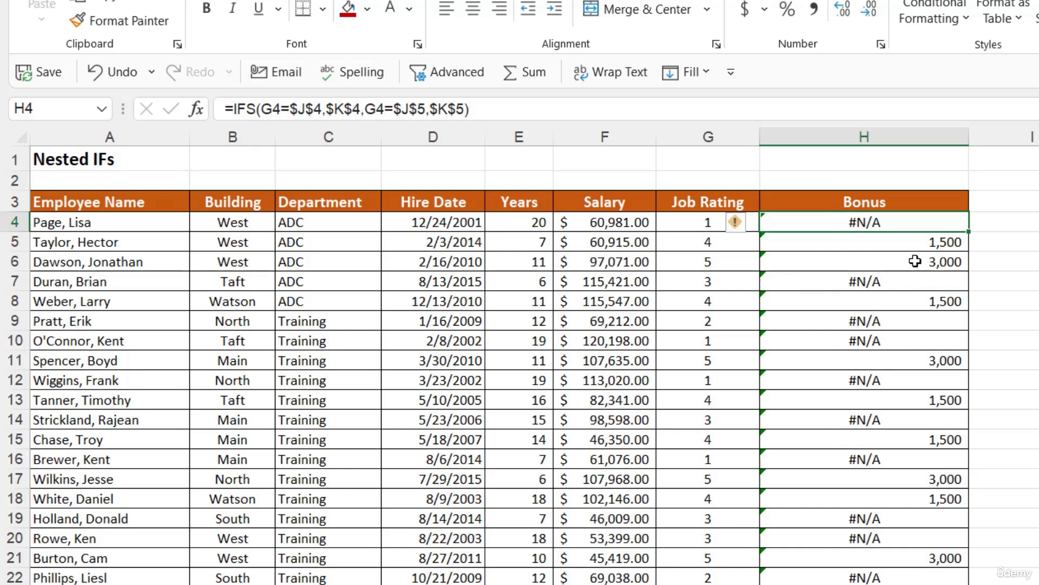
{"action": "left_click", "coordinate": [854, 245]}
{"action": "left_click", "coordinate": [840, 261]}
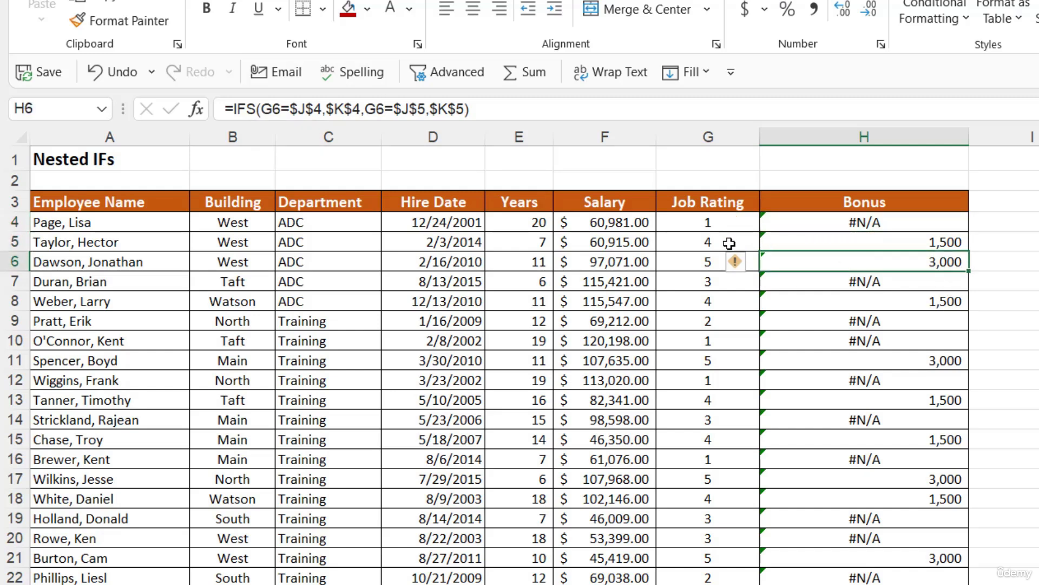
Compare the job ratings in G5:G6 with their bonuses, and inspect the Bonus formulas in H7, H9, H10, H12, H14 and H4
{"action": "left_click_drag", "start_coordinate": [698, 241], "coordinate": [702, 261]}
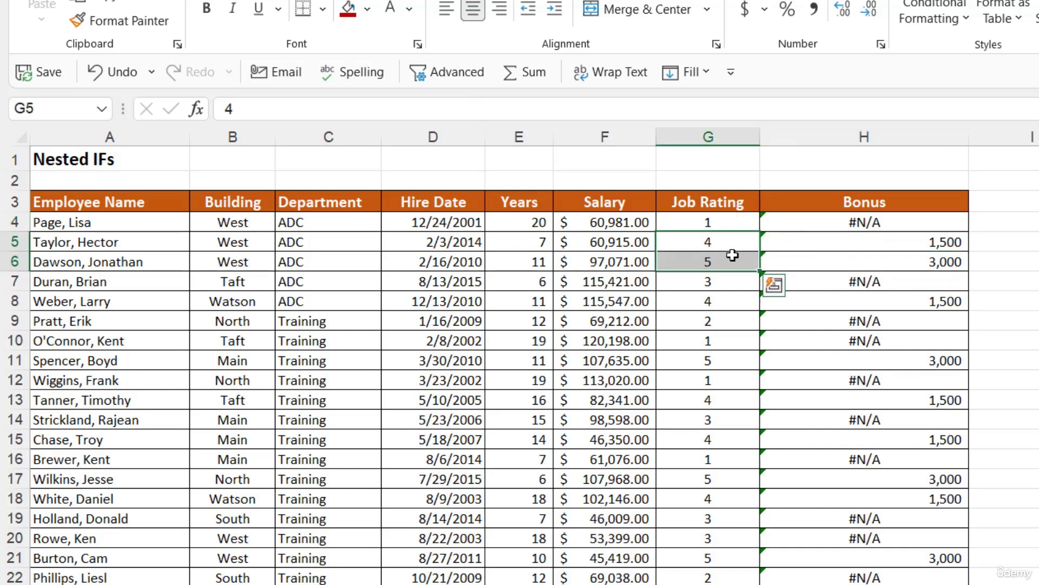
{"action": "left_click_drag", "start_coordinate": [912, 242], "coordinate": [899, 262]}
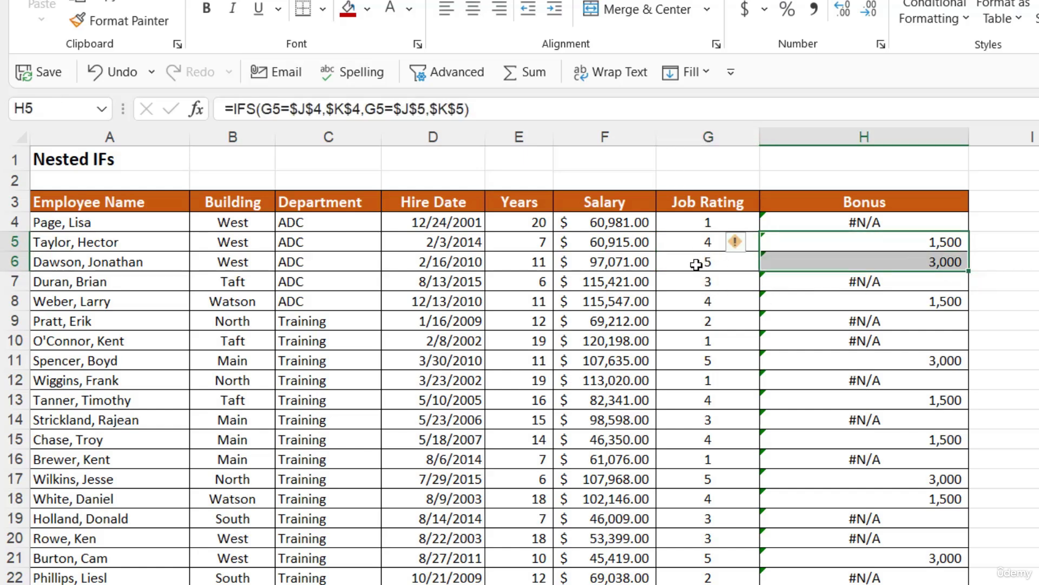
{"action": "left_click", "coordinate": [884, 285]}
{"action": "left_click", "coordinate": [887, 323]}
{"action": "left_click", "coordinate": [881, 340]}
{"action": "left_click", "coordinate": [865, 379]}
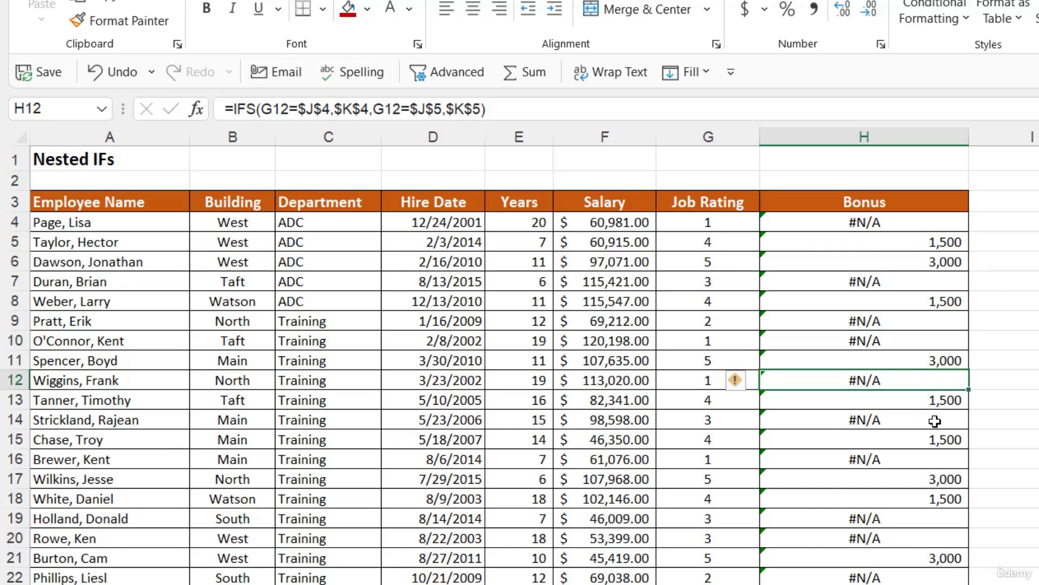
{"action": "left_click", "coordinate": [879, 418]}
{"action": "left_click", "coordinate": [866, 224]}
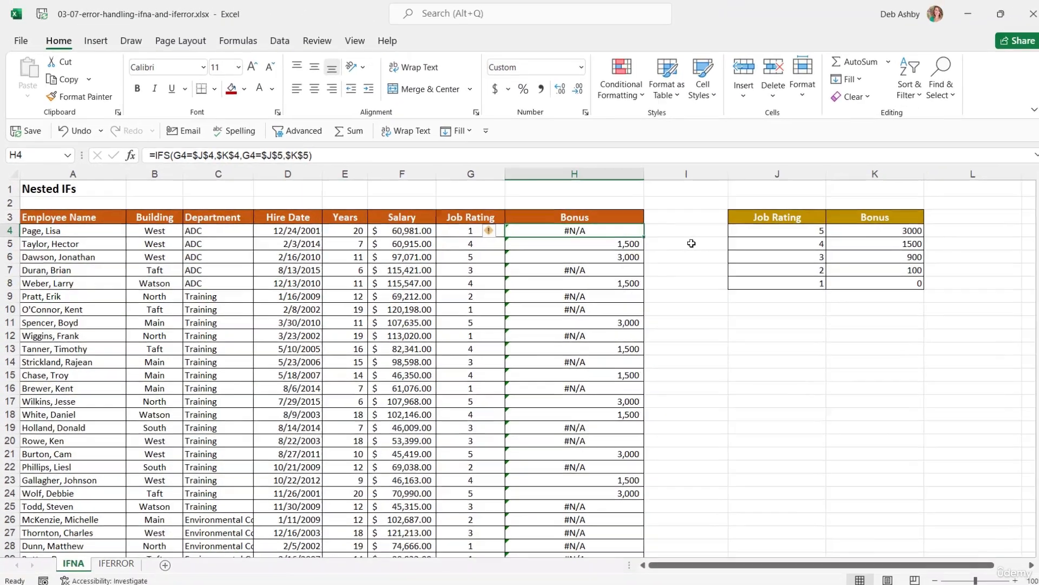
{"action": "left_click", "coordinate": [691, 243]}
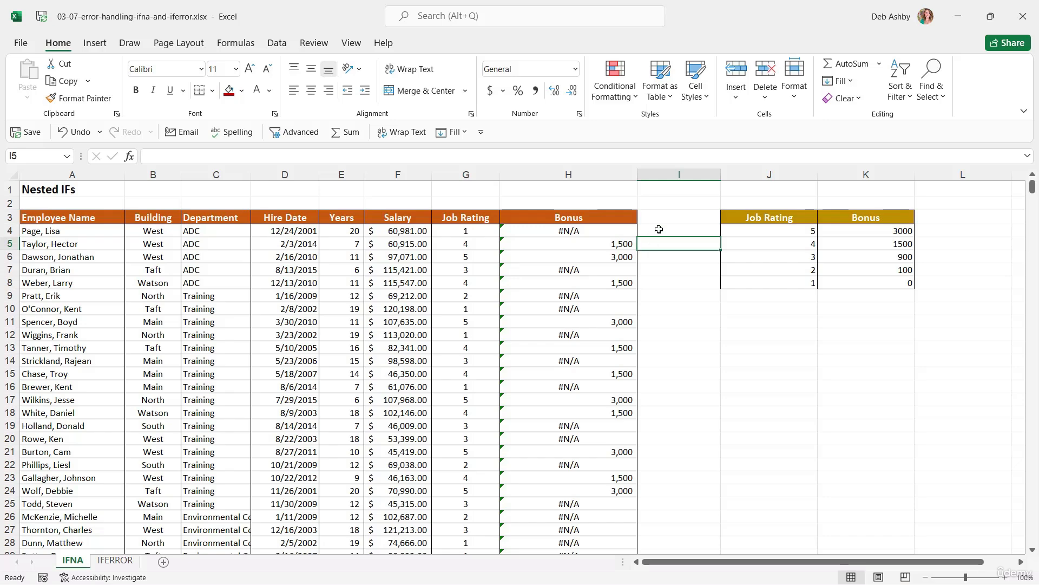
Read the description of the IFNA logical function and review the error cells H4, H7, H9 and H10 in the Bonus column
{"action": "left_click", "coordinate": [241, 44]}
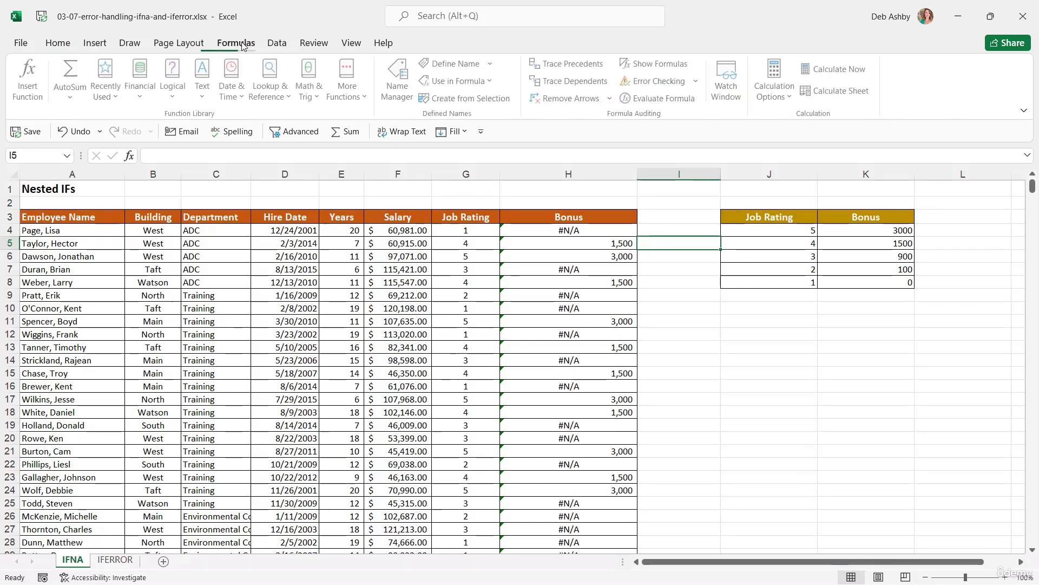
{"action": "left_click", "coordinate": [184, 96]}
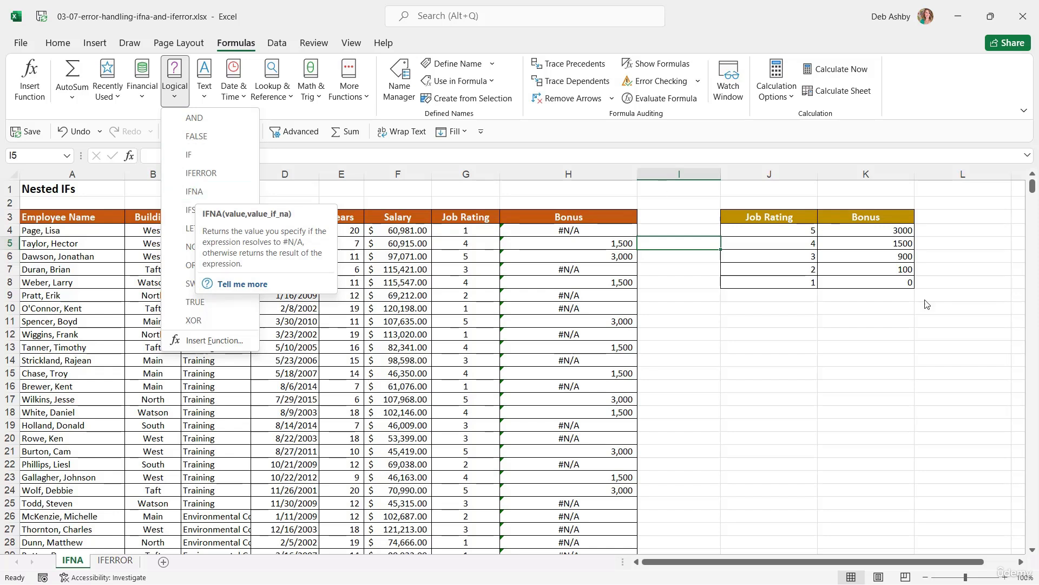
{"action": "left_click", "coordinate": [764, 335]}
{"action": "left_click", "coordinate": [763, 334]}
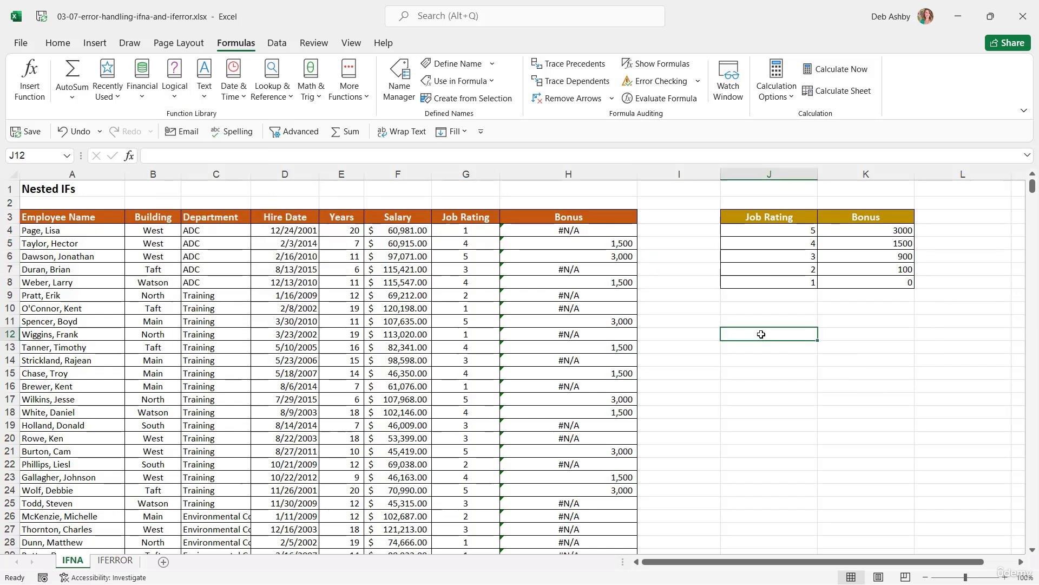
{"action": "left_click", "coordinate": [577, 230]}
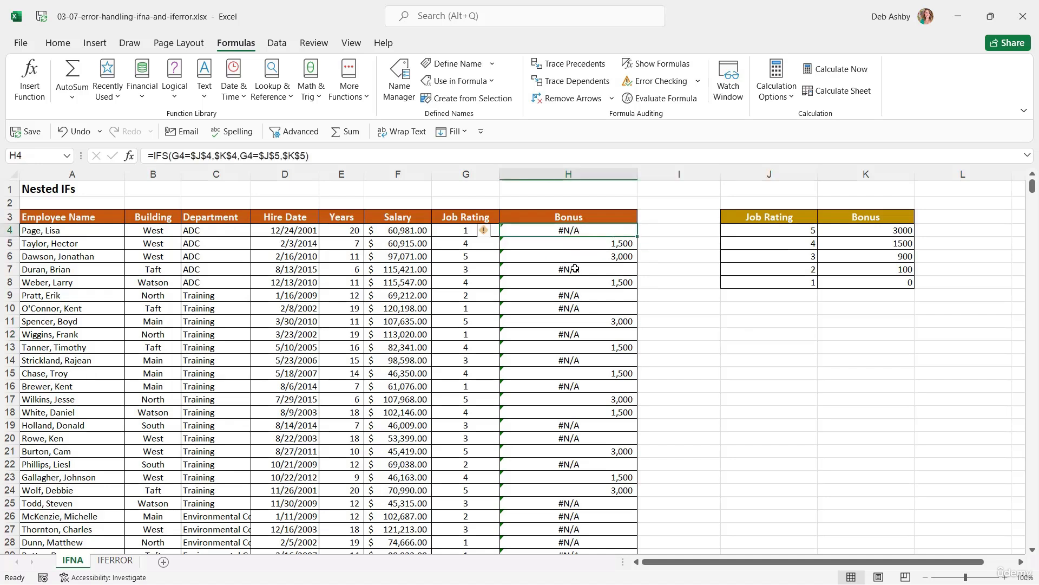
{"action": "left_click", "coordinate": [568, 270]}
{"action": "left_click", "coordinate": [568, 295]}
{"action": "left_click", "coordinate": [568, 308]}
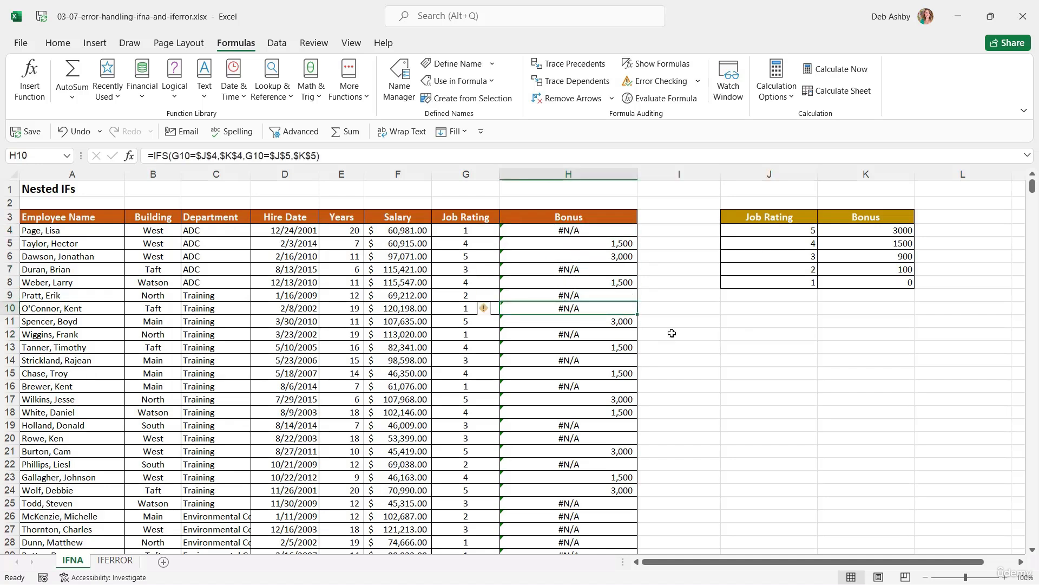
Wrap the IFS formula in Bonus cell H4 in an IFNA function that returns "No Bonus" for #N/A
{"action": "left_click", "coordinate": [574, 230]}
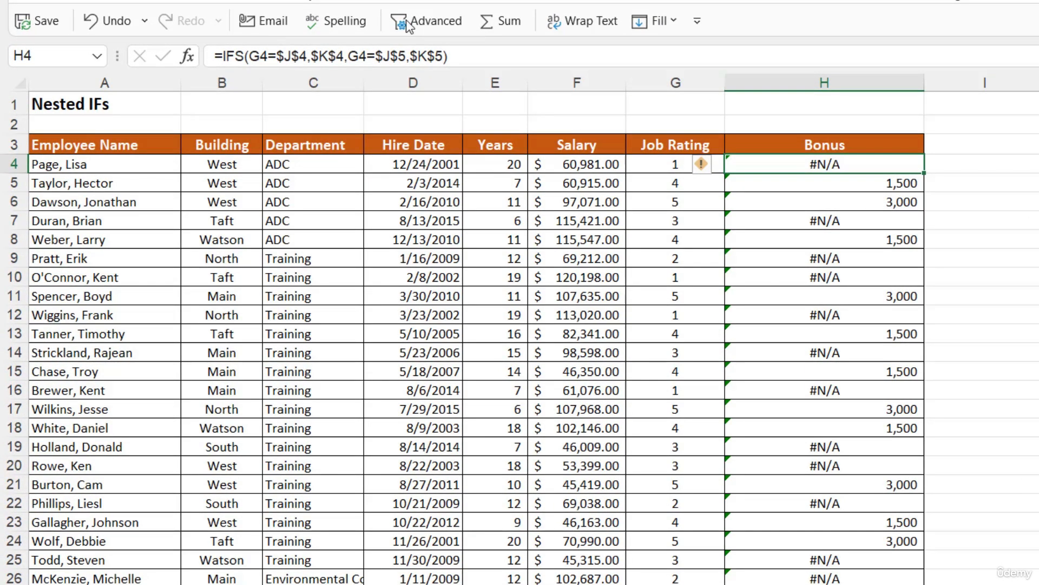
{"action": "left_click", "coordinate": [223, 55]}
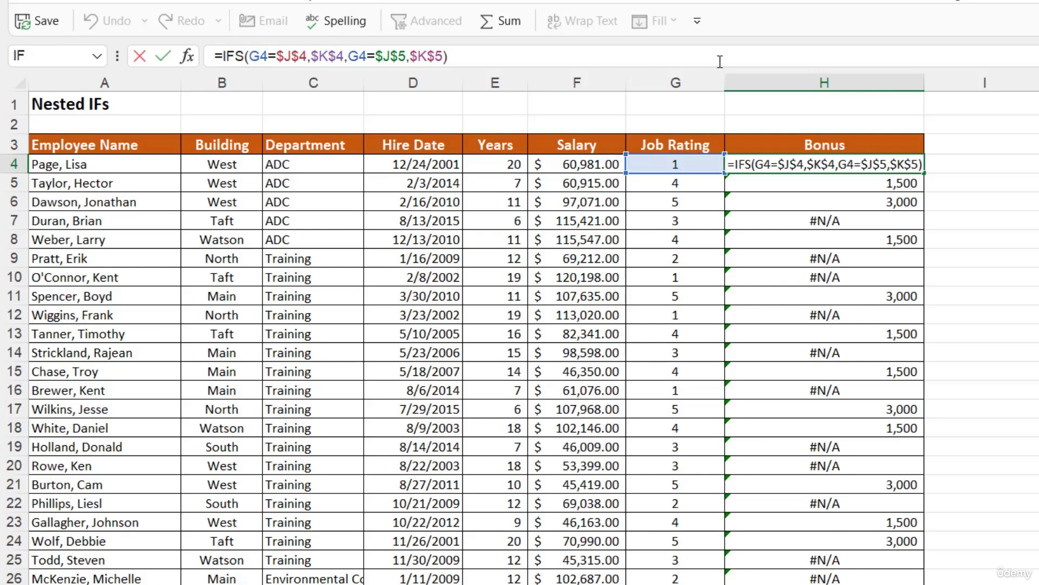
{"action": "type", "text": "IFNA"}
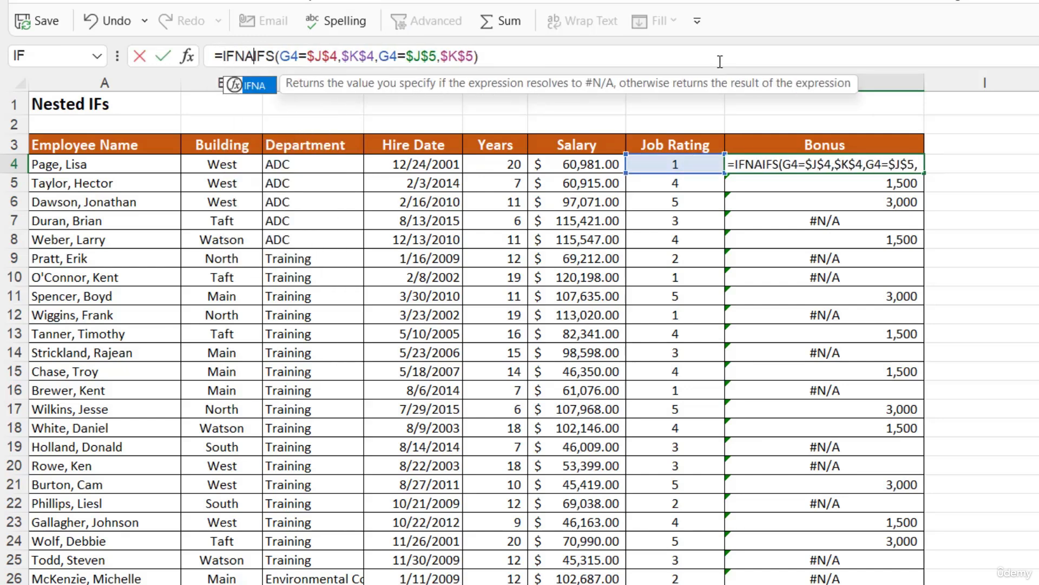
{"action": "type", "text": "("}
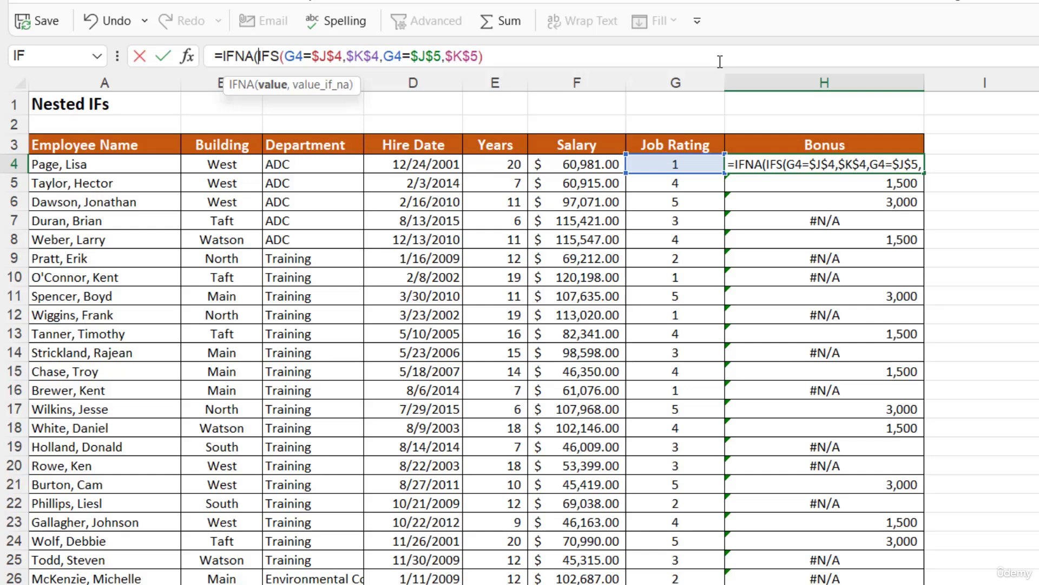
{"action": "left_click", "coordinate": [503, 57]}
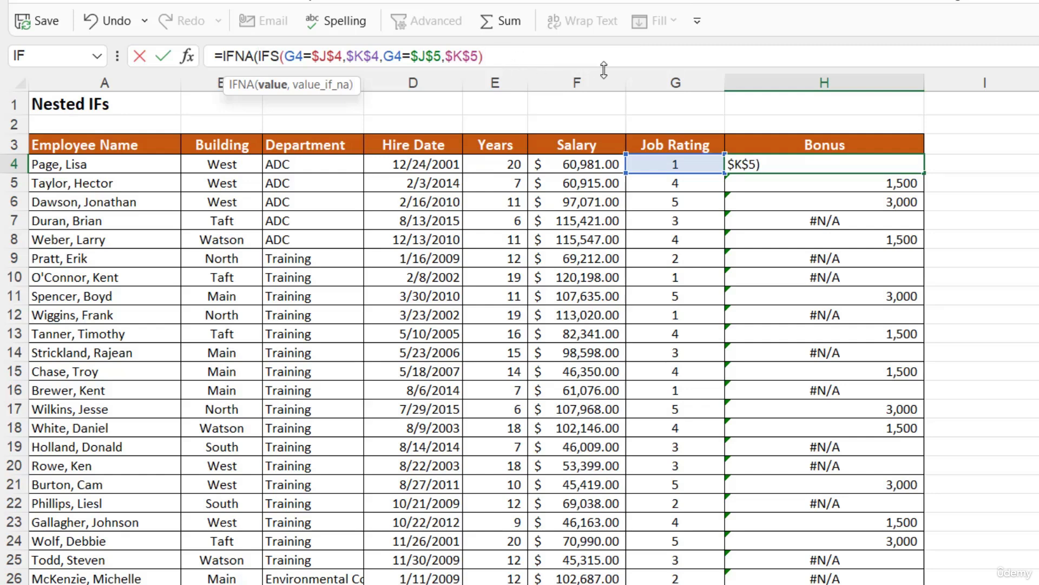
{"action": "type", "text": ","}
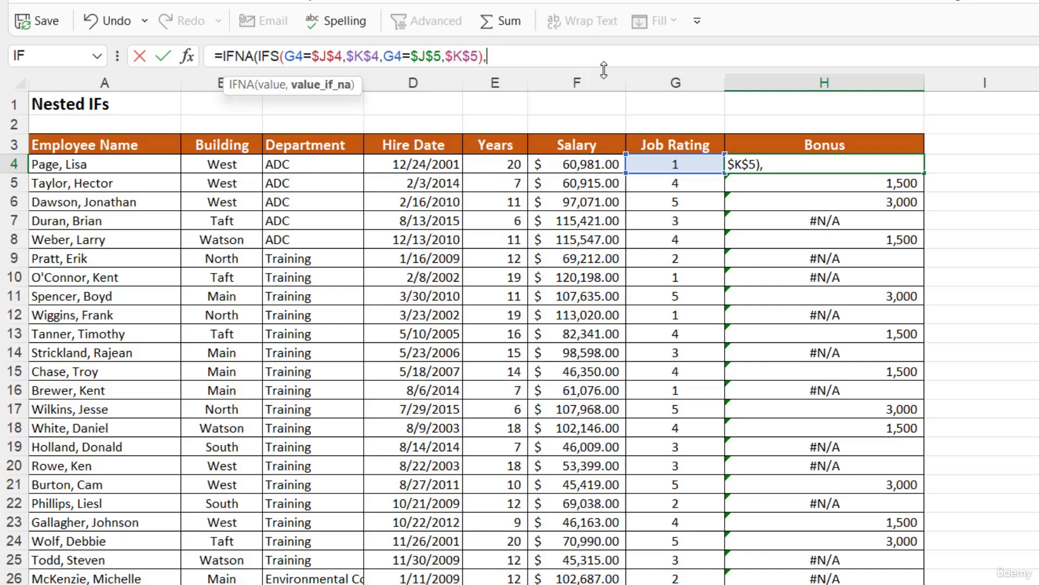
{"action": "type", "text": "\"No Bonus\""}
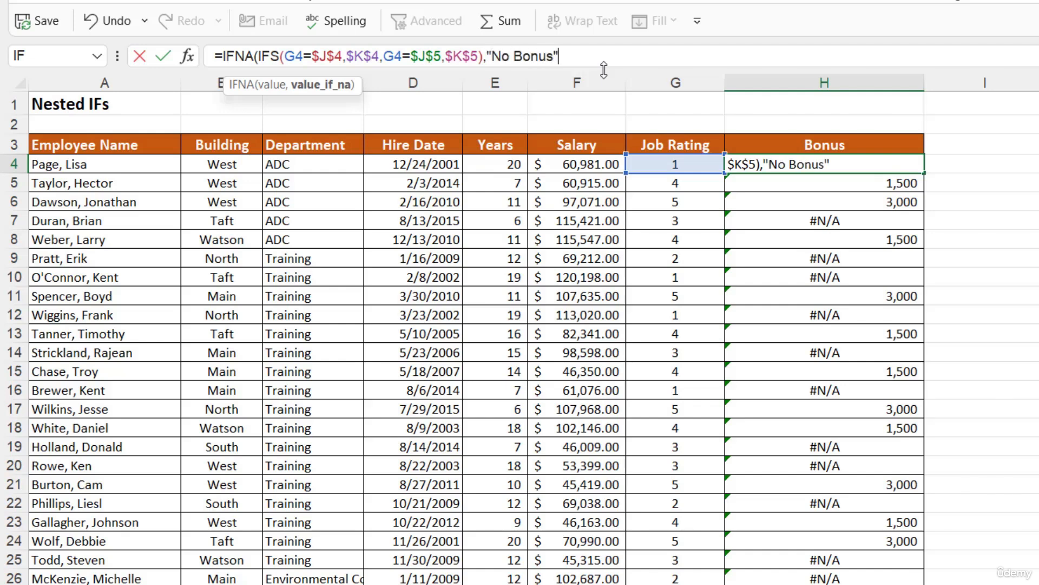
{"action": "type", "text": ")"}
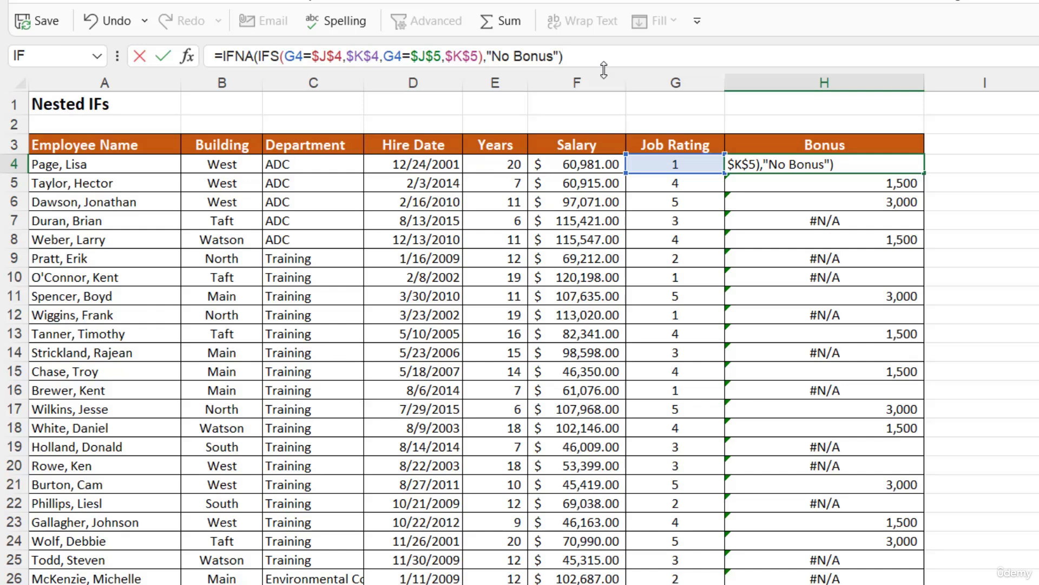
{"action": "key", "text": "Return"}
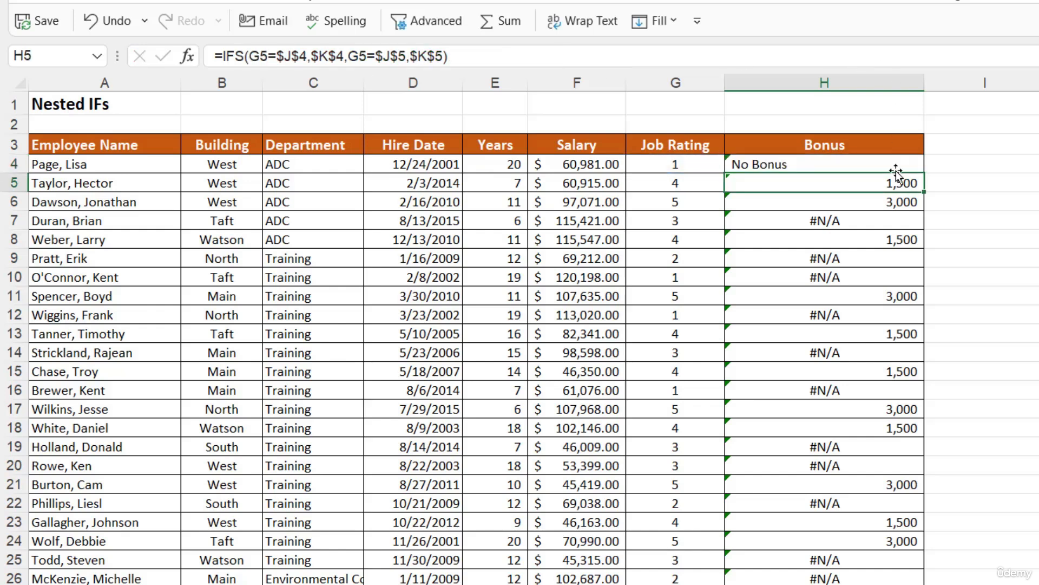
Copy the IFNA formula from H4 down the rest of the Bonus column
{"action": "left_click", "coordinate": [893, 165]}
{"action": "key", "text": "ctrl+c"}
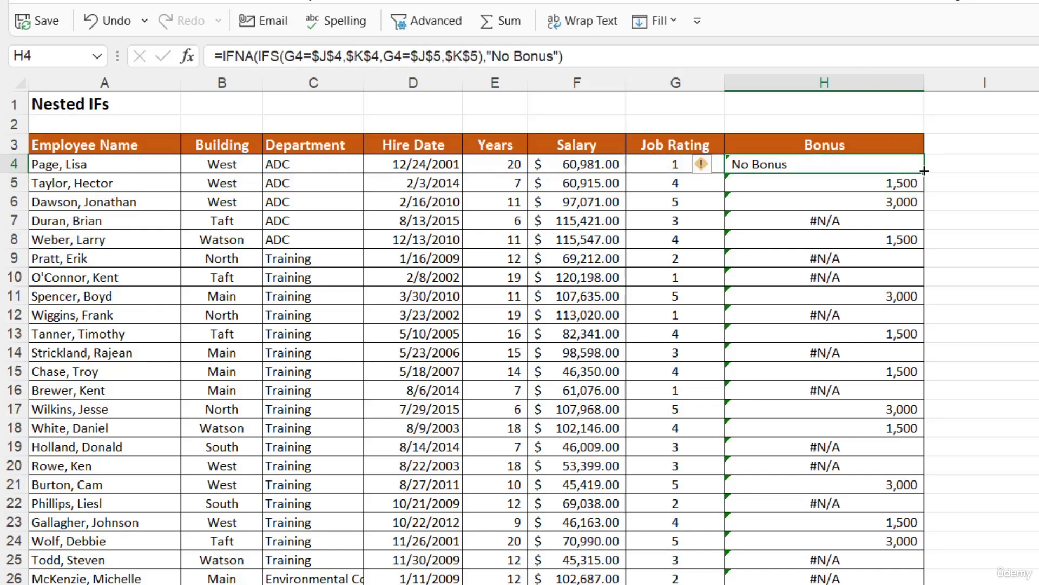
{"action": "key", "text": "ctrl+shift+Down"}
{"action": "key", "text": "ctrl+v"}
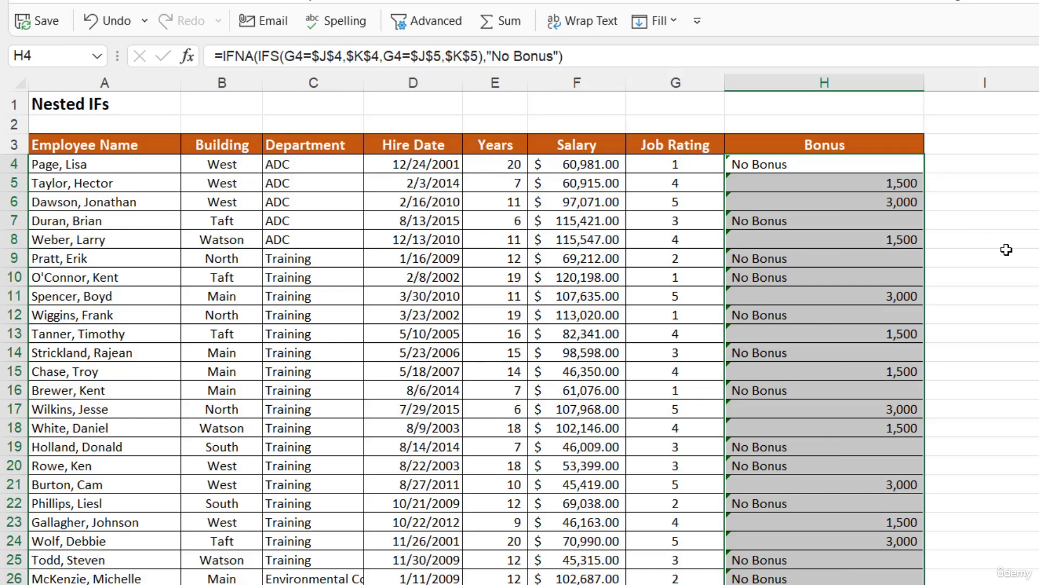
{"action": "left_click", "coordinate": [996, 253]}
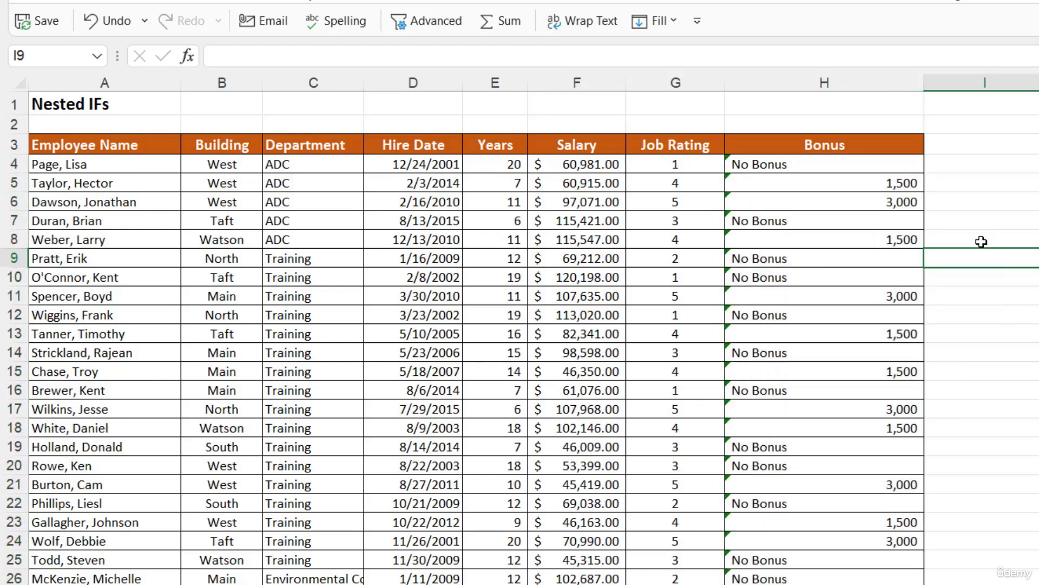
Check the copied IFNA formulas in the No Bonus cells of the Bonus column, such as H4, H7, H10 and H14
{"action": "left_click", "coordinate": [827, 165]}
{"action": "left_click", "coordinate": [820, 220]}
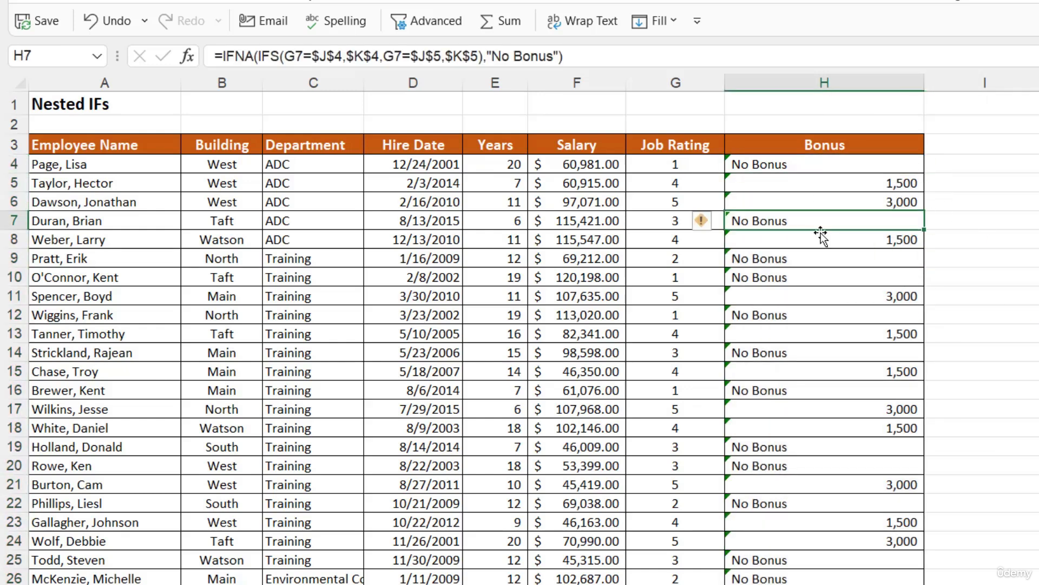
{"action": "left_click", "coordinate": [821, 261]}
{"action": "left_click", "coordinate": [821, 277]}
{"action": "left_click", "coordinate": [822, 313]}
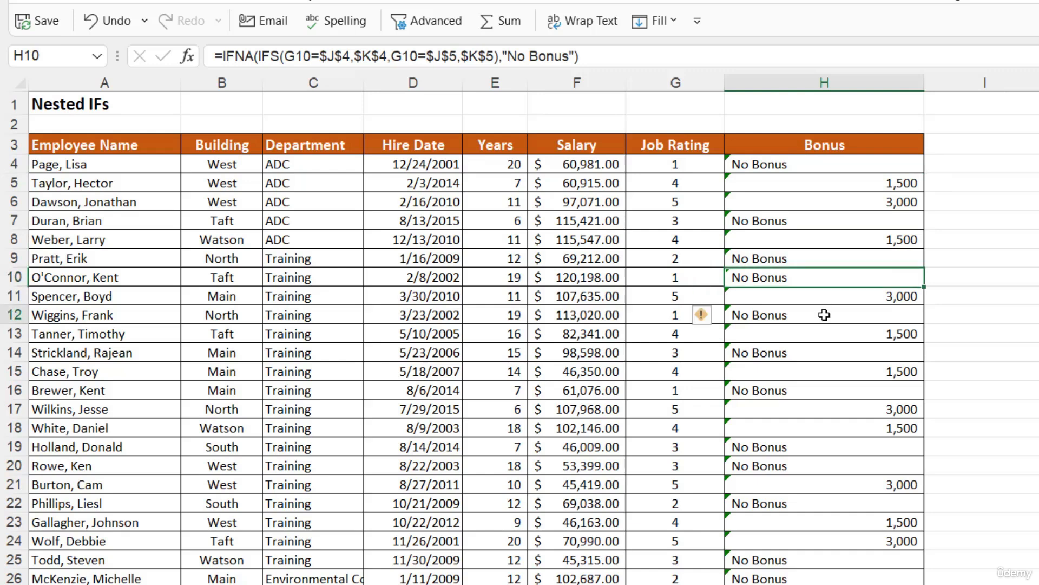
{"action": "left_click", "coordinate": [824, 350]}
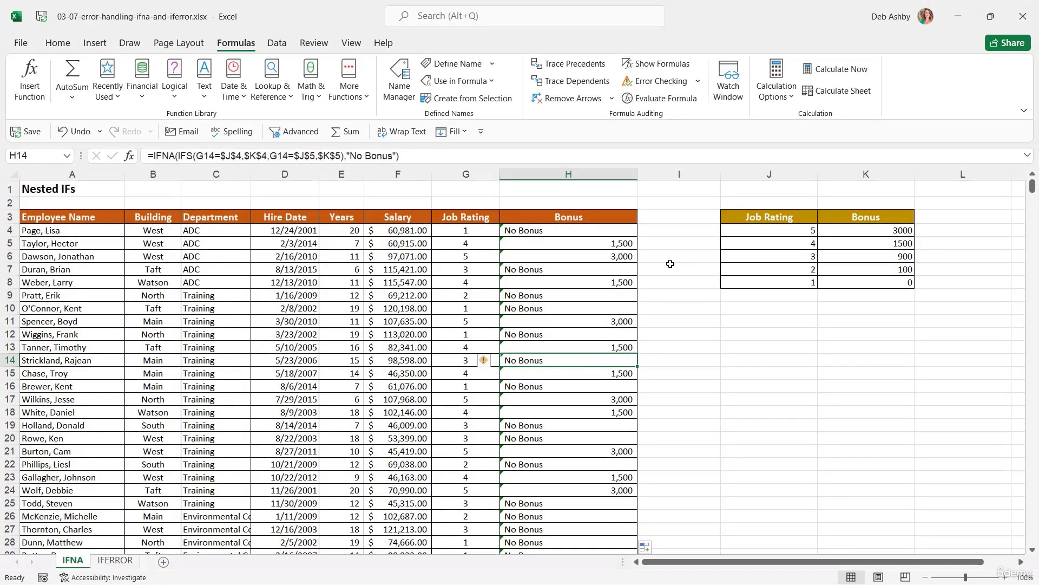
{"action": "left_click", "coordinate": [570, 232]}
{"action": "left_click", "coordinate": [572, 271]}
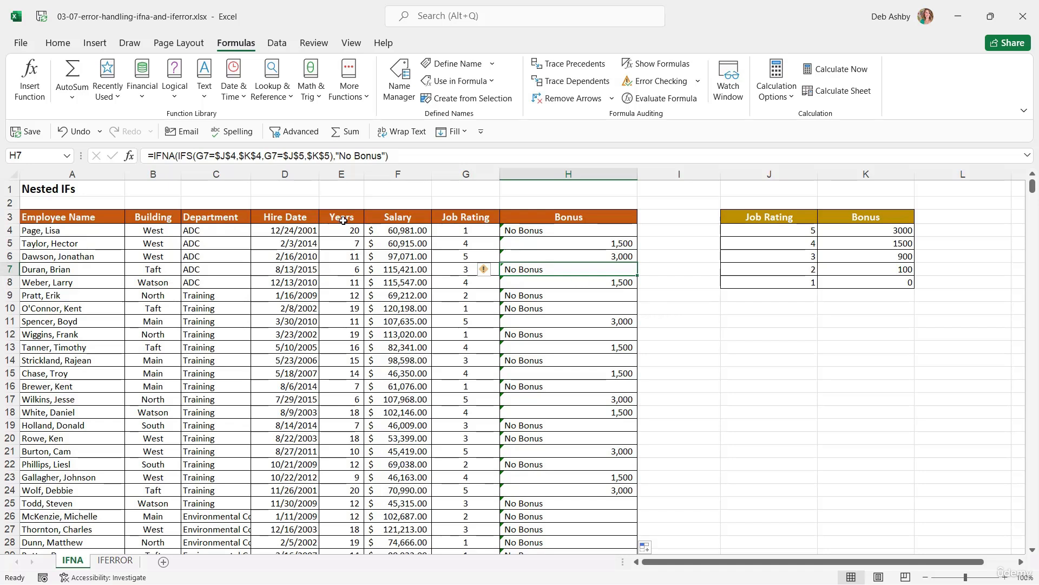
Switch to the IFERROR sheet and examine the IFS formula in Day cell C11
{"action": "left_click", "coordinate": [128, 563]}
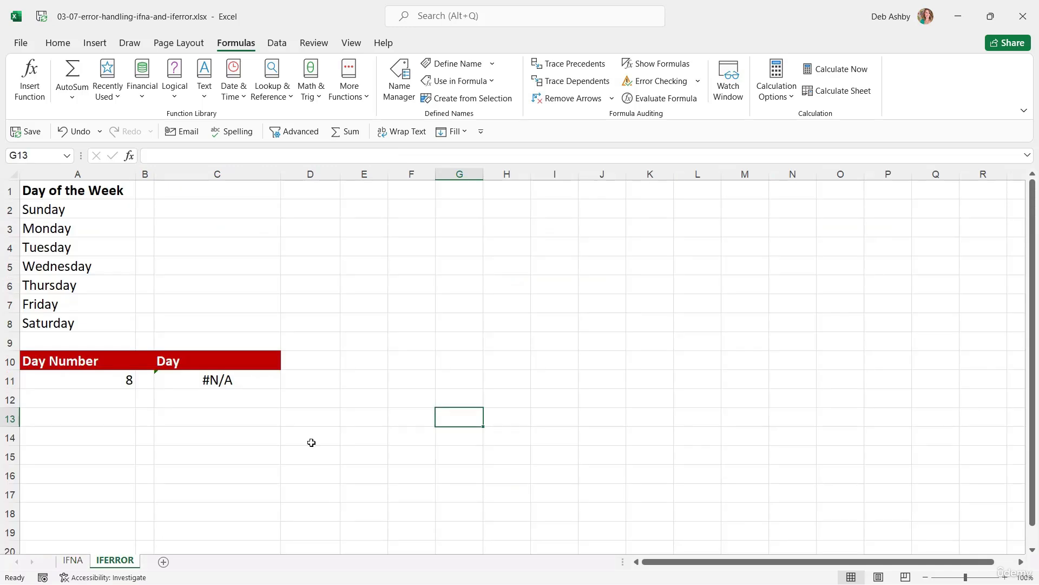
{"action": "left_click", "coordinate": [449, 309]}
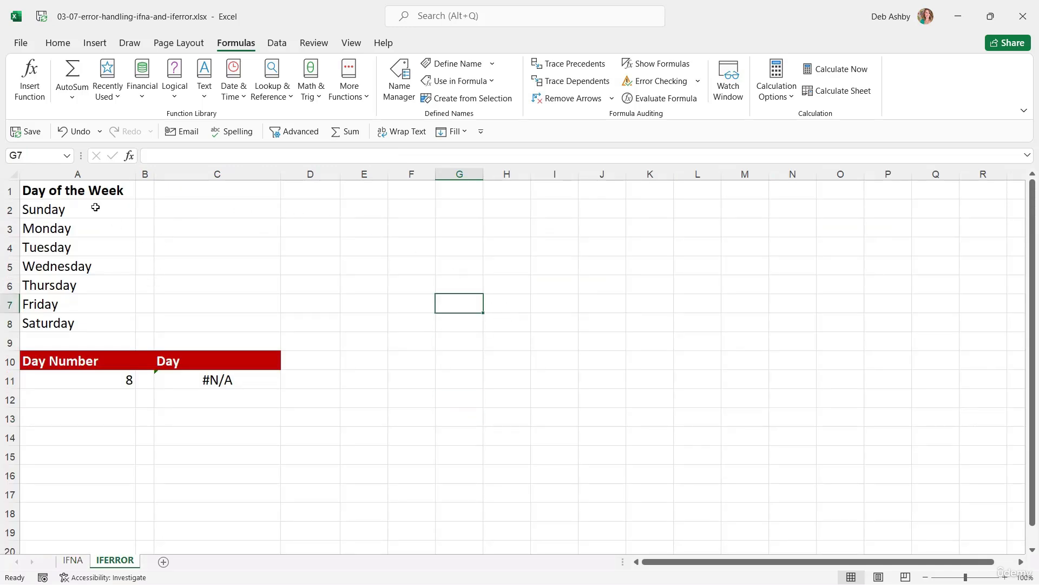
{"action": "left_click", "coordinate": [211, 382]}
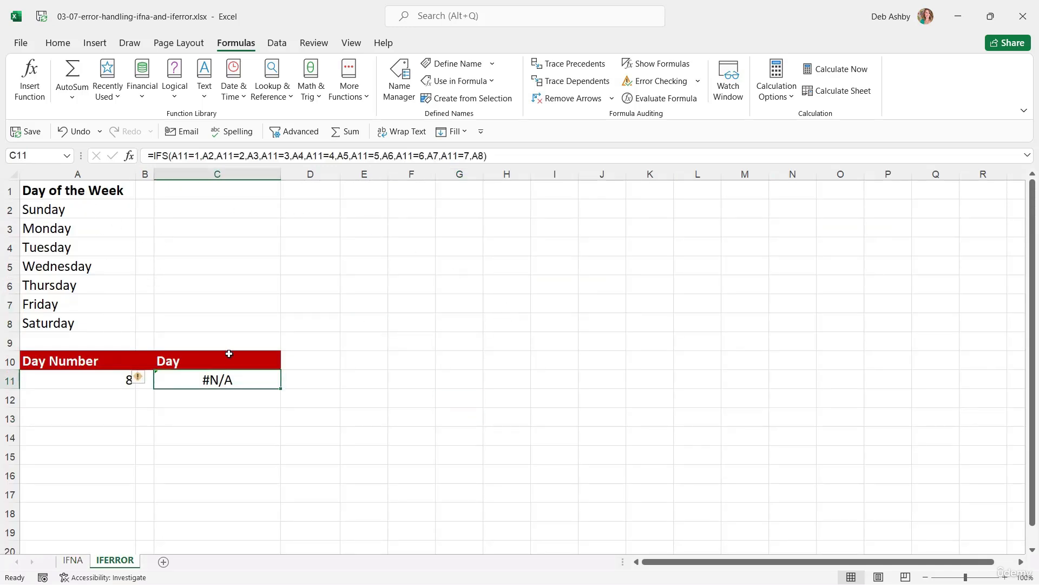
Test the Day formula by setting the Day Number in A11 to 6, and then restore it to 8
{"action": "left_click", "coordinate": [116, 379]}
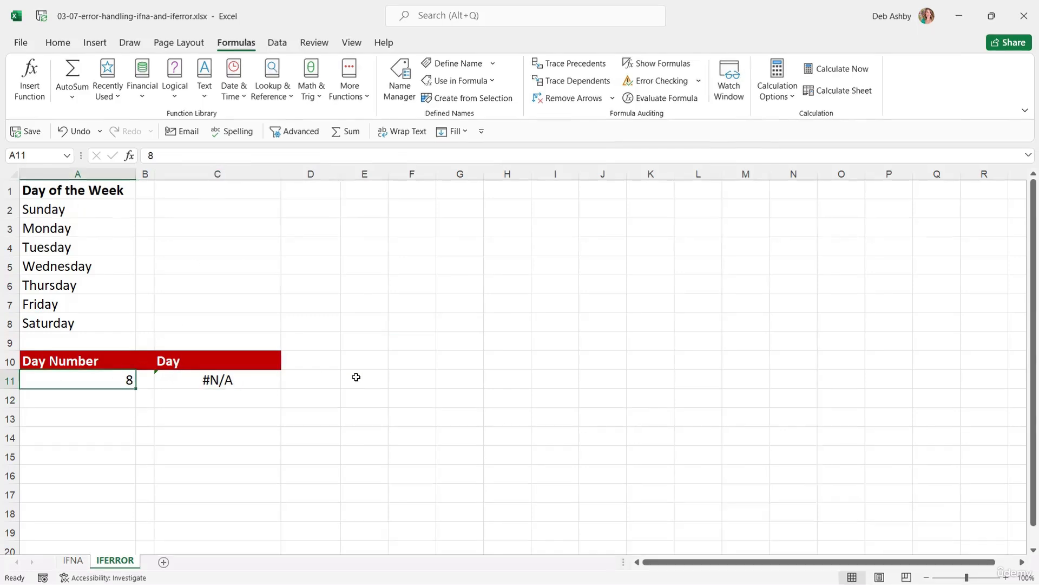
{"action": "type", "text": "6"}
{"action": "key", "text": "Return"}
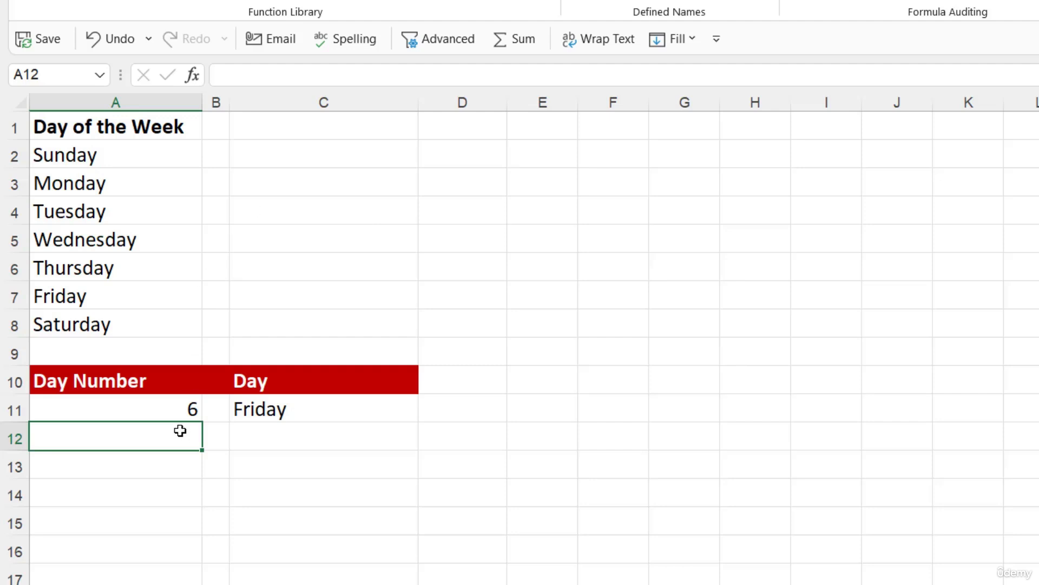
{"action": "left_click", "coordinate": [168, 409]}
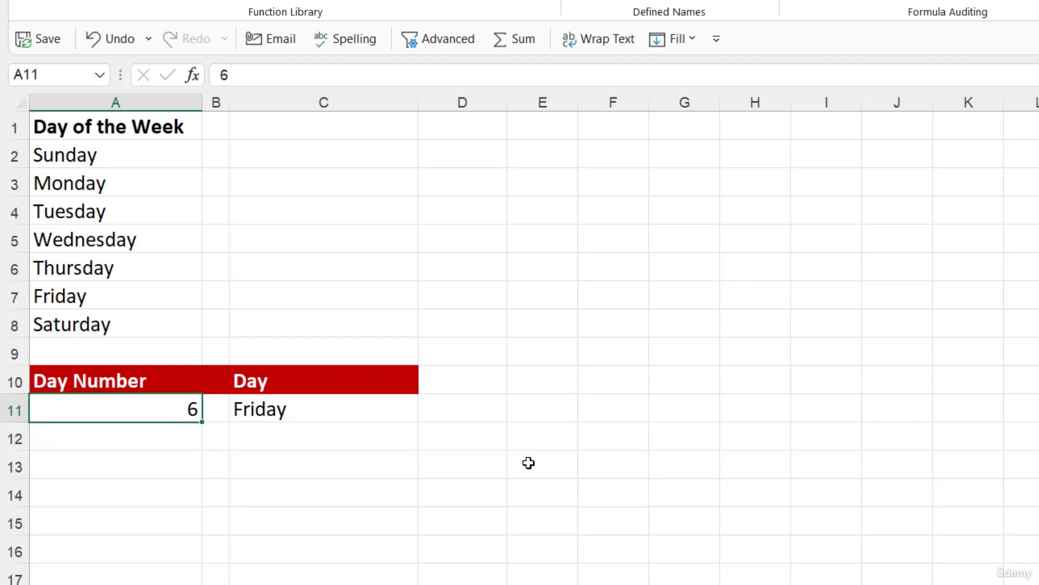
{"action": "type", "text": "8"}
{"action": "key", "text": "Return"}
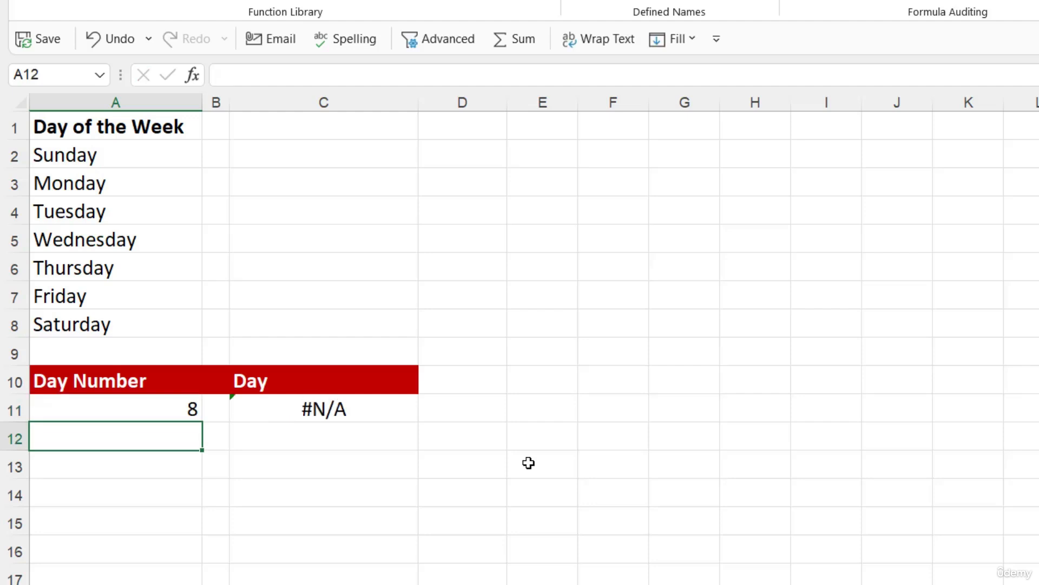
Insert an IFERROR function around the start of the existing IFS formula in Day cell C11
{"action": "left_click", "coordinate": [321, 417]}
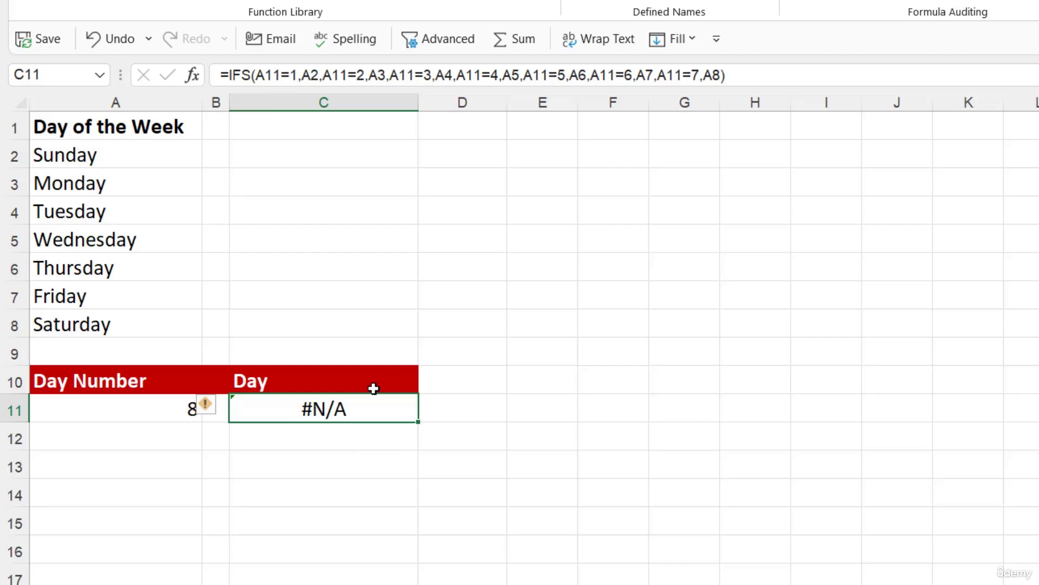
{"action": "left_click", "coordinate": [229, 75]}
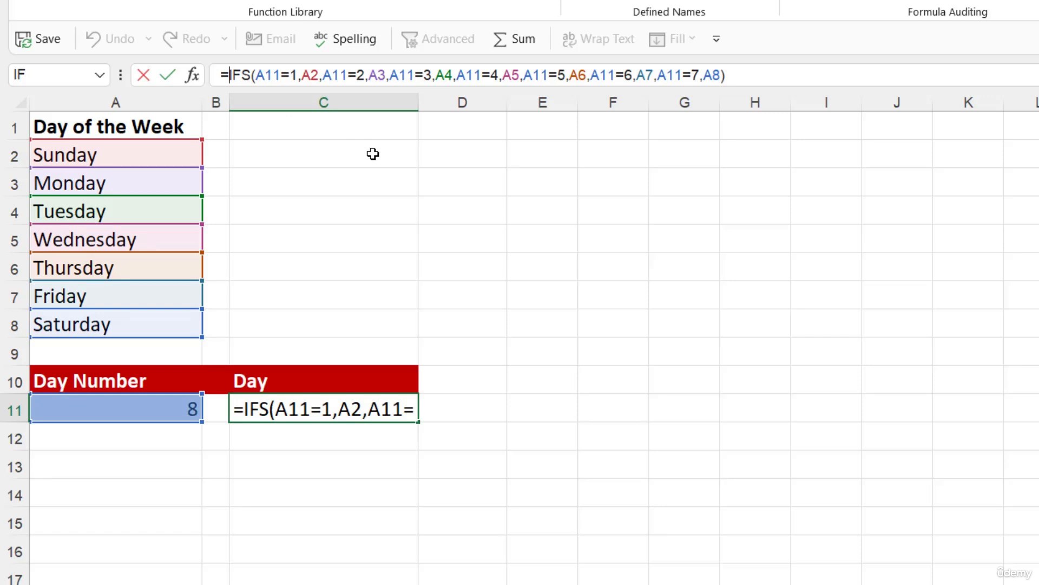
{"action": "type", "text": "IFE"}
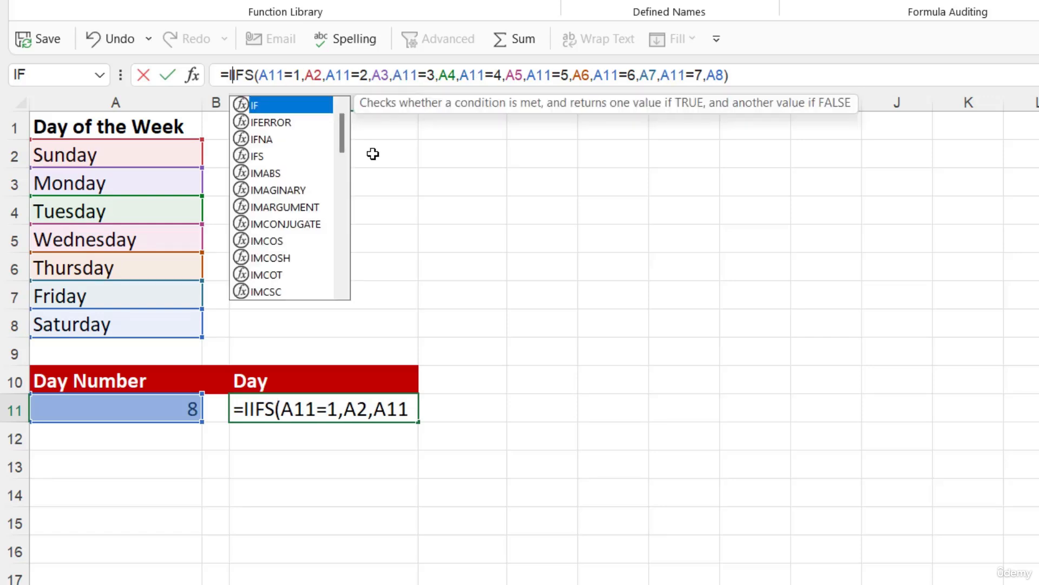
{"action": "type", "text": "RR"}
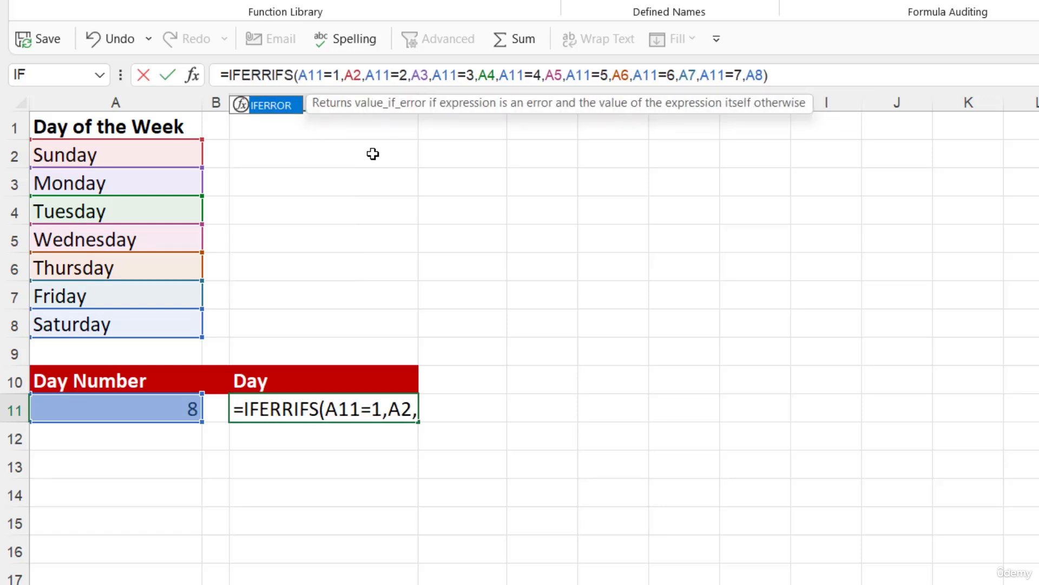
{"action": "type", "text": "OR("}
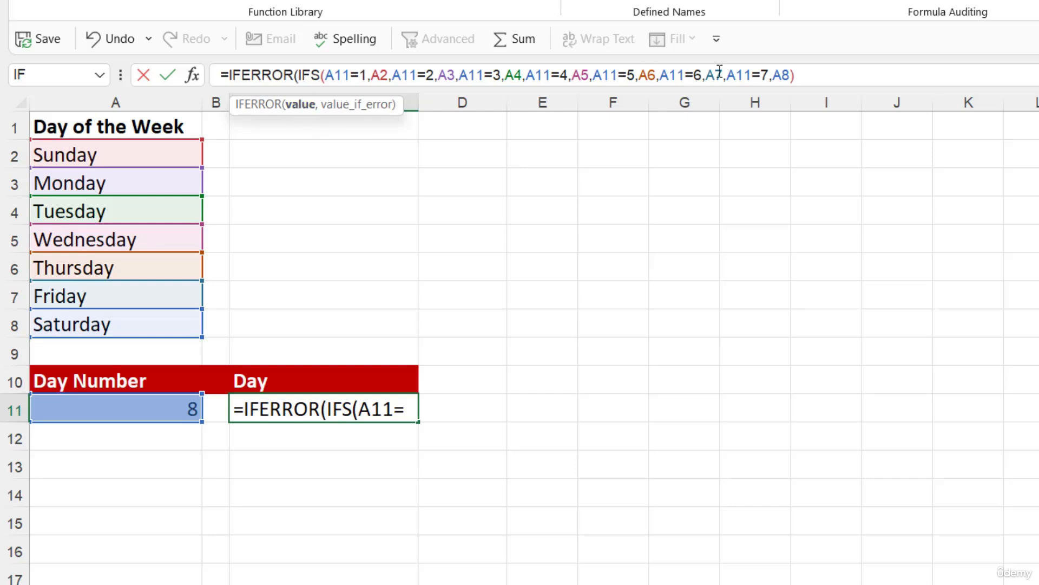
Complete the IFERROR formula in C11 with "Please enter a number between 1 and 7" as the value_if_error text
{"action": "left_click", "coordinate": [801, 71]}
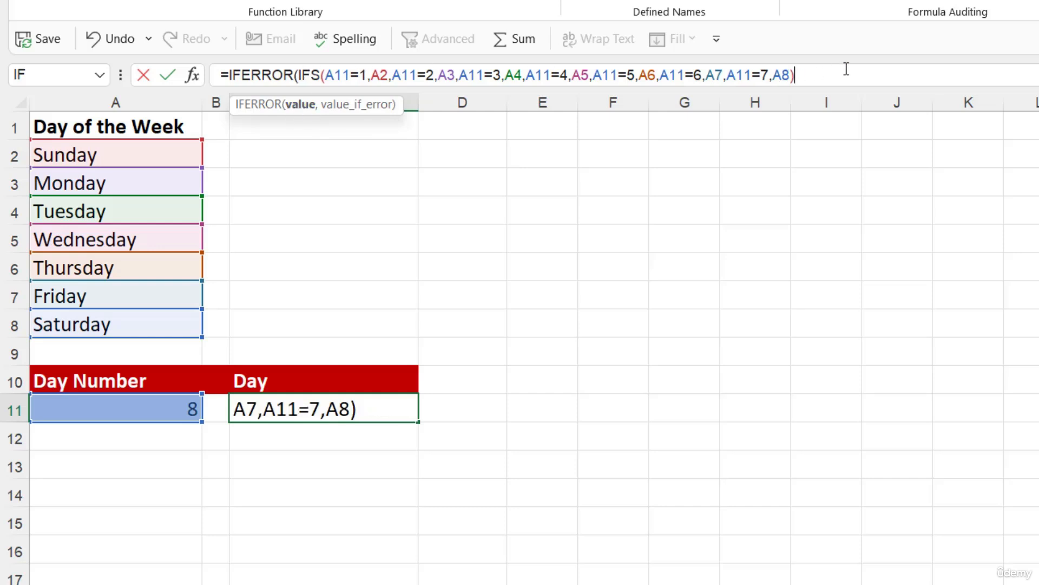
{"action": "type", "text": ","}
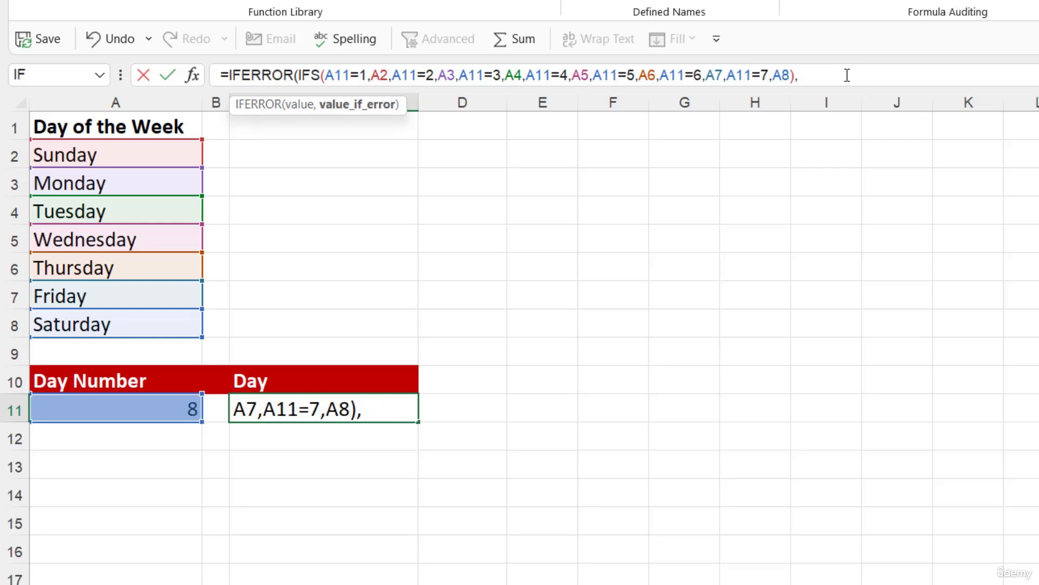
{"action": "type", "text": "\"Please enter "}
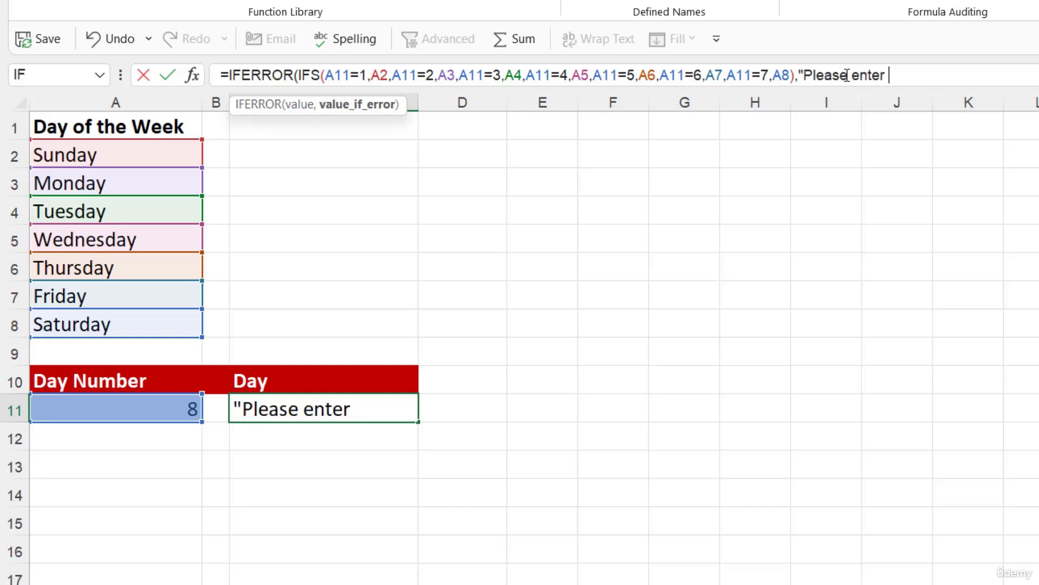
{"action": "type", "text": "a number bet"}
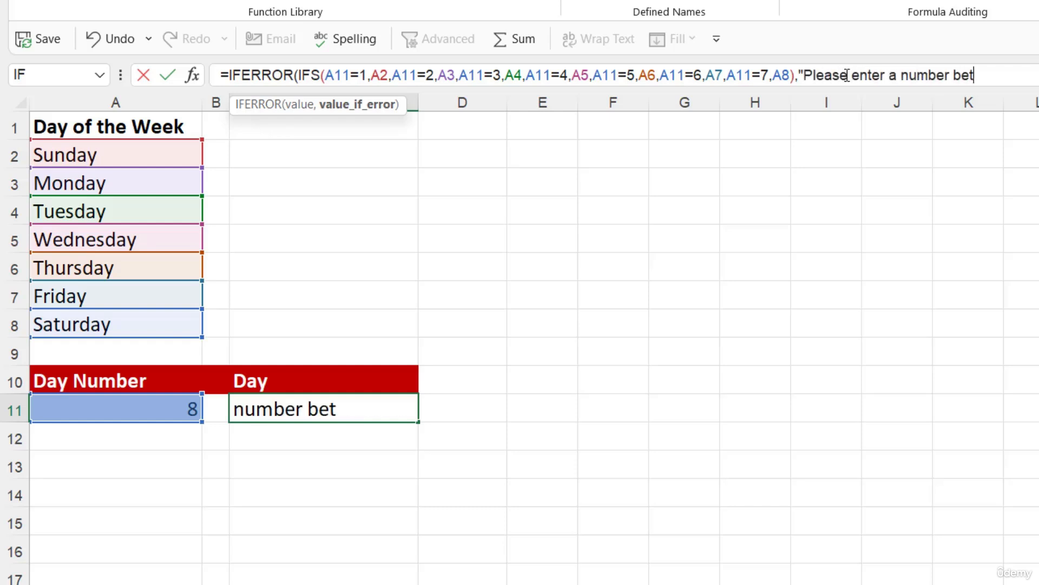
{"action": "type", "text": "ween "}
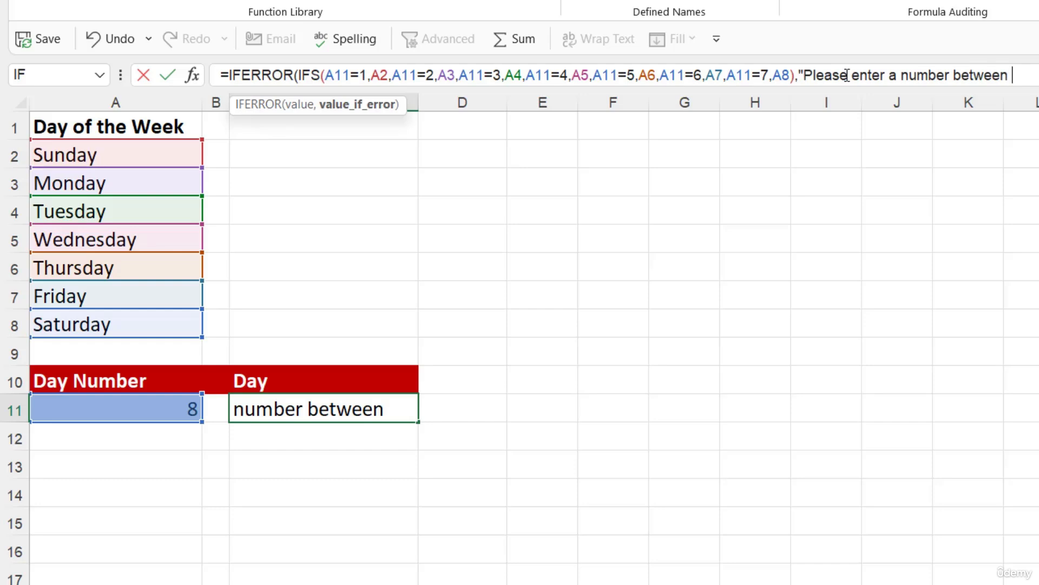
{"action": "type", "text": "1 and 7"}
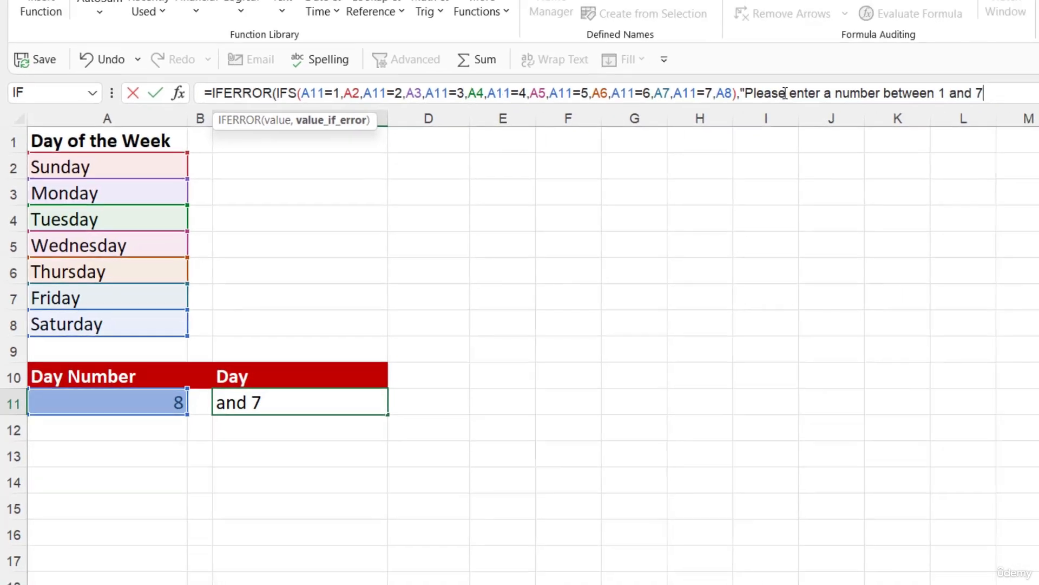
{"action": "type", "text": "\""}
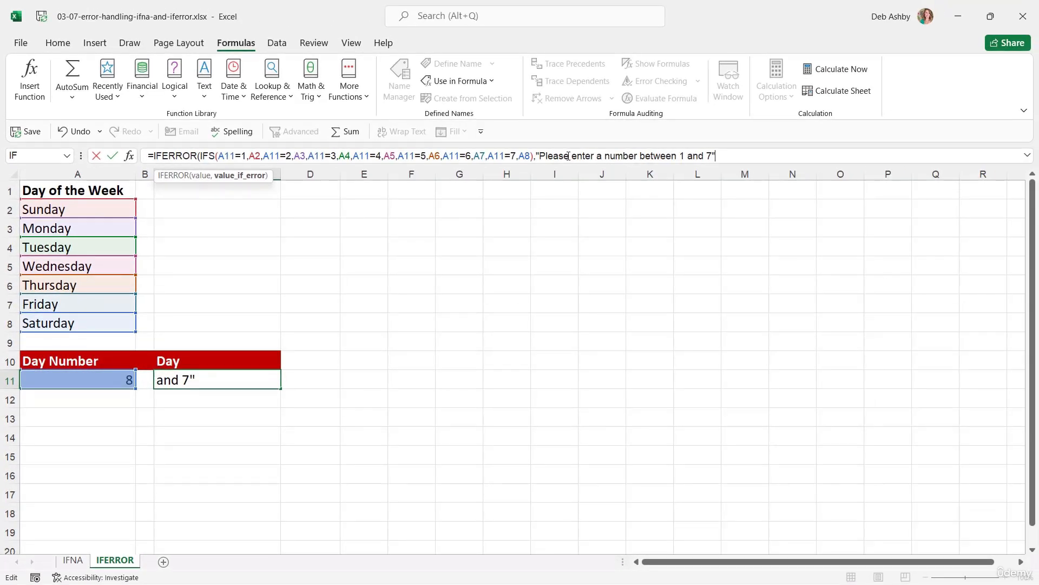
{"action": "type", "text": ")"}
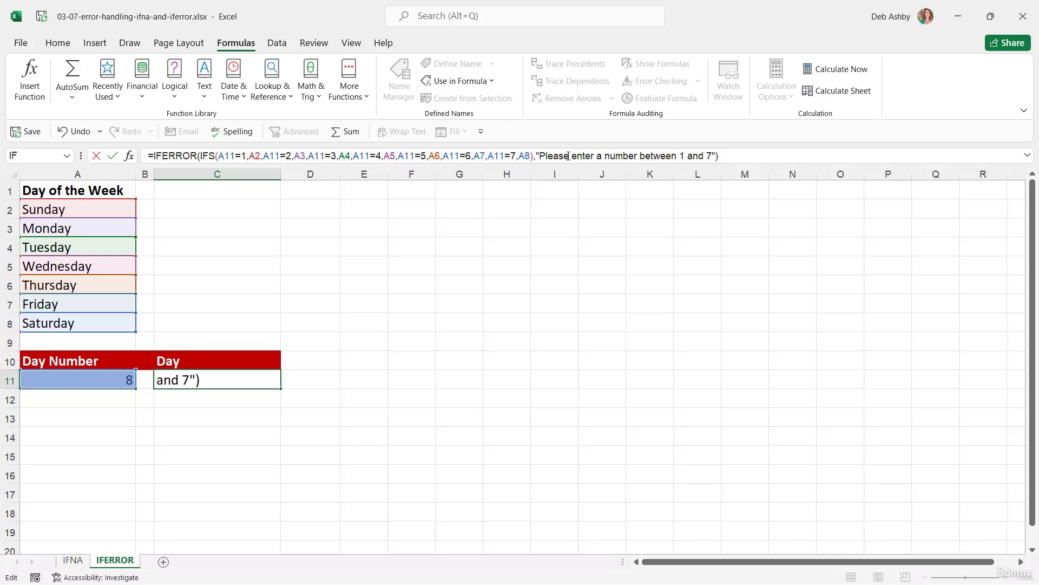
{"action": "key", "text": "Return"}
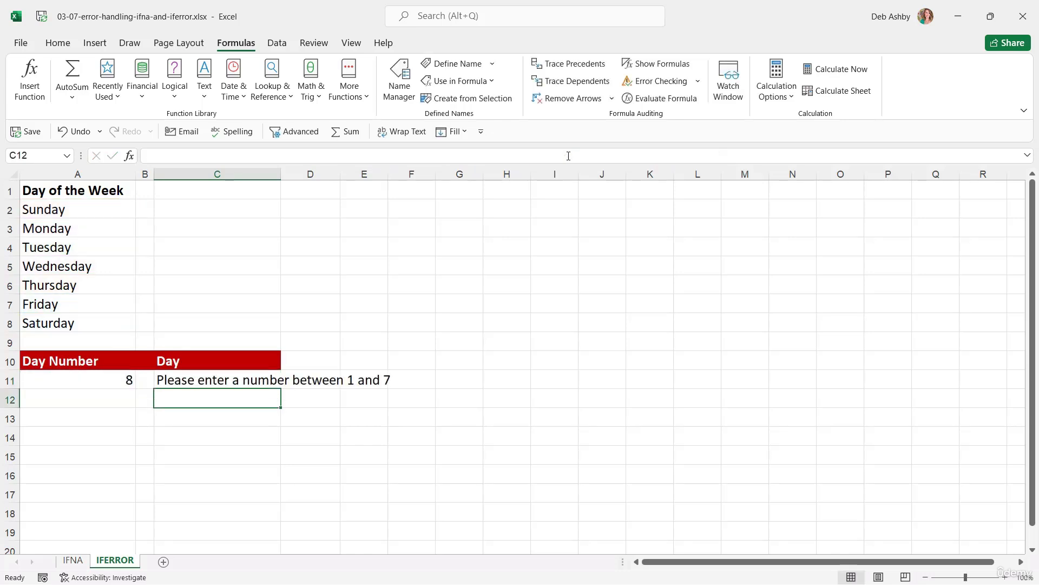
Test the IFERROR formula by setting the Day Number in A11 to 4 and then to 10, and review C11
{"action": "left_click", "coordinate": [123, 378]}
{"action": "type", "text": "4"}
{"action": "key", "text": "Return"}
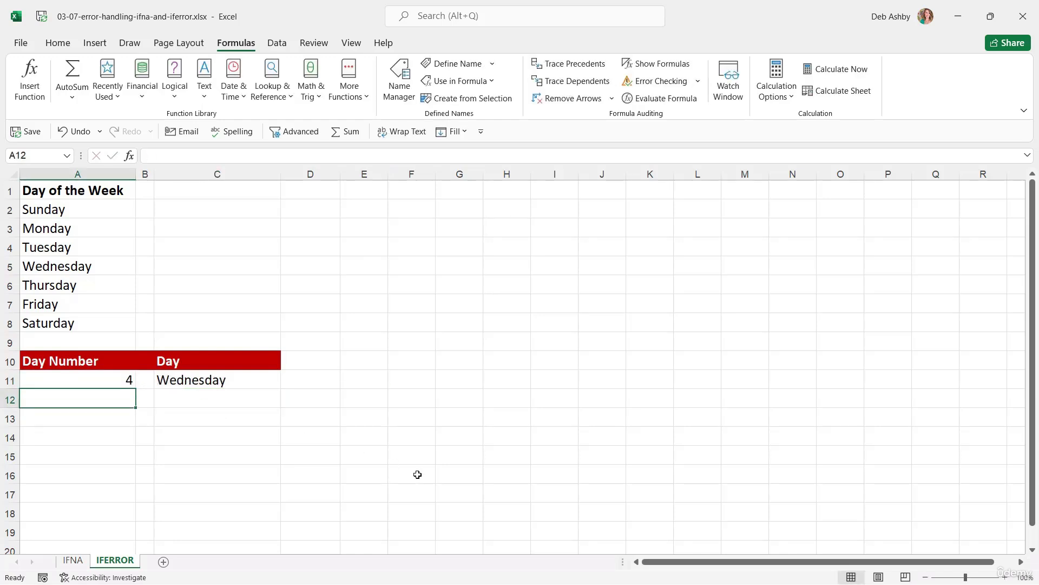
{"action": "key", "text": "Up"}
{"action": "type", "text": "10"}
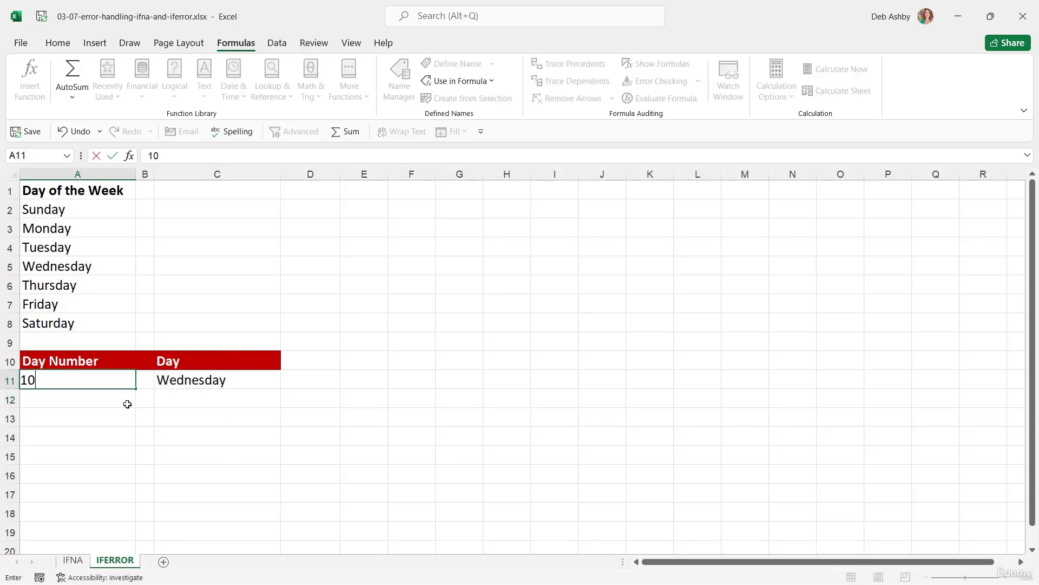
{"action": "key", "text": "Return"}
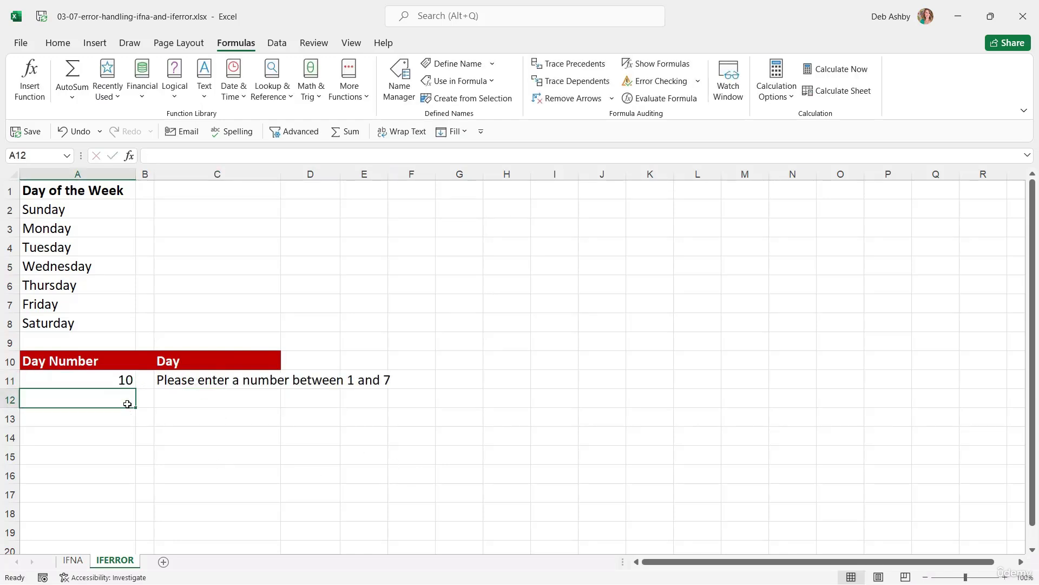
{"action": "left_click", "coordinate": [198, 385]}
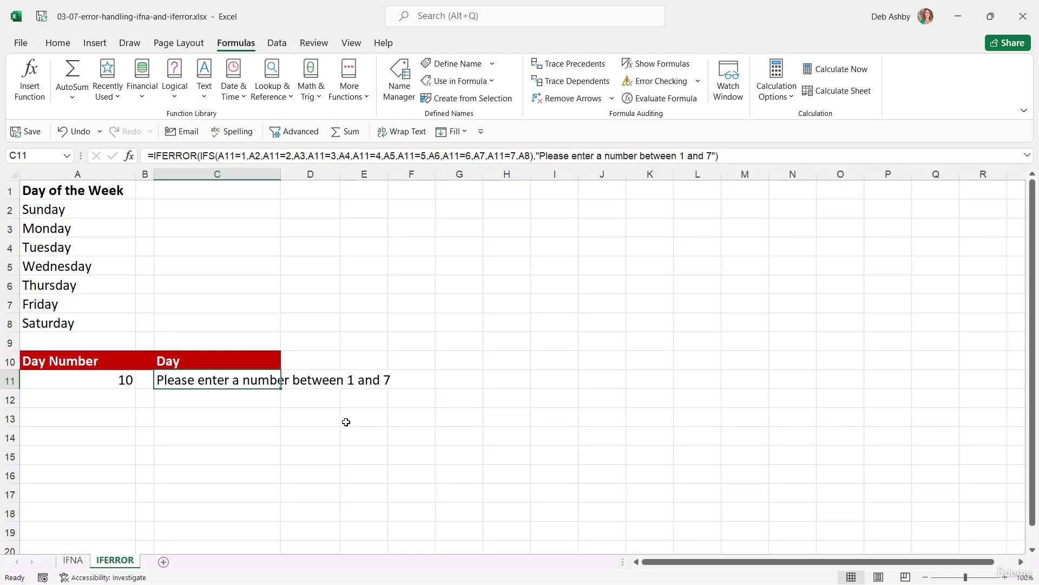
{"action": "left_click", "coordinate": [469, 353]}
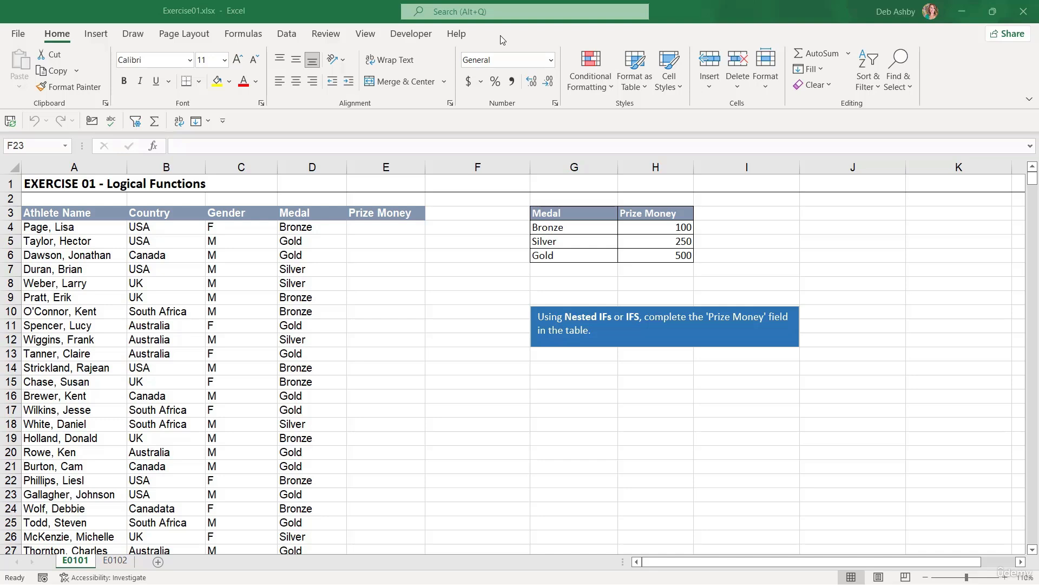
Switch to sheet E0102 in the Exercise01 workbook and examine the empty Result ranges H4:H6 and H10:H12
{"action": "left_click", "coordinate": [124, 562]}
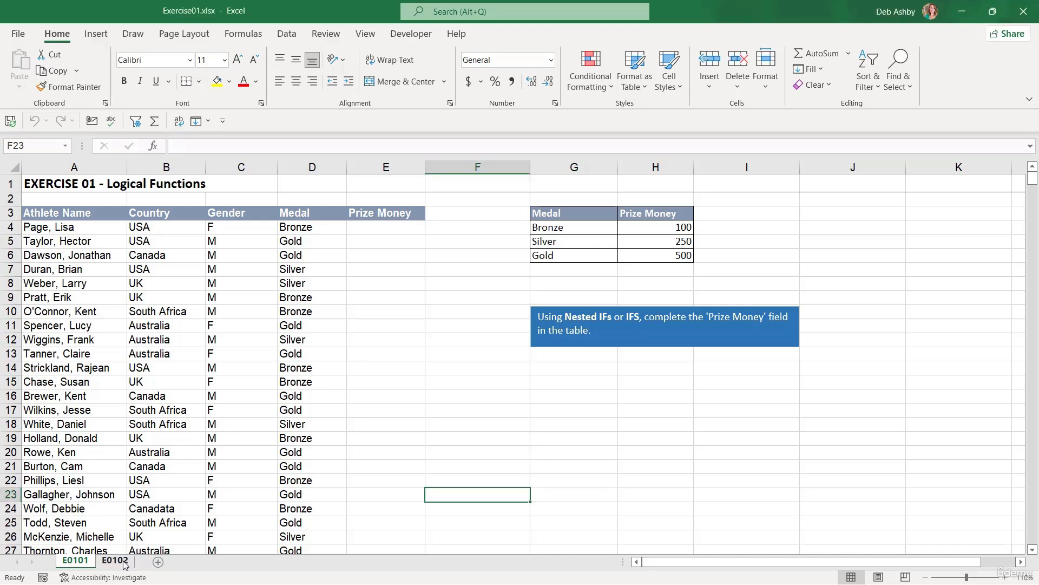
{"action": "left_click", "coordinate": [124, 562]}
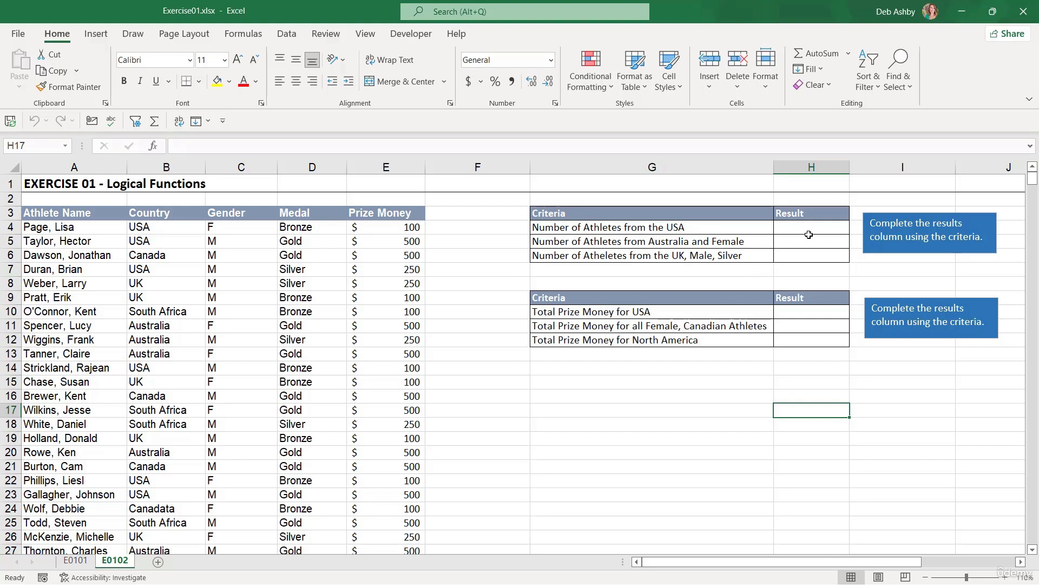
{"action": "left_click_drag", "start_coordinate": [799, 227], "coordinate": [803, 256]}
{"action": "left_click_drag", "start_coordinate": [806, 309], "coordinate": [795, 339]}
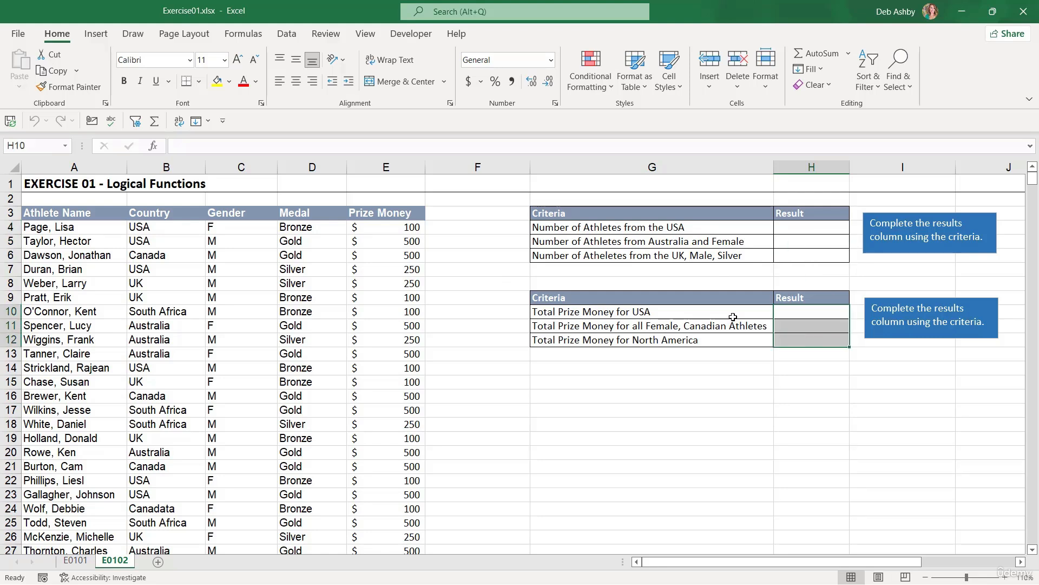
{"action": "left_click", "coordinate": [782, 421]}
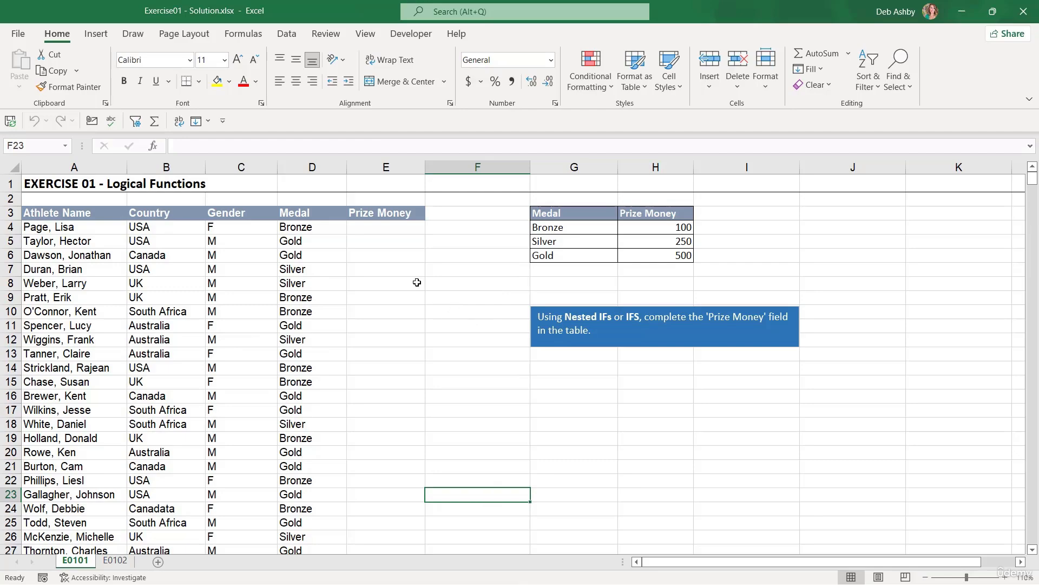
Start an IFS formula in Prize Money cell E4 on sheet E0101 that returns $H$4 when D4=$G$4
{"action": "left_click", "coordinate": [387, 233]}
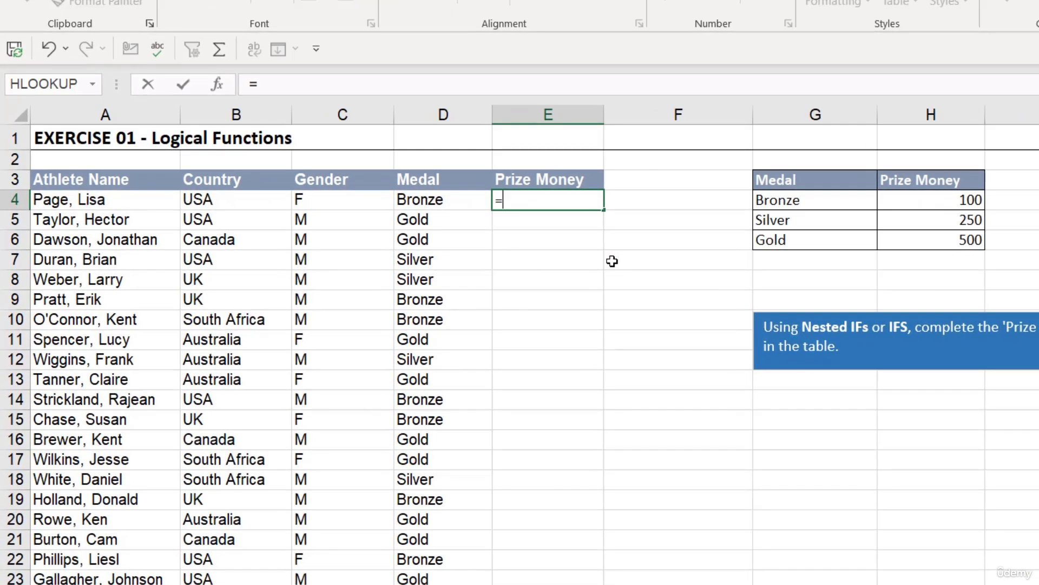
{"action": "type", "text": "IF"}
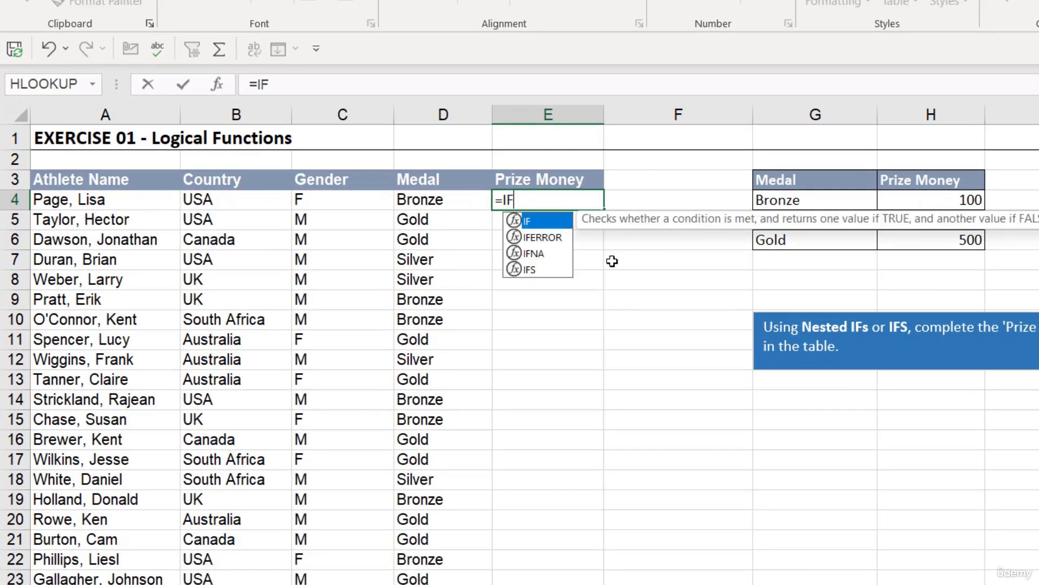
{"action": "type", "text": "S("}
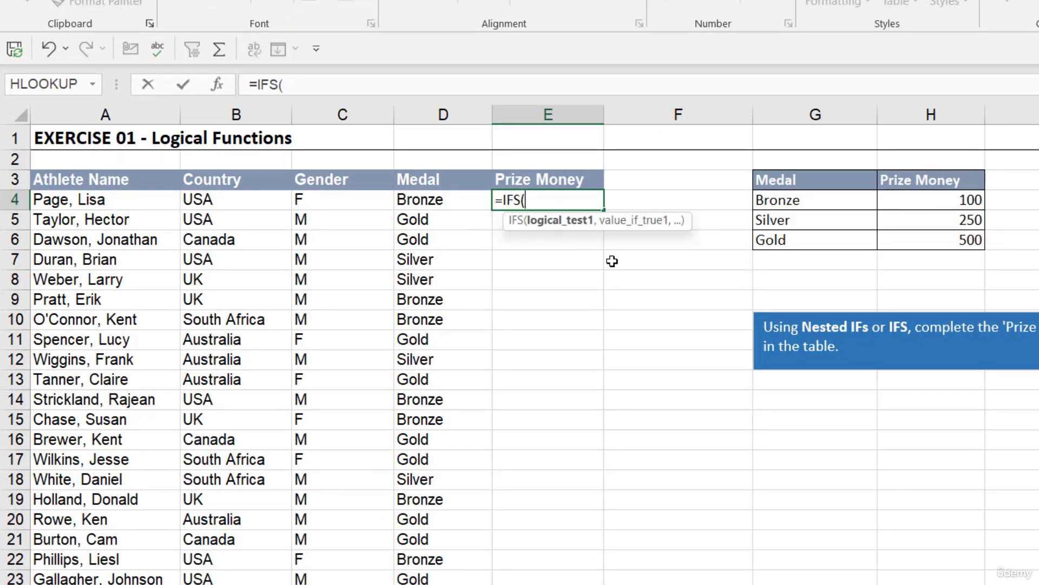
{"action": "left_click", "coordinate": [438, 202]}
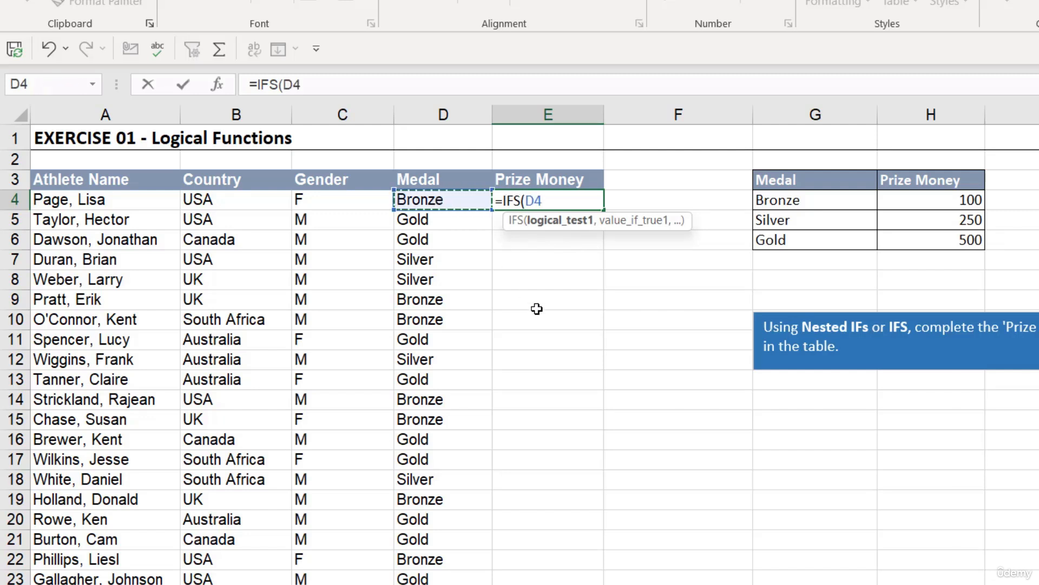
{"action": "type", "text": "="}
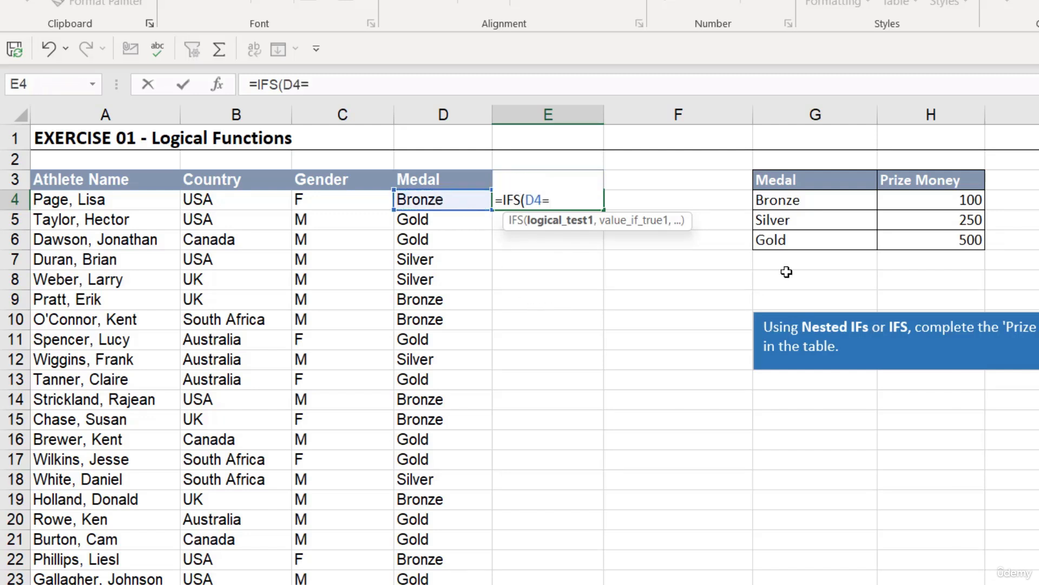
{"action": "left_click", "coordinate": [827, 200]}
{"action": "key", "text": "F4"}
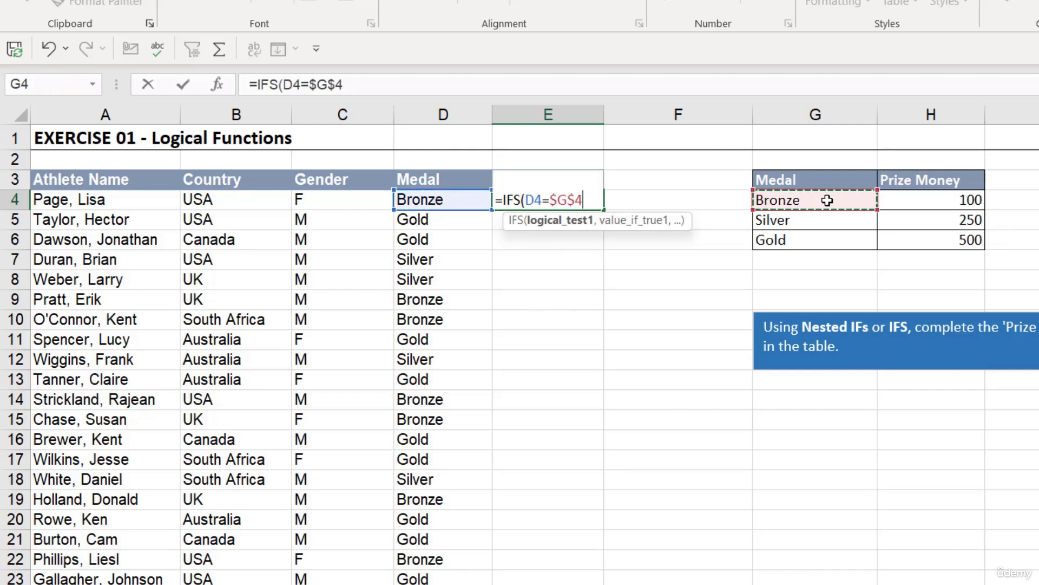
{"action": "type", "text": ","}
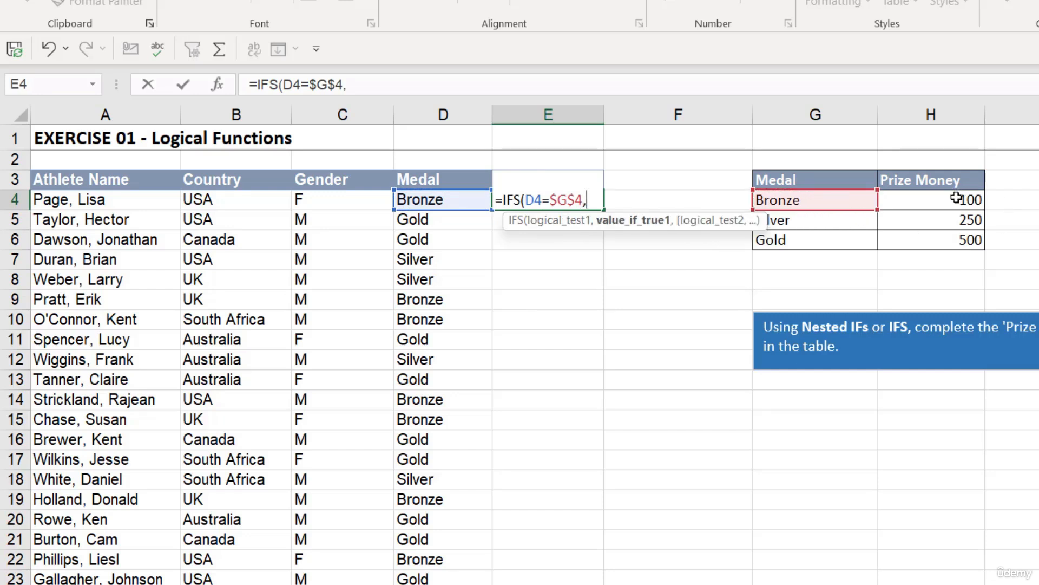
{"action": "left_click", "coordinate": [956, 198]}
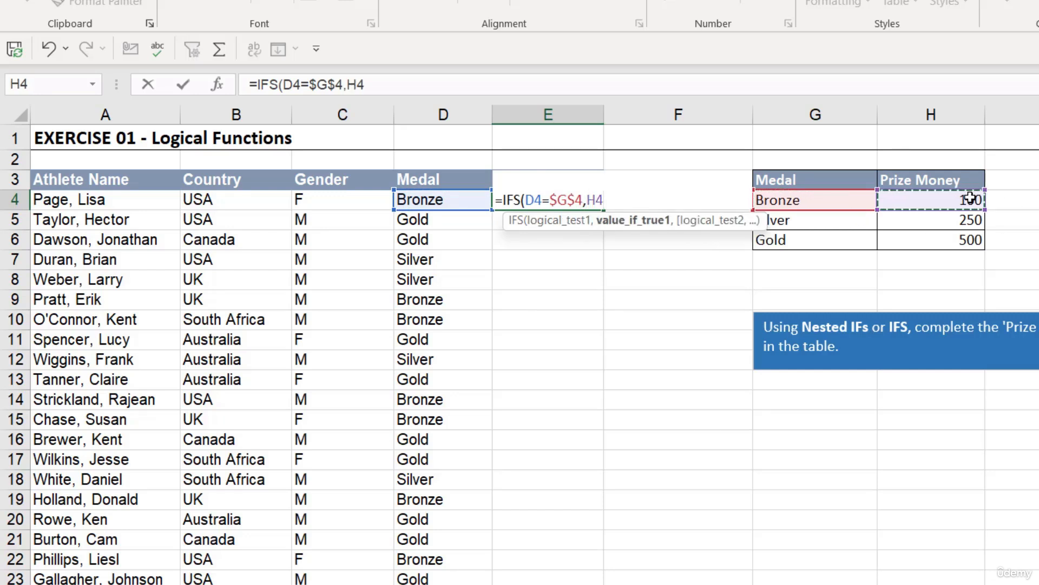
{"action": "key", "text": "F4"}
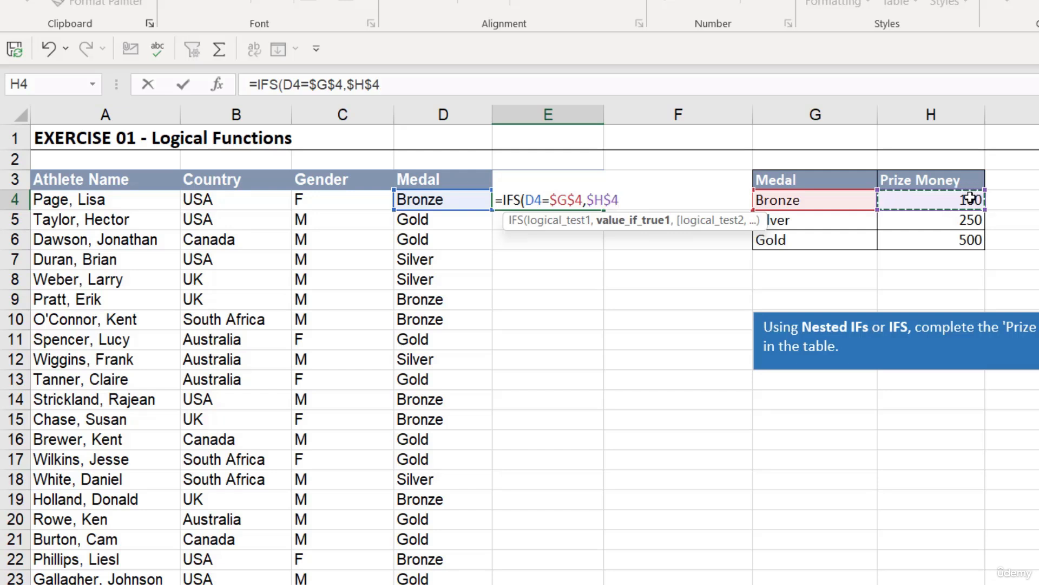
{"action": "type", "text": ","}
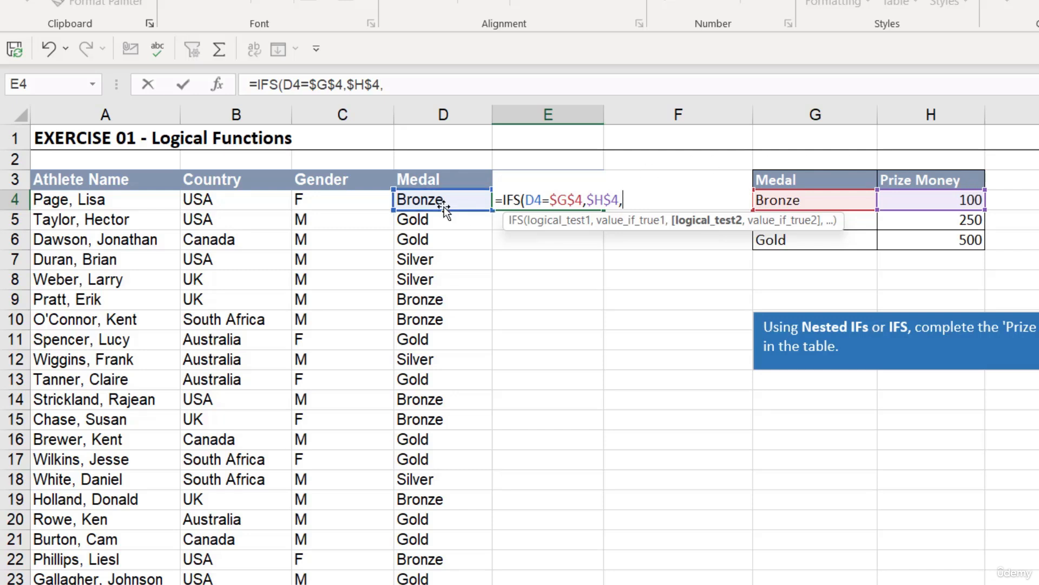
Add a second test to the IFS formula in E4 that returns $H$5 when D4=$G$5
{"action": "left_click", "coordinate": [464, 201]}
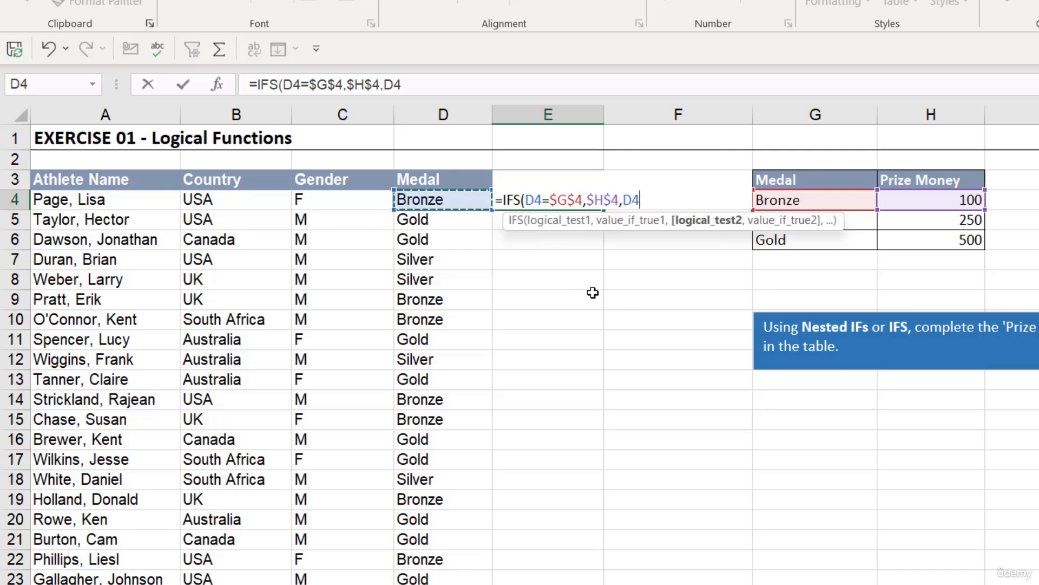
{"action": "key", "text": "F4"}
{"action": "key", "text": "F4"}
{"action": "key", "text": "F4"}
{"action": "key", "text": "F4"}
{"action": "type", "text": "="}
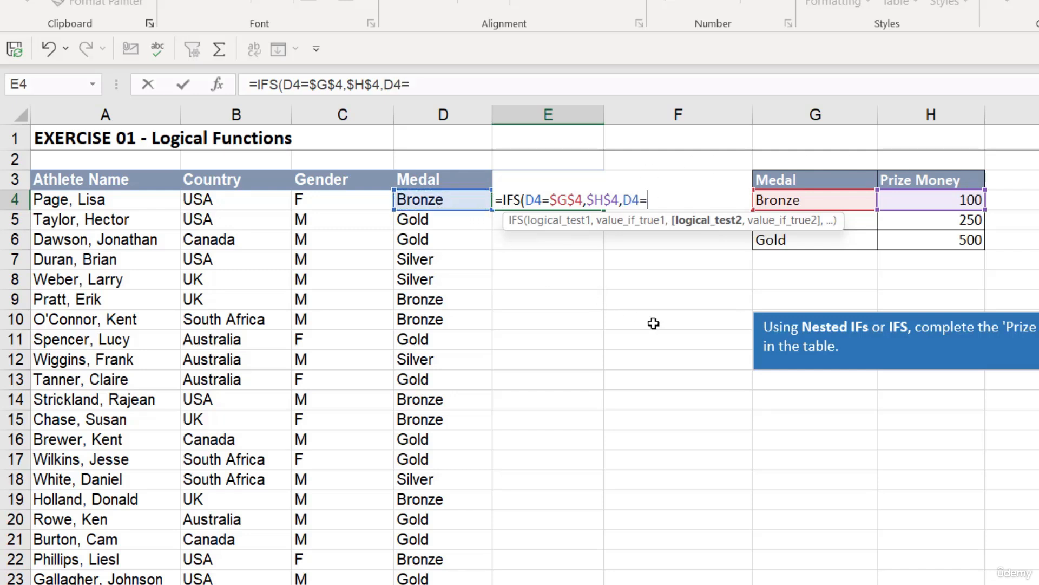
{"action": "left_click", "coordinate": [863, 222]}
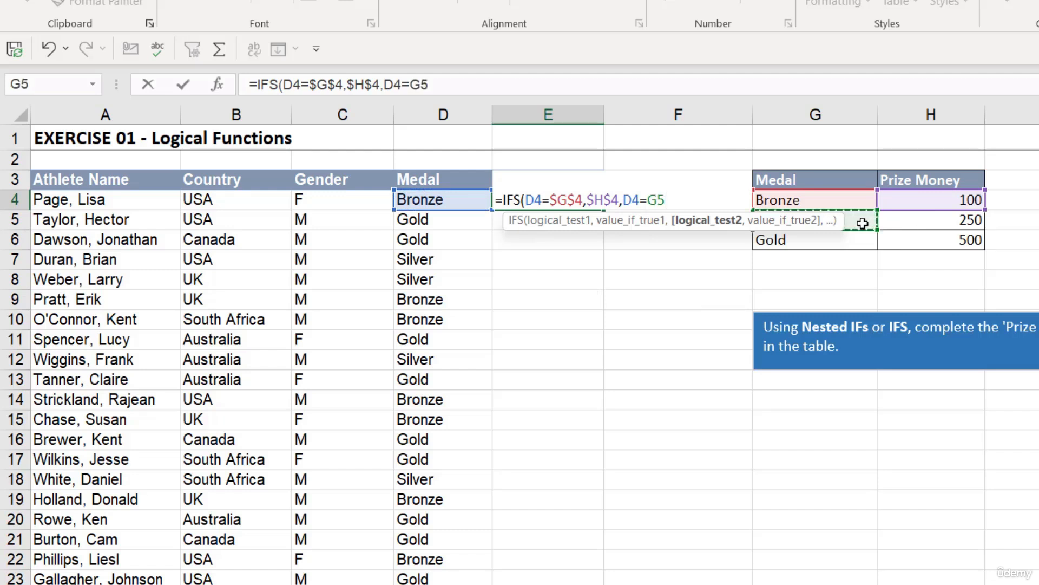
{"action": "key", "text": "F4"}
{"action": "type", "text": ","}
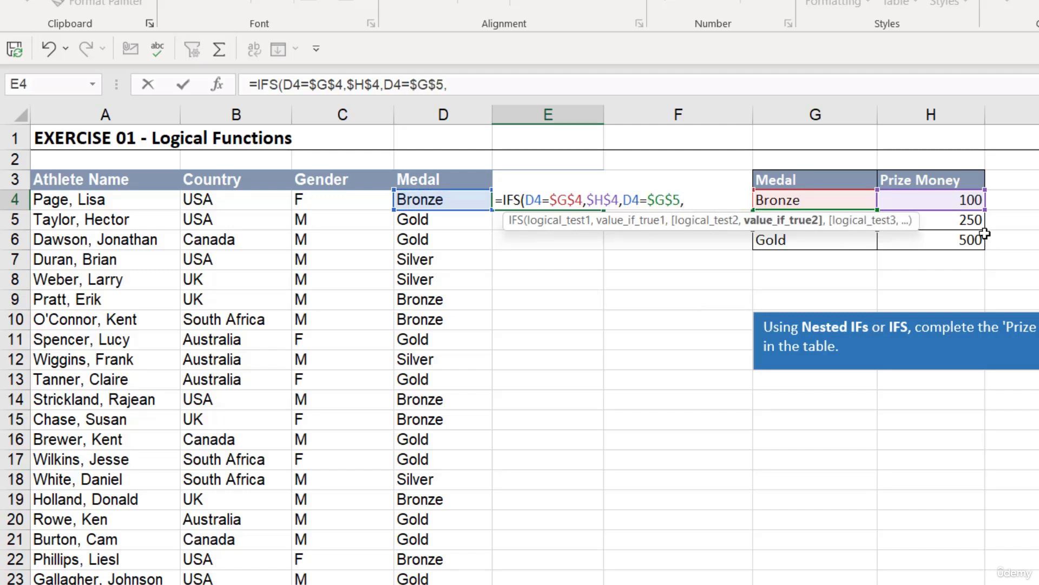
{"action": "left_click", "coordinate": [960, 221]}
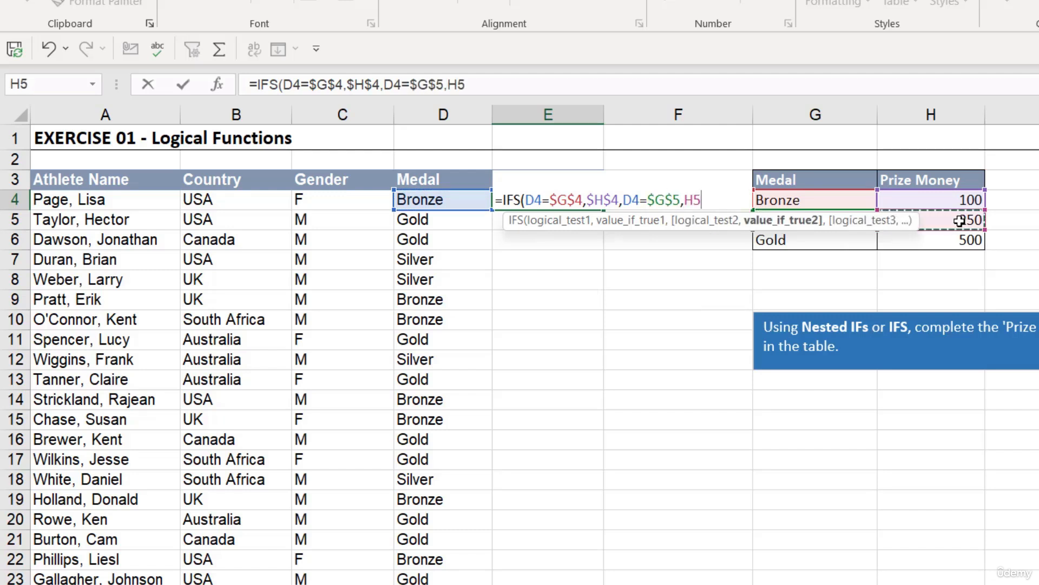
{"action": "key", "text": "F4"}
{"action": "type", "text": ","}
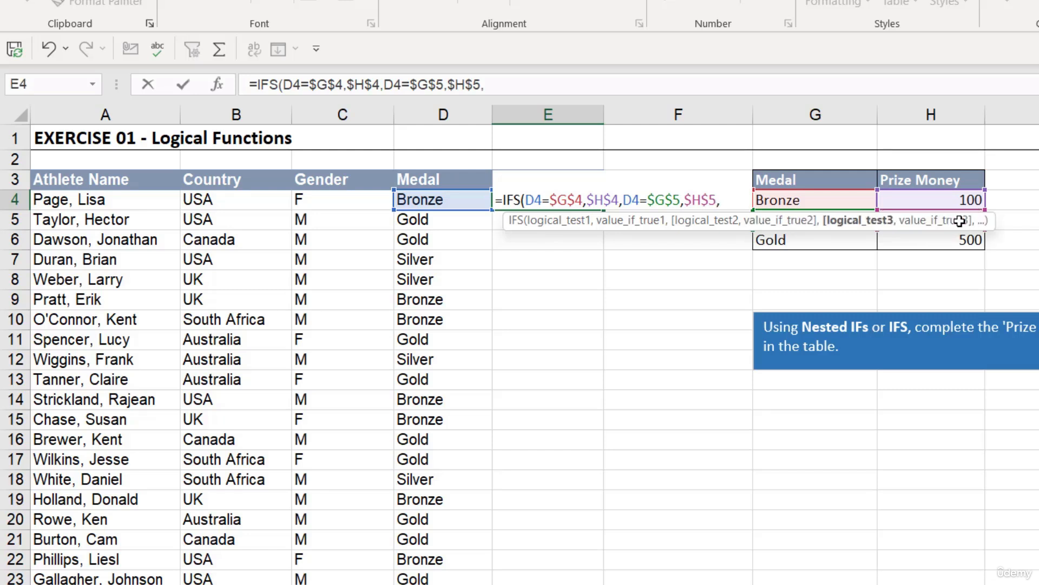
Add a third test to the IFS formula that returns $H$6 when D4=$G$6, and complete the formula in E4
{"action": "left_click", "coordinate": [447, 202]}
{"action": "type", "text": "="}
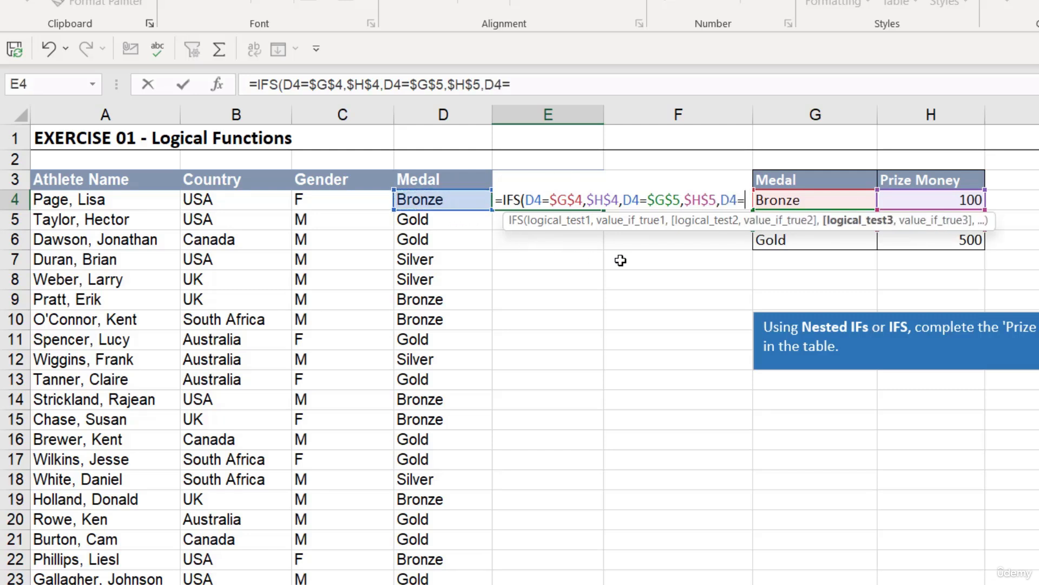
{"action": "left_click", "coordinate": [796, 242]}
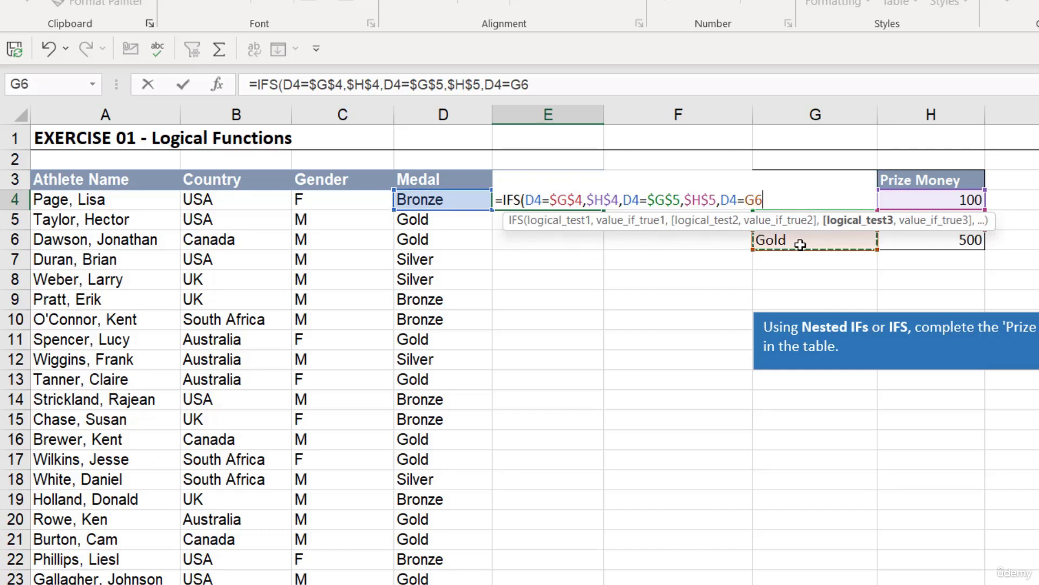
{"action": "key", "text": "F4"}
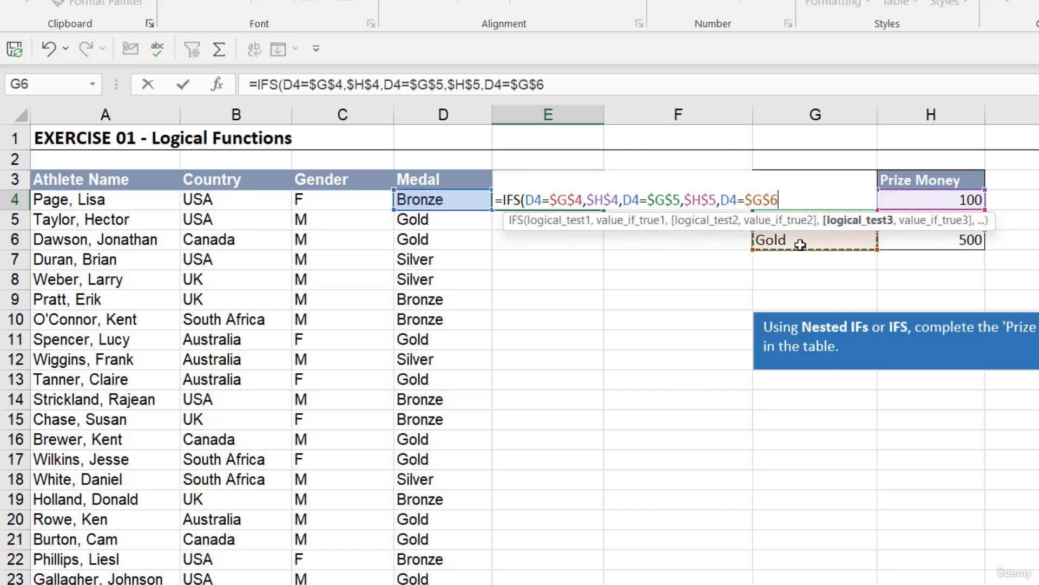
{"action": "type", "text": ","}
{"action": "left_click", "coordinate": [932, 242]}
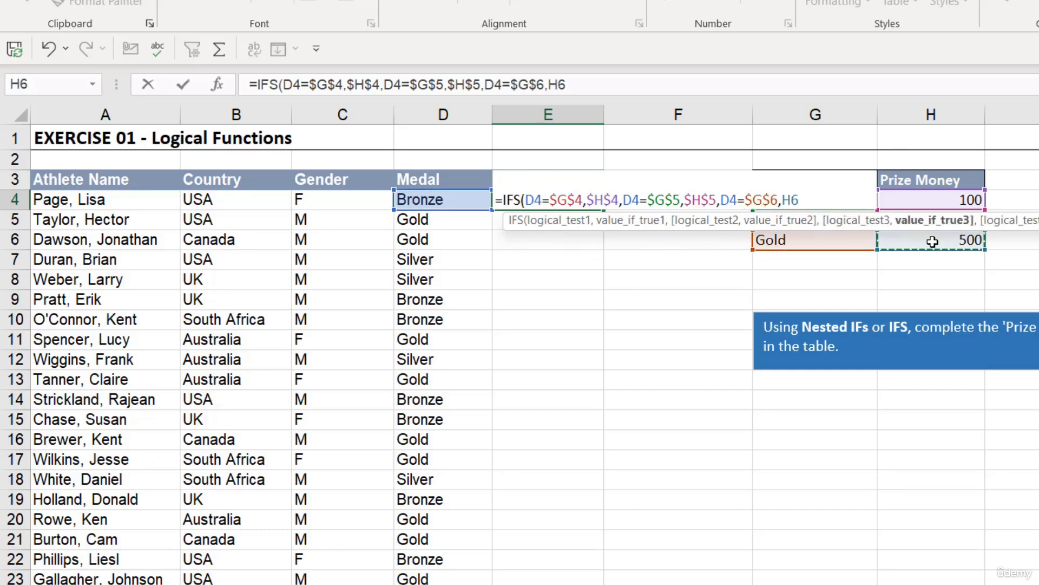
{"action": "key", "text": "F4"}
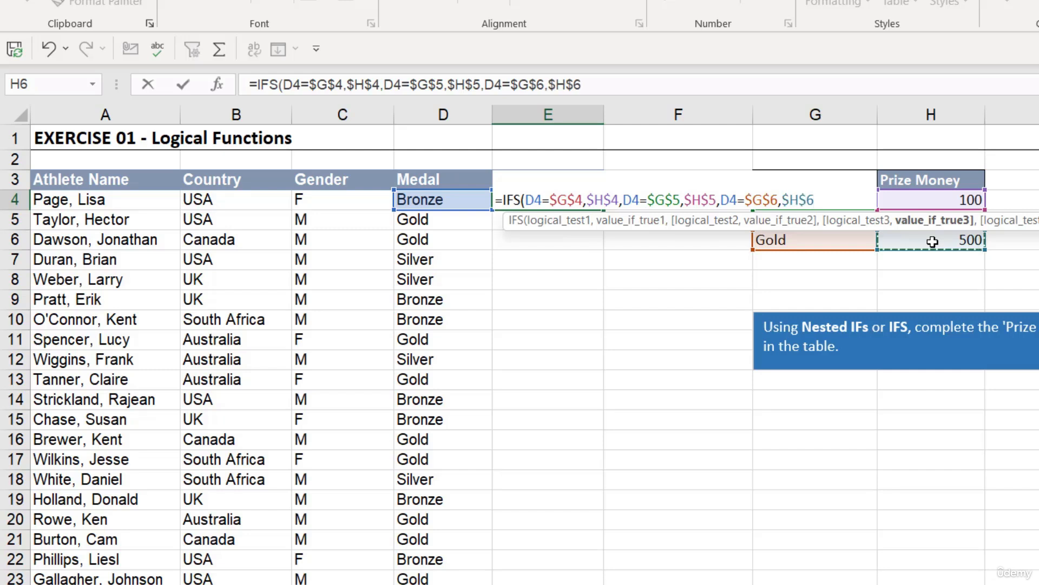
{"action": "type", "text": ")"}
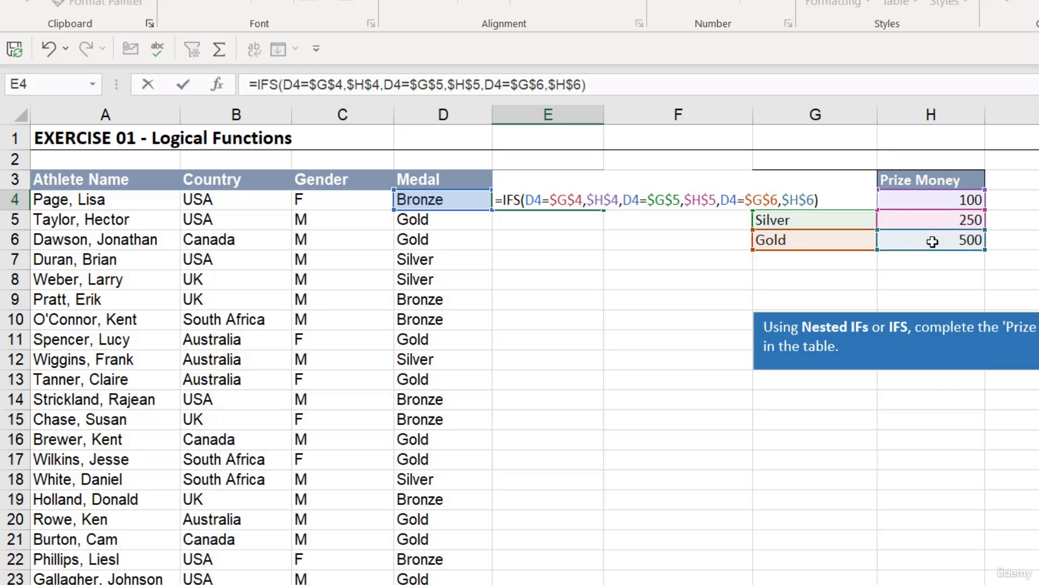
{"action": "key", "text": "Return"}
Fill the E4 formula down the Prize Money column and check gold, bronze and silver rows against the prize table
{"action": "left_click", "coordinate": [575, 199]}
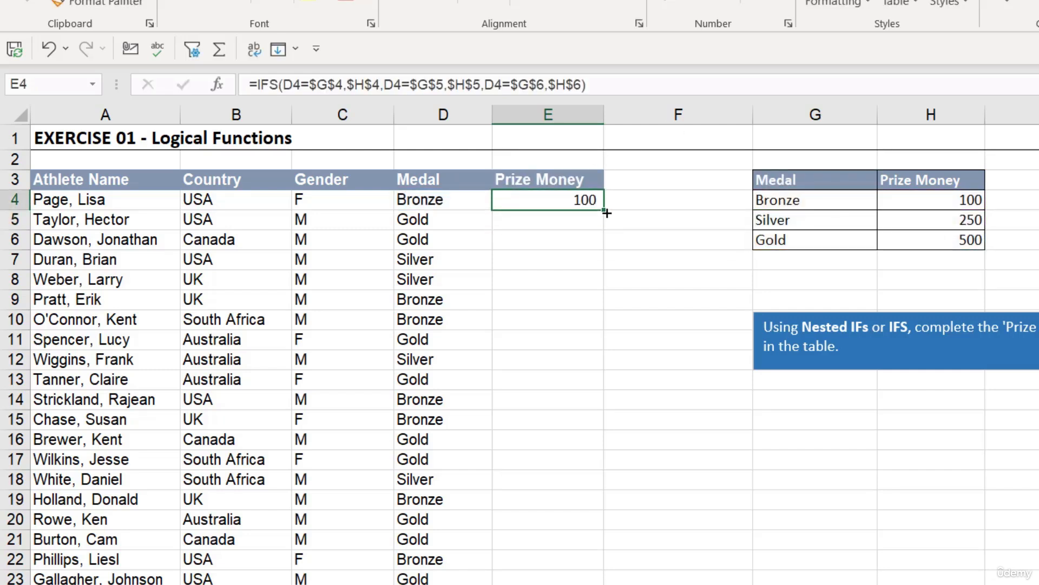
{"action": "double_click", "coordinate": [603, 212]}
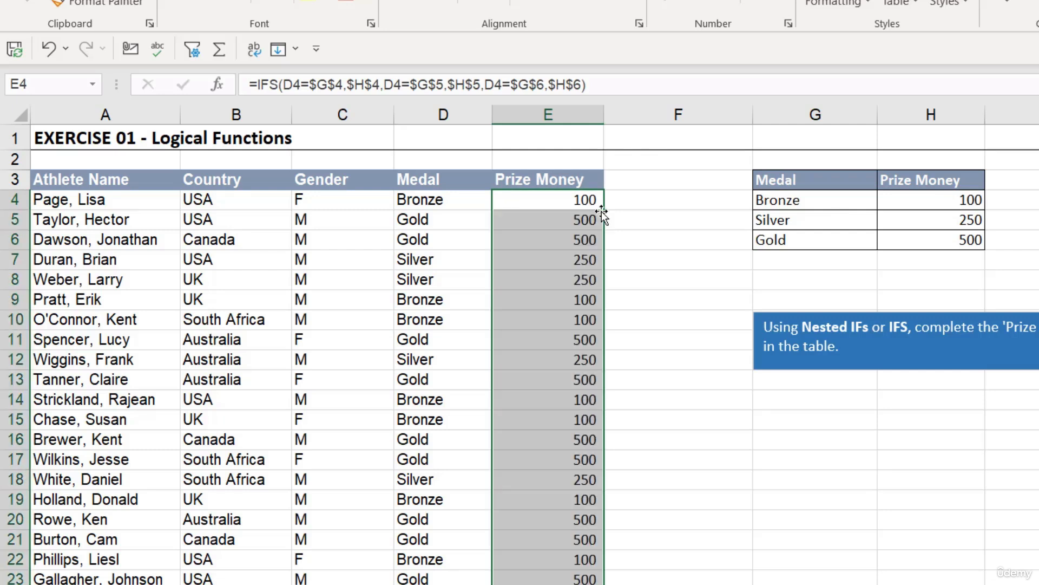
{"action": "left_click", "coordinate": [568, 265]}
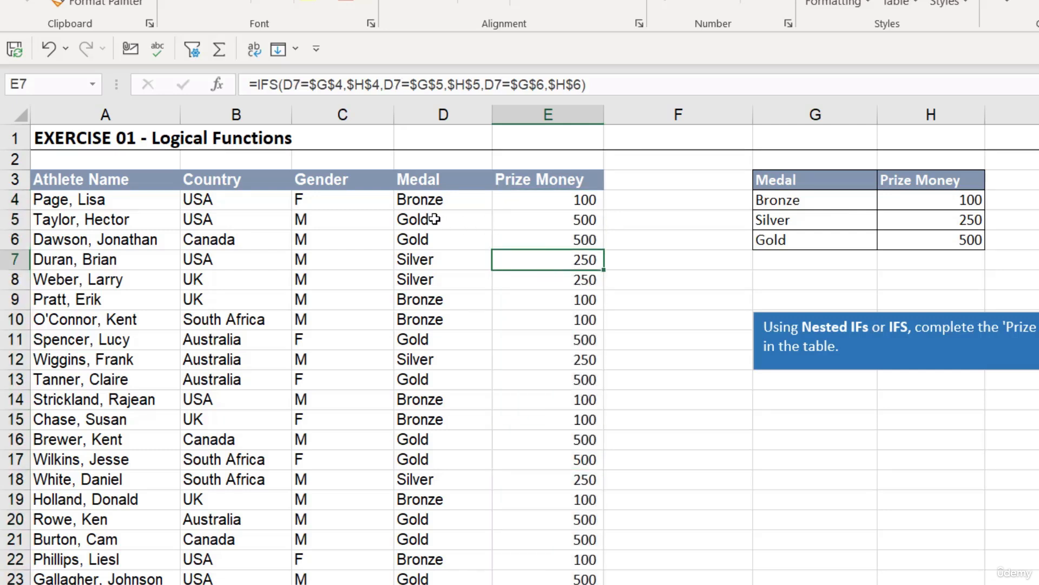
{"action": "left_click_drag", "start_coordinate": [407, 219], "coordinate": [539, 245]}
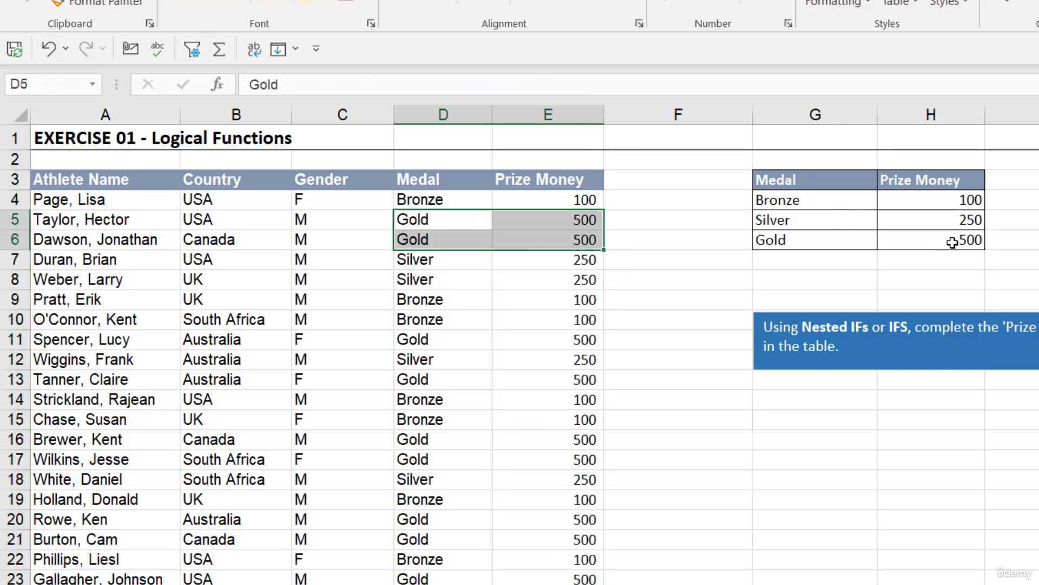
{"action": "left_click_drag", "start_coordinate": [450, 300], "coordinate": [581, 321]}
{"action": "left_click_drag", "start_coordinate": [447, 265], "coordinate": [578, 279]}
{"action": "left_click", "coordinate": [677, 256]}
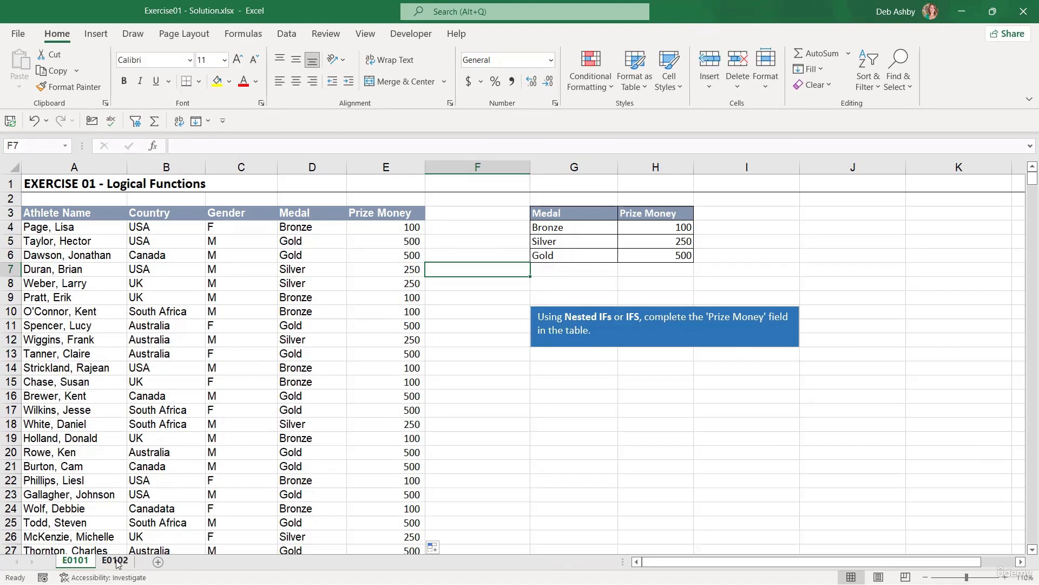
On sheet E0102, count the athletes from the USA in H4 with =COUNTIF(B4:B27,"USA")
{"action": "left_click", "coordinate": [115, 561]}
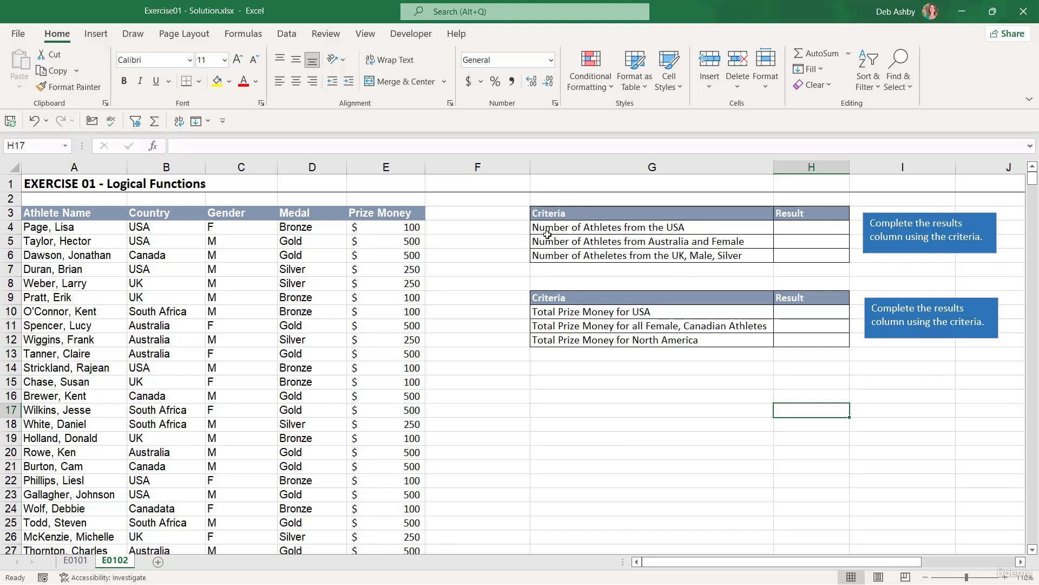
{"action": "left_click", "coordinate": [794, 231]}
{"action": "type", "text": "="}
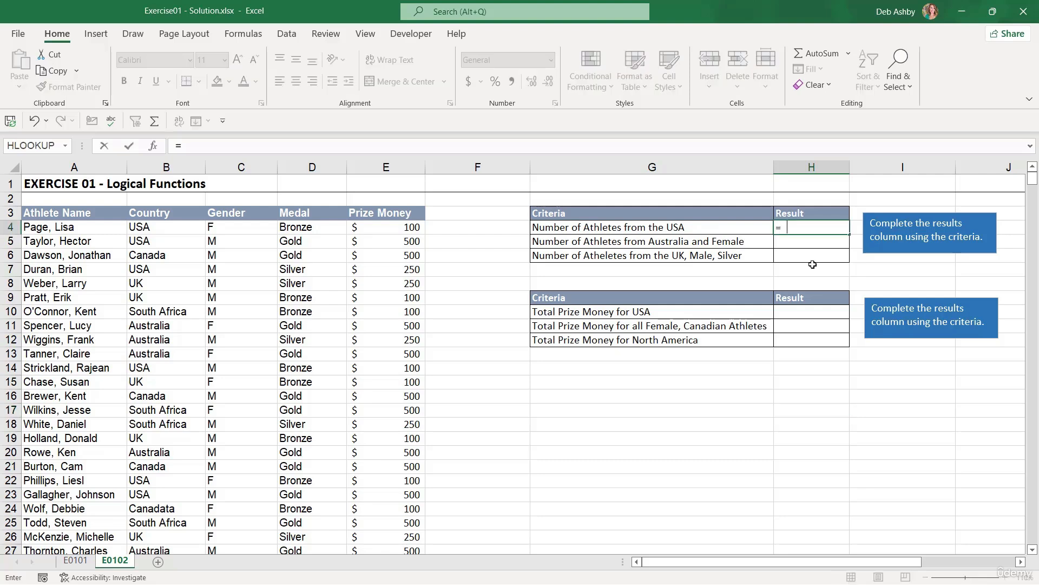
{"action": "type", "text": "COUNTIF("}
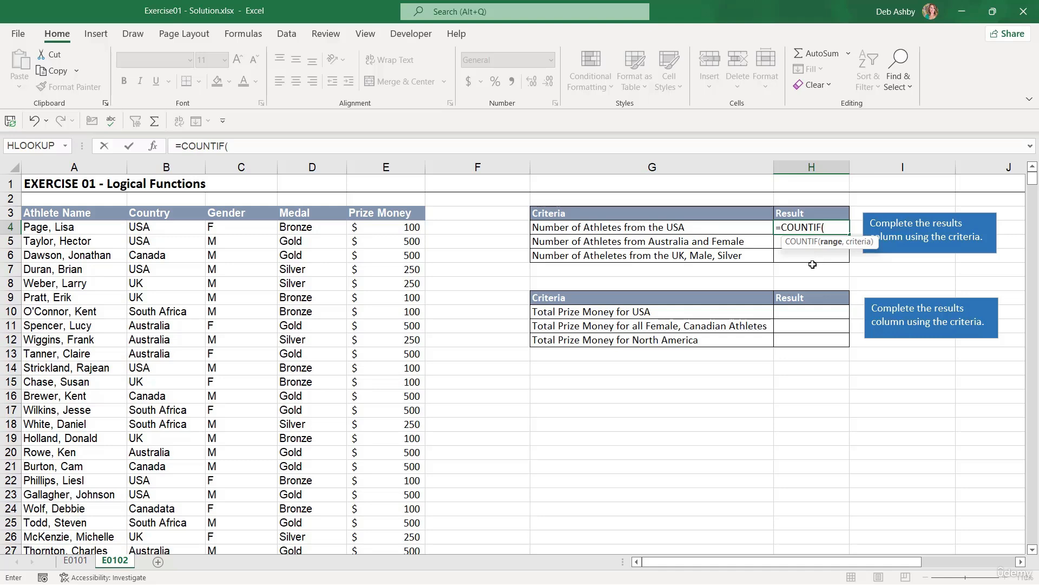
{"action": "left_click", "coordinate": [169, 228]}
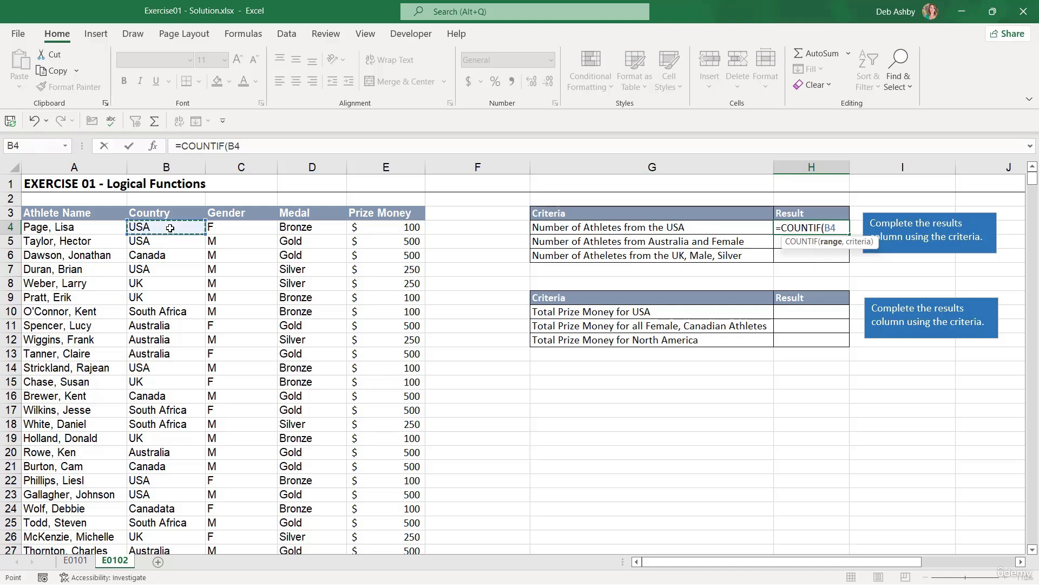
{"action": "key", "text": "ctrl+shift+Down"}
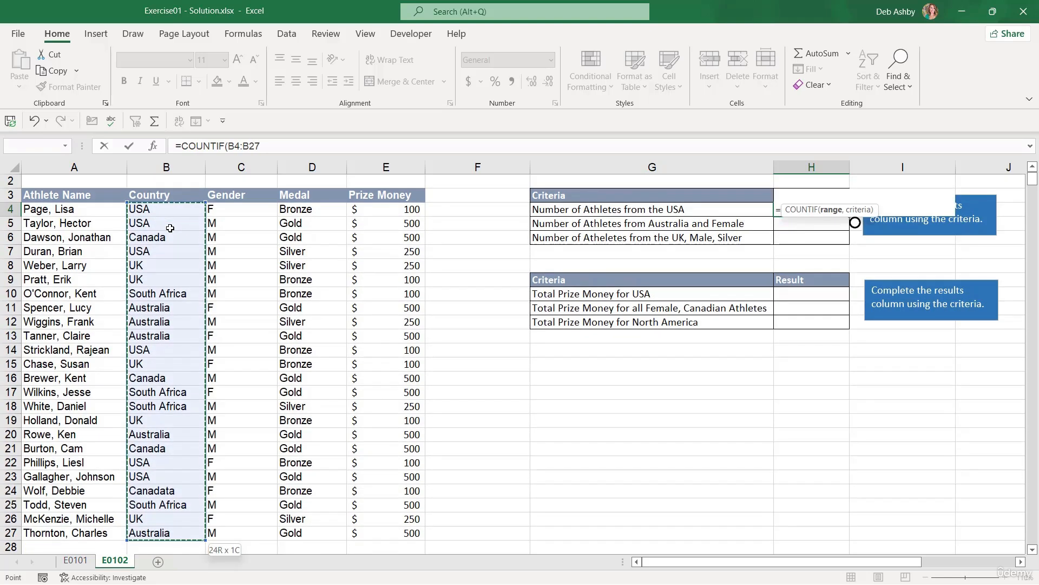
{"action": "left_click", "coordinate": [277, 145]}
{"action": "type", "text": ","}
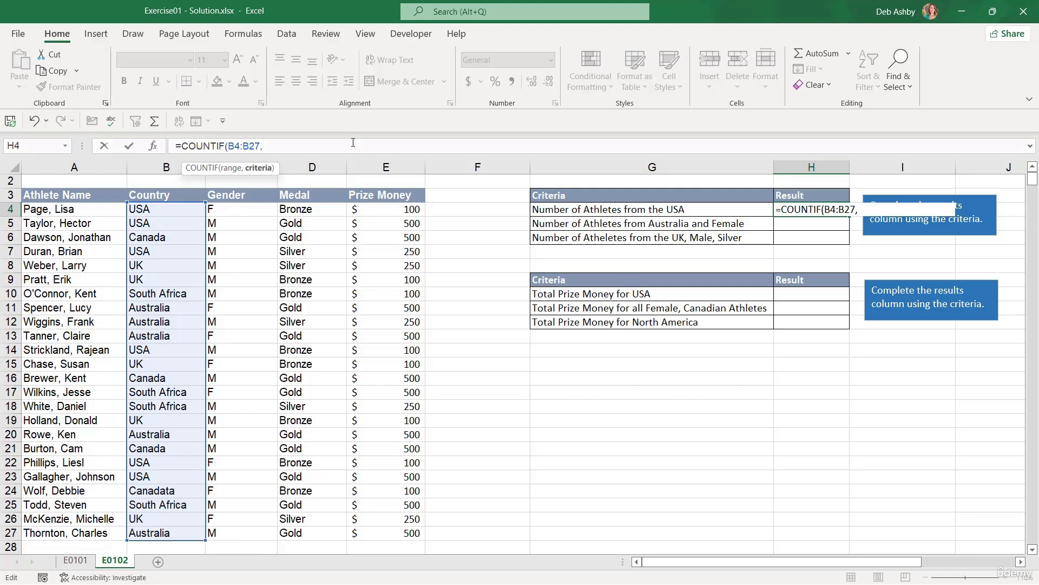
{"action": "type", "text": "\"USA"}
{"action": "type", "text": ")"}
{"action": "key", "text": "Return"}
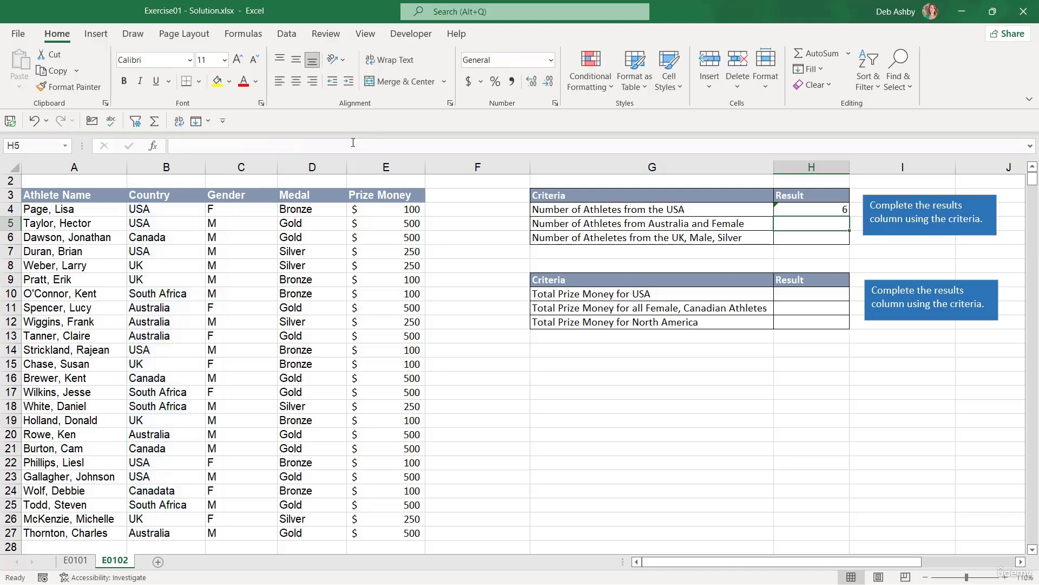
Start a COUNTIFS formula in H5 with criteria range B4:B27 and criterion "Australia"
{"action": "type", "text": "=C"}
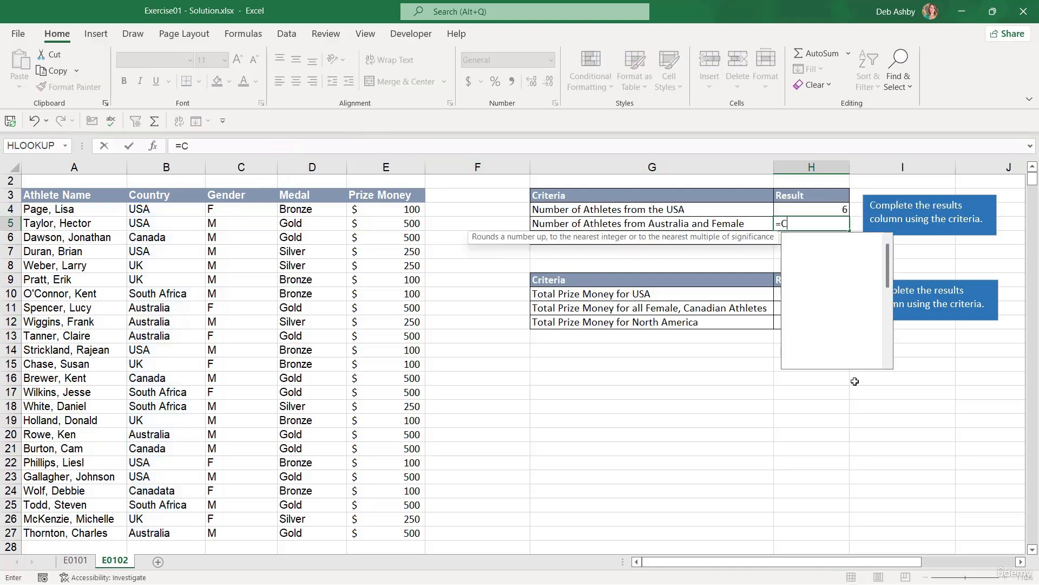
{"action": "type", "text": "OUNTIFS("}
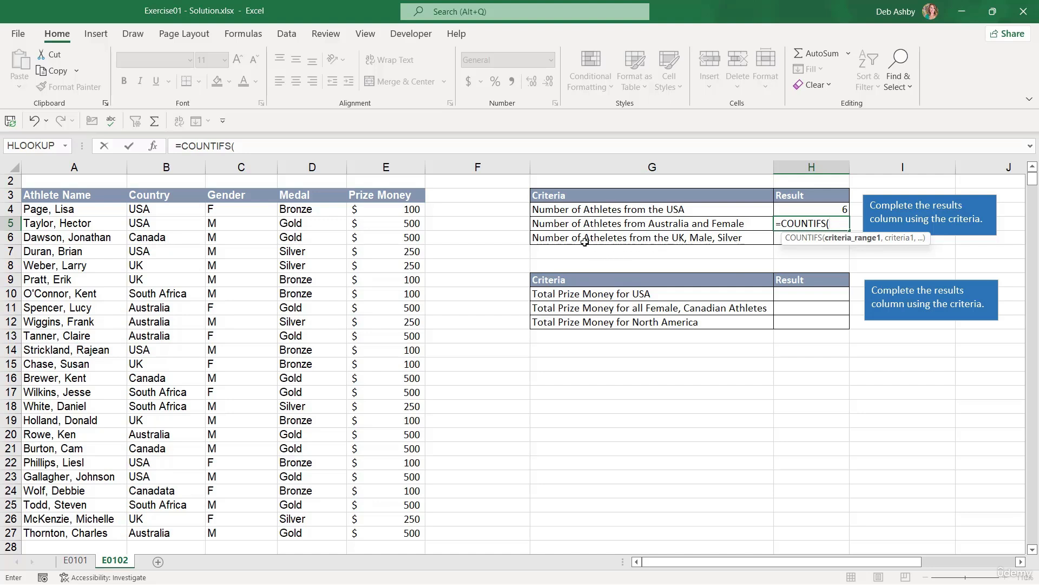
{"action": "left_click", "coordinate": [173, 208]}
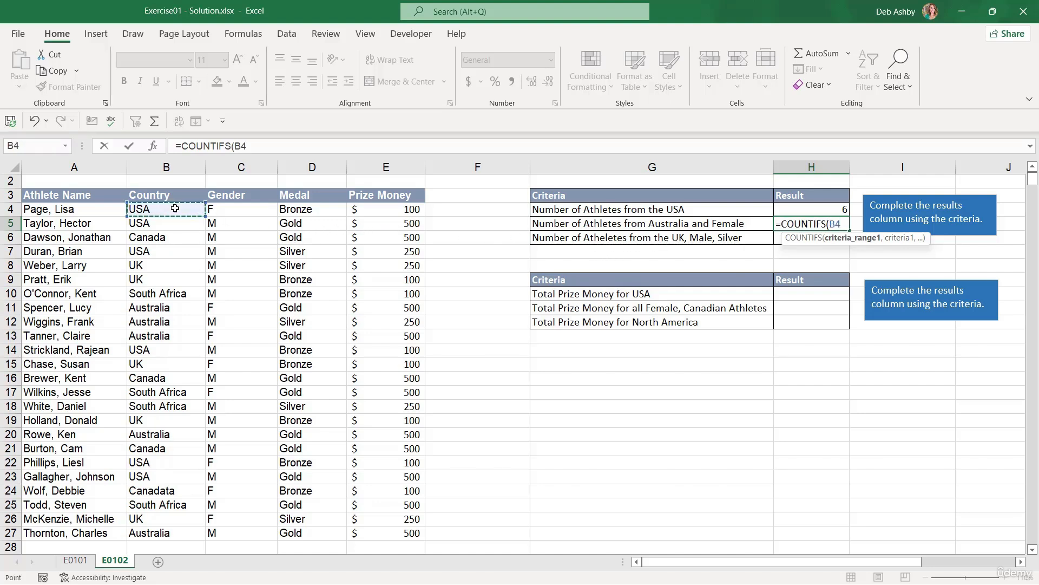
{"action": "key", "text": "ctrl+shift+Down"}
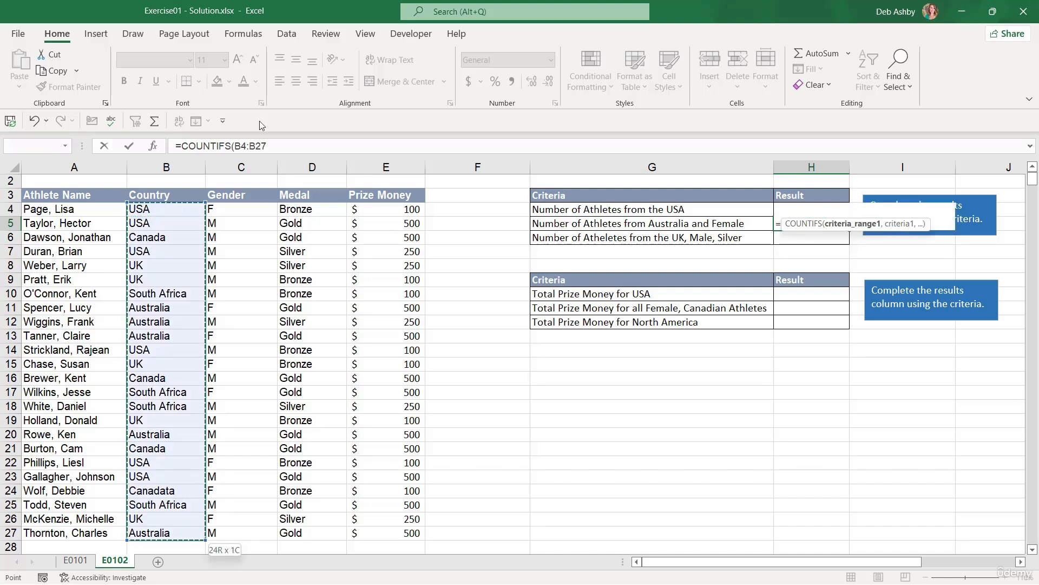
{"action": "left_click", "coordinate": [291, 147]}
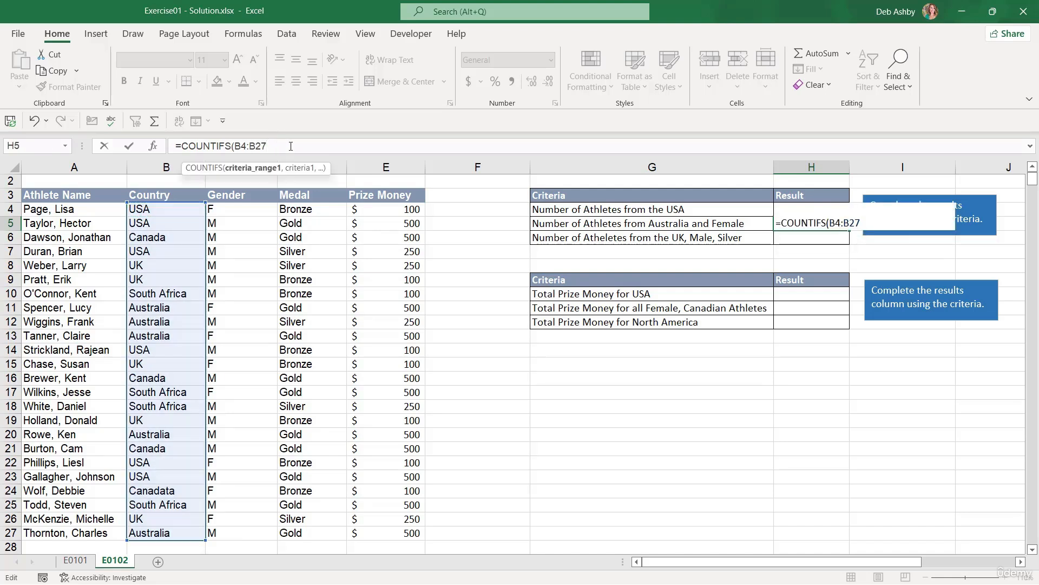
{"action": "type", "text": ","}
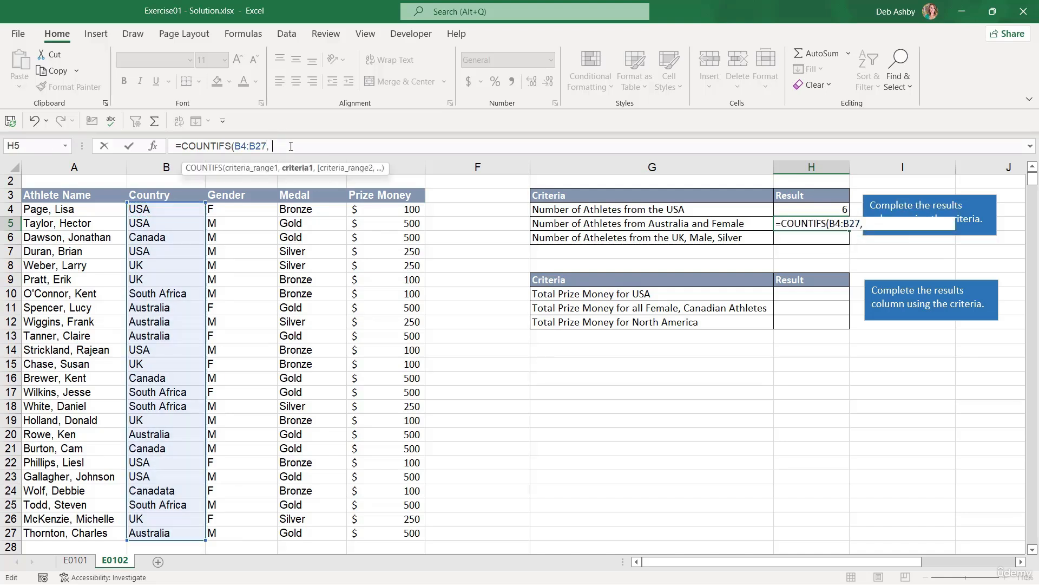
{"action": "type", "text": "\"Australia"}
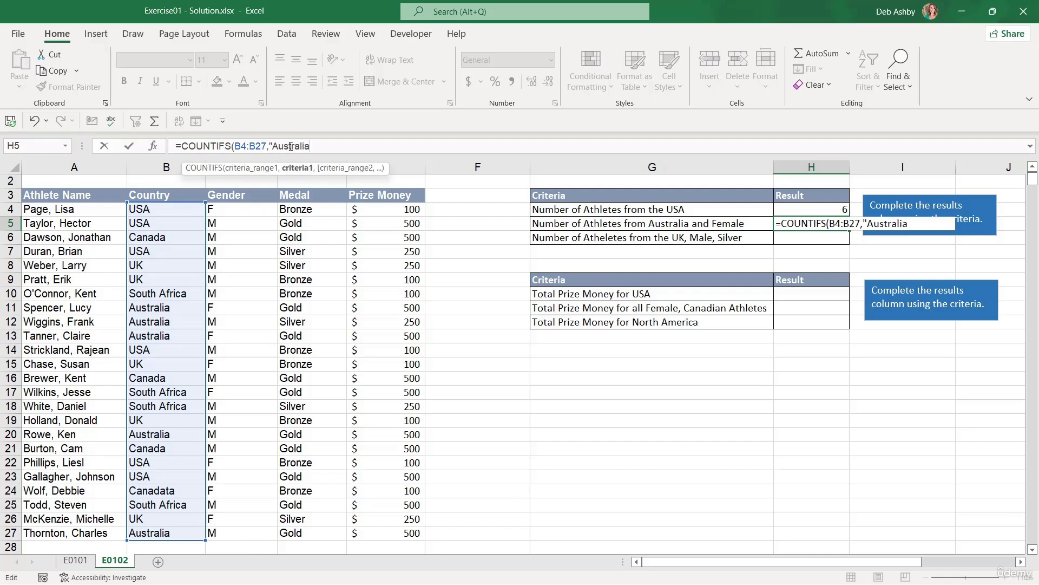
{"action": "type", "text": "\","}
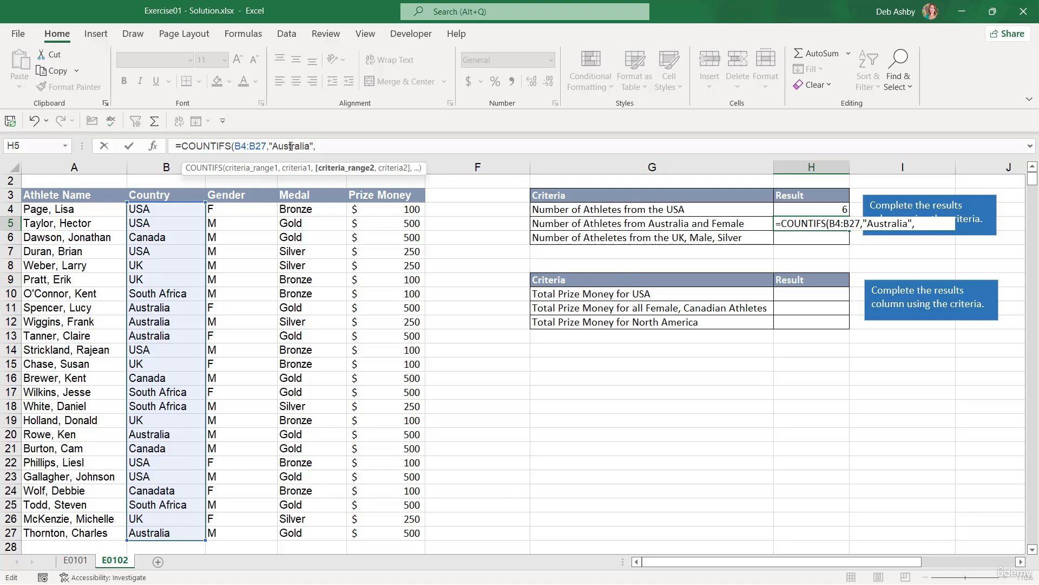
Complete the COUNTIFS formula in H5 with second criteria range C4:C27 and criterion "F"
{"action": "left_click", "coordinate": [242, 212]}
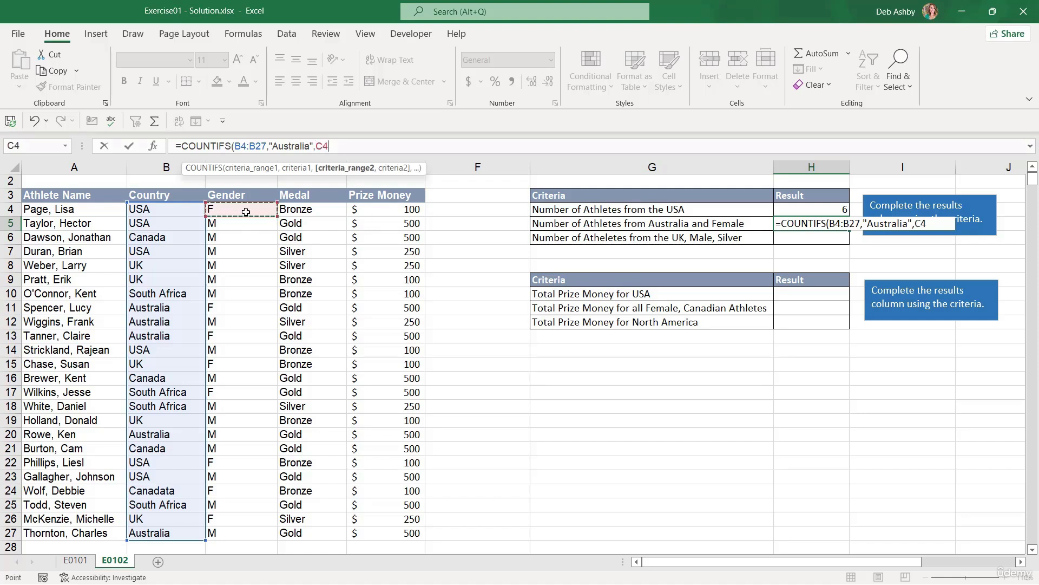
{"action": "key", "text": "ctrl+shift+Down"}
{"action": "type", "text": ","}
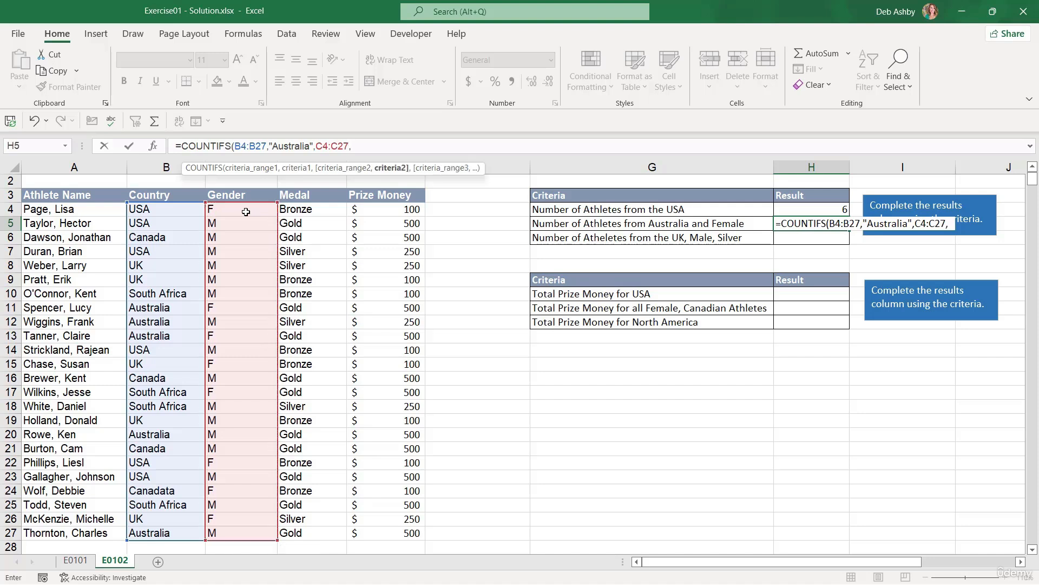
{"action": "type", "text": "\"F"}
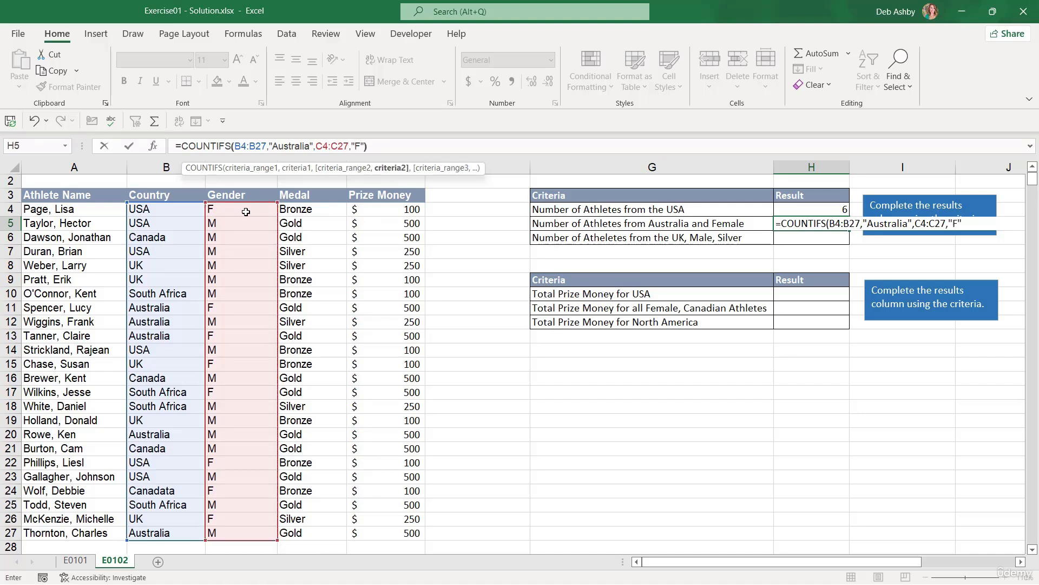
{"action": "type", "text": "\")"}
{"action": "key", "text": "Return"}
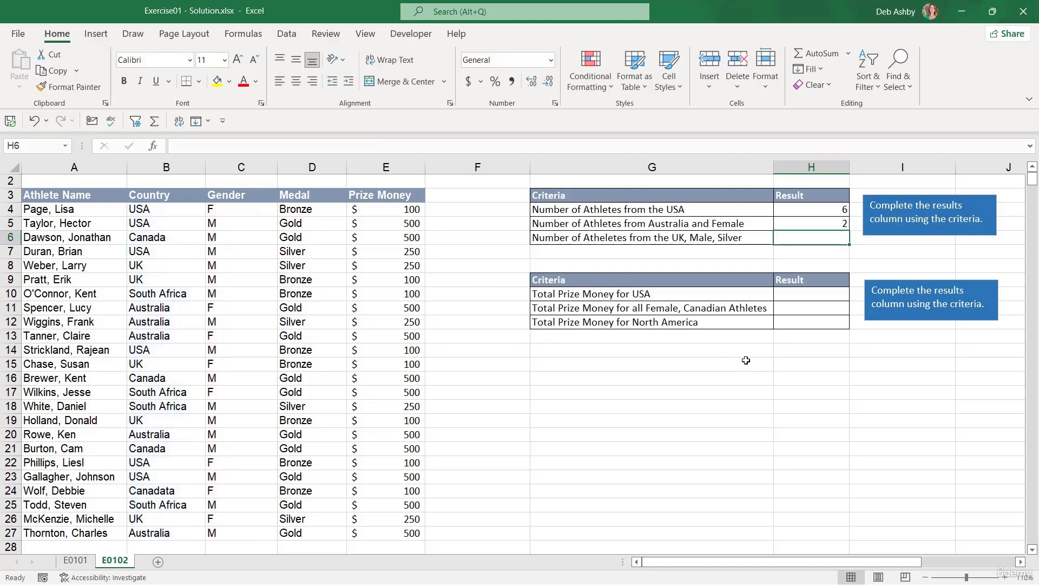
Start a COUNTIFS formula in H6 with criteria range B4:B27 and criterion "UK"
{"action": "type", "text": "=COUNTIF"}
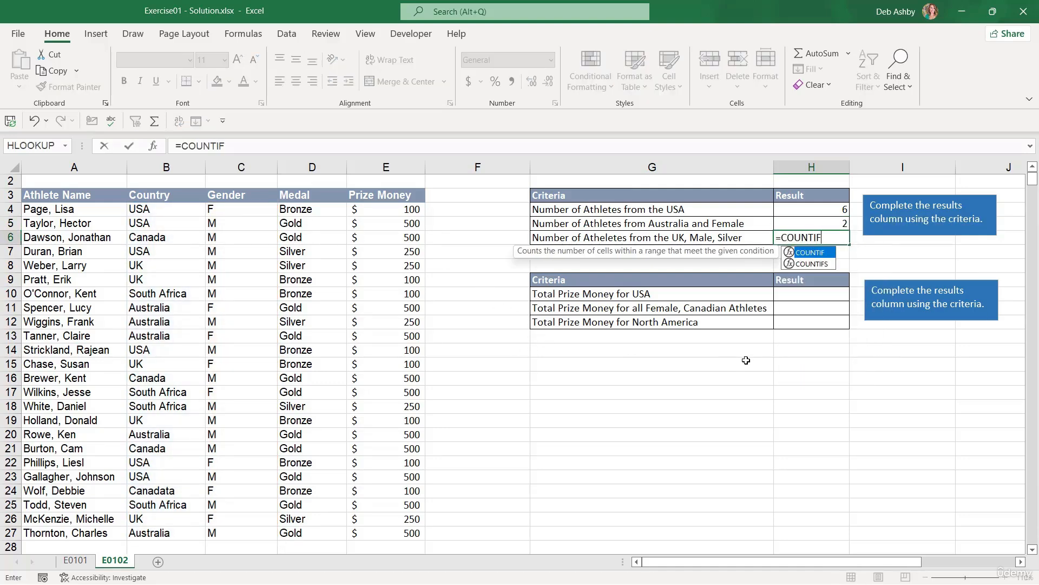
{"action": "type", "text": "S("}
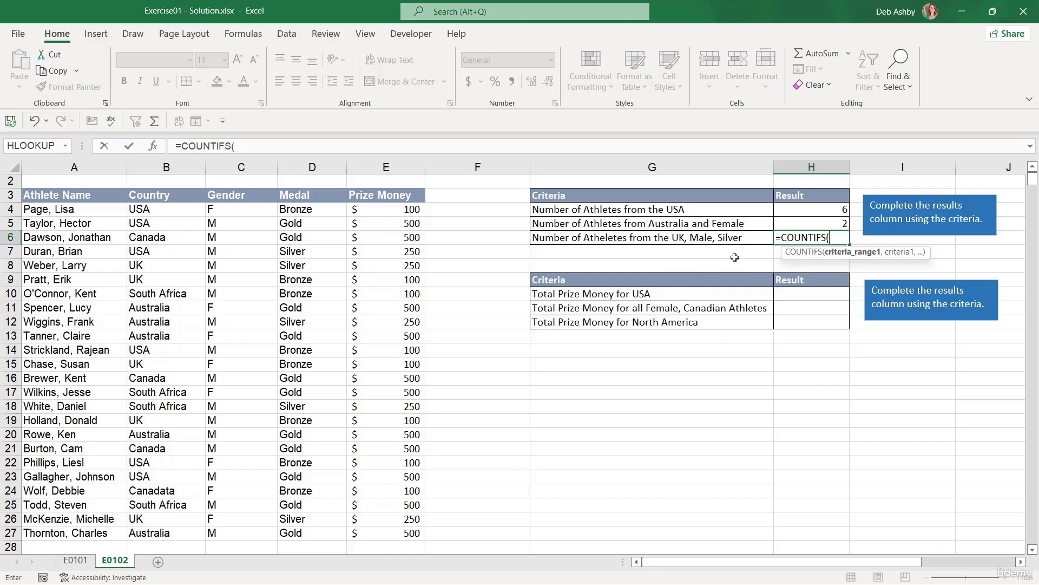
{"action": "left_click", "coordinate": [187, 215]}
{"action": "key", "text": "ctrl+shift+Down"}
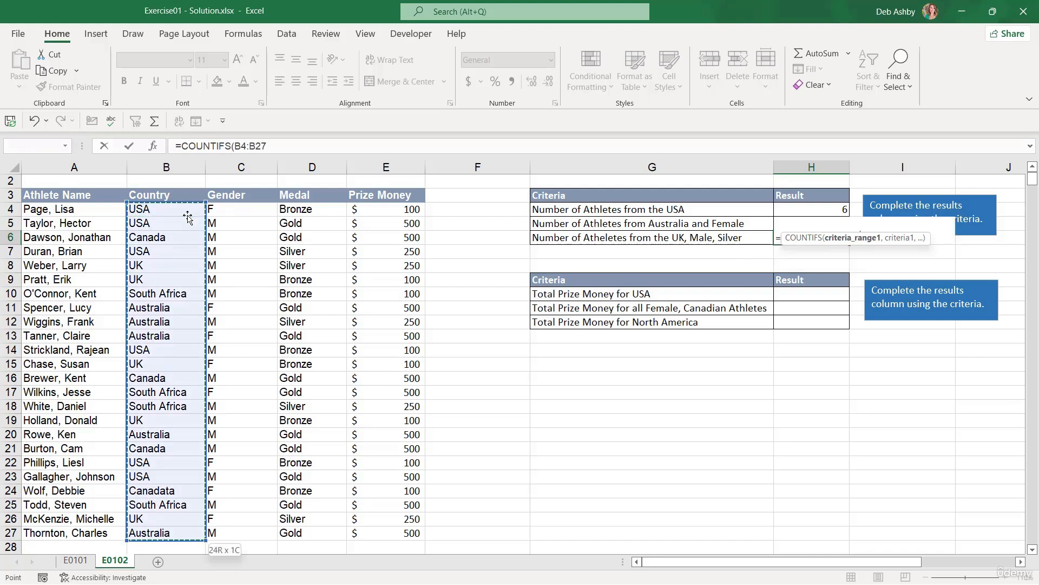
{"action": "left_click", "coordinate": [307, 146]}
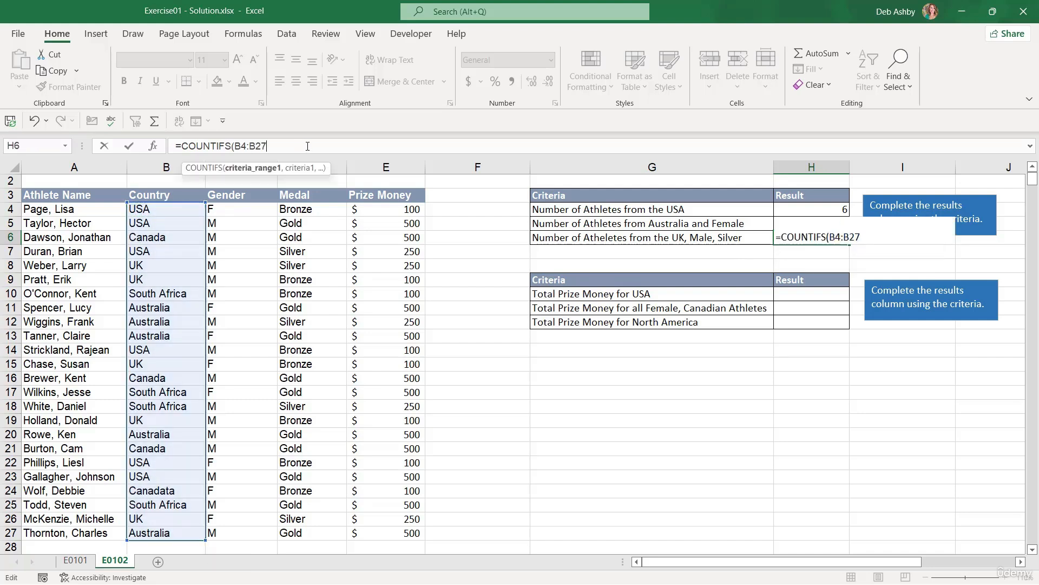
{"action": "type", "text": ","}
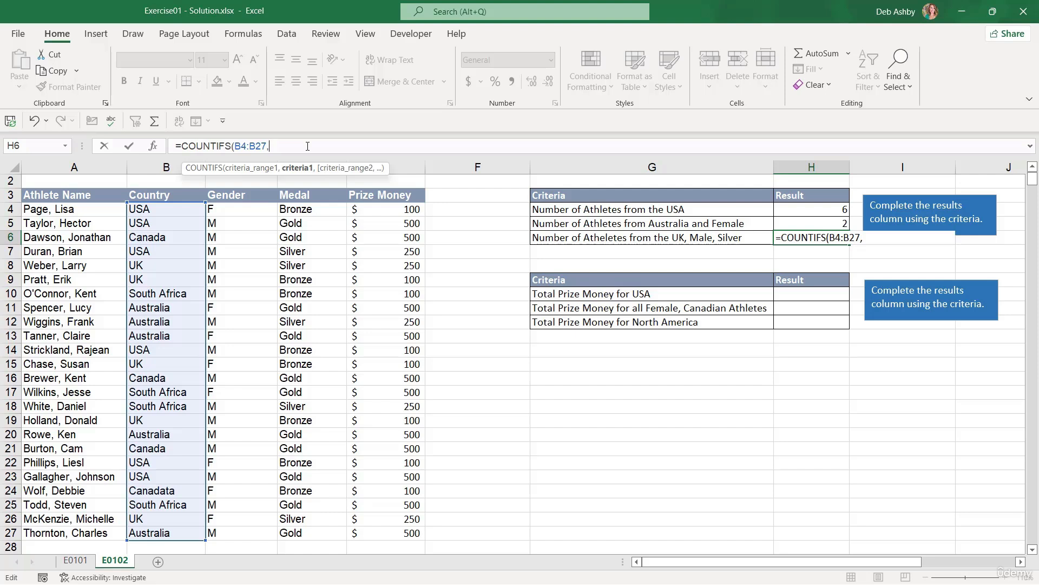
{"action": "type", "text": "\"UK\","}
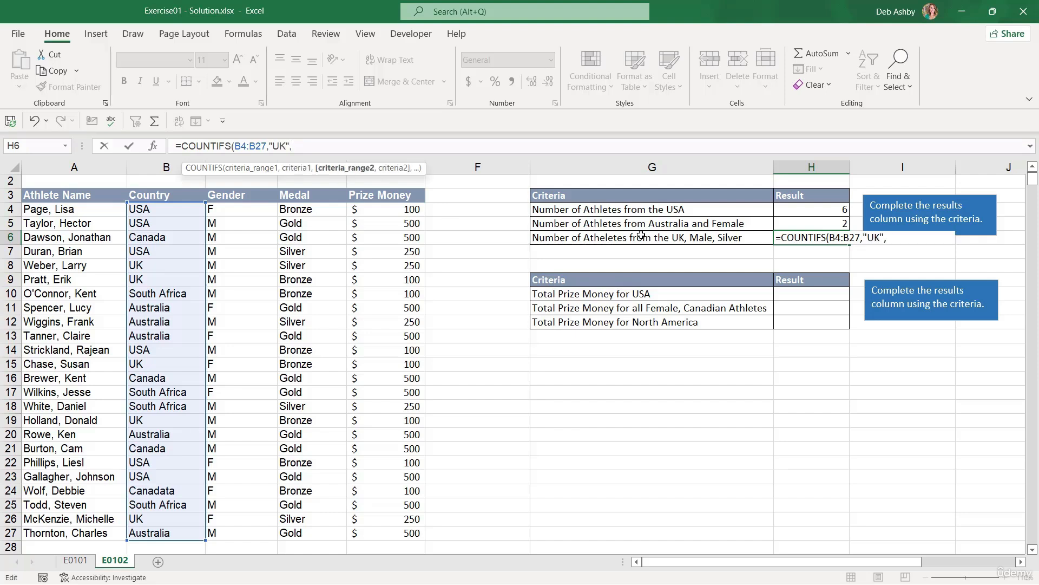
Add the criteria pairs C4:C27 with "M" and D4:D27 with "Silver" to complete the COUNTIFS formula in H6
{"action": "left_click", "coordinate": [240, 213]}
{"action": "key", "text": "ctrl+shift+Down"}
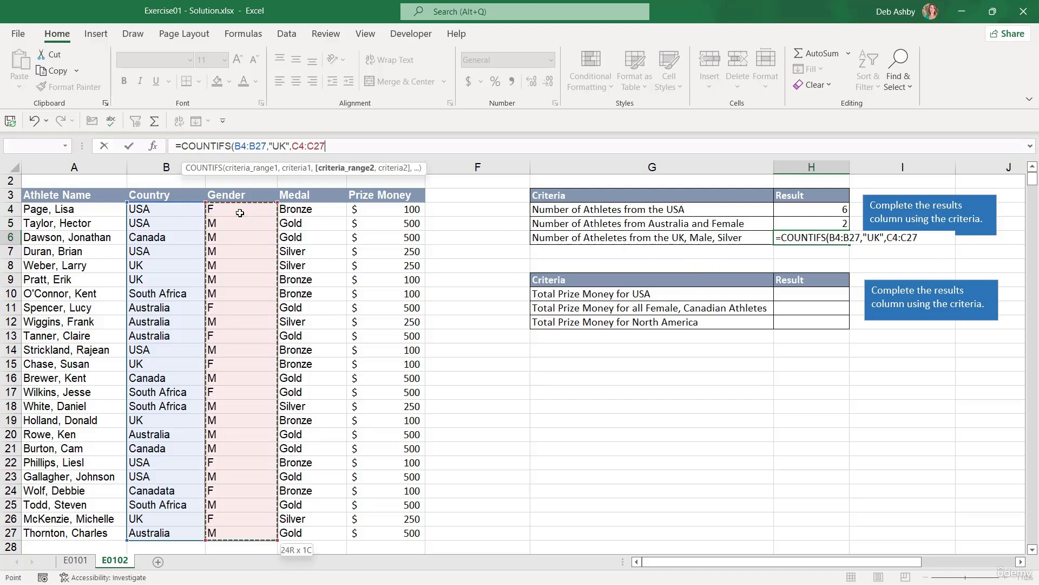
{"action": "type", "text": ","}
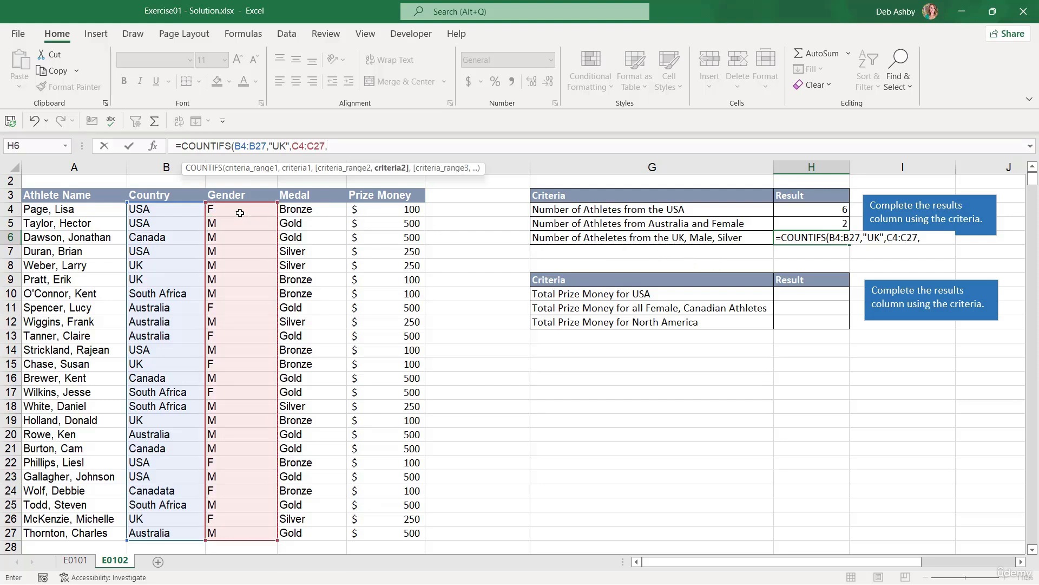
{"action": "type", "text": "\"M\","}
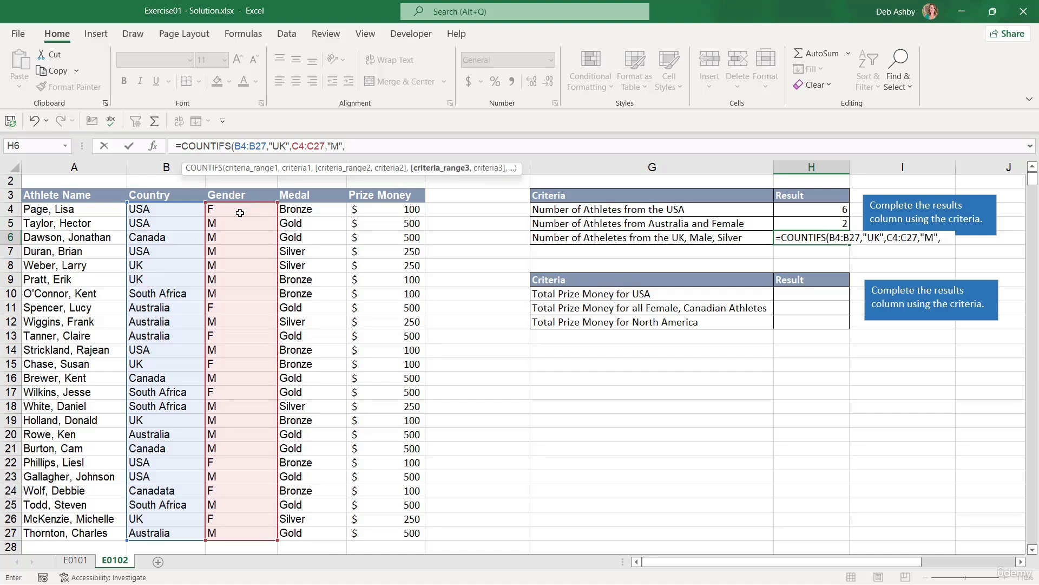
{"action": "left_click", "coordinate": [320, 210]}
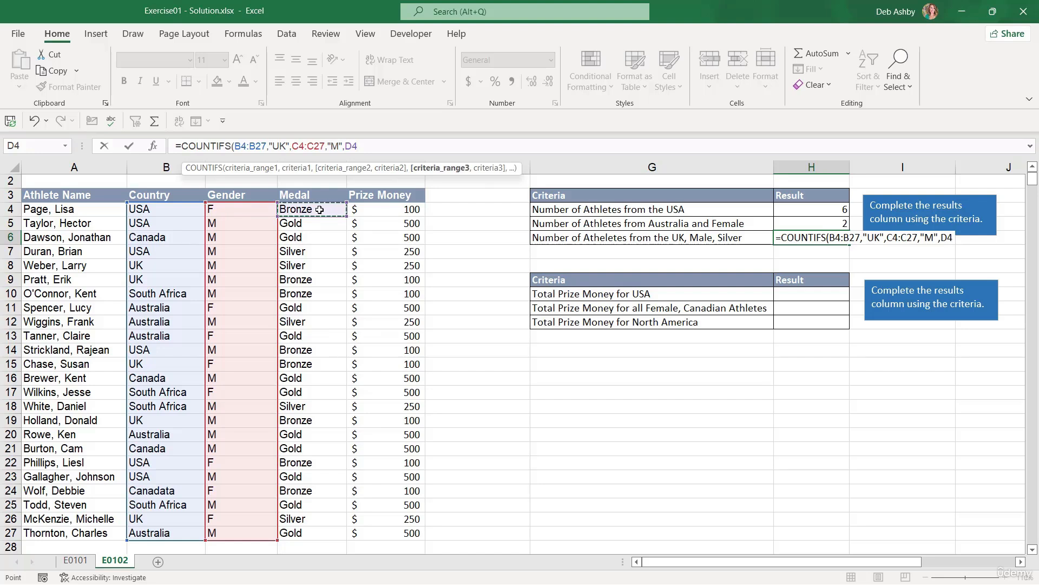
{"action": "key", "text": "ctrl+shift+Down"}
{"action": "type", "text": ","}
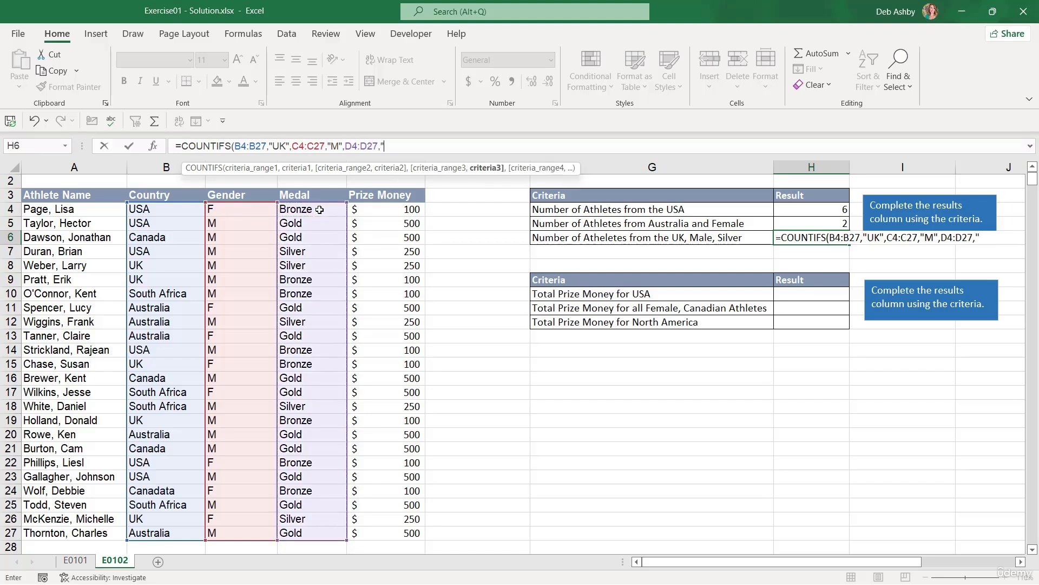
{"action": "type", "text": "\"Silver\""}
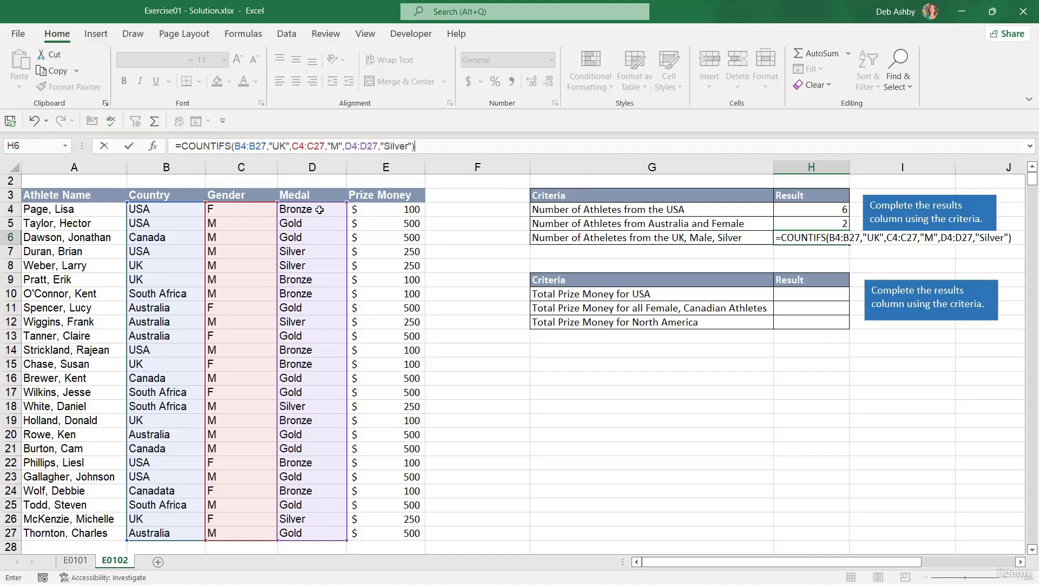
{"action": "key", "text": "Return"}
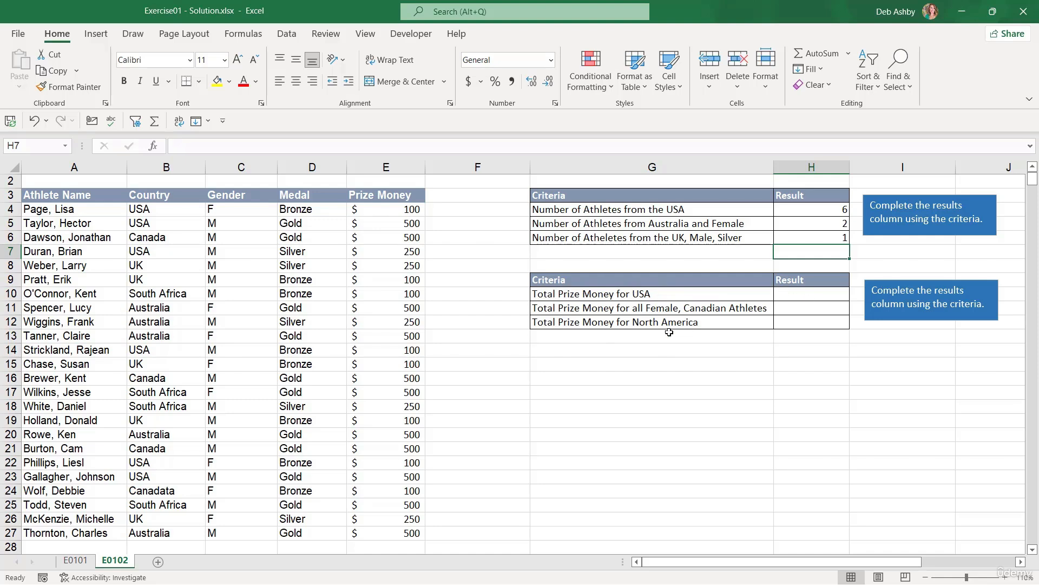
Total the prize money for the USA in H10 with =SUMIF(B4:B27,"USA",E4:E27)
{"action": "left_click", "coordinate": [800, 294]}
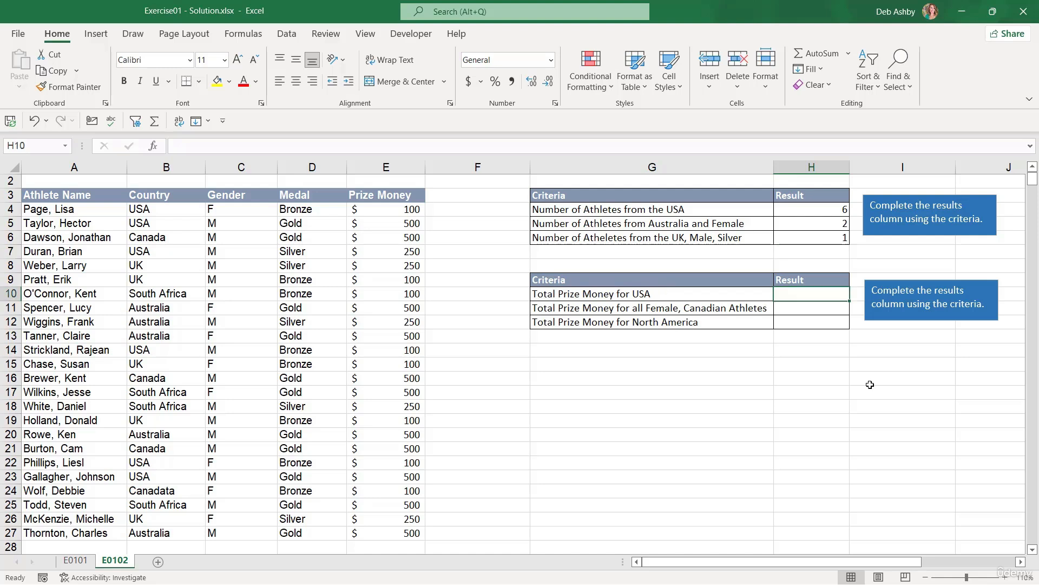
{"action": "type", "text": "=SUMIF"}
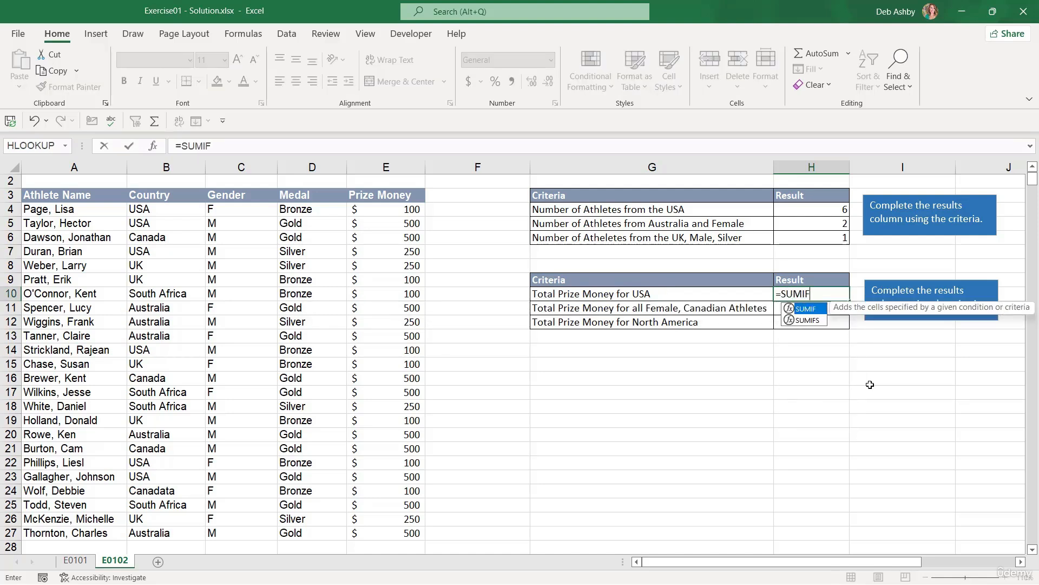
{"action": "type", "text": "("}
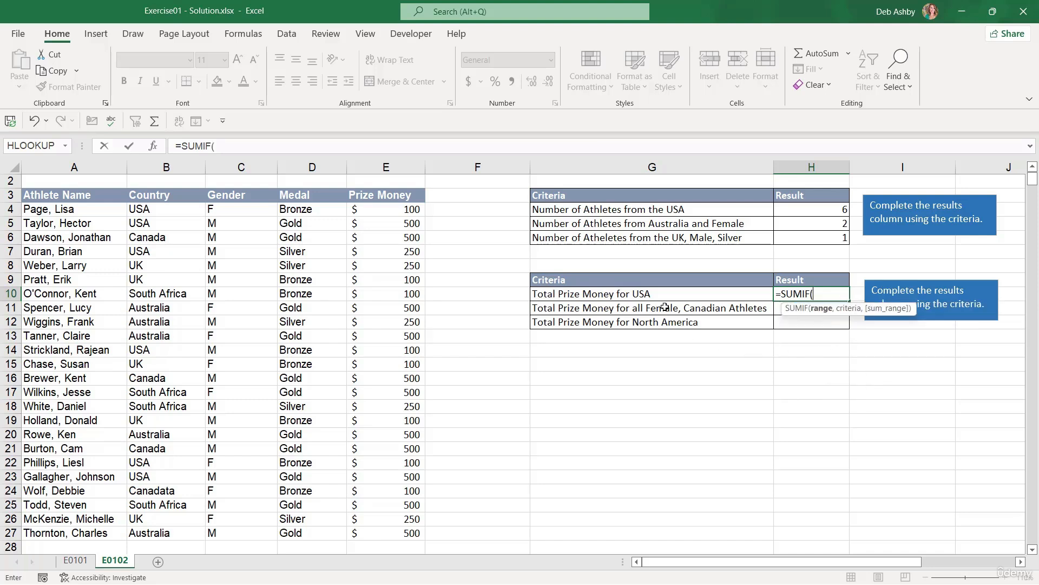
{"action": "left_click", "coordinate": [168, 212]}
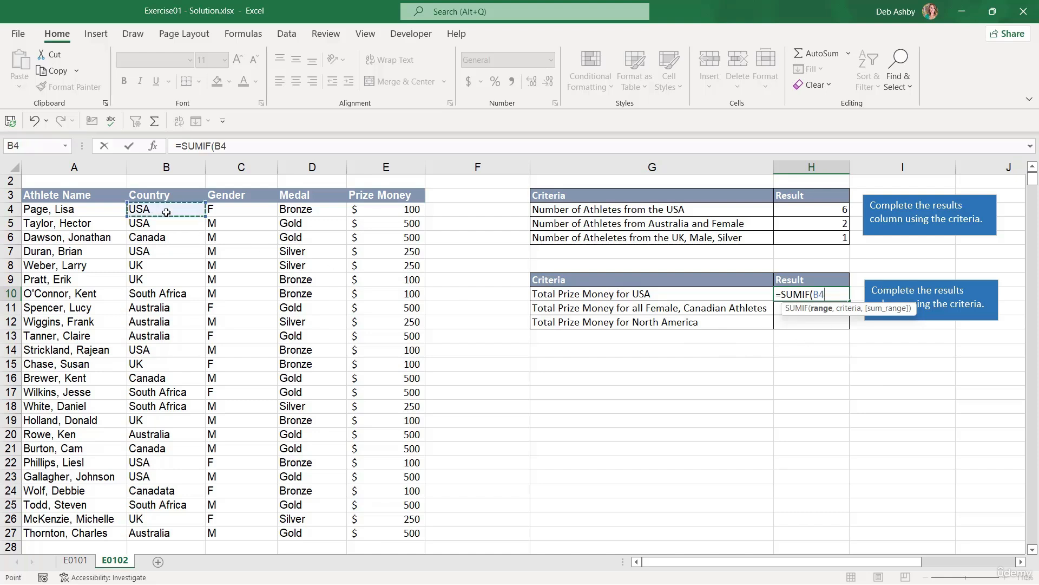
{"action": "key", "text": "ctrl+shift+Down"}
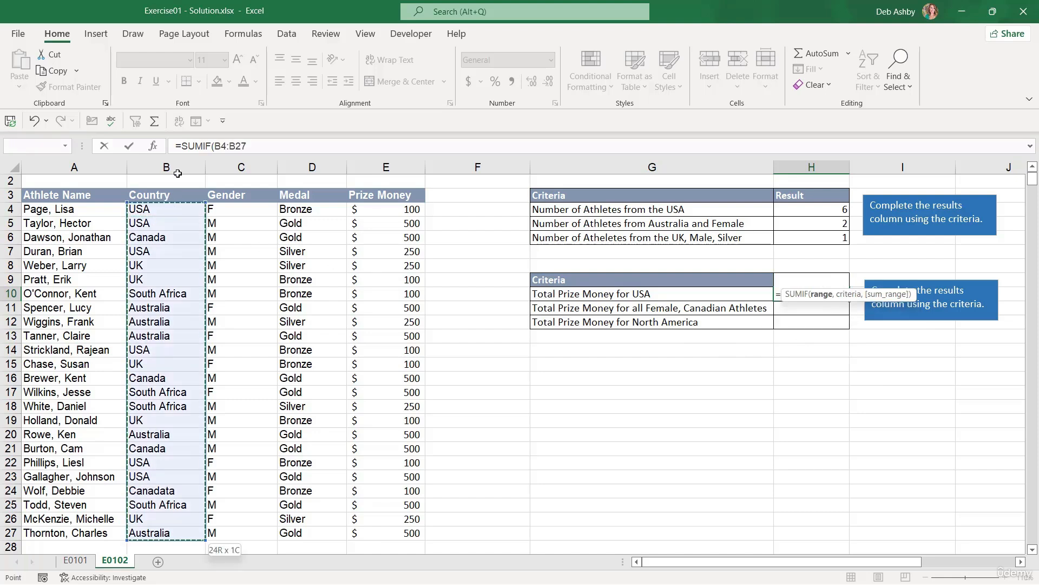
{"action": "type", "text": ","}
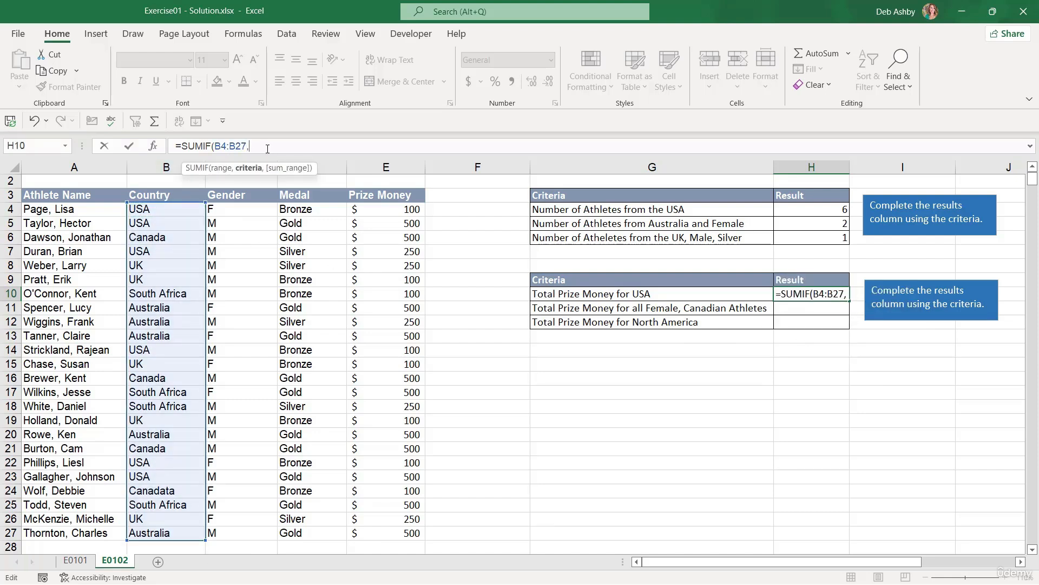
{"action": "type", "text": "\"USA"}
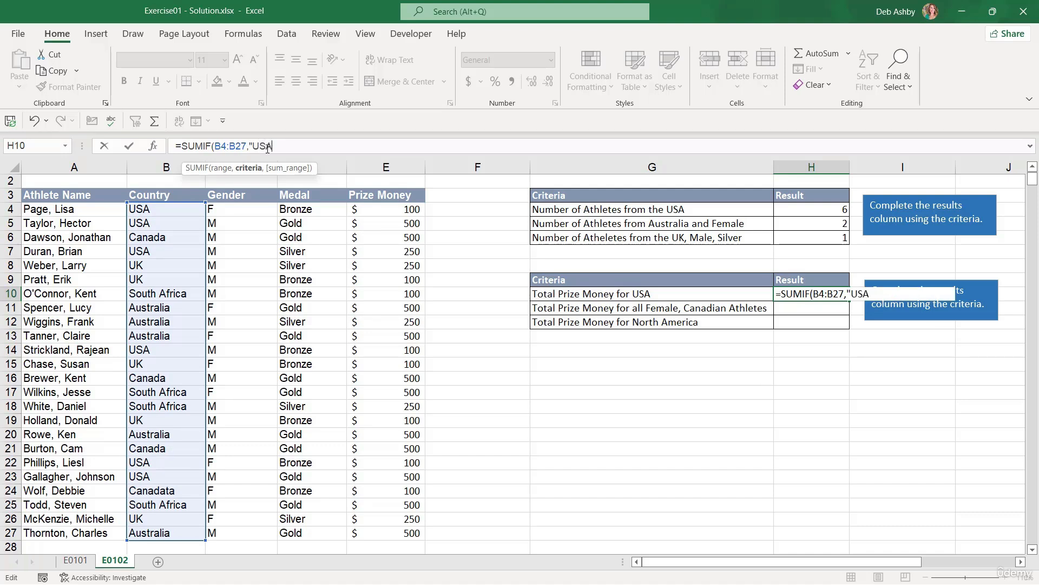
{"action": "type", "text": "\","}
{"action": "left_click", "coordinate": [406, 211]}
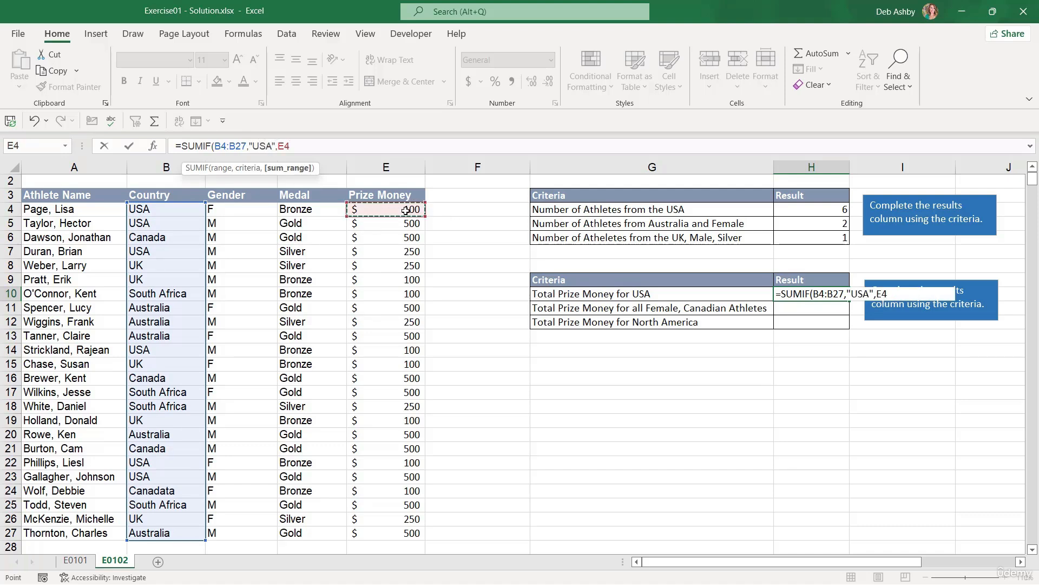
{"action": "key", "text": "ctrl+shift+Down"}
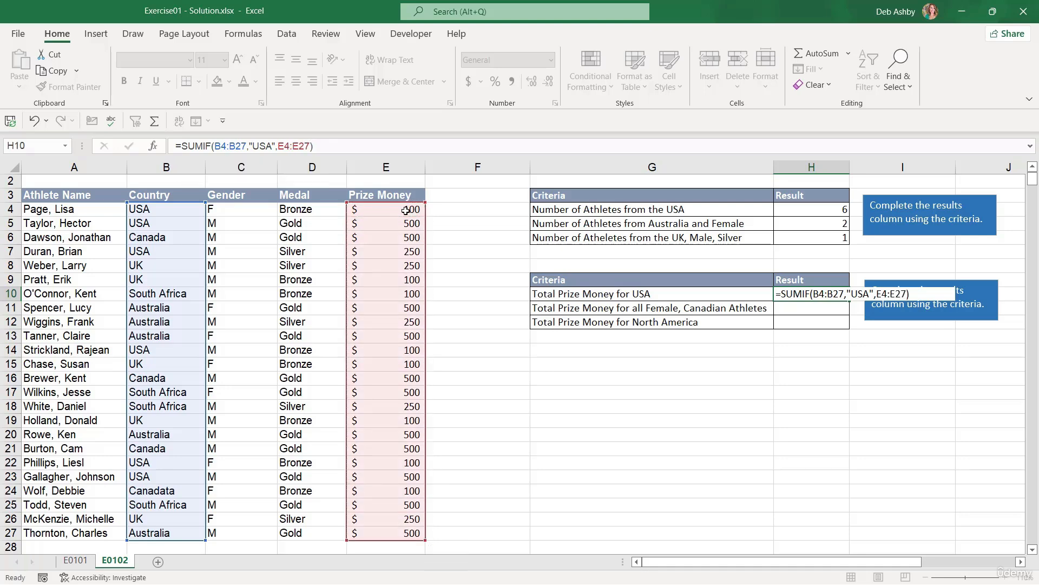
{"action": "key", "text": "Return"}
Start a SUMIFS formula in H11 with the Prize Money cells E4:E27 as the sum range
{"action": "type", "text": "=S"}
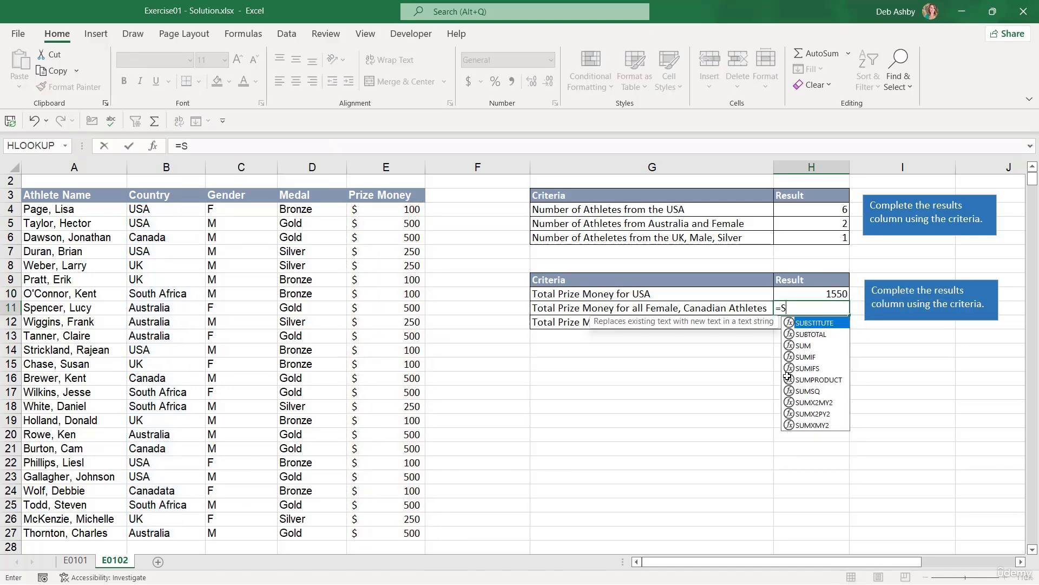
{"action": "type", "text": "UMIFS("}
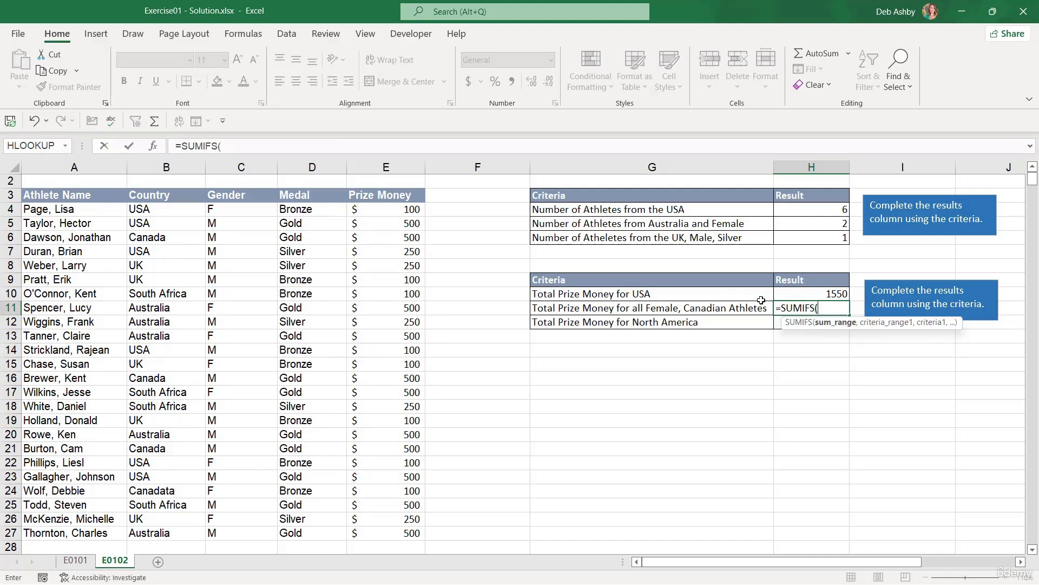
{"action": "left_click", "coordinate": [414, 211]}
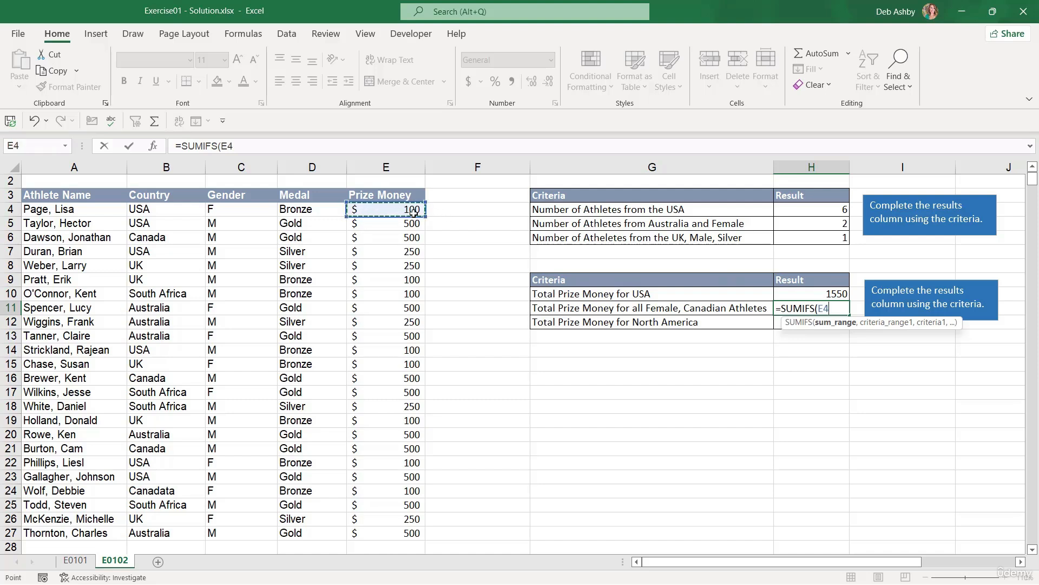
{"action": "key", "text": "ctrl+shift+Down"}
{"action": "type", "text": ","}
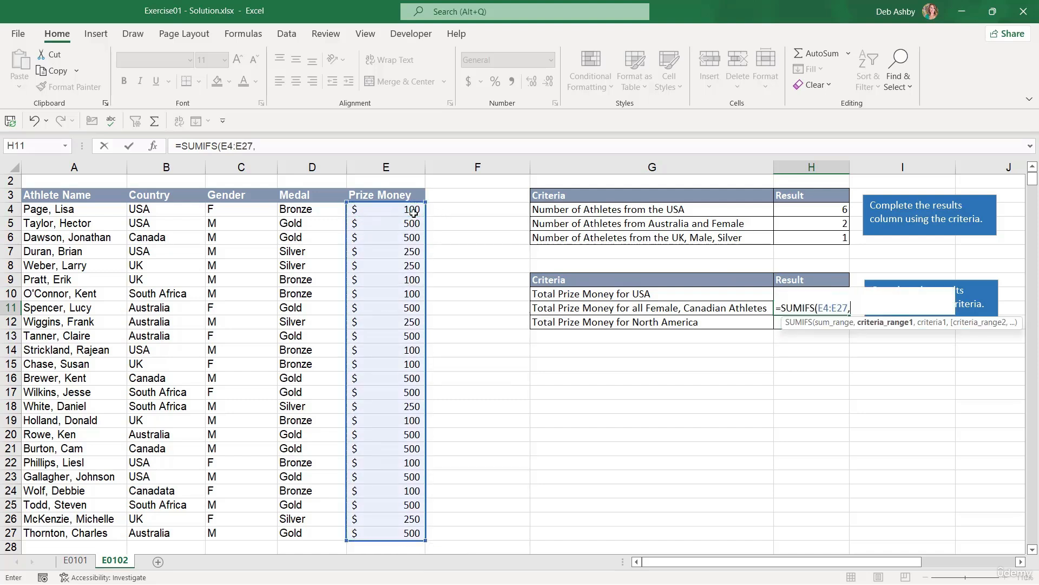
{"action": "left_click", "coordinate": [310, 147]}
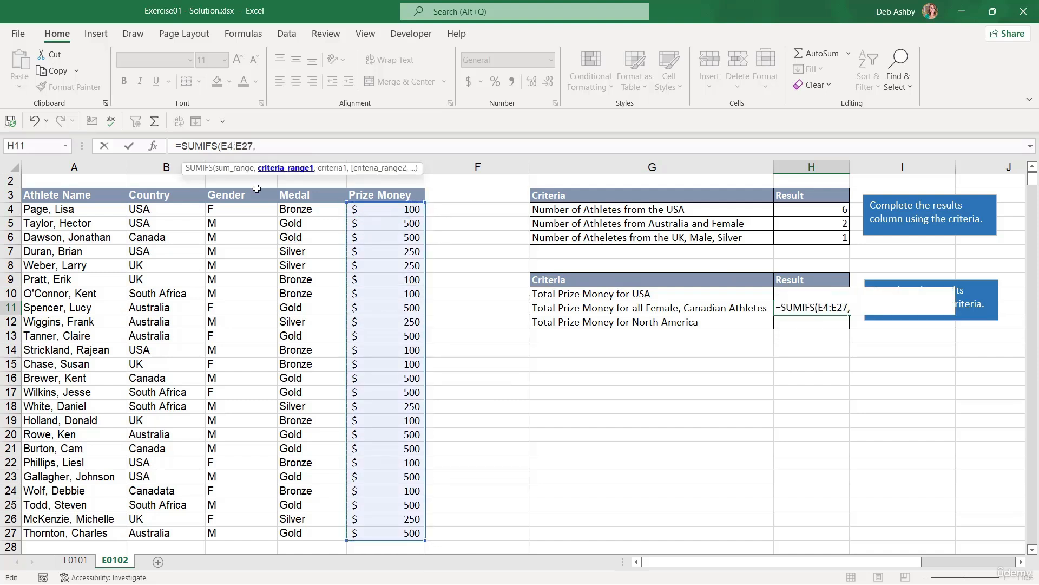
Complete the SUMIFS formula in H11 with the criteria pairs C4:C27 with "F" and B4:B27 with "Canada"
{"action": "left_click", "coordinate": [226, 211]}
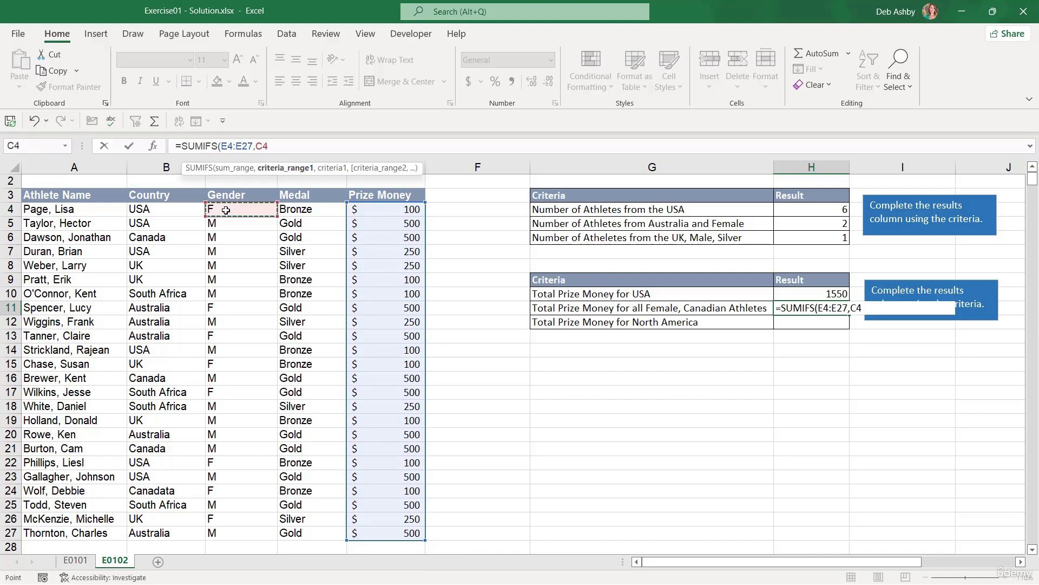
{"action": "key", "text": "ctrl+shift+Down"}
{"action": "type", "text": ","}
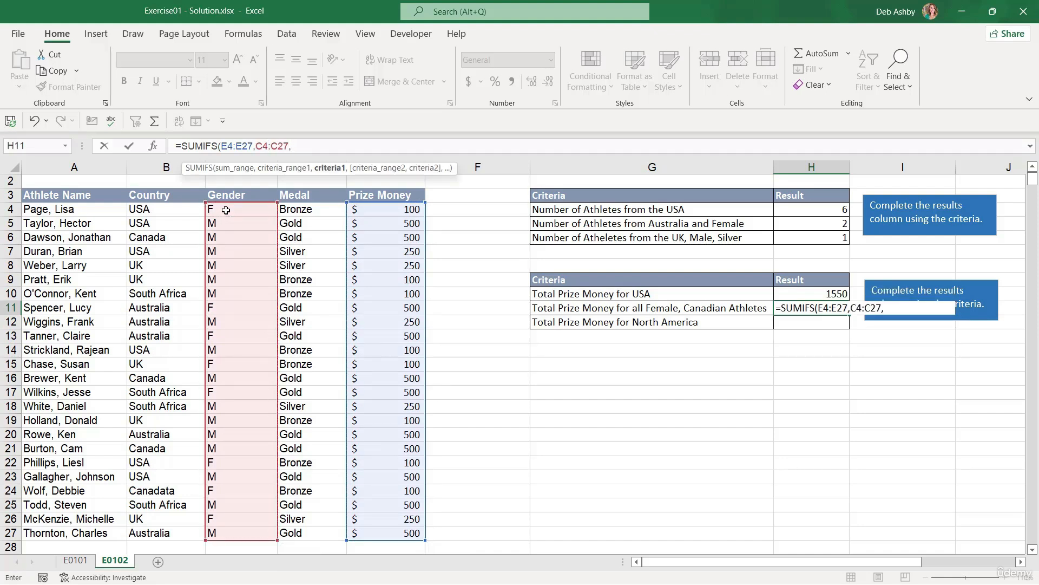
{"action": "type", "text": "\"F\","}
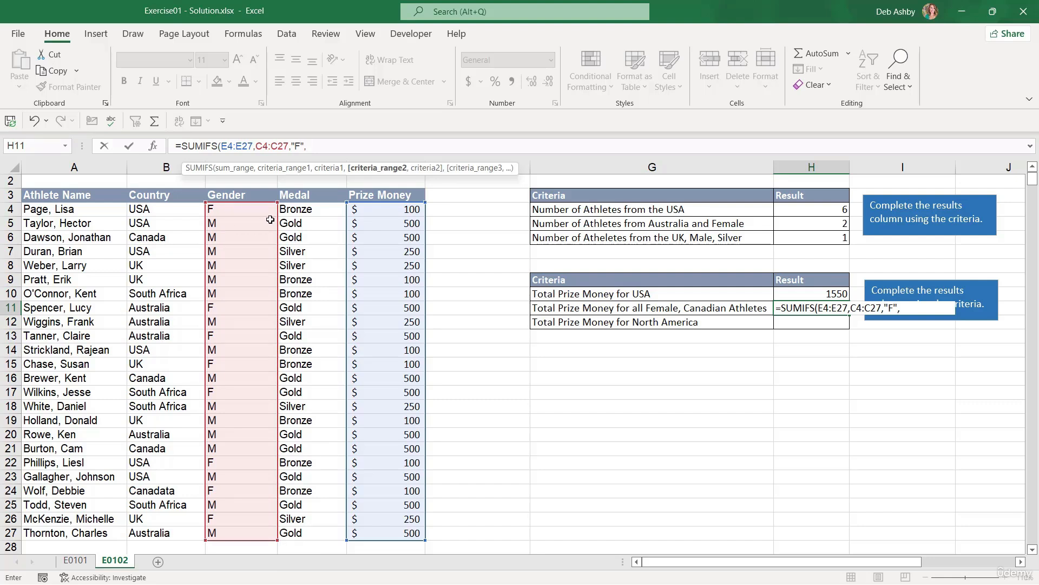
{"action": "left_click", "coordinate": [172, 211]}
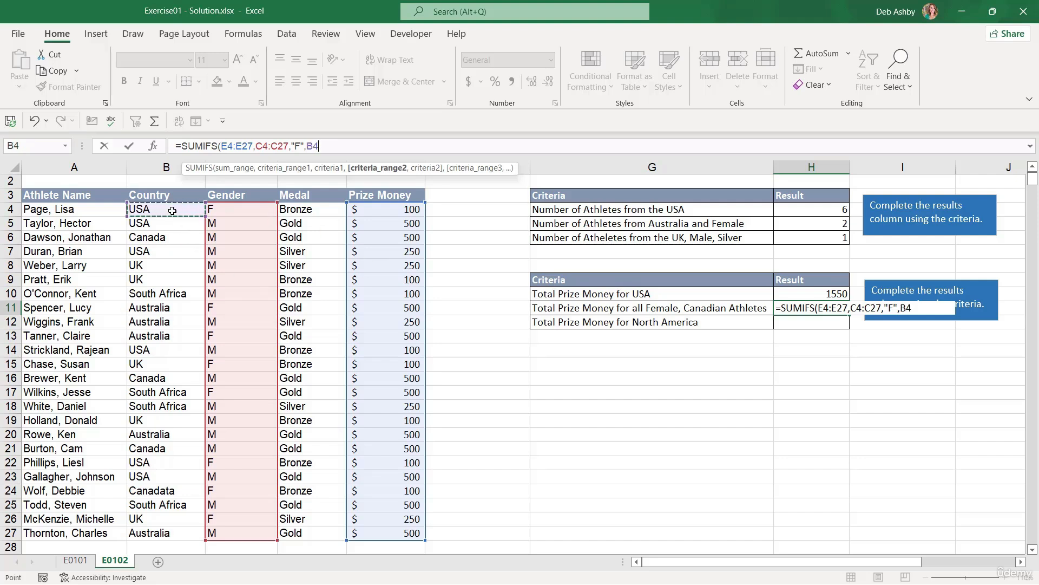
{"action": "key", "text": "ctrl+shift+Down"}
{"action": "type", "text": ","}
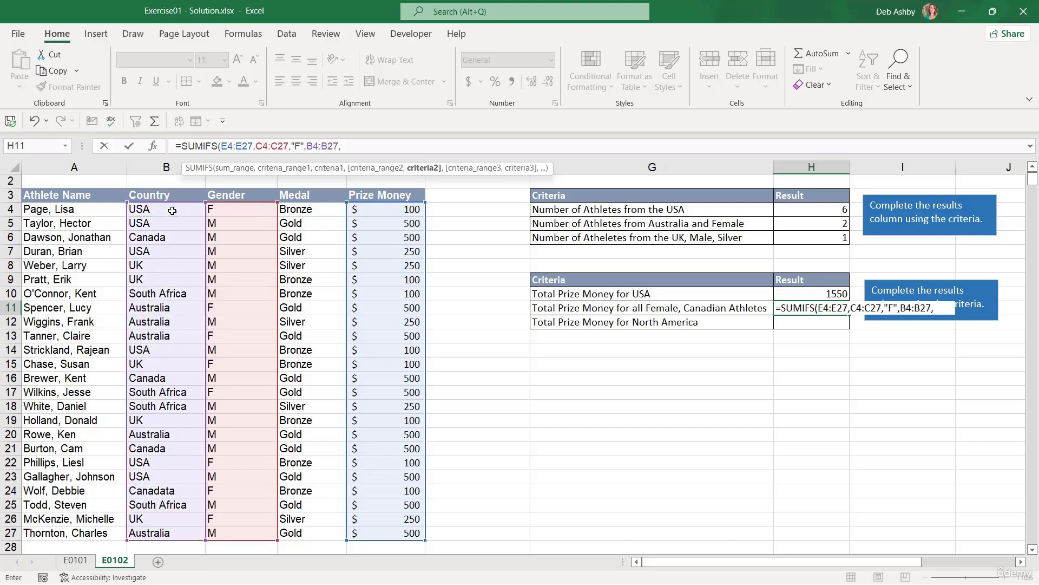
{"action": "type", "text": "\"Can"}
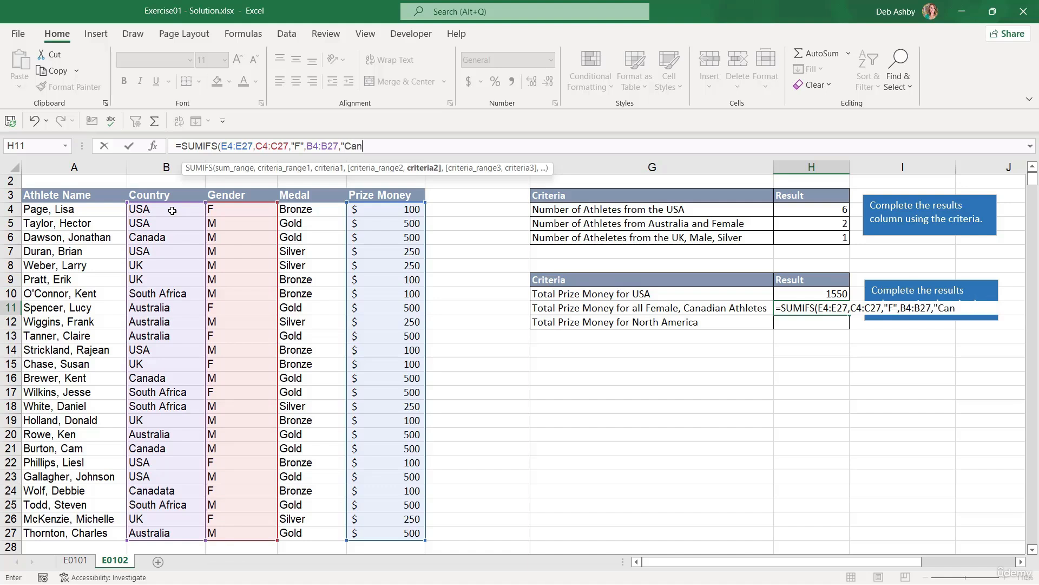
{"action": "type", "text": "ada\""}
{"action": "key", "text": "Return"}
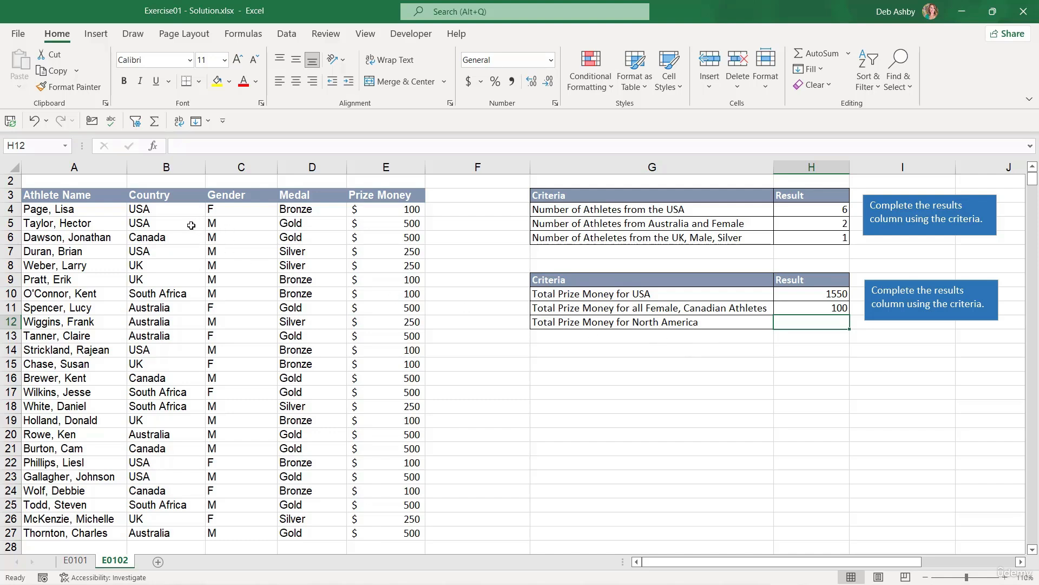
{"action": "left_click_drag", "start_coordinate": [158, 211], "coordinate": [157, 237]}
{"action": "left_click", "coordinate": [159, 238]}
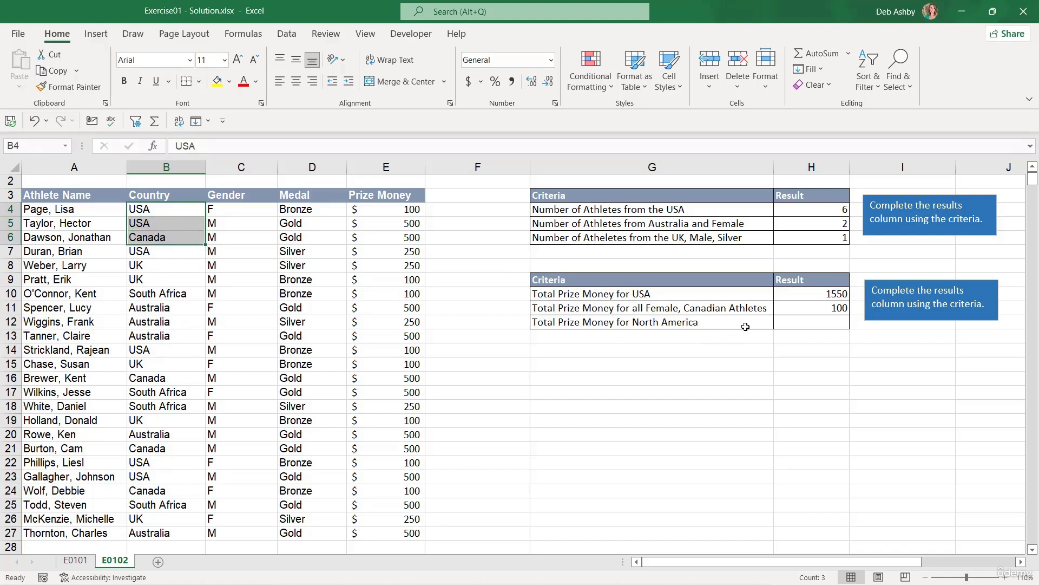
Start the North America total in H12 with =SUMIF(B4:B27,"USA",E4:E27)
{"action": "left_click", "coordinate": [793, 324]}
{"action": "key", "text": "F2"}
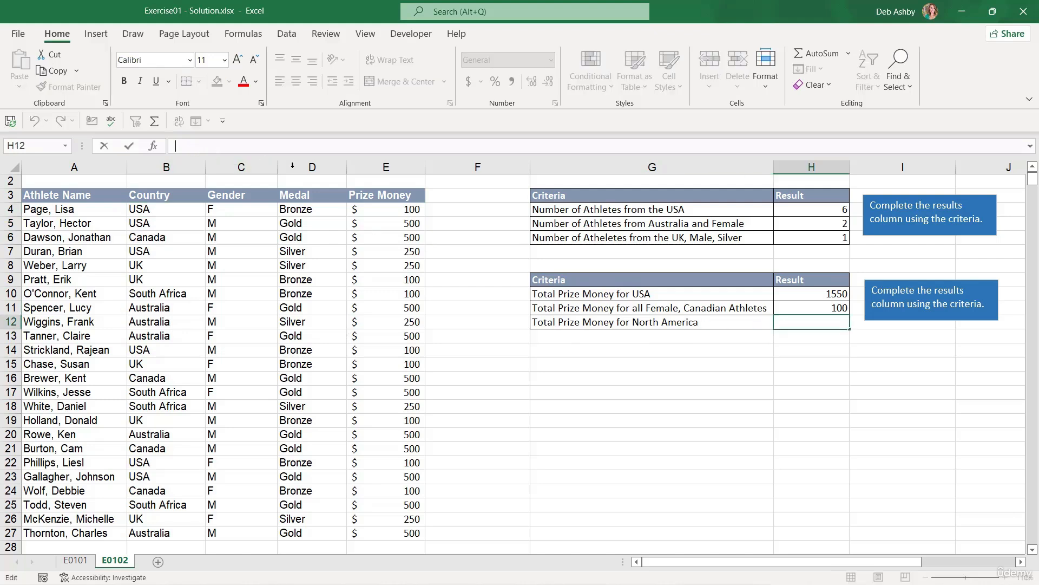
{"action": "type", "text": "="}
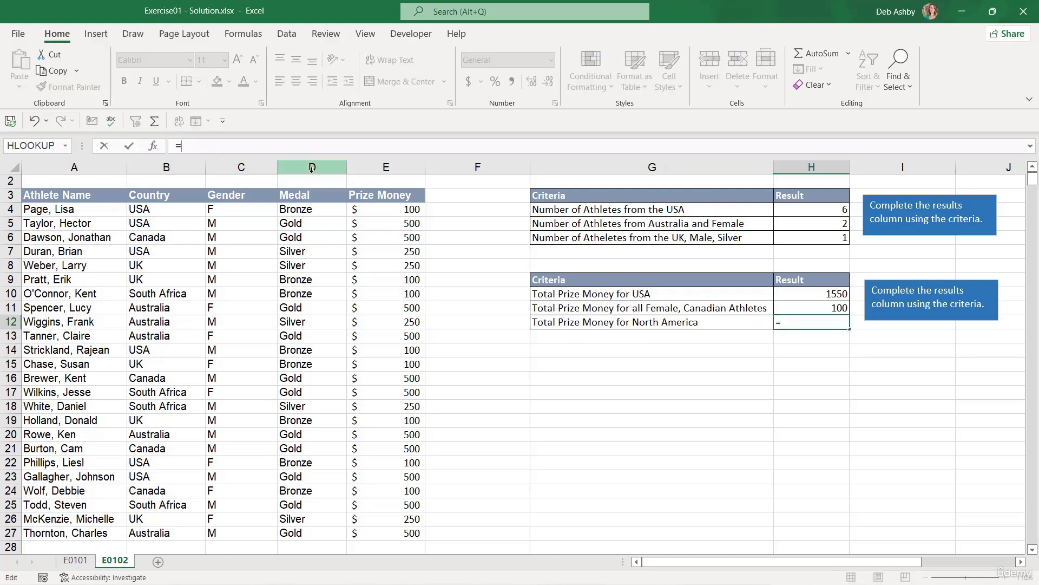
{"action": "type", "text": "SUMIF"}
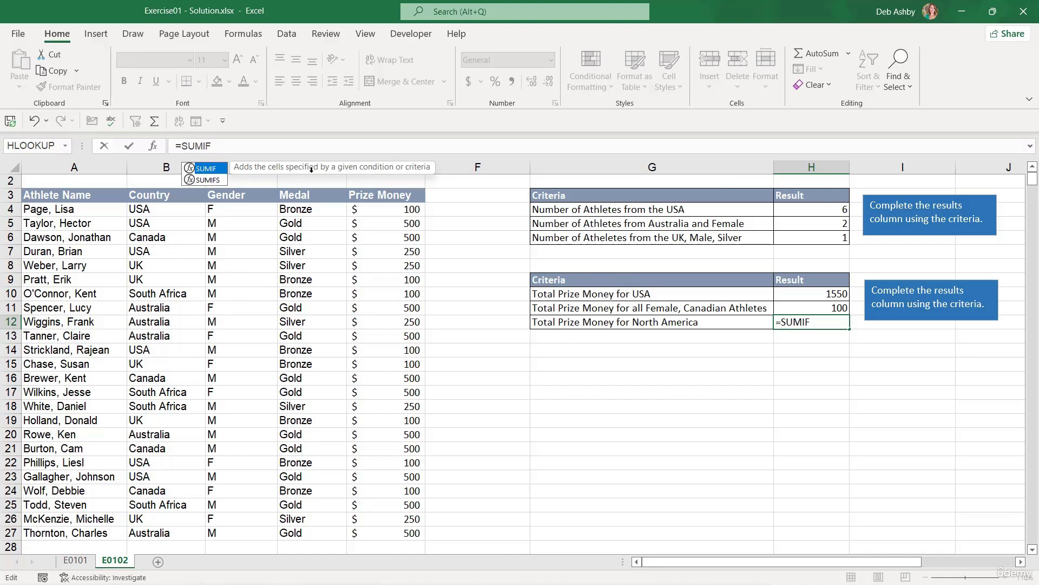
{"action": "type", "text": "("}
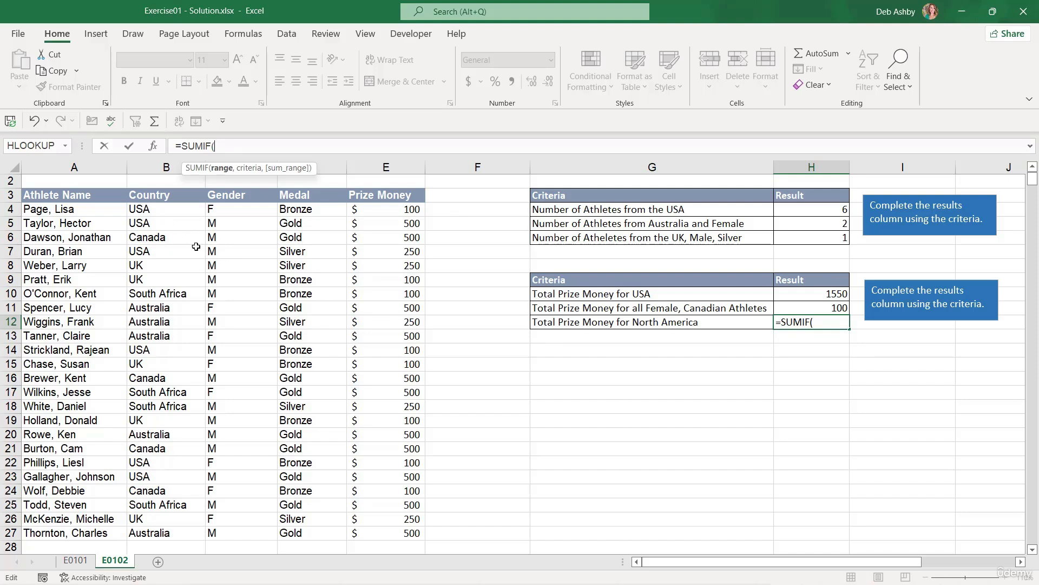
{"action": "left_click_drag", "start_coordinate": [159, 208], "coordinate": [157, 536]}
{"action": "type", "text": ","}
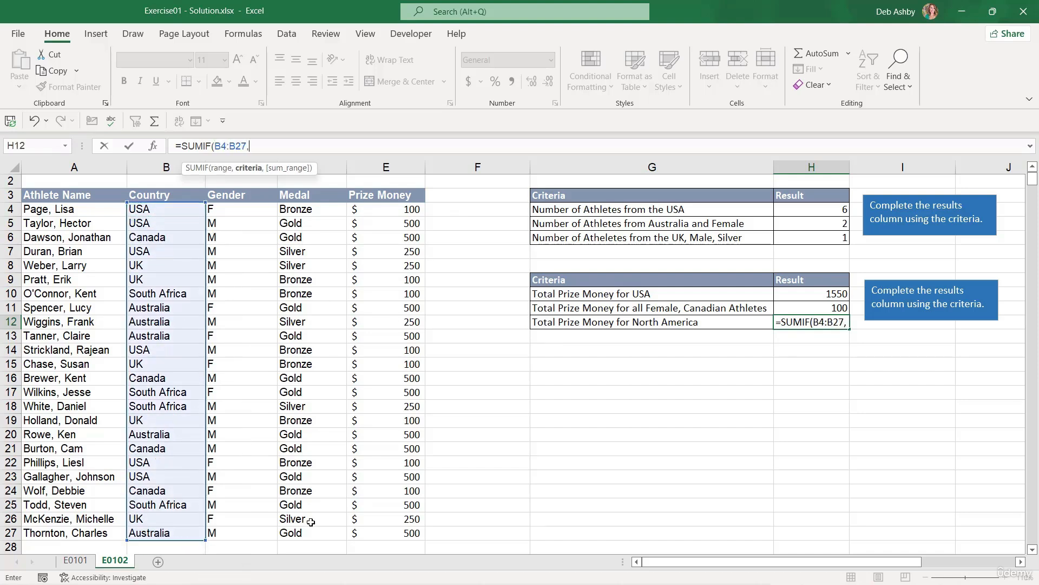
{"action": "type", "text": "\"USA\","}
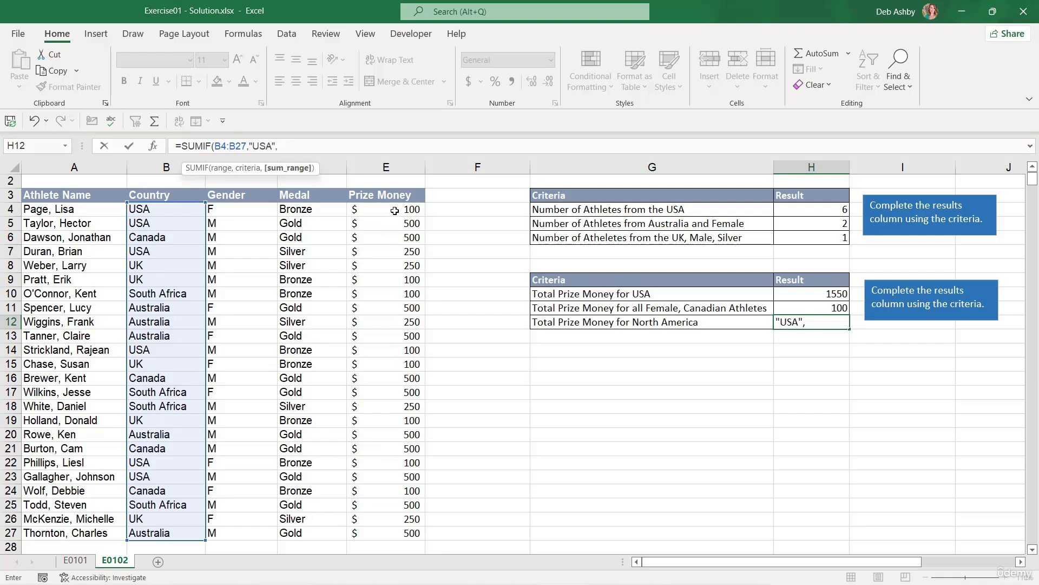
{"action": "left_click_drag", "start_coordinate": [394, 211], "coordinate": [396, 535]}
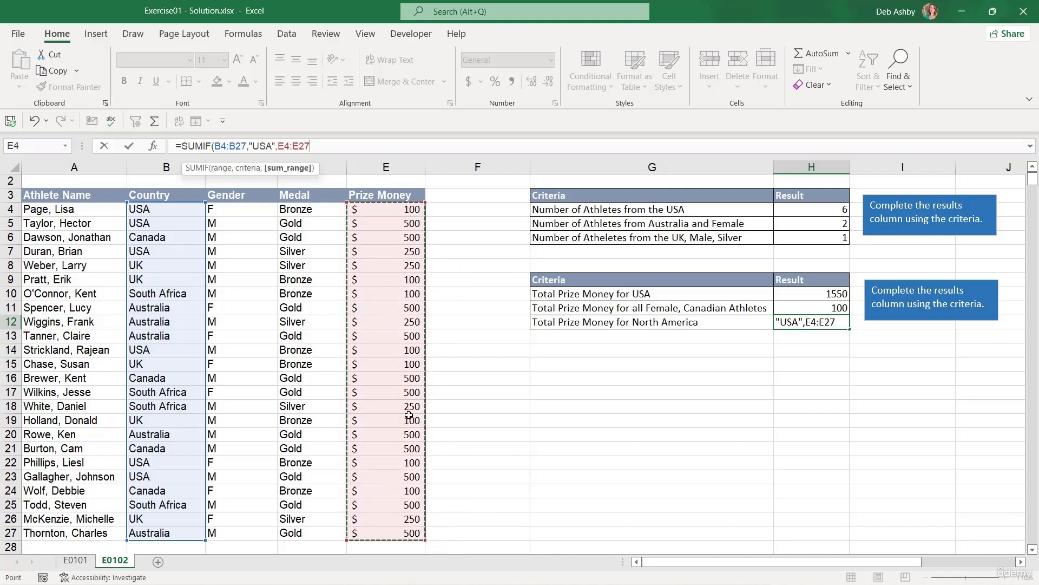
{"action": "type", "text": ")"}
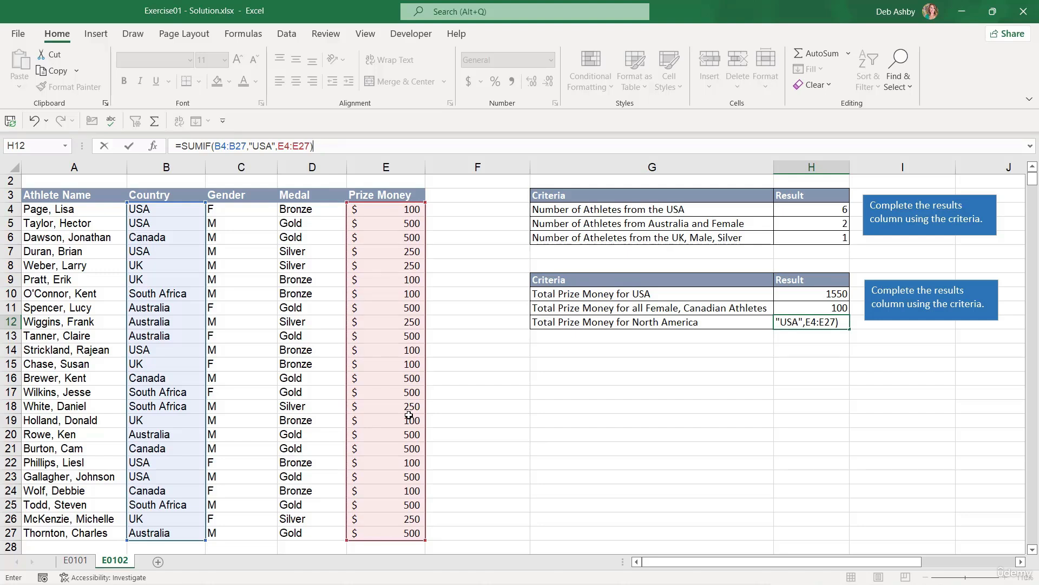
Add +SUMIF(B4:B27,"Canada",E4:E27) to the formula in H12 and enter it
{"action": "type", "text": "+"}
{"action": "type", "text": "SUMIF"}
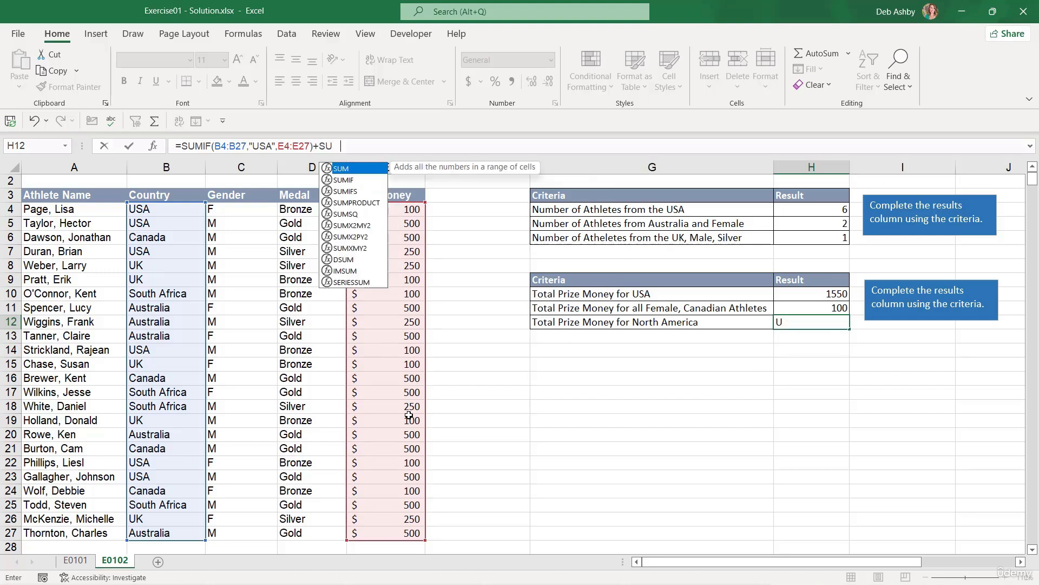
{"action": "type", "text": "("}
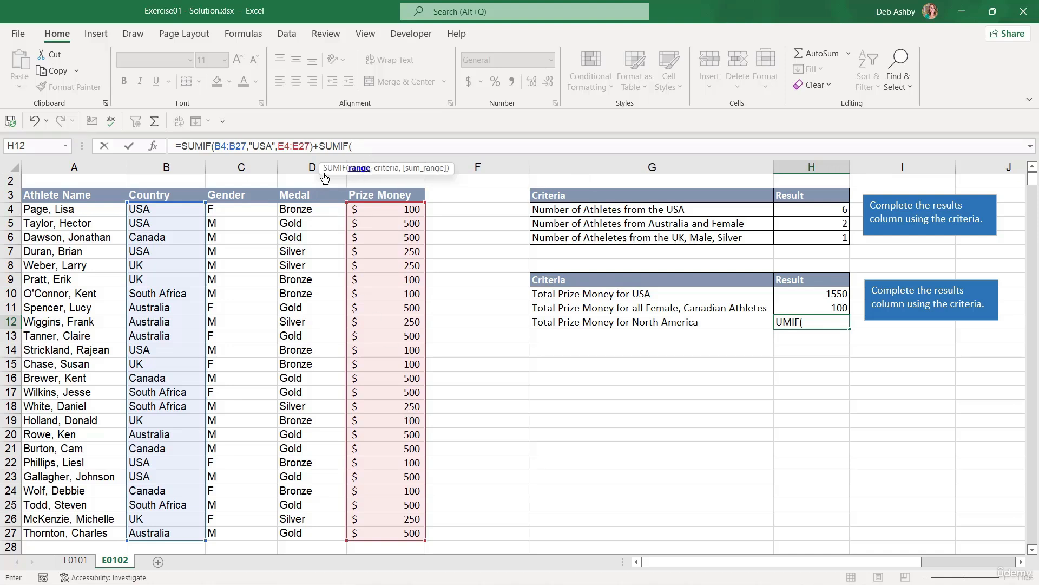
{"action": "left_click_drag", "start_coordinate": [172, 211], "coordinate": [161, 533]}
{"action": "type", "text": ","}
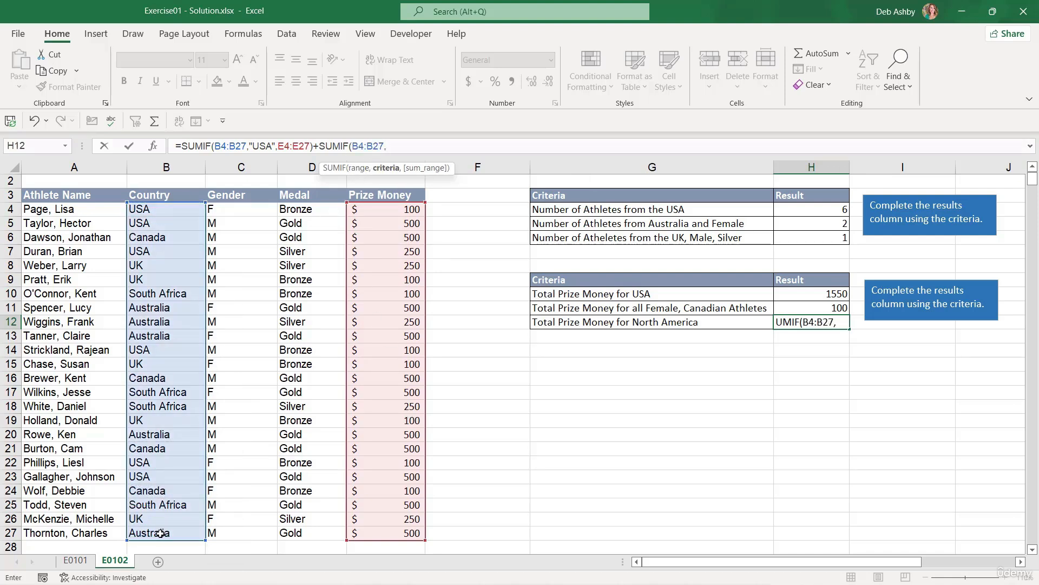
{"action": "type", "text": "\"Canada\""}
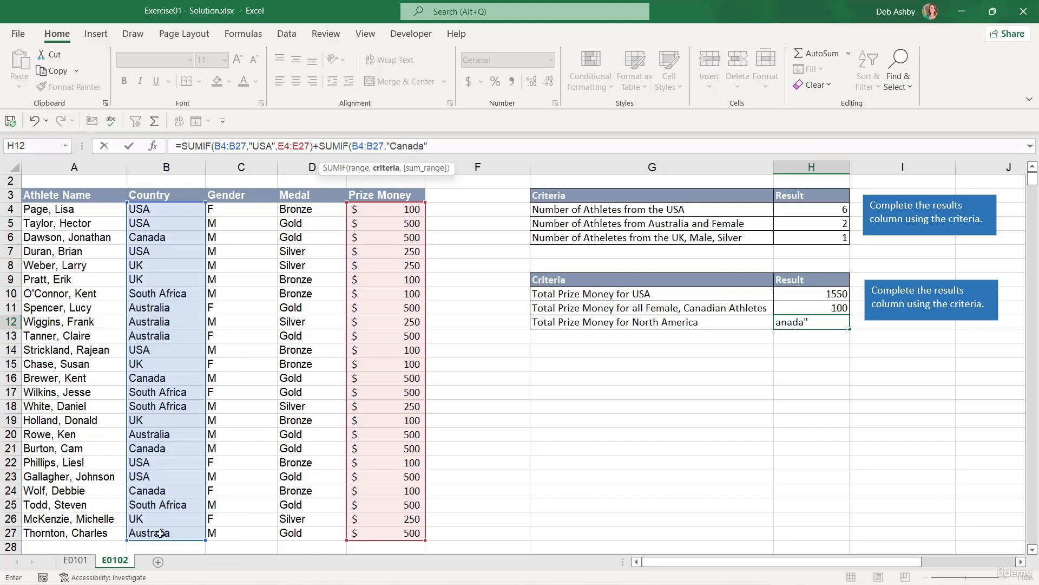
{"action": "type", "text": ","}
{"action": "left_click_drag", "start_coordinate": [378, 212], "coordinate": [382, 535]}
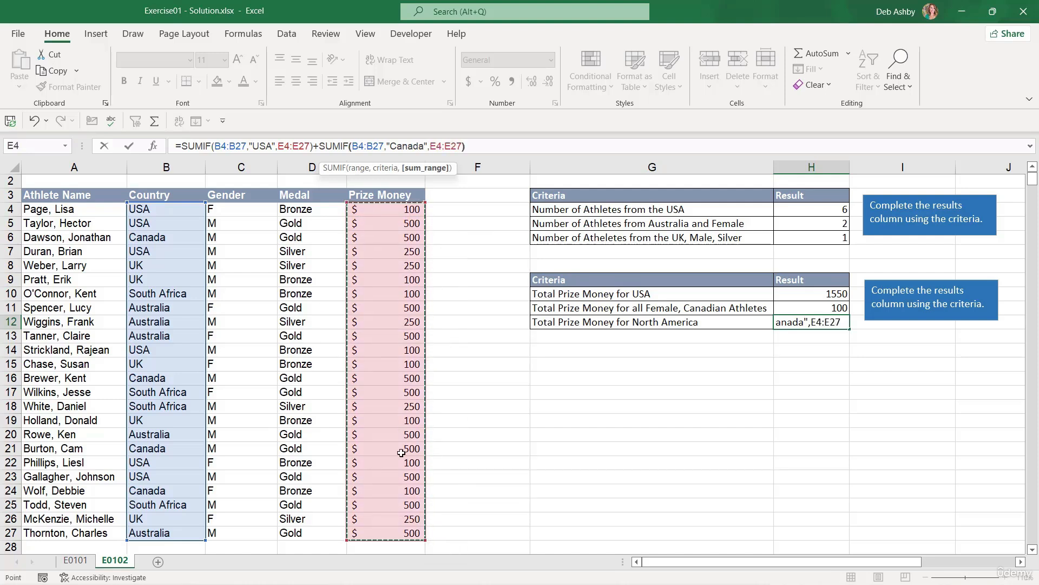
{"action": "type", "text": ")"}
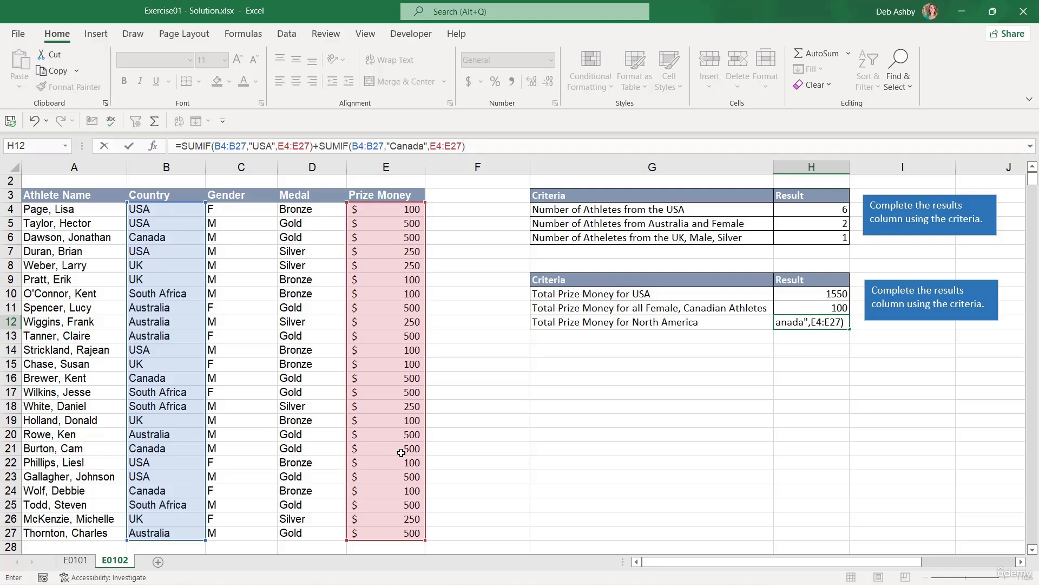
{"action": "key", "text": "Return"}
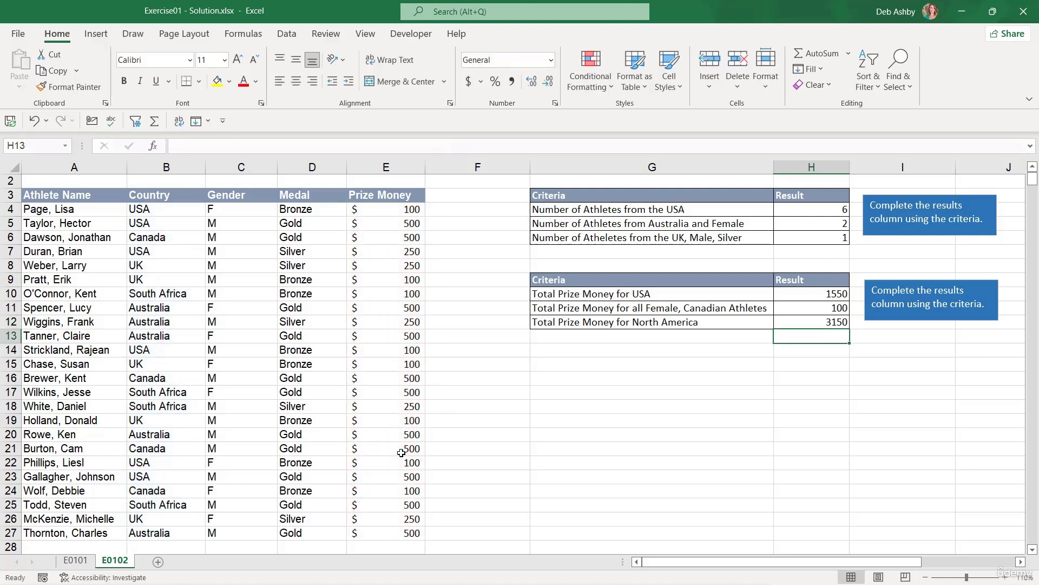